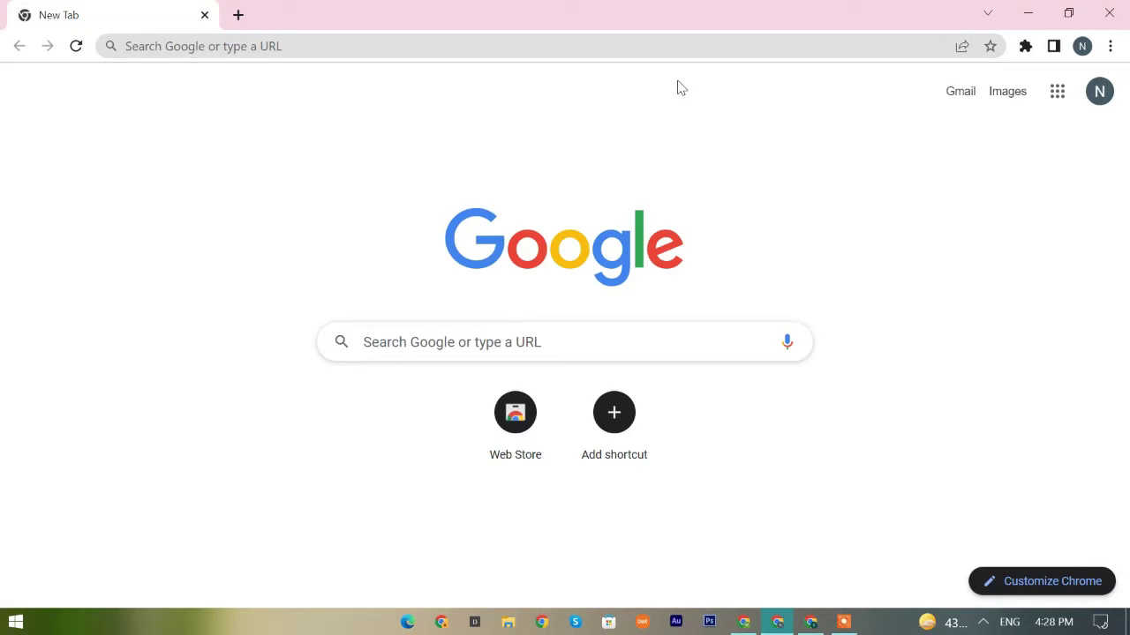
- Switch to the Chrome window with the AdSense tabs and search for 'adsense login'
left_click(221, 52)
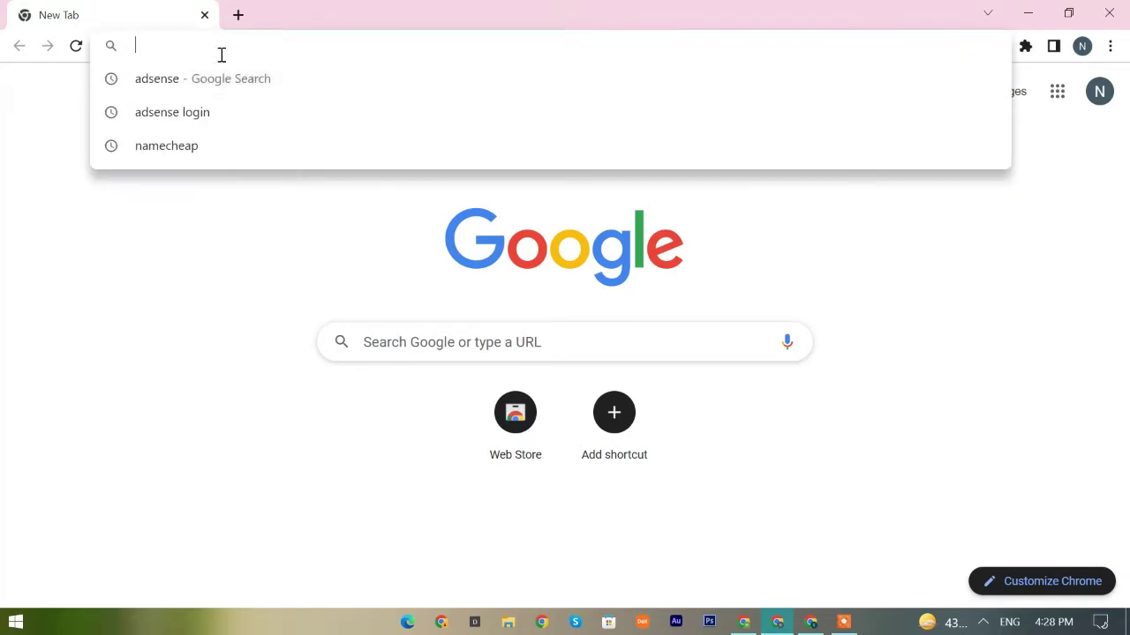
left_click(134, 378)
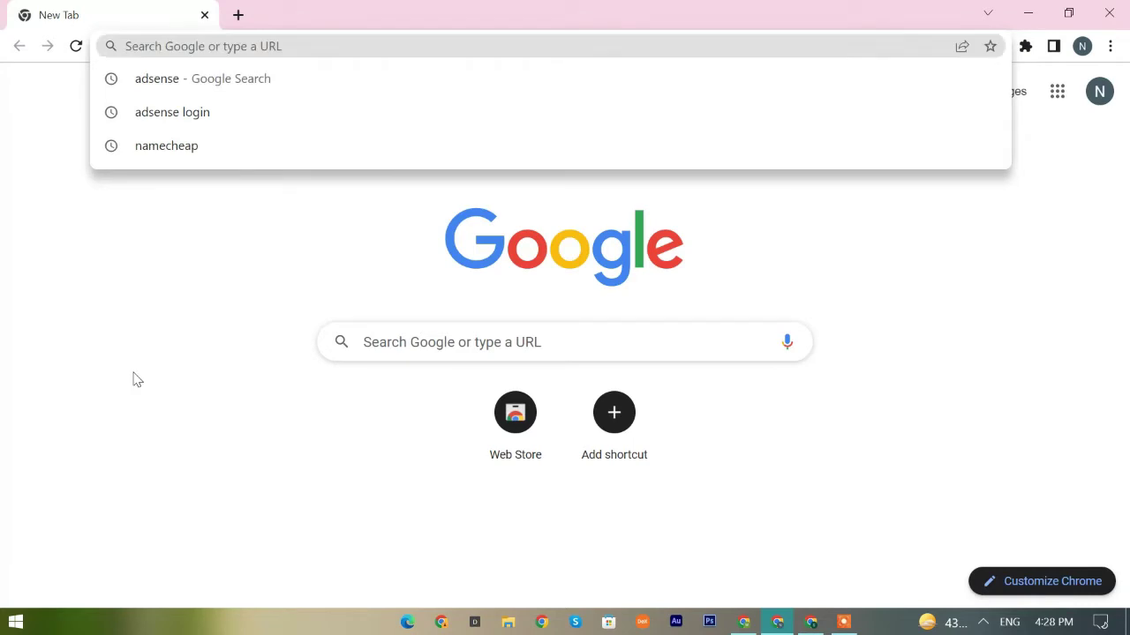
left_click(208, 46)
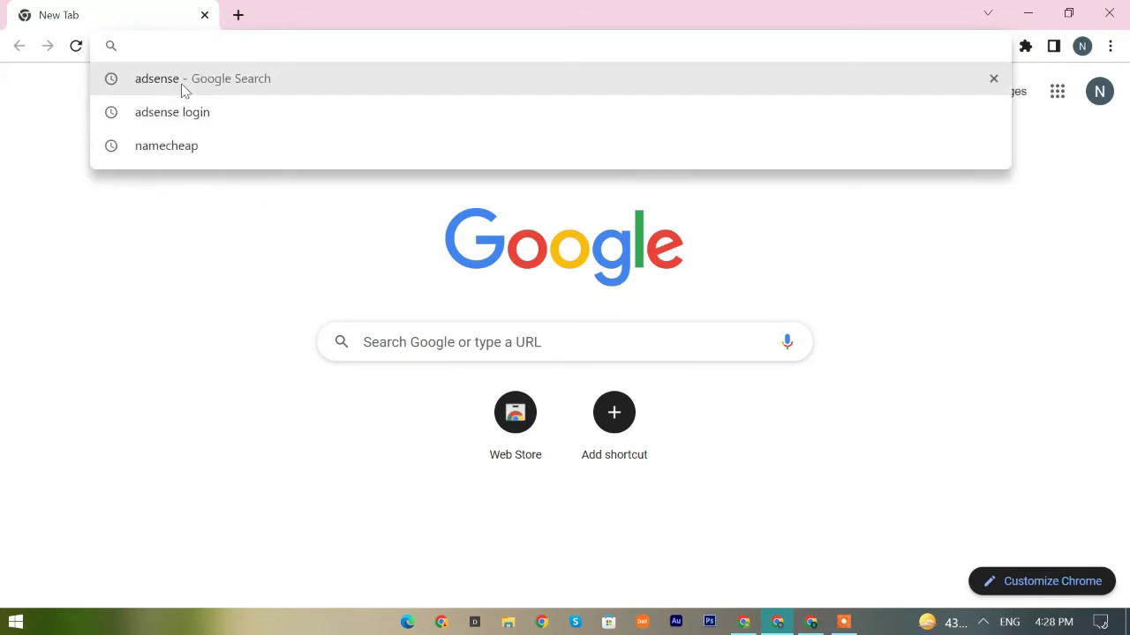
left_click(807, 630)
left_click(245, 46)
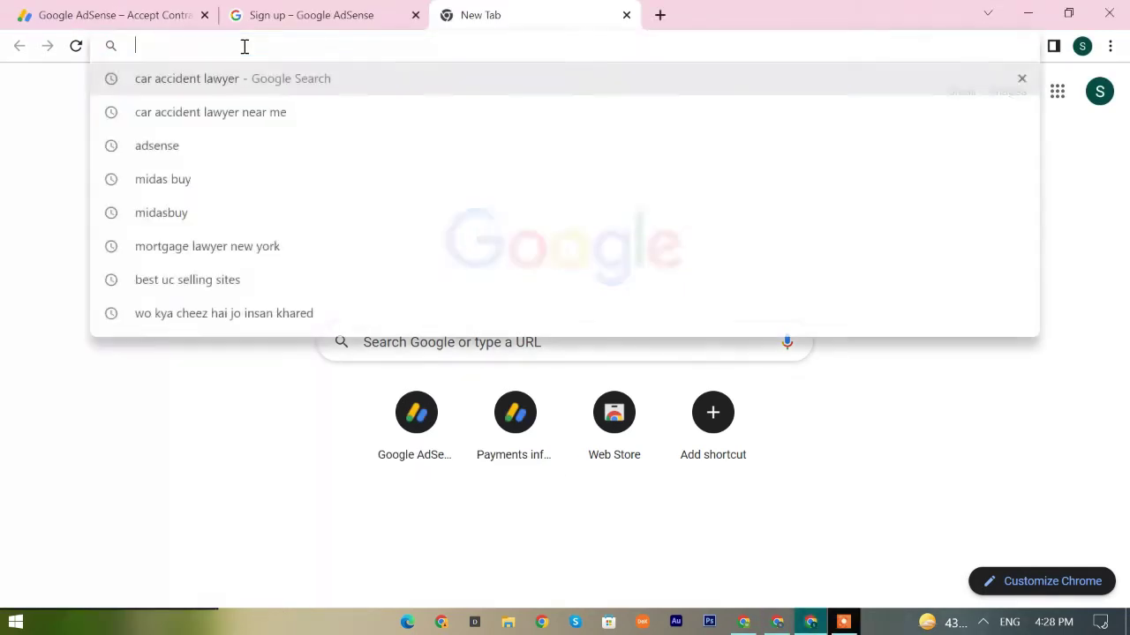
type("adse")
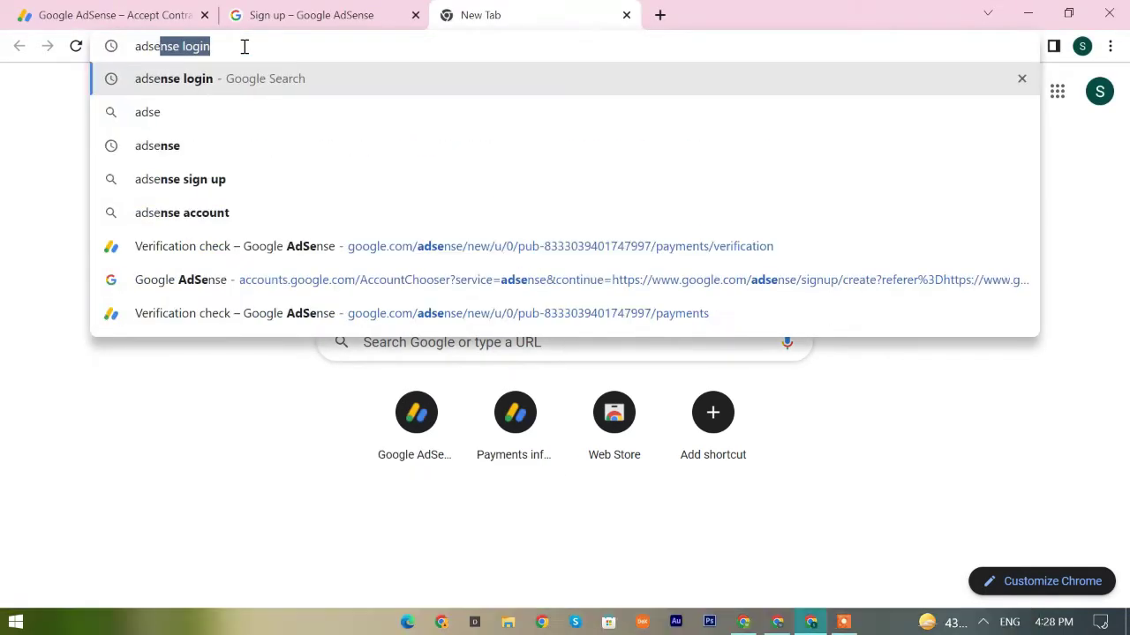
key("Return")
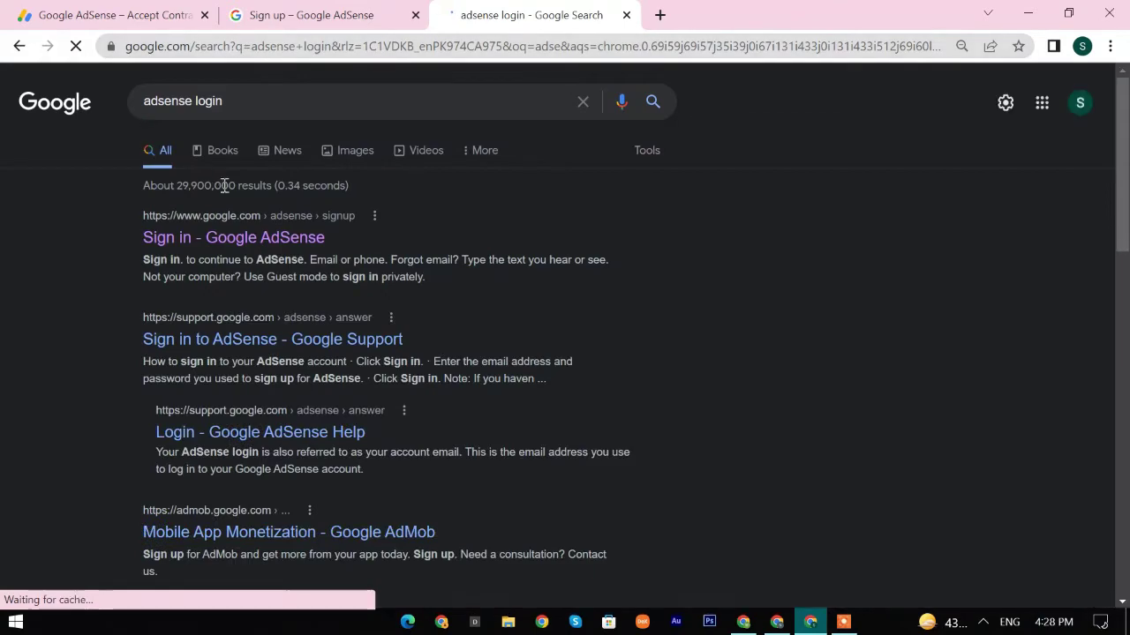
- Change the query to 'adsense sign up' and open 'Sign in - Google AdSense' with the existing account
double_click(208, 101)
type("sign up")
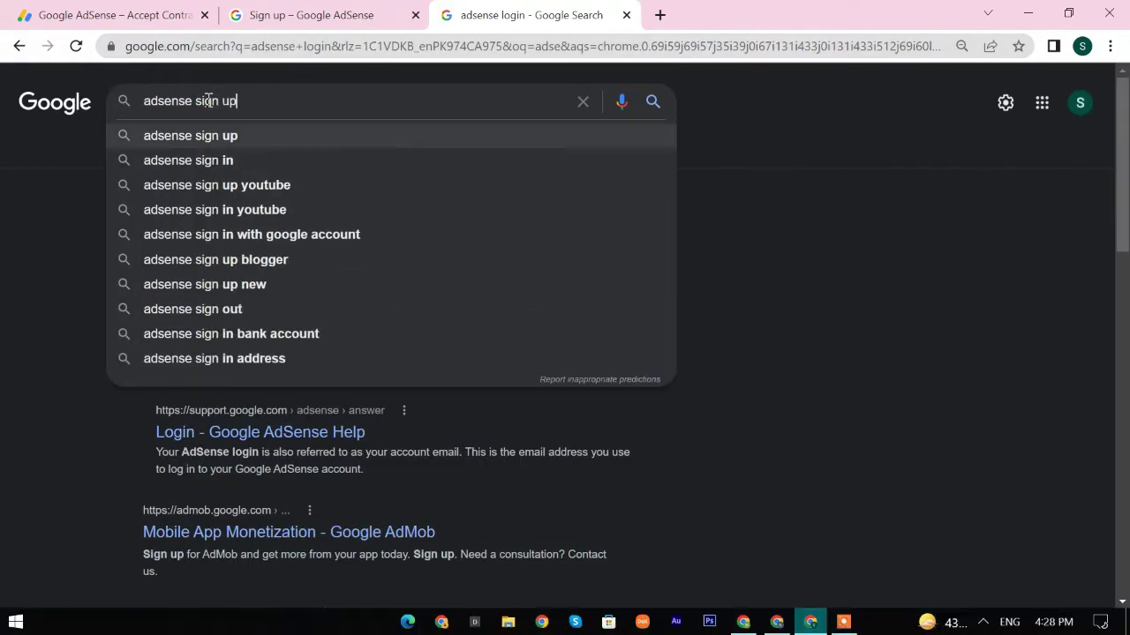
key("Return")
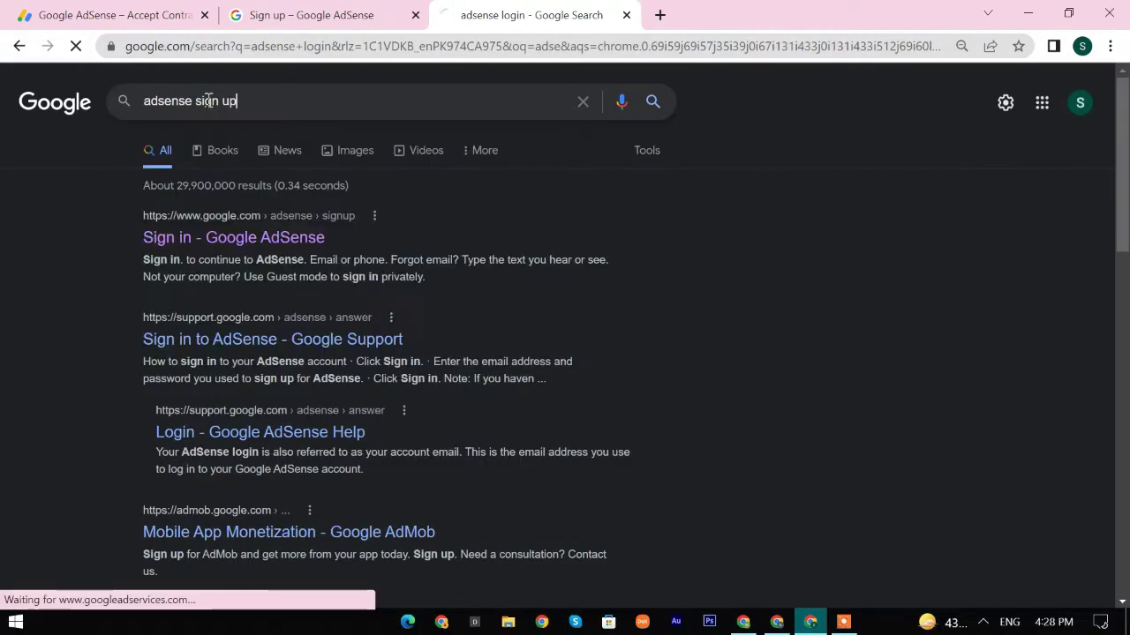
scroll(499, 397, "down", 1)
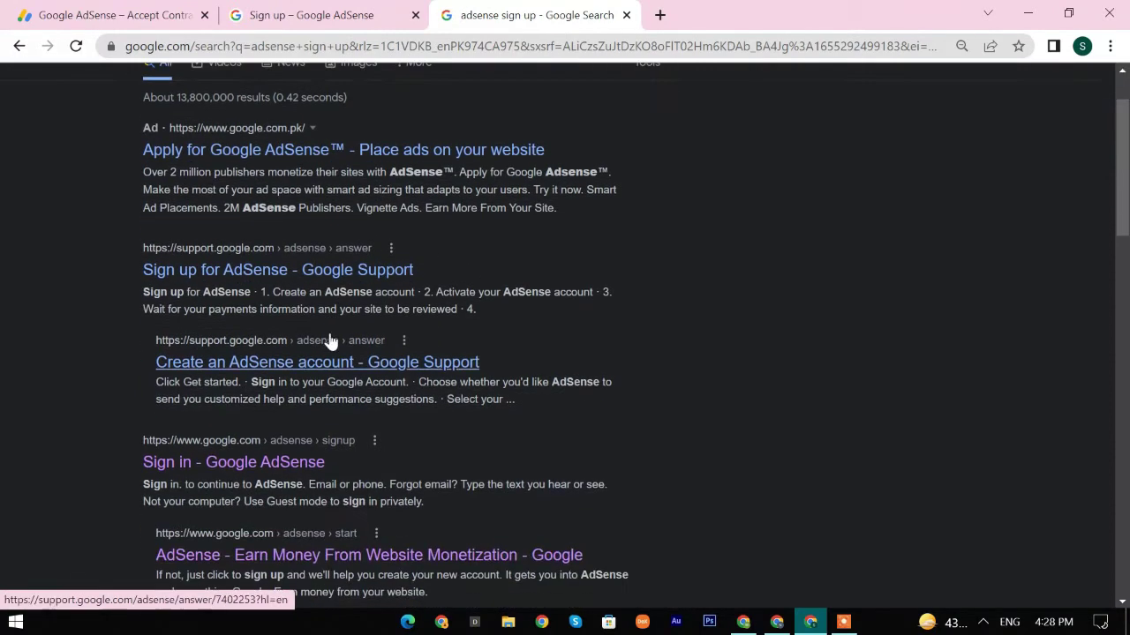
left_click(283, 465)
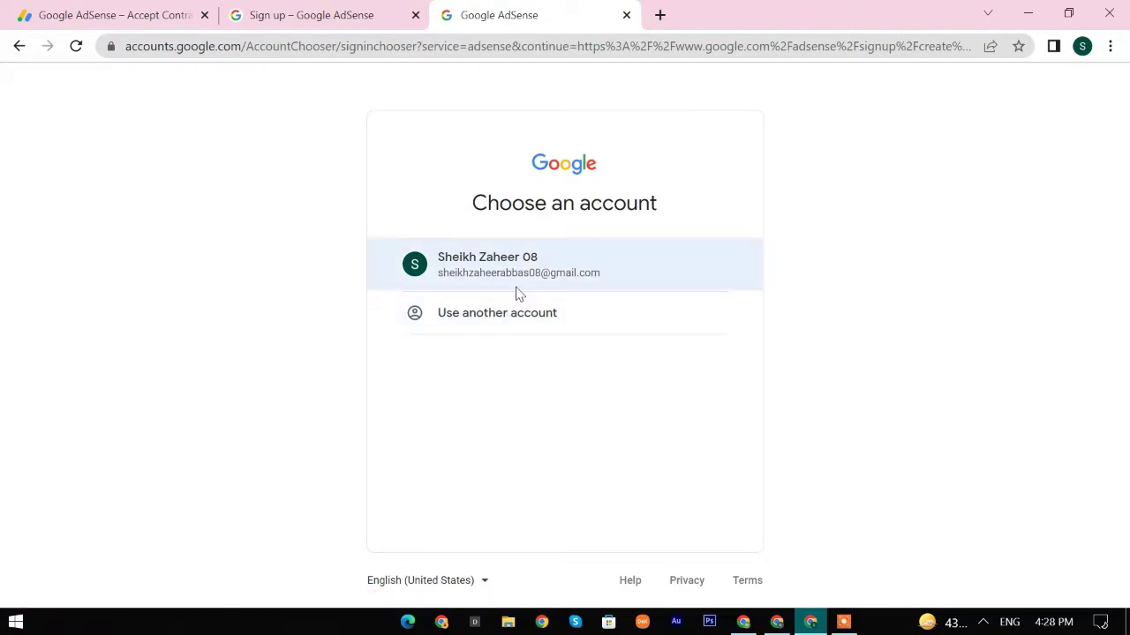
left_click(517, 289)
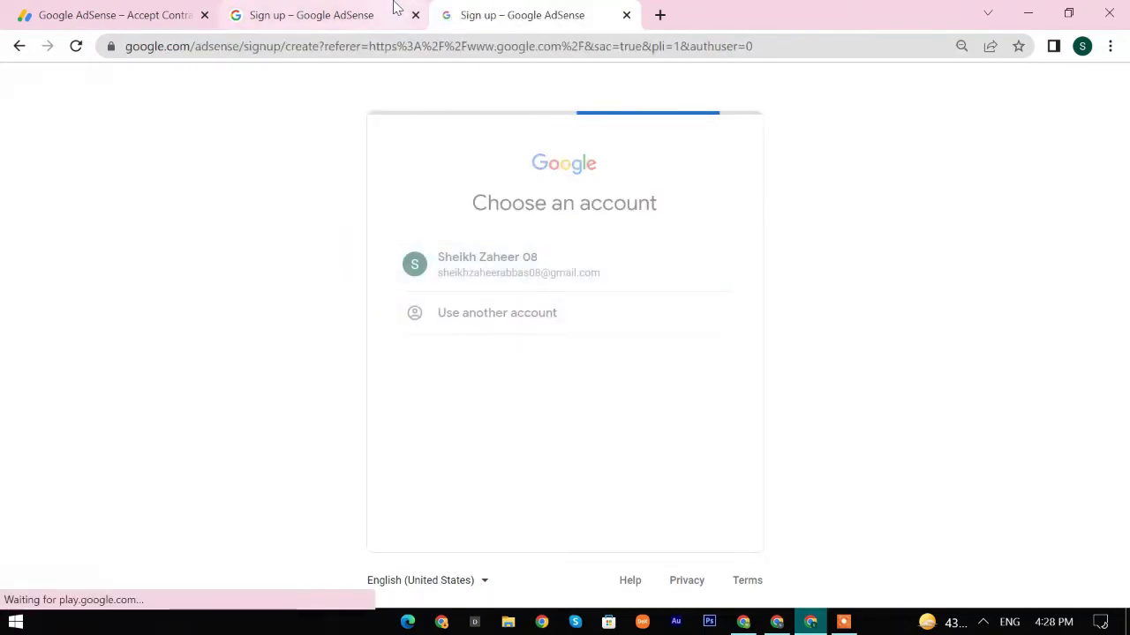
- Keep the AdSense sign-up form tab, close the duplicate sign-up tab, and start a new tab
left_click(337, 10)
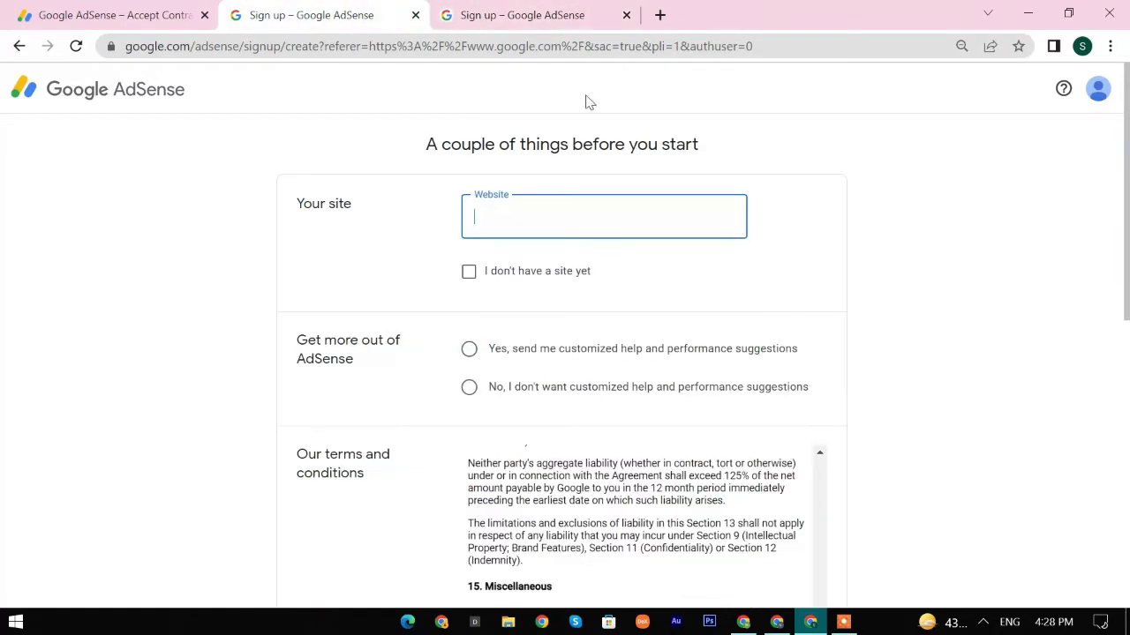
left_click(626, 15)
scroll(535, 137, "down", 3)
scroll(535, 137, "up", 3)
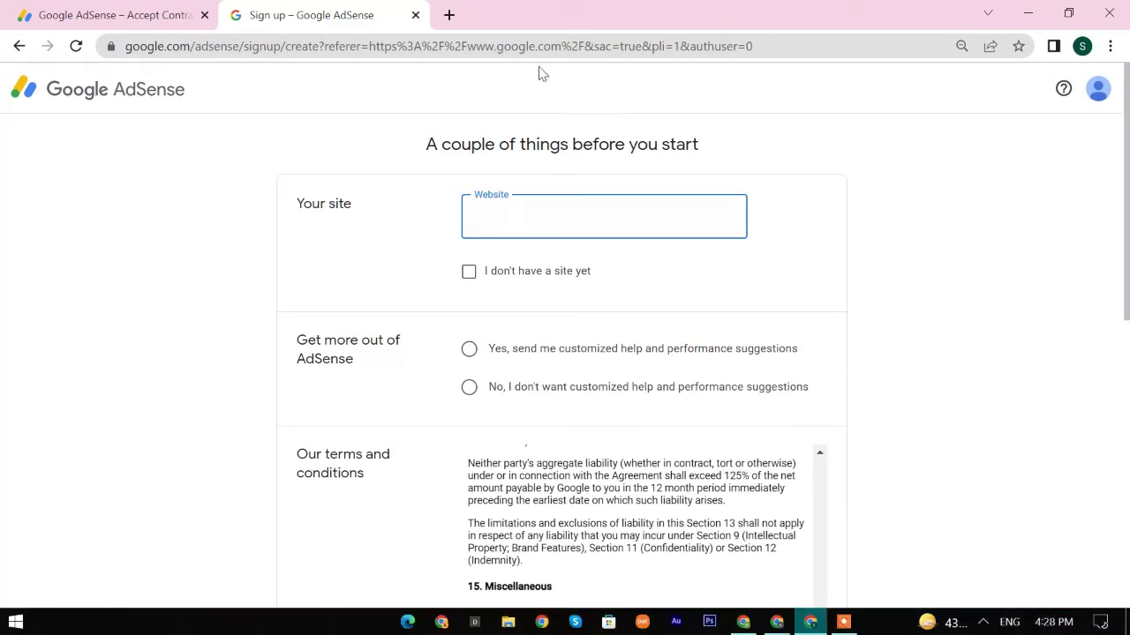
left_click(457, 15)
- Search 'adsense sign up', open the 'AdSense - Earn Money' start page, and compare it with the sign-up tab
type("ads")
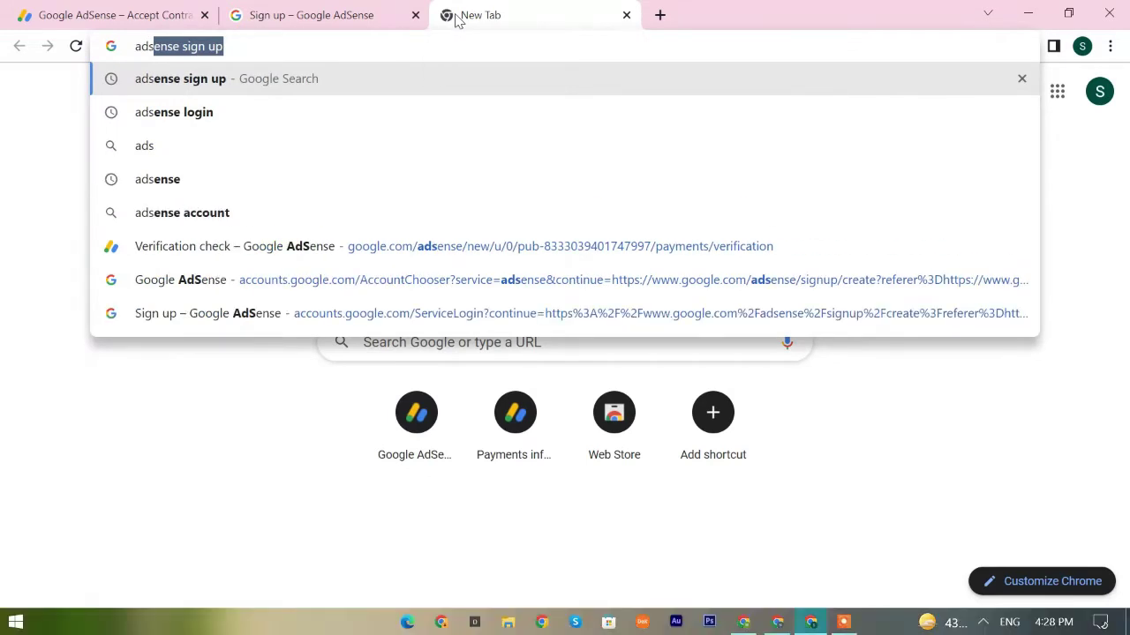
key("Return")
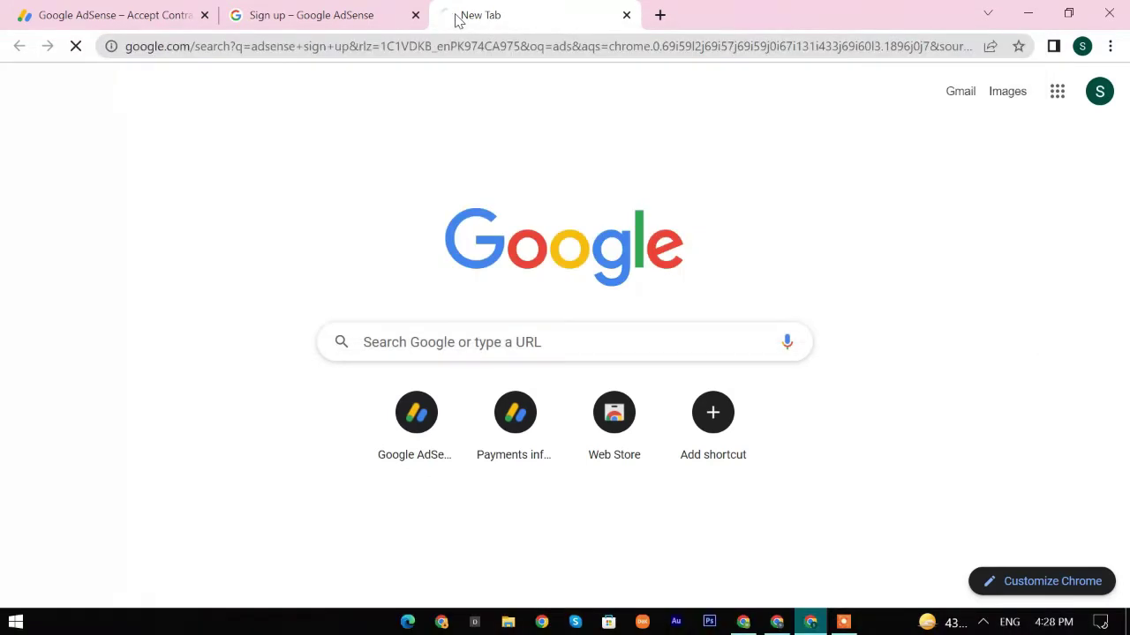
scroll(167, 345, "down", 3)
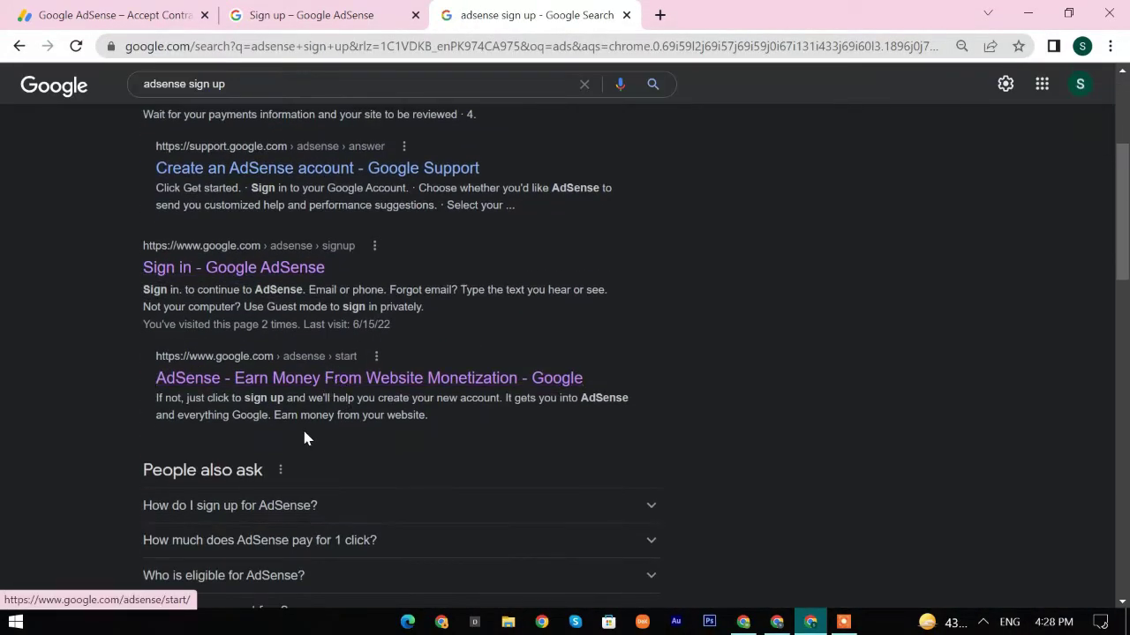
left_click(298, 381)
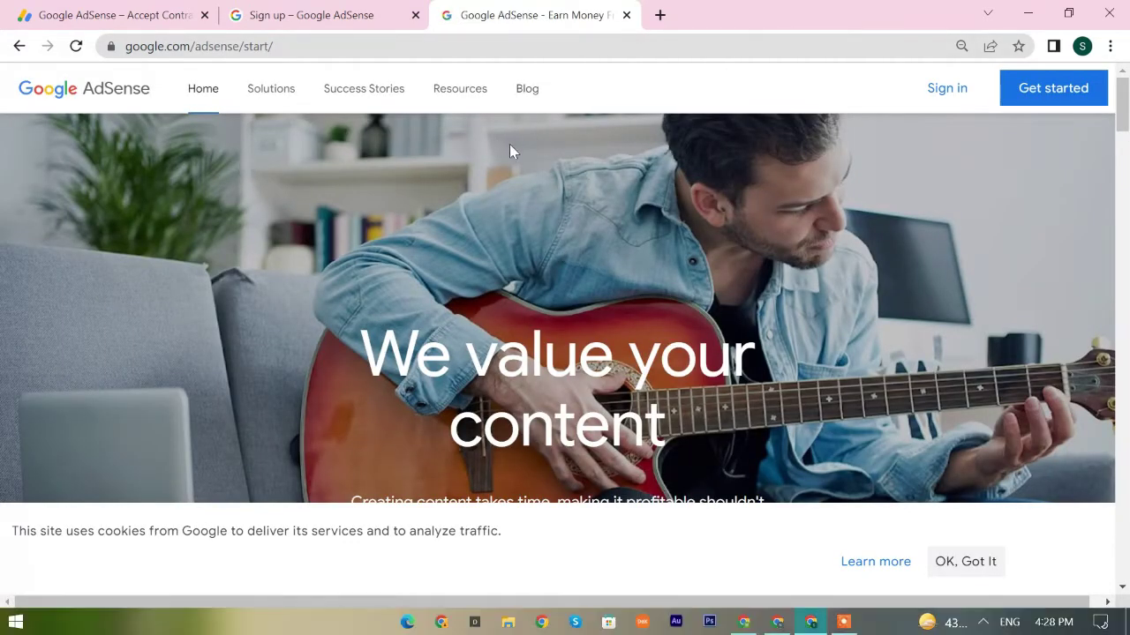
scroll(999, 316, "down", 5)
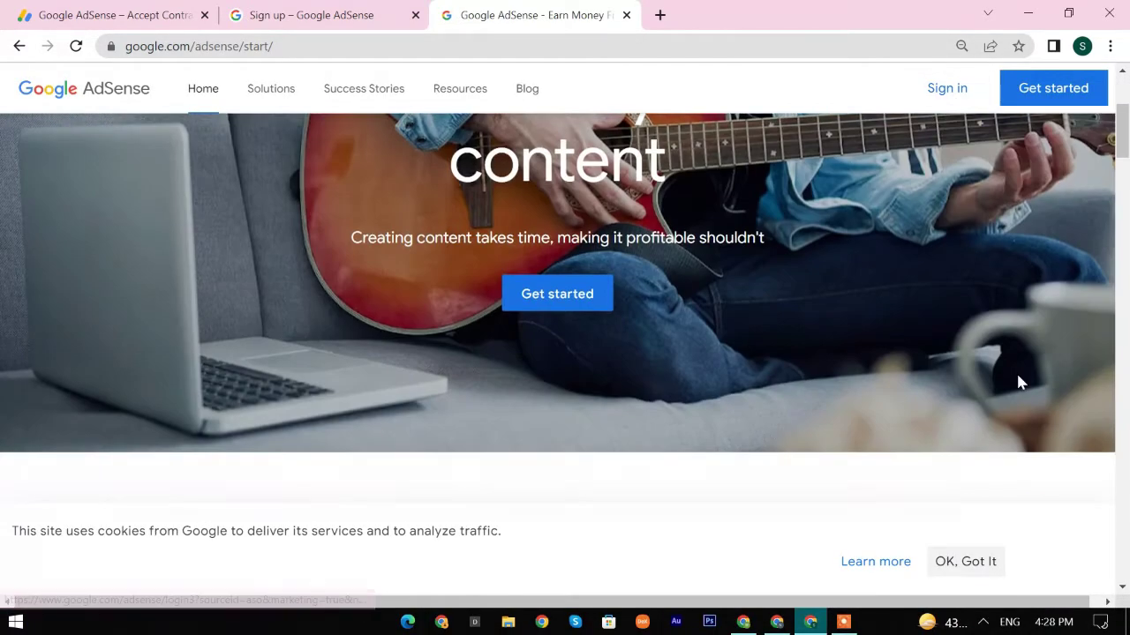
scroll(956, 386, "up", 4)
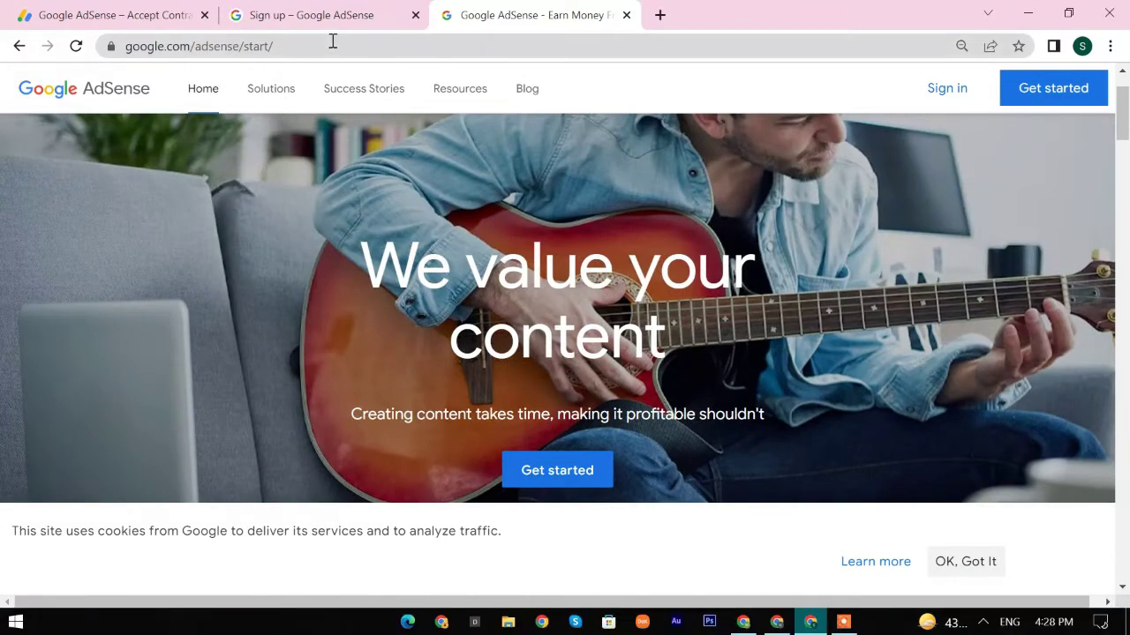
left_click(331, 15)
left_click(610, 8)
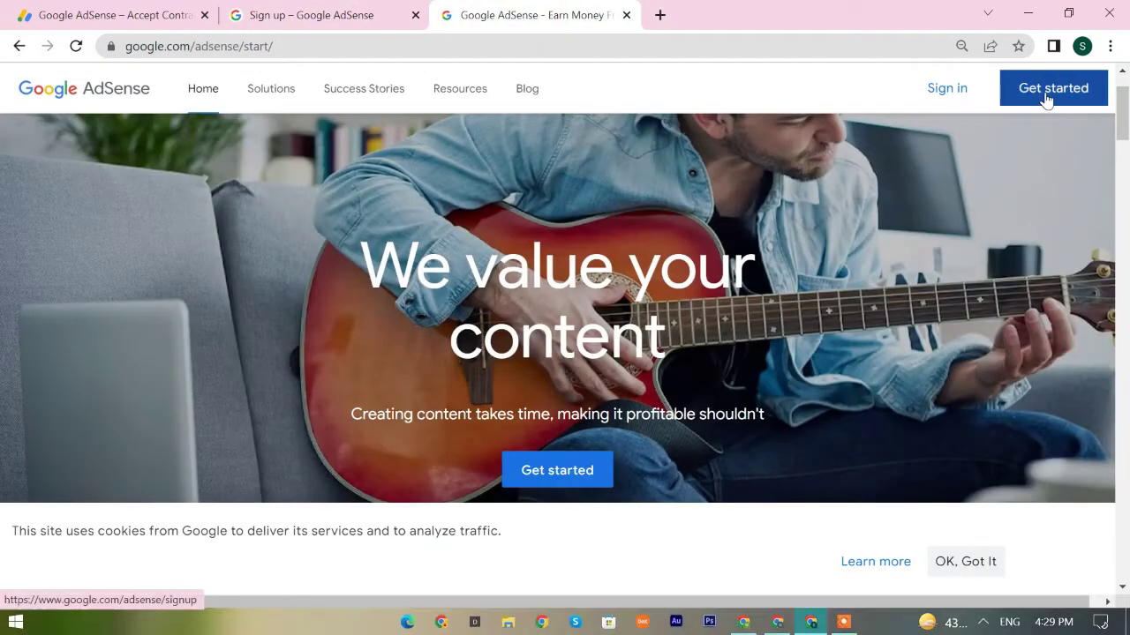
left_click(353, 13)
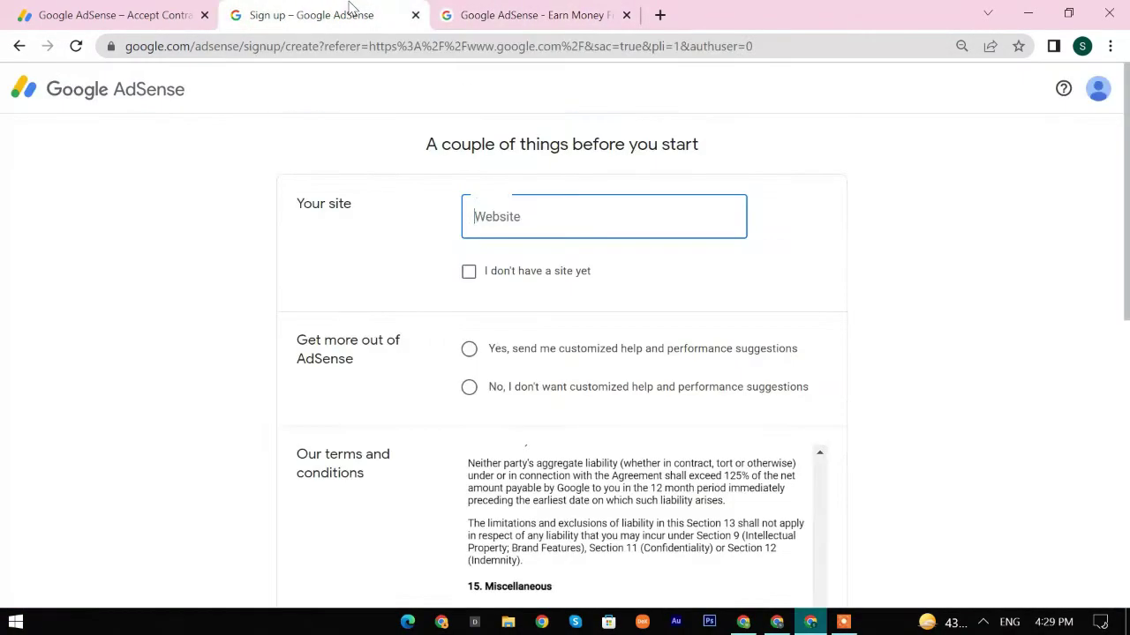
left_click(618, 11)
- In a new tab, search 'adsense sign up' again and select the Earn Money result's title and address
left_click(660, 14)
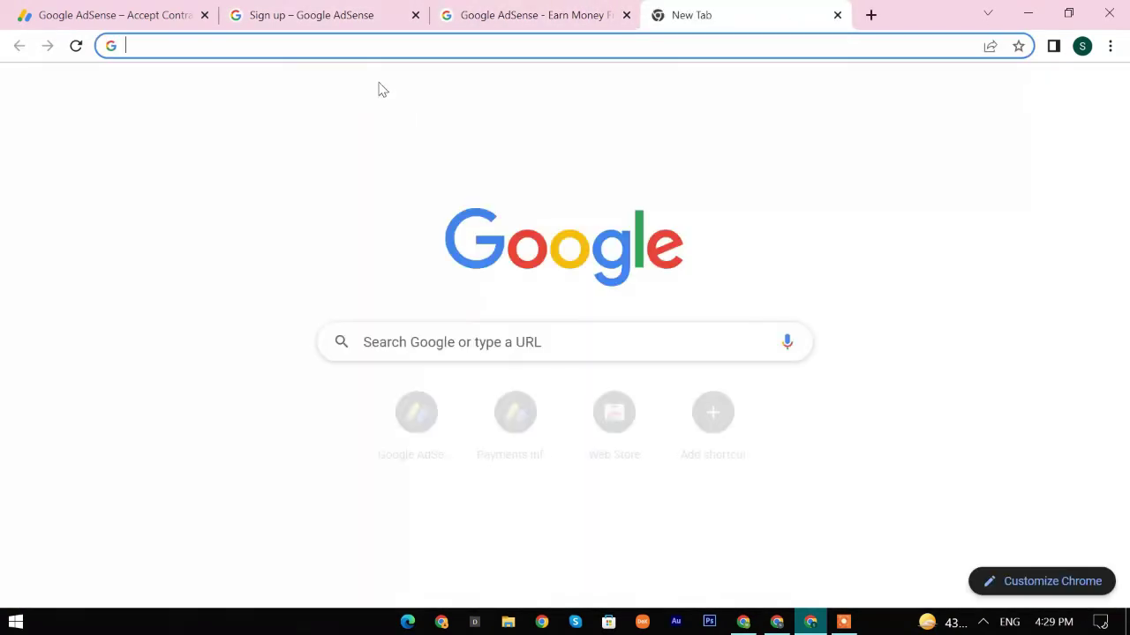
type("adsense sign up")
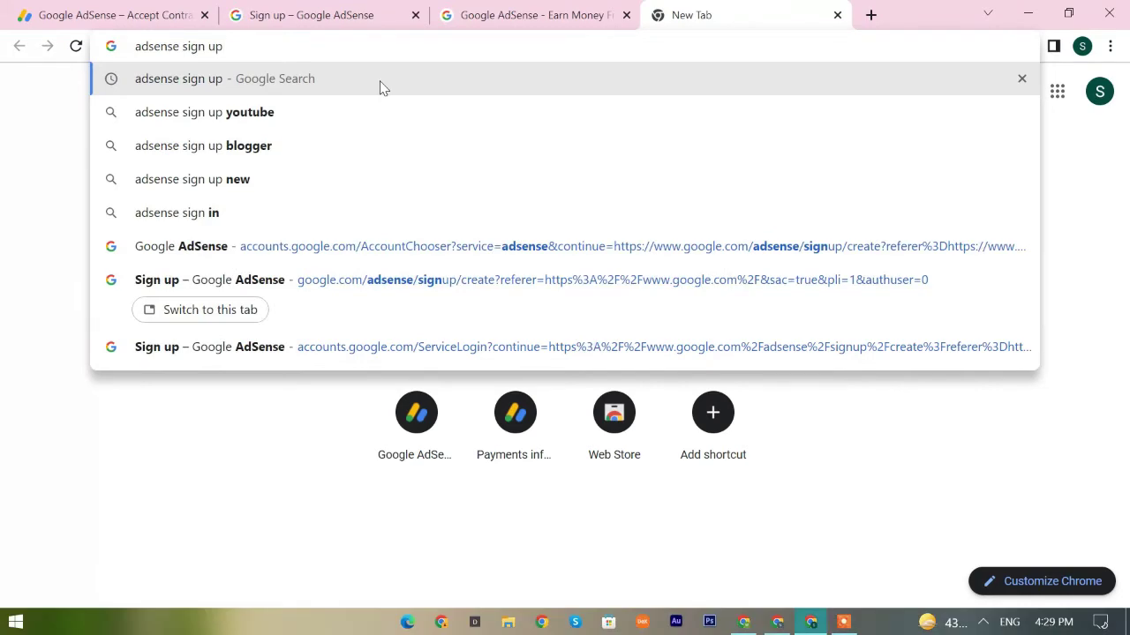
key("Return")
scroll(297, 277, "down", 3)
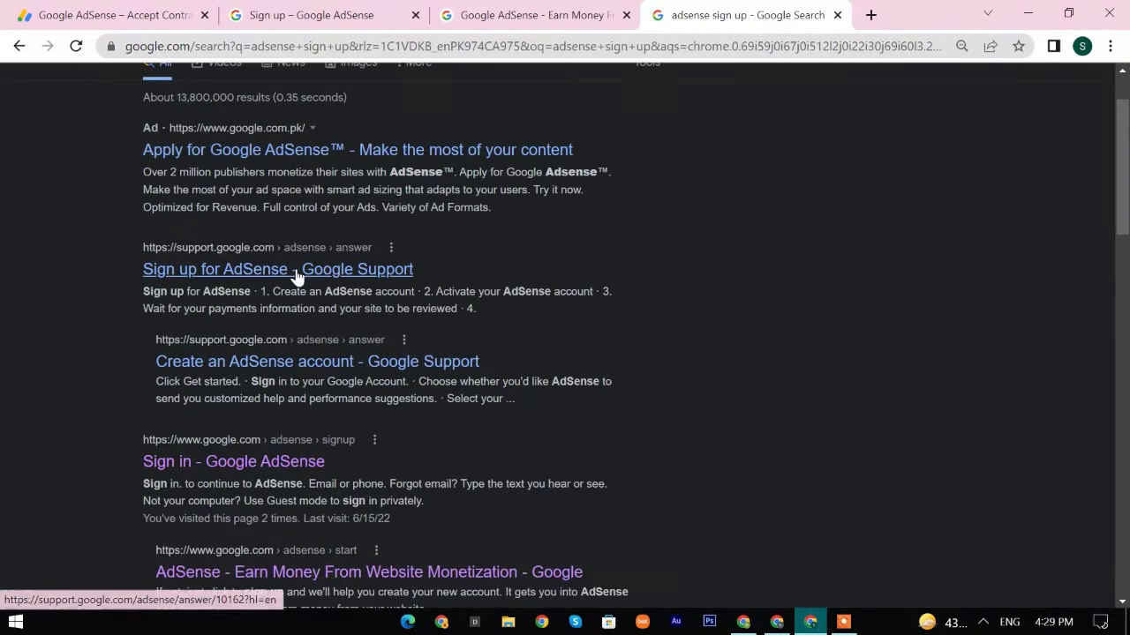
scroll(254, 340, "down", 1)
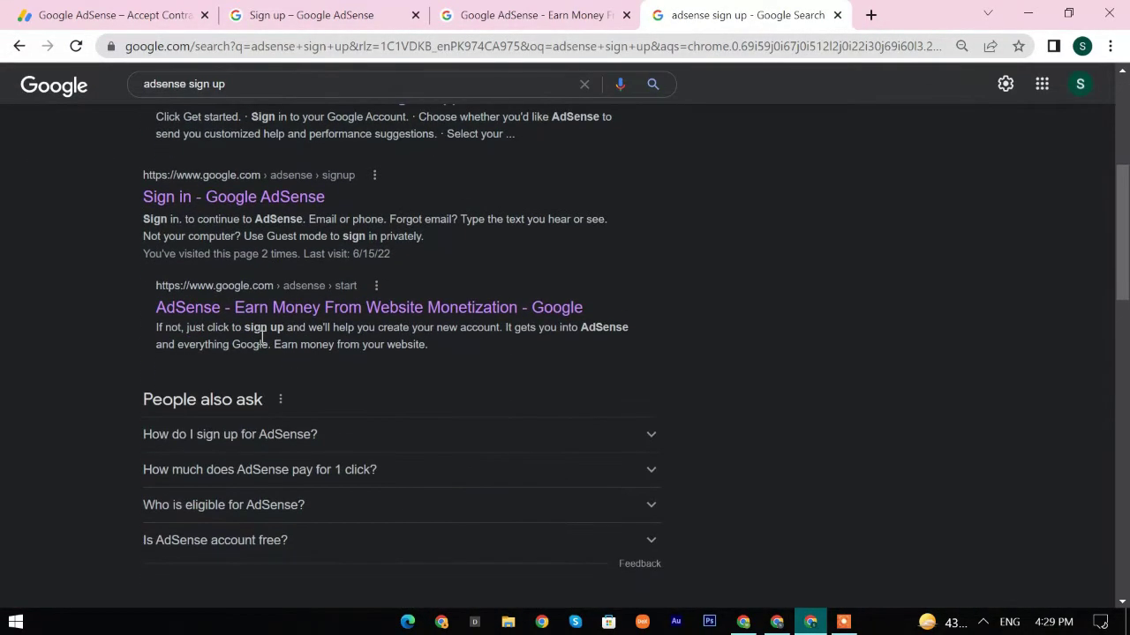
left_click(184, 299)
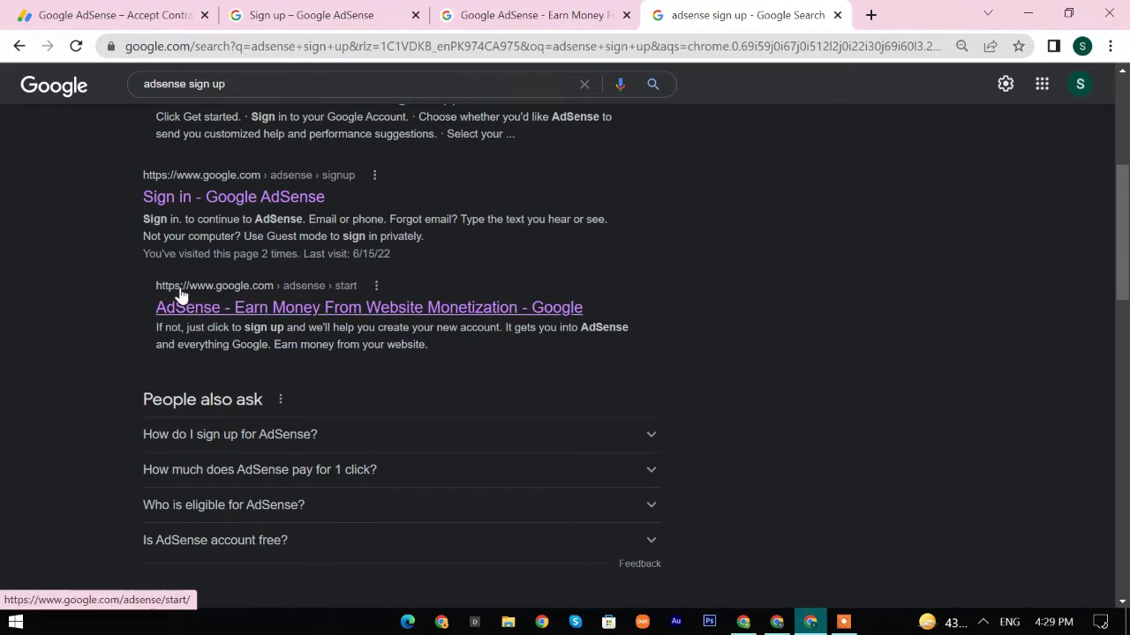
mouse_move(134, 279)
left_mouse_down()
mouse_move(180, 292)
mouse_move(209, 284)
mouse_move(136, 285)
left_mouse_up()
left_click_drag(116, 285, 369, 289)
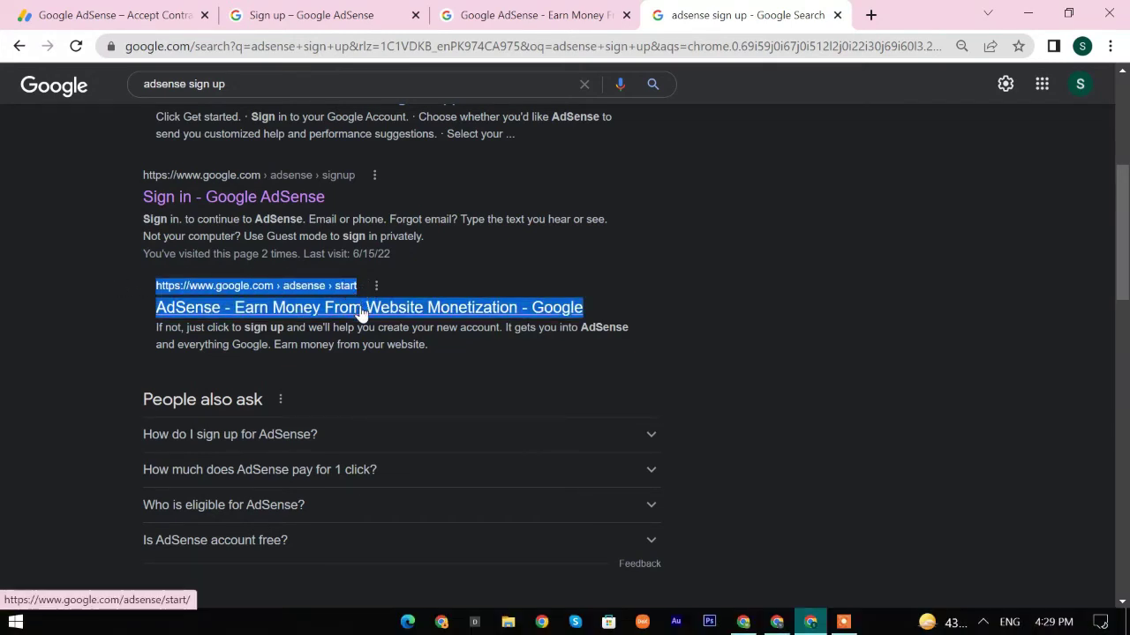
left_click(529, 15)
scroll(642, 265, "down", 6)
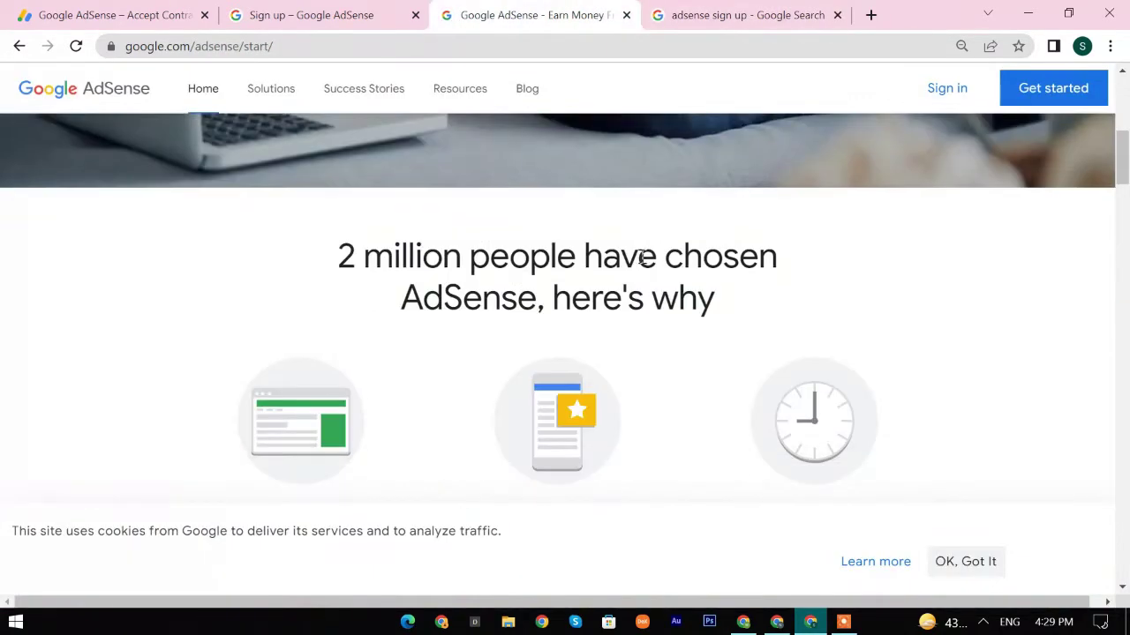
scroll(643, 298, "down", 8)
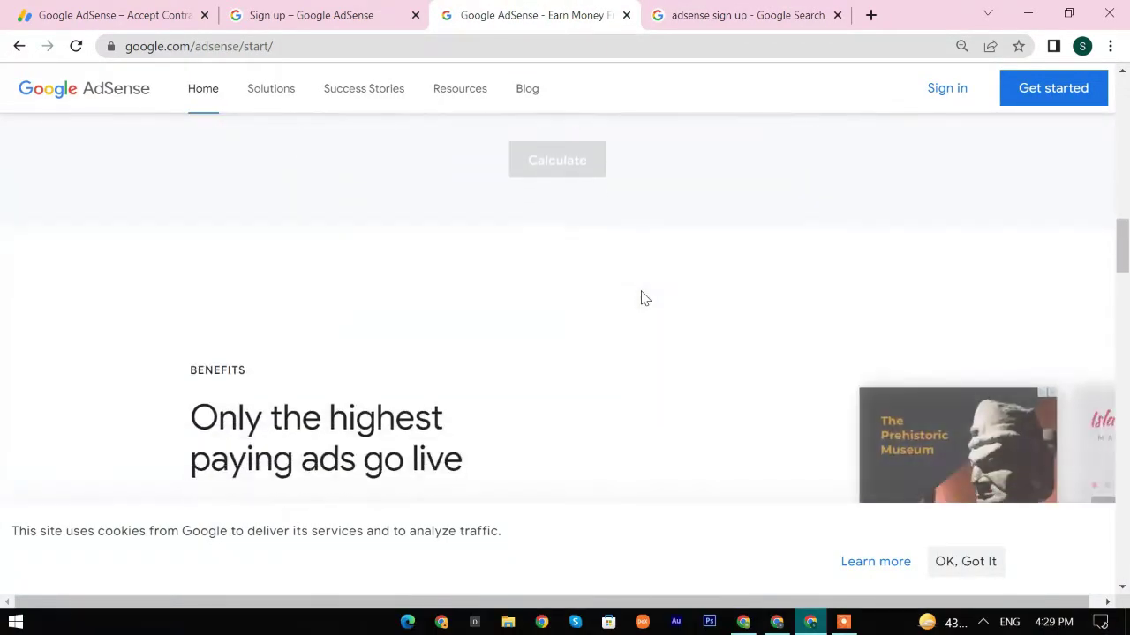
scroll(643, 298, "up", 2)
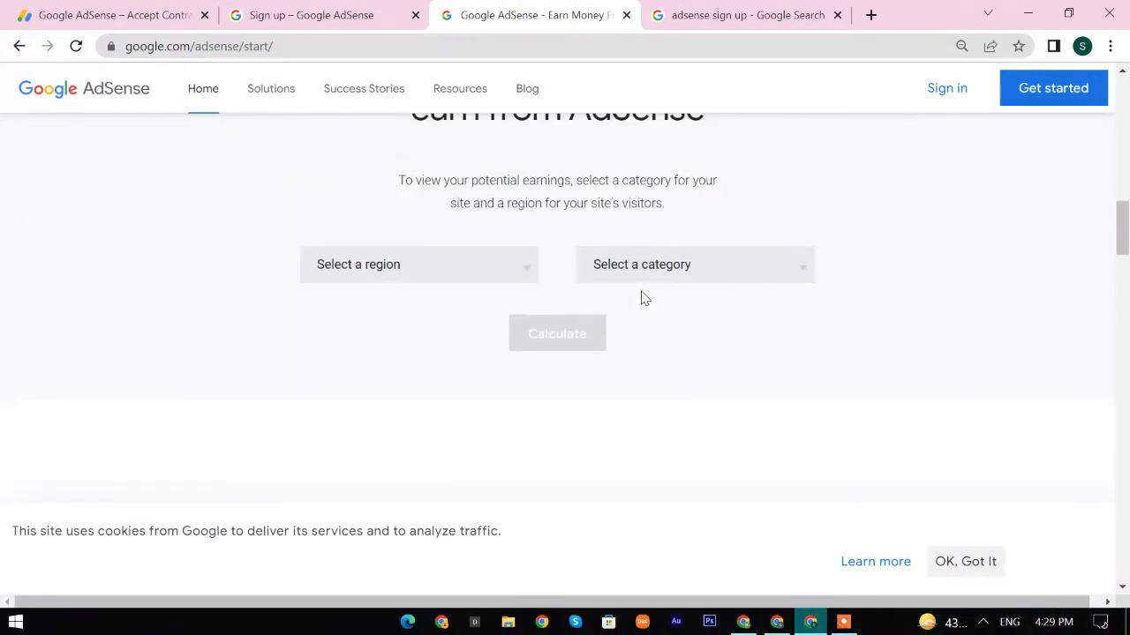
scroll(706, 371, "up", 3)
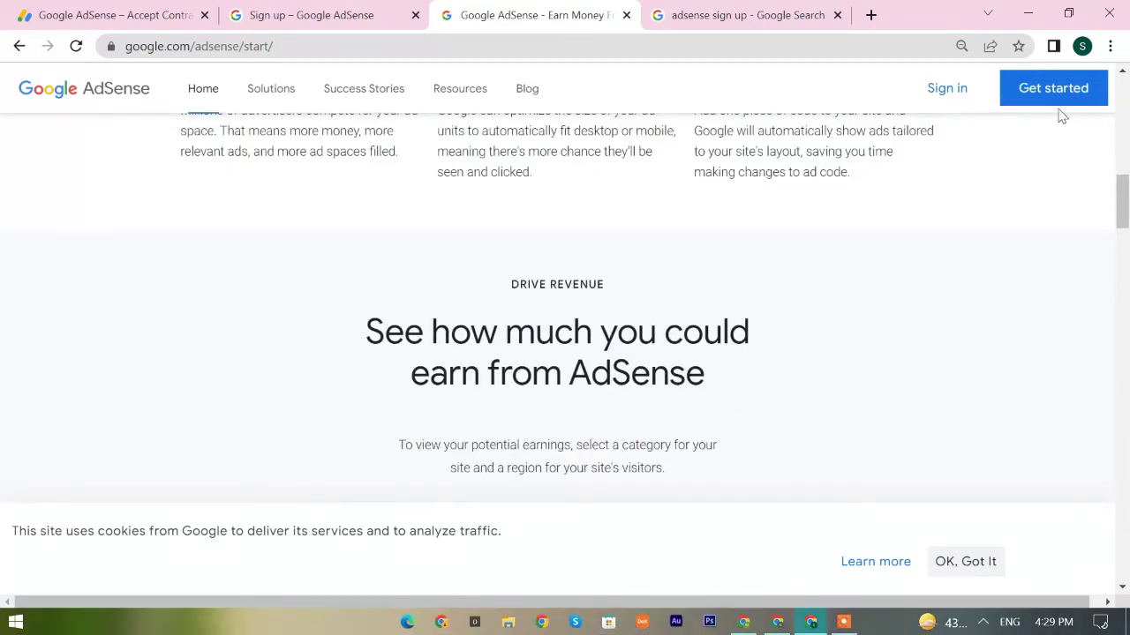
left_click(320, 11)
scroll(744, 310, "down", 6)
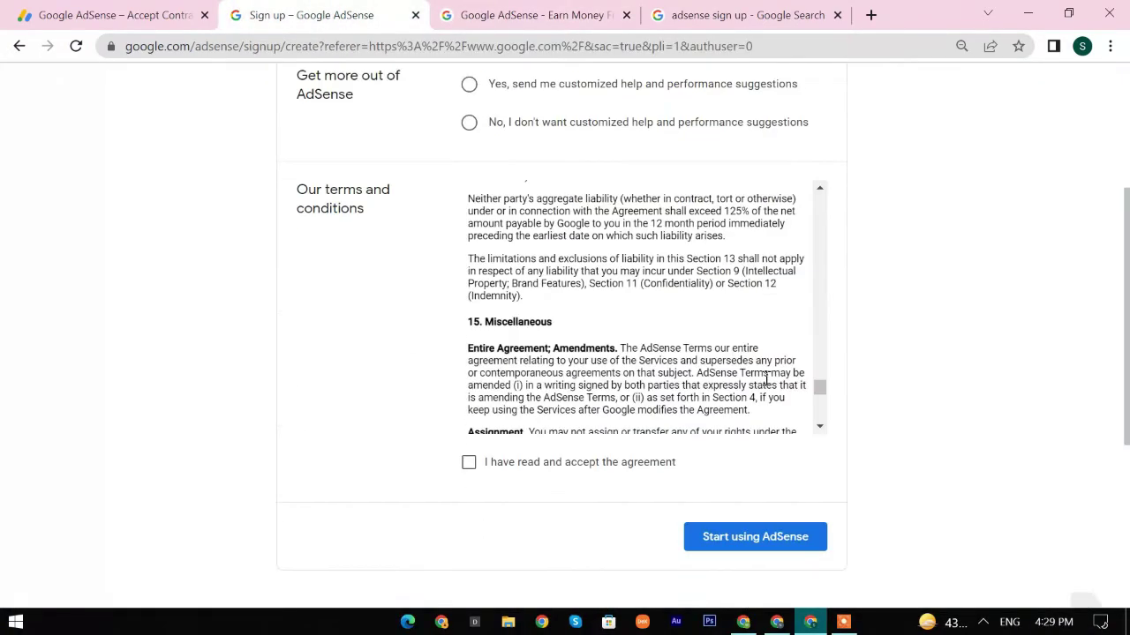
scroll(789, 368, "up", 7)
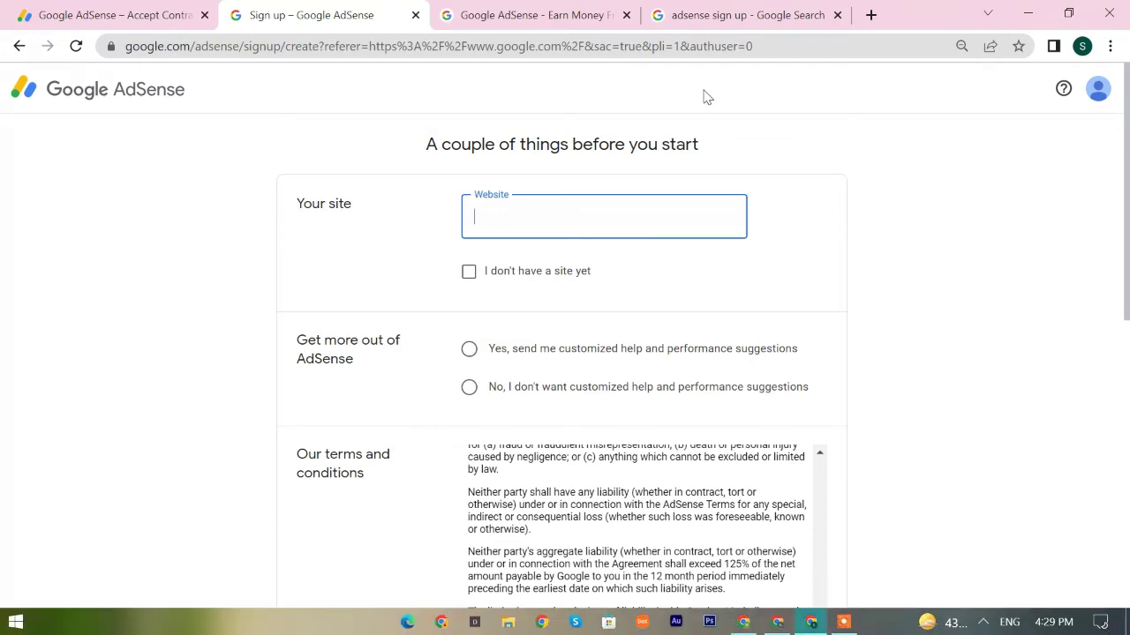
left_click(481, 12)
scroll(706, 302, "up", 10)
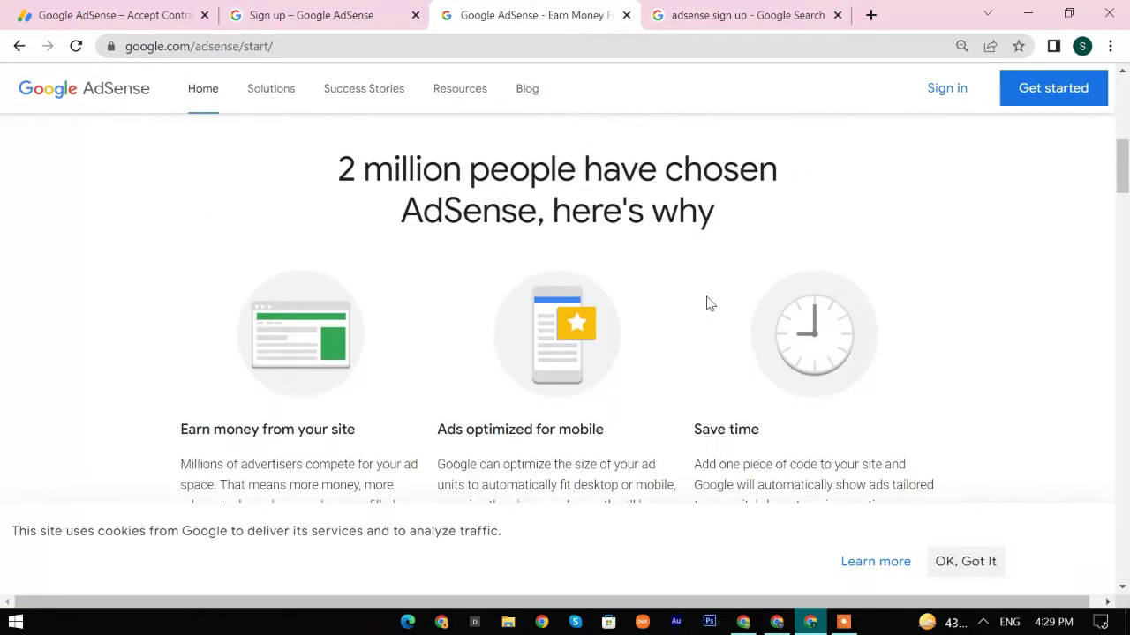
scroll(707, 303, "down", 7)
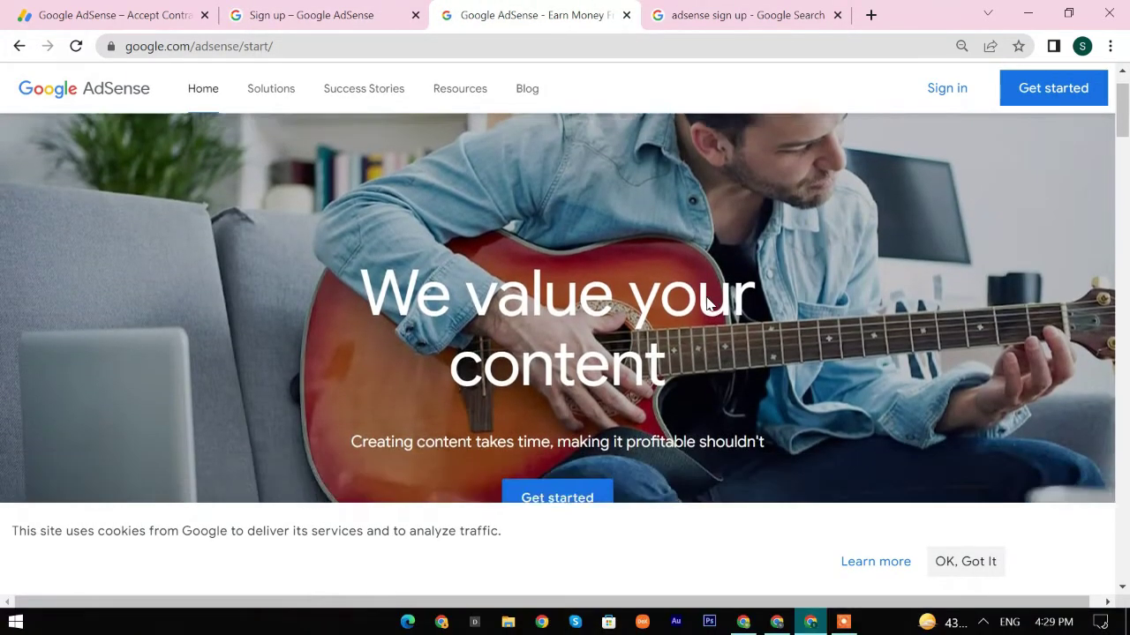
scroll(706, 304, "down", 5)
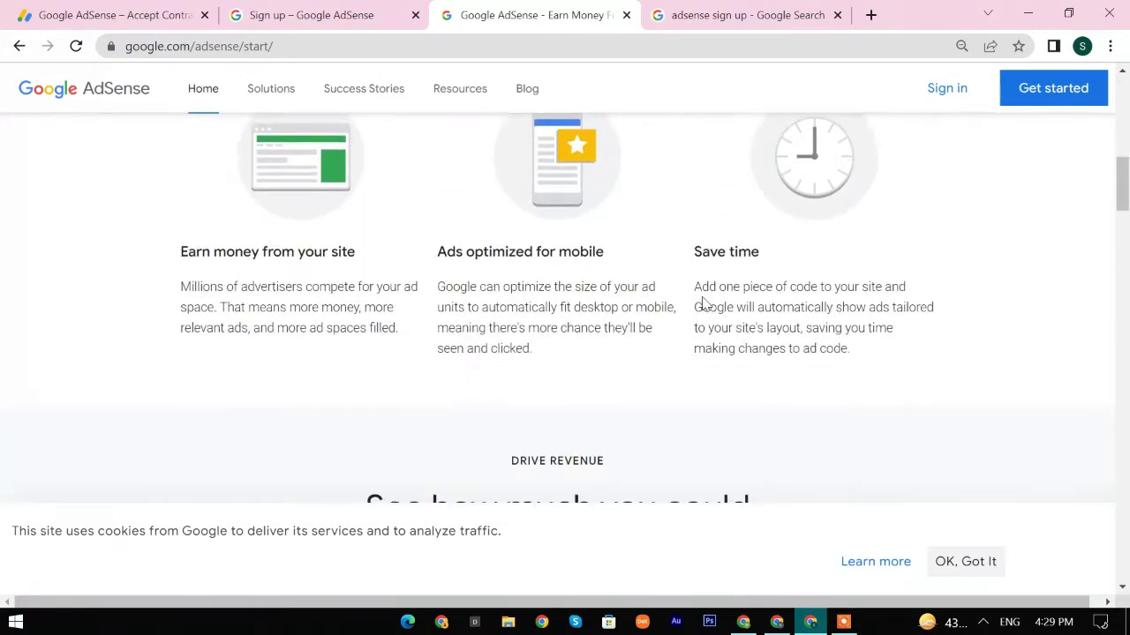
scroll(686, 305, "down", 2)
scroll(162, 239, "up", 2)
left_click_drag(511, 195, 621, 209)
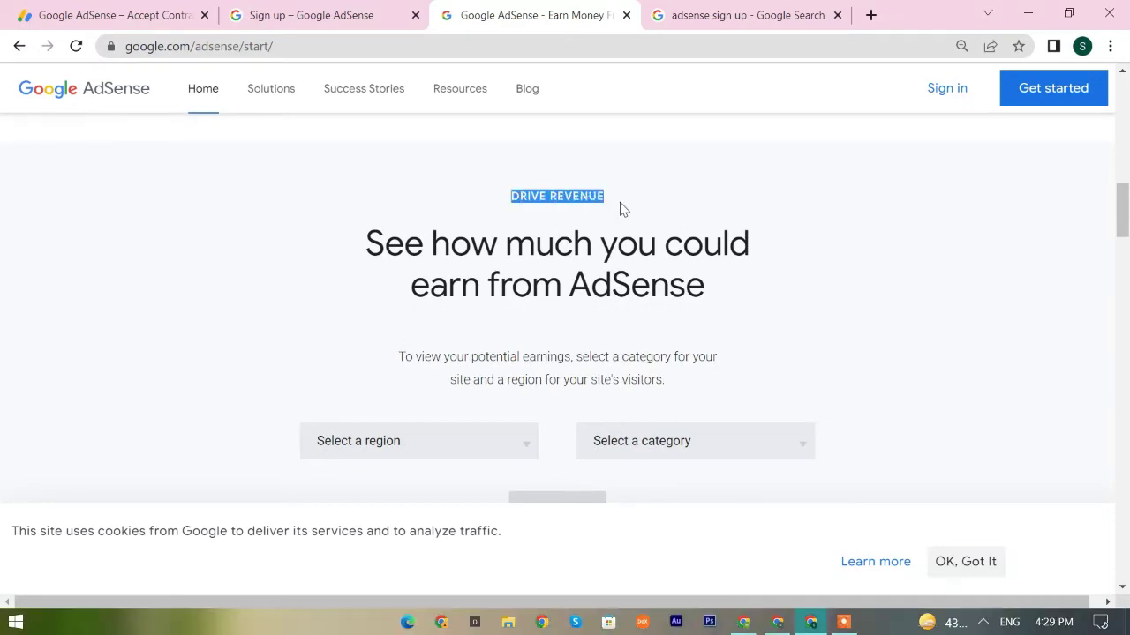
scroll(651, 225, "up", 12)
scroll(653, 265, "down", 12)
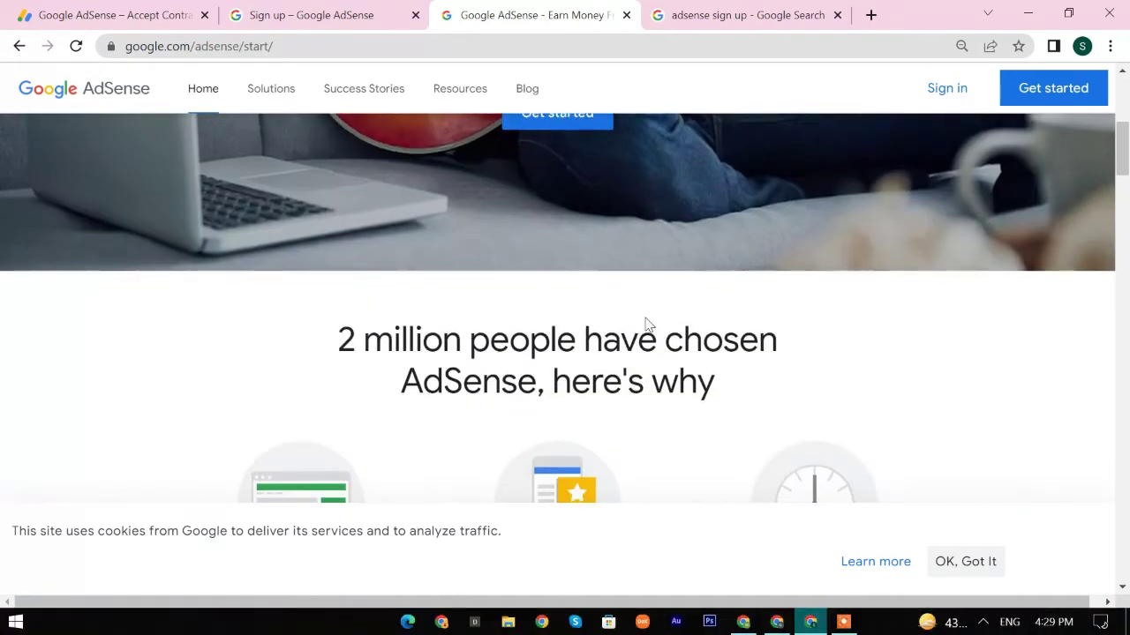
left_click_drag(378, 258, 714, 280)
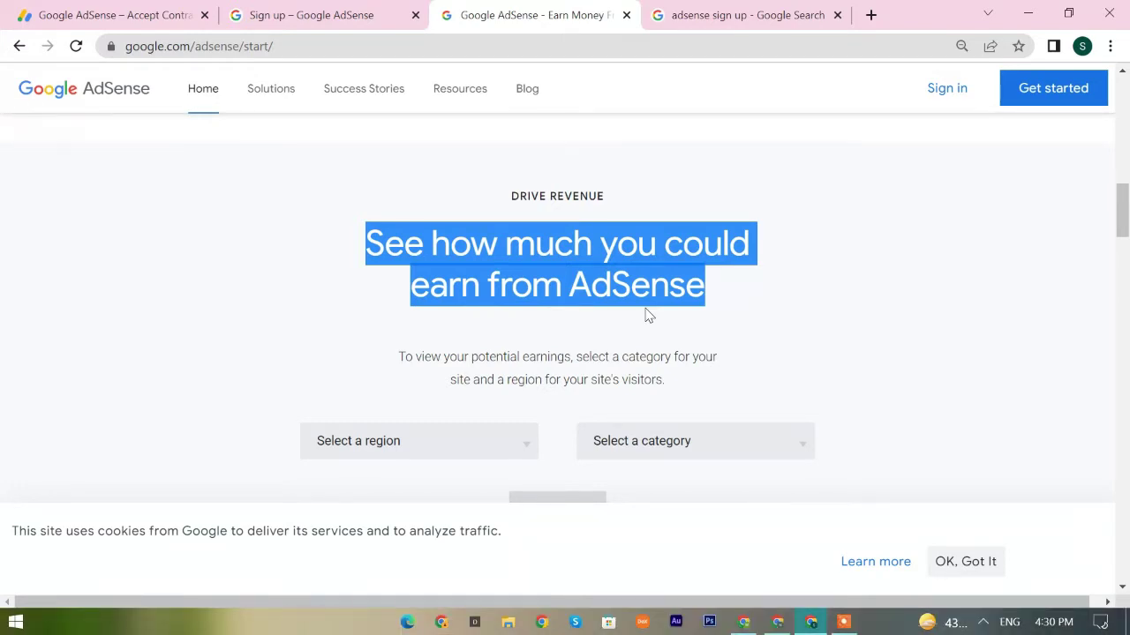
left_click_drag(668, 388, 701, 380)
left_click(370, 248)
left_click(701, 380)
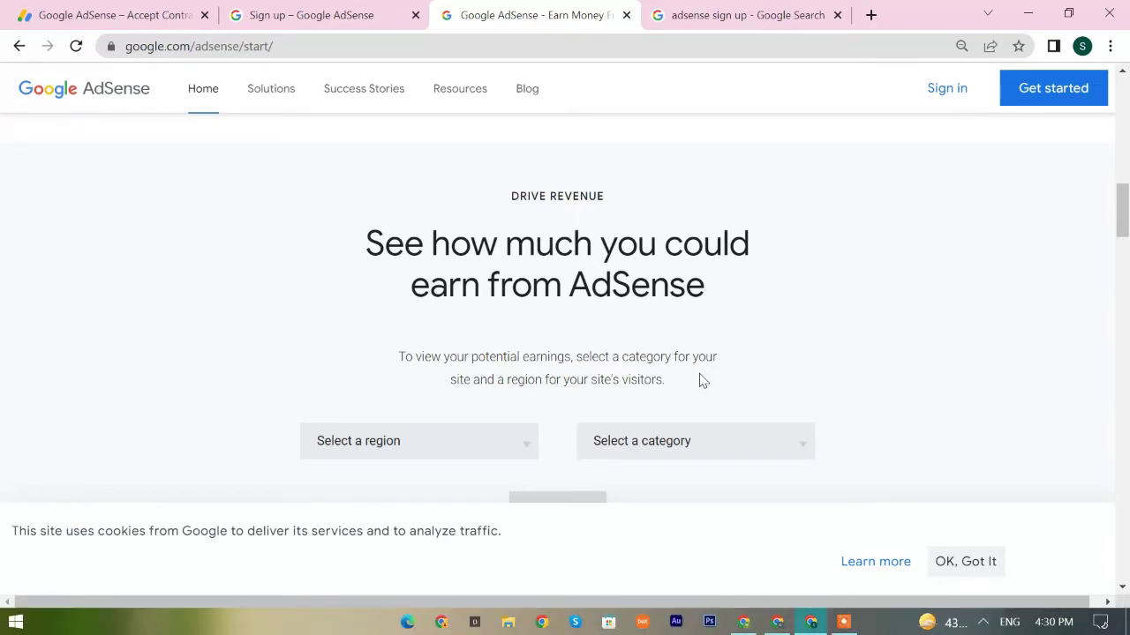
- Set the visitor region to Asia and Pacific Countries
scroll(547, 424, "down", 1)
left_click(437, 362)
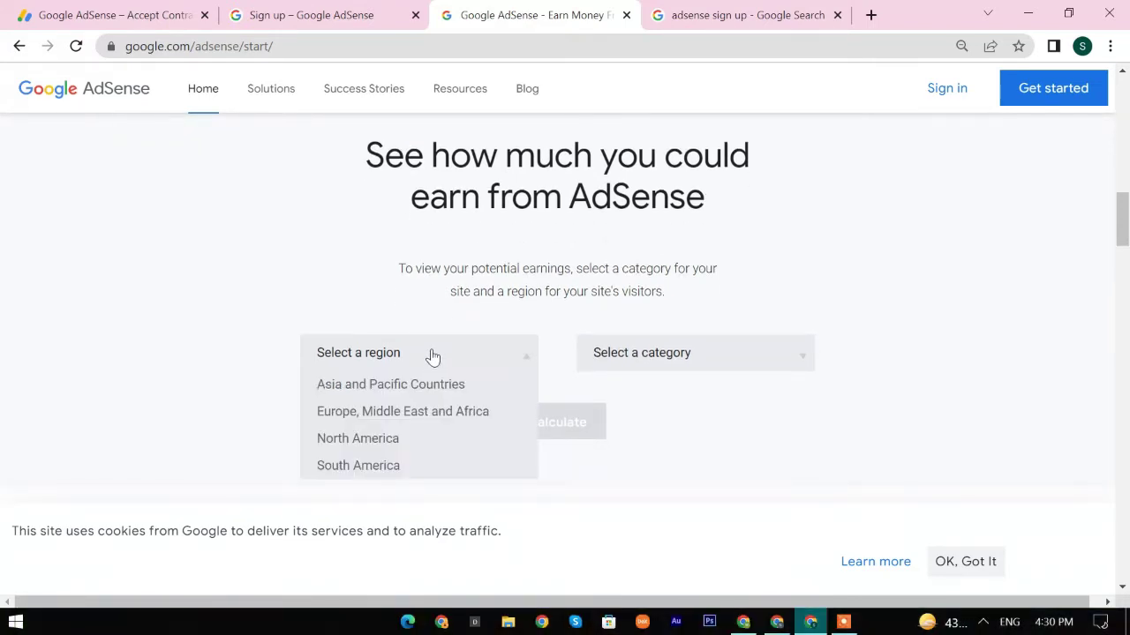
left_click(405, 392)
left_click(421, 370)
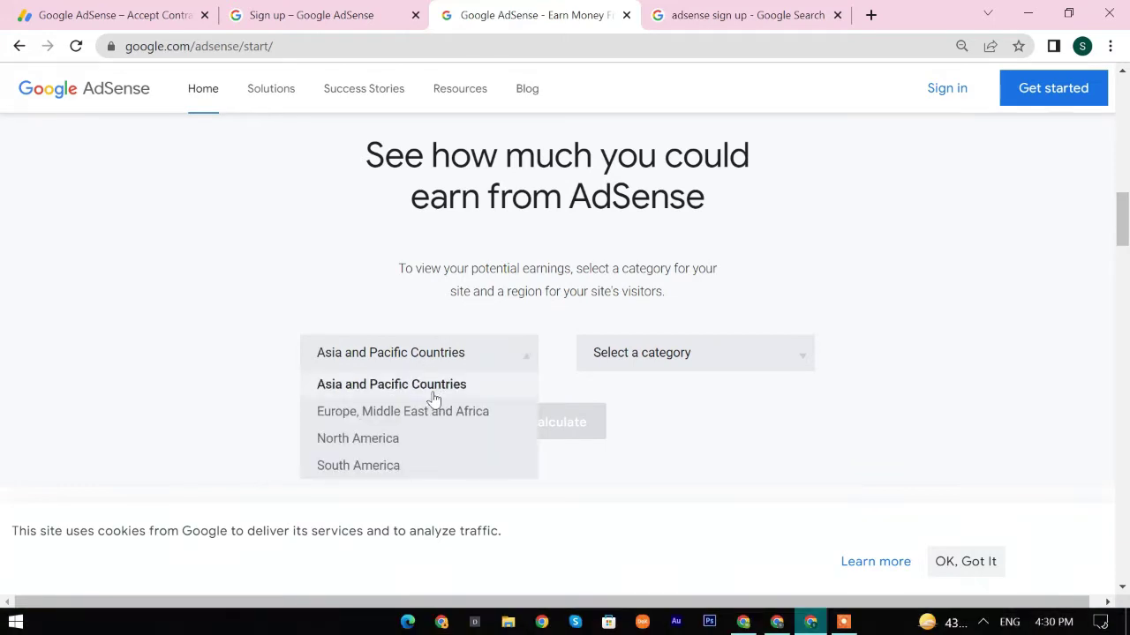
left_click(332, 392)
left_click(353, 356)
left_click(378, 393)
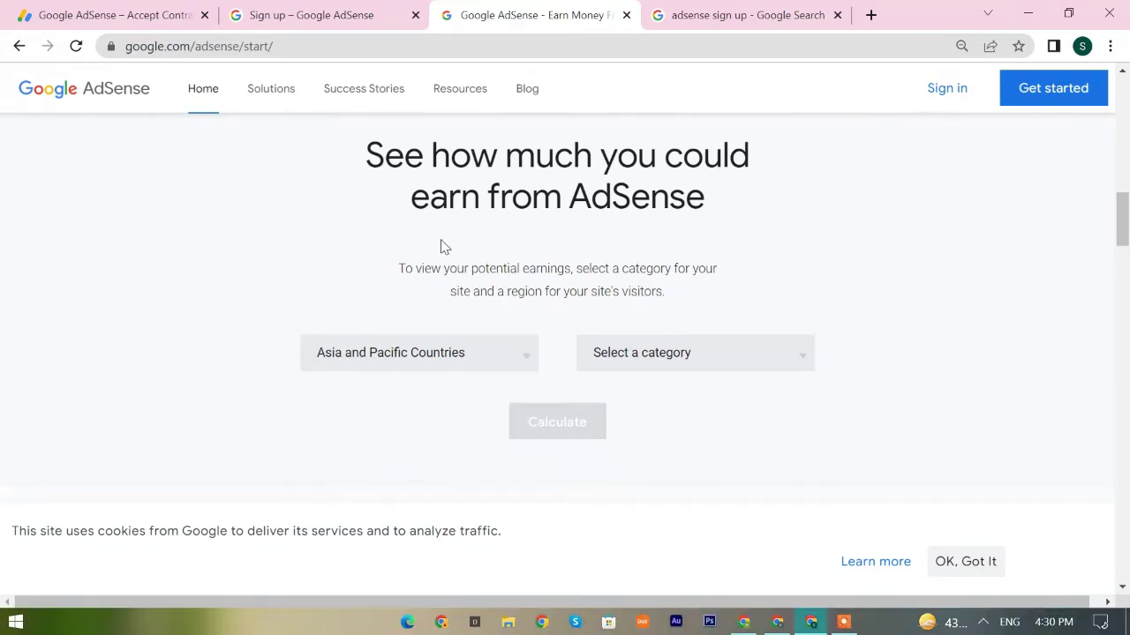
- Set the site category to Autos & Vehicles and calculate the earnings estimate
left_click(737, 362)
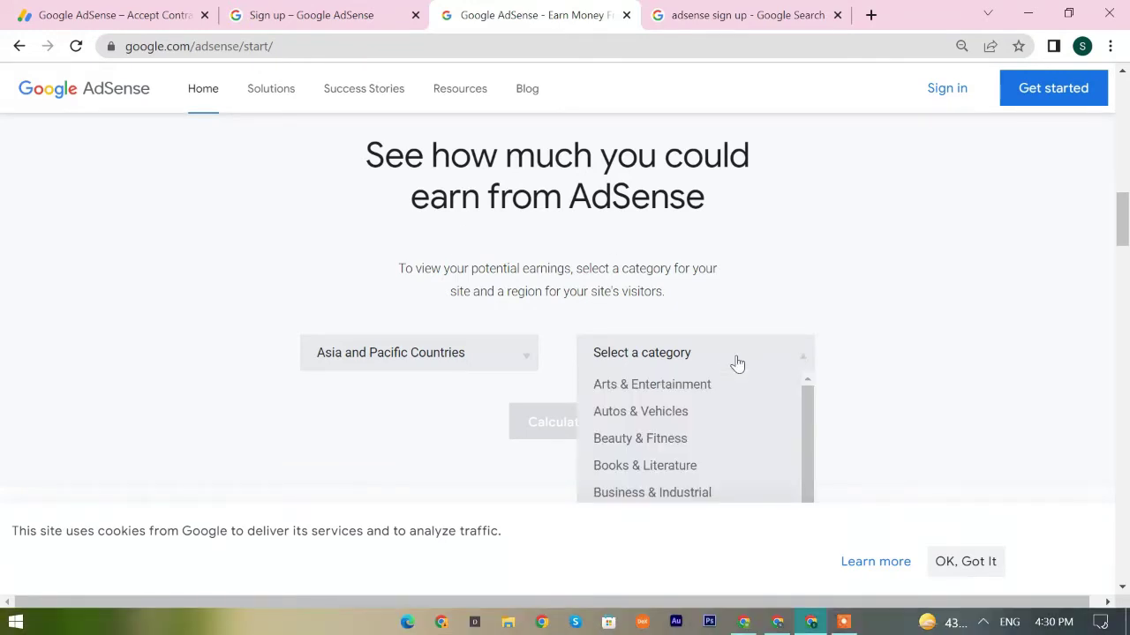
scroll(765, 389, "down", 1)
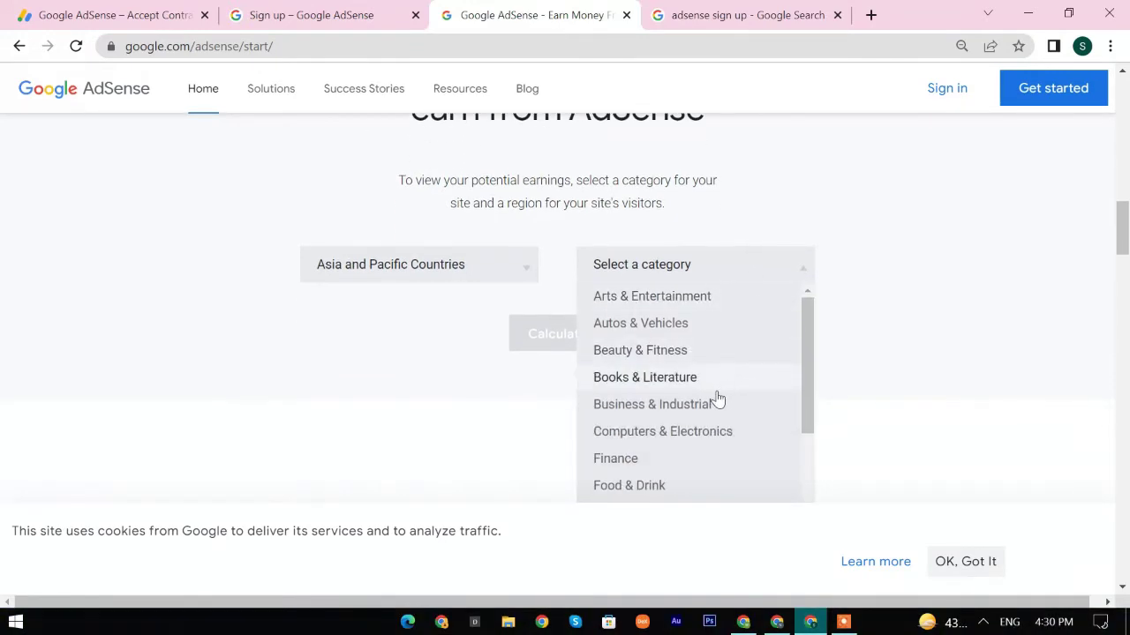
scroll(698, 396, "down", 1)
left_click(653, 378)
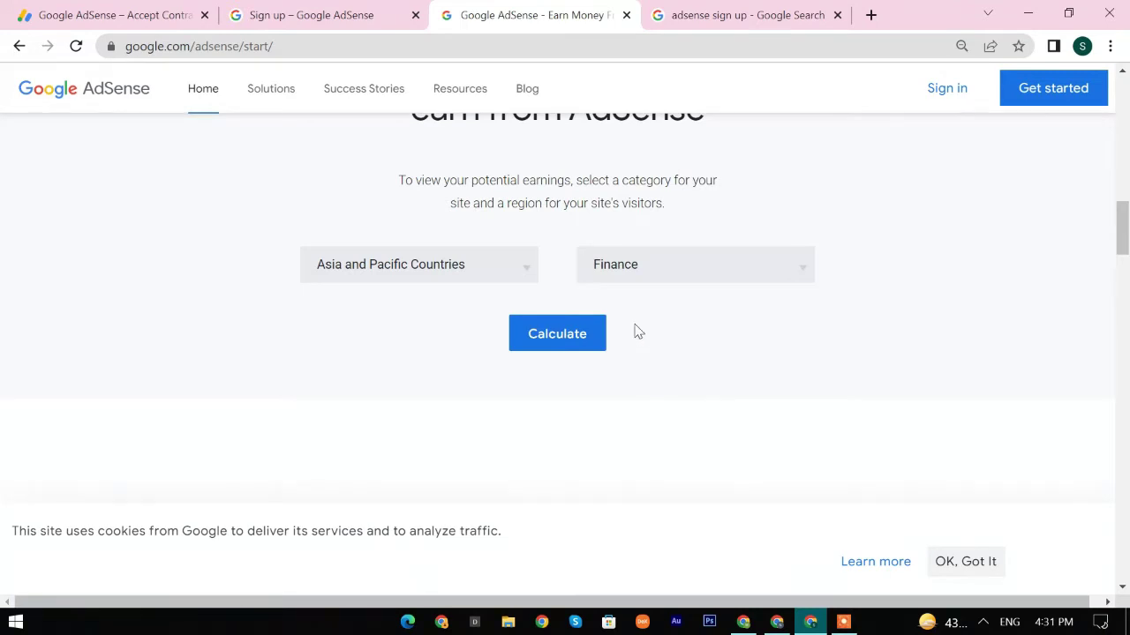
left_click(636, 274)
scroll(662, 406, "down", 1)
scroll(618, 397, "up", 1)
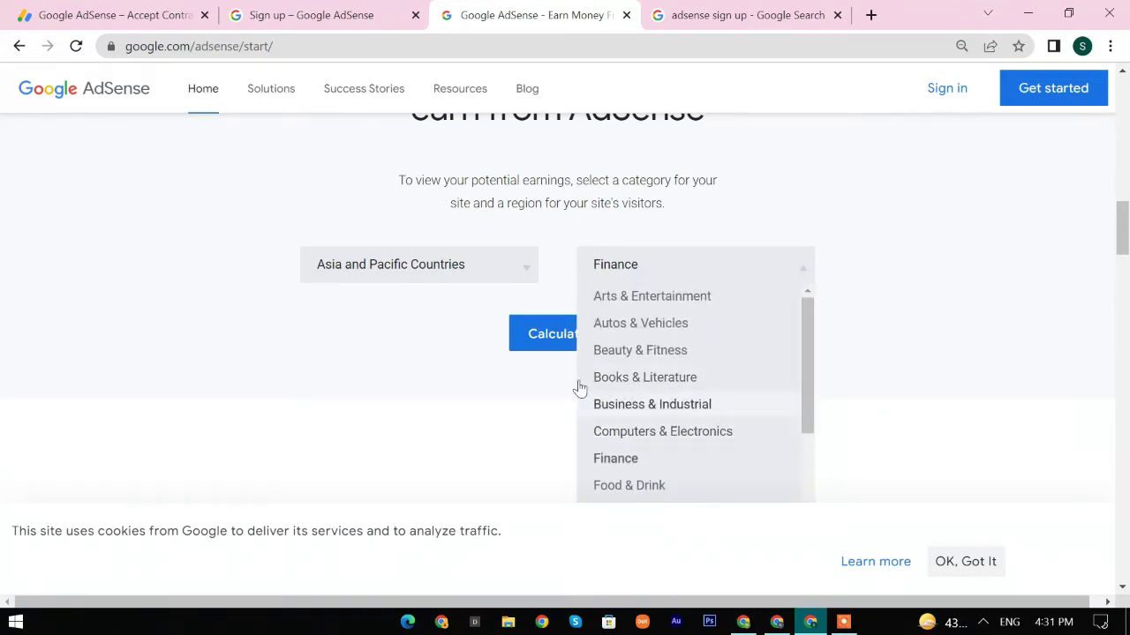
left_click(652, 325)
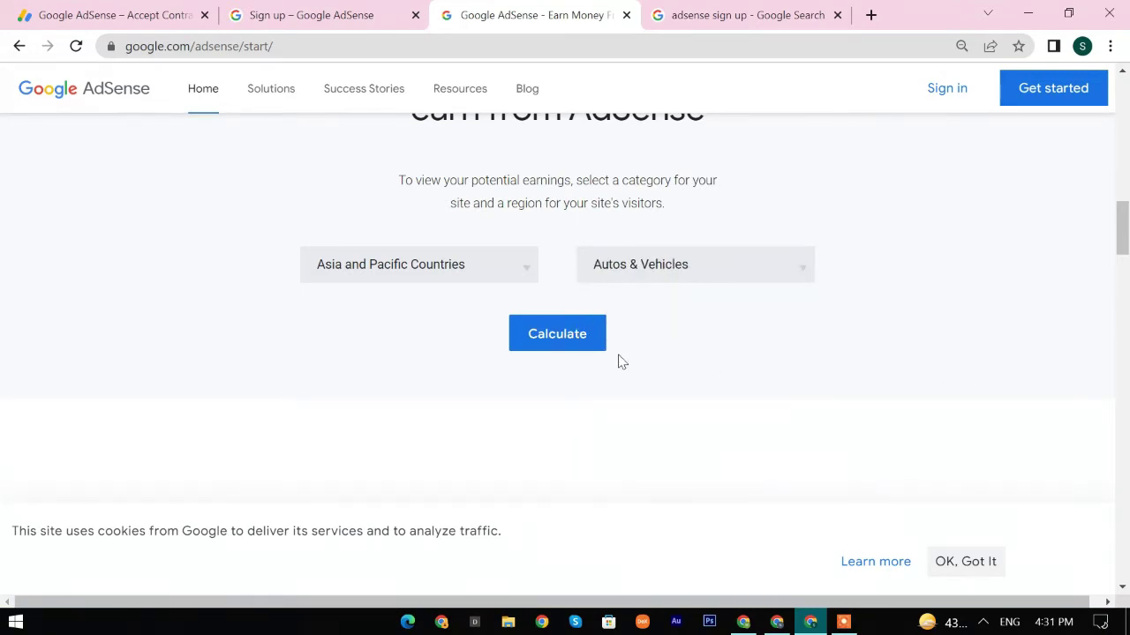
left_click(578, 340)
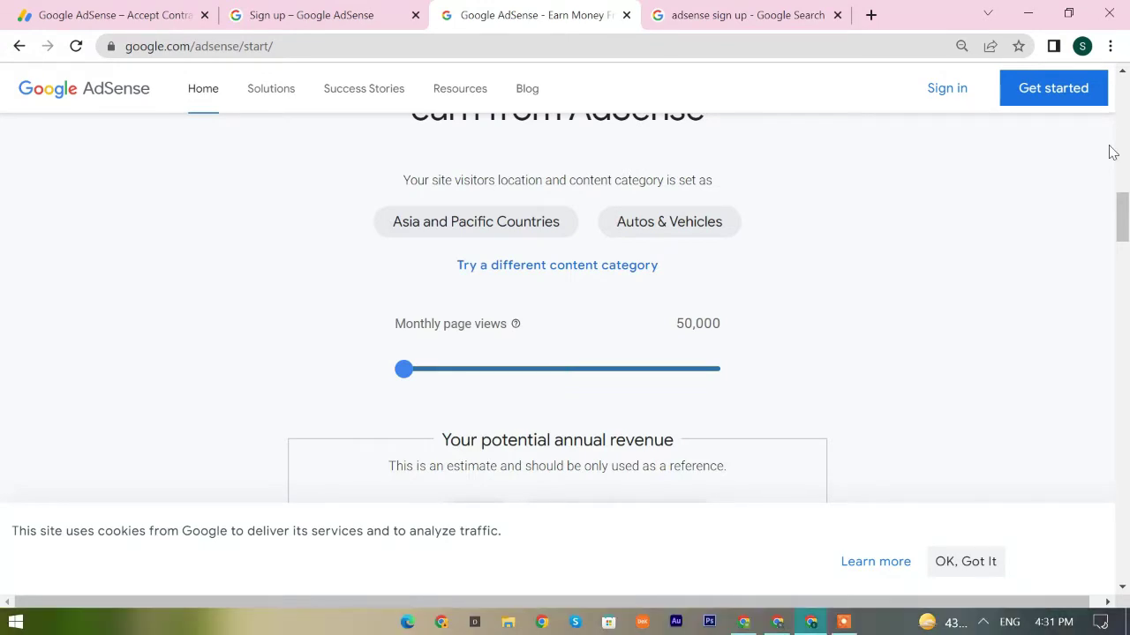
- Highlight digits of the potential annual revenue figure
scroll(877, 323, "down", 2)
left_click_drag(467, 371, 696, 378)
left_click(697, 378)
double_click(696, 379)
left_click(728, 367)
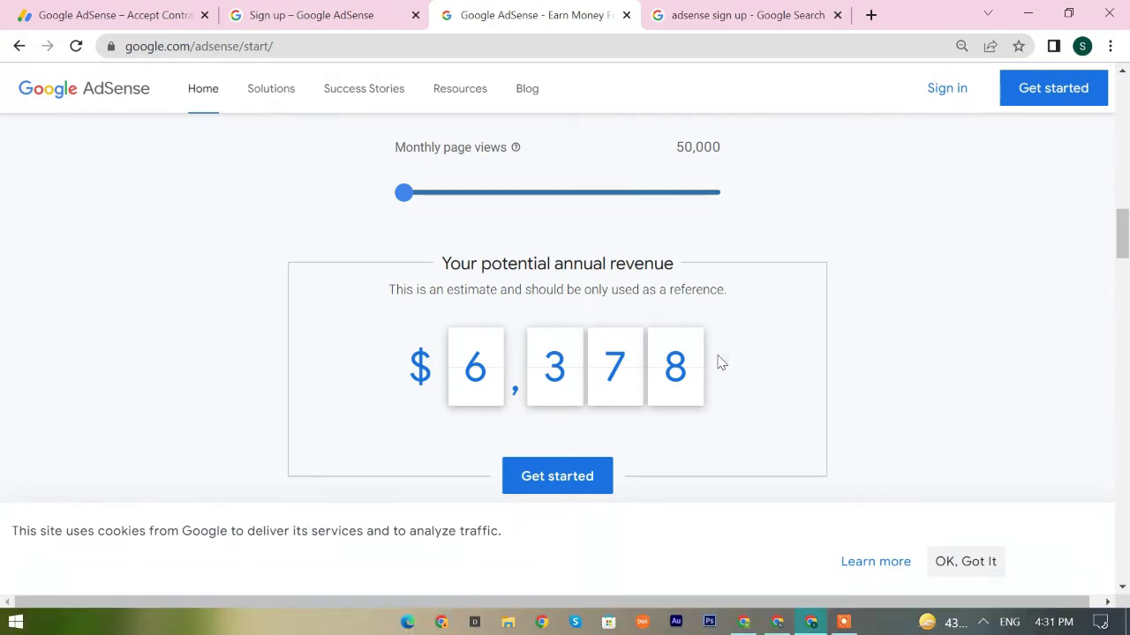
- Drag the Monthly page views slider up to its 10,000,000 maximum
scroll(733, 362, "up", 2)
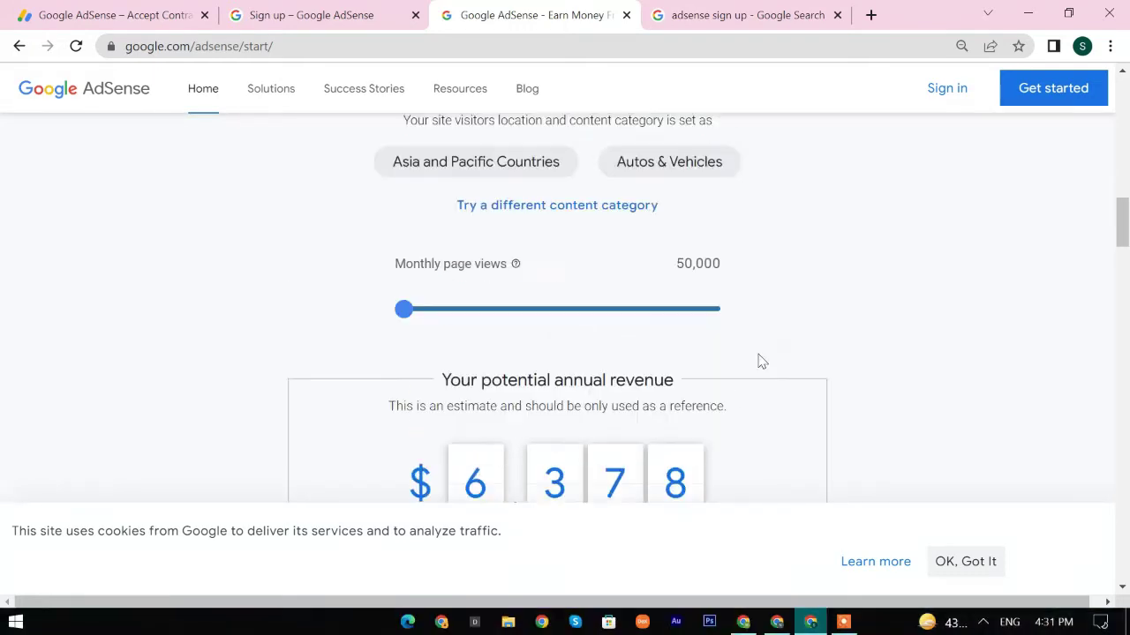
scroll(668, 277, "down", 1)
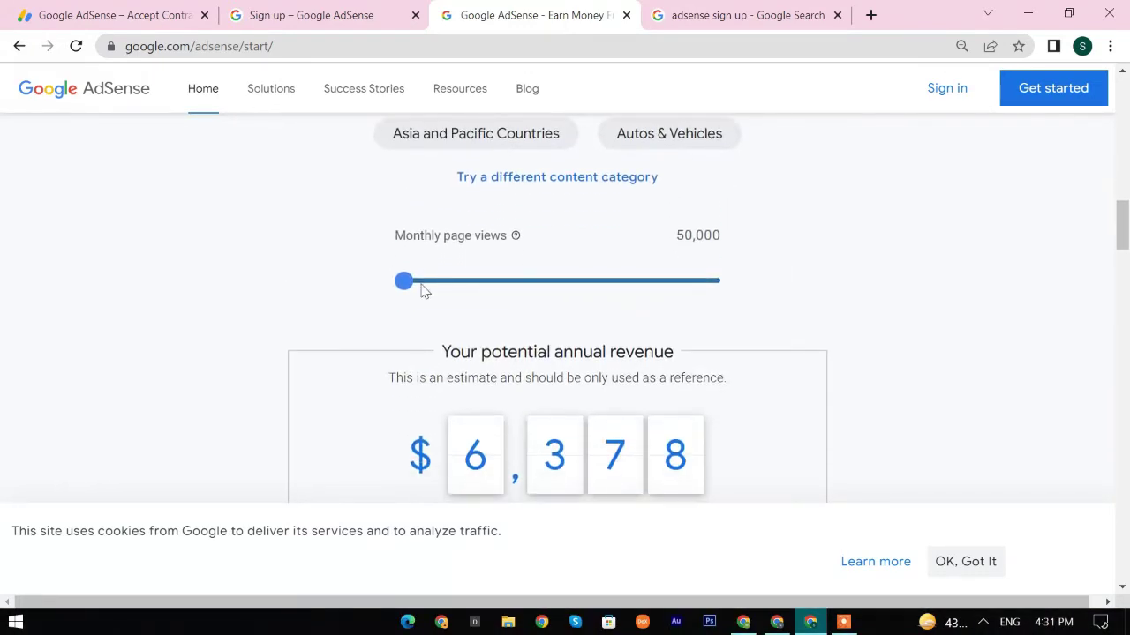
left_click_drag(400, 289, 584, 324)
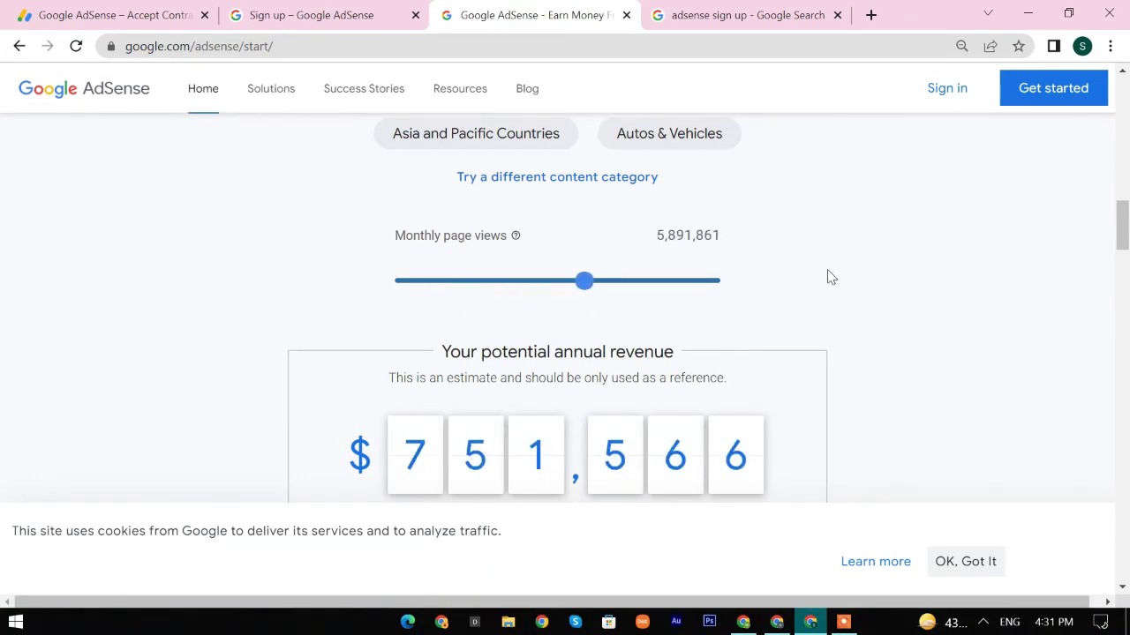
double_click(680, 236)
left_click(651, 242)
left_click_drag(660, 234, 741, 249)
left_click_drag(582, 286, 781, 308)
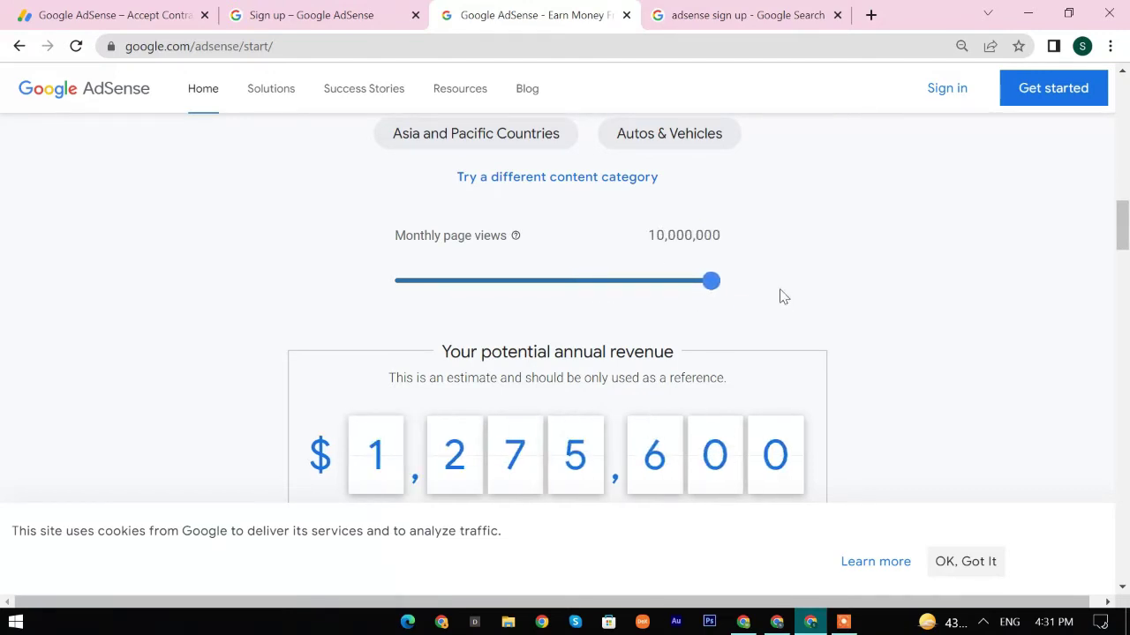
left_click_drag(687, 238, 658, 239)
left_click(657, 241)
- Bring monthly page views back down to 3,263,604, giving $416,305 annual revenue
left_click_drag(713, 285, 706, 277)
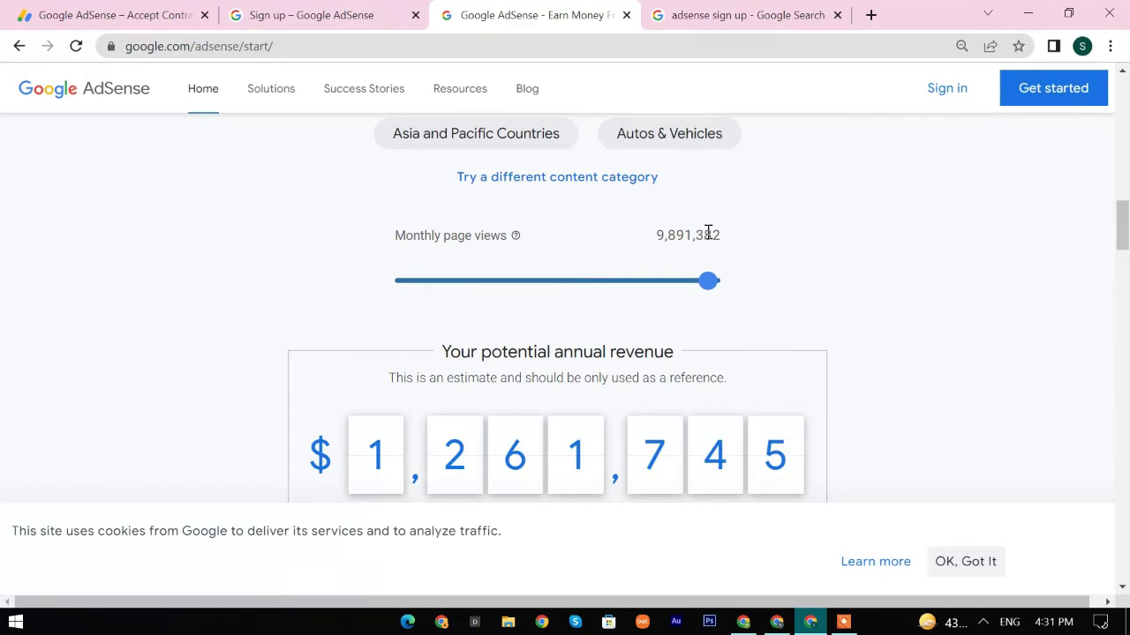
left_click_drag(653, 240, 733, 245)
left_click(743, 248)
left_click_drag(711, 282, 503, 284)
- Drag the page-views slider from 3,263,604 down to 50,000, showing $6,378 annual revenue
scroll(540, 294, "down", 2)
scroll(540, 294, "up", 2)
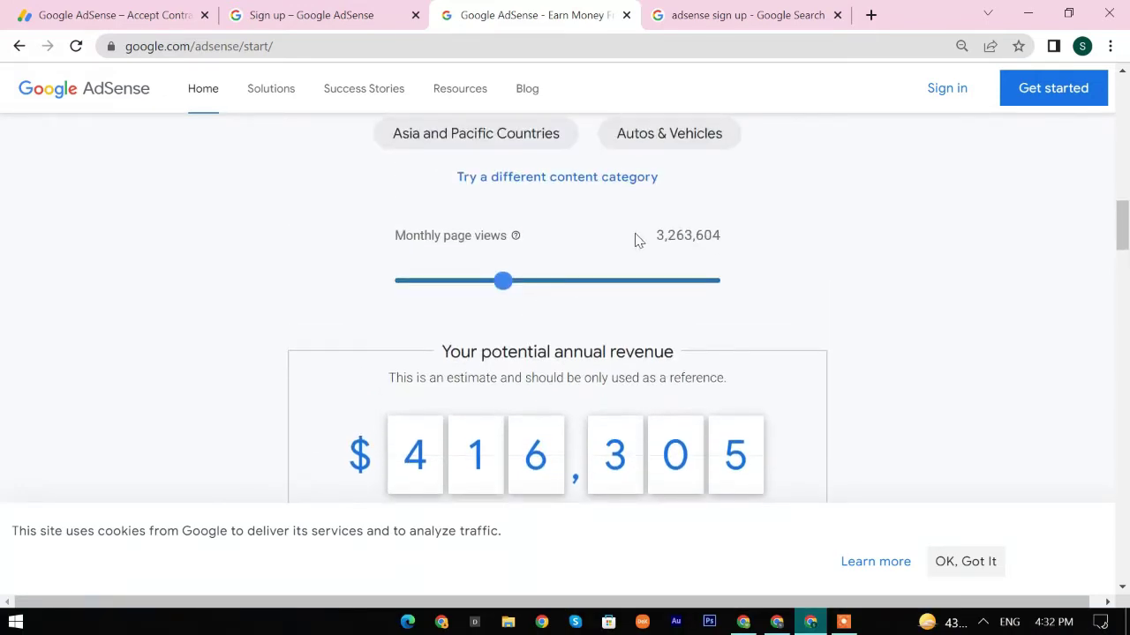
double_click(667, 234)
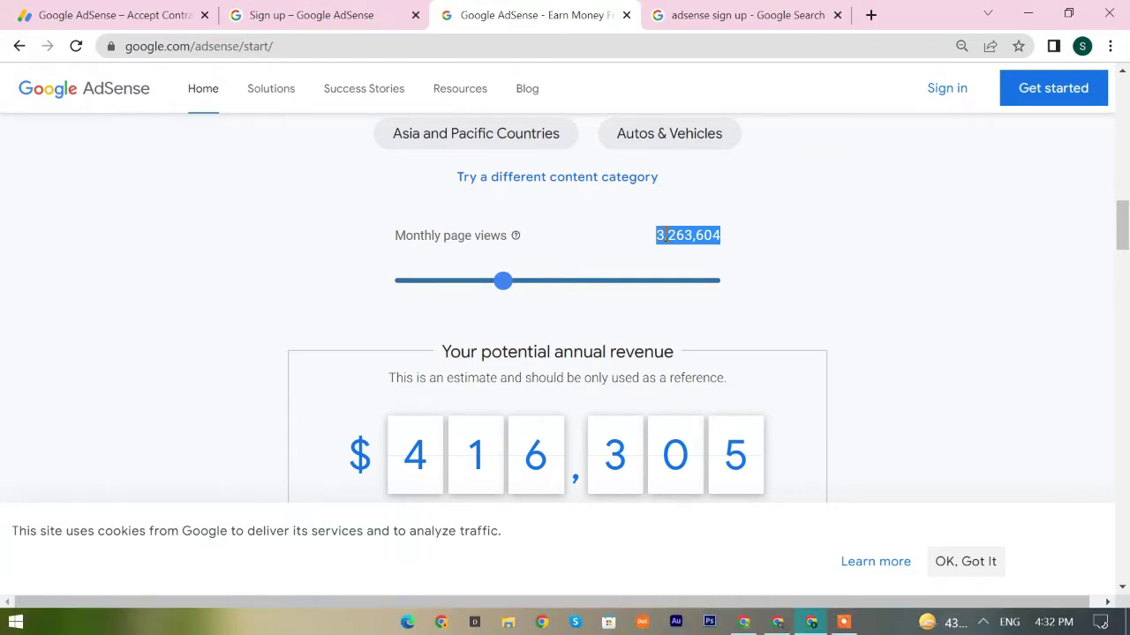
scroll(517, 449, "down", 1)
scroll(507, 448, "up", 1)
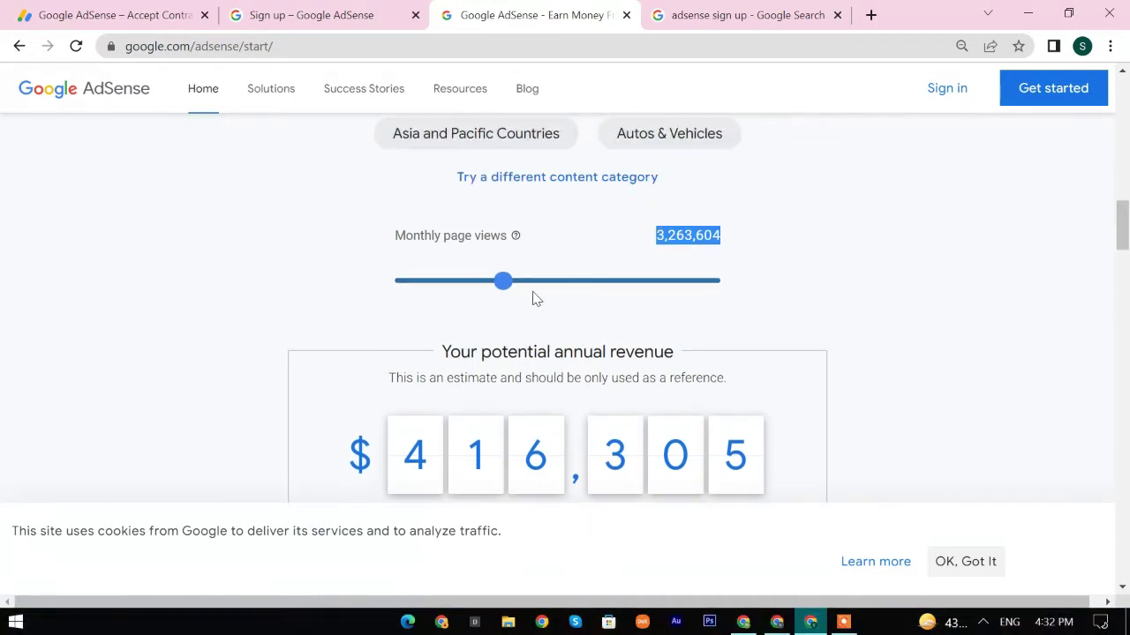
left_click_drag(503, 287, 495, 287)
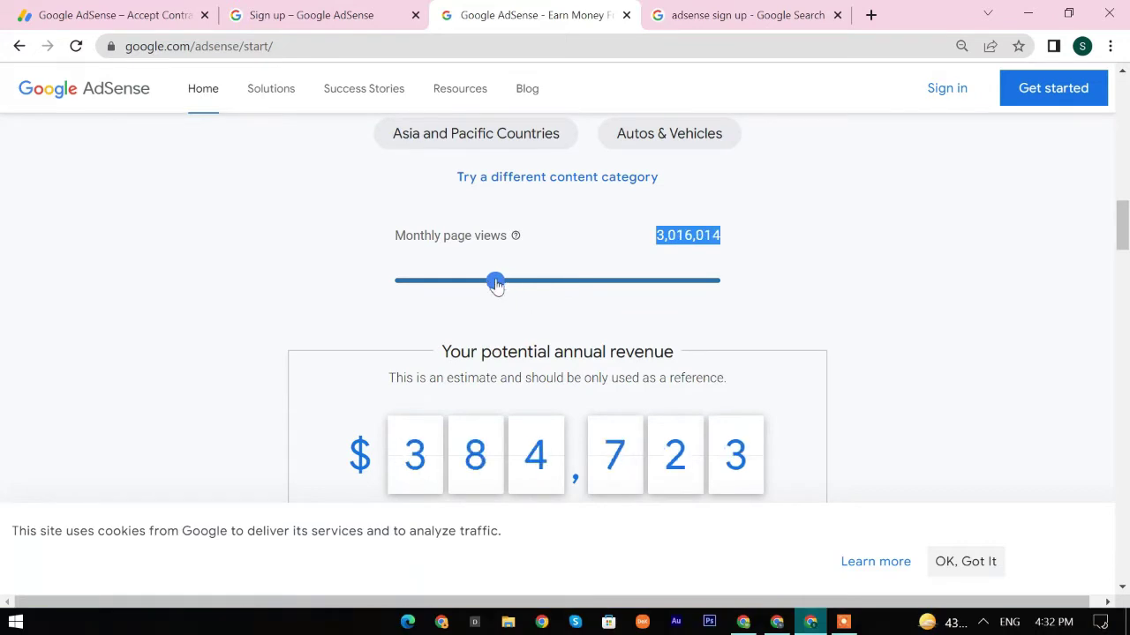
scroll(496, 291, "down", 2)
scroll(497, 291, "up", 1)
left_click_drag(496, 193, 321, 204)
double_click(687, 148)
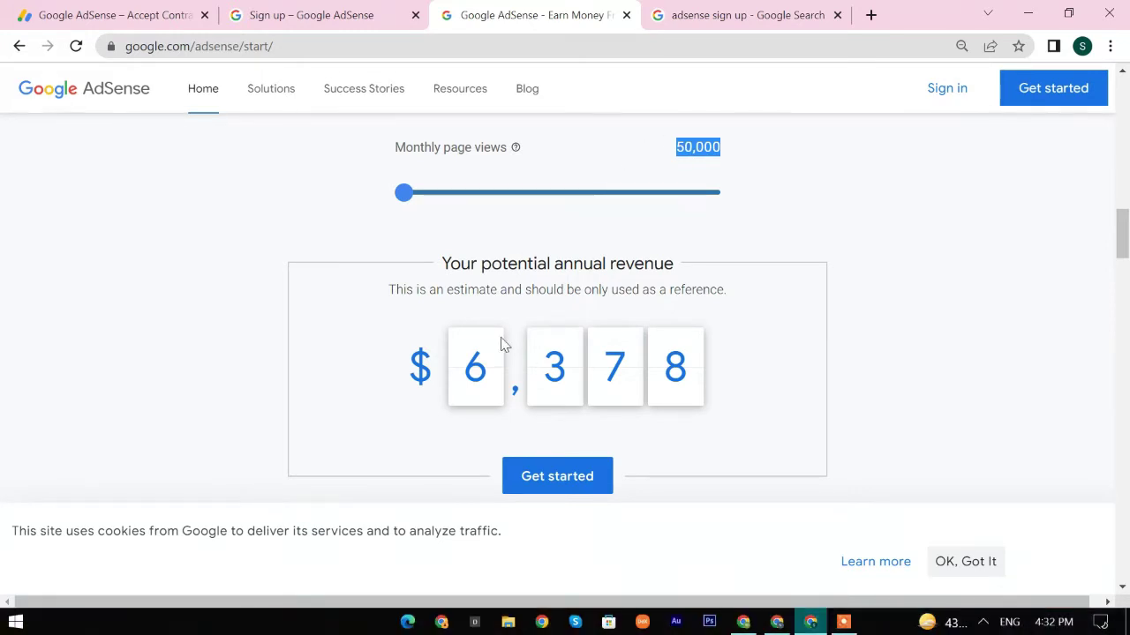
scroll(515, 315, "up", 2)
- Reopen the region and category choices and select Finance as the content category
left_click(732, 234)
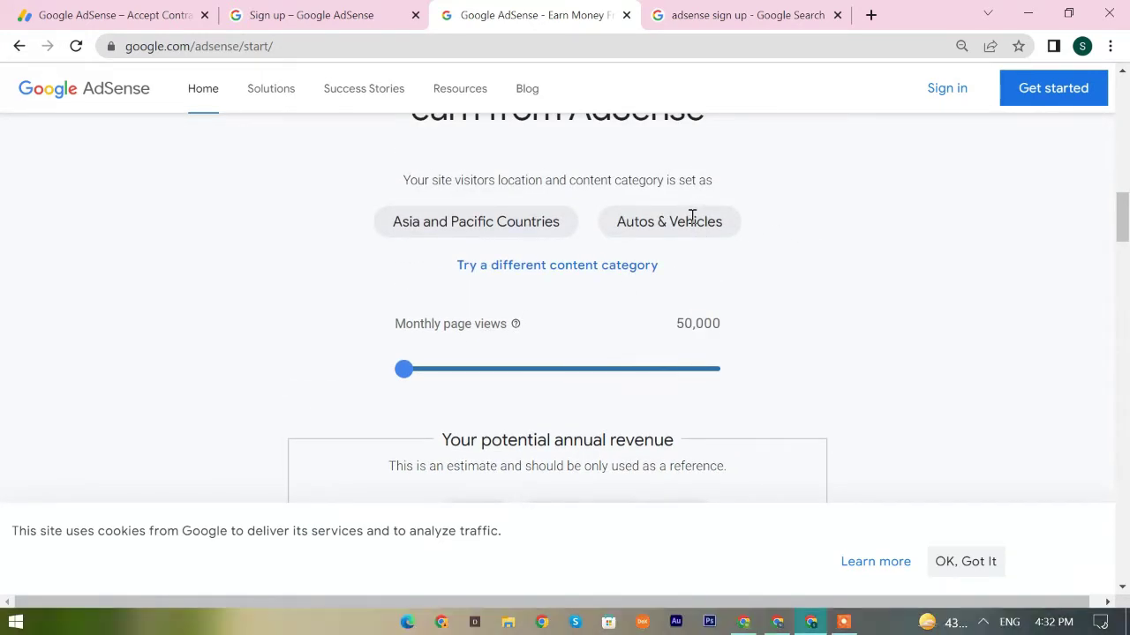
left_click(606, 269)
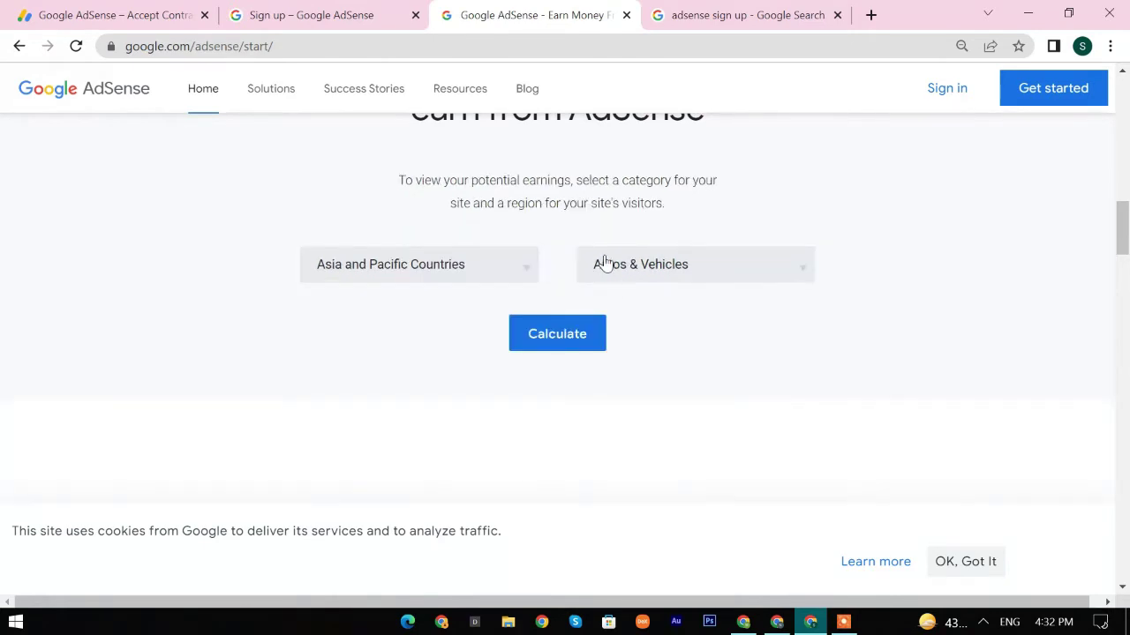
left_click(669, 267)
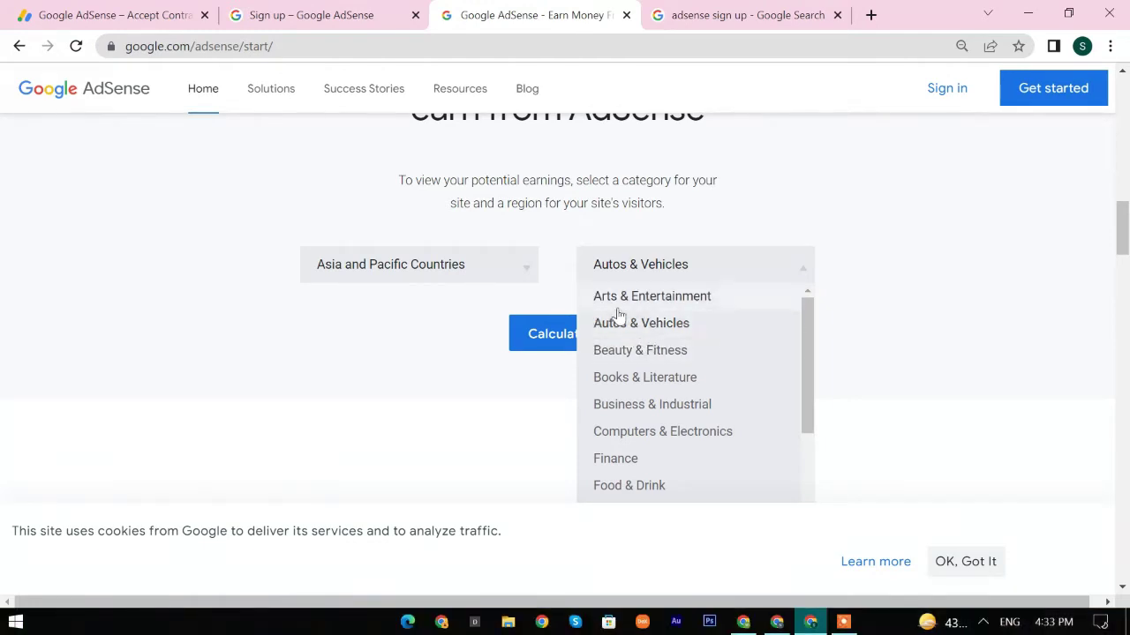
left_click(662, 324)
scroll(668, 326, "down", 1)
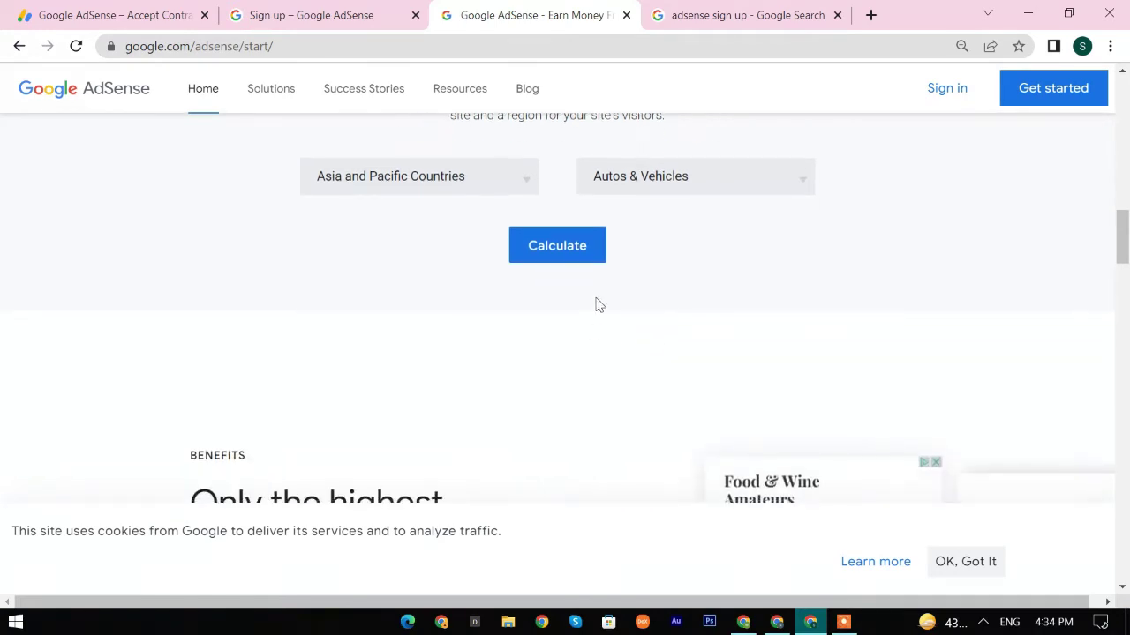
left_click(676, 181)
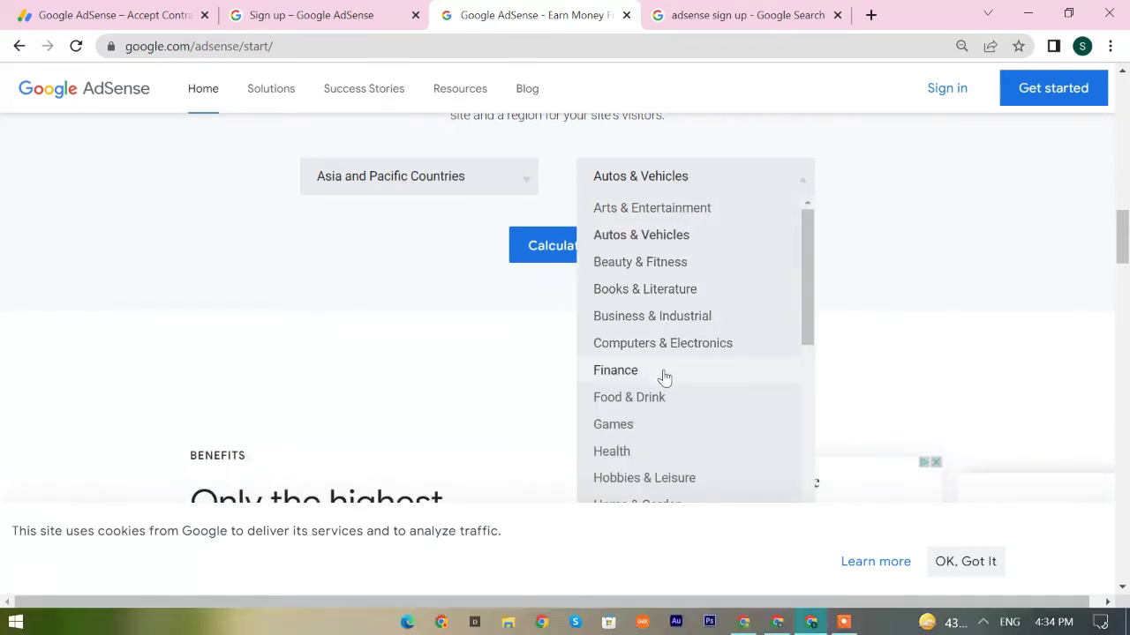
left_click(663, 373)
- Calculate the Finance estimate and move the page-views slider to 502,029, about $150,729 yearly
left_click(603, 245)
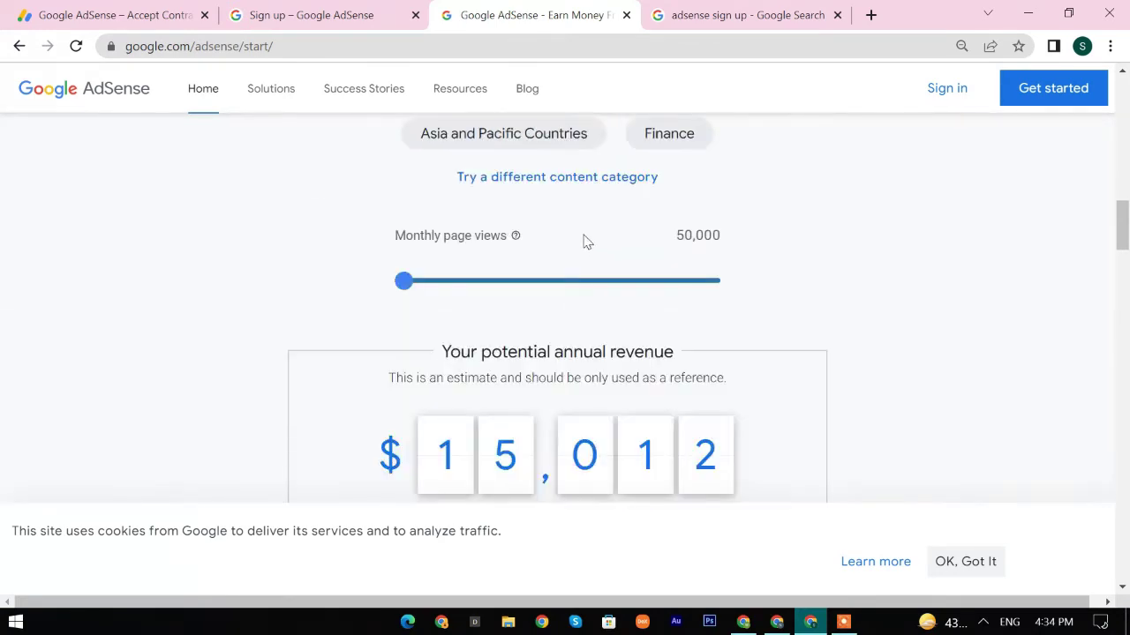
double_click(714, 240)
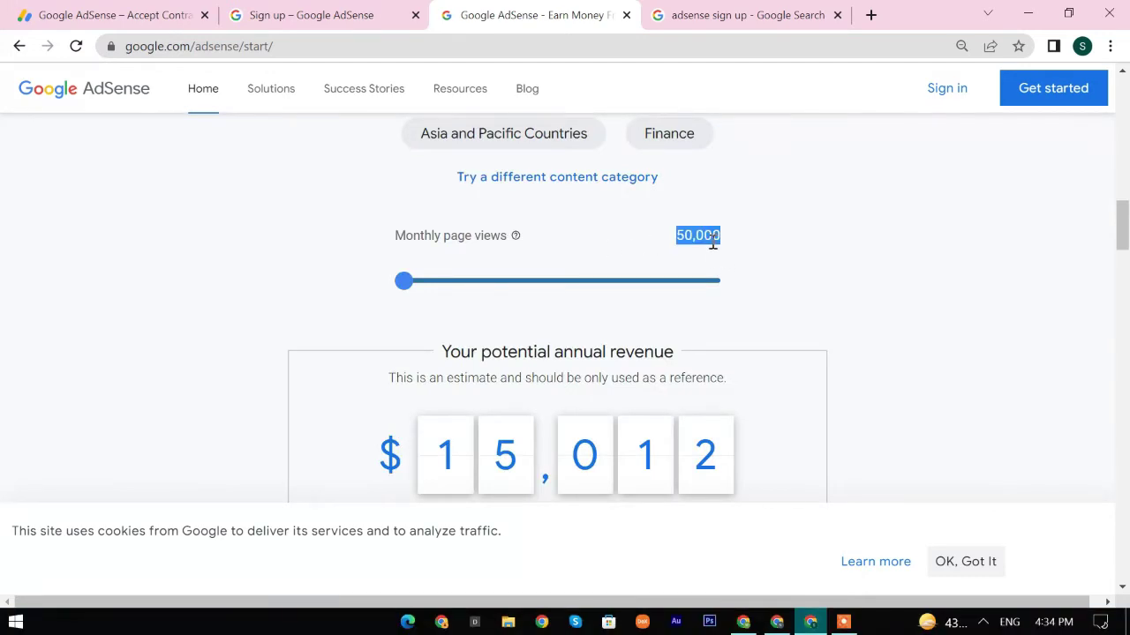
scroll(656, 315, "down", 1)
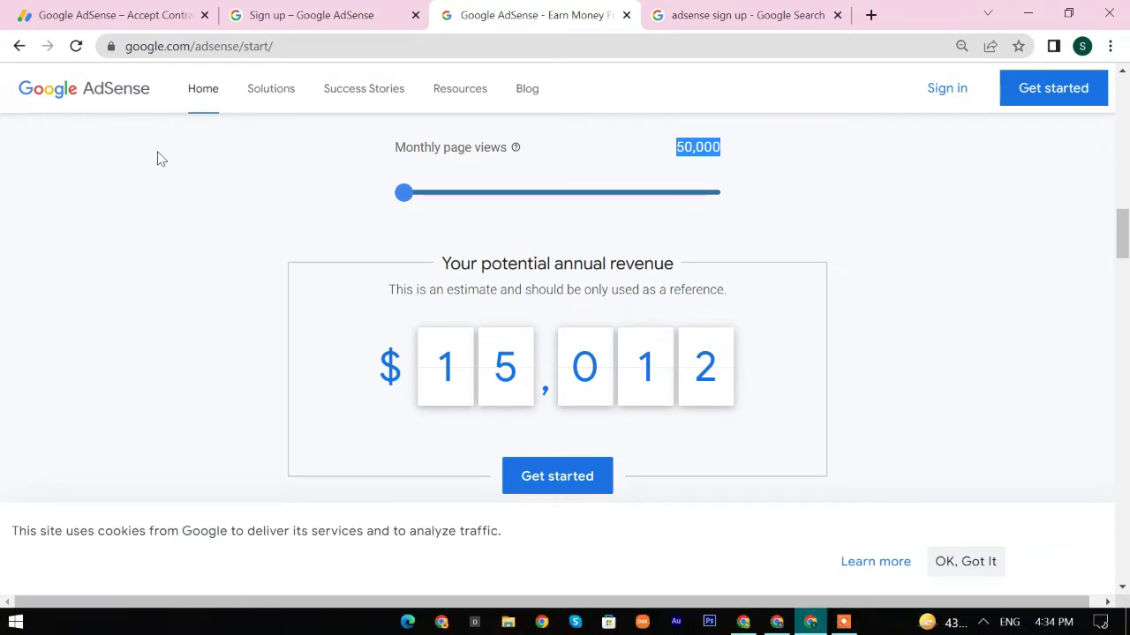
left_click_drag(195, 46, 127, 50)
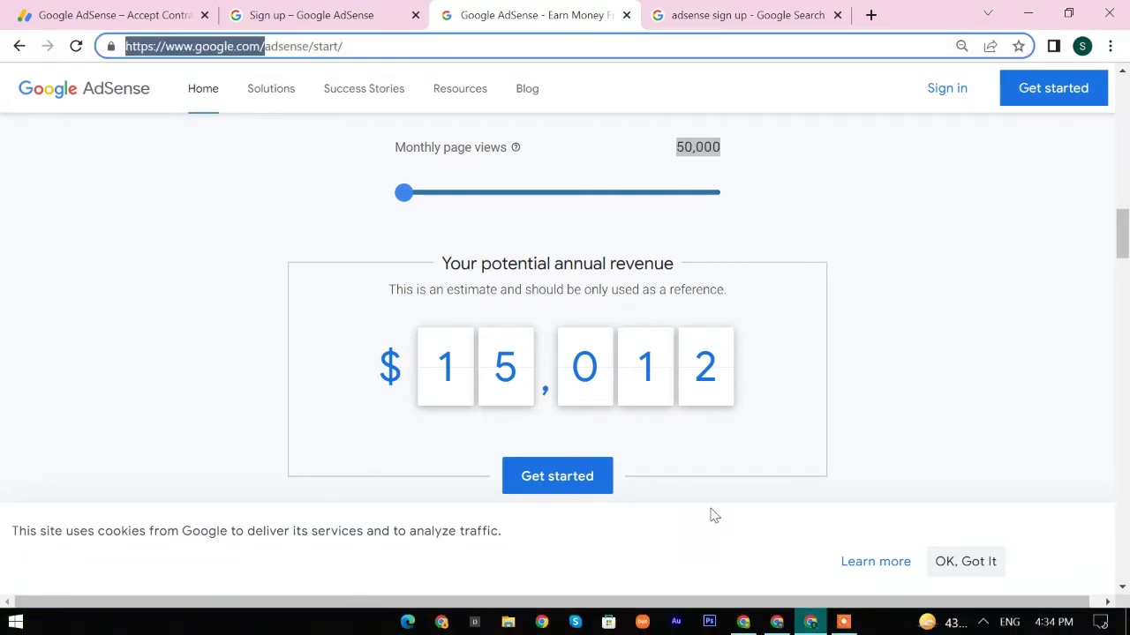
left_click_drag(399, 197, 426, 203)
left_click_drag(426, 199, 850, 171)
right_click(423, 192)
left_click_drag(443, 198, 420, 217)
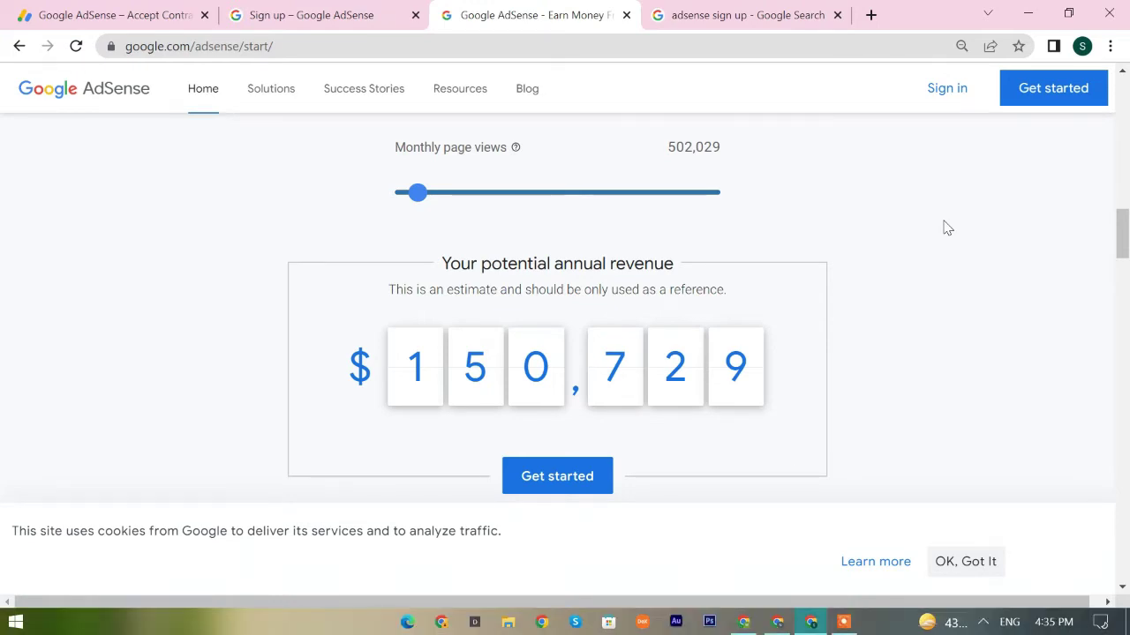
scroll(640, 378, "down", 2)
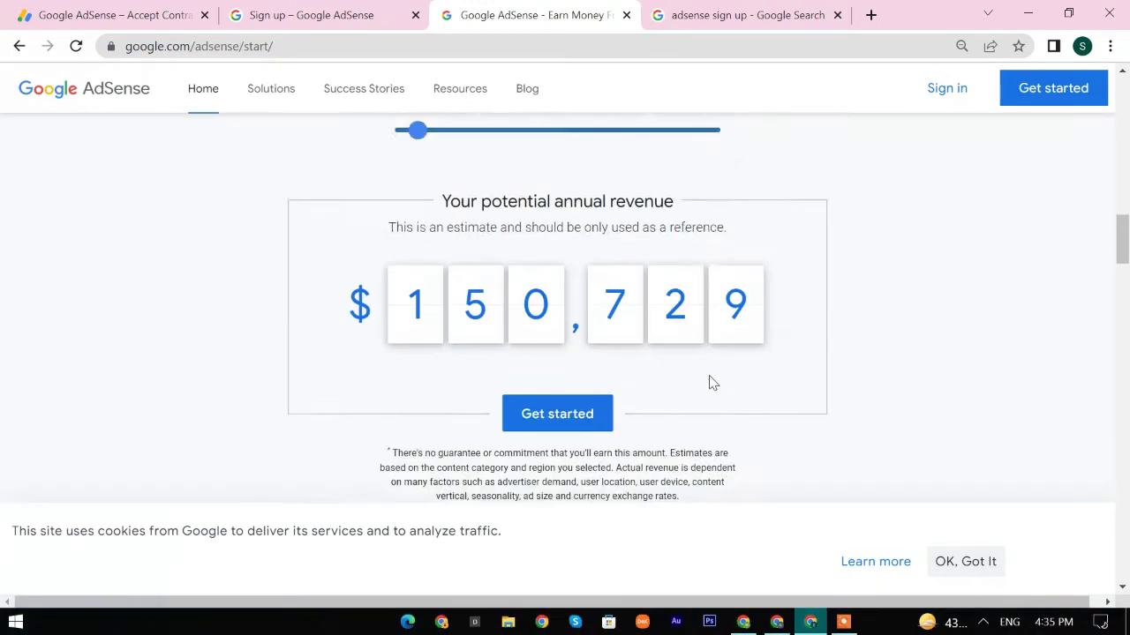
scroll(716, 389, "up", 6)
scroll(717, 389, "up", 2)
scroll(703, 379, "down", 2)
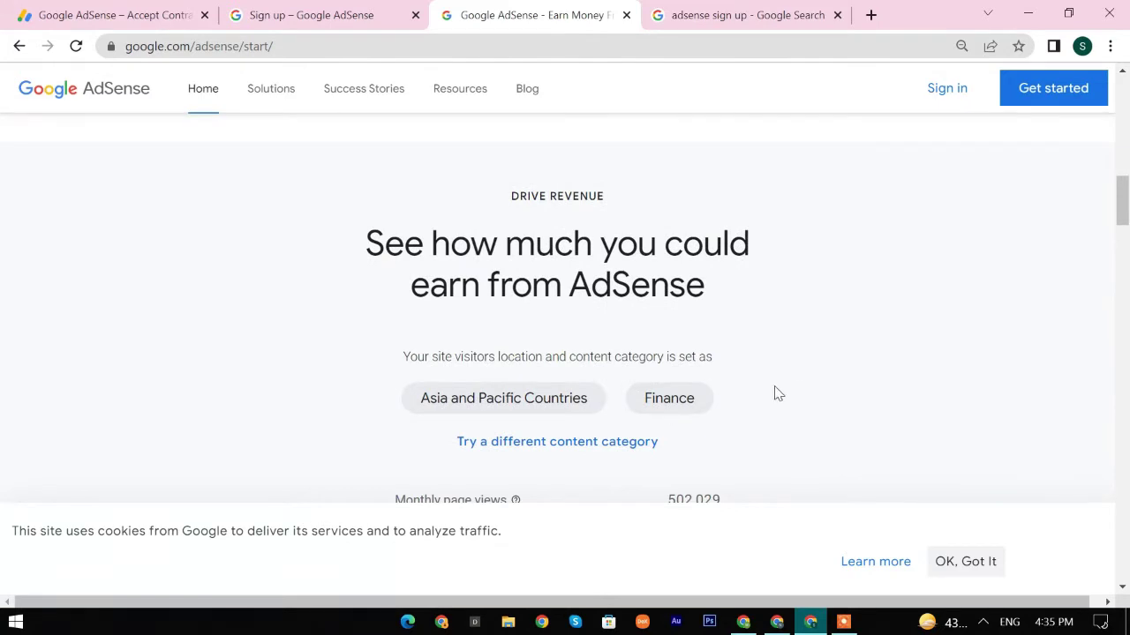
scroll(650, 355, "down", 1)
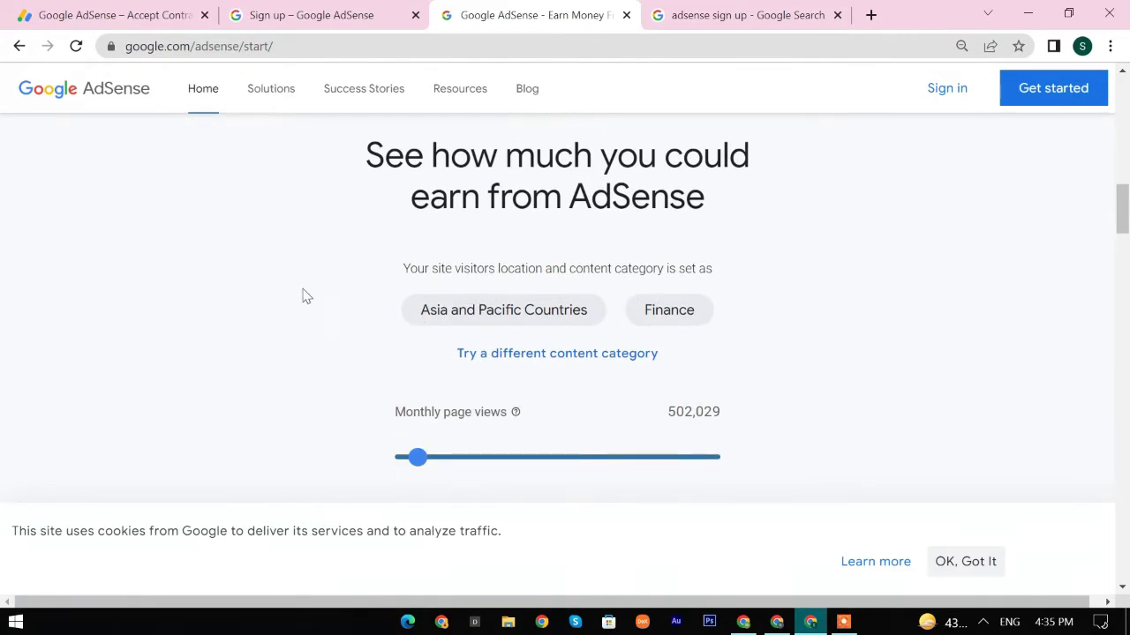
left_click_drag(373, 161, 426, 199)
left_click(804, 275)
left_click_drag(369, 157, 713, 236)
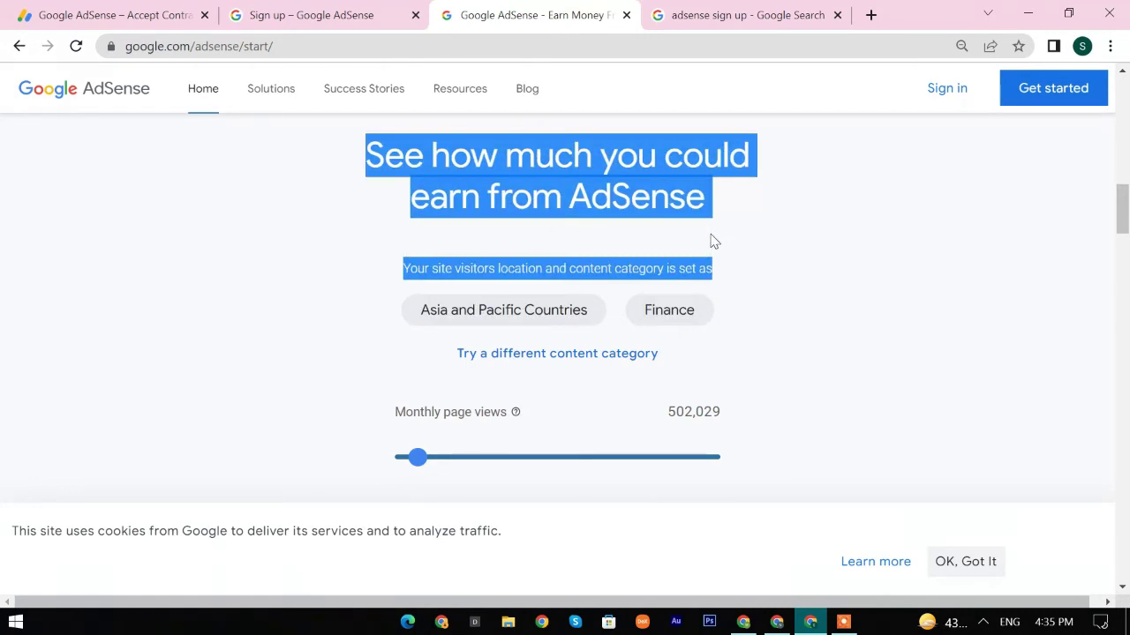
left_click(732, 309)
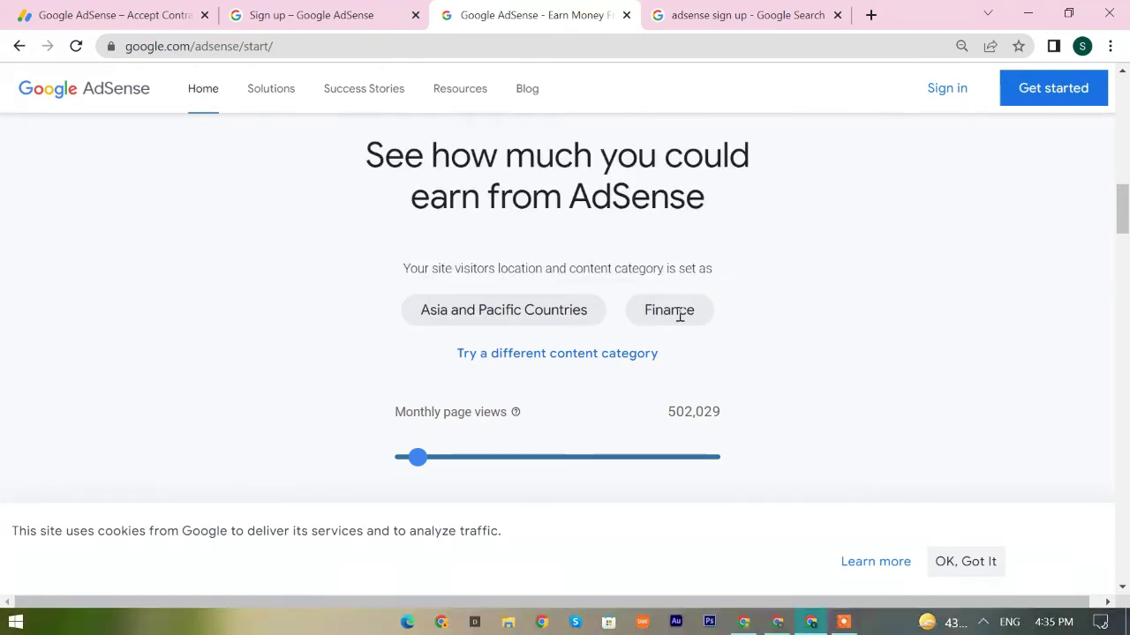
double_click(650, 353)
left_click(735, 321)
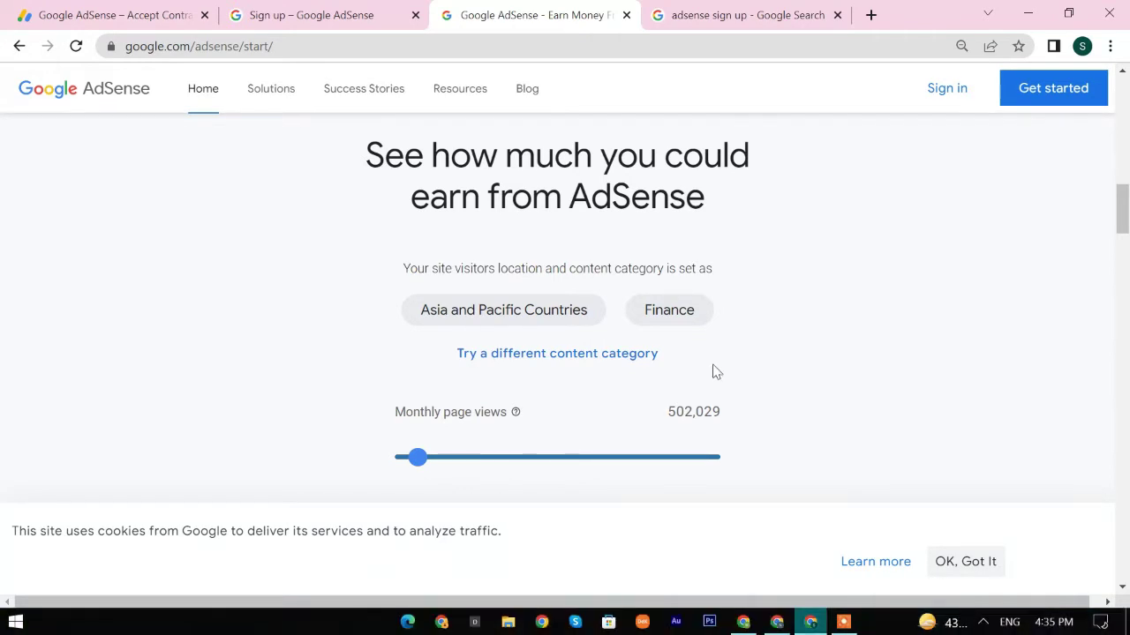
- Choose Arts & Entertainment as the content category and calculate the estimate
left_click(579, 366)
left_click(624, 369)
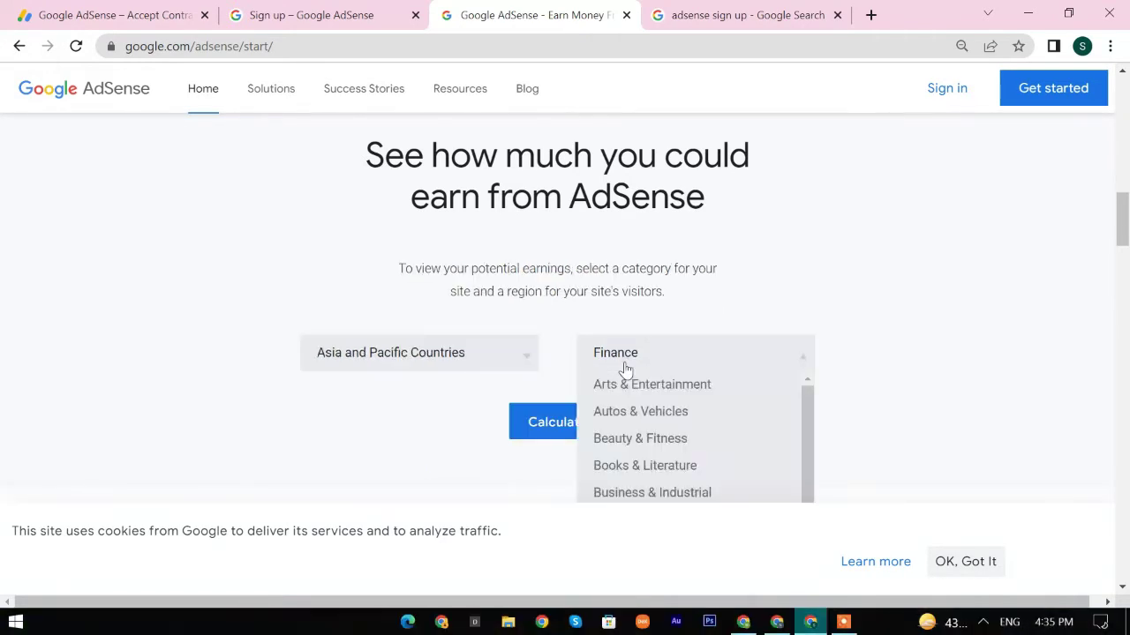
scroll(666, 404, "down", 5)
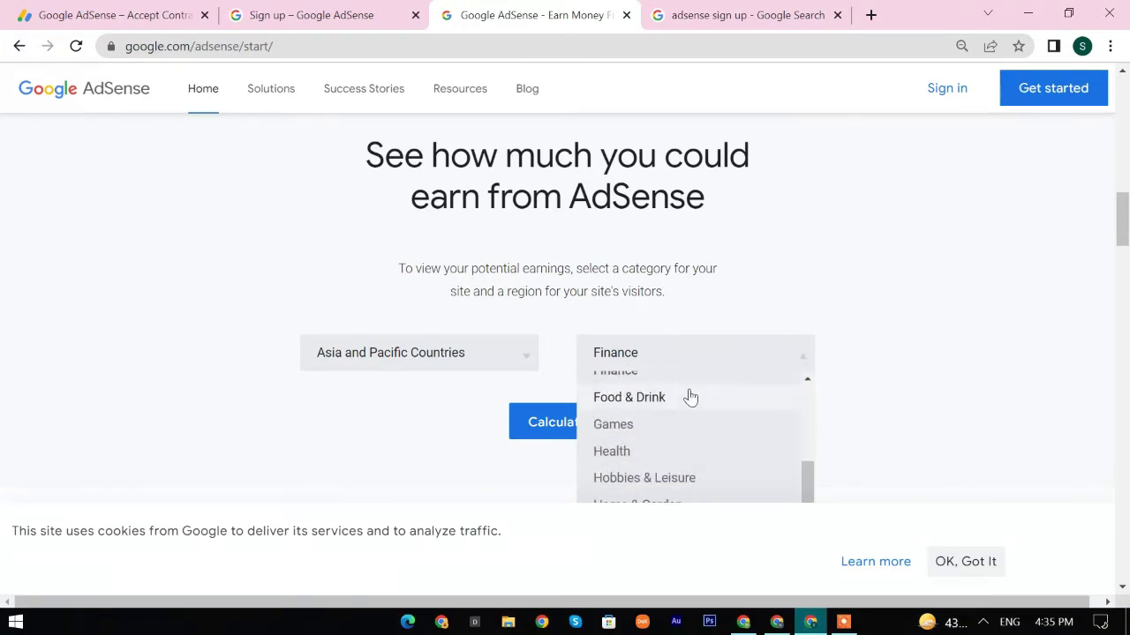
scroll(661, 447, "up", 5)
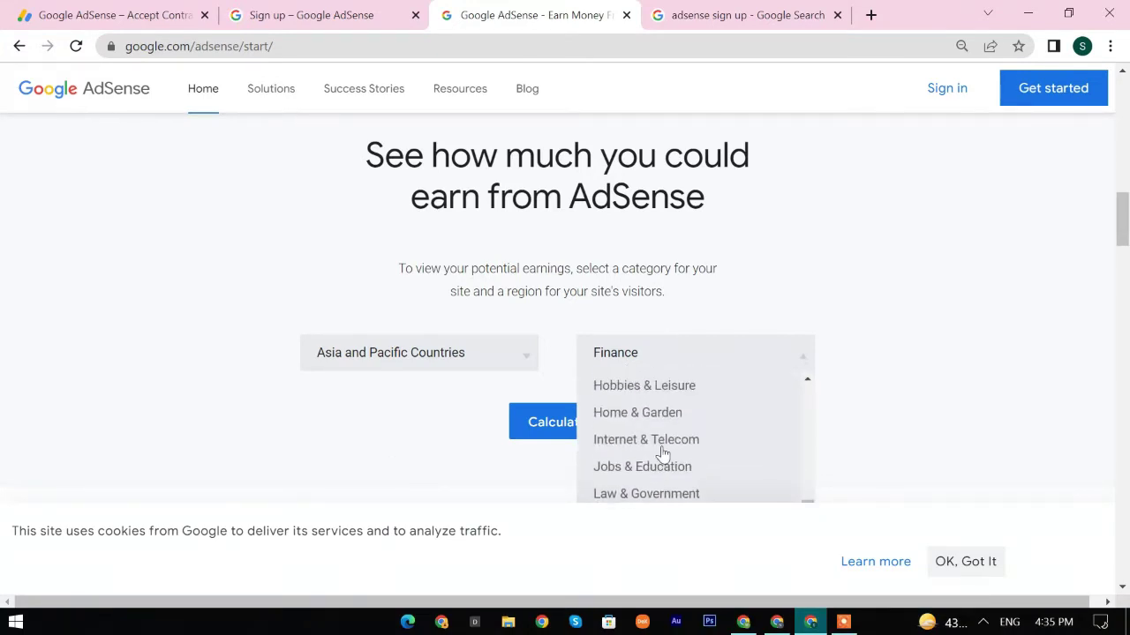
scroll(660, 435, "down", 1)
scroll(661, 438, "down", 5)
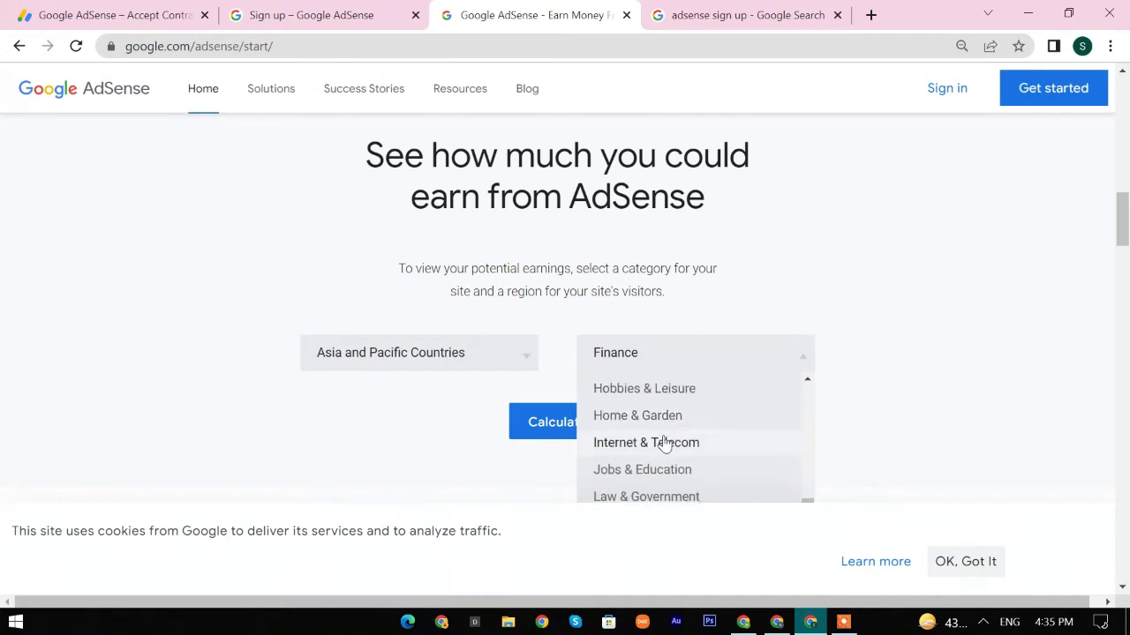
scroll(668, 452, "down", 2)
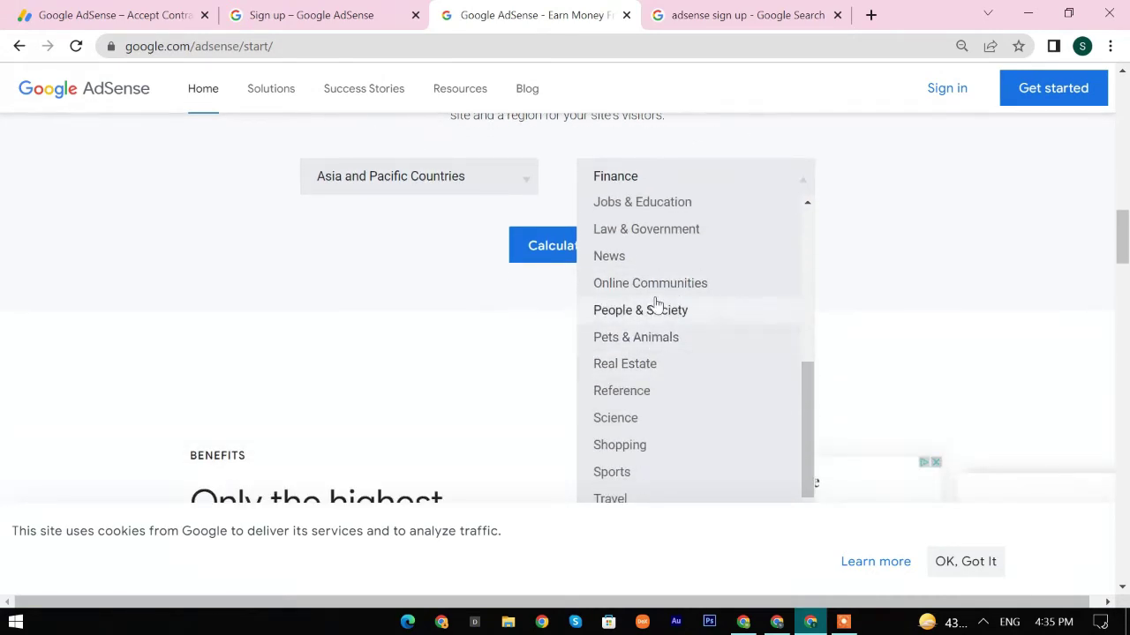
scroll(657, 367, "up", 5)
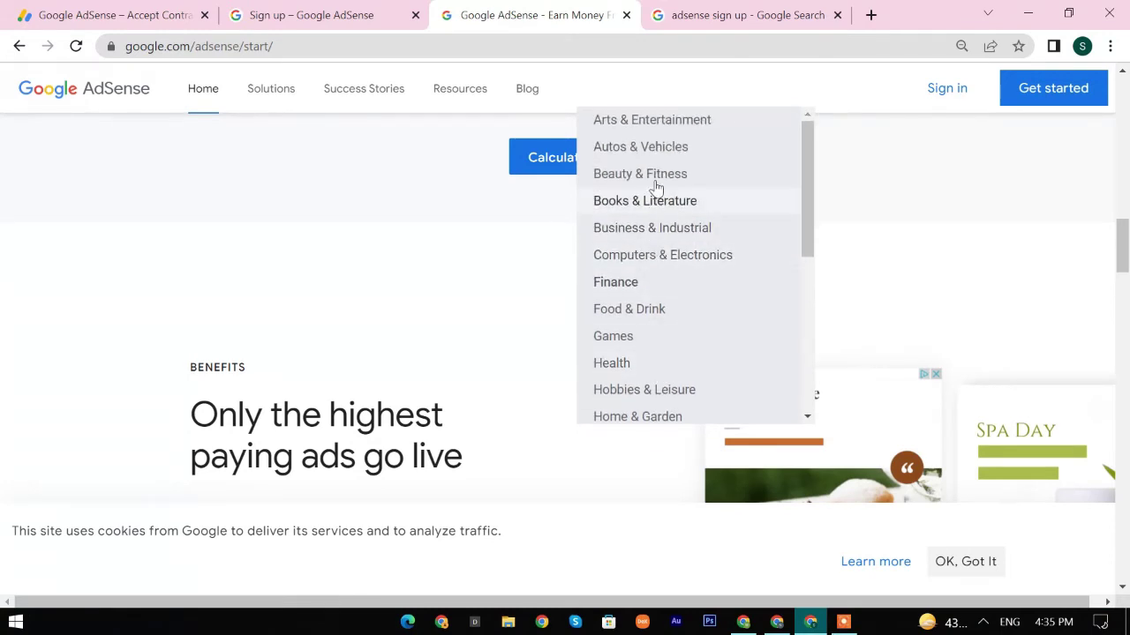
left_click(660, 126)
scroll(618, 220, "up", 3)
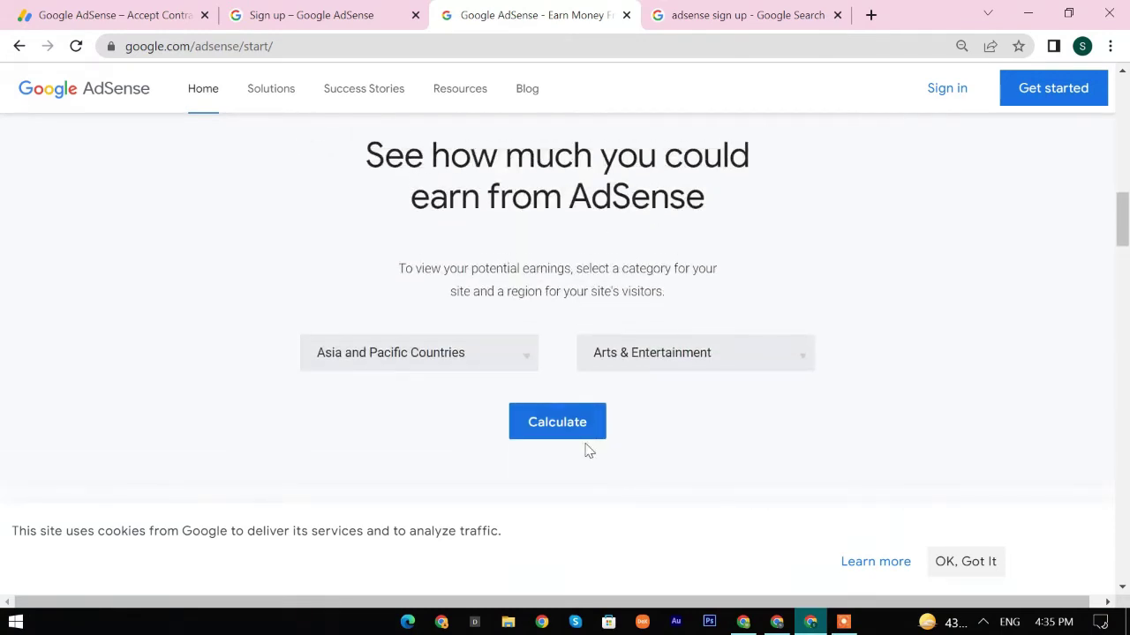
left_click(581, 431)
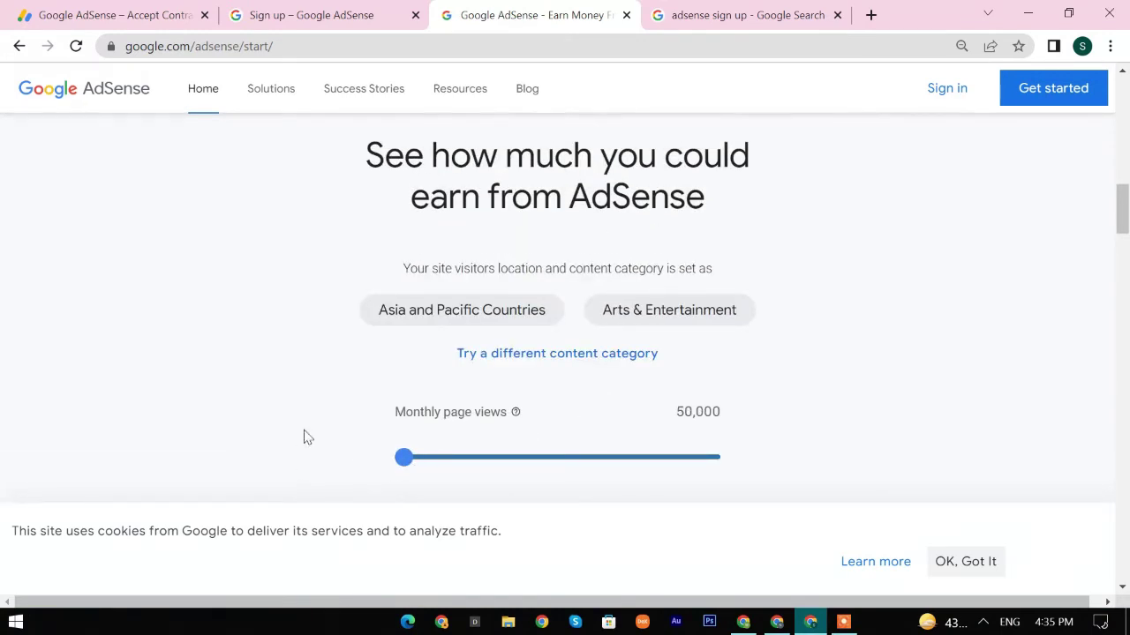
- Review the $3,480 estimate at 50,000 views and highlight the Asia and Pacific Countries region
scroll(426, 380, "down", 2)
scroll(756, 378, "up", 1)
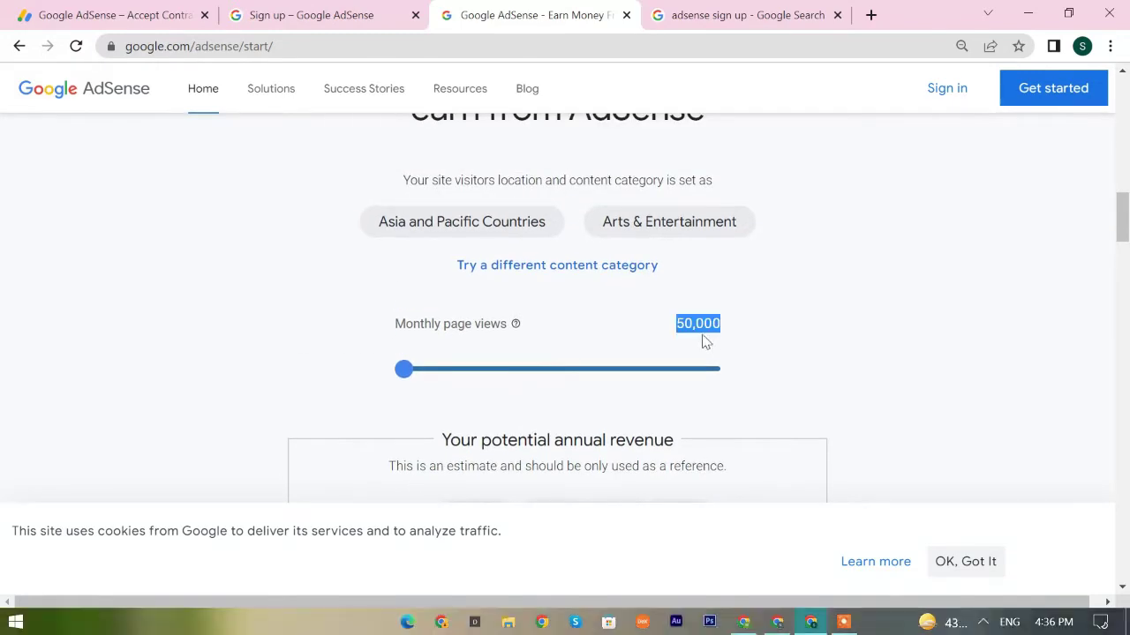
scroll(680, 326, "down", 2)
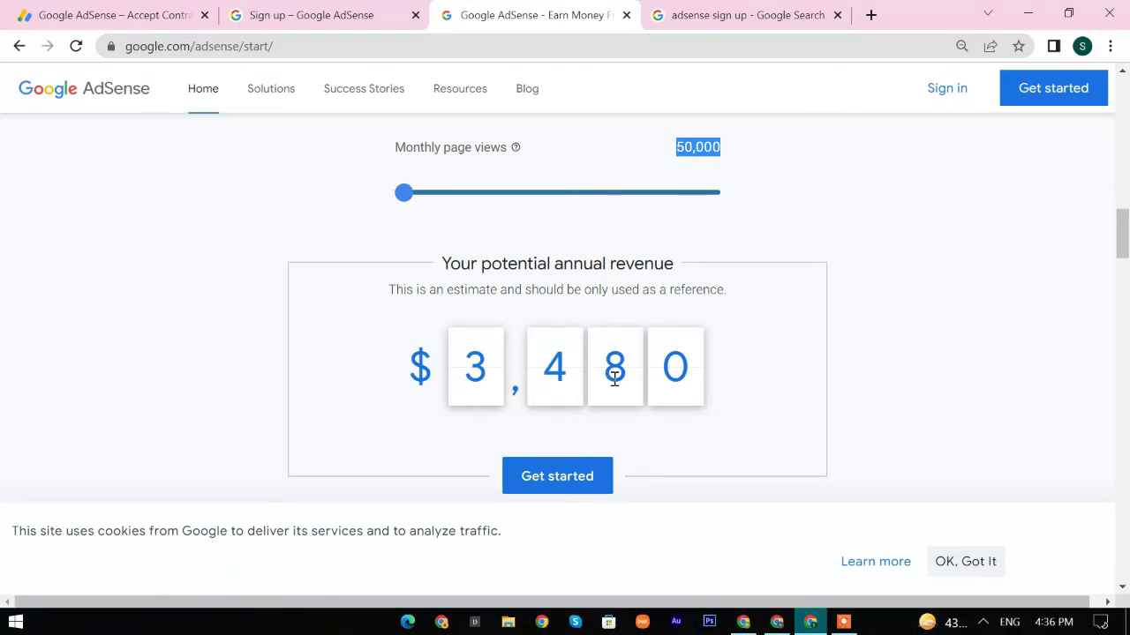
scroll(588, 386, "up", 2)
left_click(832, 356)
scroll(512, 322, "up", 1)
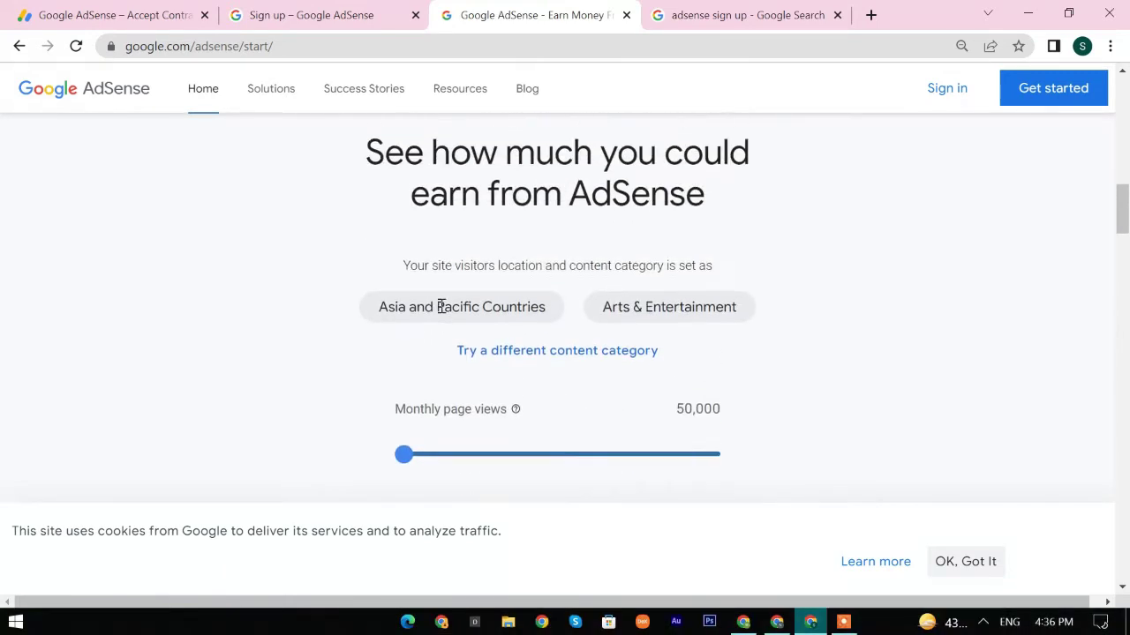
triple_click(391, 318)
left_click(346, 304)
scroll(737, 295, "down", 1)
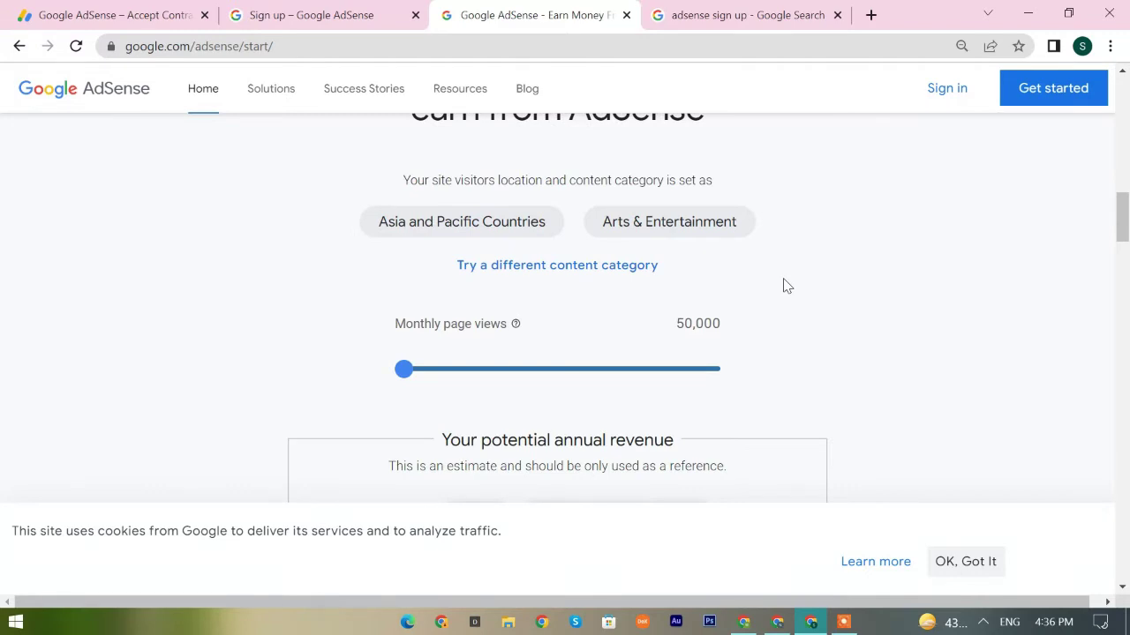
- Calculate the AdSense estimate for North America visitors with Finance content
left_click(560, 267)
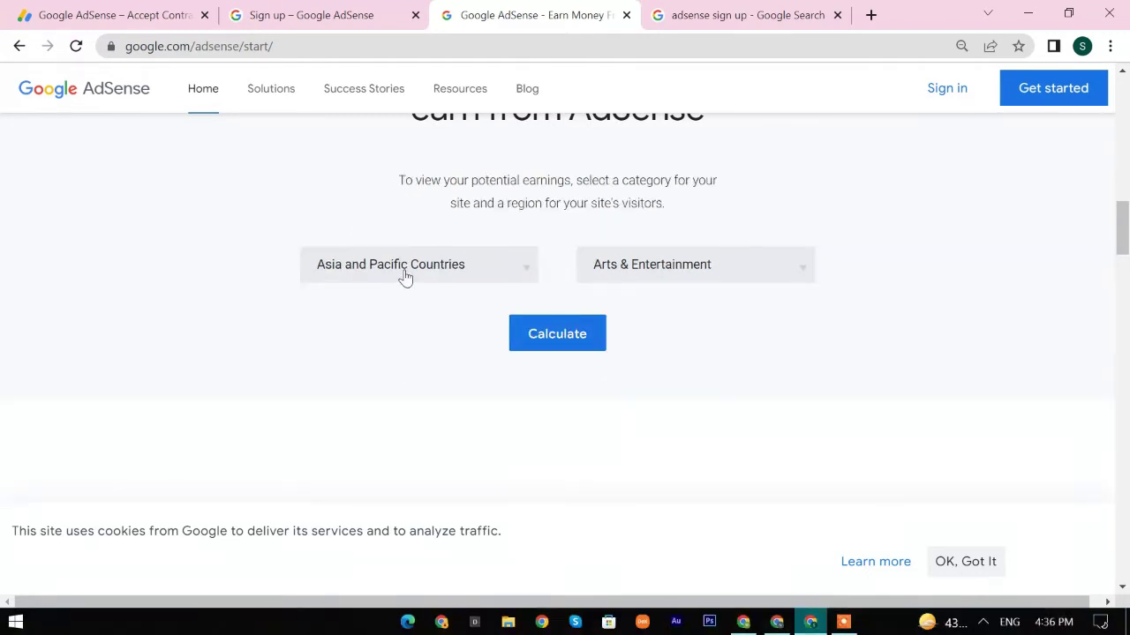
mouse_move(450, 272)
left_mouse_down()
mouse_move(338, 267)
mouse_move(470, 268)
left_mouse_up()
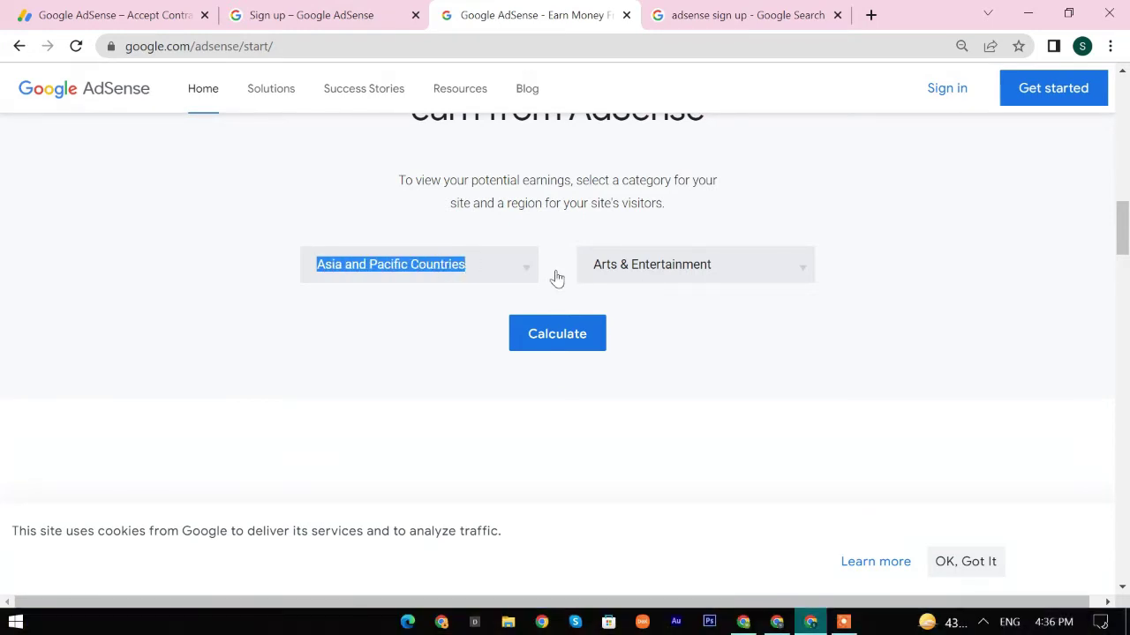
left_click(391, 222)
left_click(411, 264)
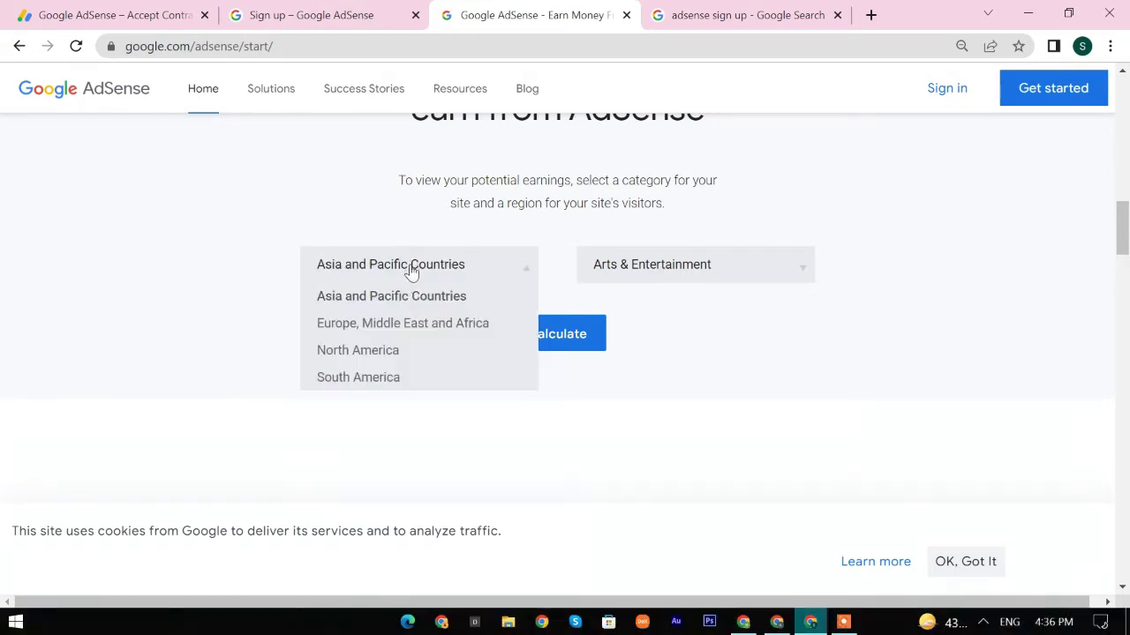
left_click(375, 356)
left_click(597, 266)
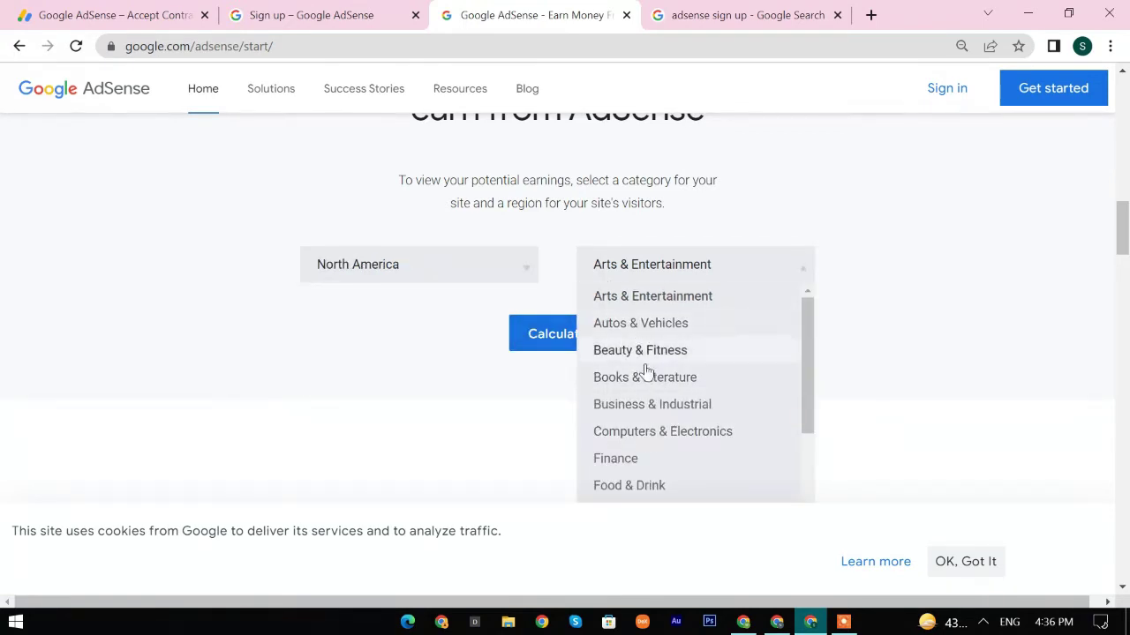
left_click(642, 456)
left_click(578, 345)
scroll(591, 346, "down", 3)
scroll(594, 349, "up", 2)
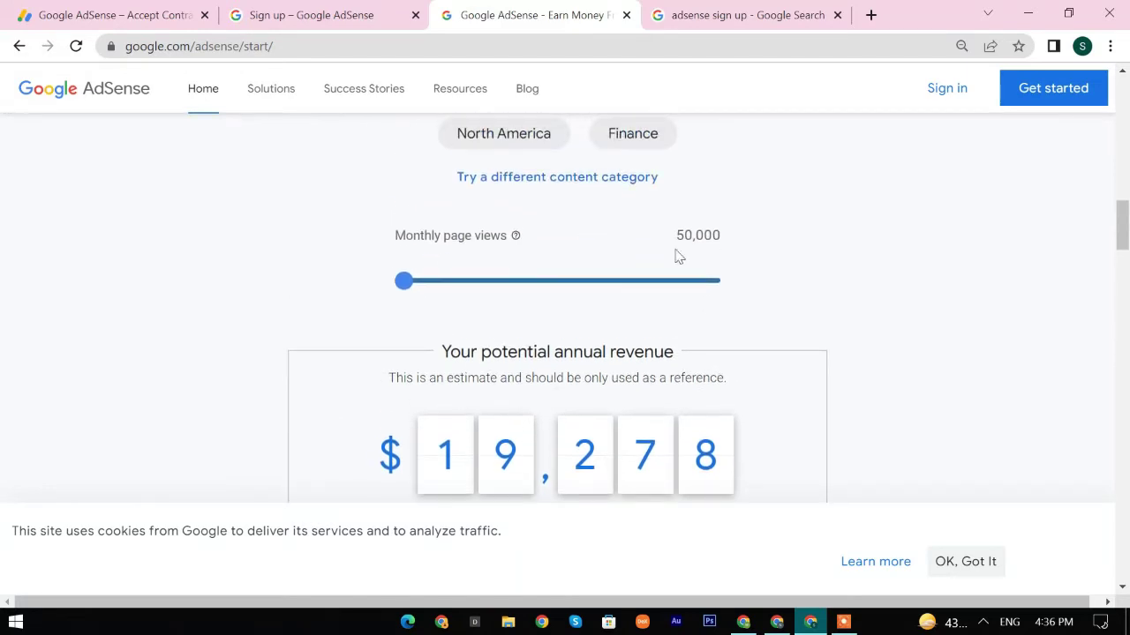
scroll(536, 391, "down", 1)
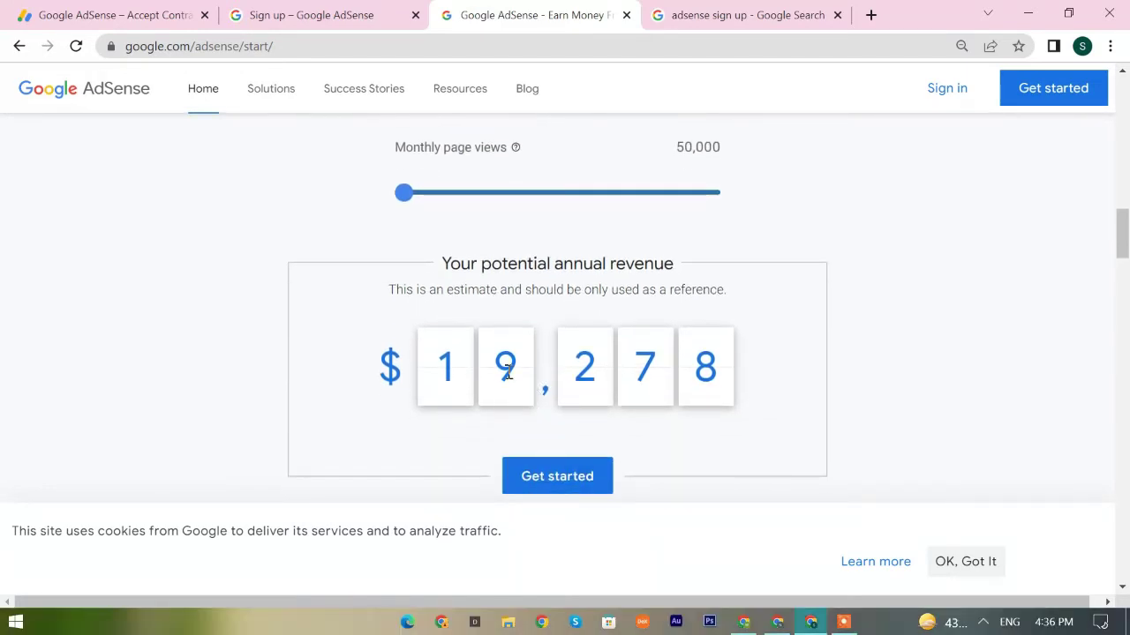
scroll(508, 377, "up", 1)
scroll(514, 316, "up", 3)
- Recalculate the estimate with South America as the visitor region
left_click(522, 356)
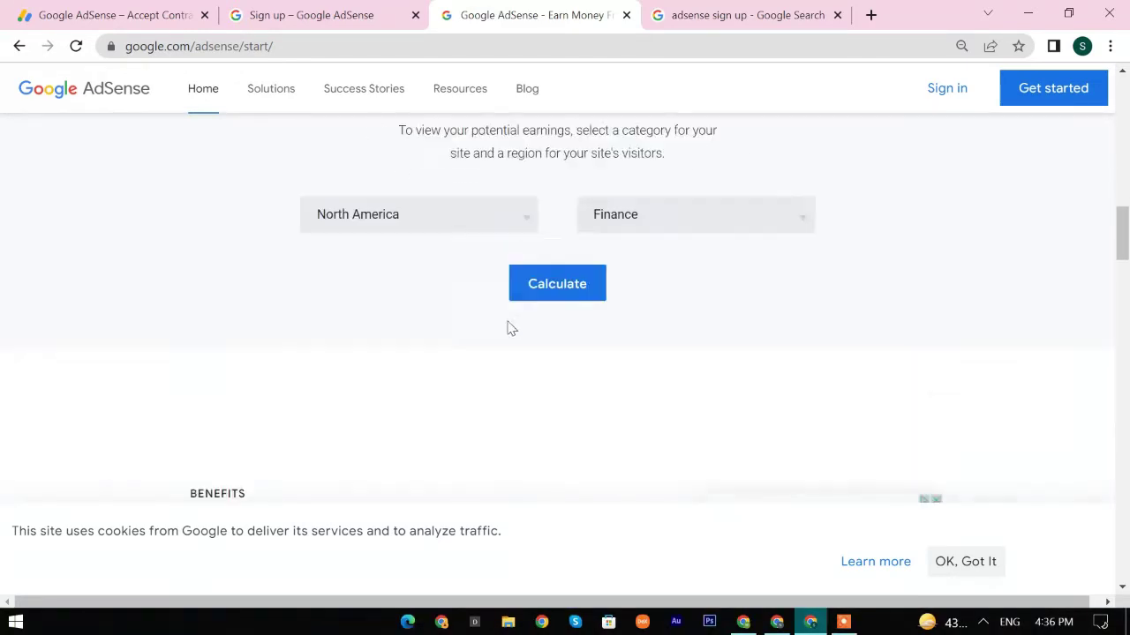
left_click(465, 264)
left_click(399, 380)
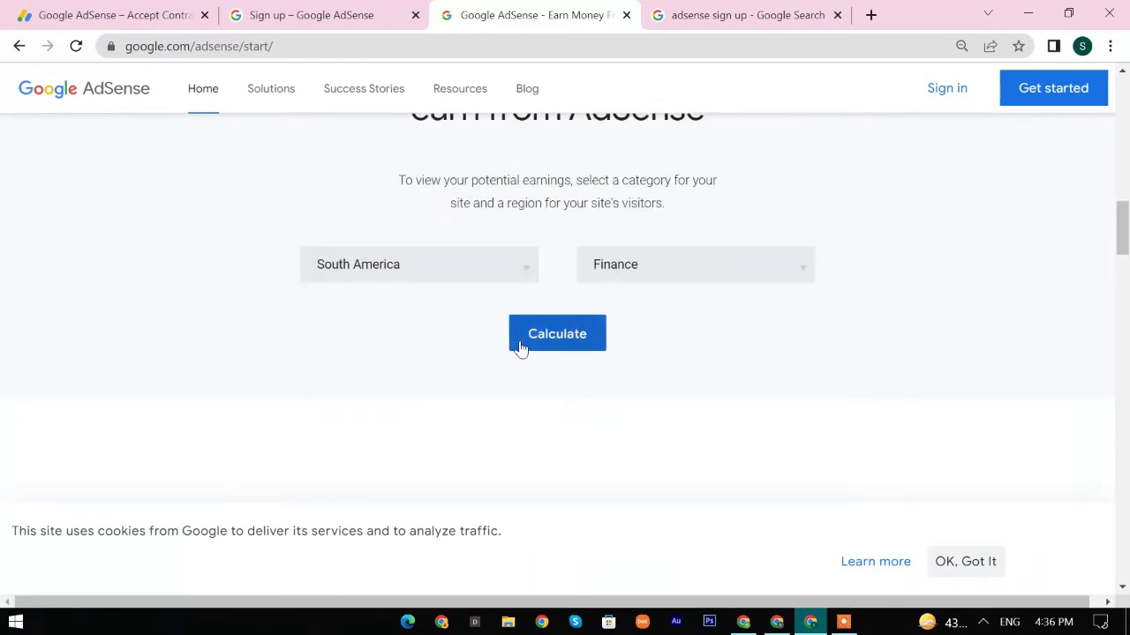
left_click(517, 346)
scroll(528, 344, "down", 3)
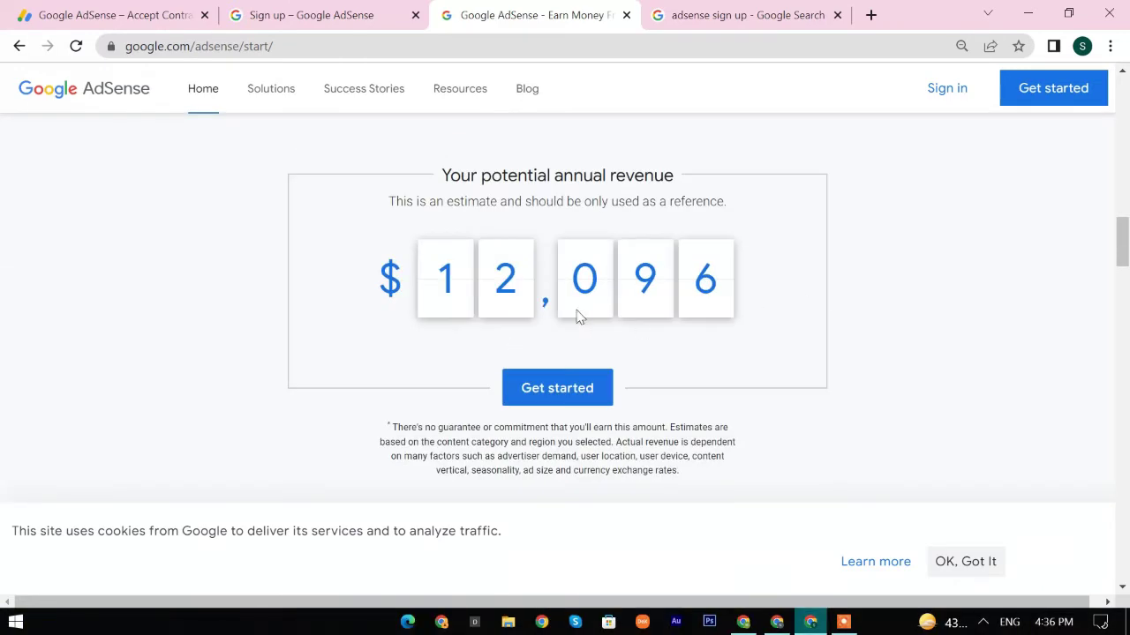
scroll(507, 326, "up", 1)
scroll(471, 374, "up", 3)
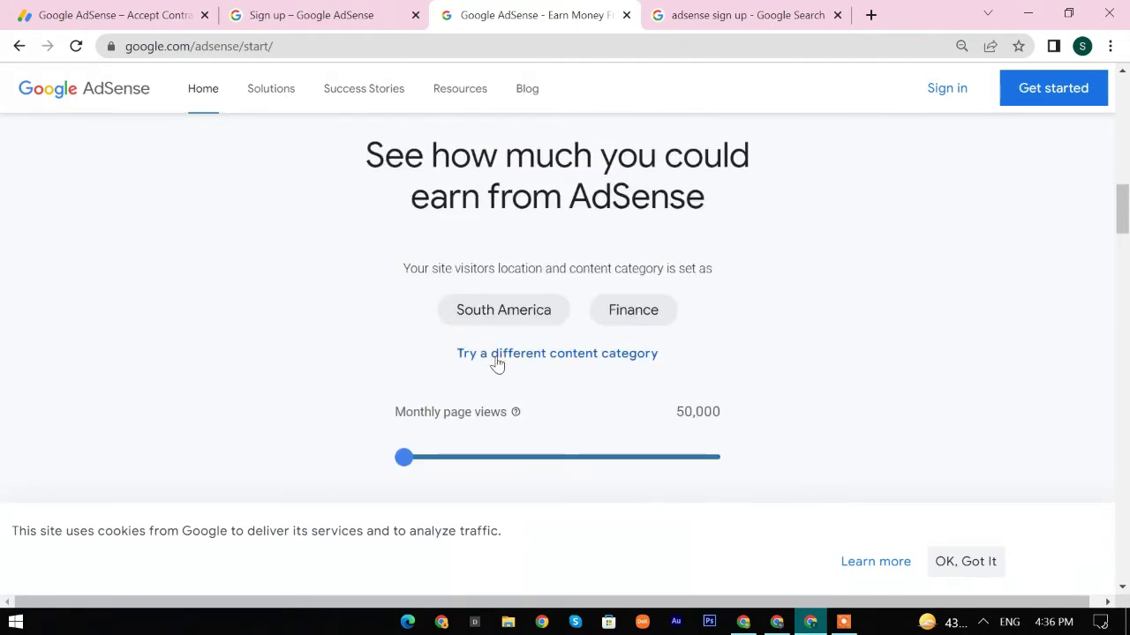
- Recalculate the estimate for Europe, Middle East and Africa visitors
left_click(497, 362)
left_click(484, 359)
left_click(460, 408)
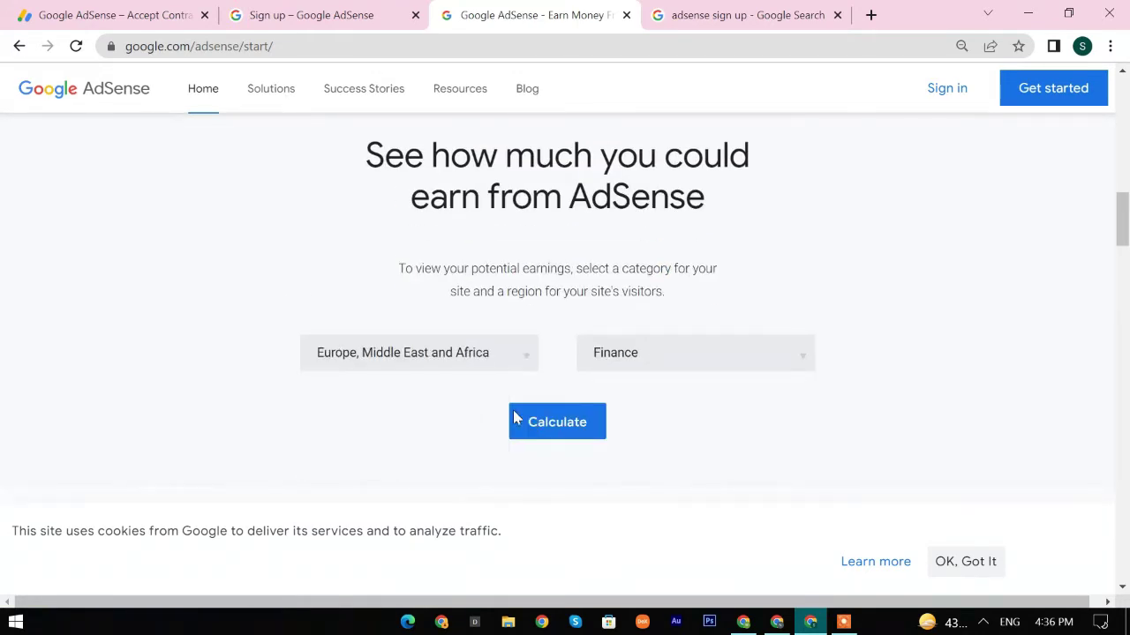
left_click(521, 417)
scroll(577, 362, "down", 3)
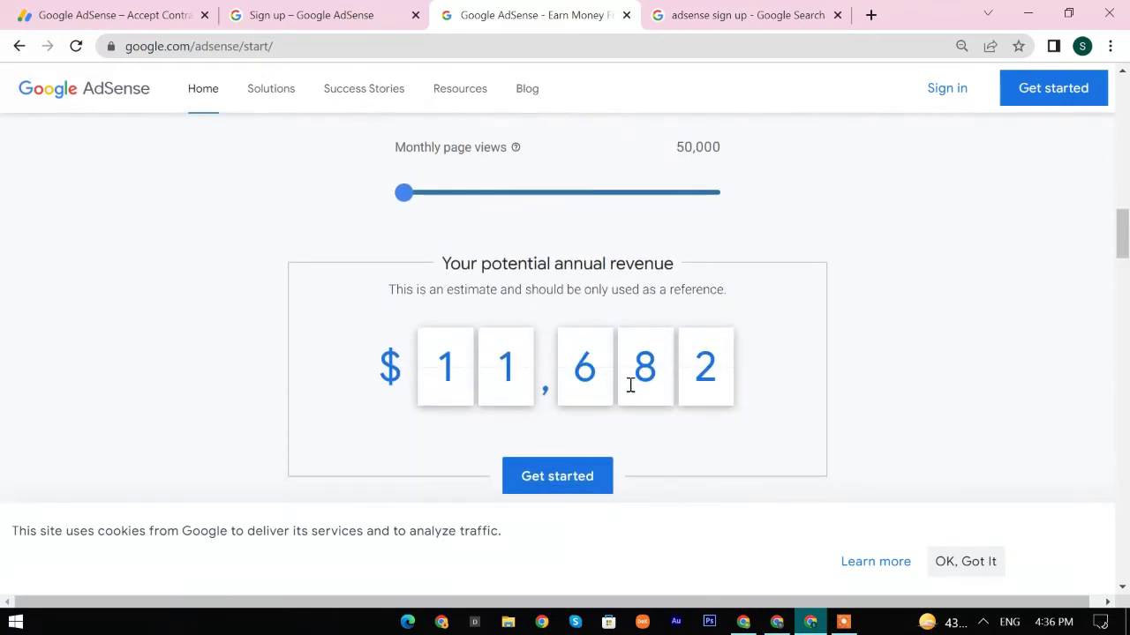
scroll(536, 395, "up", 3)
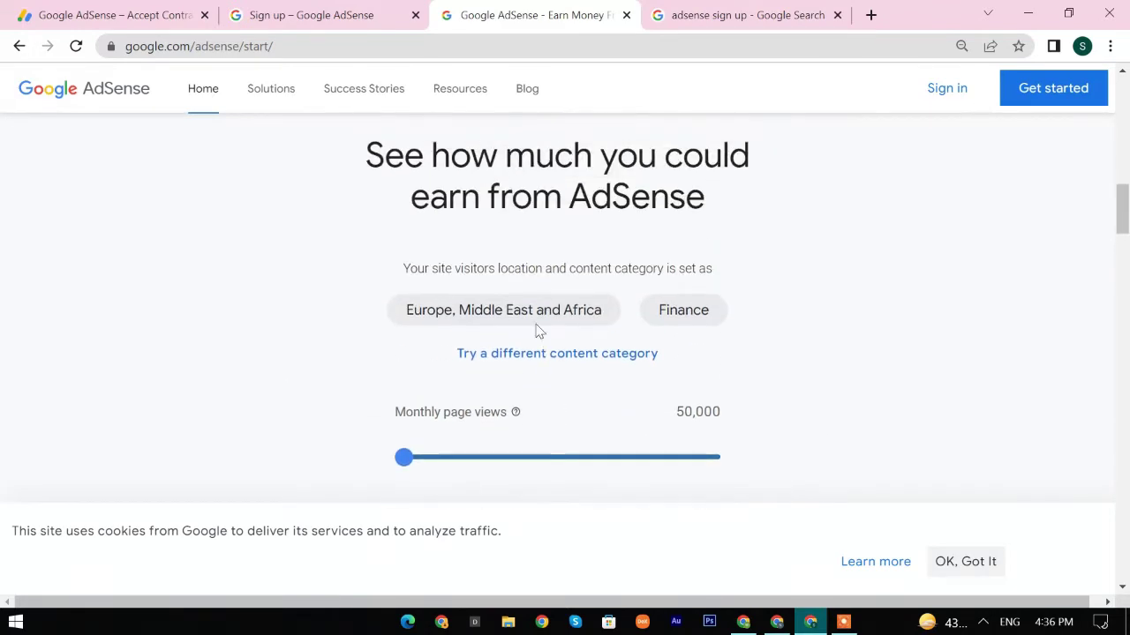
- Calculate North America with Autos & Vehicles, giving about $5,520 a year
left_click(551, 357)
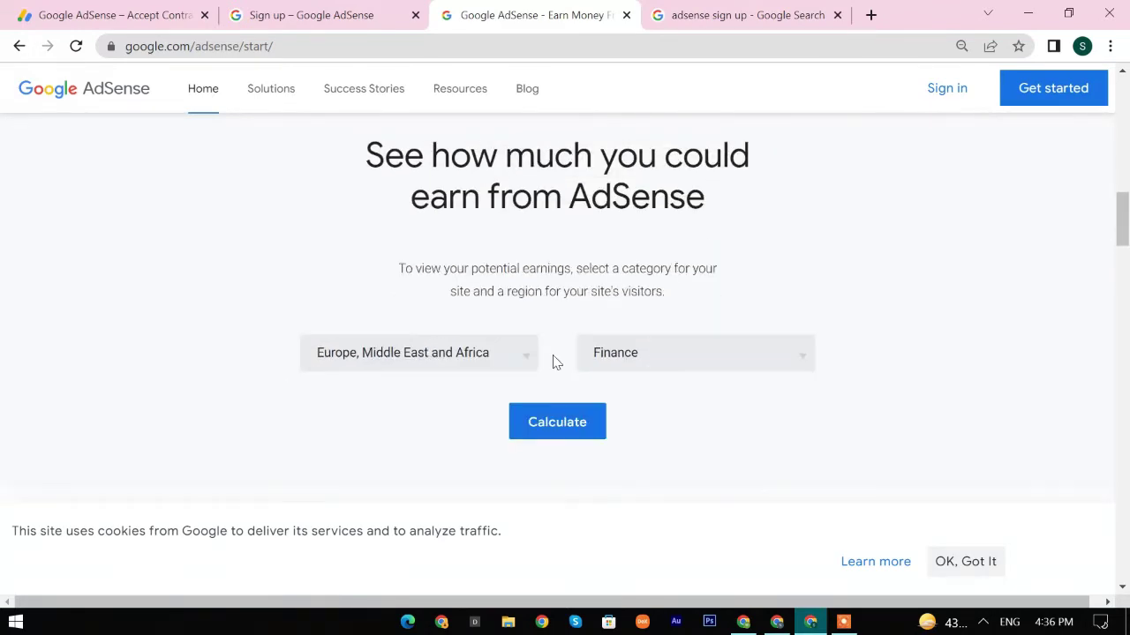
left_click(477, 381)
left_click(409, 441)
left_click(702, 355)
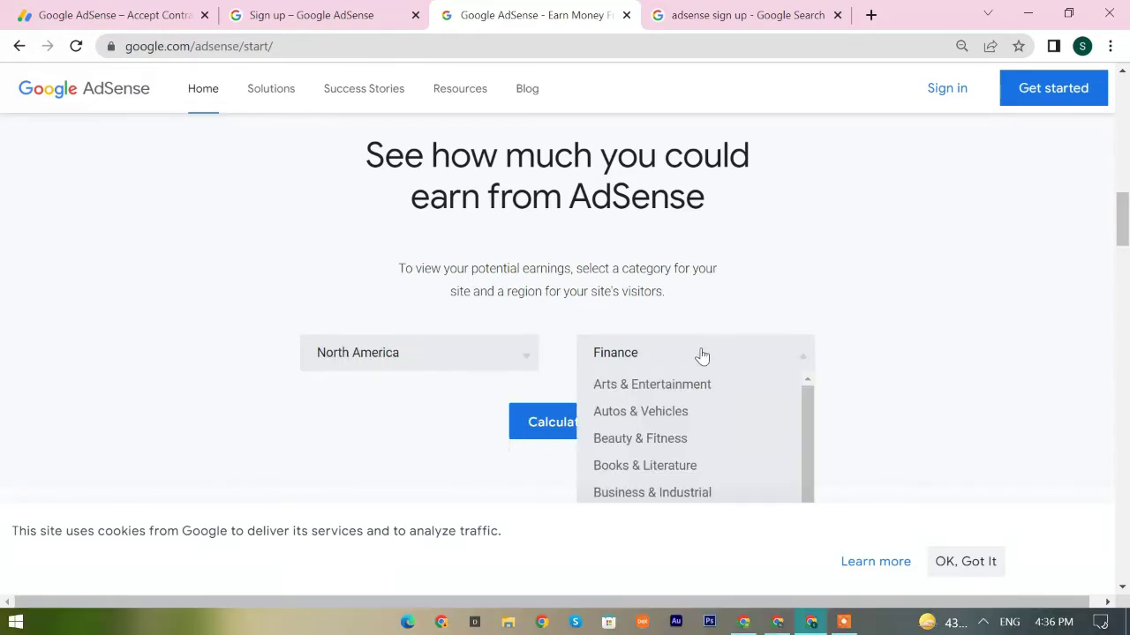
scroll(697, 430, "down", 2)
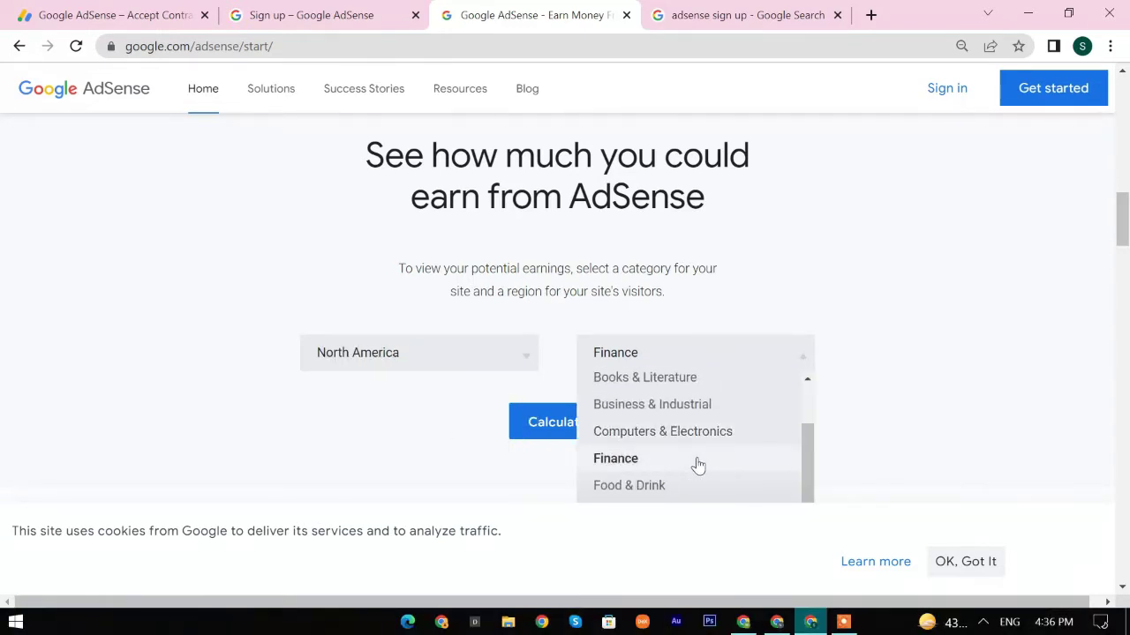
scroll(685, 465, "down", 2)
scroll(682, 469, "up", 4)
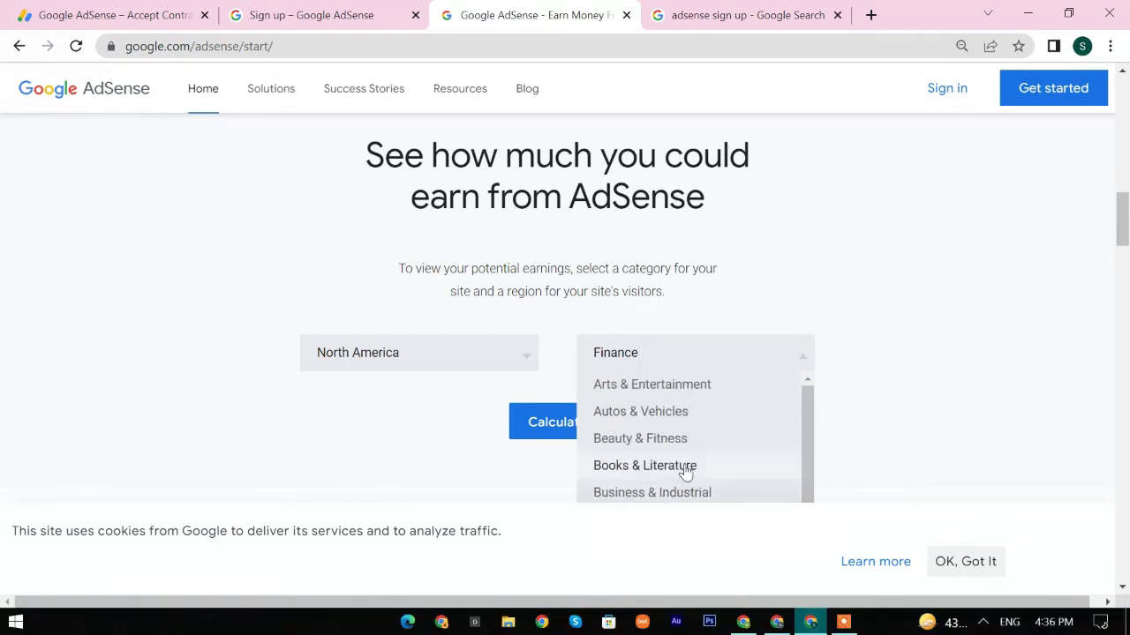
left_click(671, 411)
left_click(560, 436)
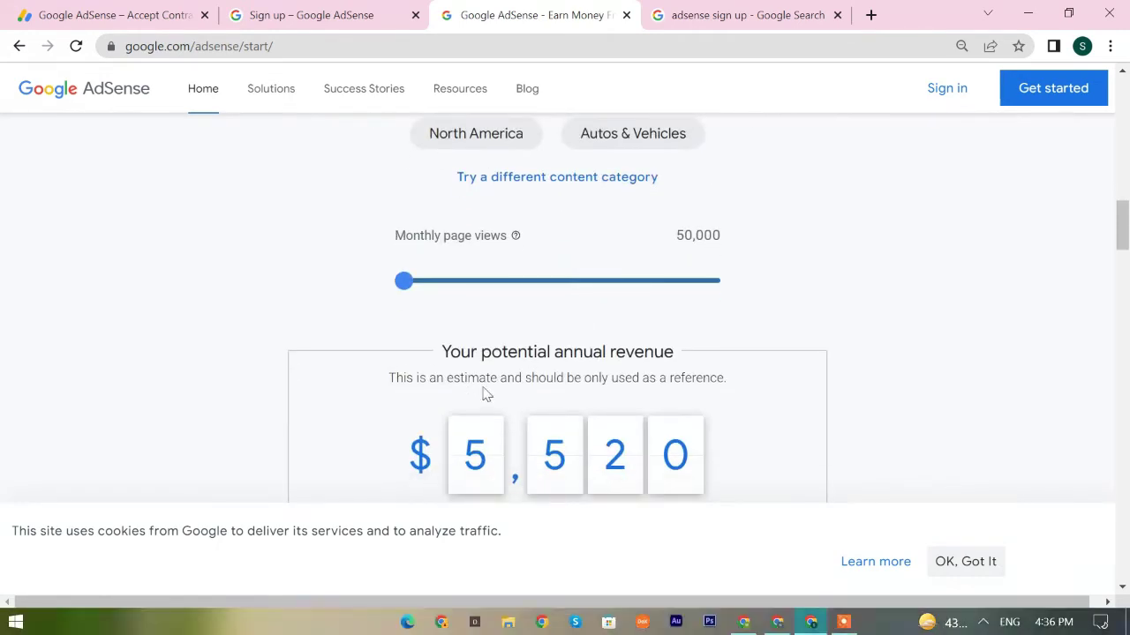
- Switch the category to Arts & Entertainment and calculate, giving $3,372 a year
scroll(636, 369, "up", 2)
scroll(633, 368, "down", 4)
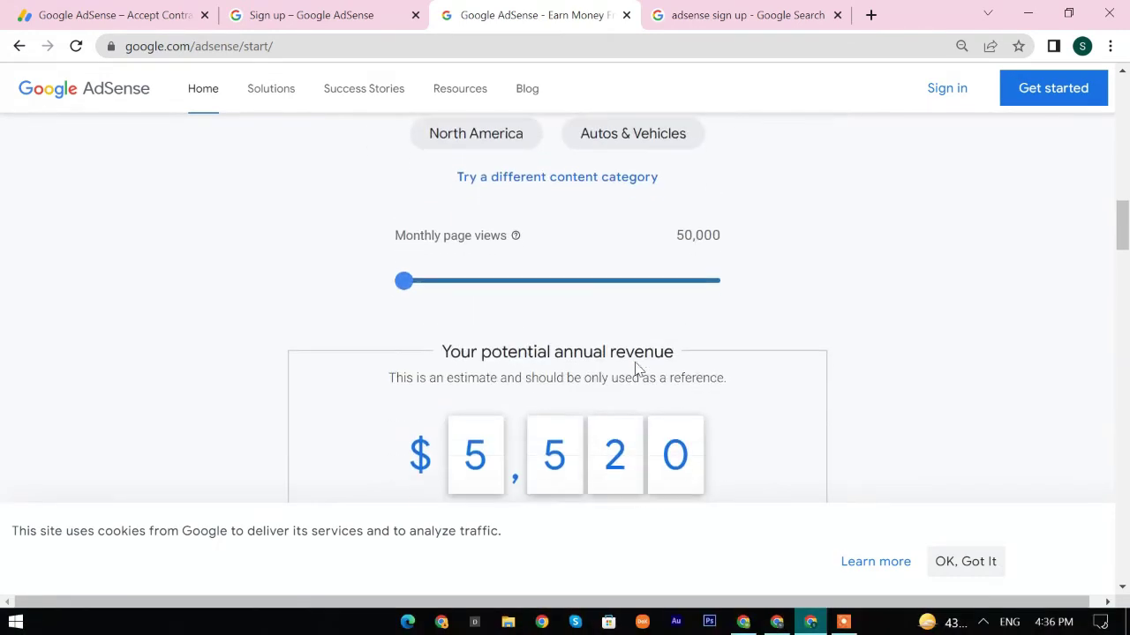
scroll(605, 363, "up", 3)
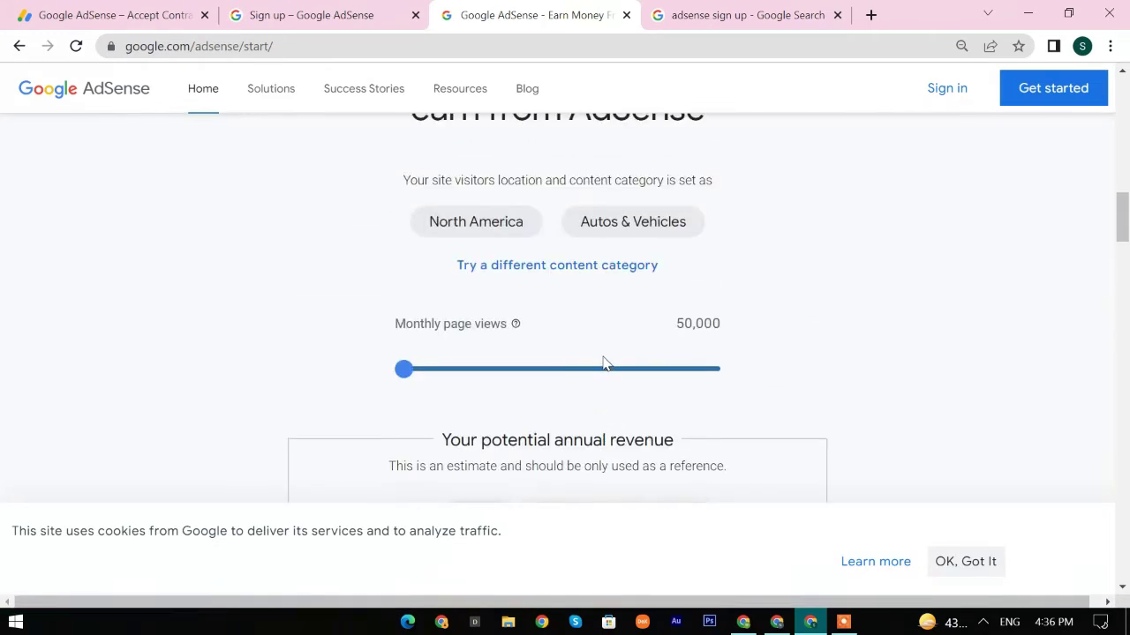
left_click(629, 264)
left_click(635, 281)
left_click(637, 295)
left_click(605, 333)
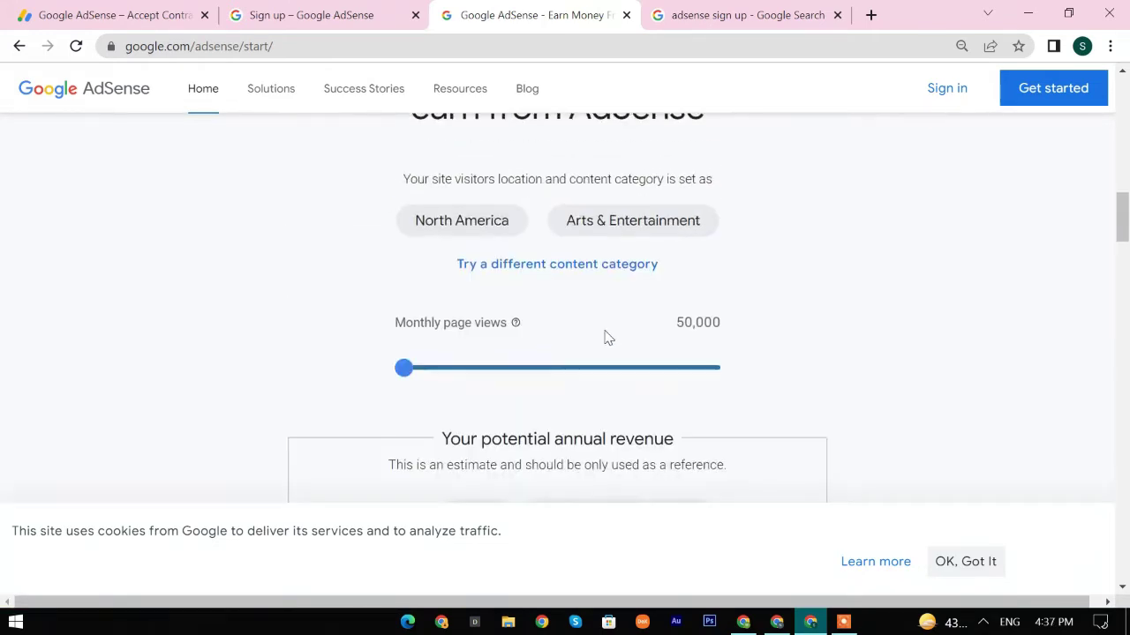
scroll(605, 336, "down", 3)
scroll(609, 335, "up", 4)
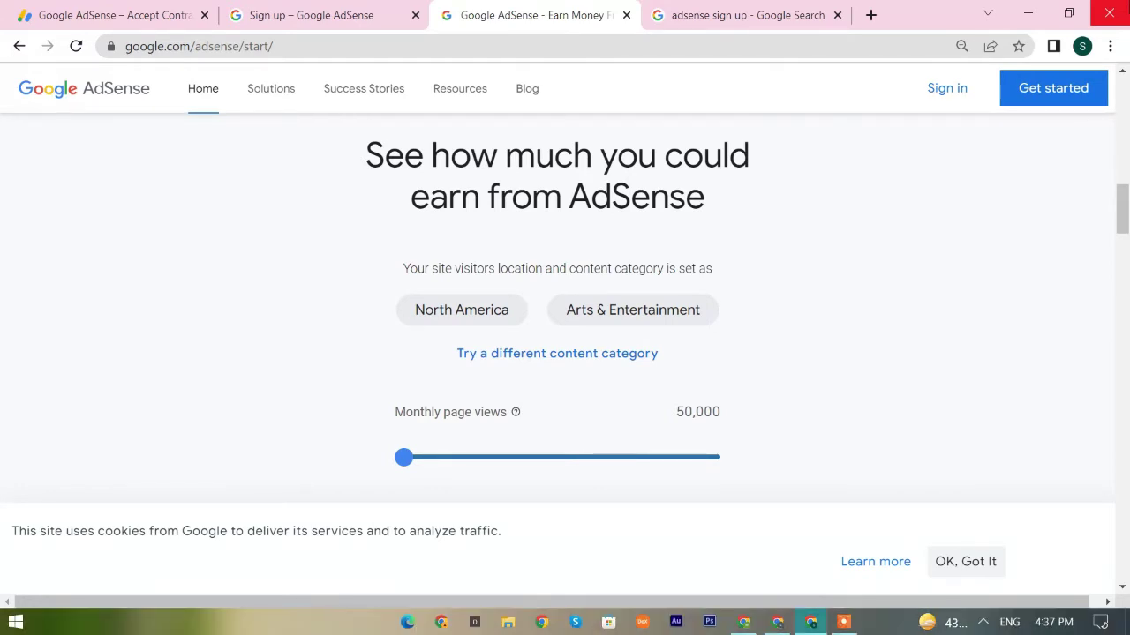
- Review the $3,372 result and reopen the region and category choices
scroll(661, 302, "down", 5)
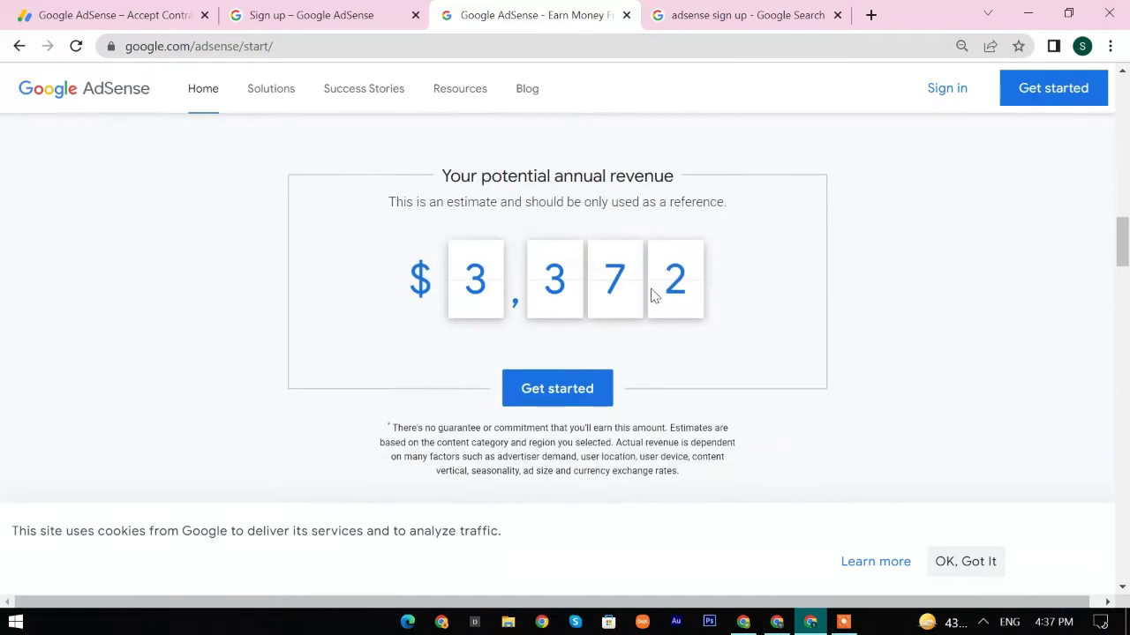
scroll(648, 344, "up", 5)
scroll(632, 371, "up", 1)
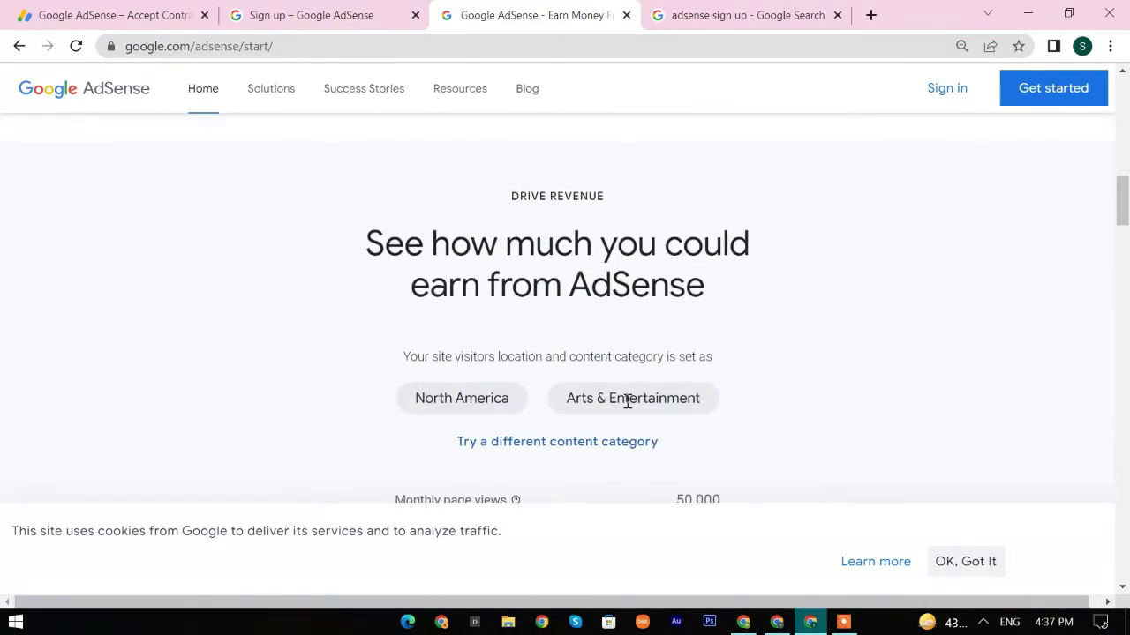
left_click(623, 443)
scroll(643, 336, "down", 2)
scroll(645, 314, "up", 2)
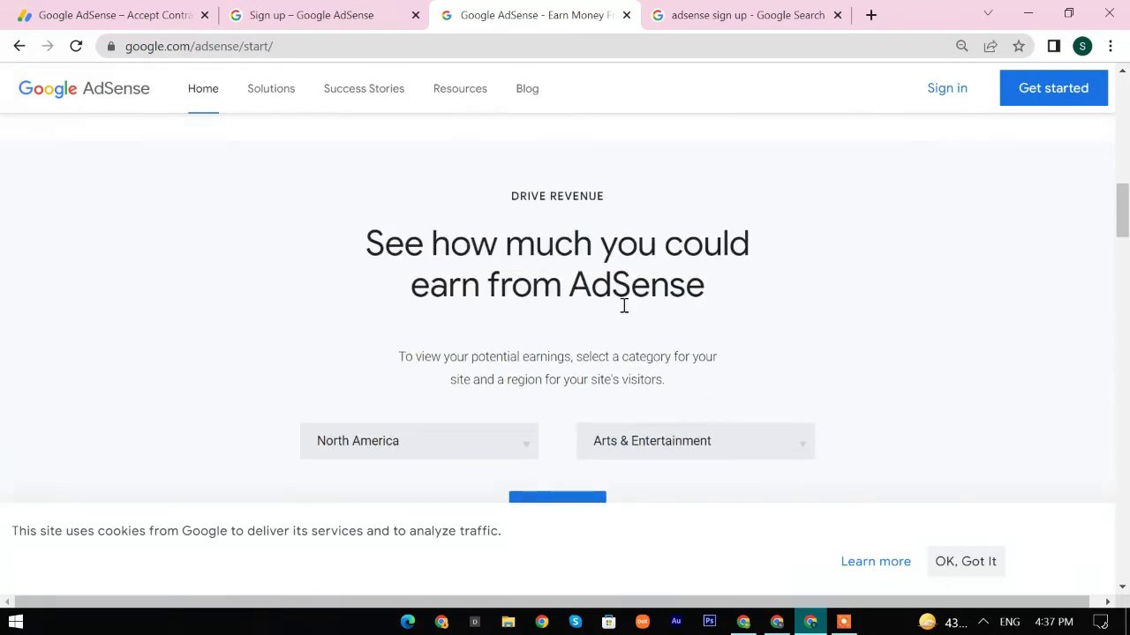
scroll(636, 353, "up", 8)
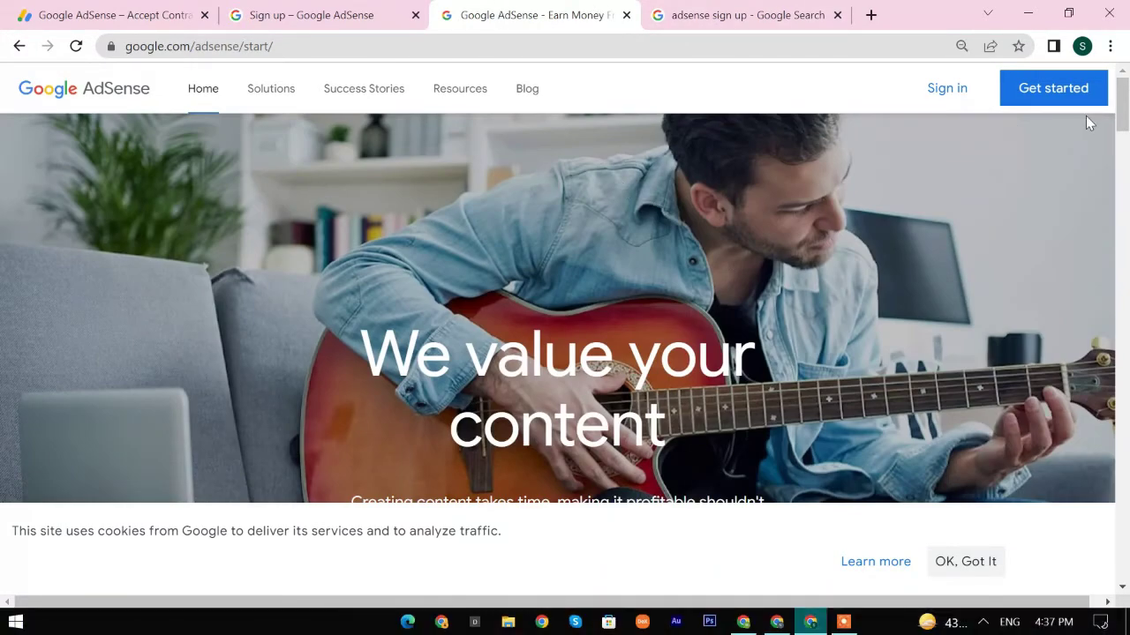
- On the AdSense sign-up form, opt in to customized help and performance suggestions
left_click(399, 11)
left_click(669, 225)
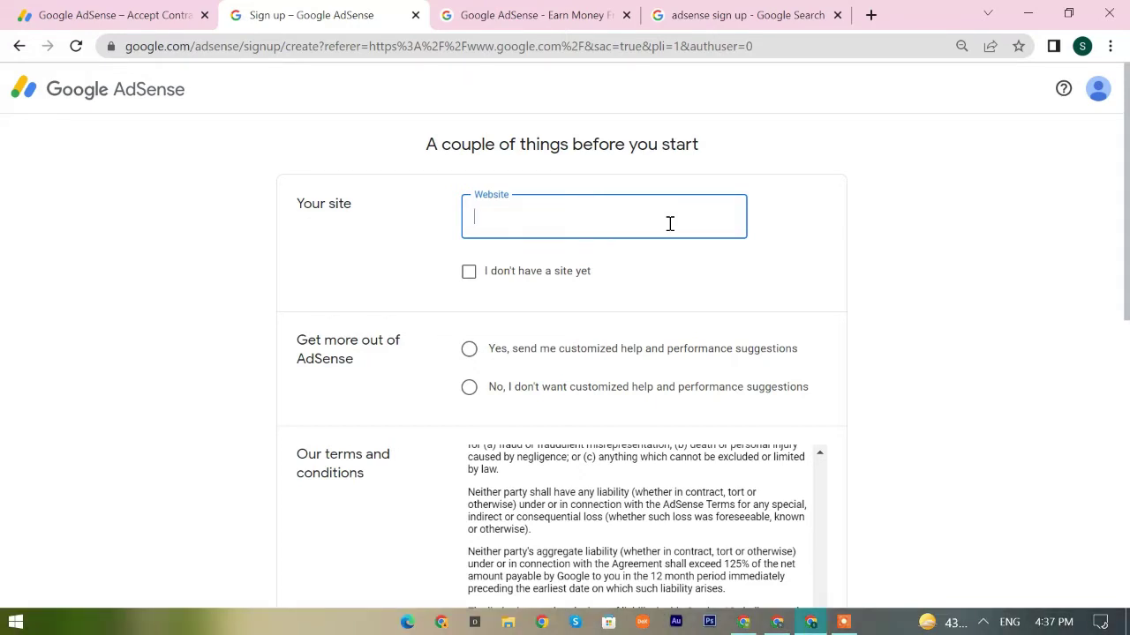
scroll(489, 329, "down", 1)
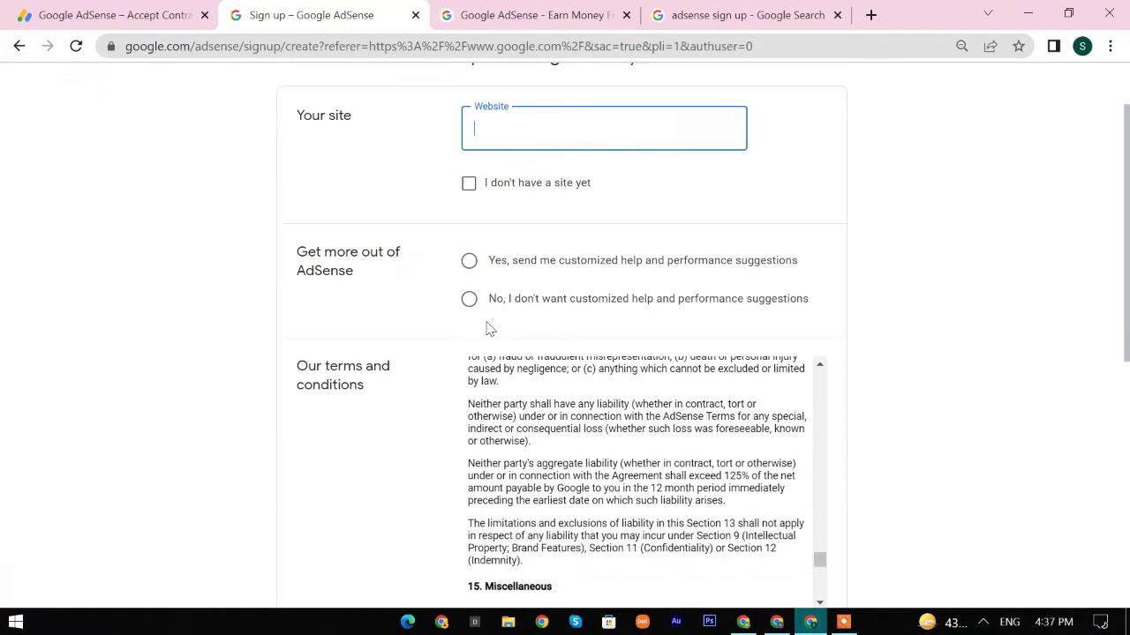
left_click(468, 262)
left_click_drag(537, 266, 794, 268)
triple_click(797, 271)
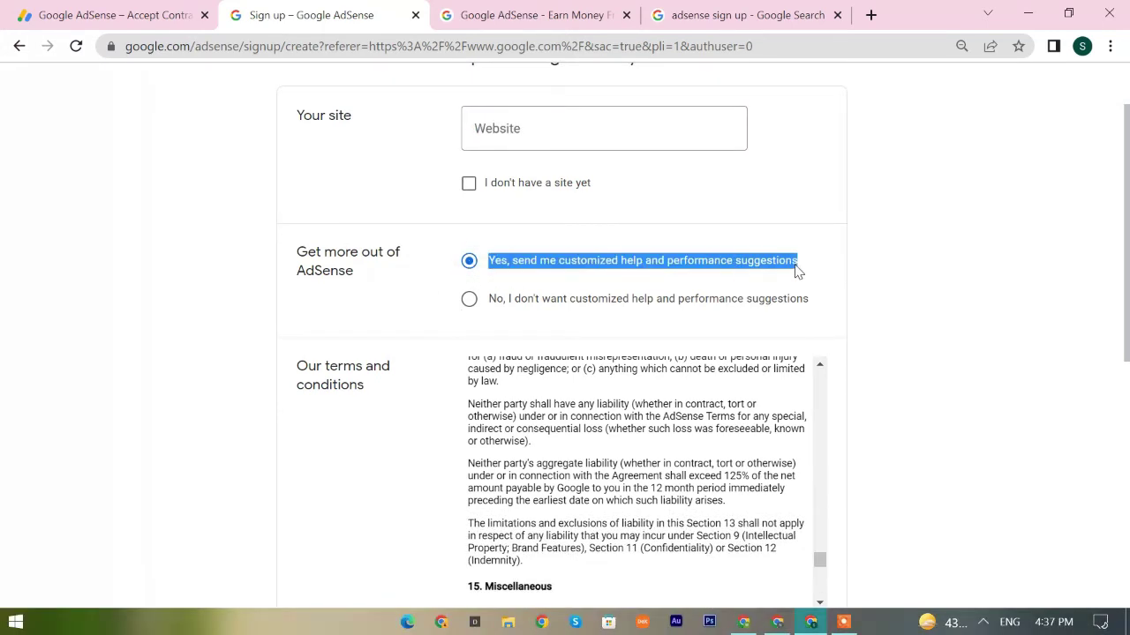
- Submit the AdSense sign-up form from the bottom of the page
scroll(517, 289, "down", 5)
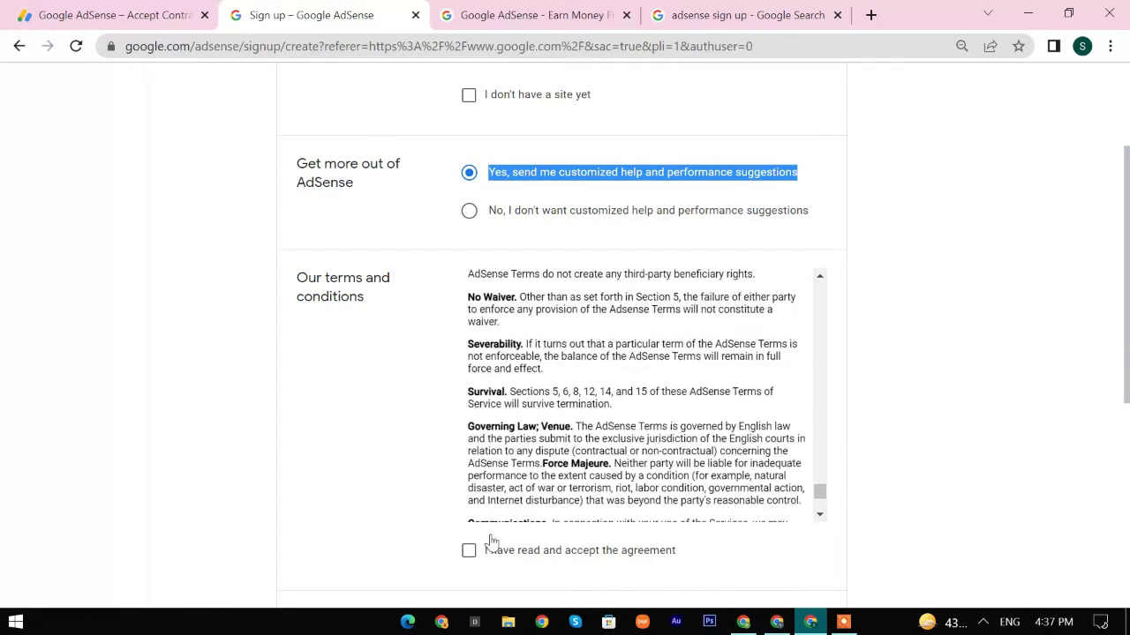
scroll(550, 444, "down", 5)
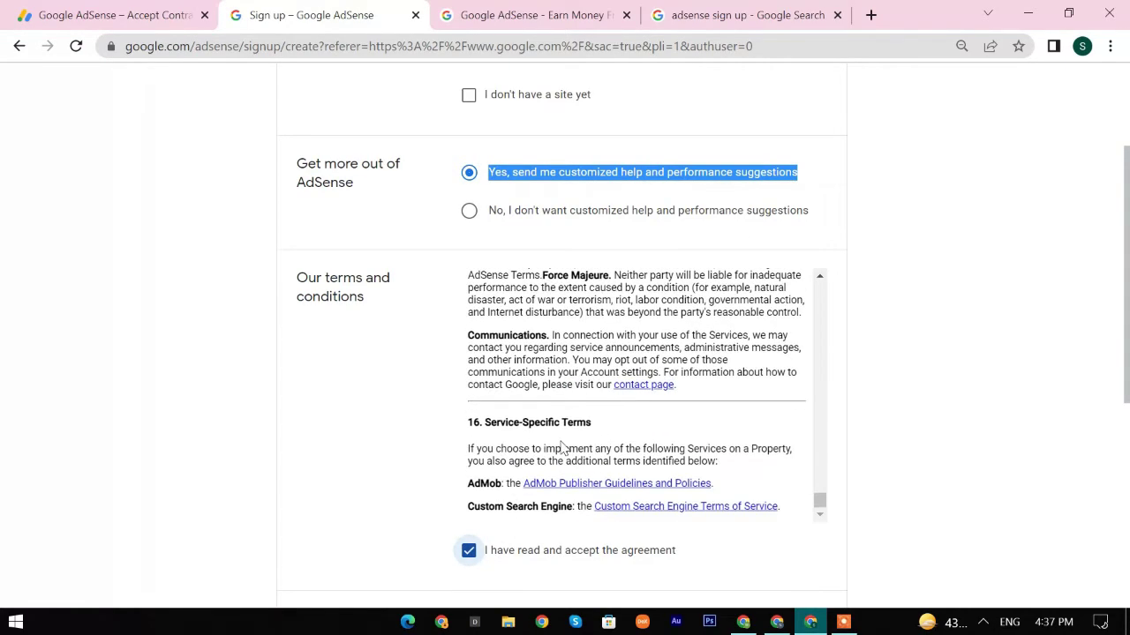
left_click(755, 538)
scroll(686, 338, "up", 2)
scroll(719, 397, "down", 5)
left_click(756, 448)
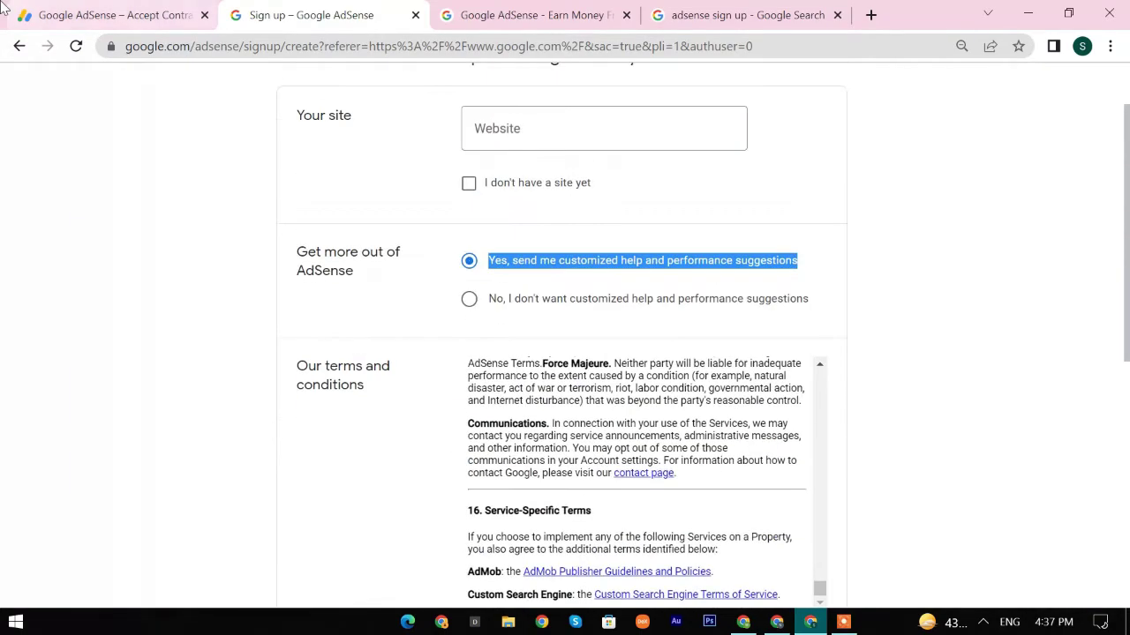
- Review the Accept Contract and earnings calculator tabs, then return to the sign-up form
left_click(97, 15)
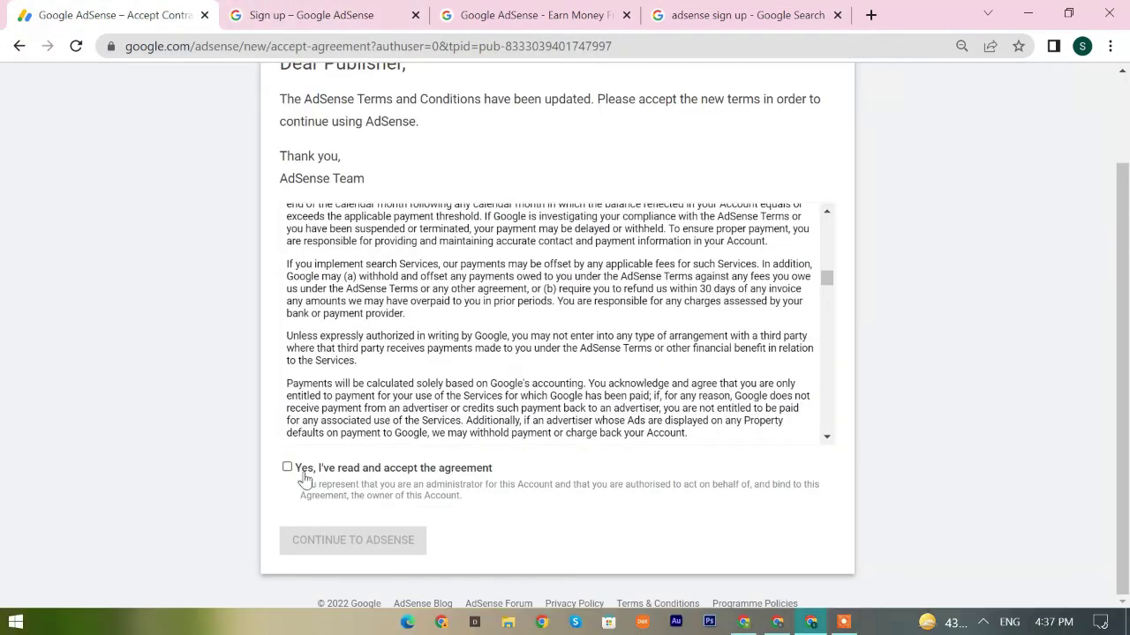
scroll(416, 383, "up", 10)
scroll(845, 122, "up", 1)
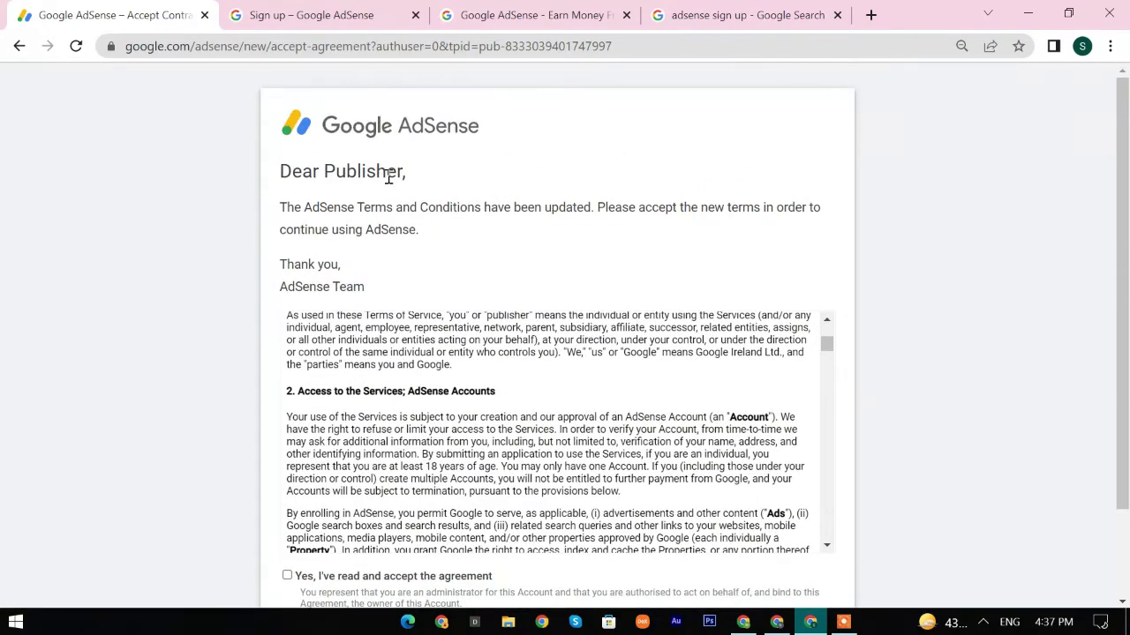
left_click(451, 8)
left_click(360, 9)
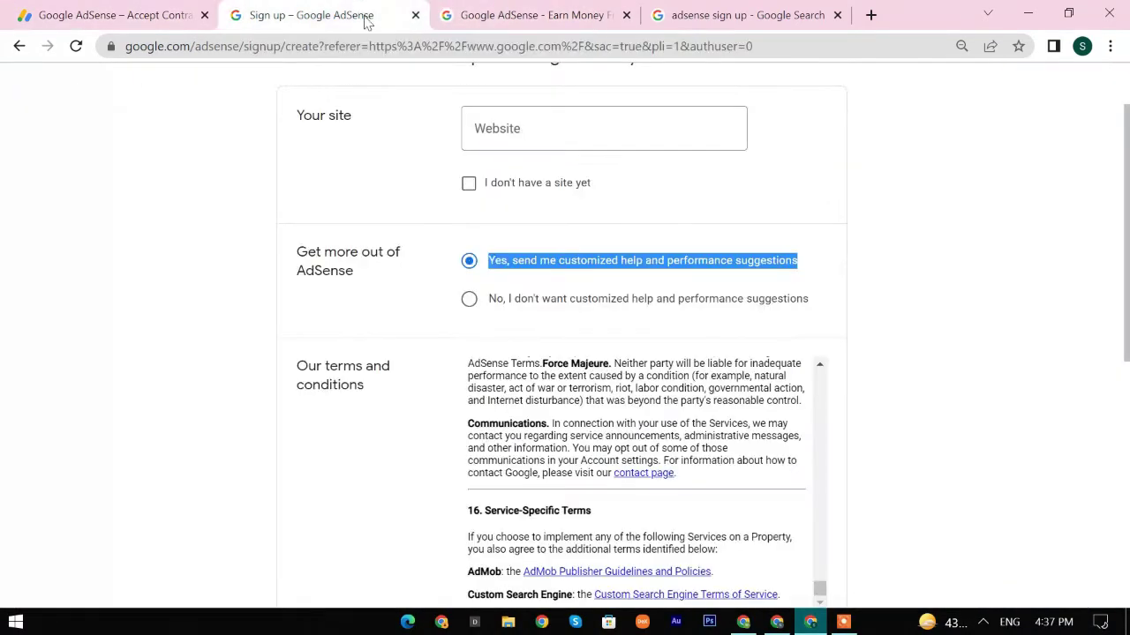
scroll(579, 279, "down", 4)
scroll(583, 283, "up", 2)
scroll(592, 319, "down", 3)
scroll(592, 320, "up", 5)
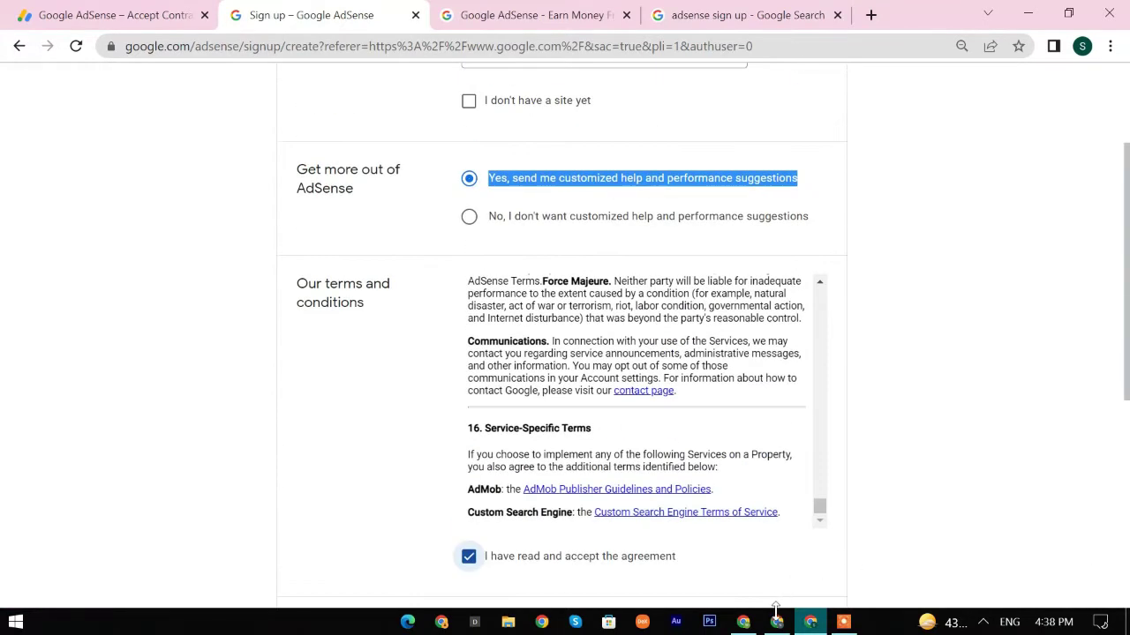
- Search Google for 'adse' (adsense) in the other Chrome window
mouse_move(777, 617)
left_click(782, 525)
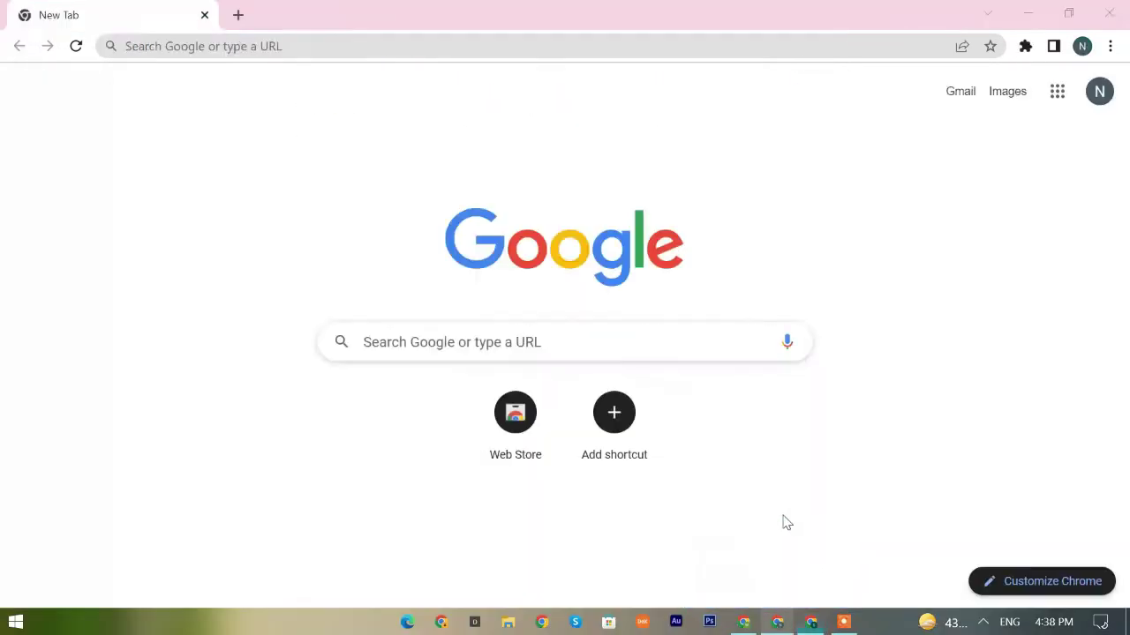
left_click(291, 48)
type("adse")
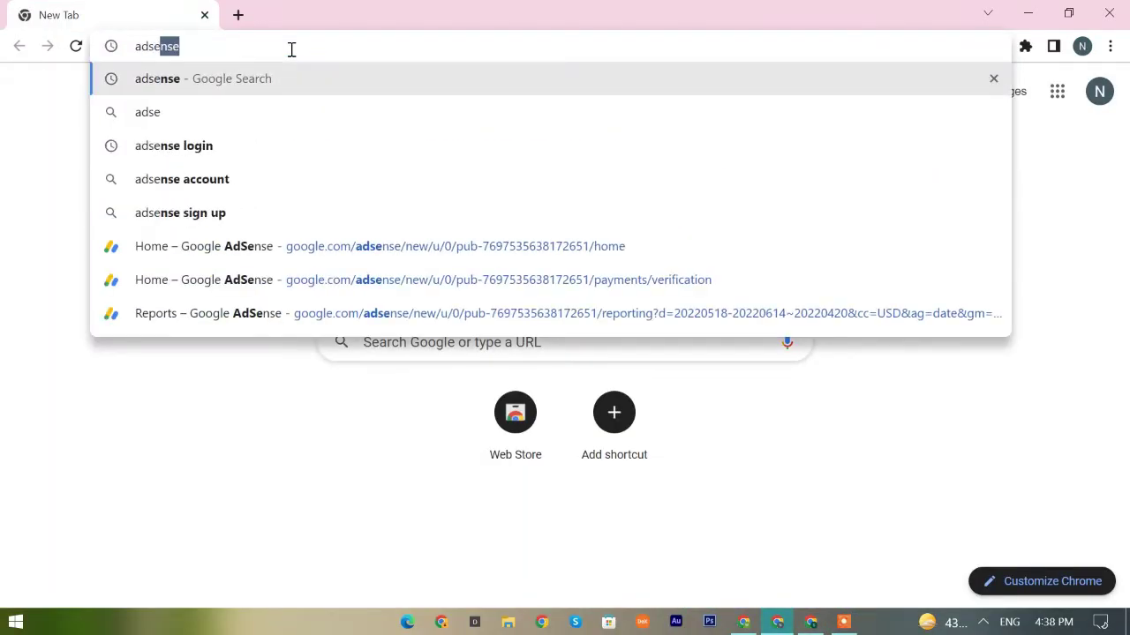
key("Return")
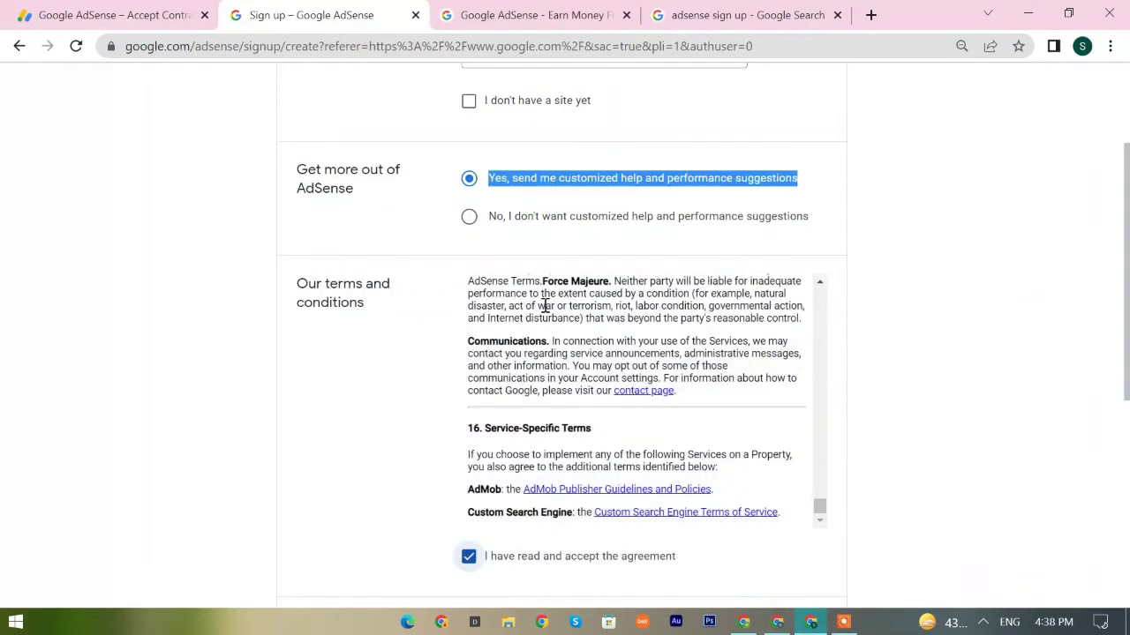
- Recheck the sign-up form's Website field, then go to the AdSense Earn Money page
scroll(506, 276, "up", 6)
left_click(527, 216)
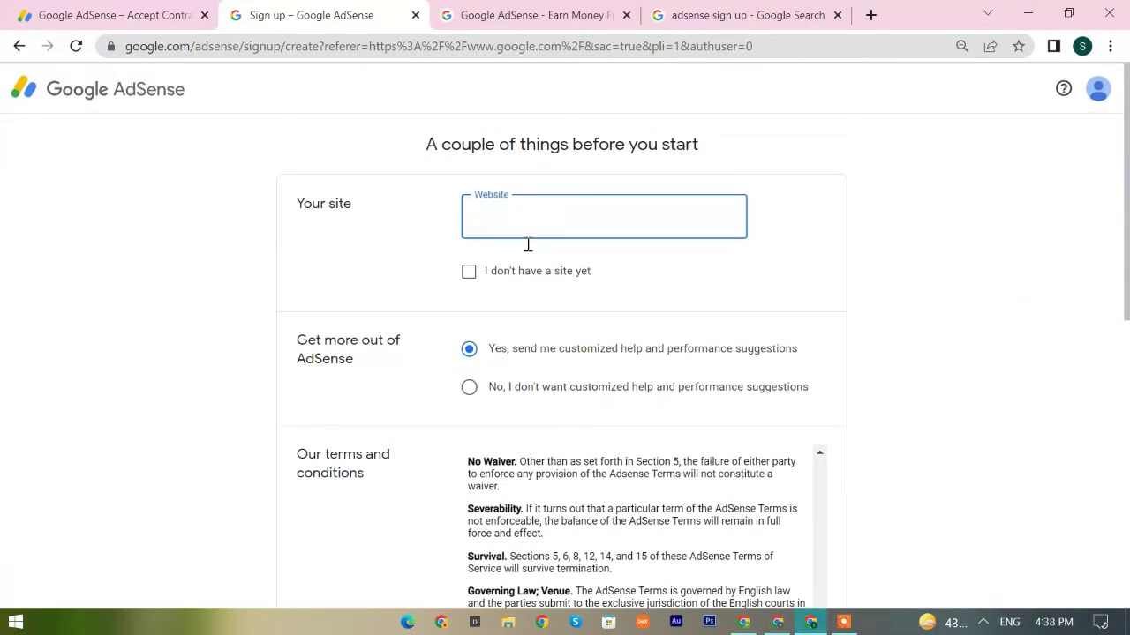
scroll(528, 230, "down", 2)
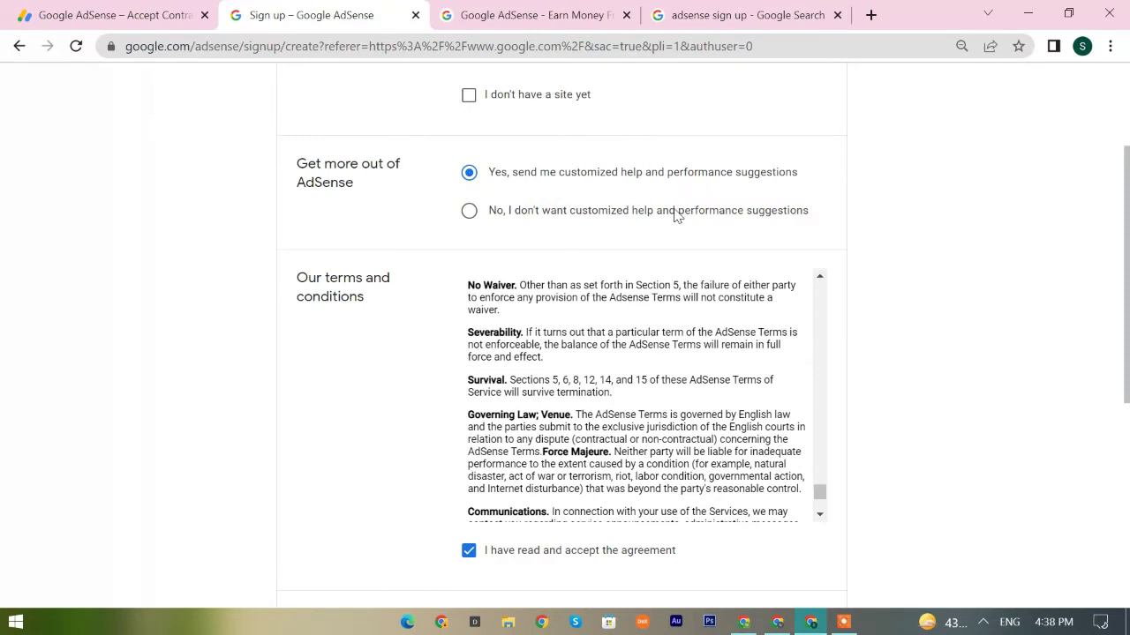
scroll(641, 243, "up", 2)
left_click(157, 204)
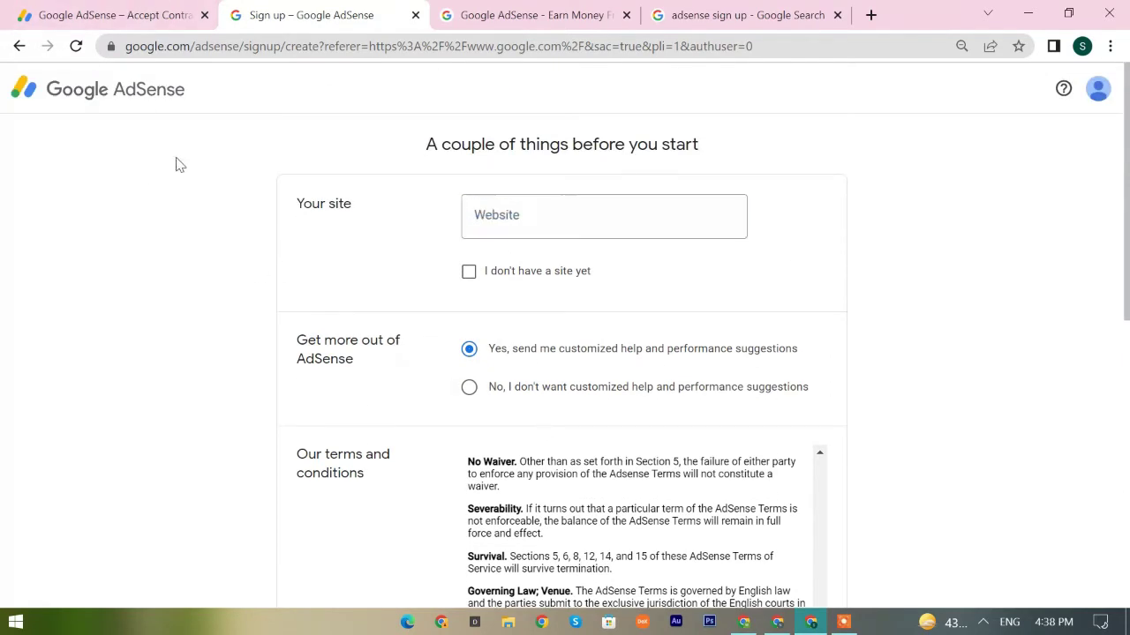
left_click(534, 15)
- Search Google for the site owner's name in a new tab
left_click(750, 15)
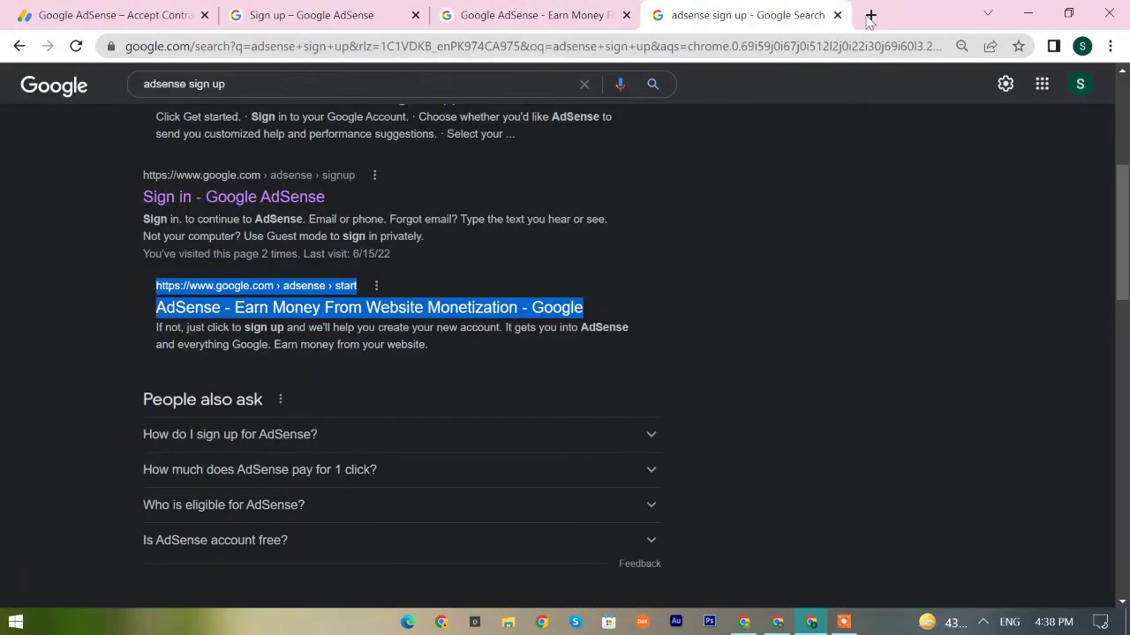
left_click(871, 15)
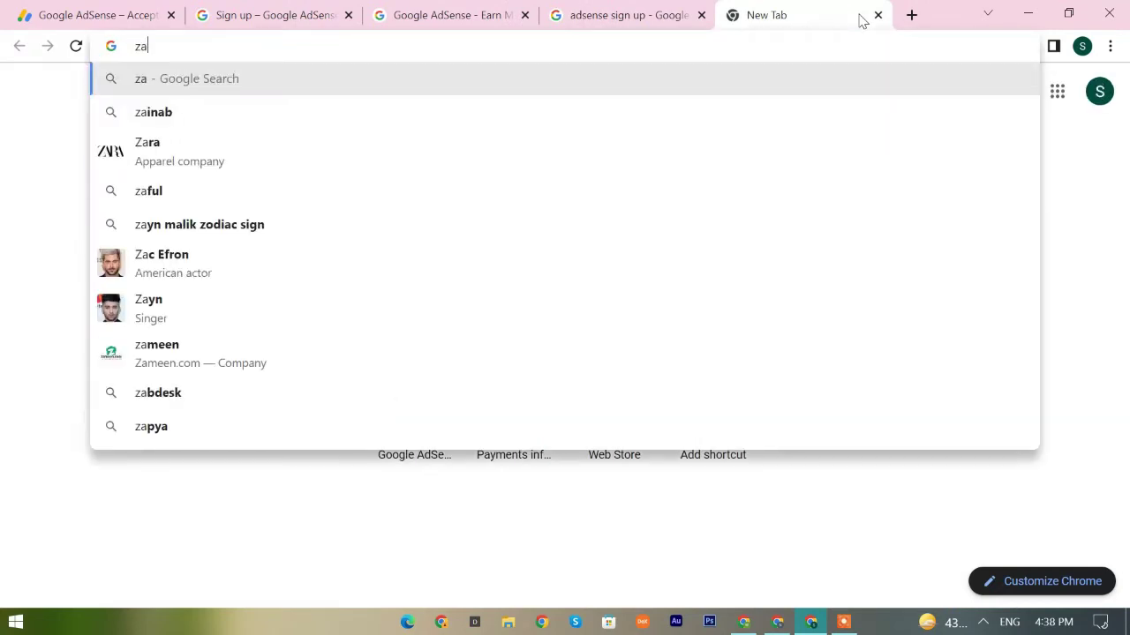
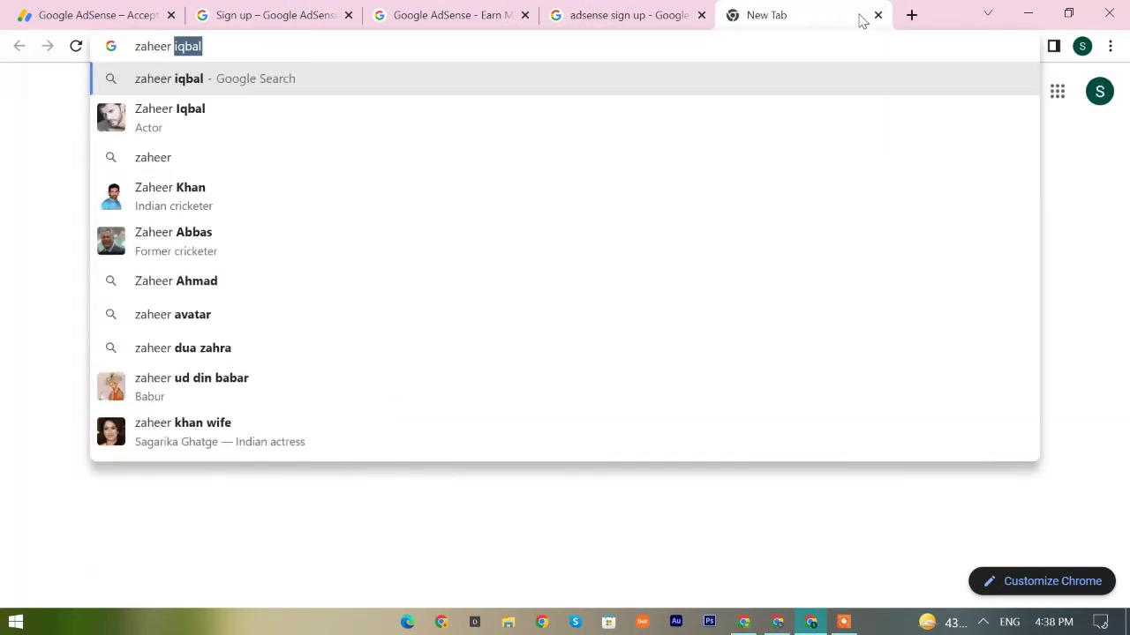
key("Return")
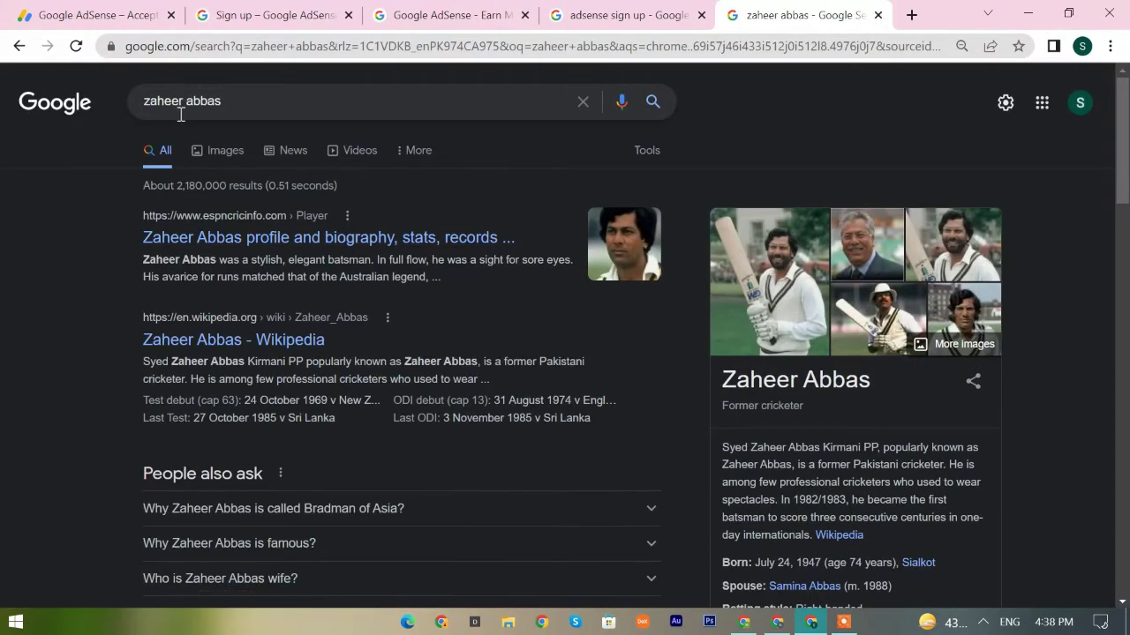
- Search again with the owner's fuller name and open his business listing's website
left_click(146, 101)
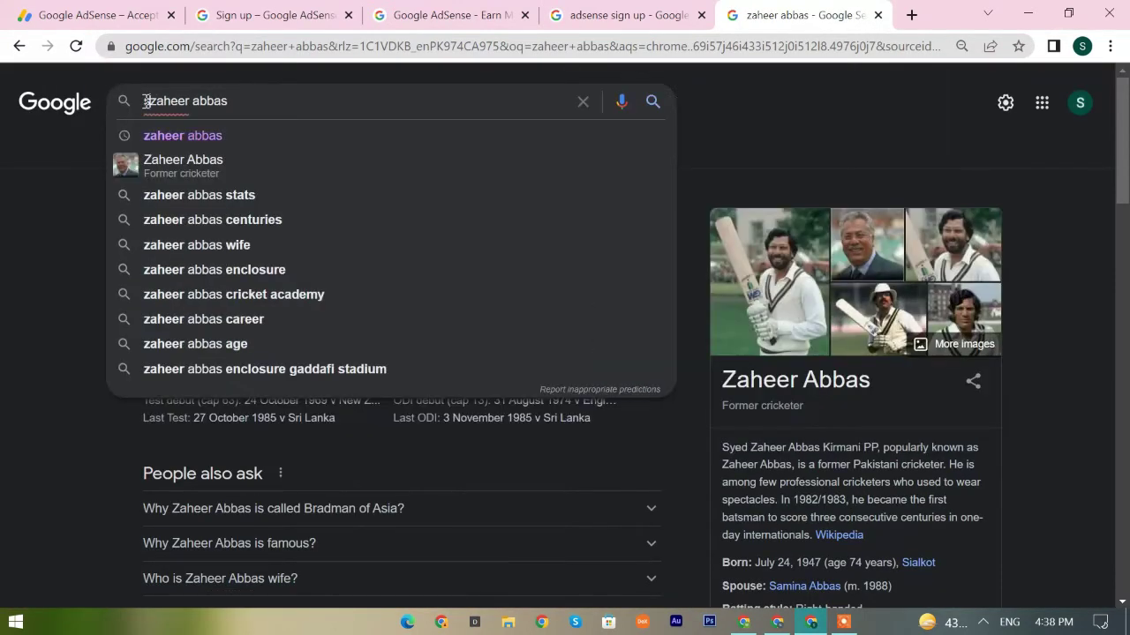
type("sheikh")
key("Return")
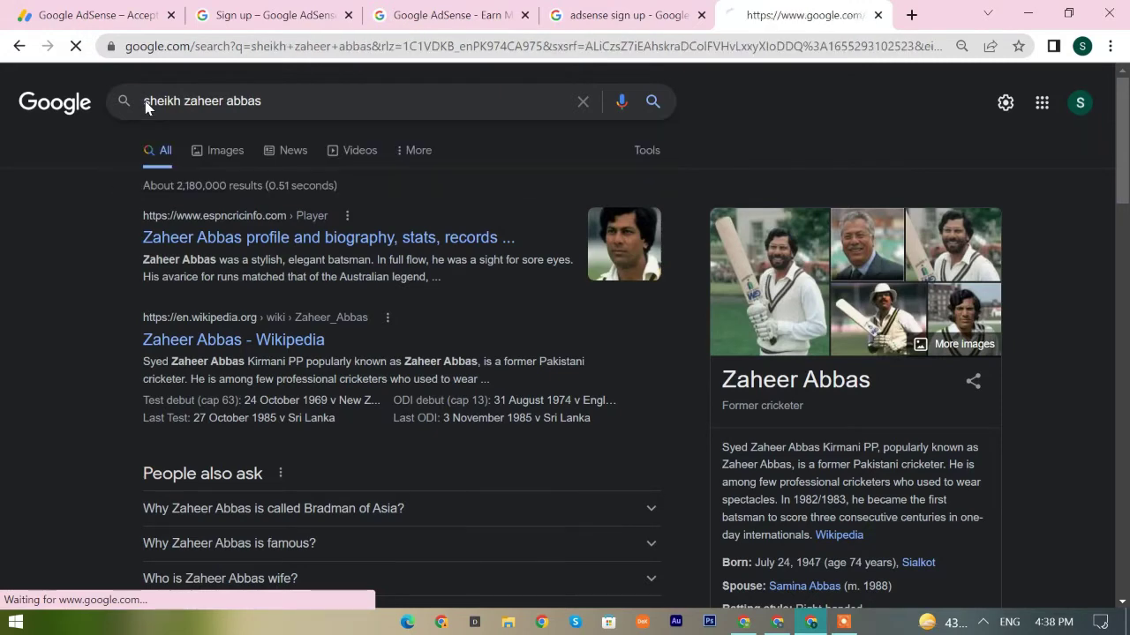
scroll(716, 367, "down", 4)
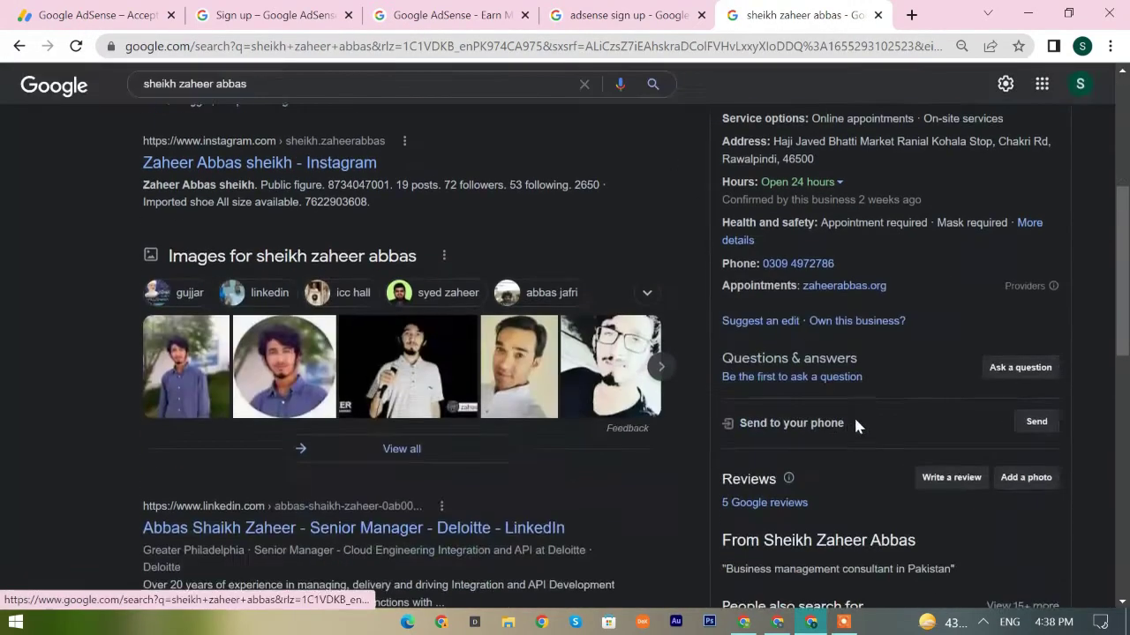
scroll(847, 415, "up", 3)
scroll(803, 335, "up", 1)
left_click(750, 393)
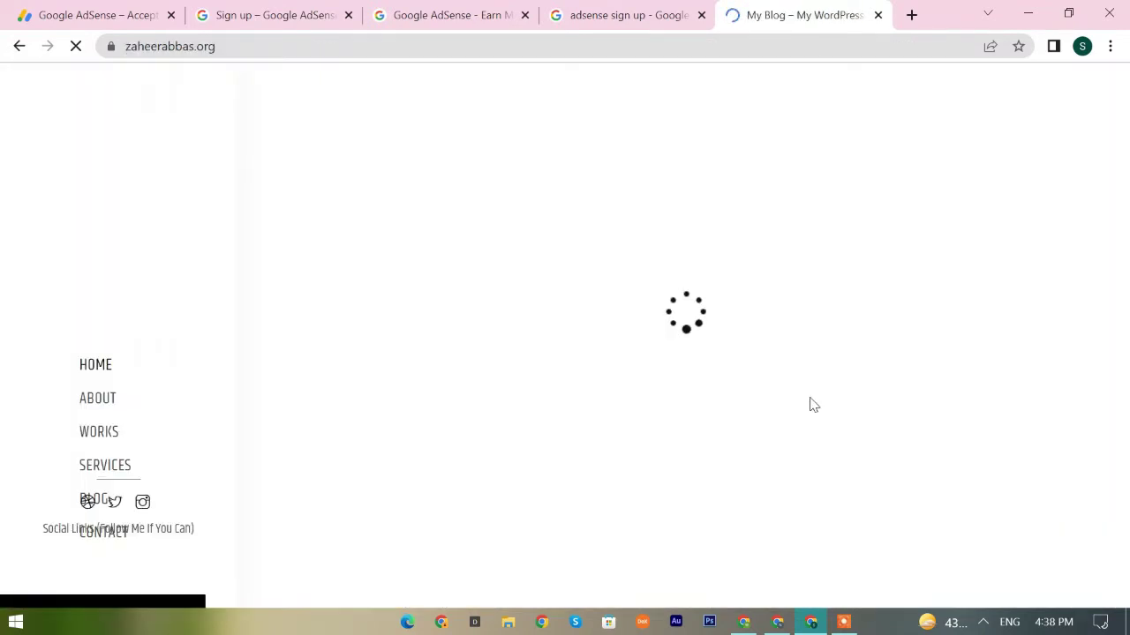
- Highlight parts of the blog's address to examine its .org domain, then open a blank tab
left_click_drag(247, 46, 128, 46)
double_click(131, 44)
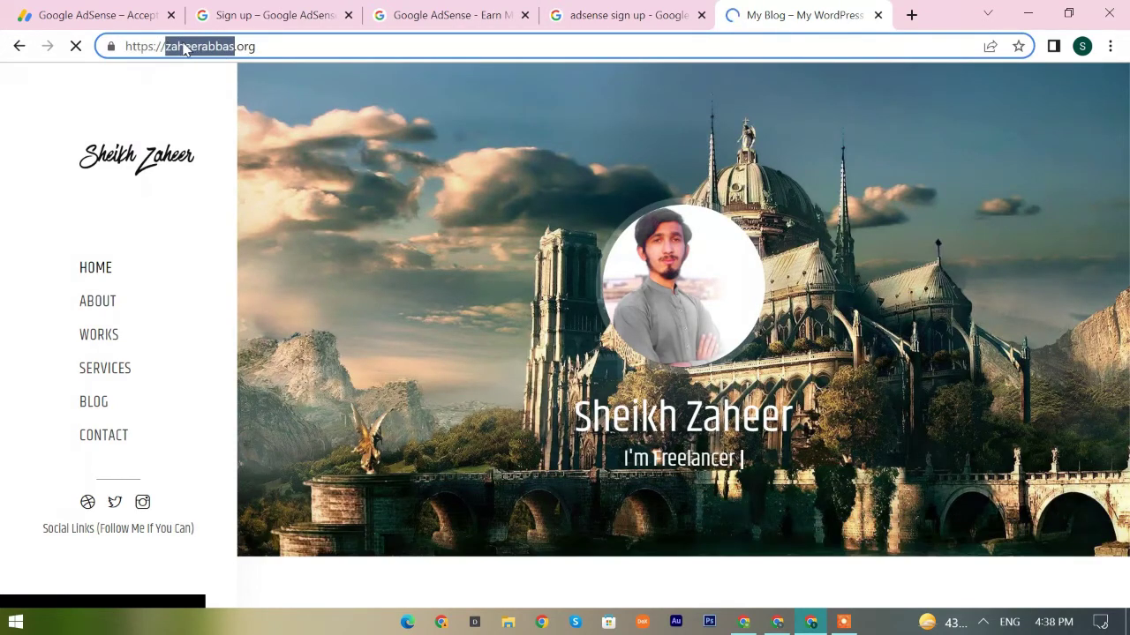
left_click(168, 45)
left_click_drag(167, 46, 259, 45)
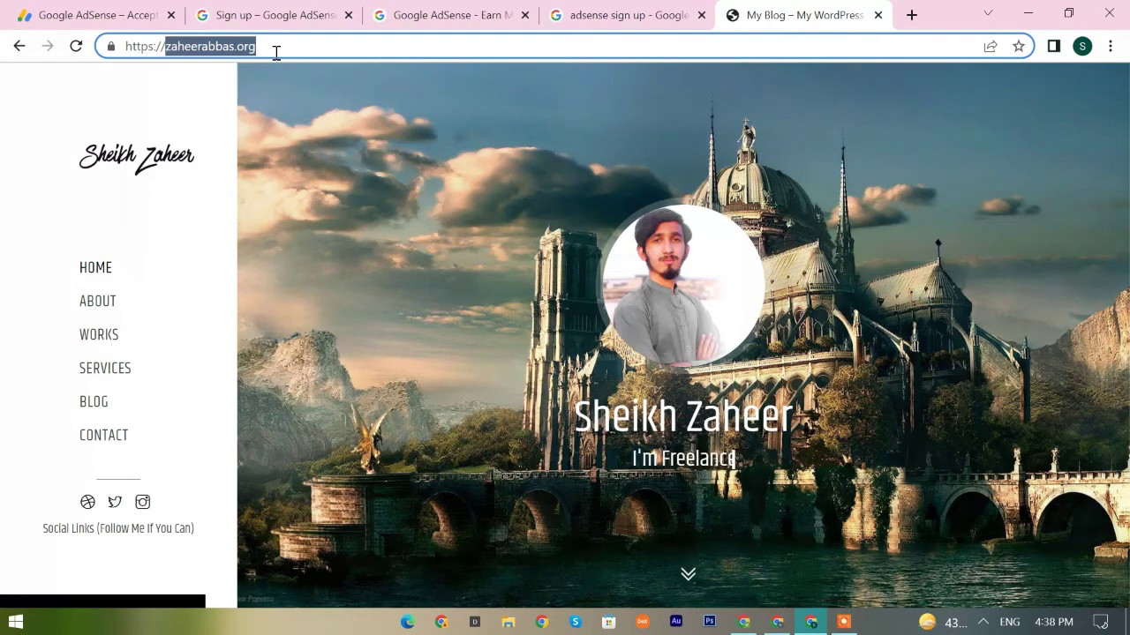
left_click(225, 47)
left_click_drag(228, 47, 167, 46)
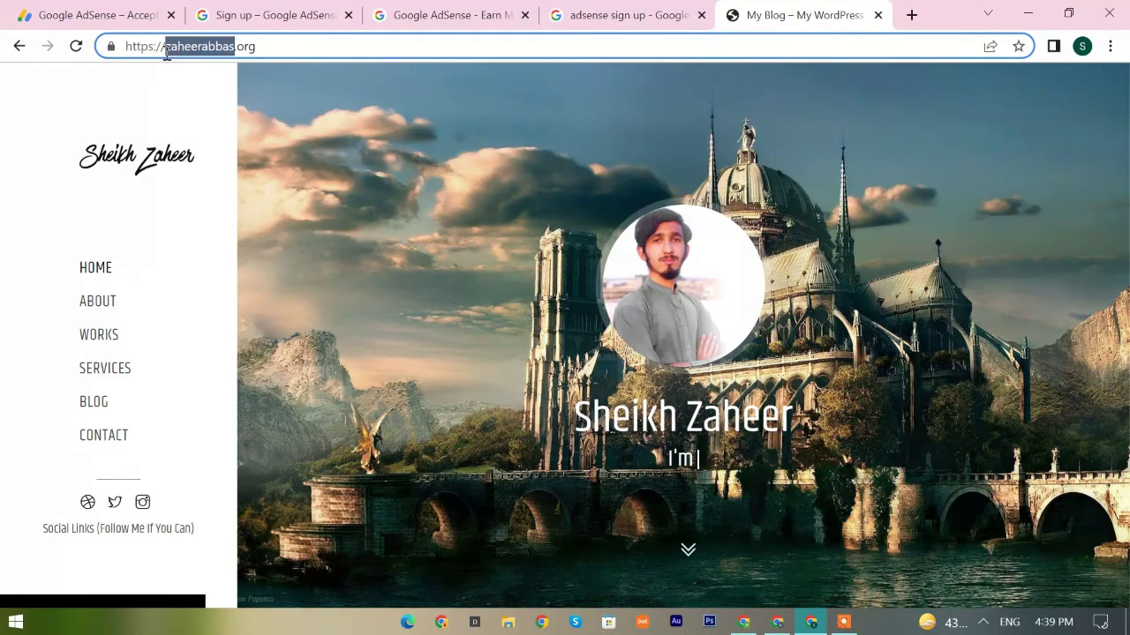
left_click(236, 48)
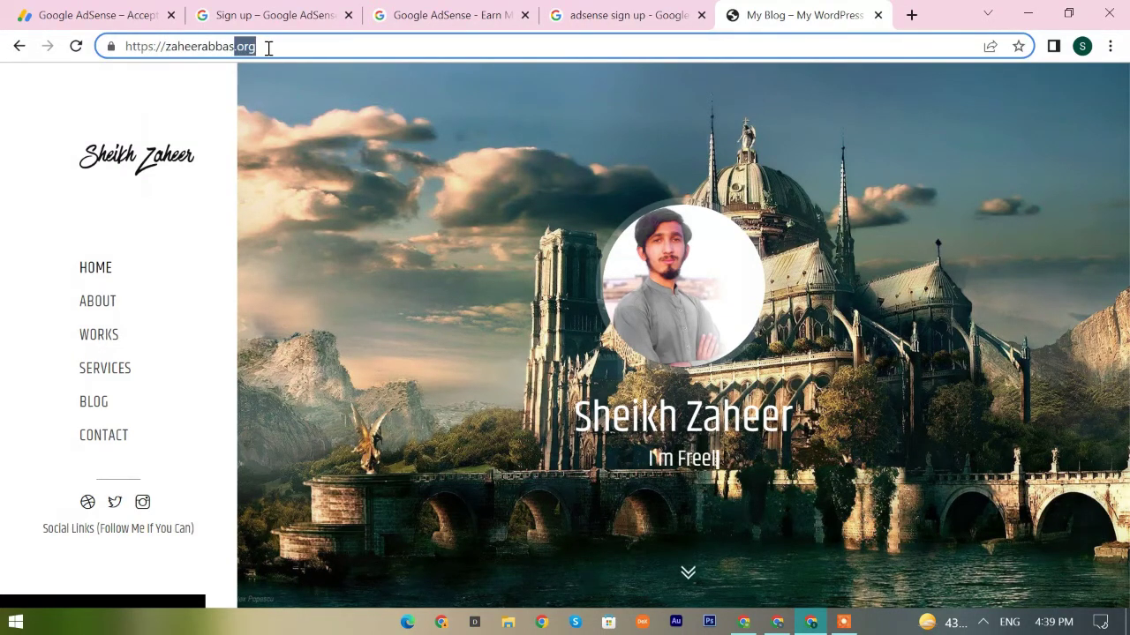
left_click(248, 47)
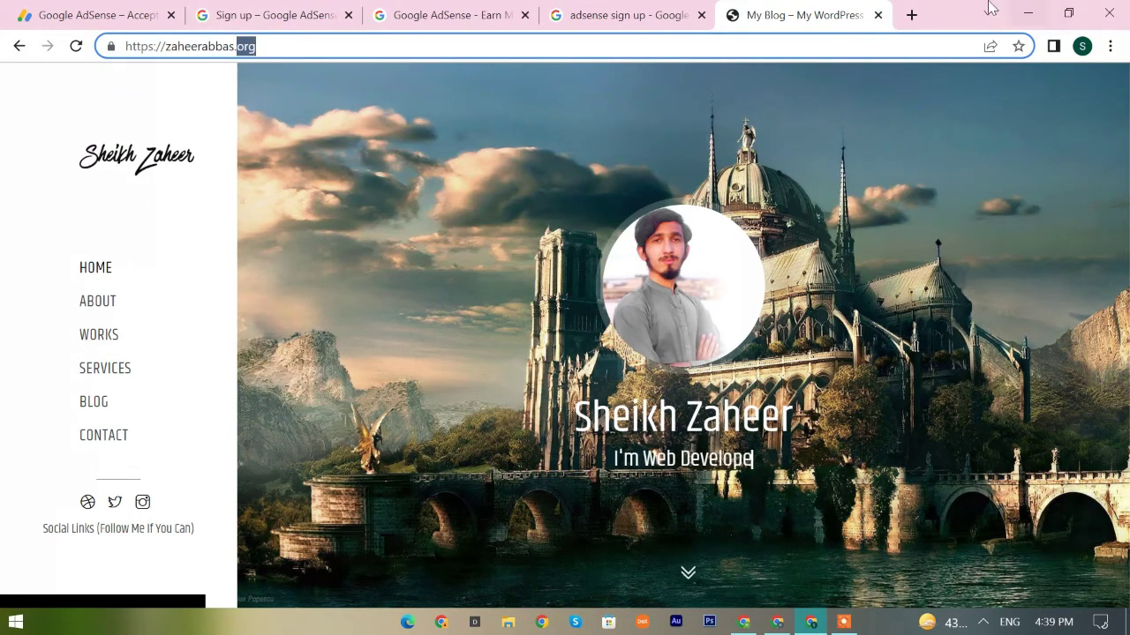
left_click(910, 15)
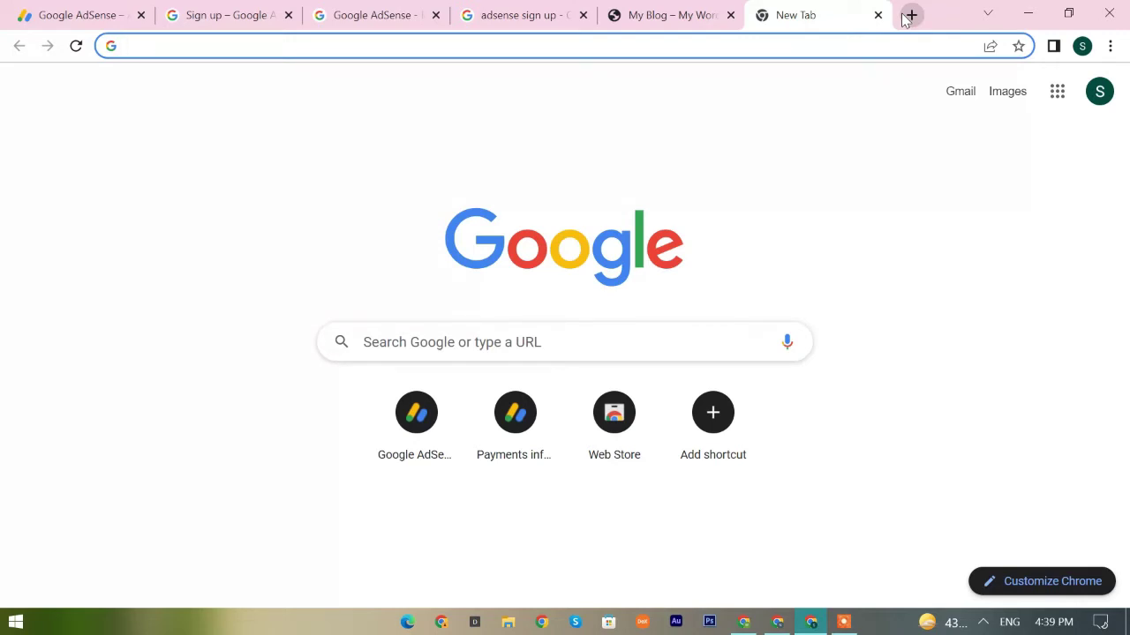
- Search for 'wki' and open the Wikipedia portal at wikipedia.org
type("wki")
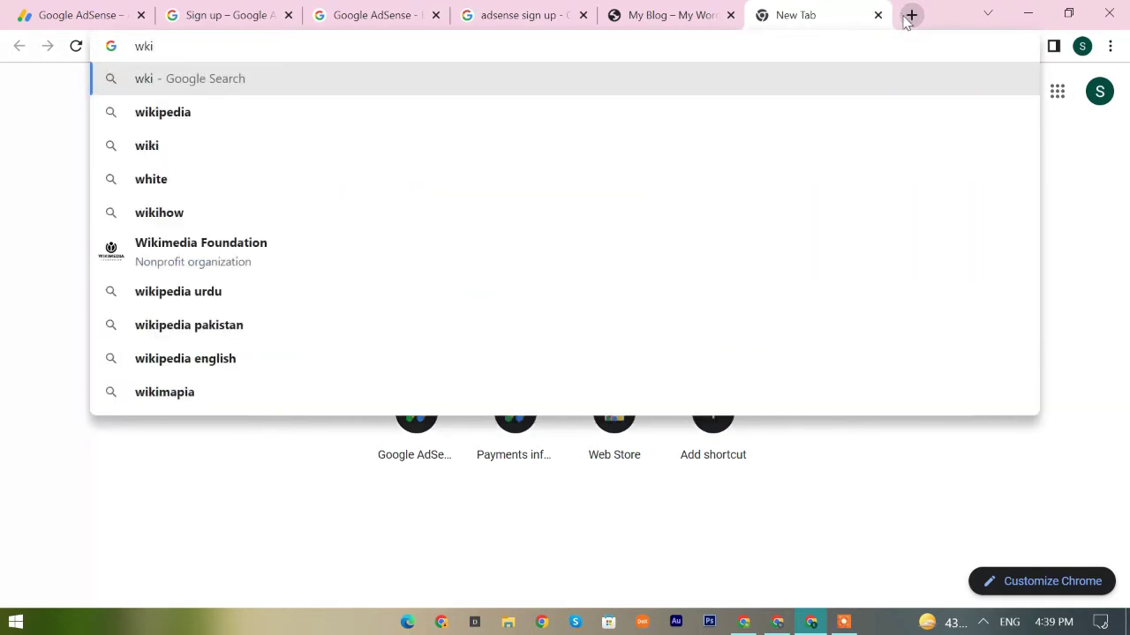
key("Down")
key("Return")
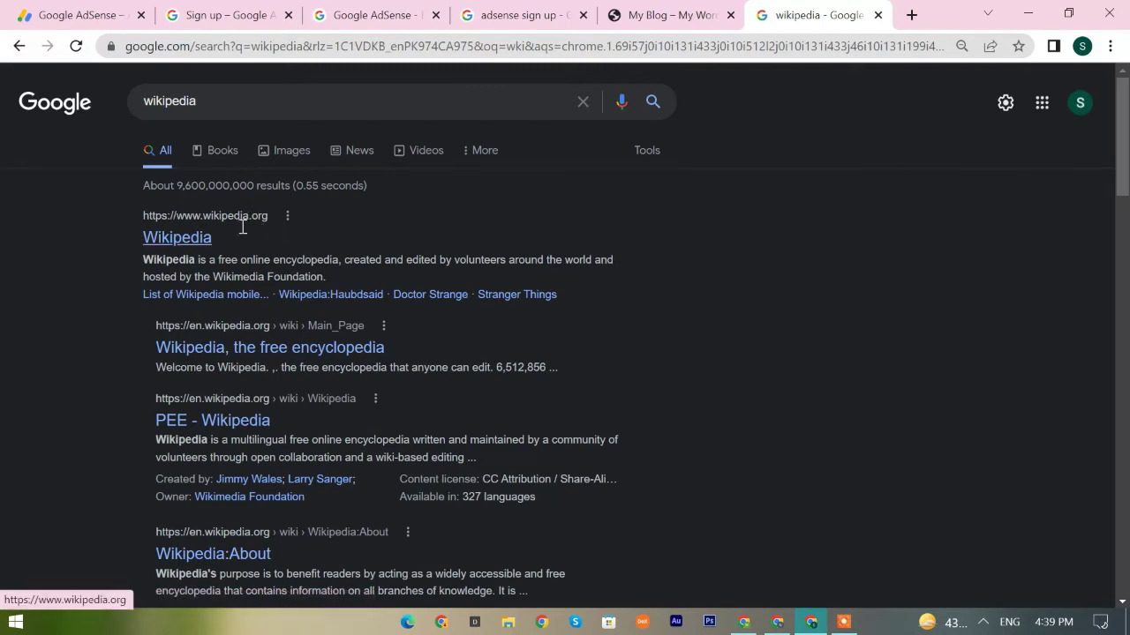
left_click(174, 240)
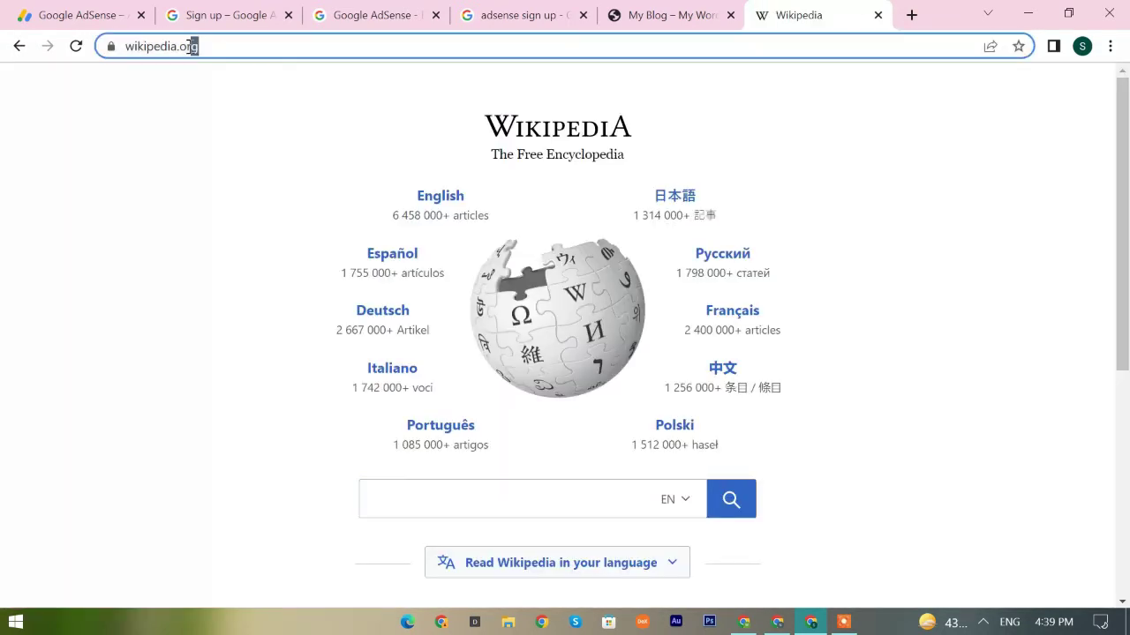
left_click_drag(190, 46, 180, 46)
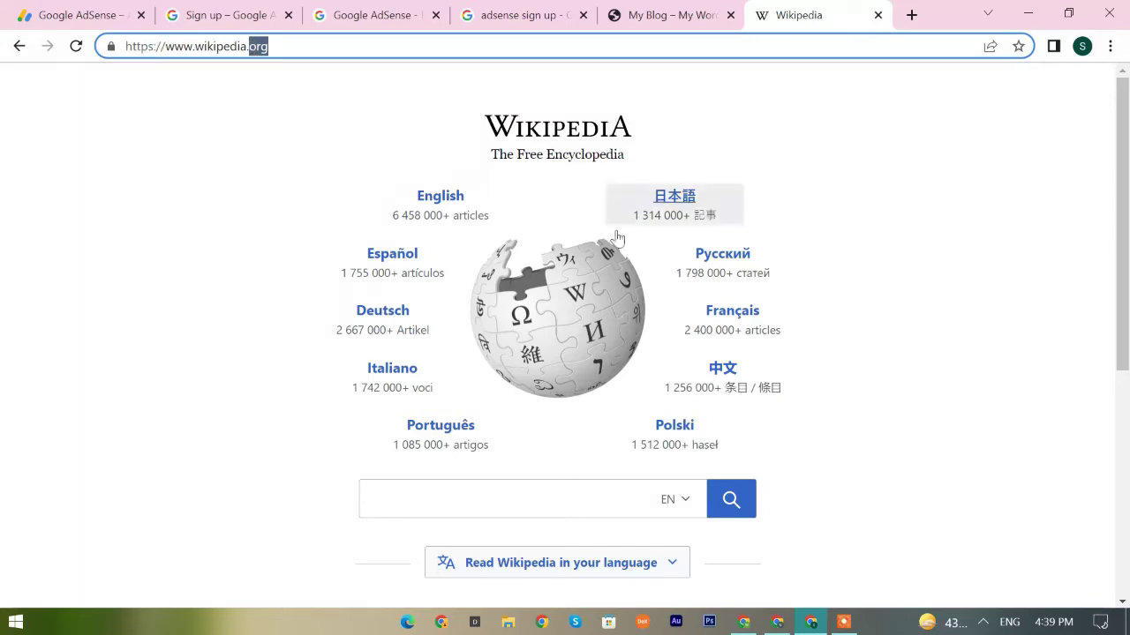
scroll(612, 290, "down", 5)
scroll(680, 308, "up", 5)
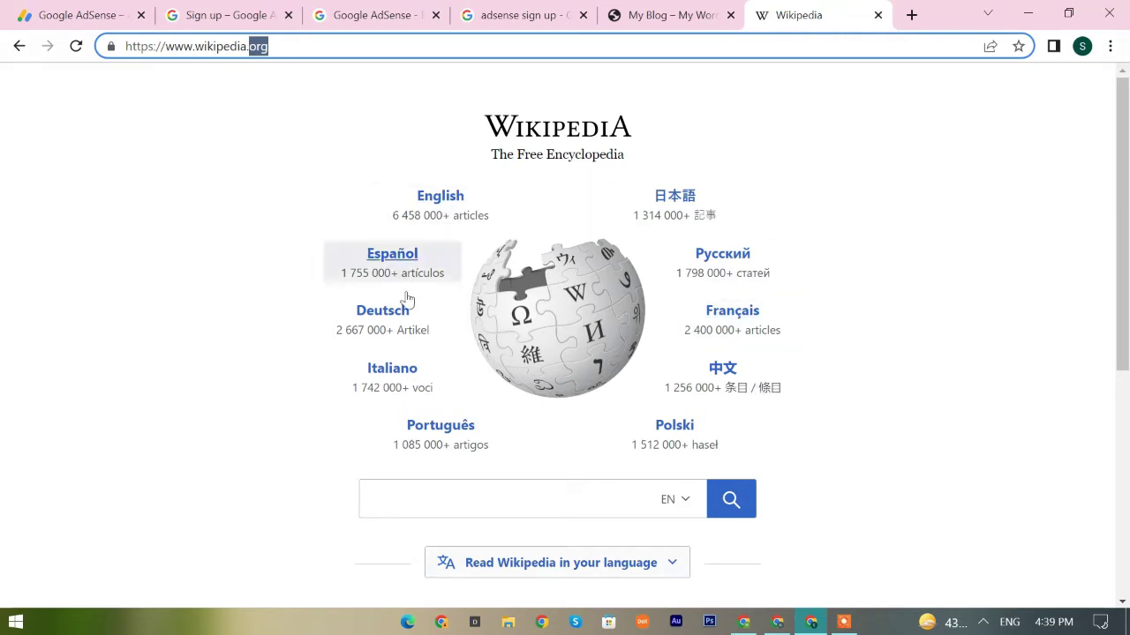
- Inspect the English edition's article count and .org address, then scroll to the sister projects
left_click_drag(396, 201, 445, 215)
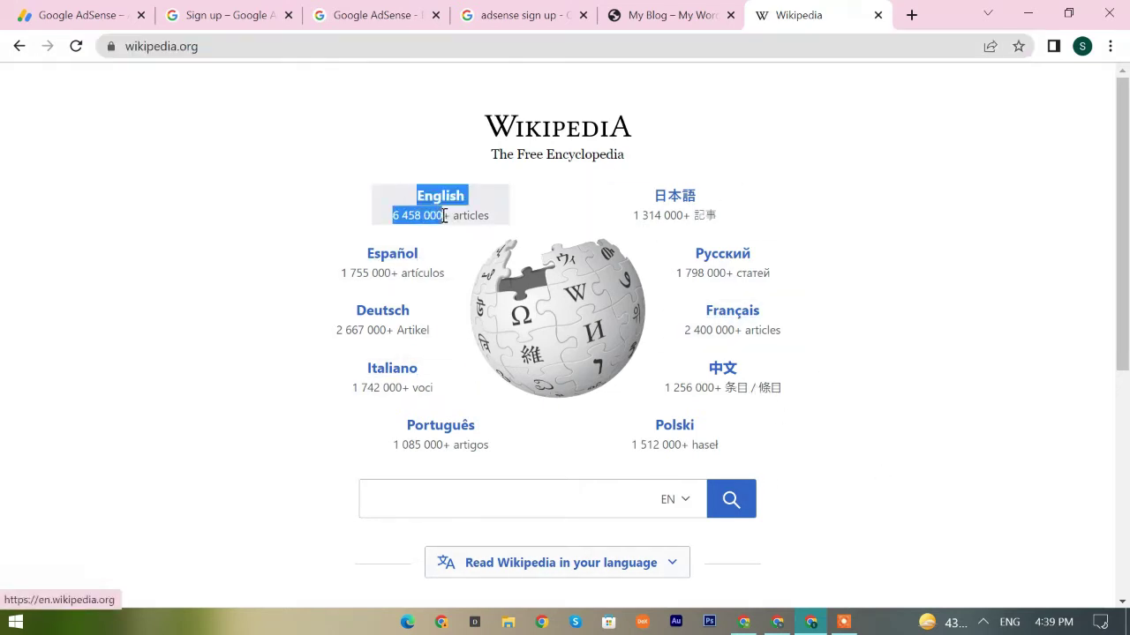
left_click(334, 203)
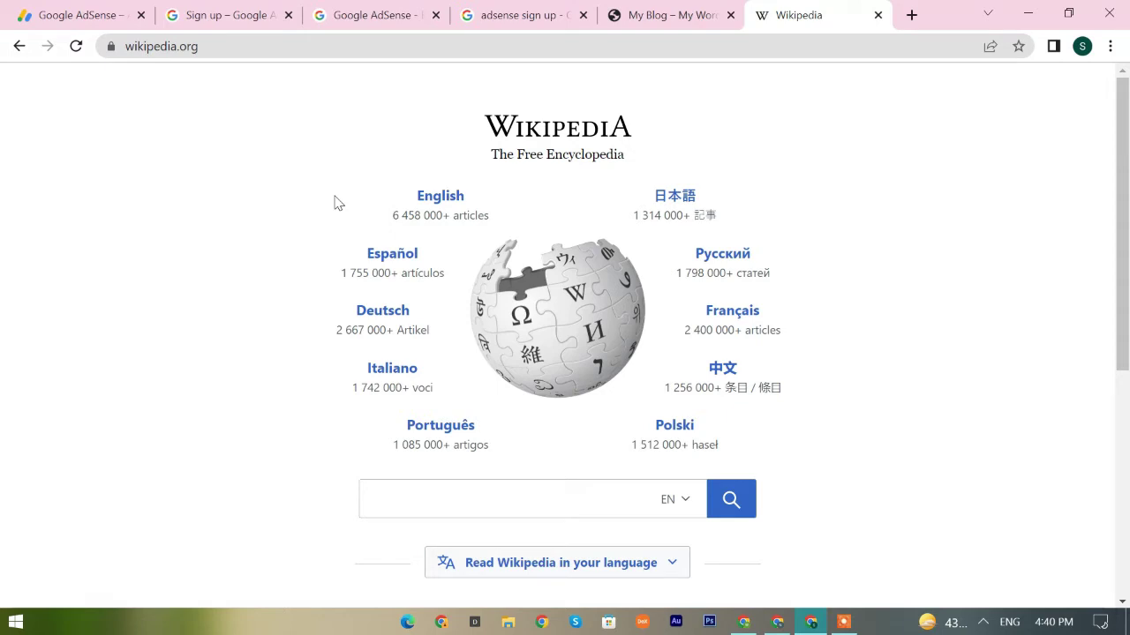
left_click_drag(361, 220, 494, 212)
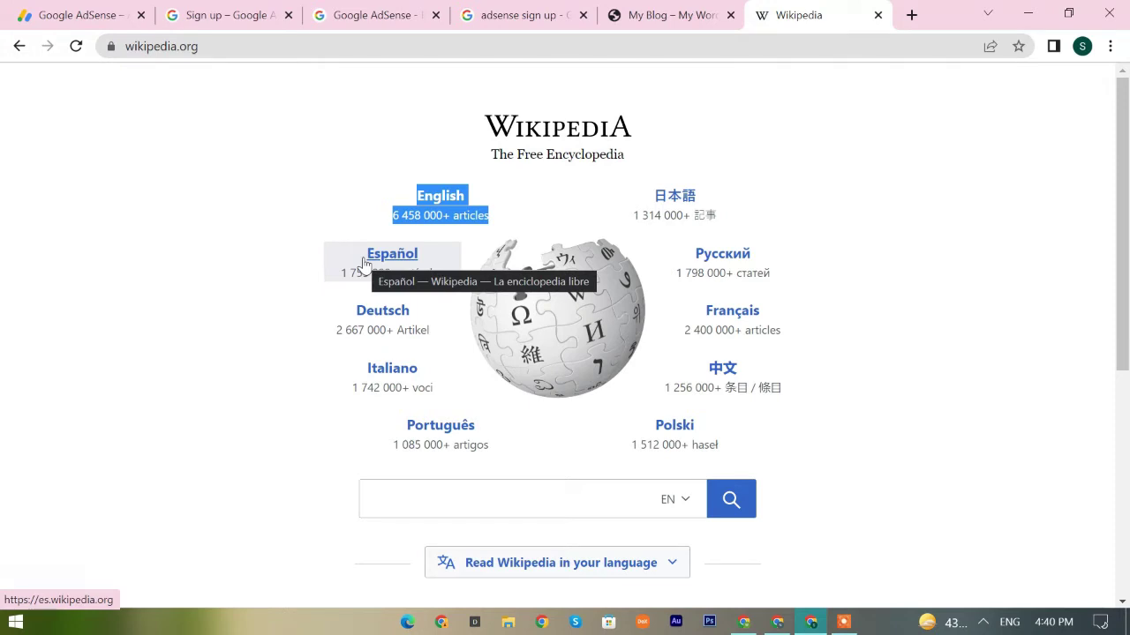
left_click(220, 55)
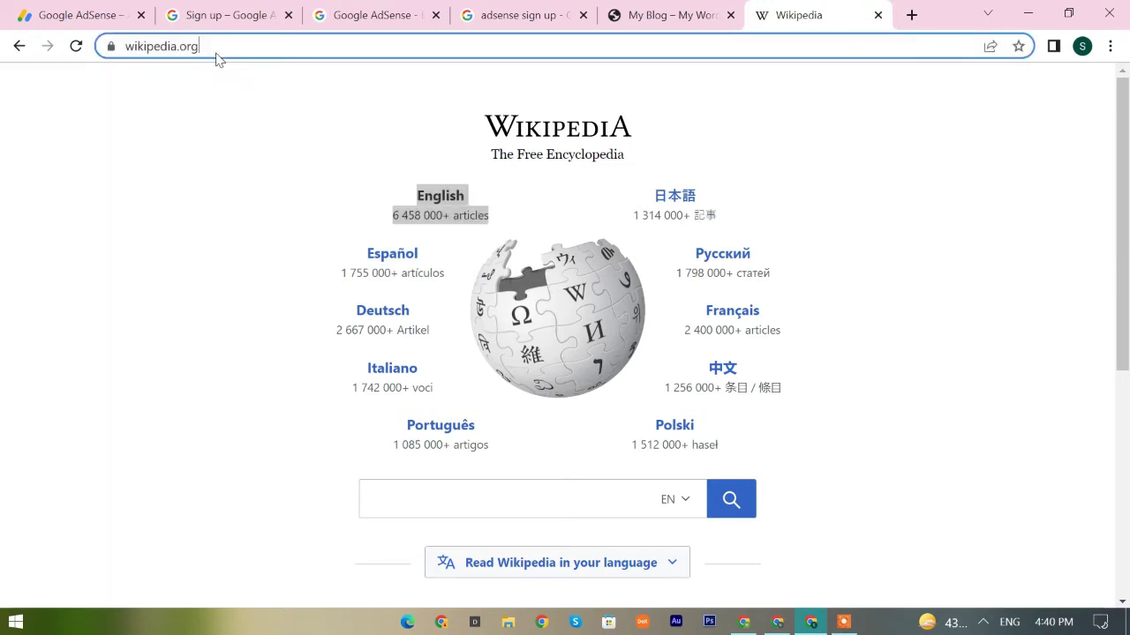
left_click_drag(195, 57, 186, 62)
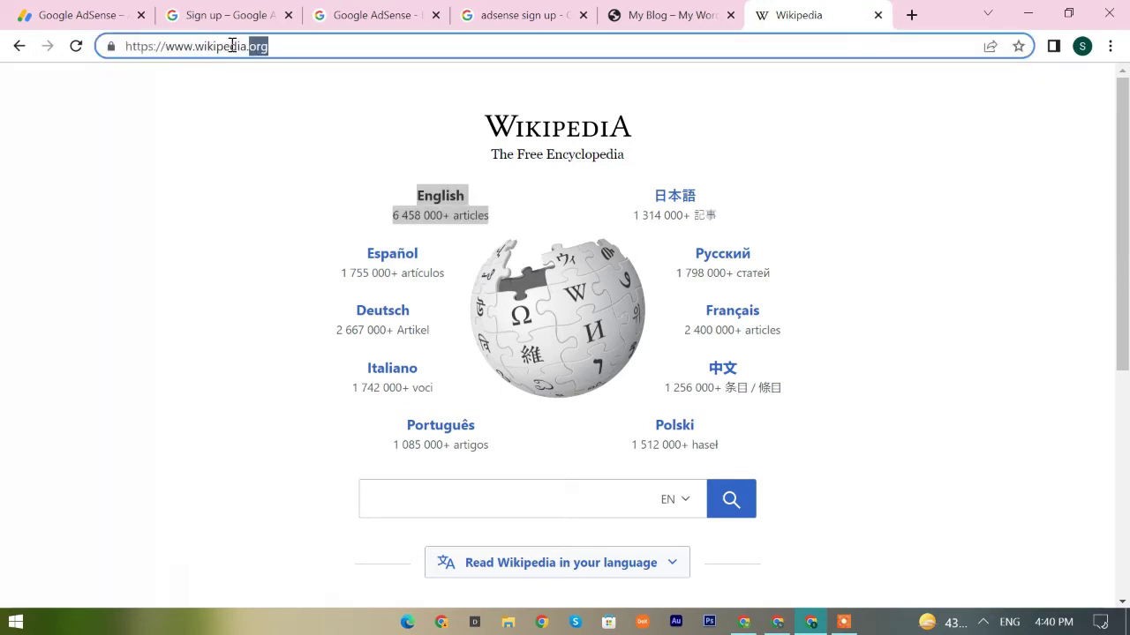
left_click_drag(248, 46, 287, 49)
scroll(436, 238, "down", 2)
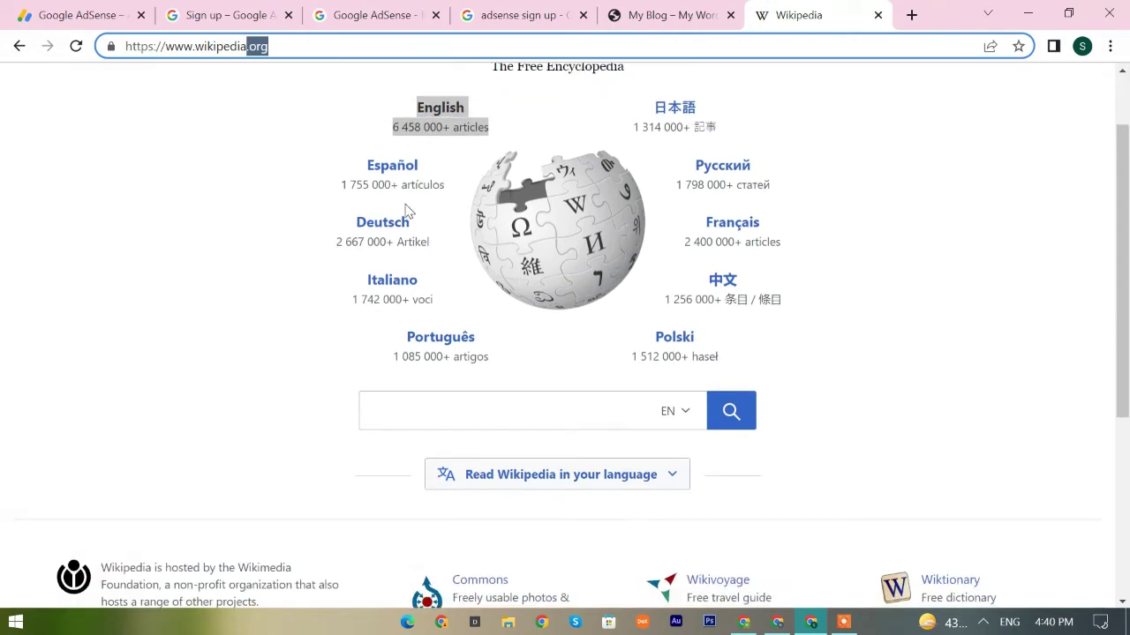
scroll(392, 204, "down", 3)
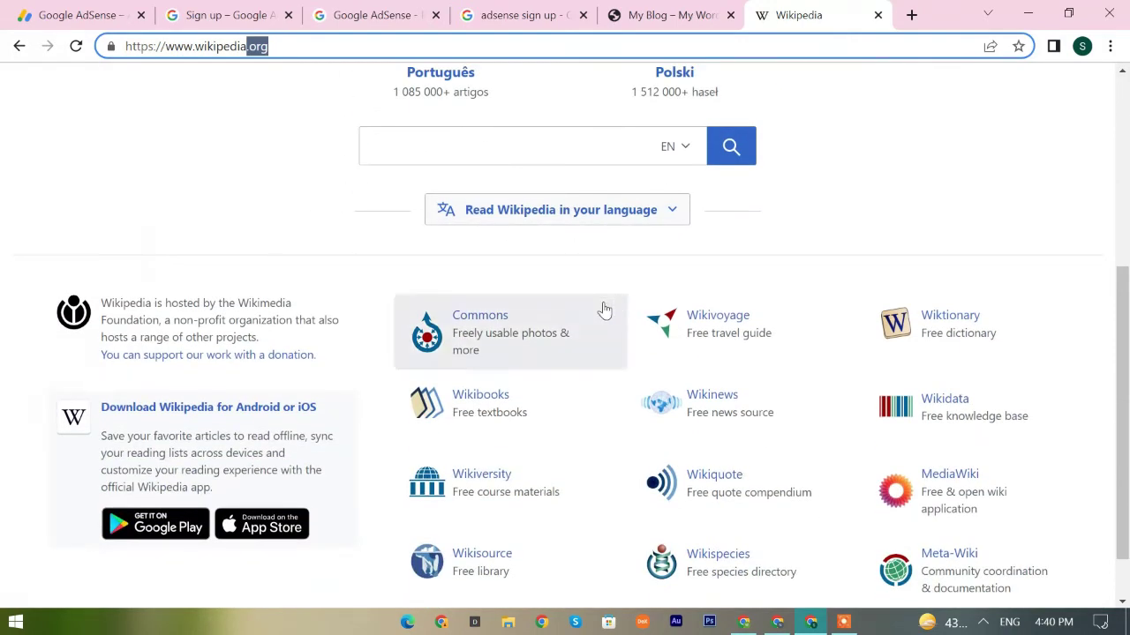
scroll(605, 308, "up", 3)
scroll(600, 308, "down", 4)
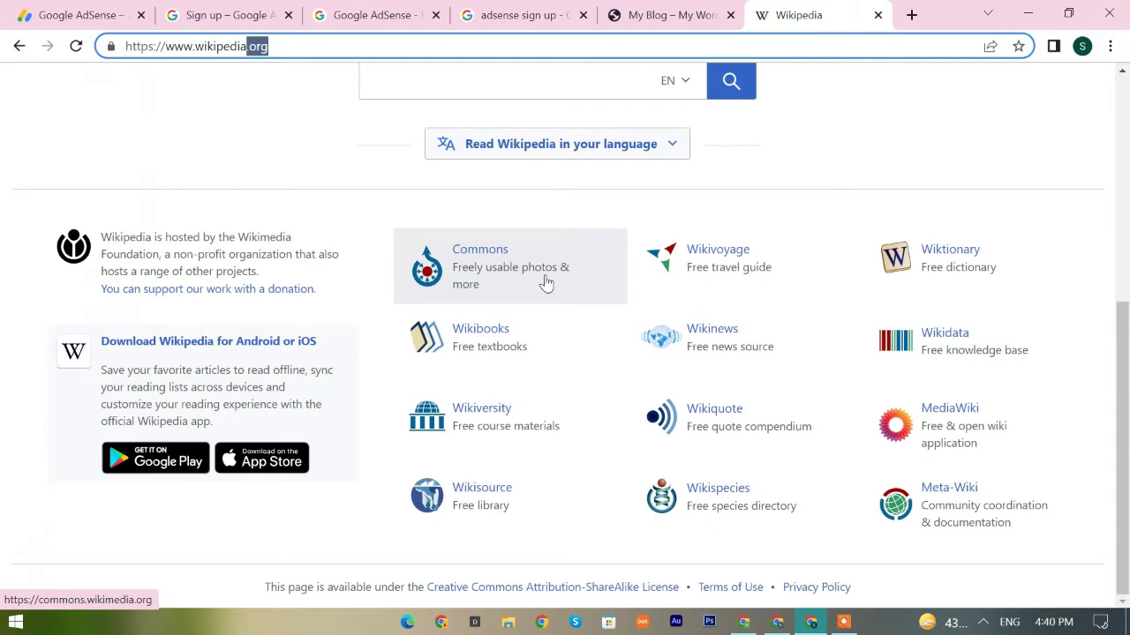
- Open and browse the Wikimedia Commons main page with its 83,743,655 media files
left_click(547, 281)
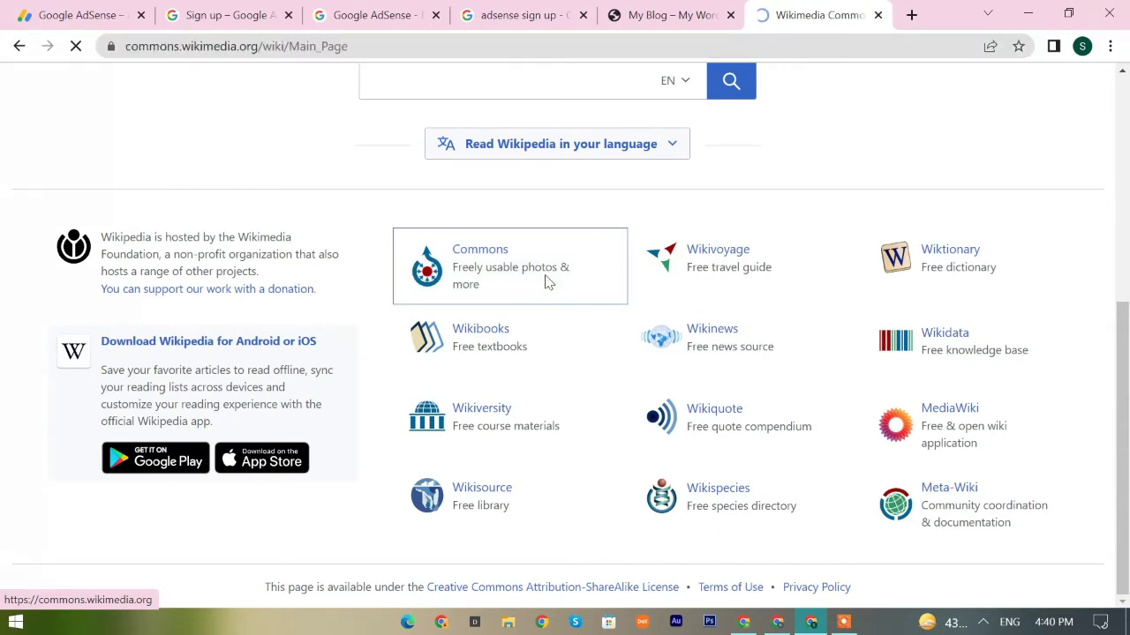
scroll(543, 281, "down", 10)
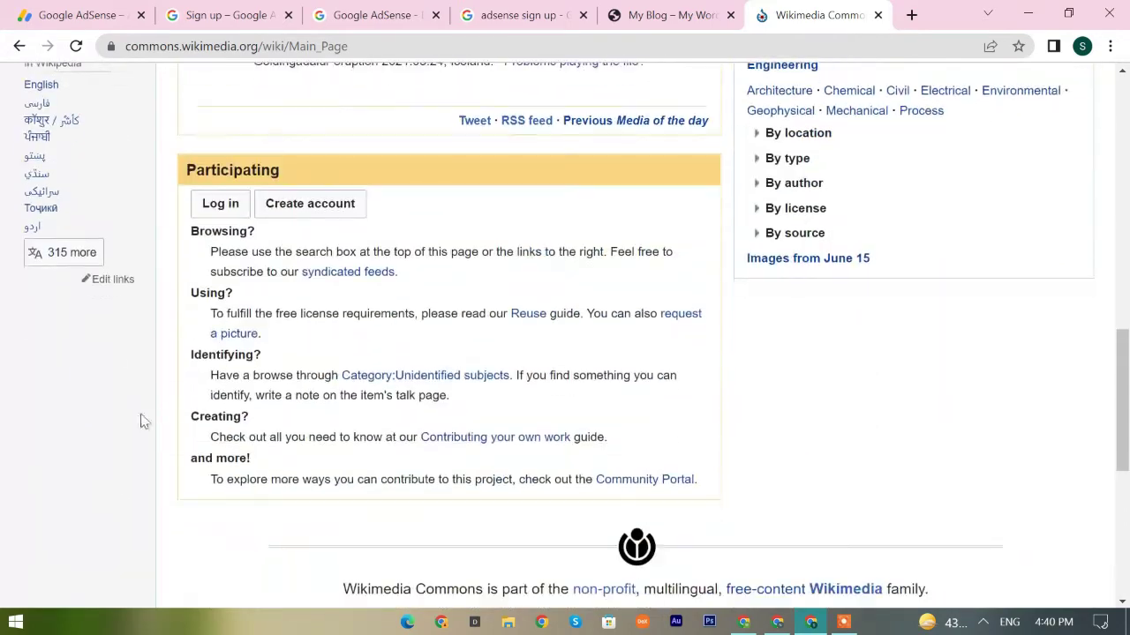
scroll(57, 297, "up", 12)
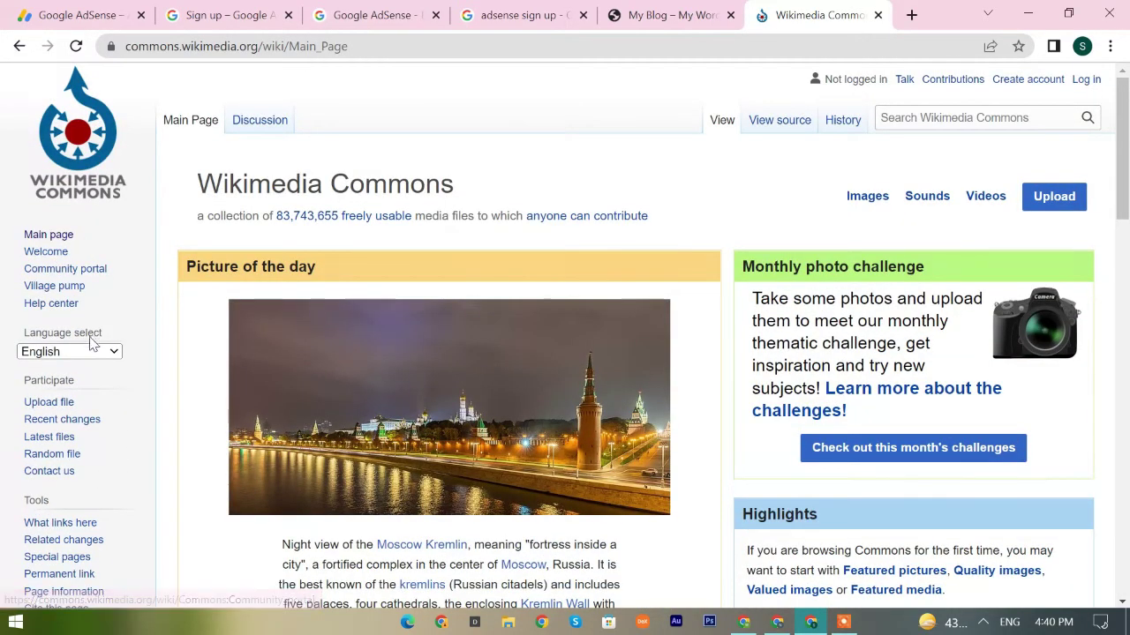
scroll(93, 415, "down", 1)
scroll(92, 419, "down", 1)
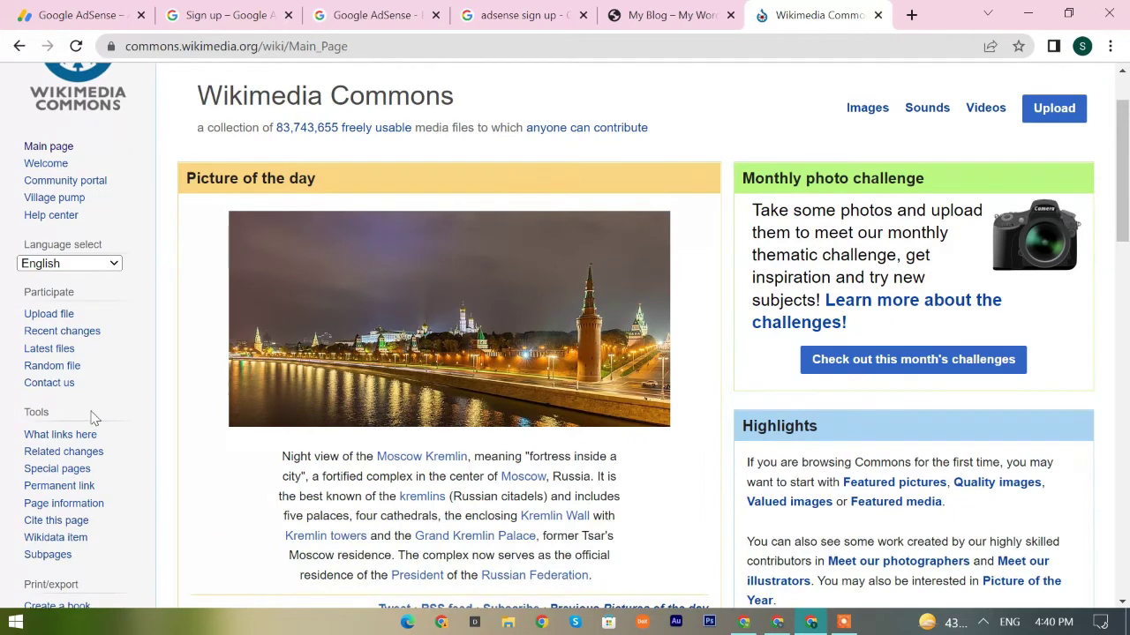
- Search for 'wikipedia' from the address bar
left_click(410, 54)
type("wik")
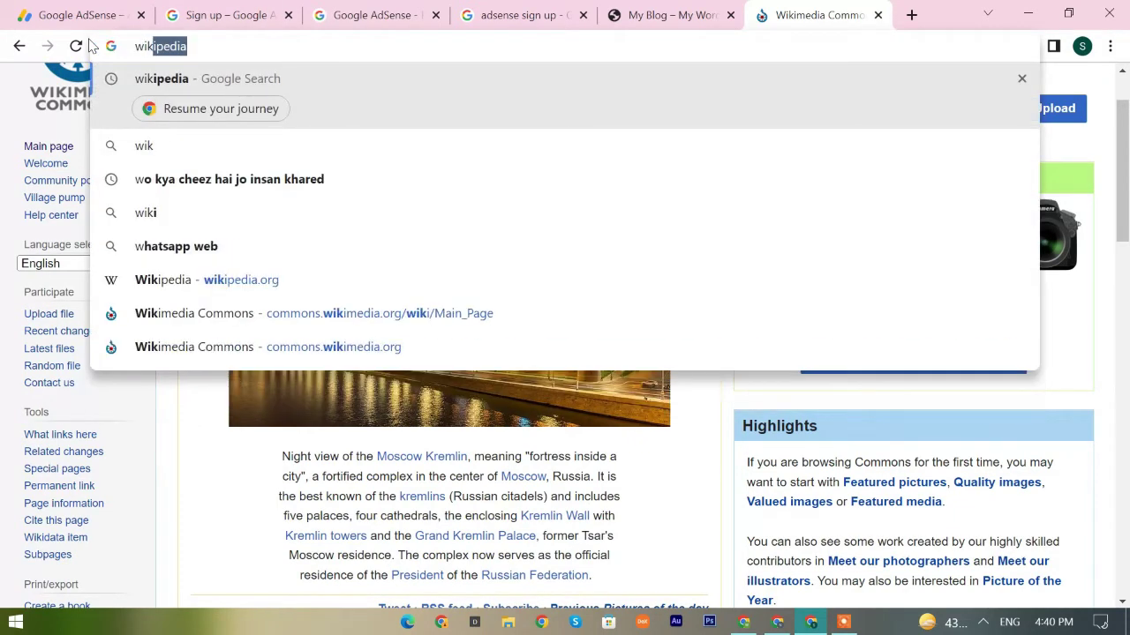
type("ip")
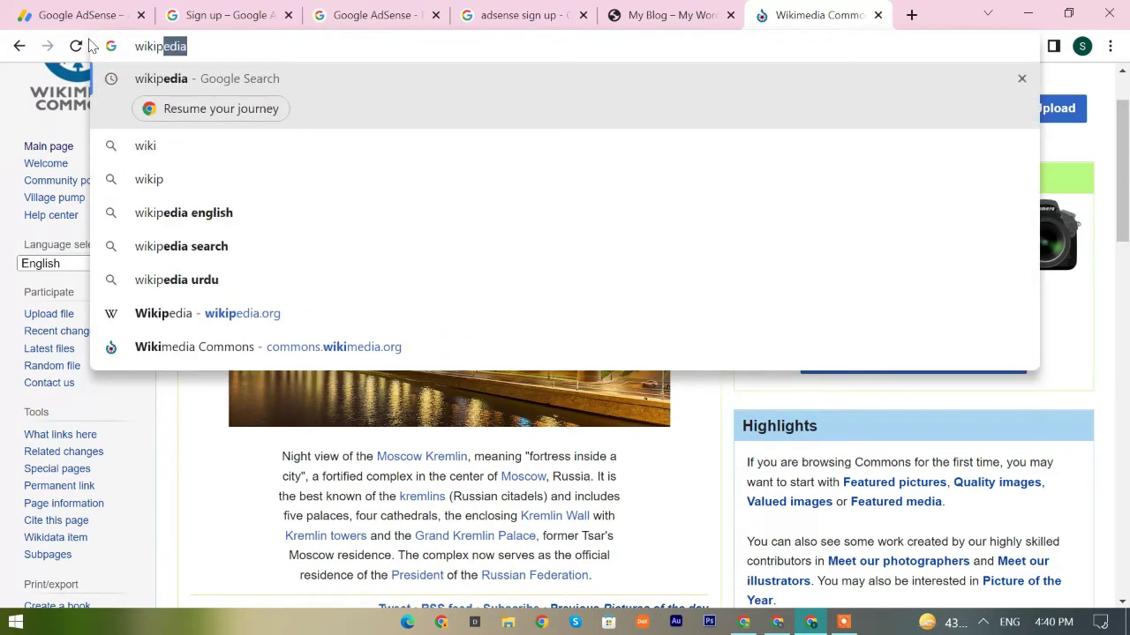
type("edia")
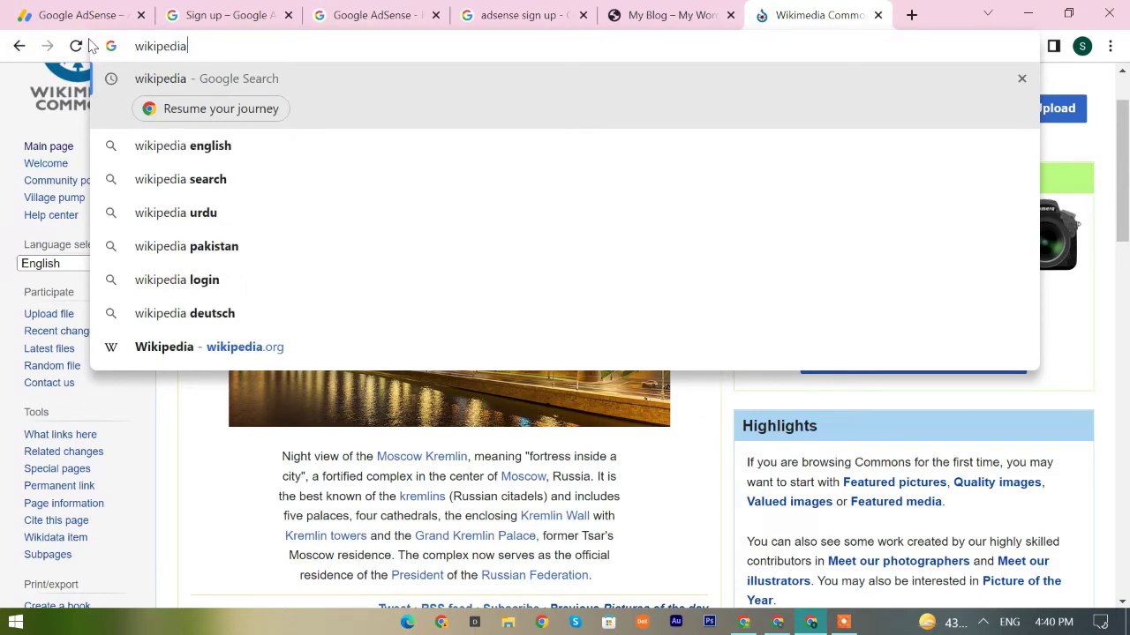
key("Return")
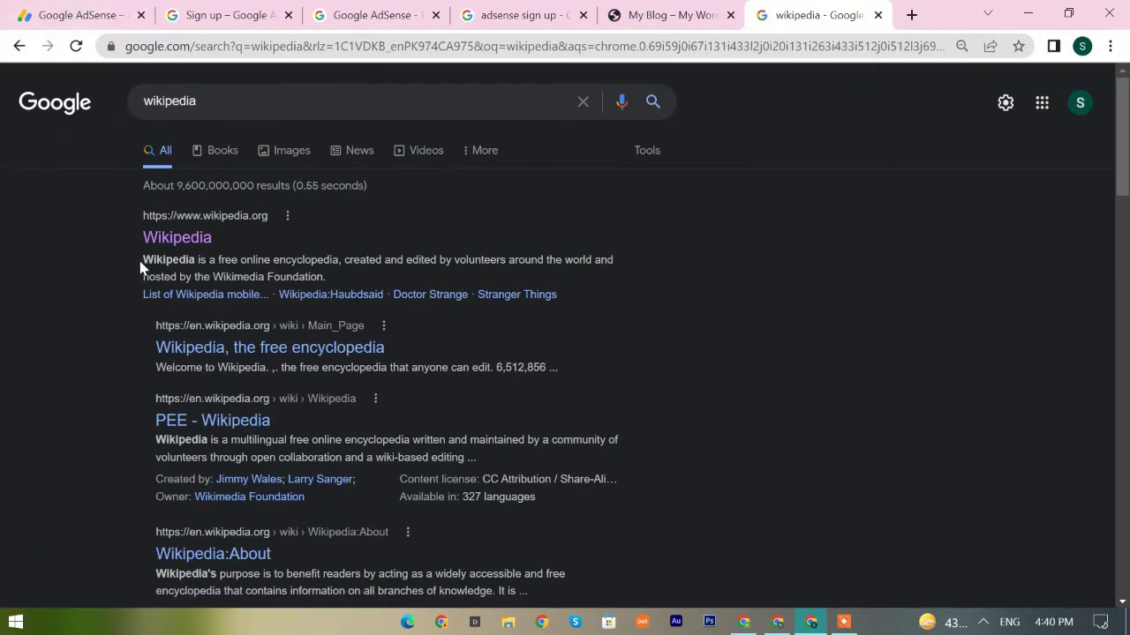
- Search Google for 'wikipedia donation' and open the Donate to Wikipedia page
left_click(246, 106)
type("don")
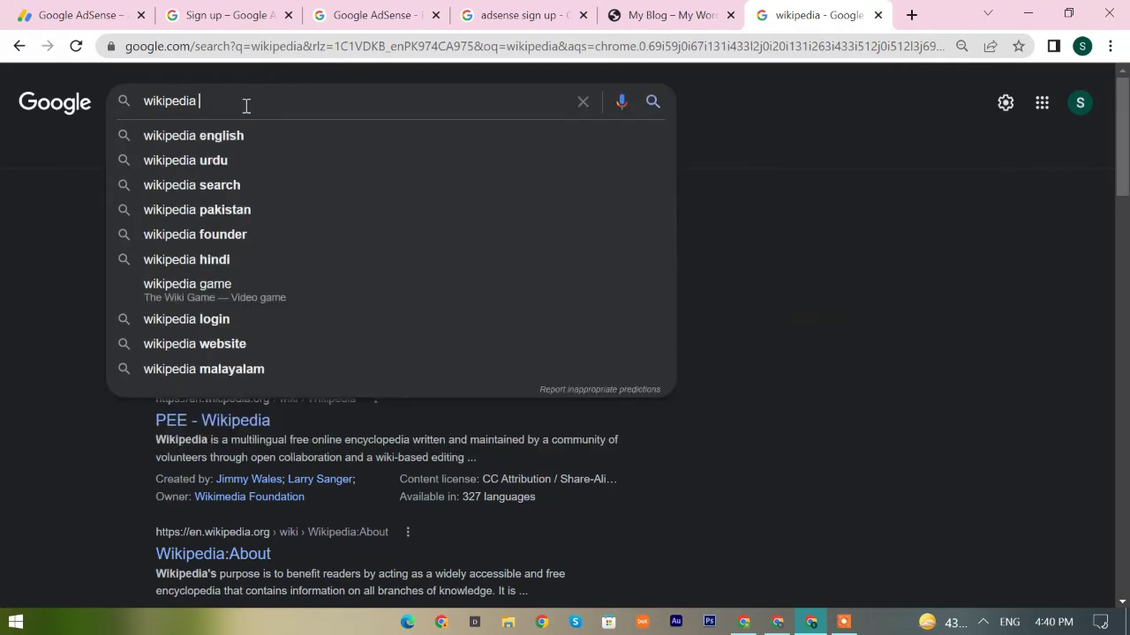
type("ation")
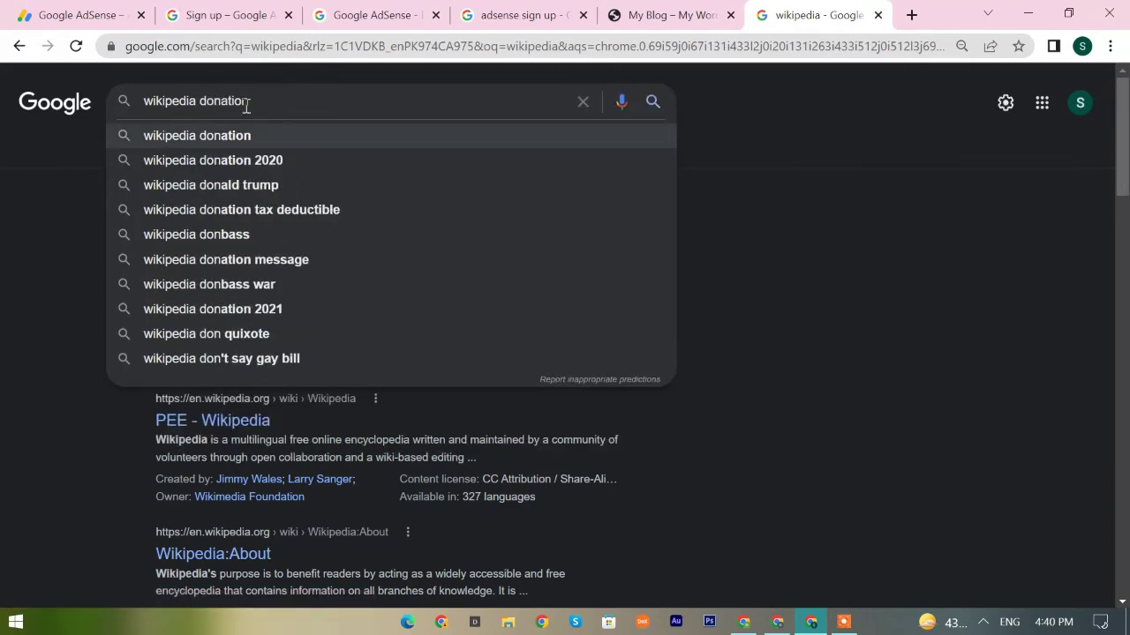
key("Return")
scroll(250, 312, "down", 5)
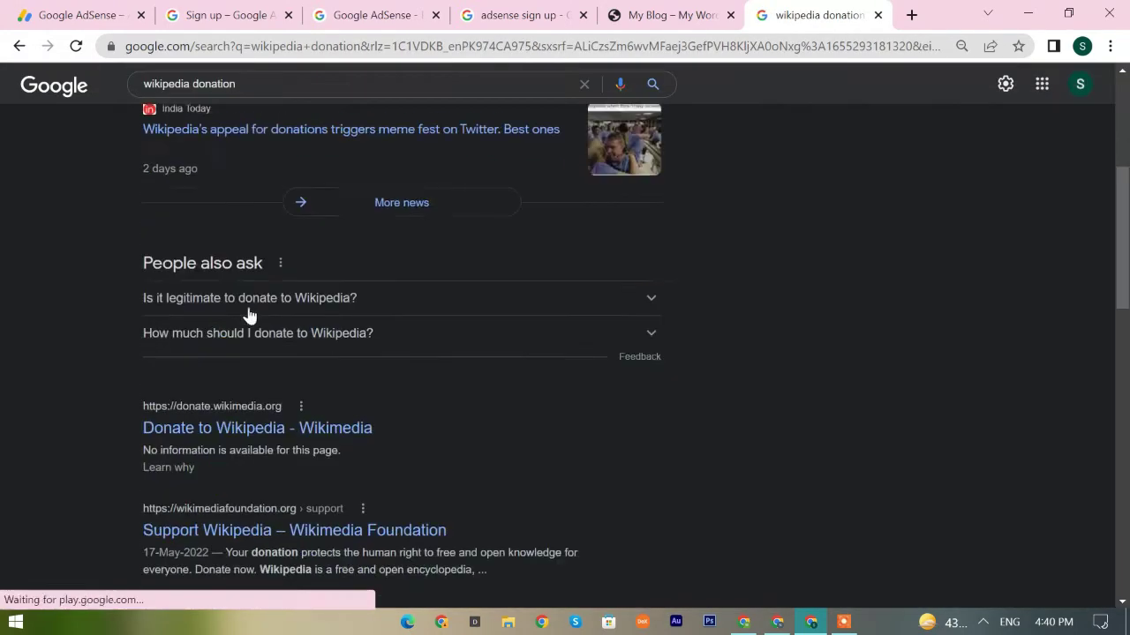
left_click(265, 336)
left_click_drag(139, 320, 401, 349)
scroll(424, 184, "down", 3)
scroll(681, 400, "up", 3)
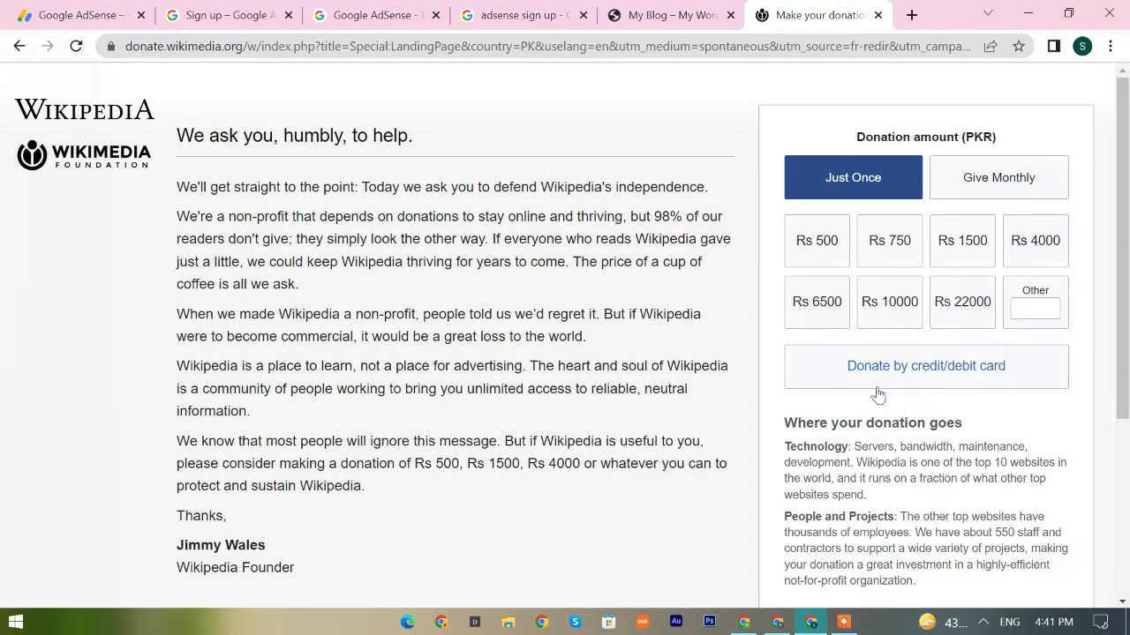
- Choose a Rs 22000 donation, cover the Rs 880 fee, and proceed with credit/debit card
left_click(958, 309)
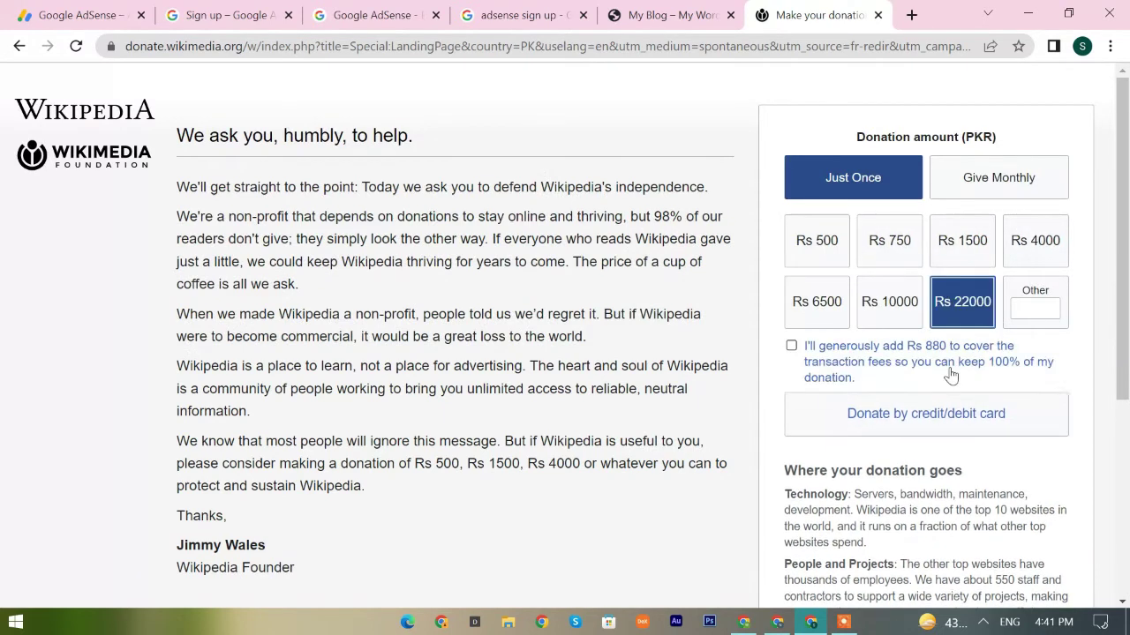
left_click(790, 347)
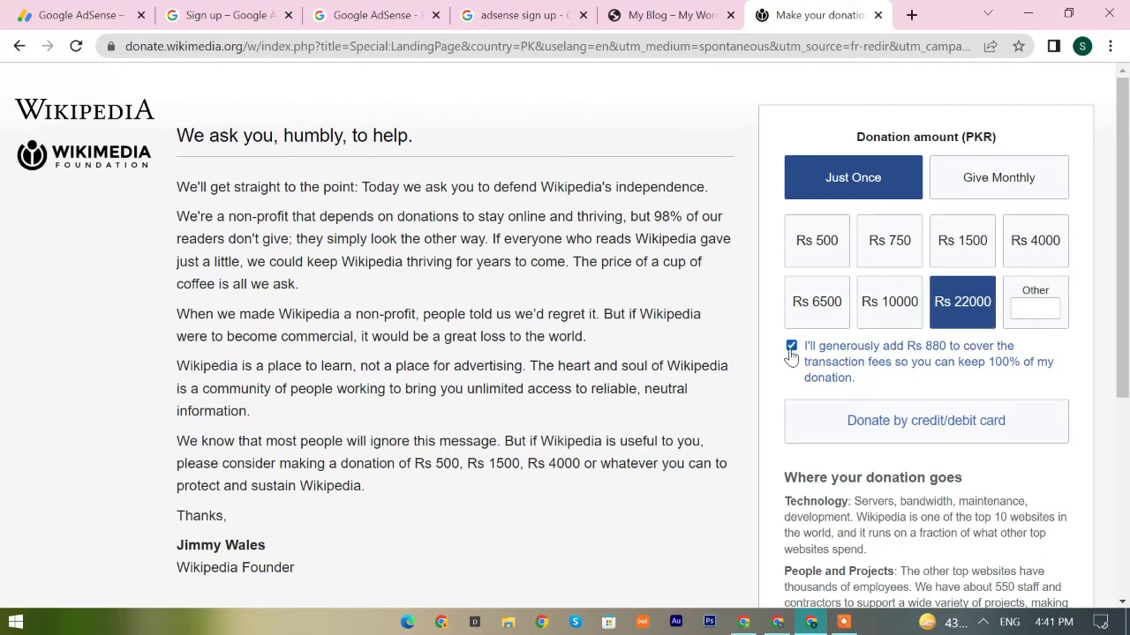
left_click(895, 428)
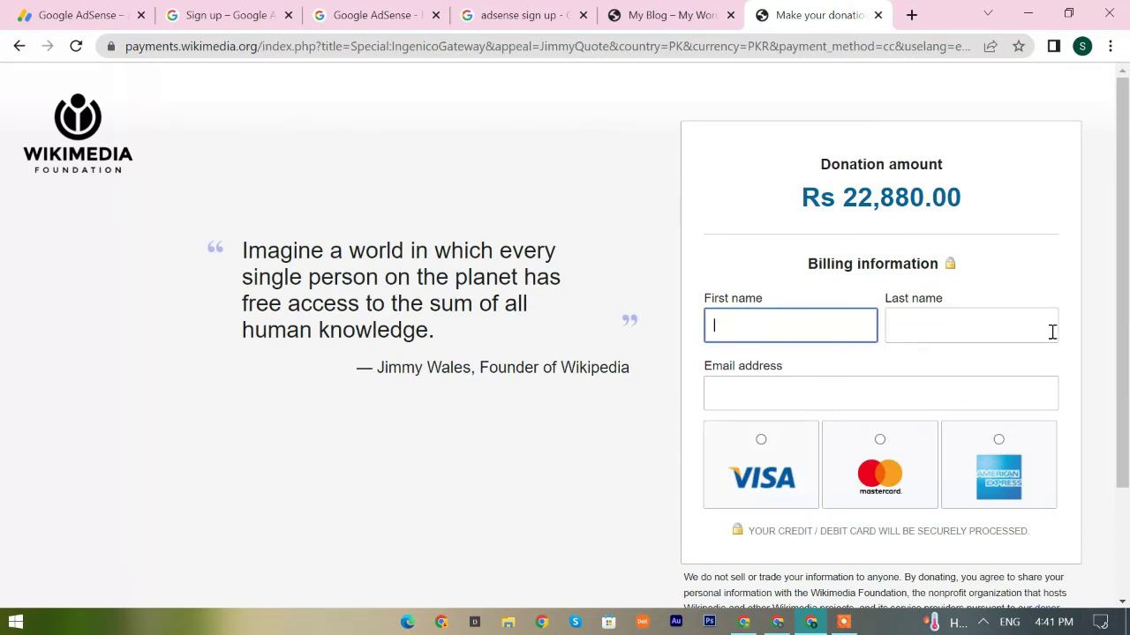
- Start the billing details form, then close the donation tab to return to the blog
left_click(786, 391)
scroll(816, 446, "down", 2)
left_click(825, 452)
scroll(794, 441, "up", 1)
left_click(770, 351)
scroll(817, 256, "up", 1)
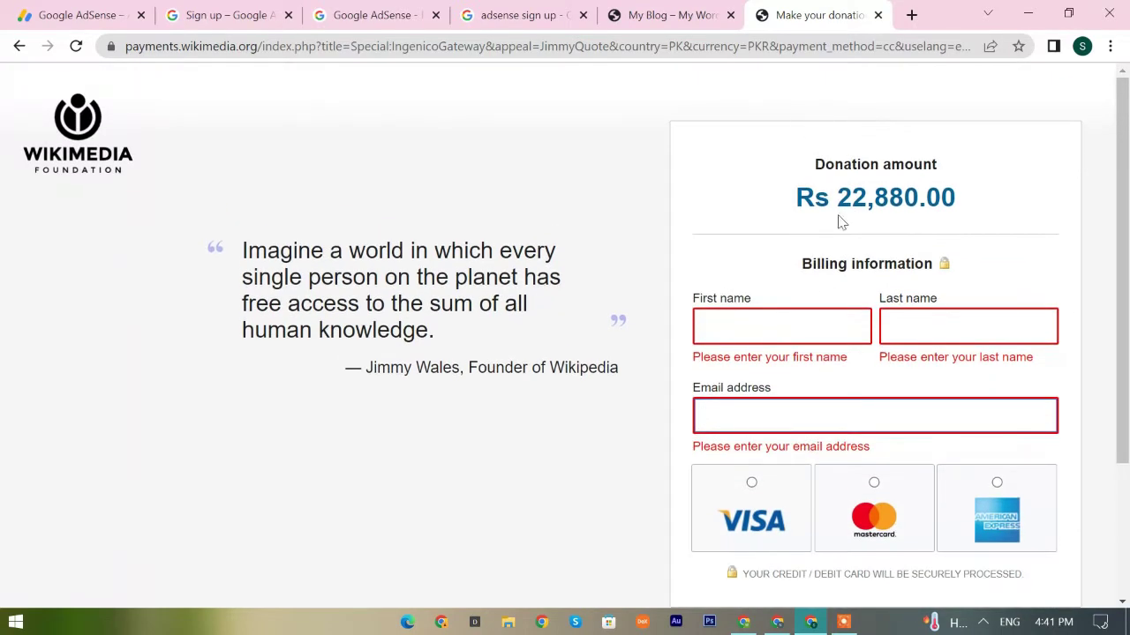
left_click(878, 15)
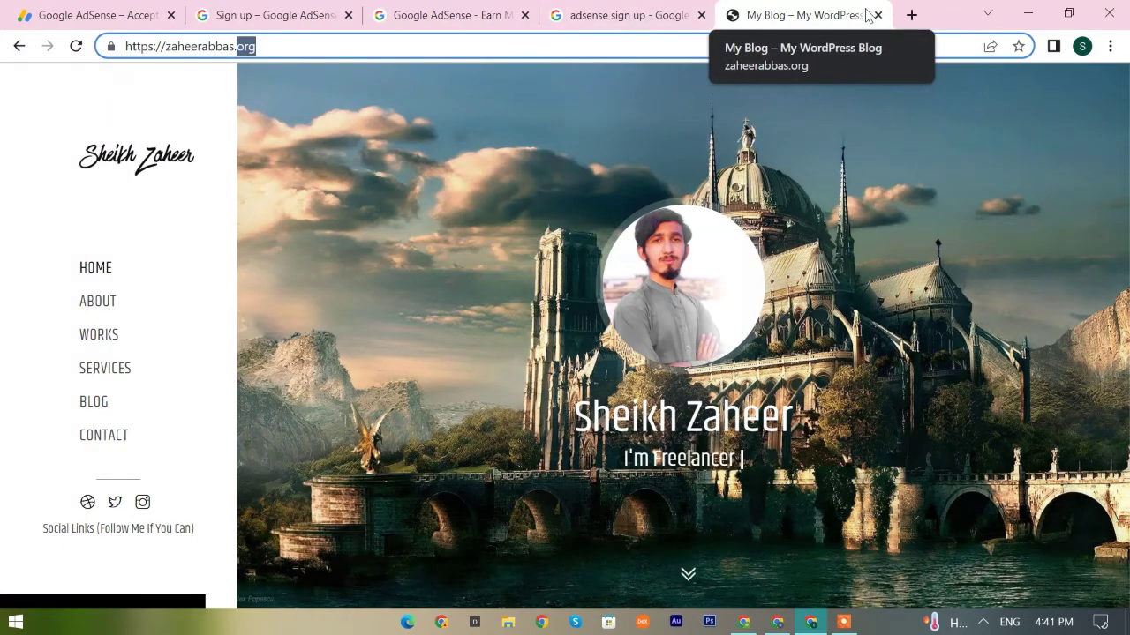
- Close the My Blog and 'adsense sign up' tabs, leaving a fresh Google new tab
left_click(878, 15)
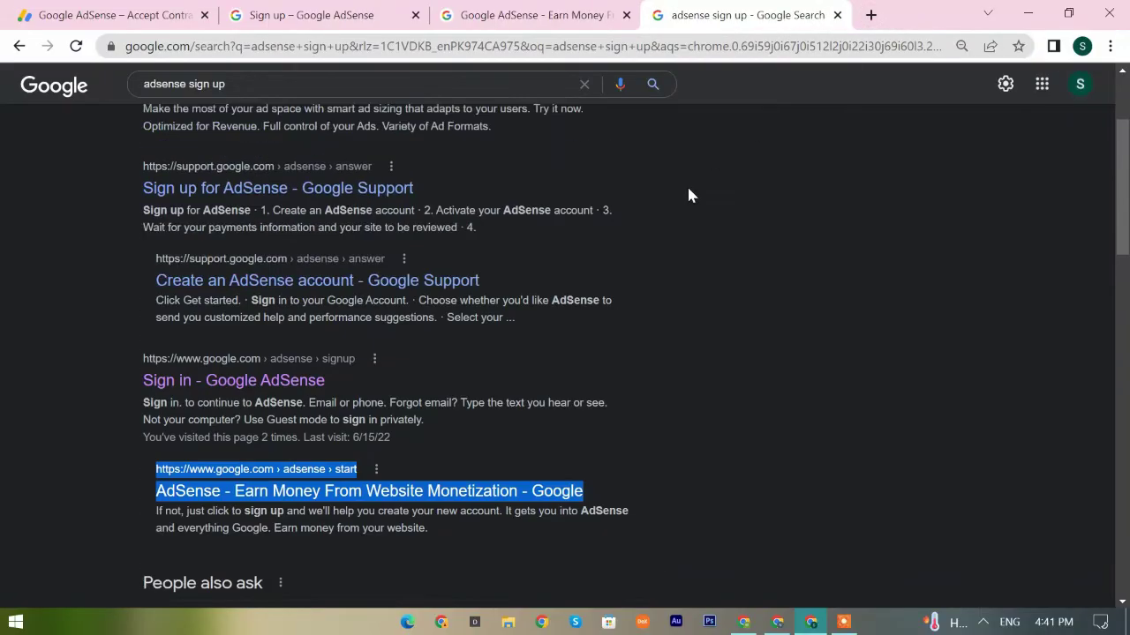
scroll(689, 195, "up", 3)
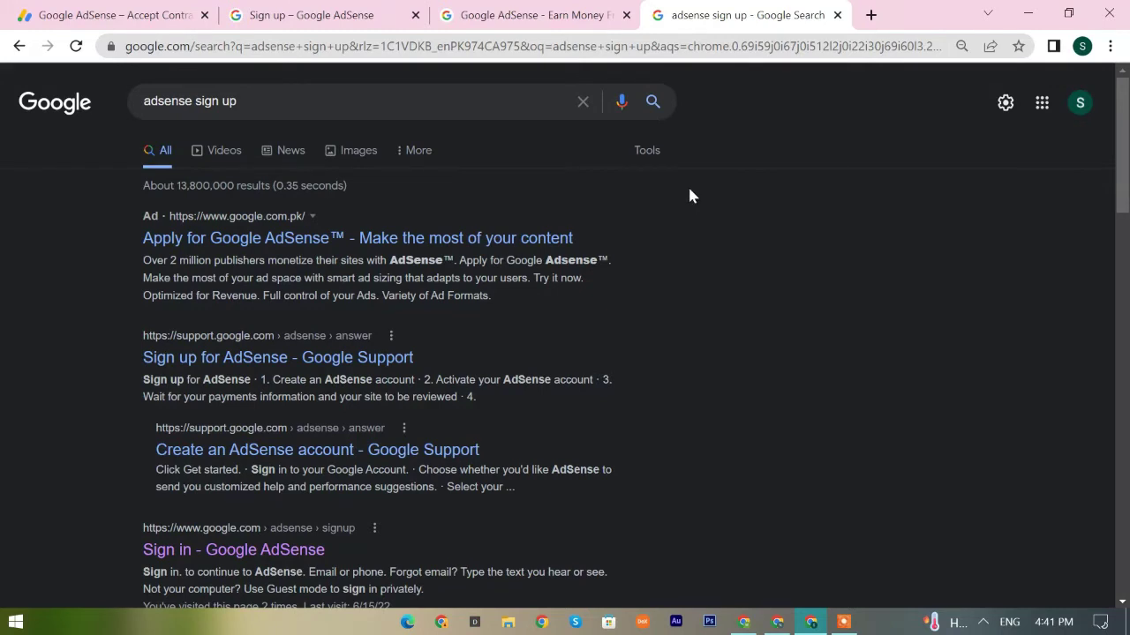
left_click(870, 16)
left_click(703, 26)
key("ctrl+Tab")
left_click(702, 15)
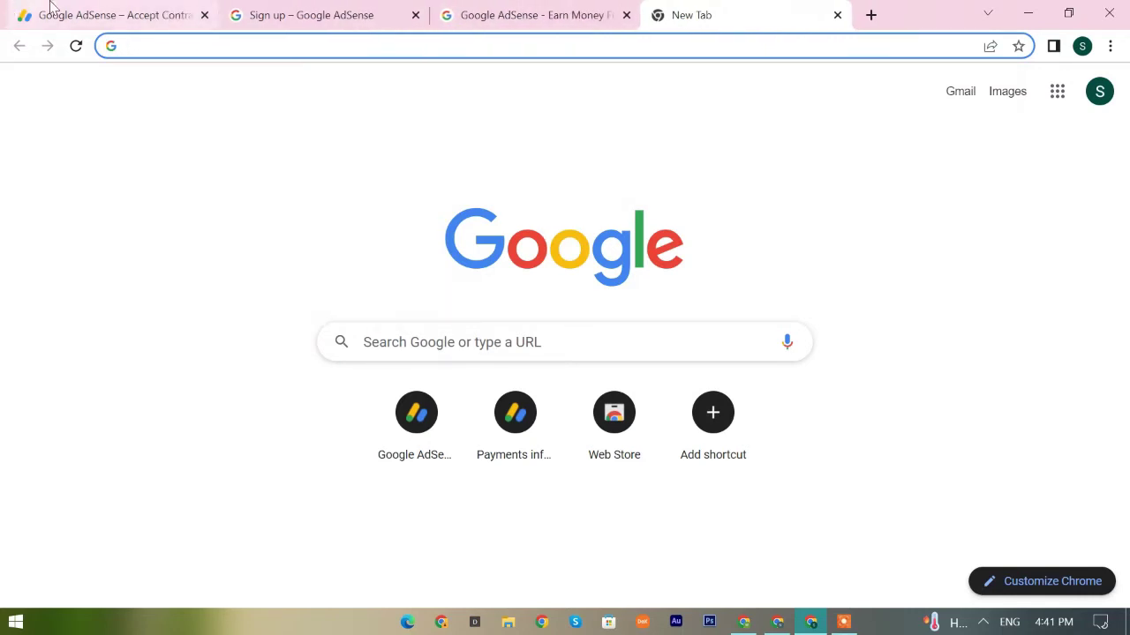
- Look over the AdSense contract, sign up and Earn Money tabs before returning to the new tab
left_click(35, 10)
left_click(311, 12)
left_click(512, 10)
left_click(697, 10)
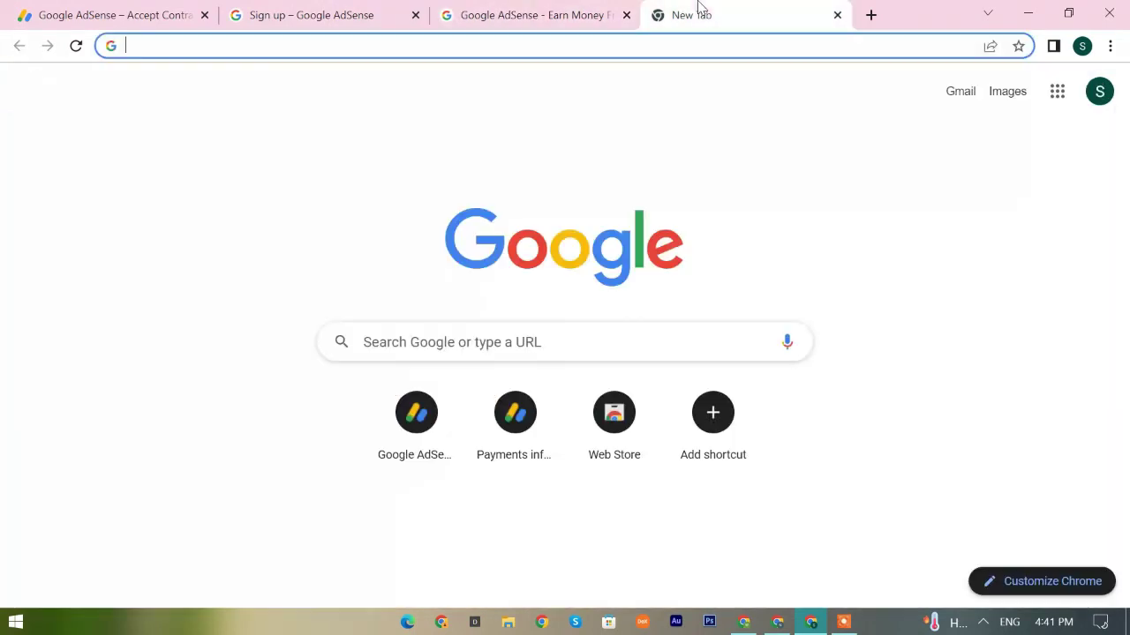
- Search Google for 'media .net' and view its results and knowledge panel
left_click(356, 46)
type(".net")
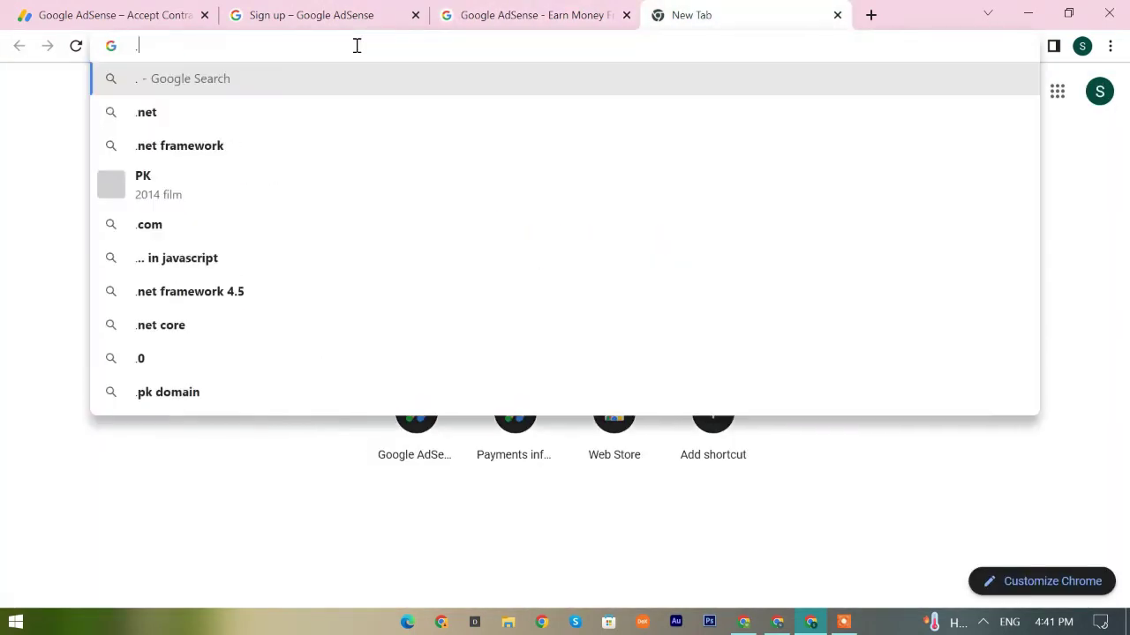
key("BackSpace")
key("BackSpace")
key("BackSpace")
key("BackSpace")
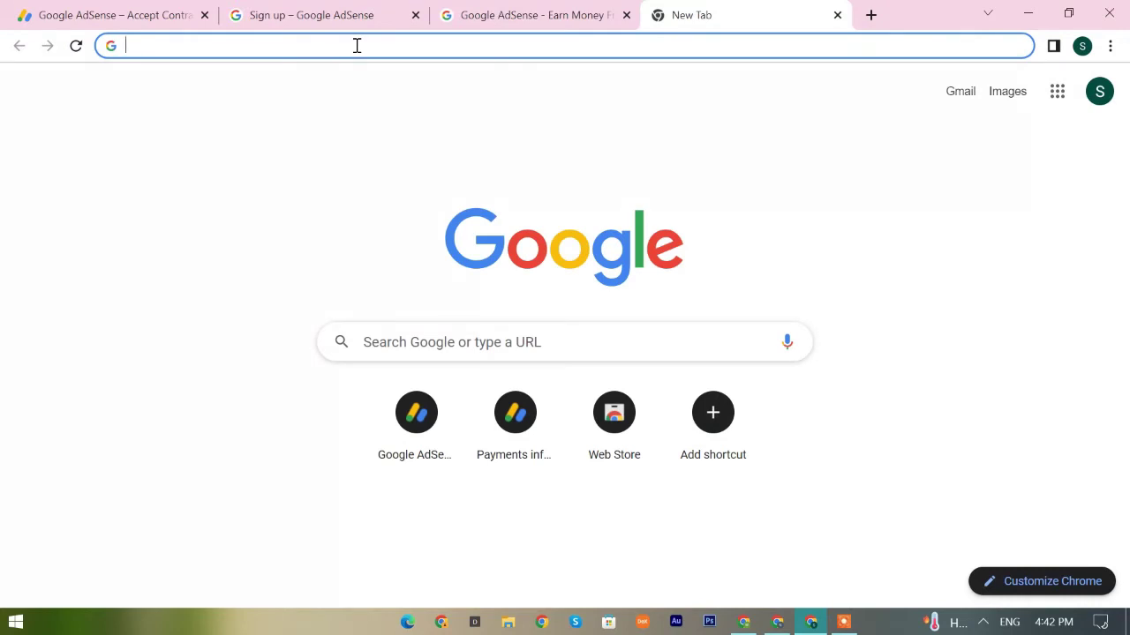
type("m")
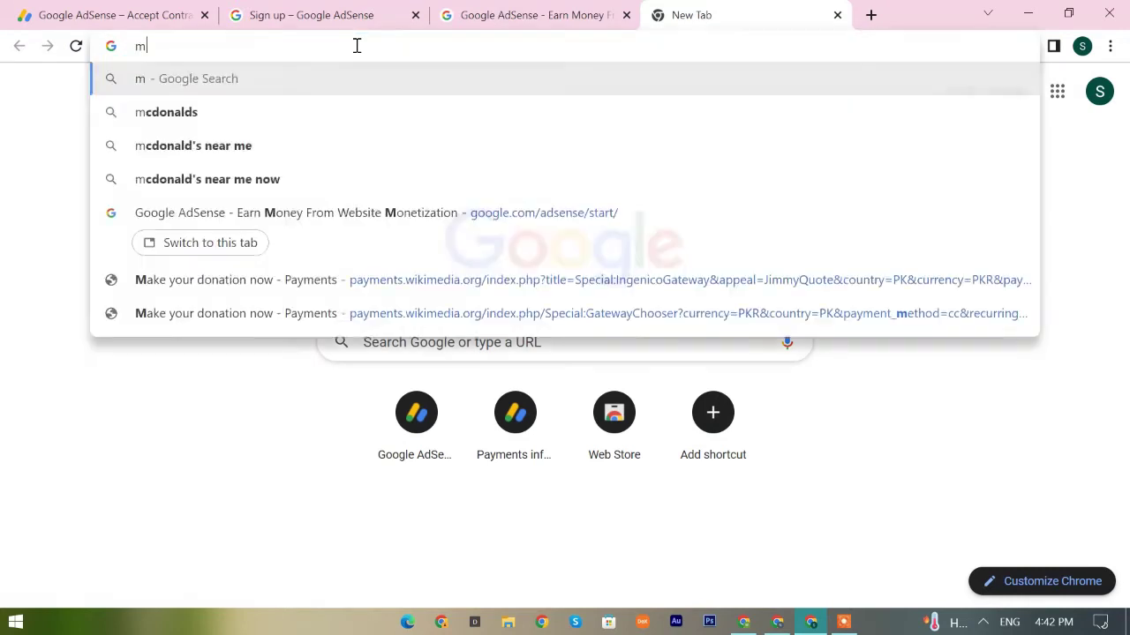
type("edia .")
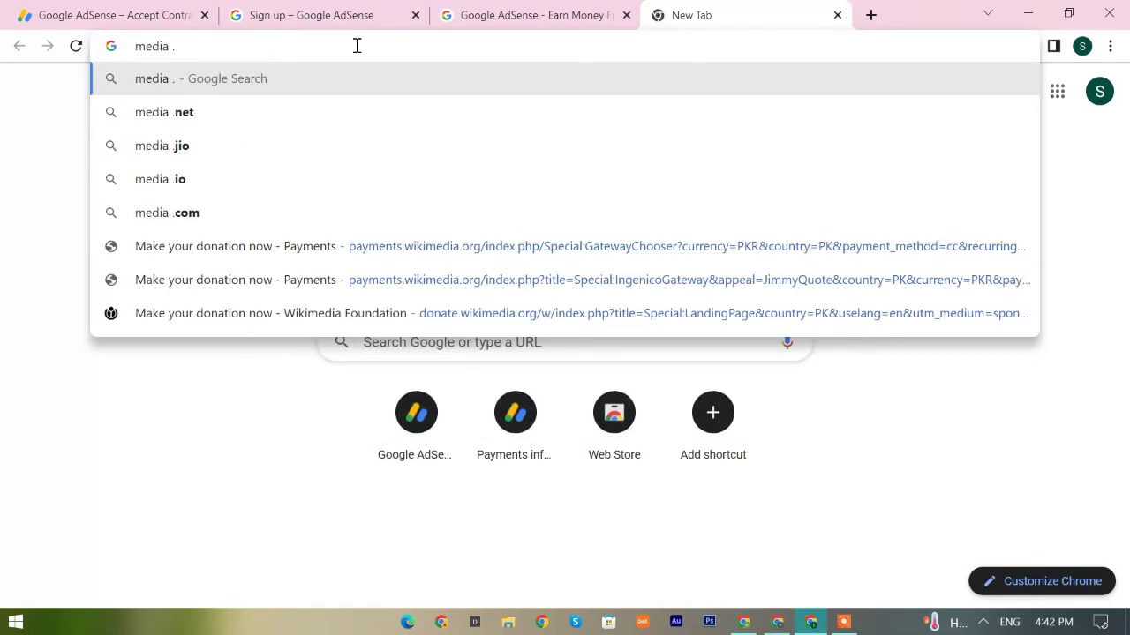
key("Down")
type("\\")
key("Return")
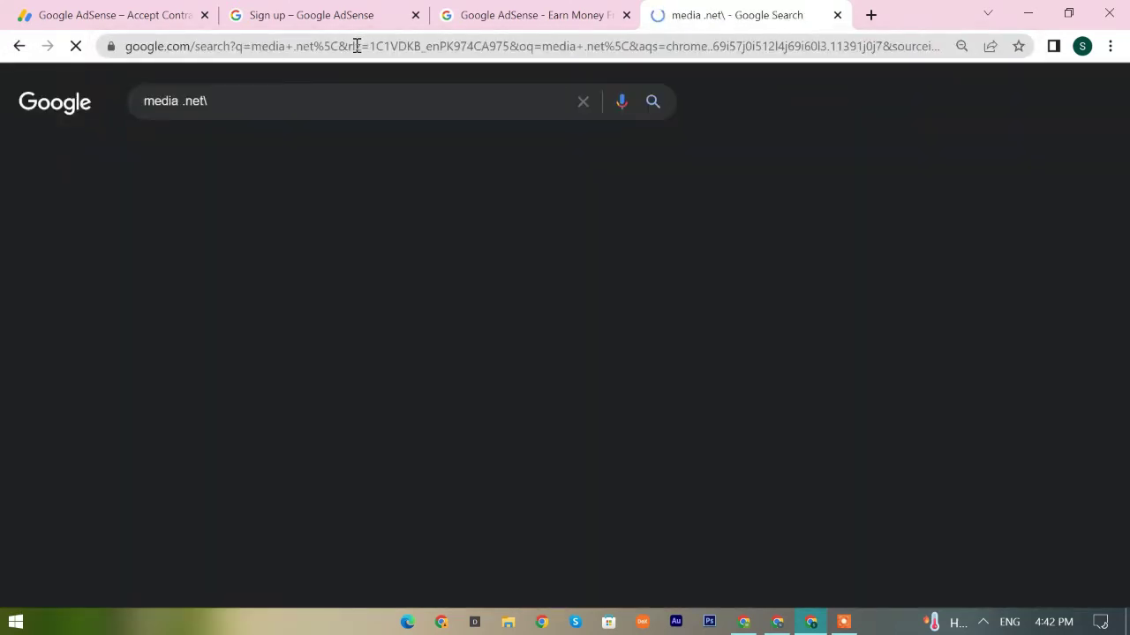
left_click(282, 101)
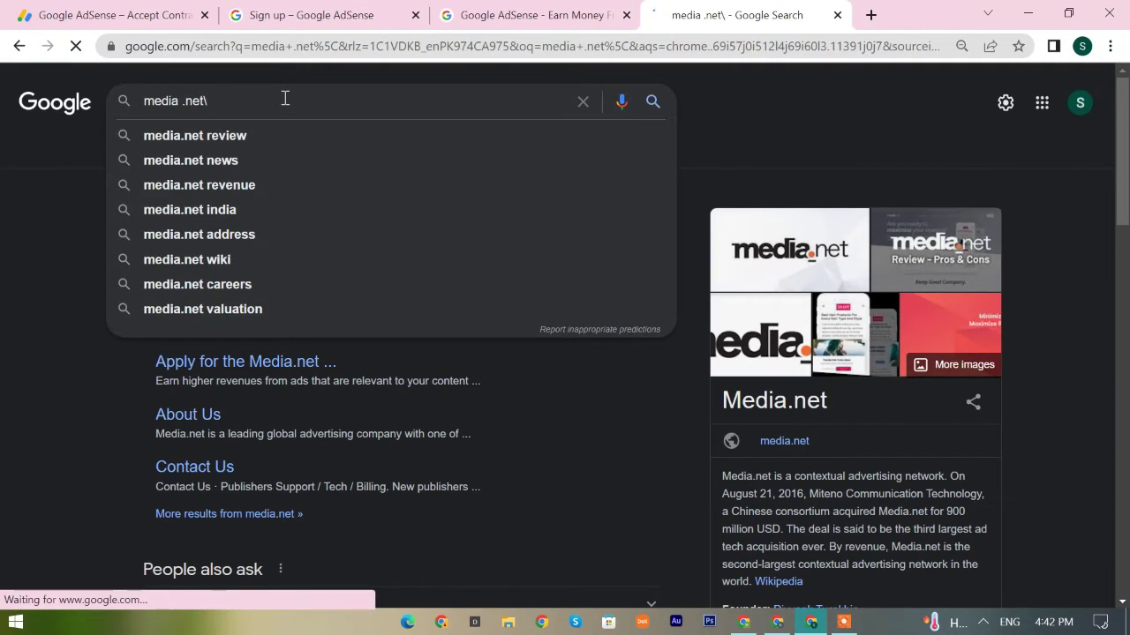
key("BackSpace")
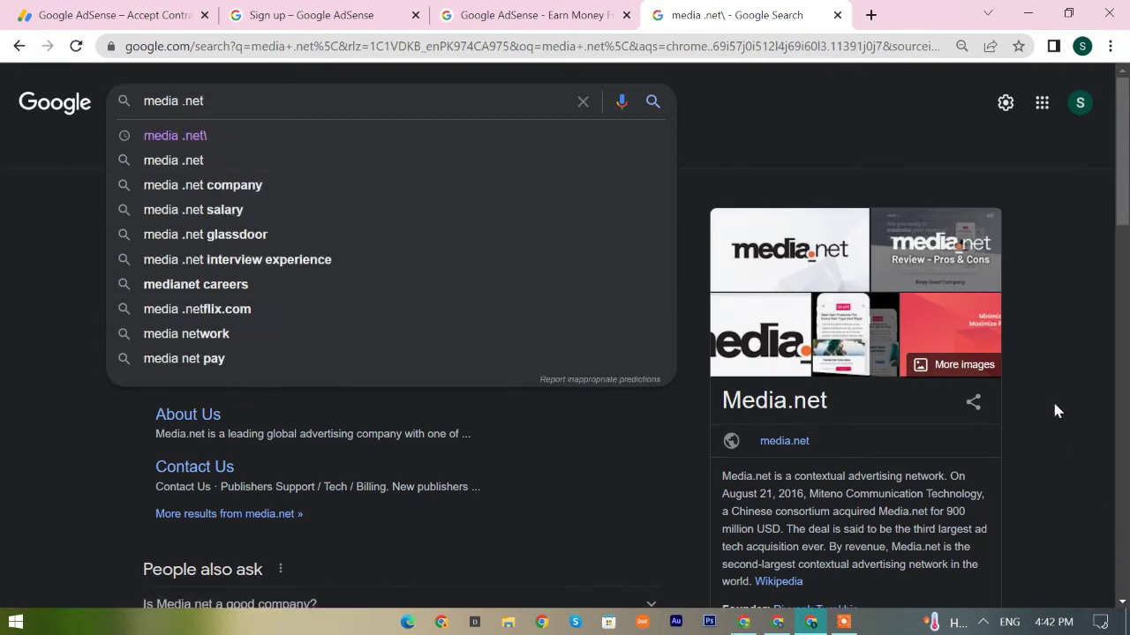
left_click(1055, 410)
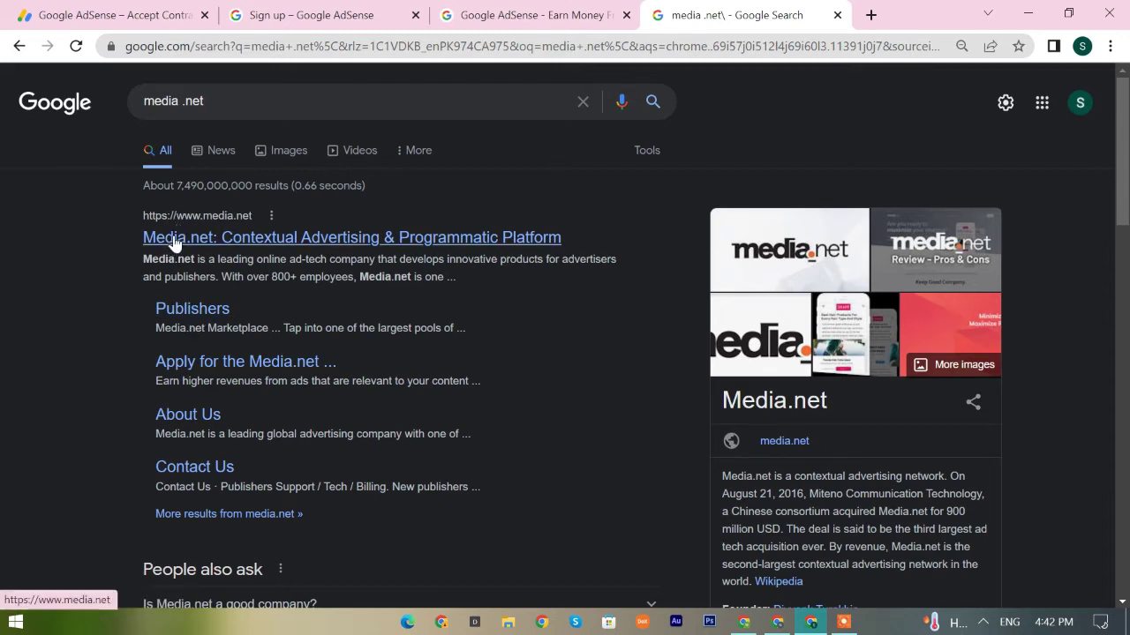
left_click(889, 16)
- Search 'speed test', visit the Speedtest by Ookla site, then go back to the results
type("s[")
key("BackSpace")
type("p")
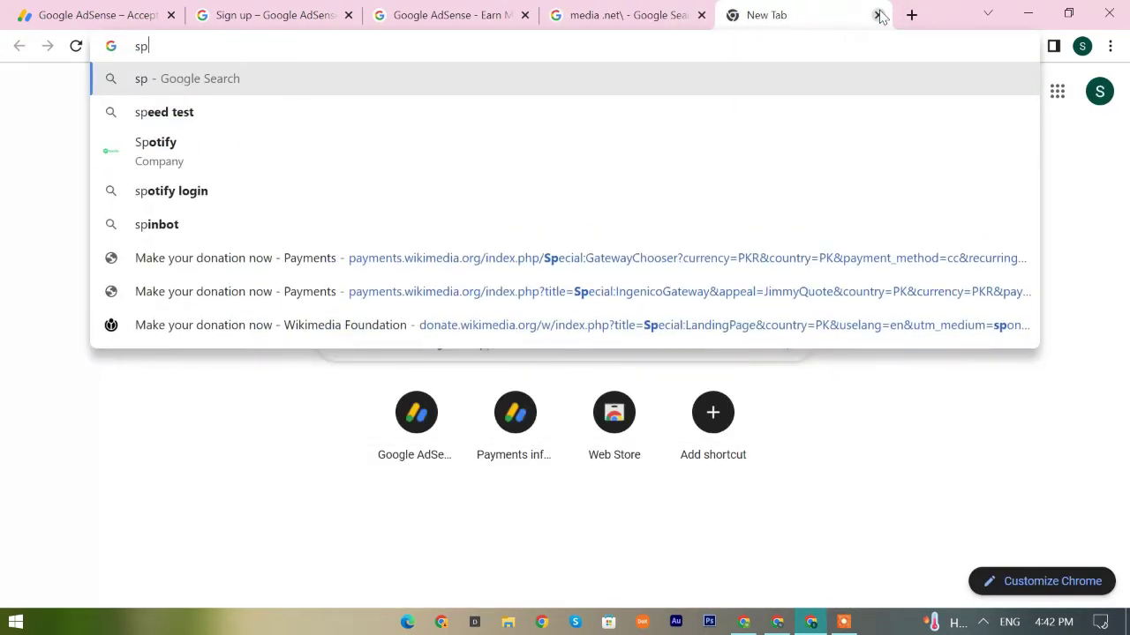
left_click(474, 111)
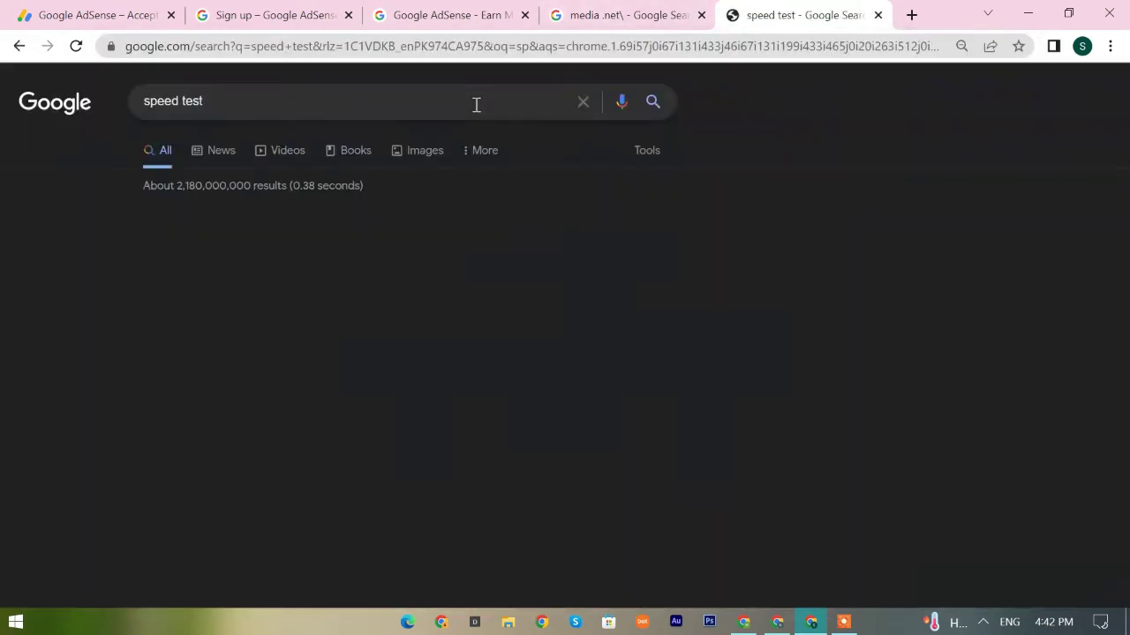
left_click_drag(137, 247, 557, 237)
left_click(467, 226)
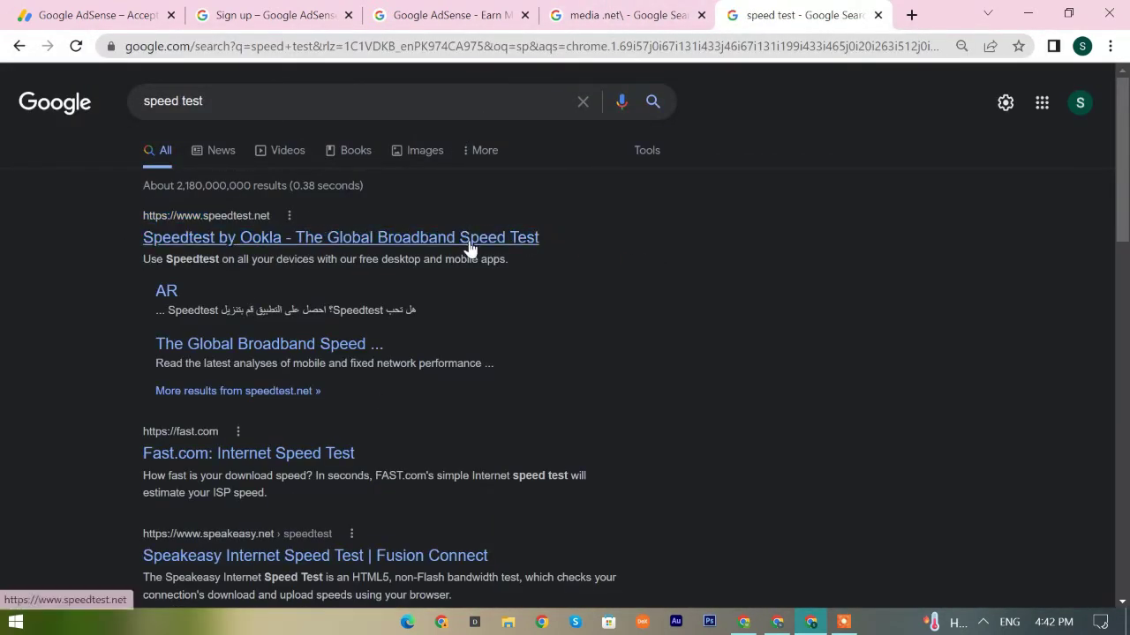
left_click(469, 247)
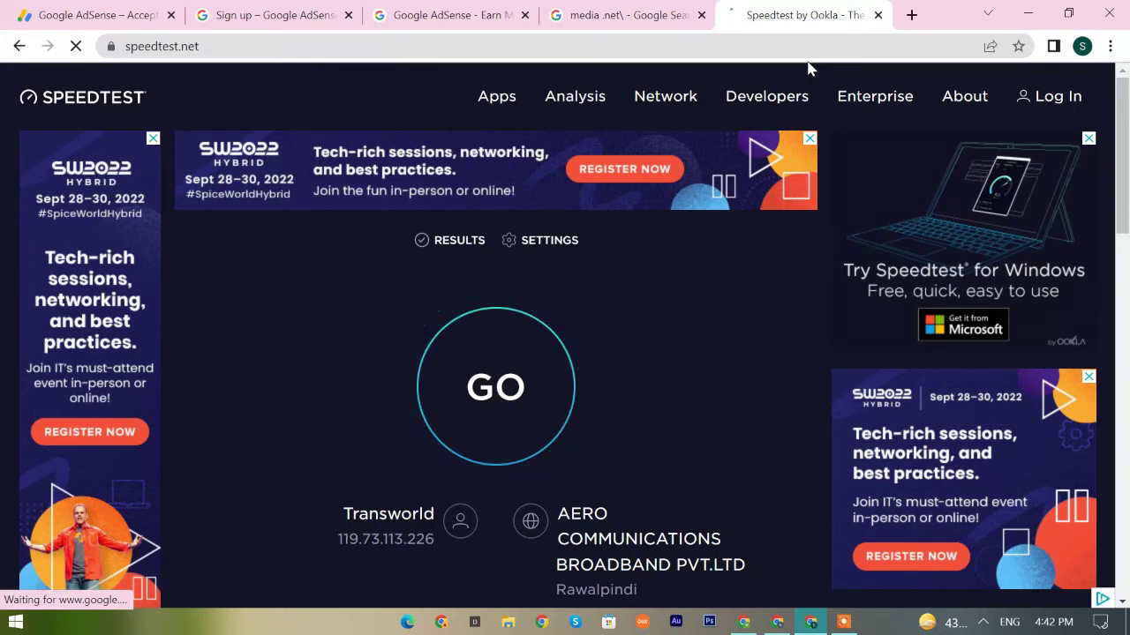
scroll(650, 171, "down", 1)
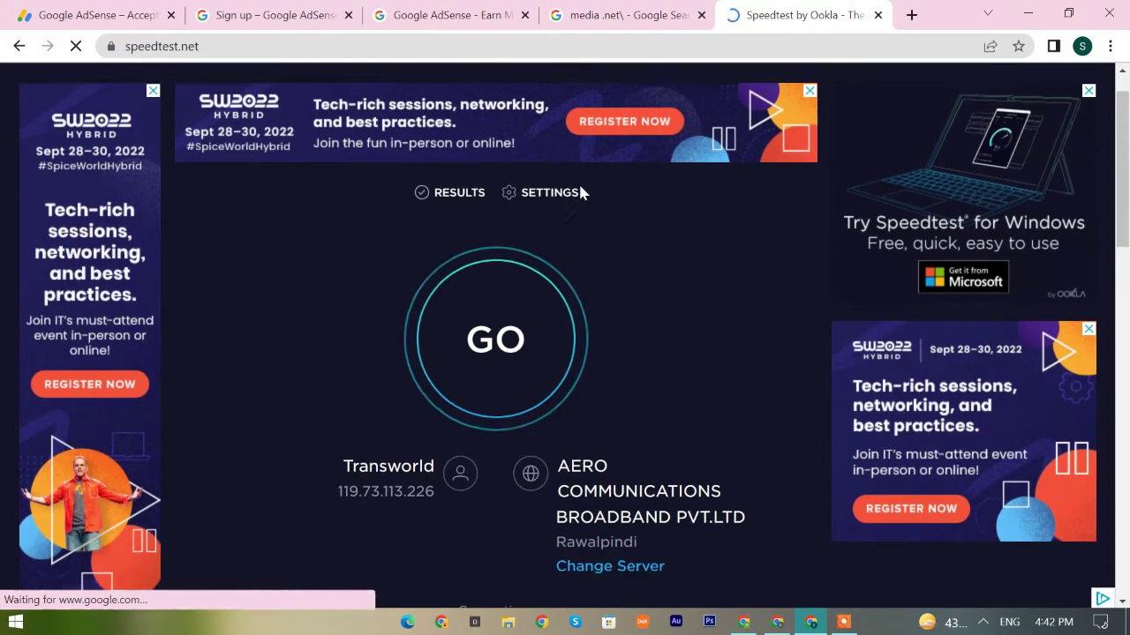
scroll(615, 353, "up", 1)
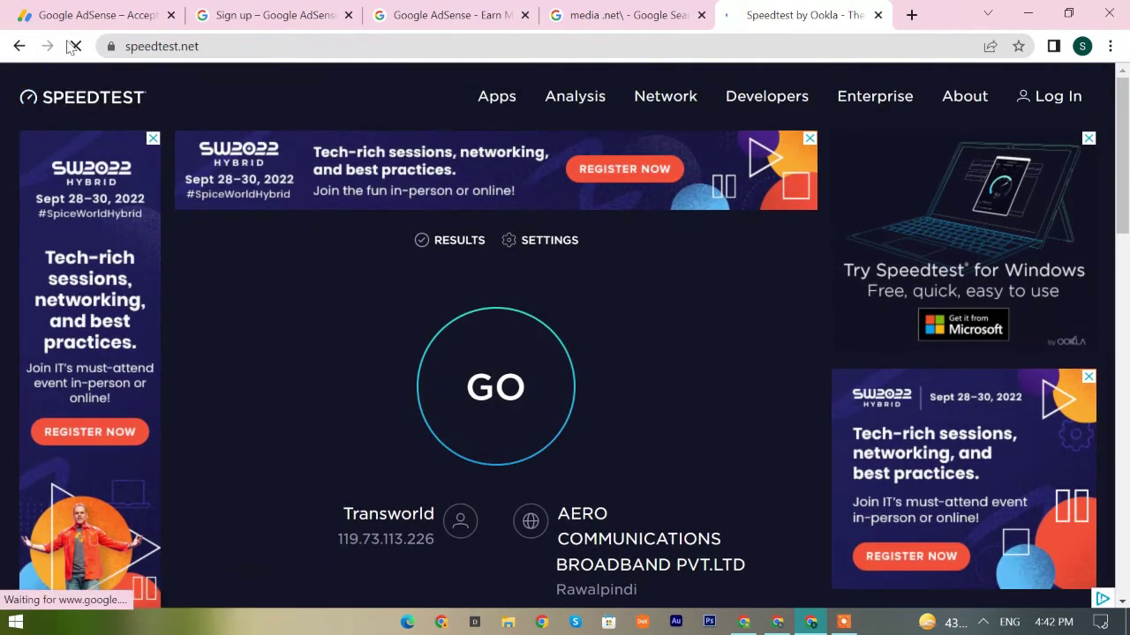
left_click(20, 46)
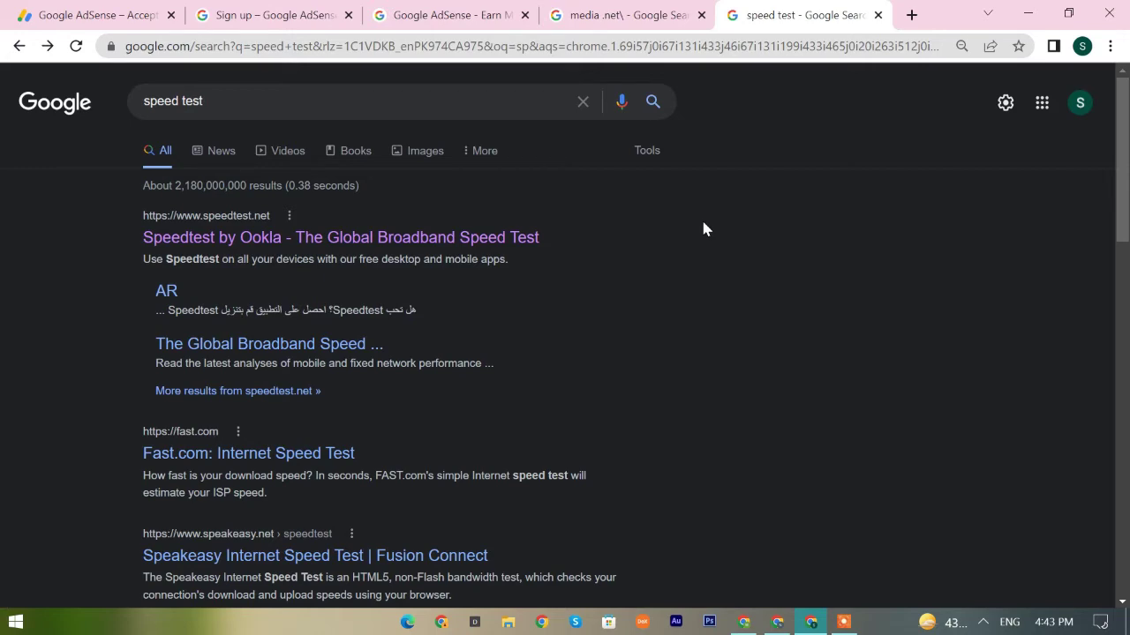
- Close the media .net and speed test results tabs
left_click(658, 20)
left_click(754, 27)
left_click(701, 15)
left_click(700, 15)
- In a new tab, search 'google', open google.com, decline the reminder, and clear the address
left_click(662, 15)
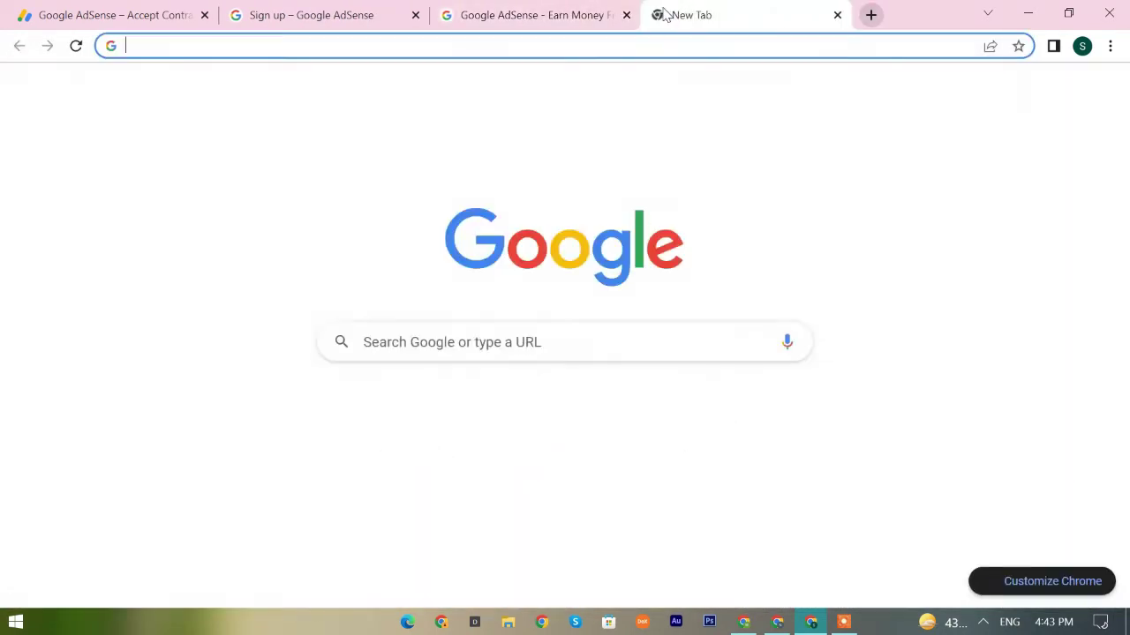
type("goo")
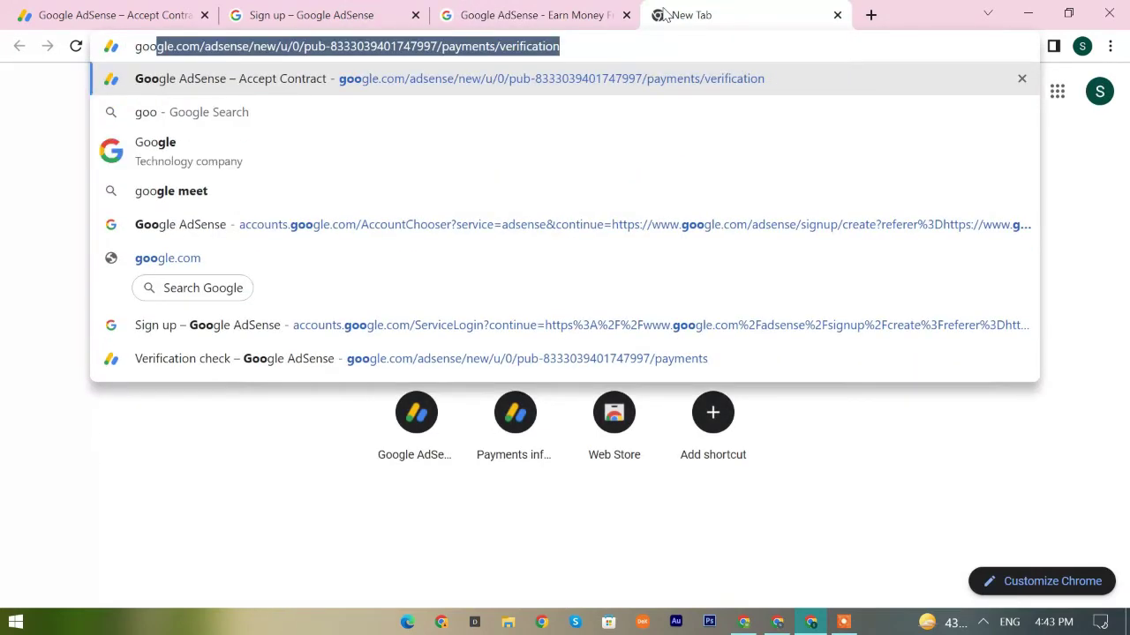
key("BackSpace")
left_click(155, 150)
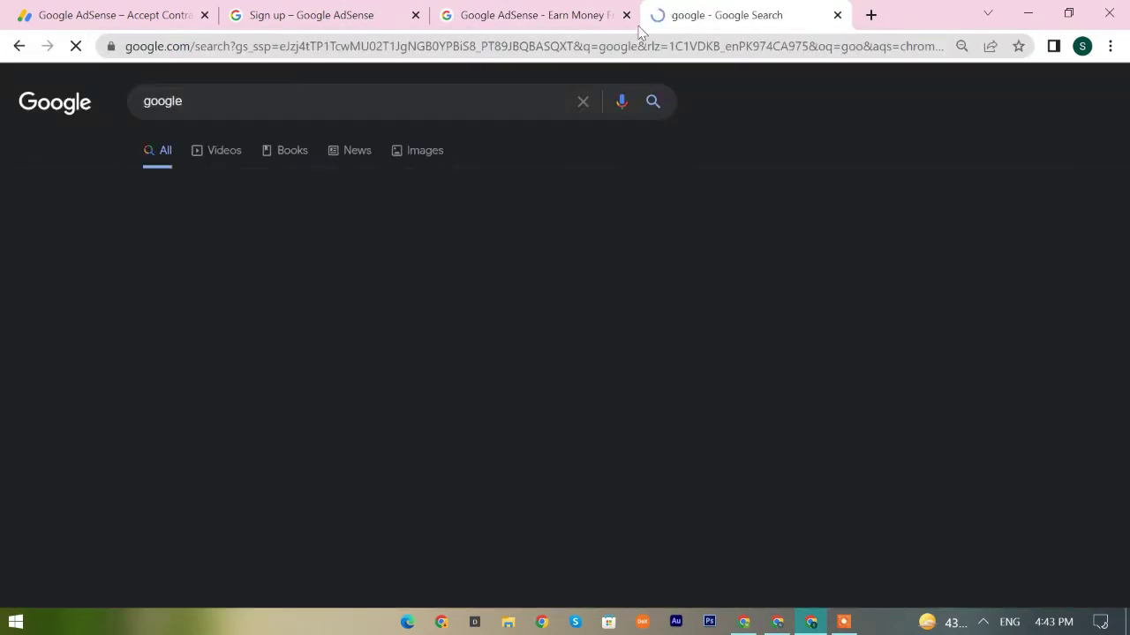
left_click(187, 236)
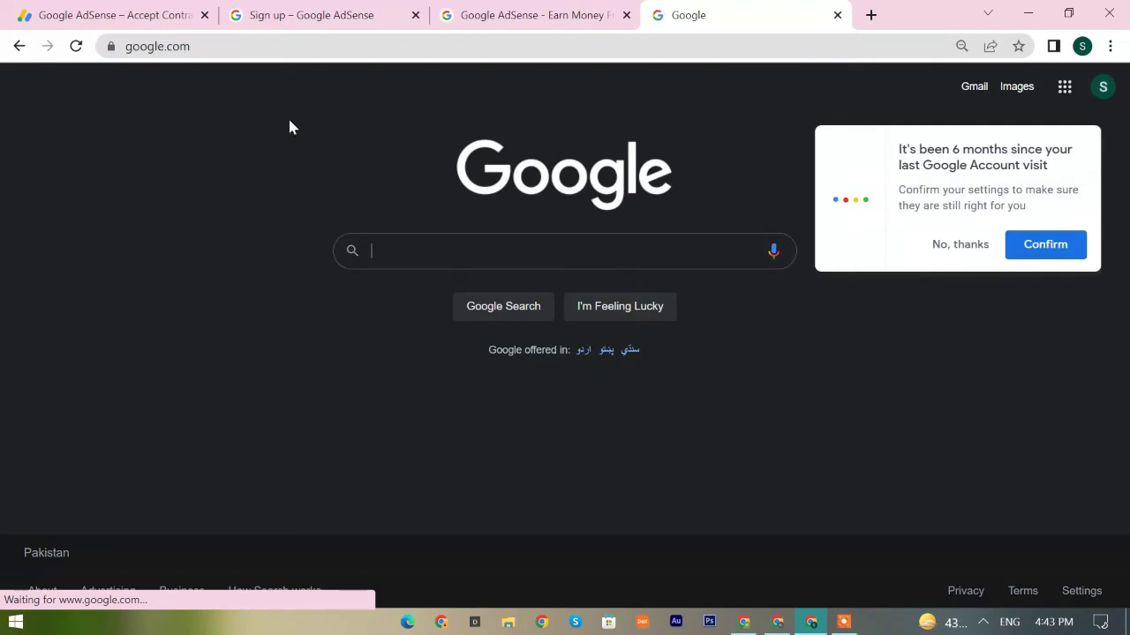
left_click(957, 246)
left_click(470, 247)
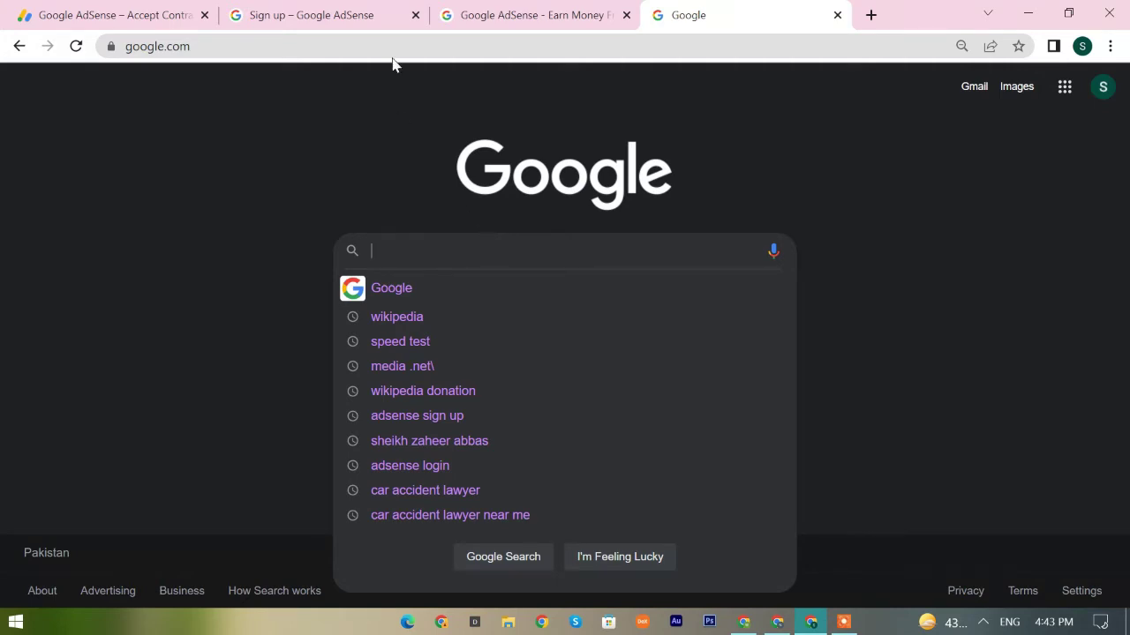
left_click_drag(190, 46, 169, 46)
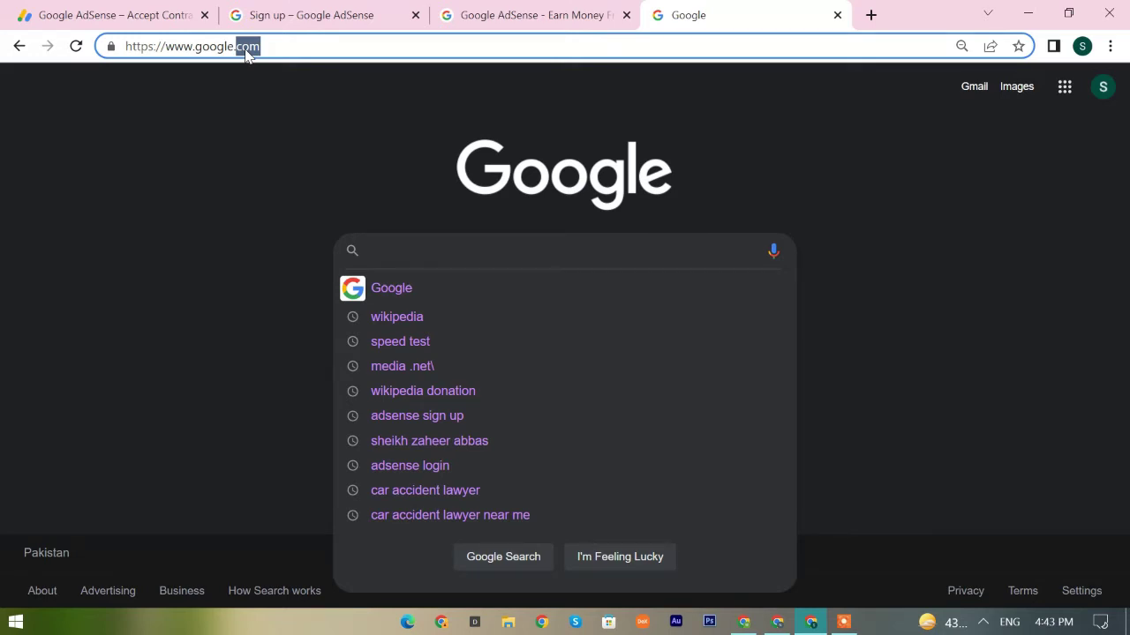
key("BackSpace")
key("BackSpace")
key("BackSpace")
key("BackSpace")
key("BackSpace")
key("BackSpace")
key("BackSpace")
key("BackSpace")
key("BackSpace")
key("BackSpace")
key("BackSpace")
key("BackSpace")
key("BackSpace")
key("BackSpace")
key("BackSpace")
key("BackSpace")
key("BackSpace")
key("BackSpace")
key("BackSpace")
key("BackSpace")
- Search 'insaf' from the address bar and block the location permission prompt
type("in")
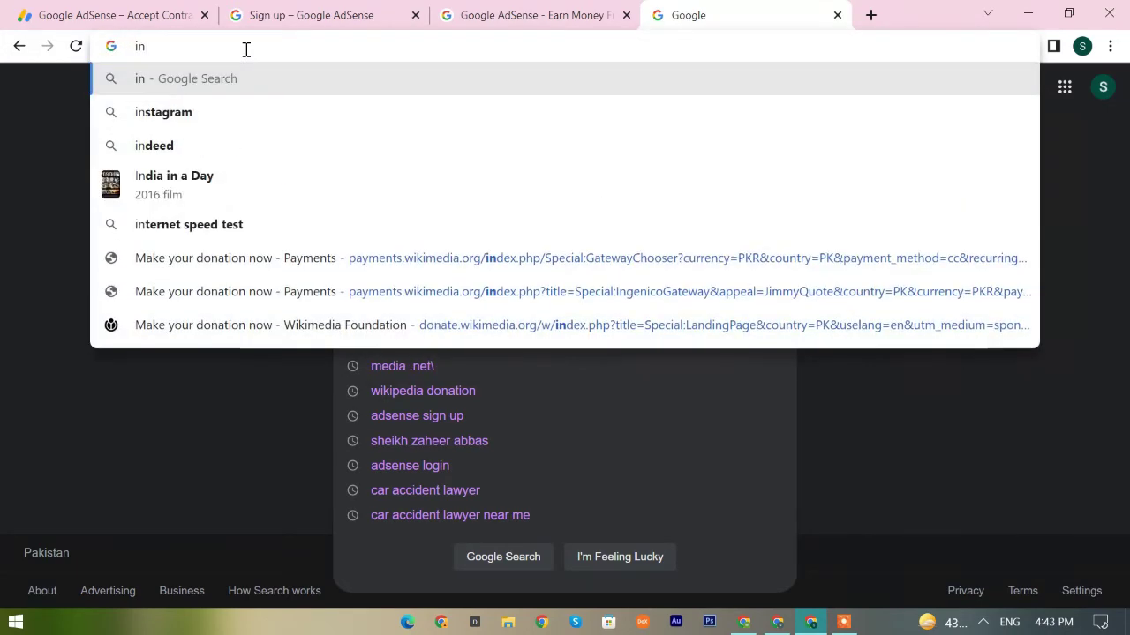
type("saf")
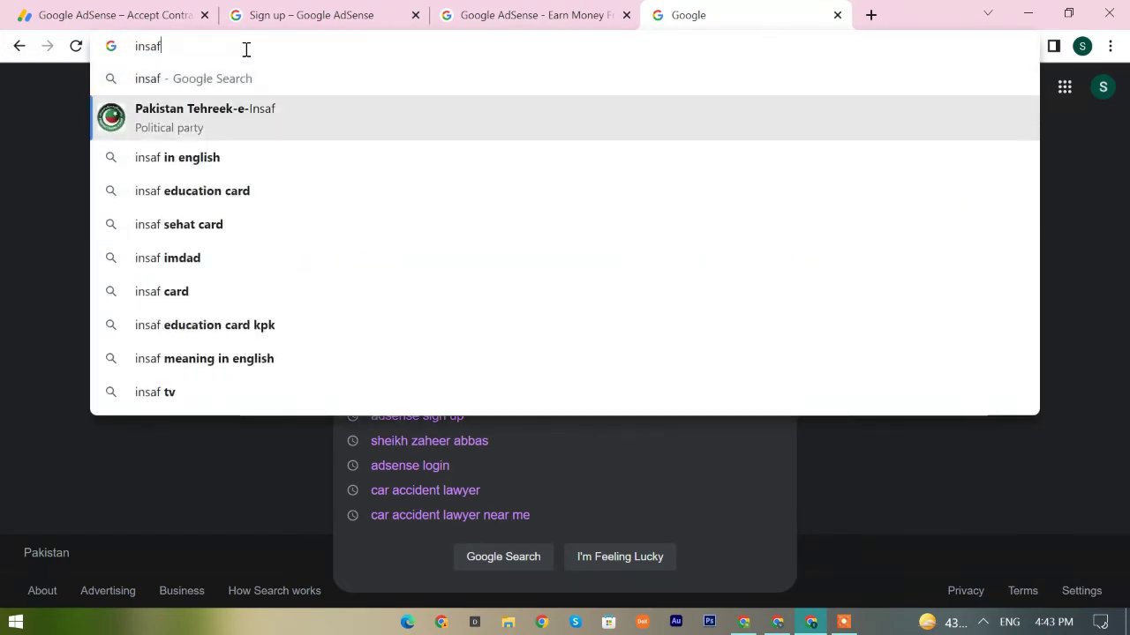
key("Return")
left_click_drag(112, 224, 329, 240)
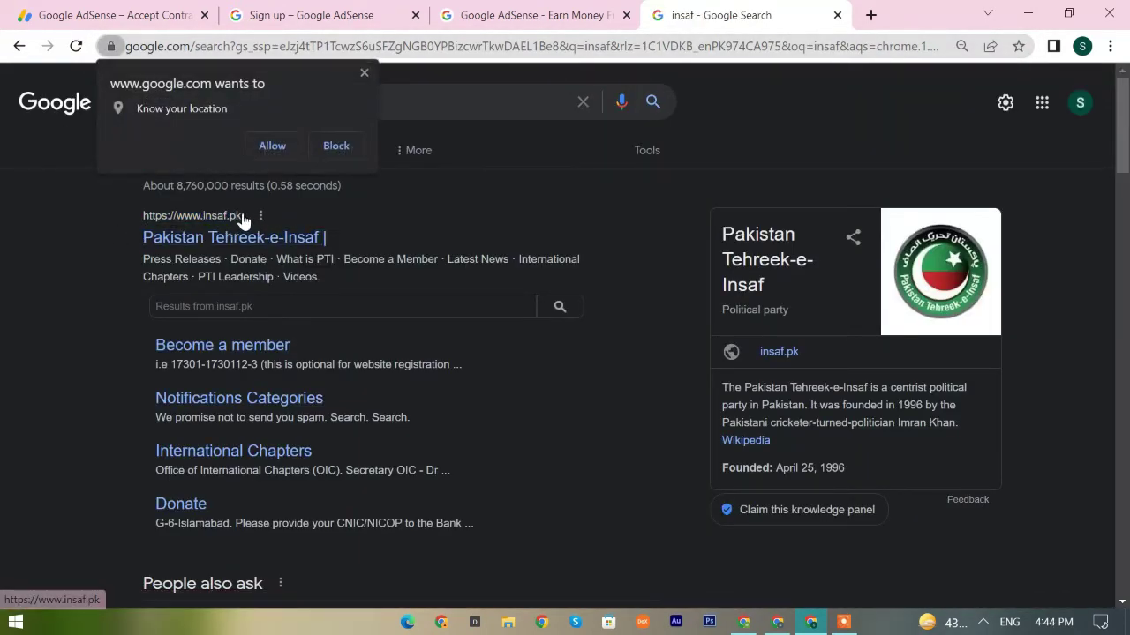
left_click(364, 73)
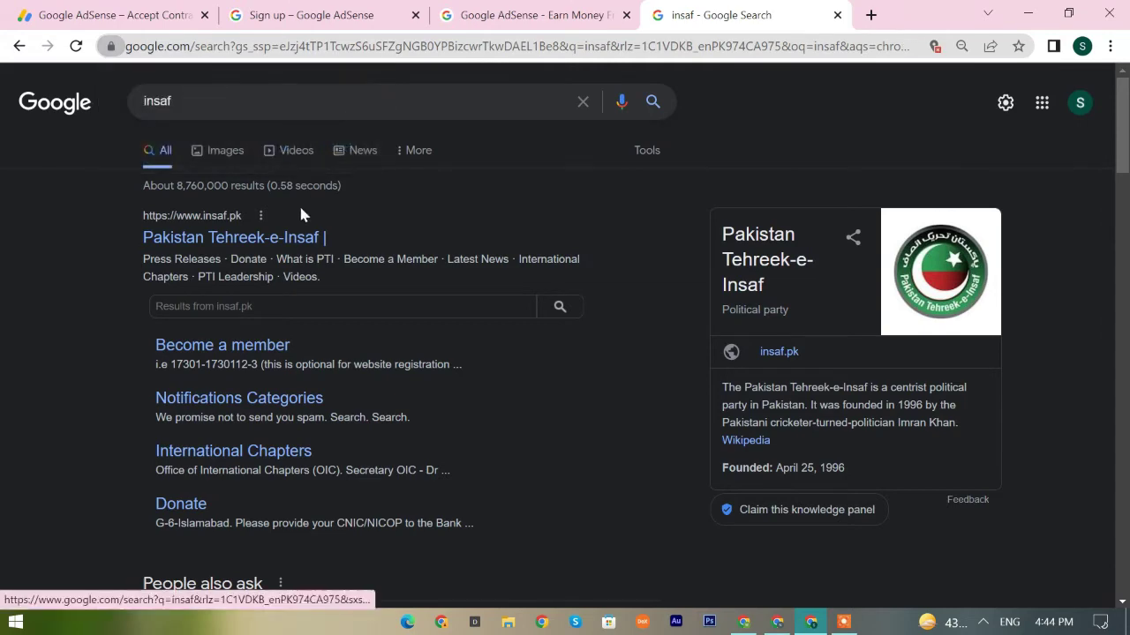
- Browse the insaf.pk site, return to the insaf results, and clear the address bar
left_click(284, 237)
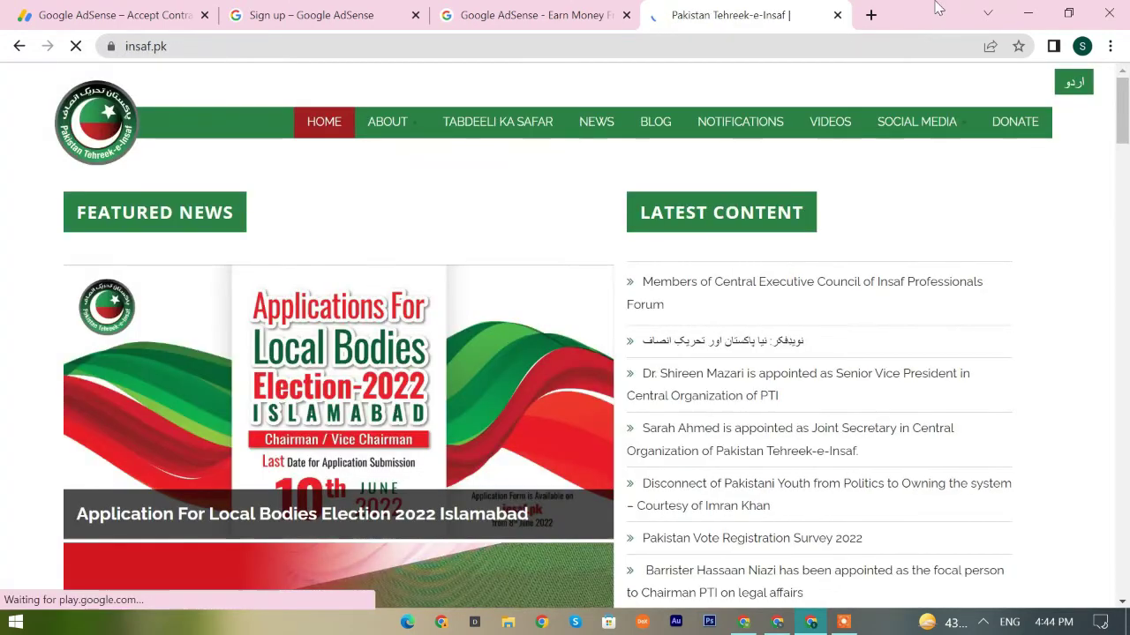
scroll(787, 358, "down", 9)
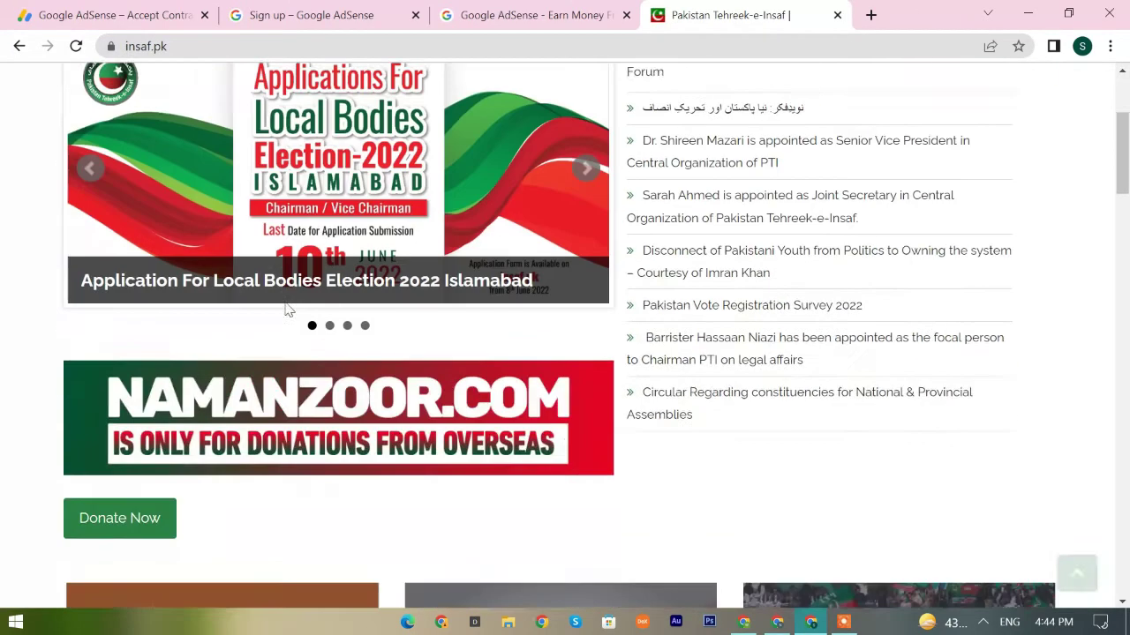
scroll(909, 356, "up", 9)
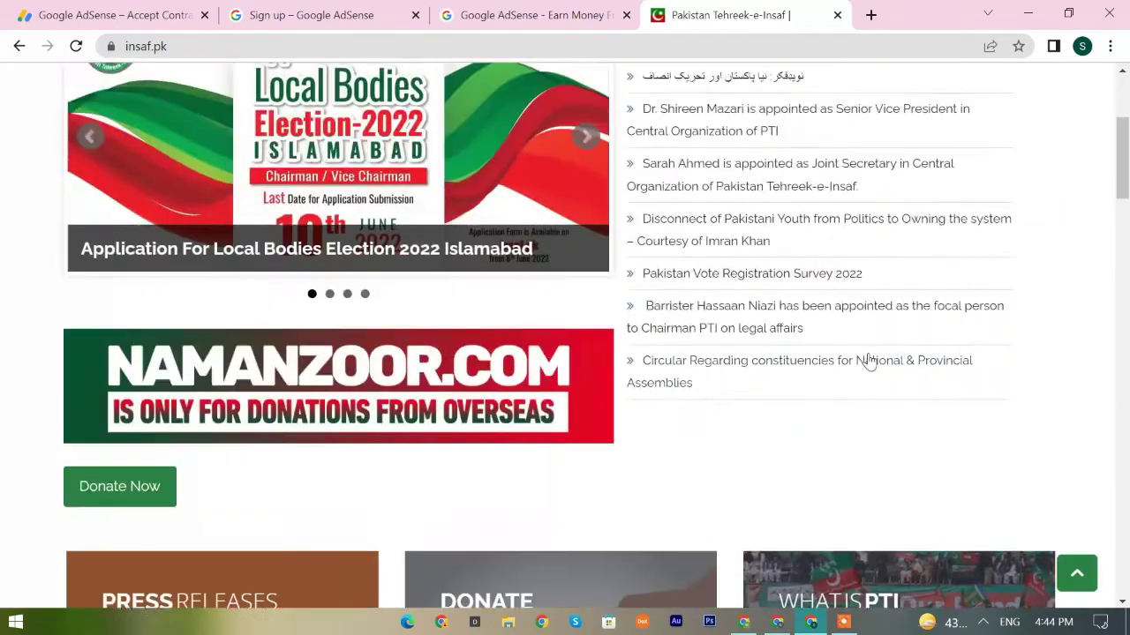
left_click(598, 402)
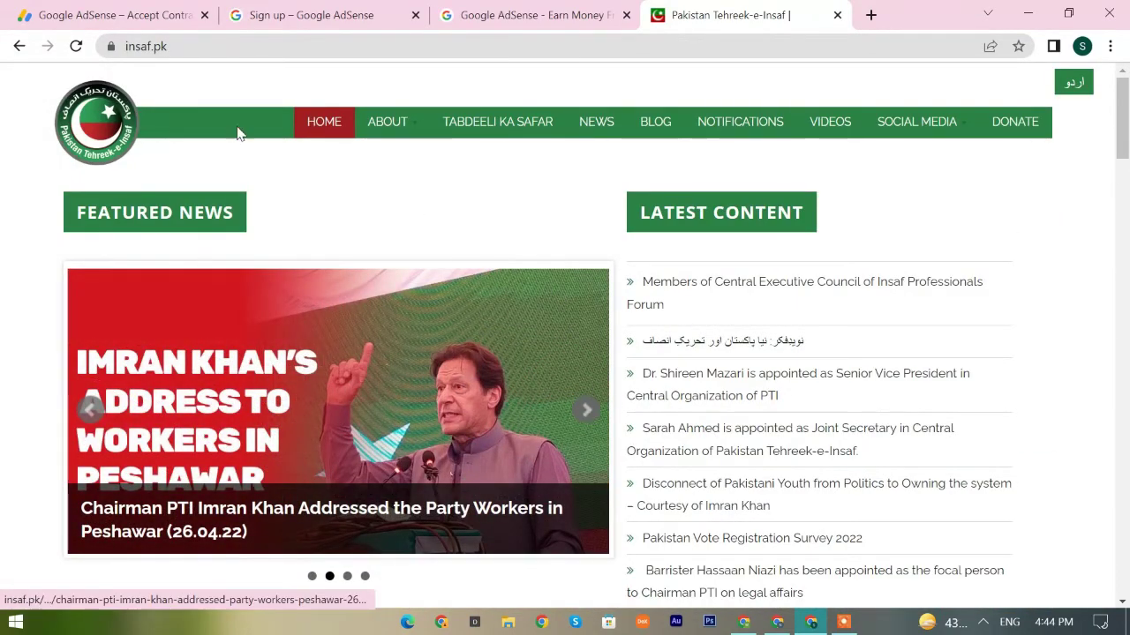
left_click_drag(167, 46, 154, 47)
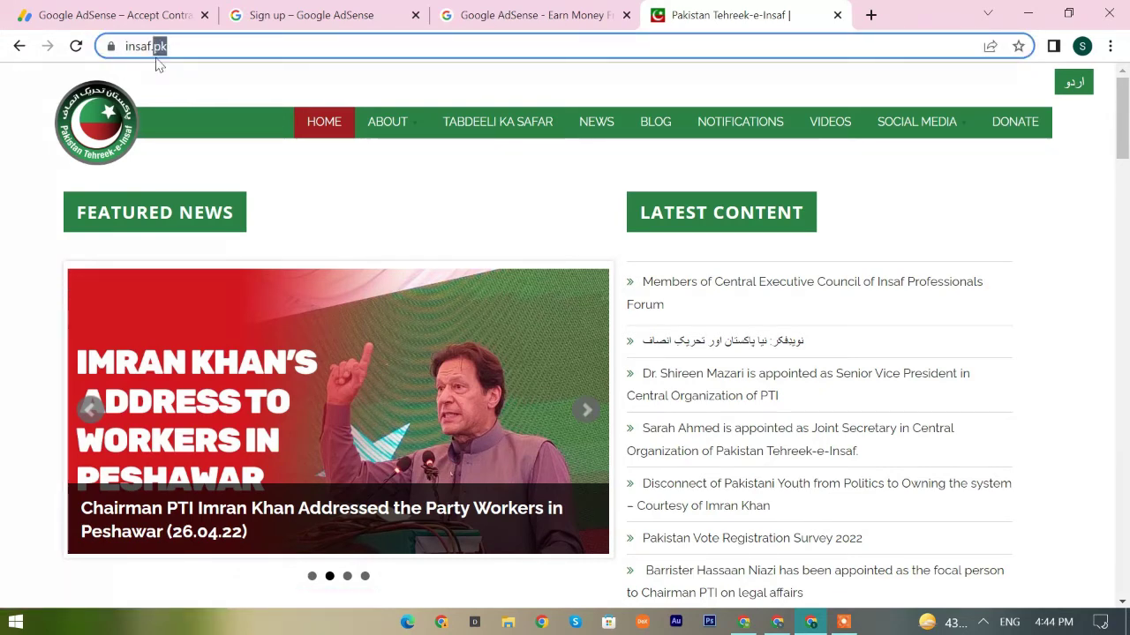
left_click(20, 46)
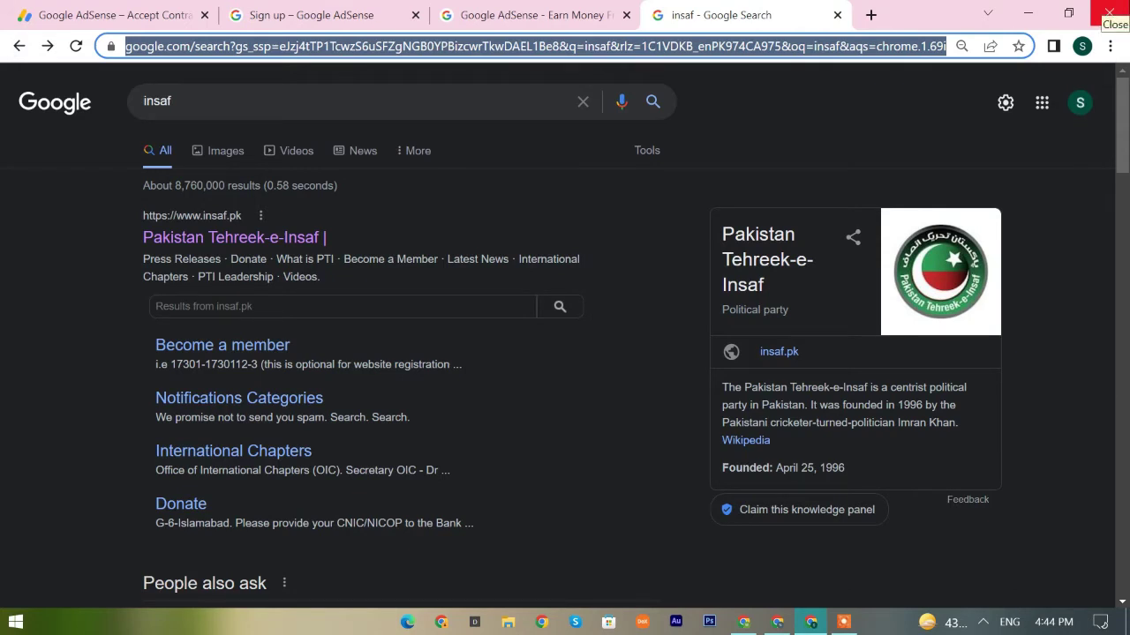
triple_click(737, 46)
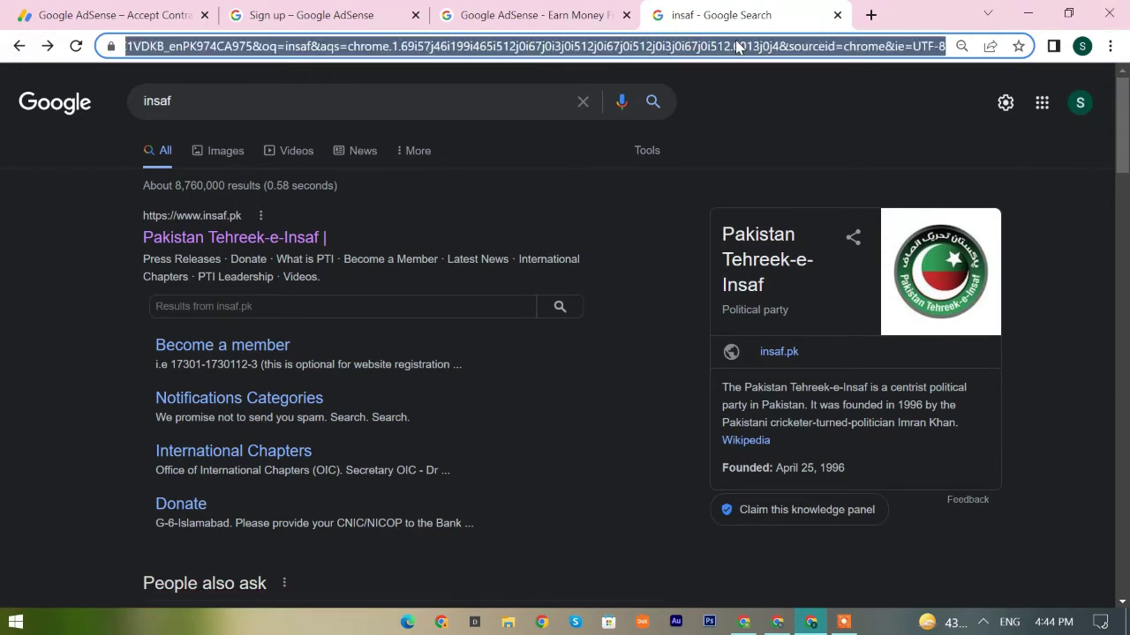
key("BackSpace")
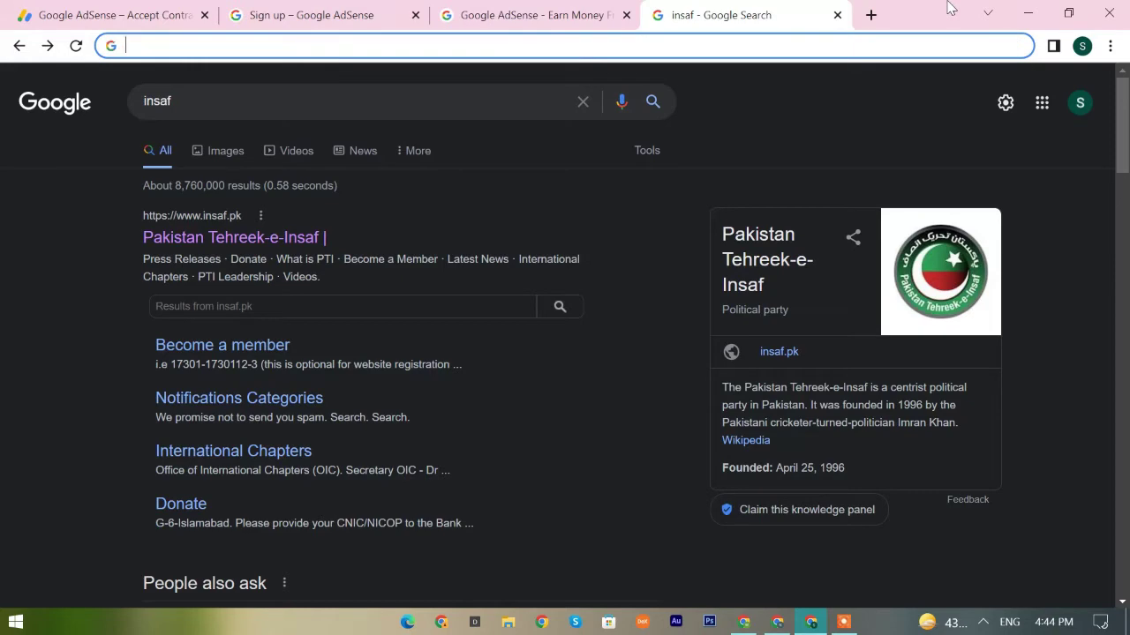
- Search for 'hosterpk login' via the suggestion and open the Login - HosterPK result
type("p")
type("hostr")
type("in")
key("BackSpace")
key("BackSpace")
key("BackSpace")
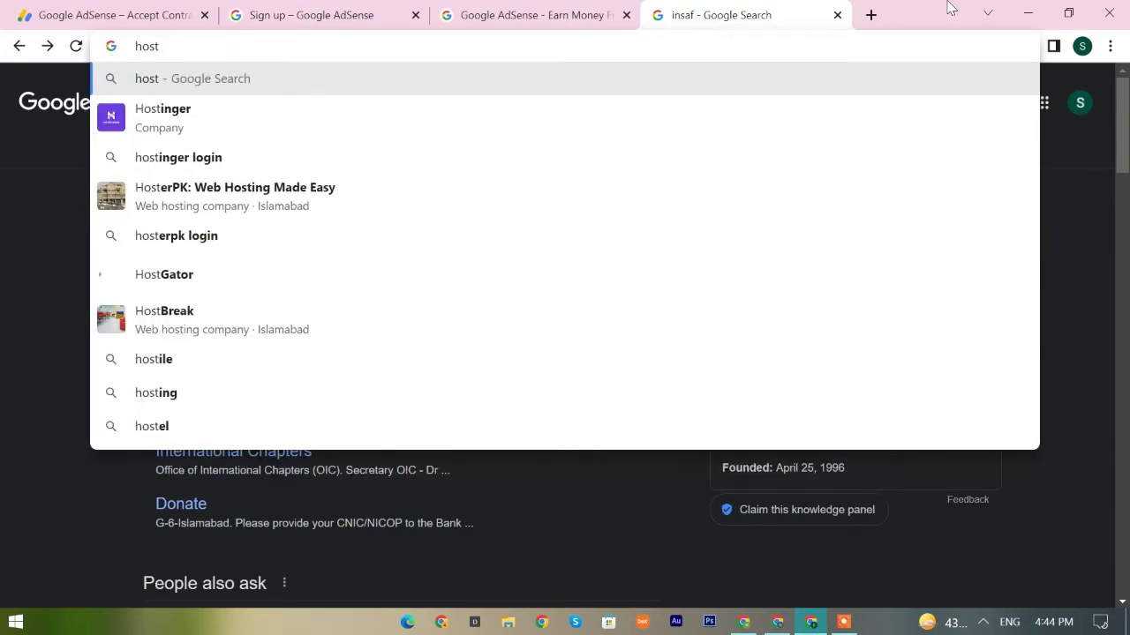
type("er")
key("Down")
key("Return")
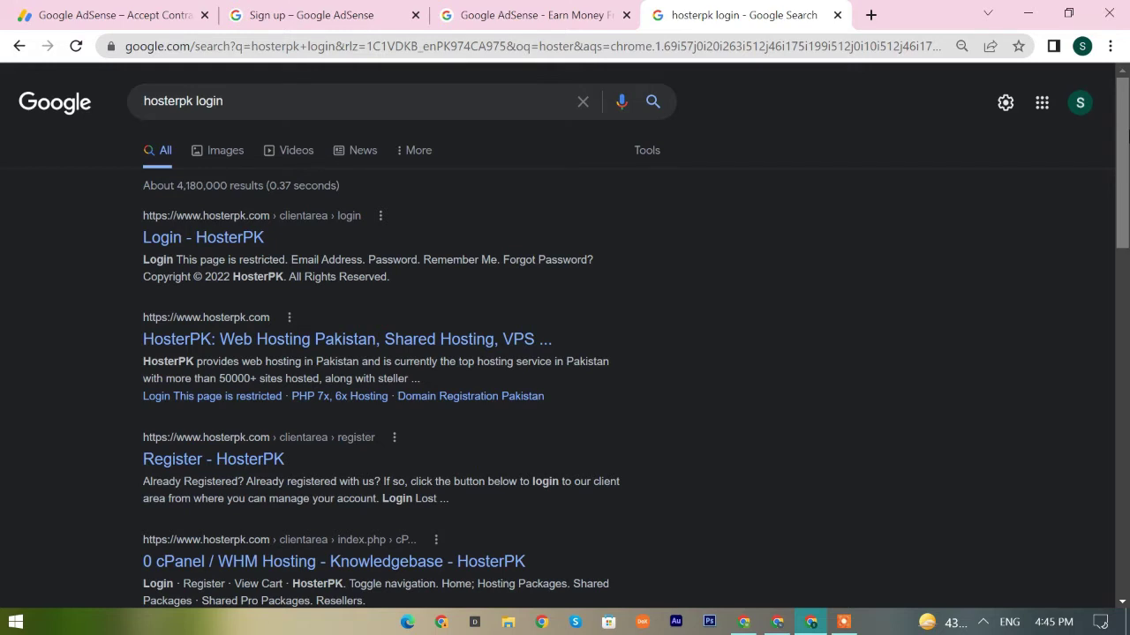
left_click(148, 240)
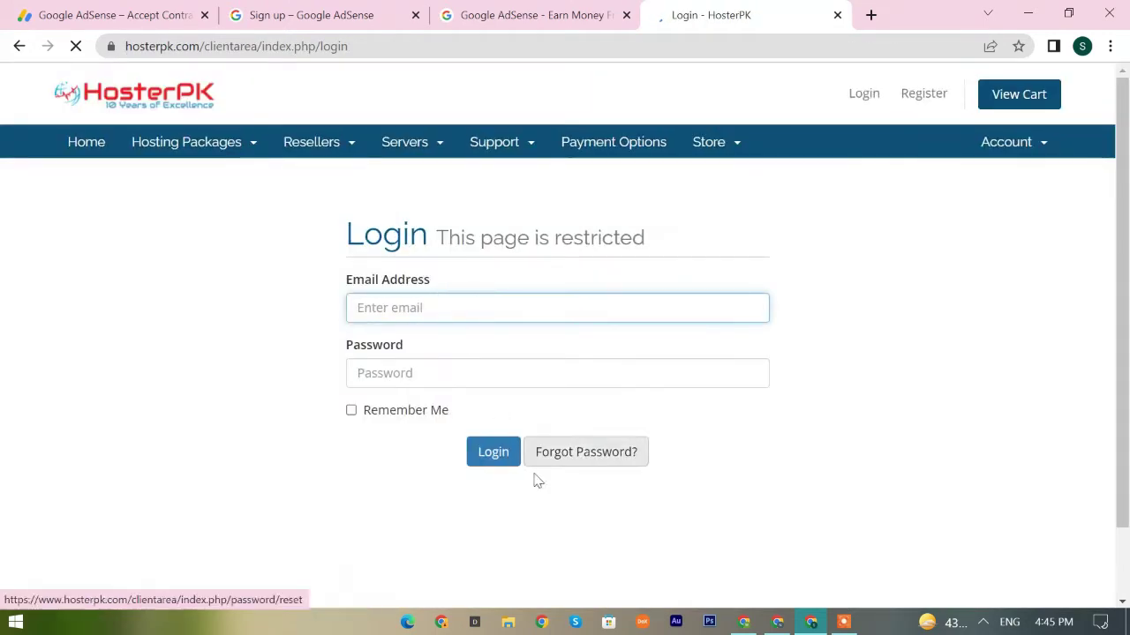
scroll(525, 449, "down", 1)
scroll(729, 333, "up", 1)
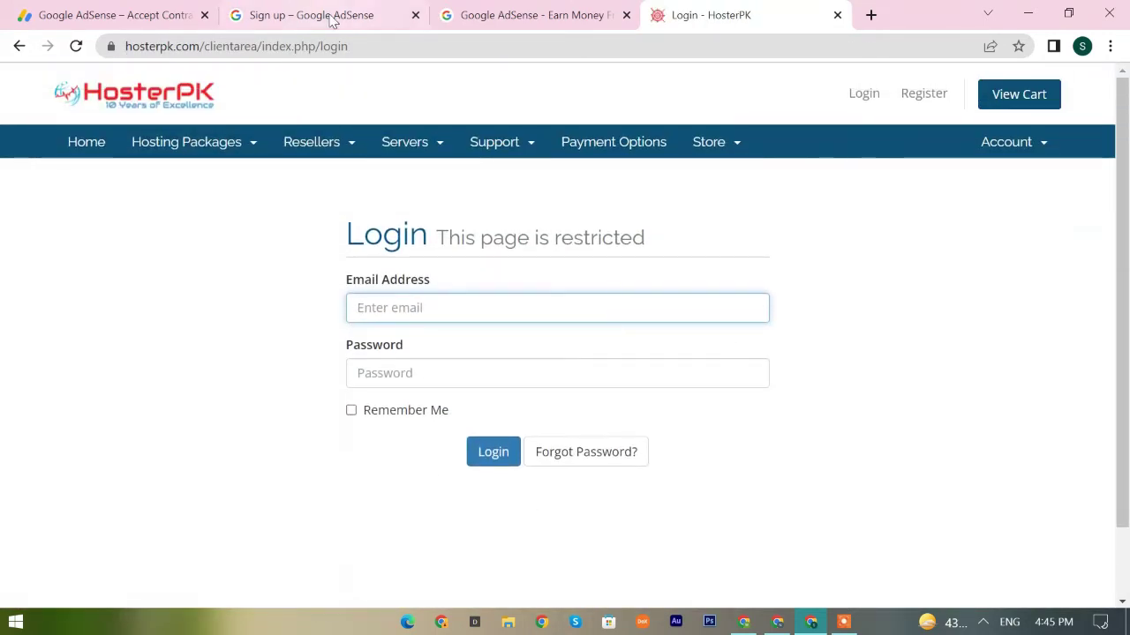
- Go to the HosterPK homepage and examine its hosterpk.com web address
left_click(88, 142)
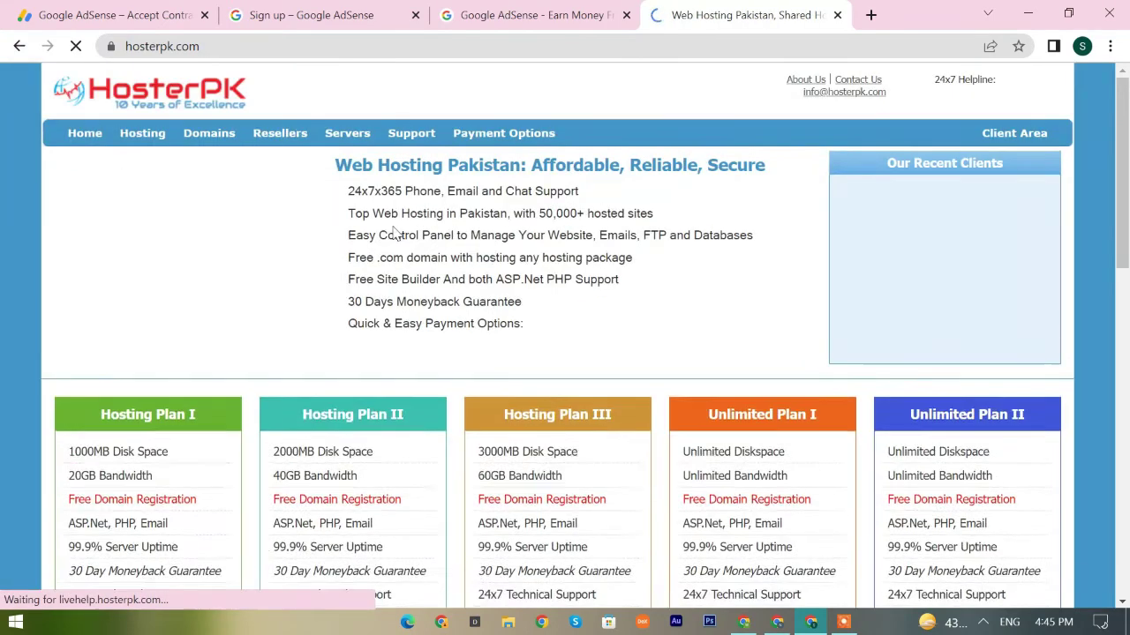
scroll(502, 295, "down", 2)
scroll(353, 221, "up", 2)
left_click(137, 46)
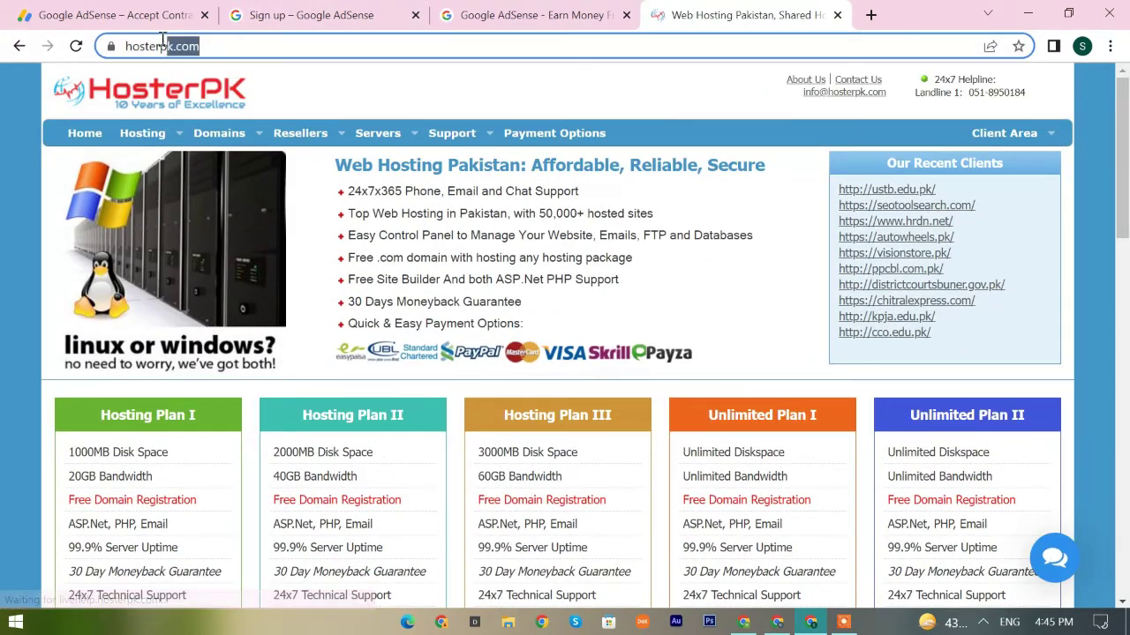
double_click(189, 45)
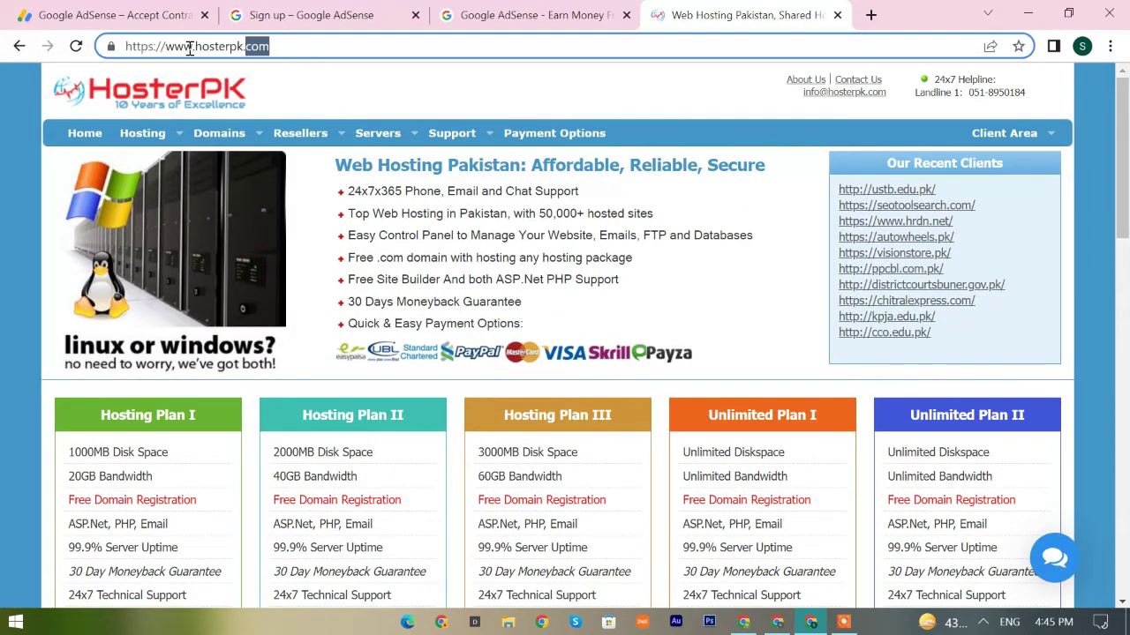
left_click(238, 48)
double_click(235, 50)
double_click(260, 42)
left_click_drag(244, 48, 271, 51)
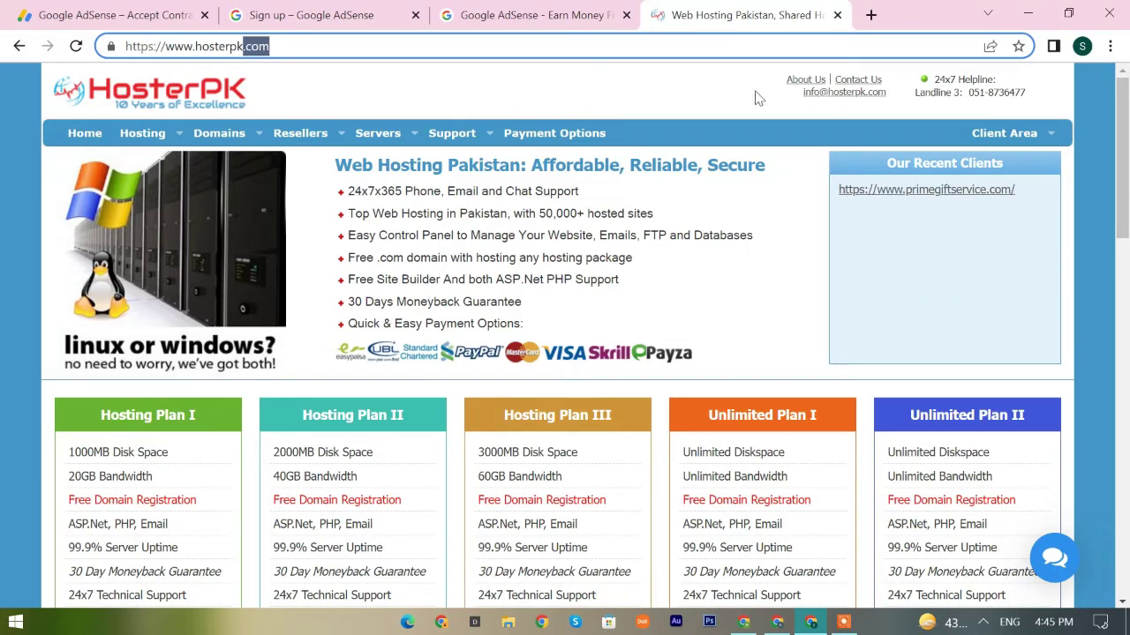
right_click(941, 199)
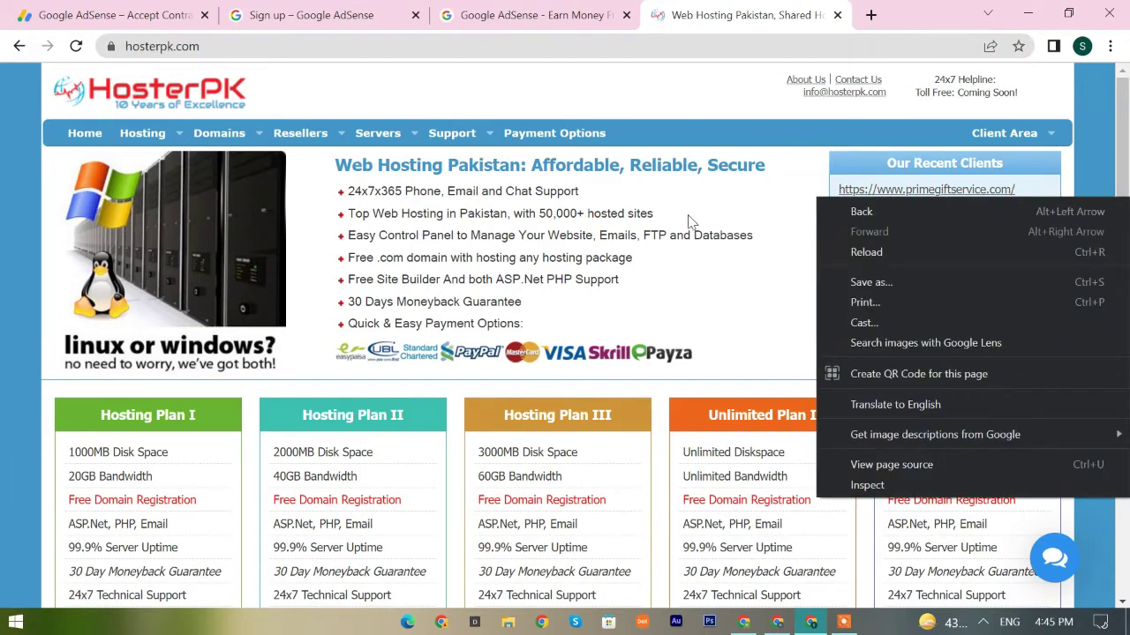
left_click(644, 279)
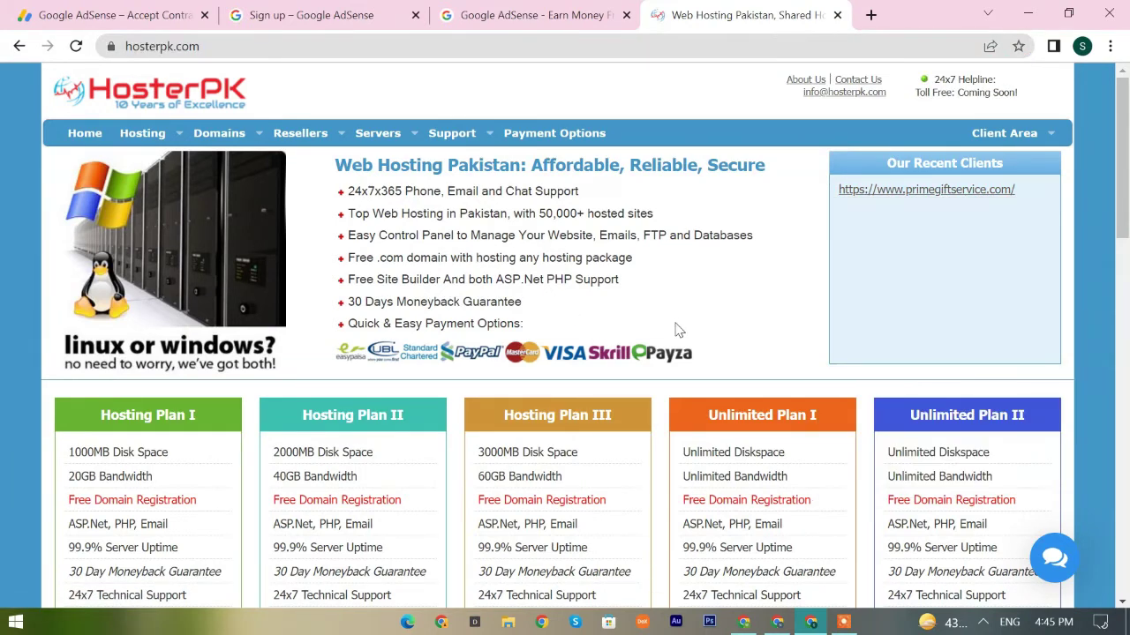
- Open Domain Registration from HosterPK's Domains menu
mouse_move(239, 140)
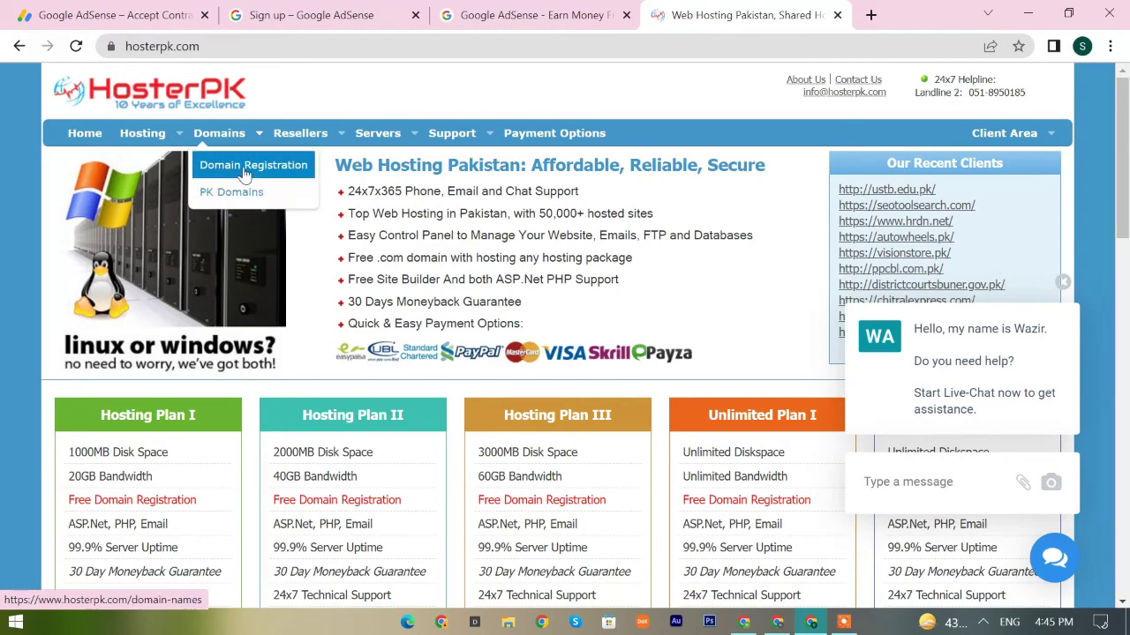
left_click(245, 174)
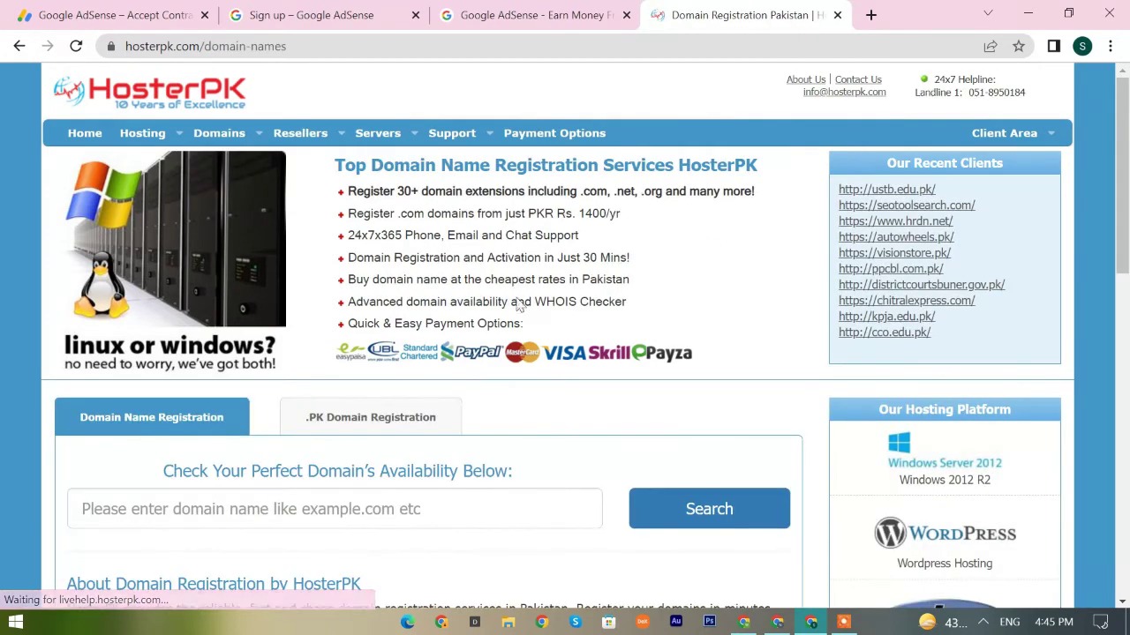
scroll(420, 295, "down", 3)
- Search HosterPK for the owner's-name .com domain and confirm it's available for Rs.1980.00PKR
left_click(401, 245)
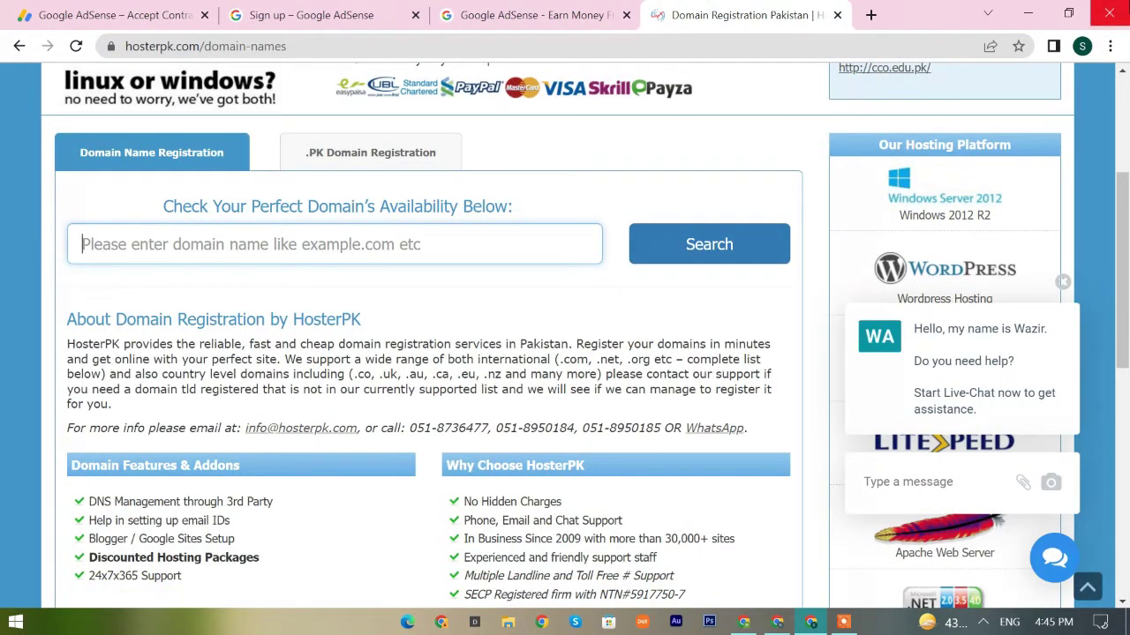
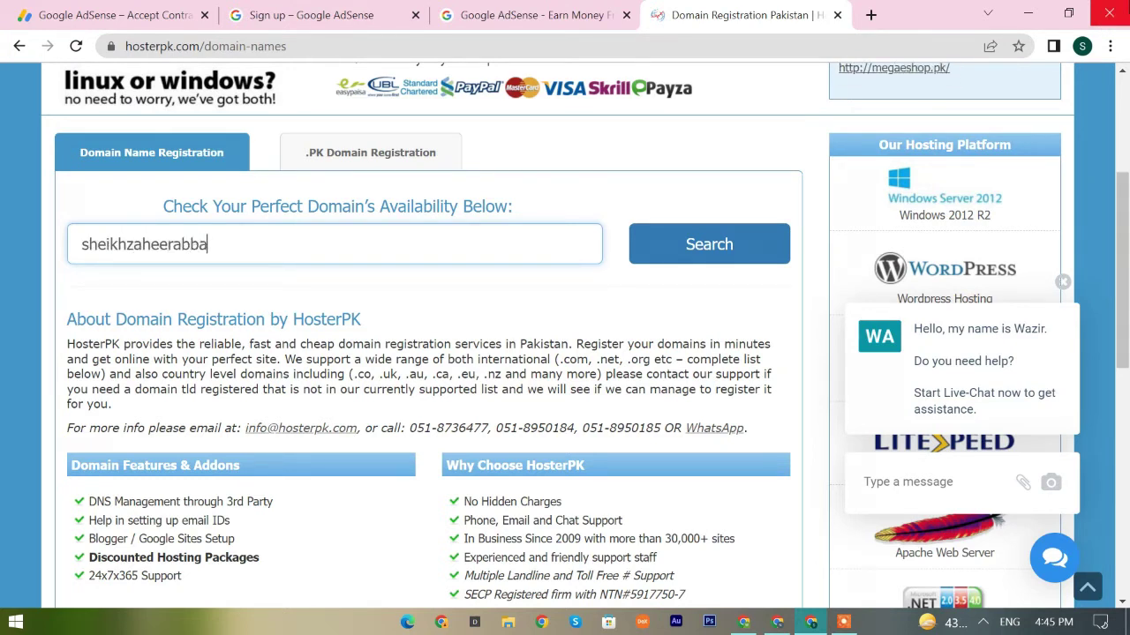
key("Return")
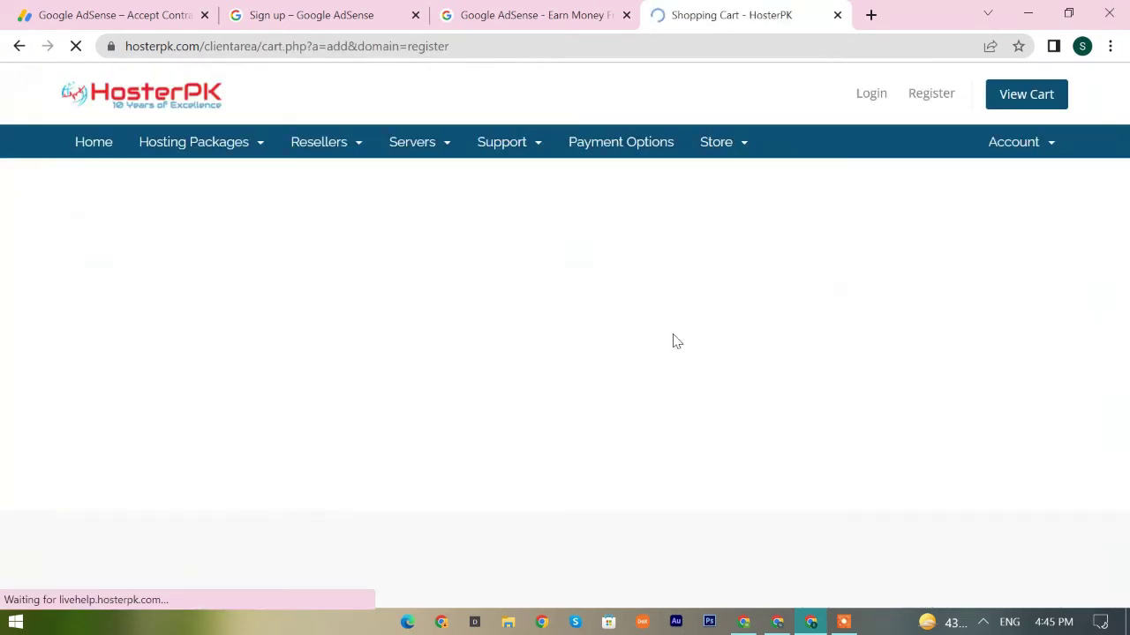
left_click(810, 389)
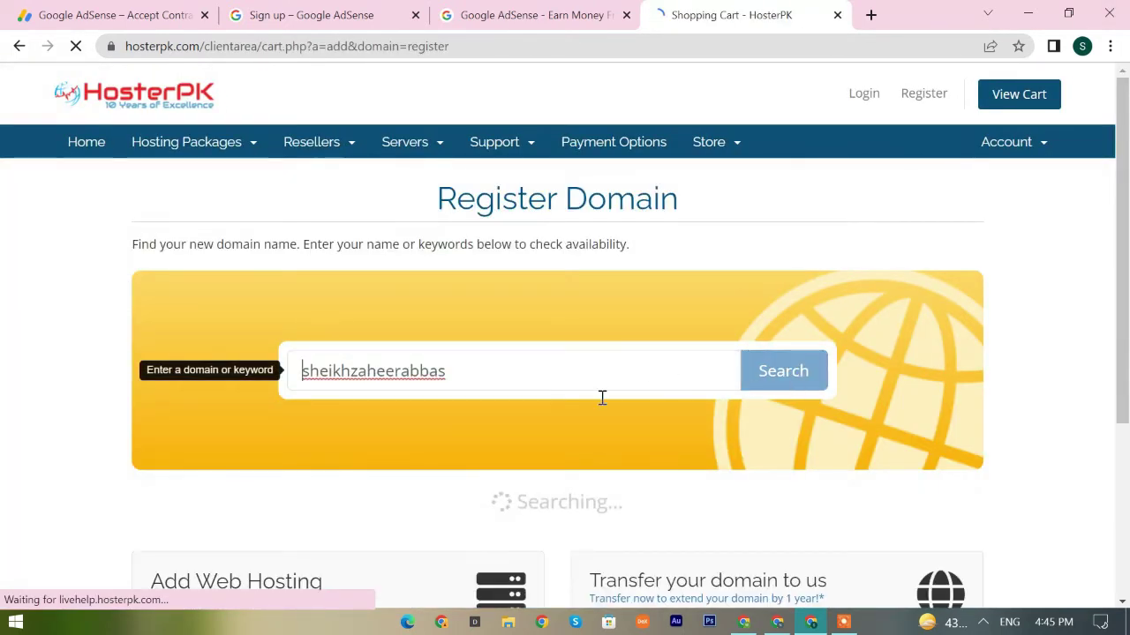
scroll(812, 388, "down", 2)
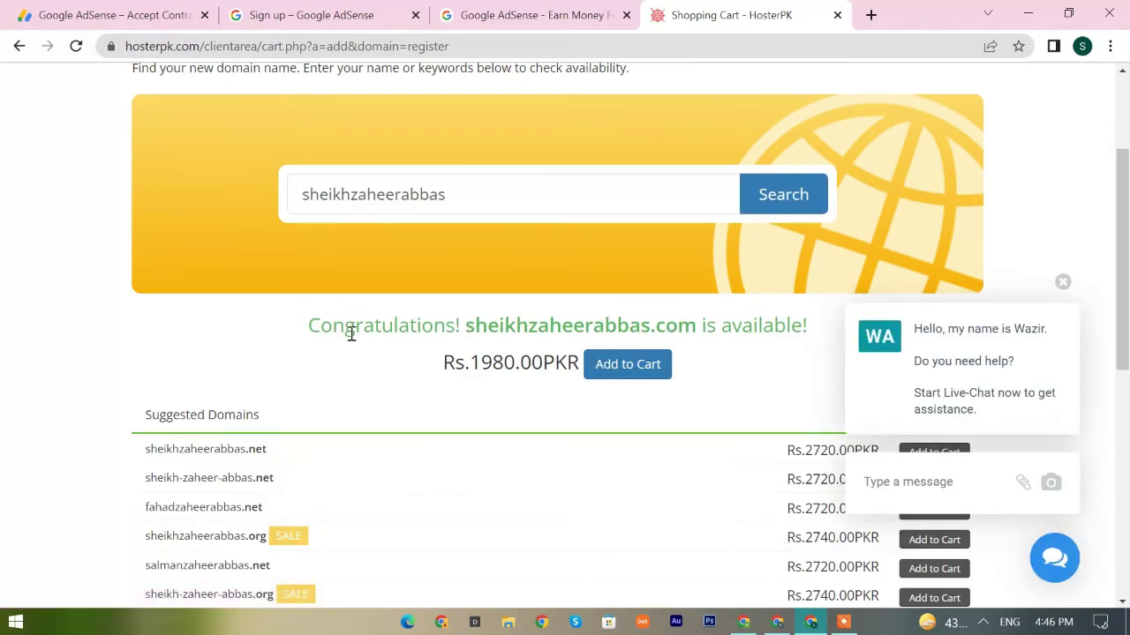
left_click_drag(465, 328, 694, 318)
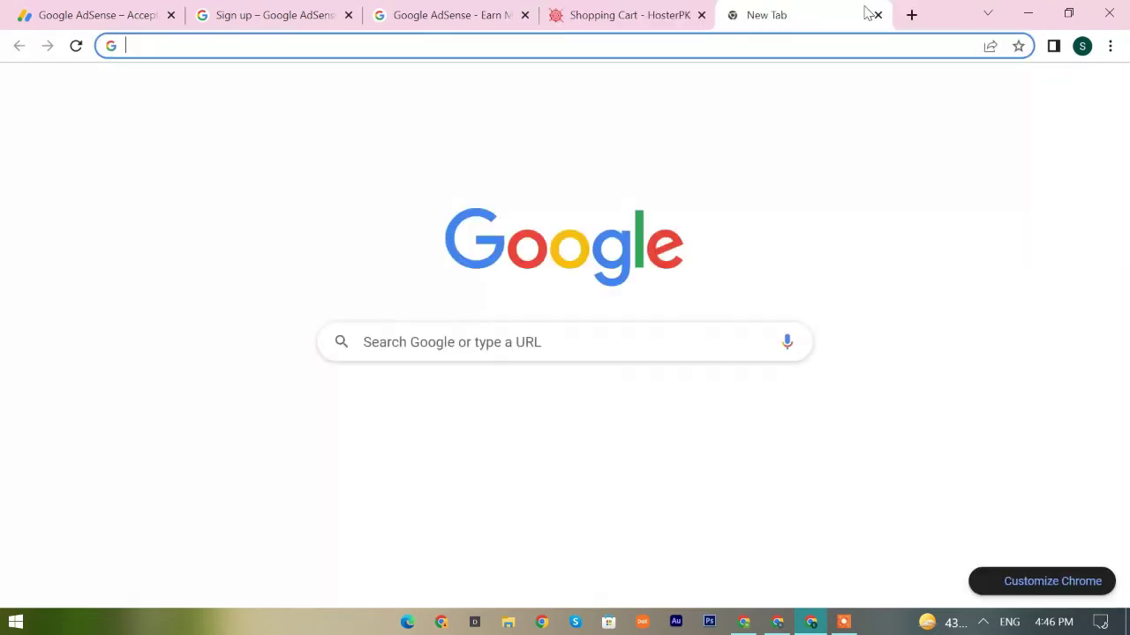
- In a new tab, search 'namecheap' using the address-bar suggestion
left_click(869, 14)
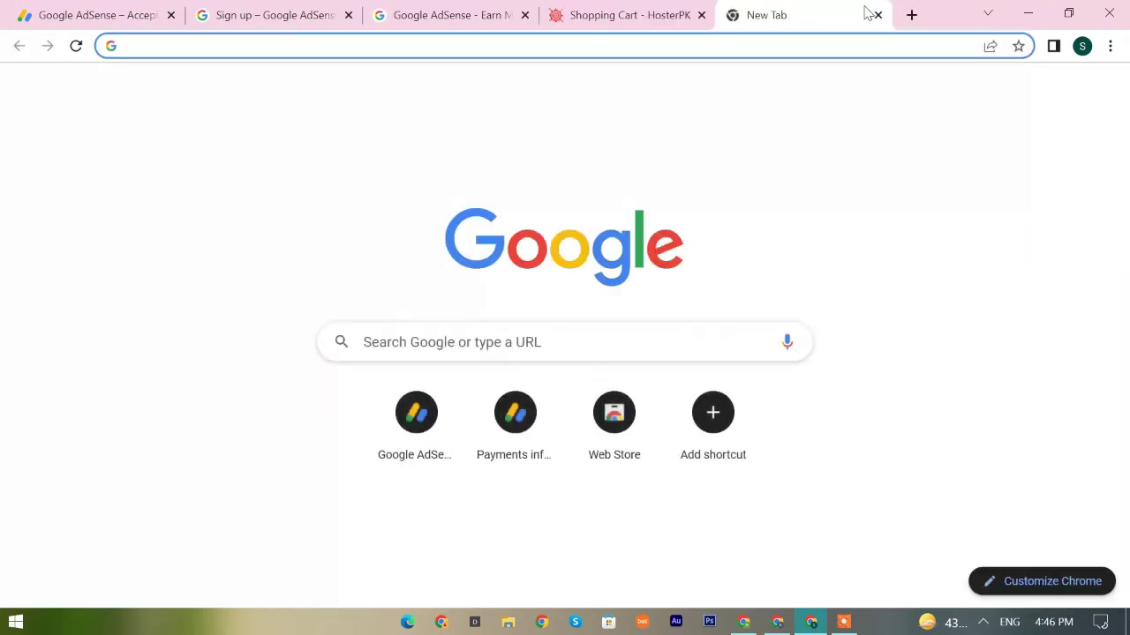
type("name")
key("Down")
key("Return")
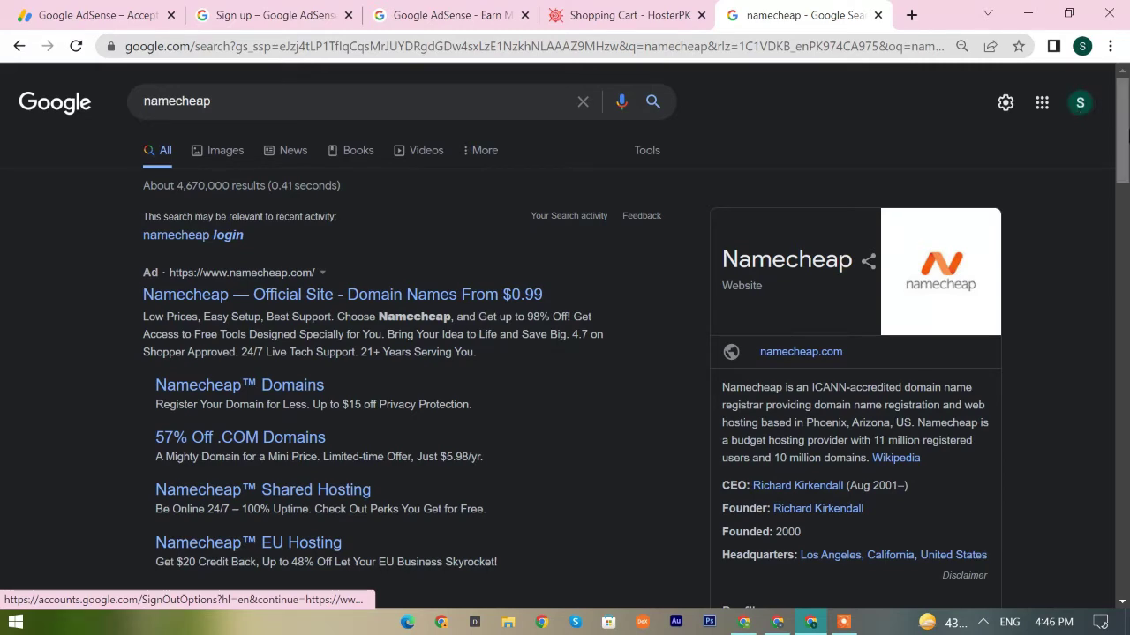
- Copy the domain name from the HosterPK cart and search for it on Namecheap
left_click(799, 352)
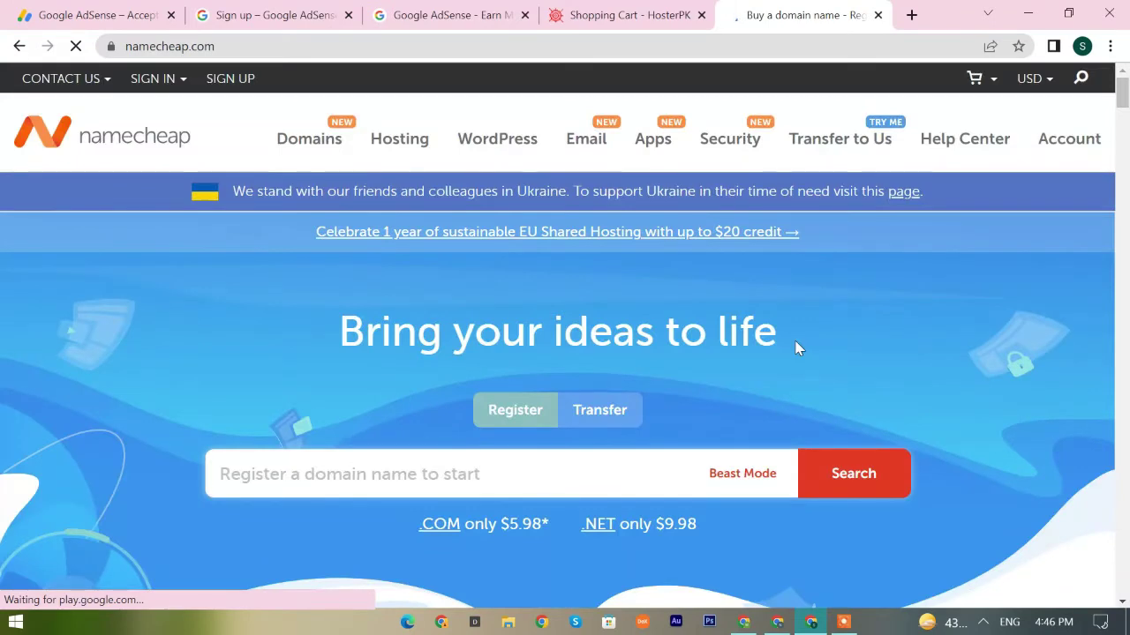
left_click(653, 11)
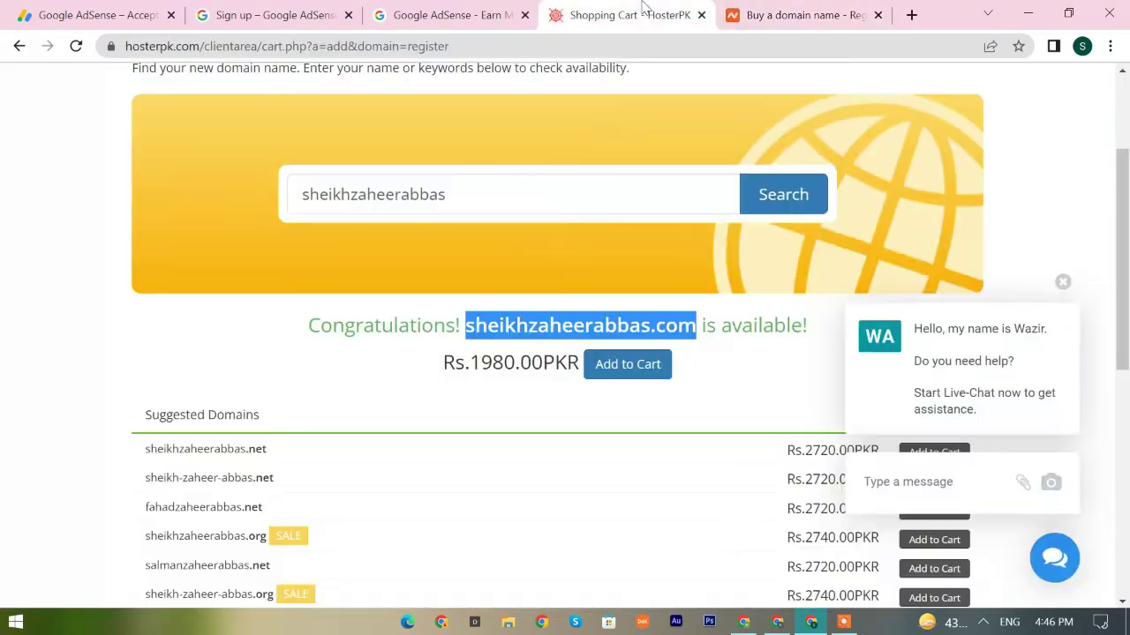
right_click(526, 351)
left_click(539, 352)
key("ctrl+Tab")
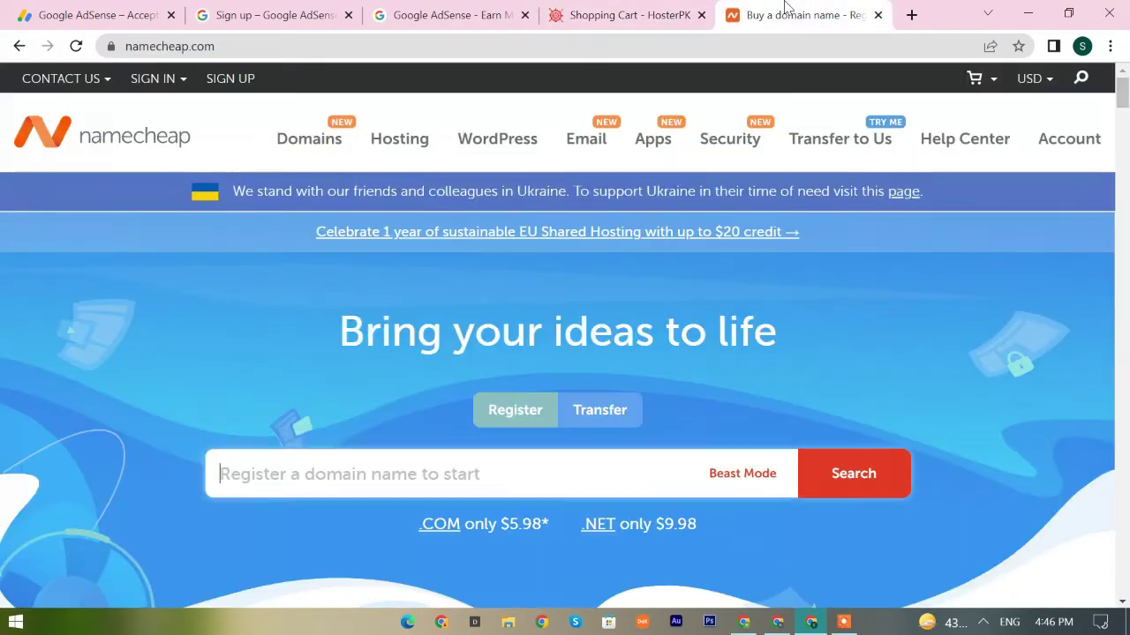
right_click(522, 482)
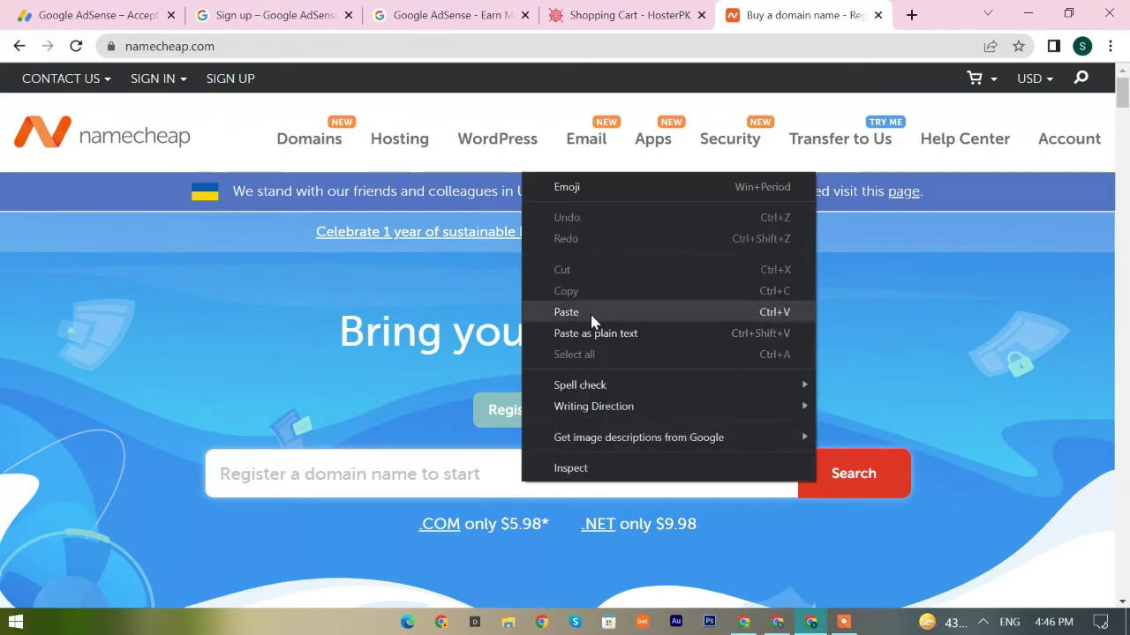
left_click(593, 314)
key("BackSpace")
key("BackSpace")
key("BackSpace")
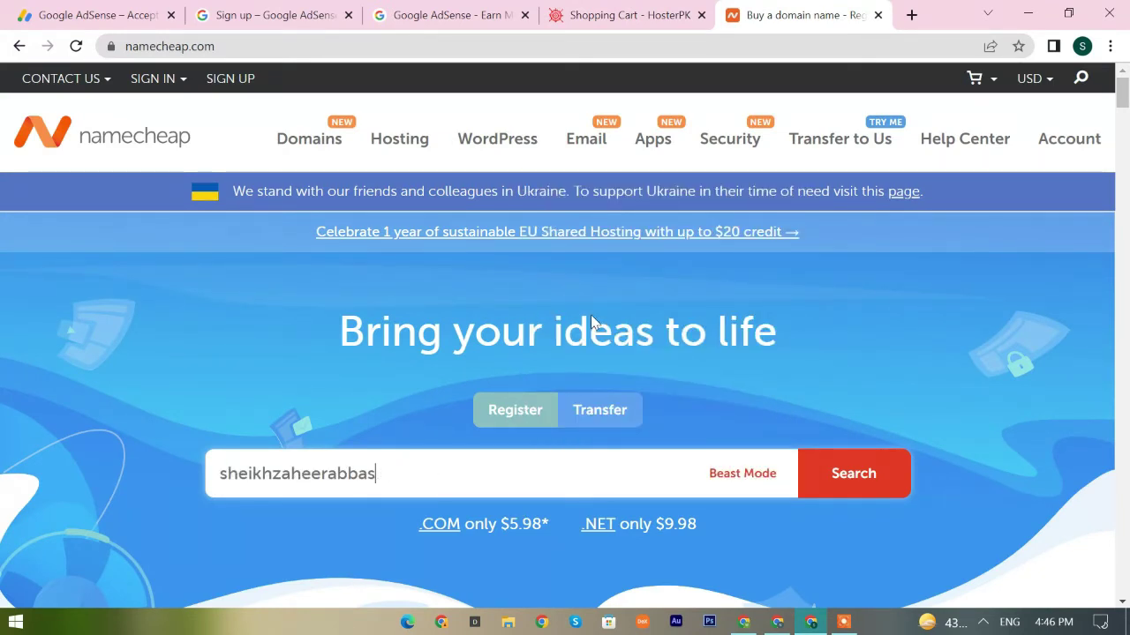
key("Return")
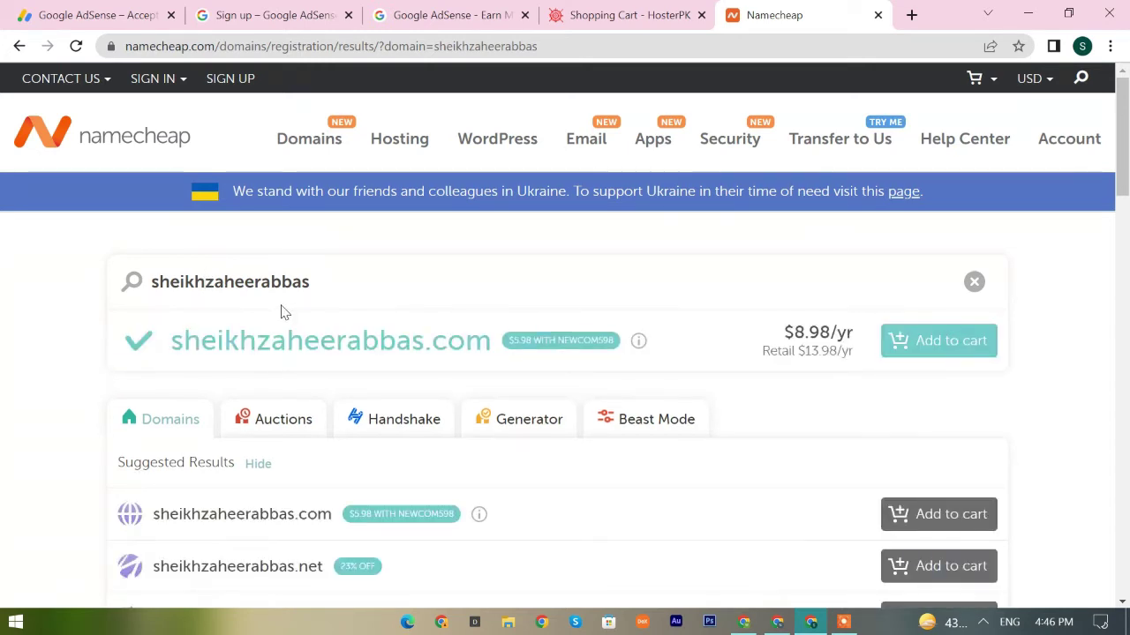
- Add the $8.98 .com domain to the Namecheap cart, making one item at $9.16
scroll(953, 570, "down", 1)
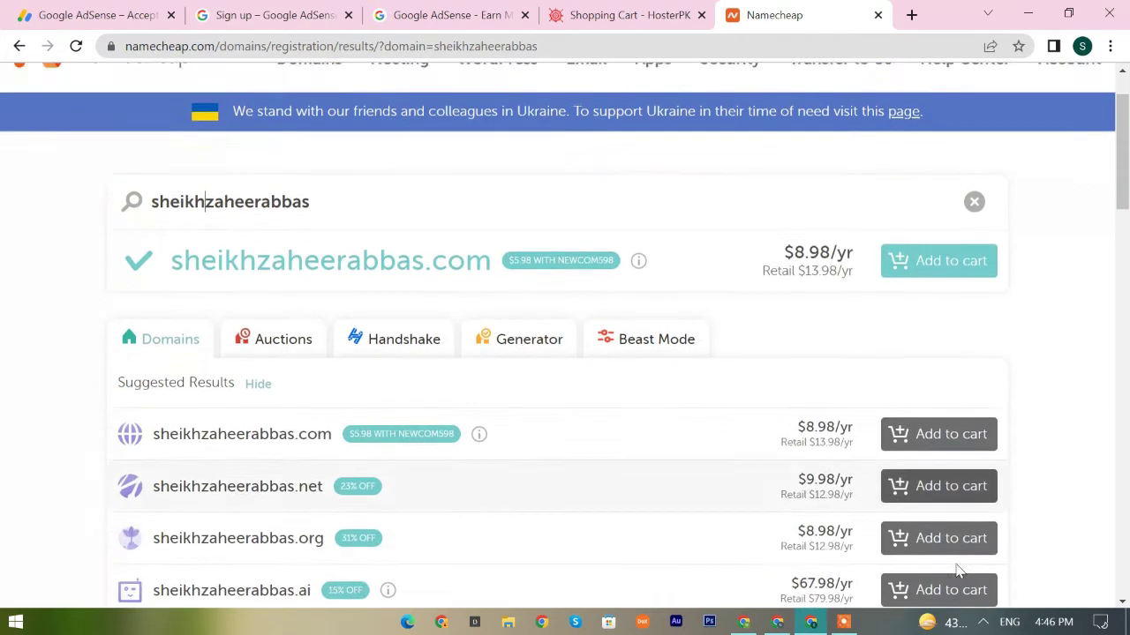
left_click_drag(809, 420, 835, 420)
left_click(1084, 431)
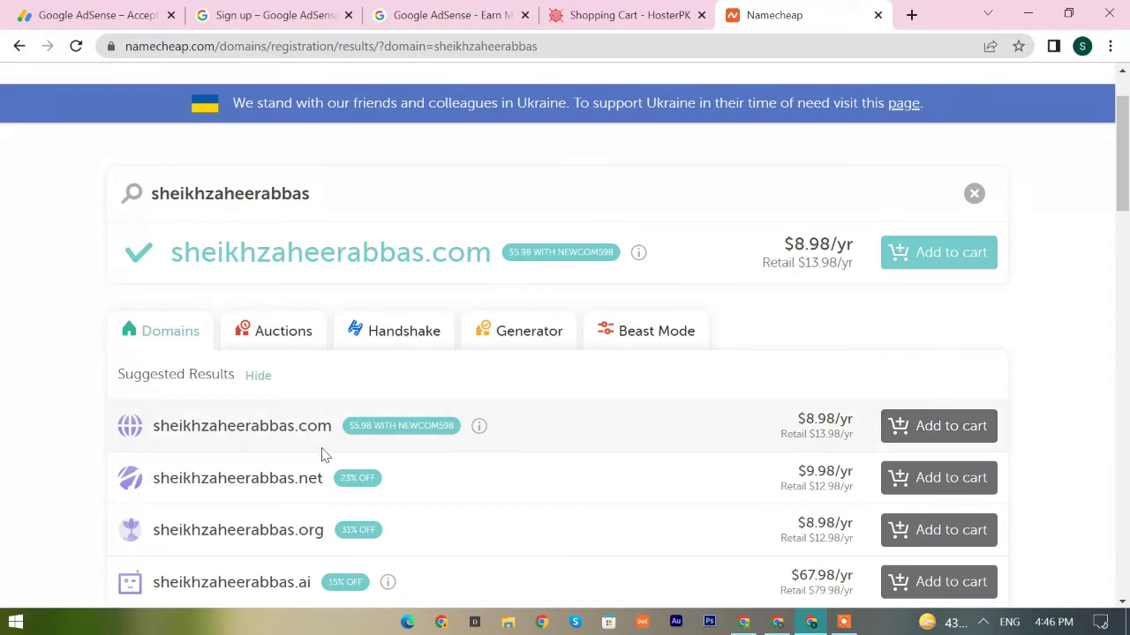
scroll(315, 521, "down", 2)
right_click(318, 484)
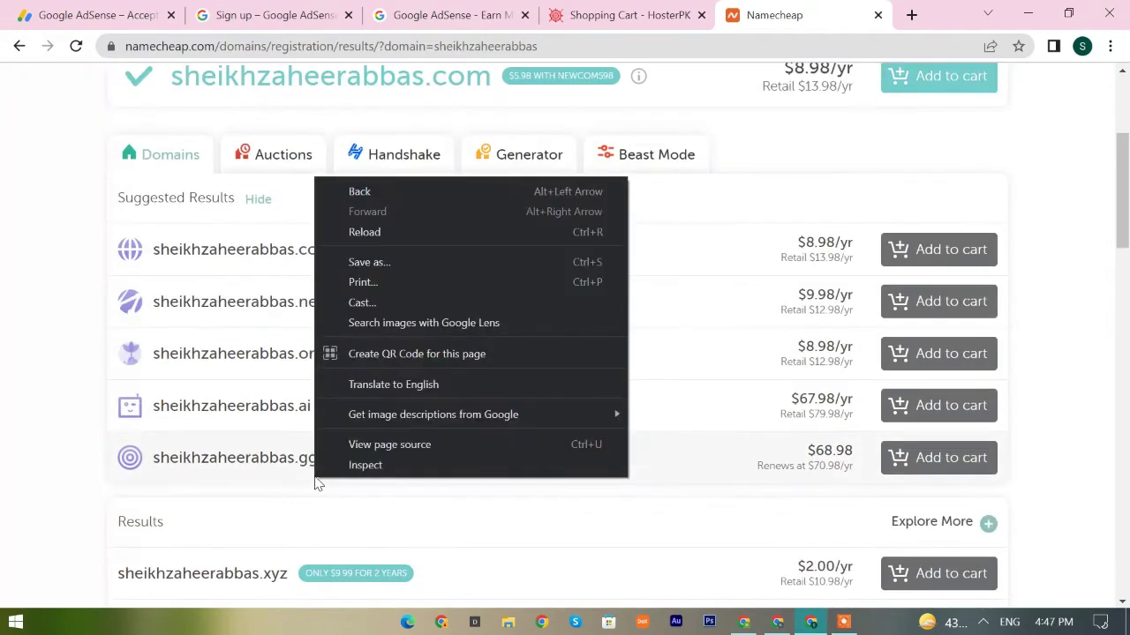
left_click(10, 392)
scroll(132, 380, "up", 2)
scroll(185, 376, "up", 1)
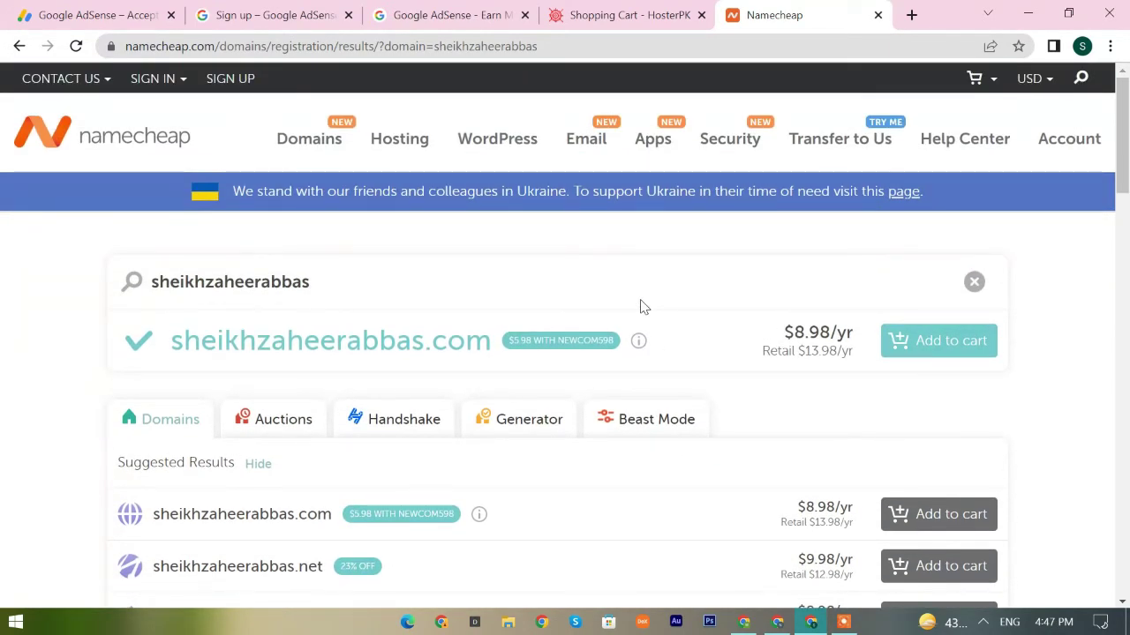
left_click(961, 517)
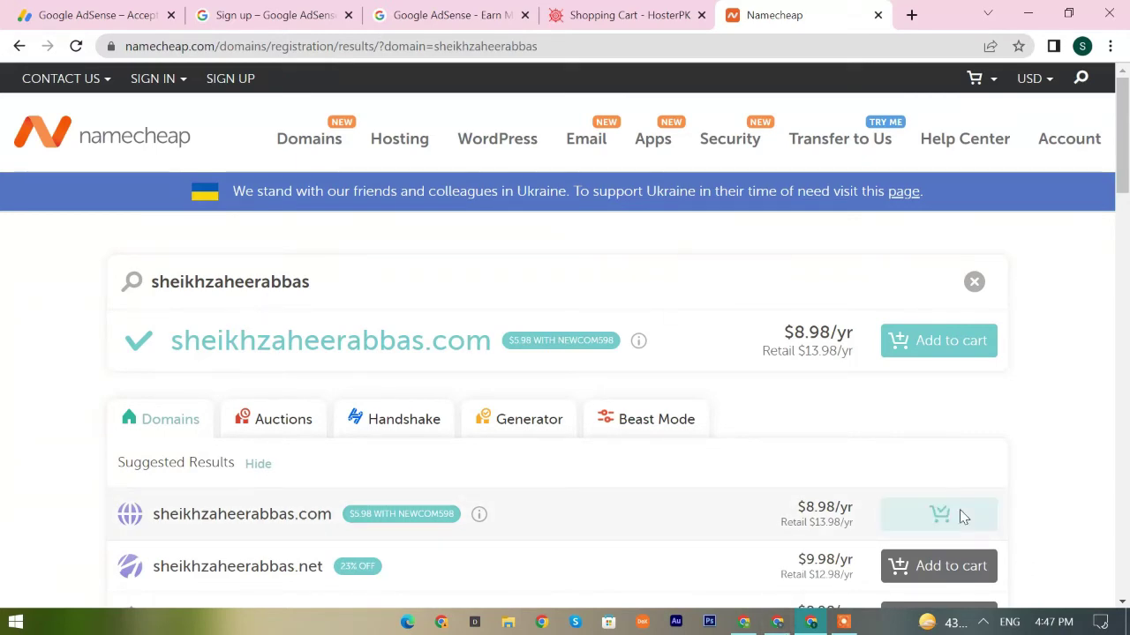
scroll(535, 480, "down", 2)
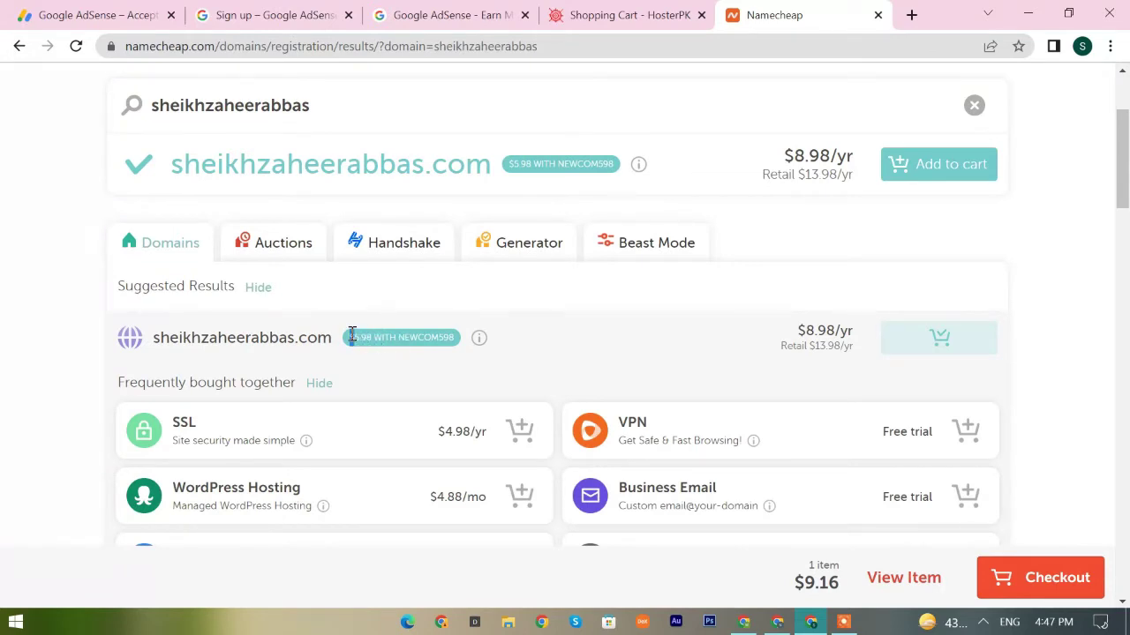
triple_click(383, 347)
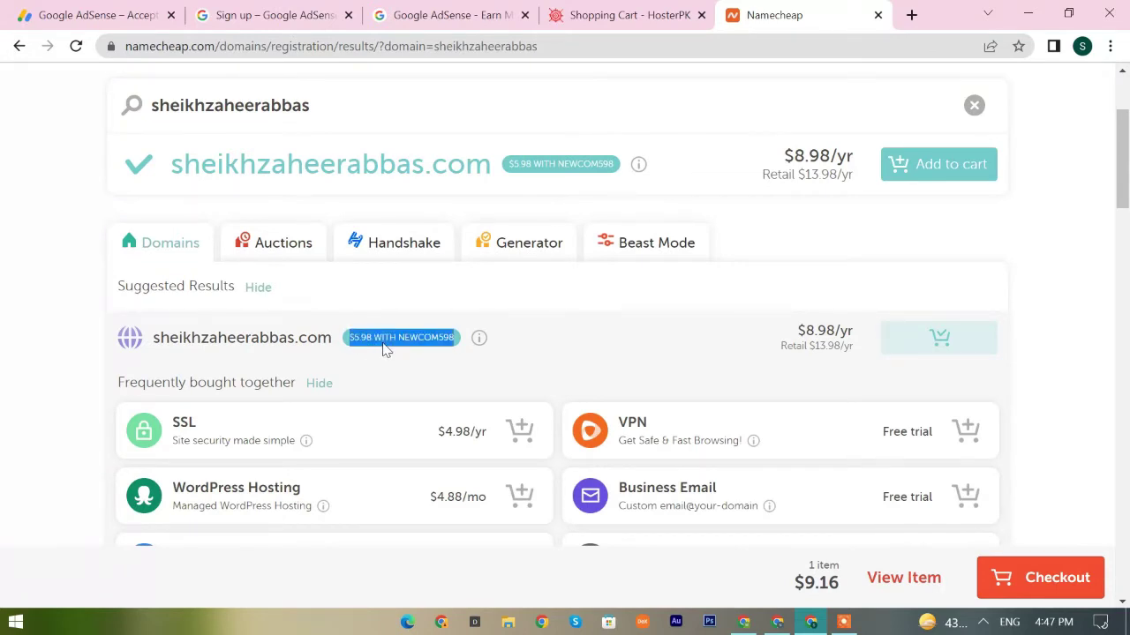
left_click(1040, 589)
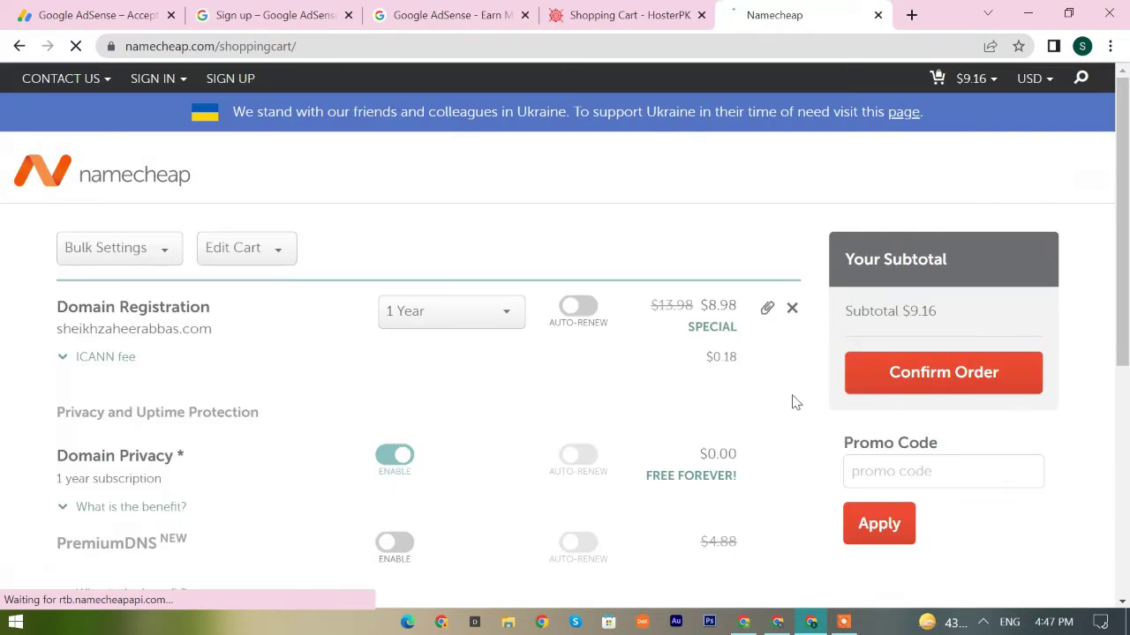
- Confirm the Namecheap order at the $9.16 subtotal
left_click_drag(937, 312, 845, 312)
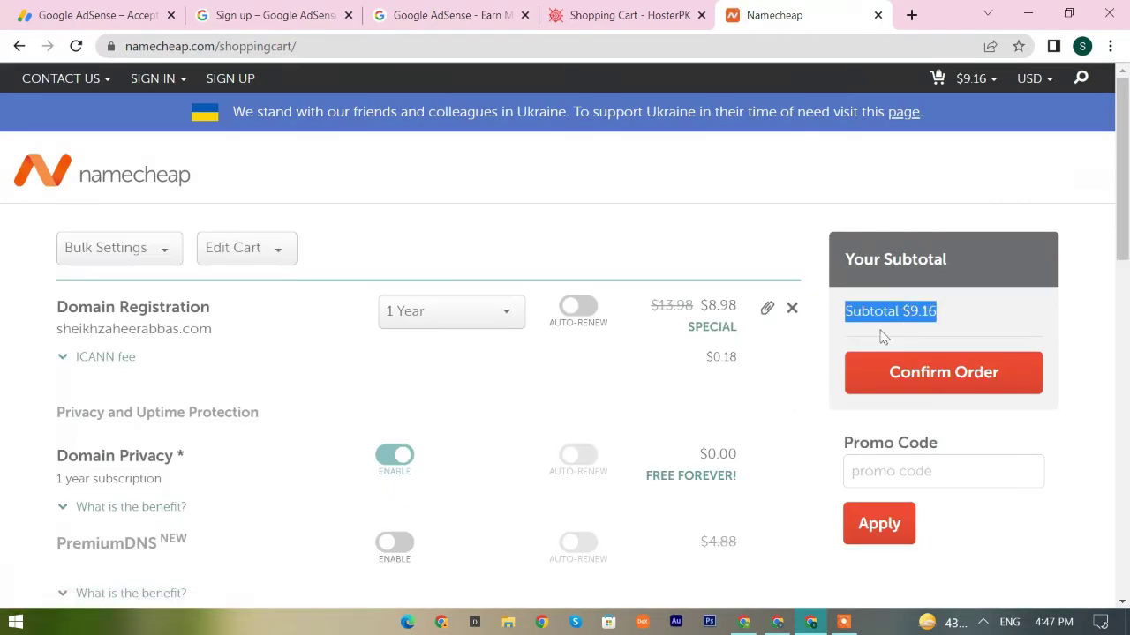
scroll(706, 353, "down", 4)
scroll(716, 366, "up", 4)
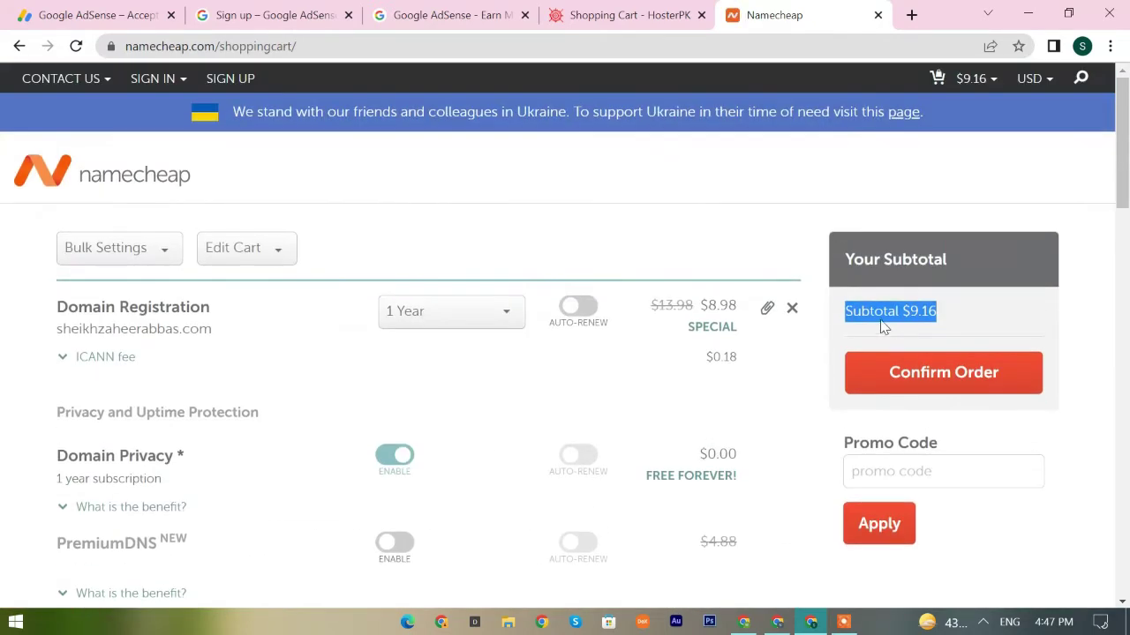
double_click(890, 305)
left_click(959, 376)
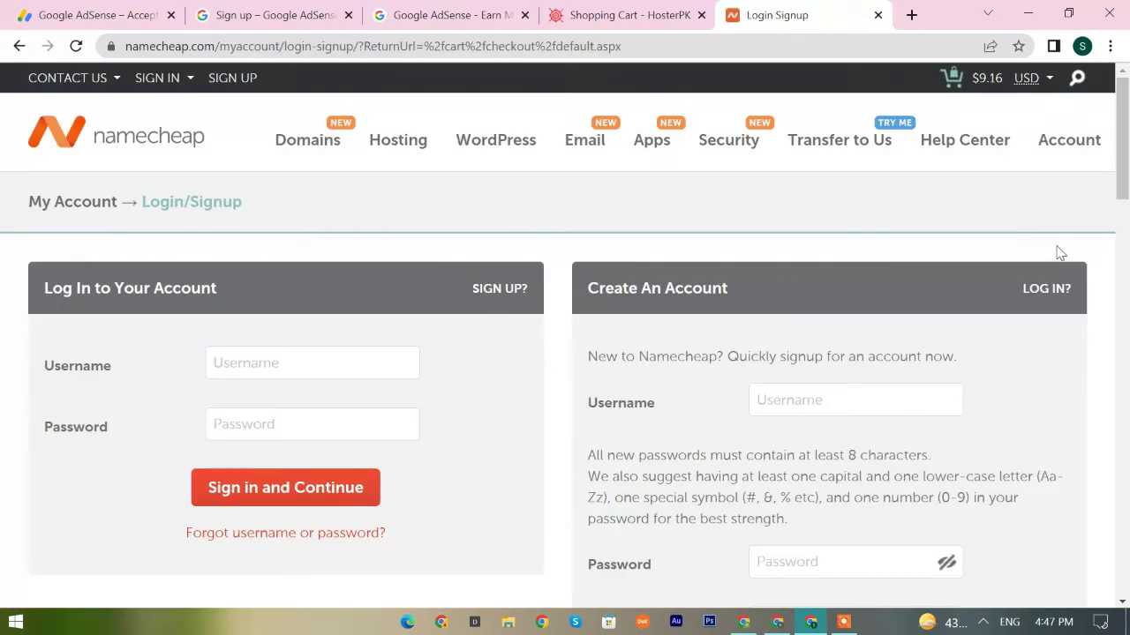
- Try the Log In and Create An Account fields on the Login/Signup page
scroll(1059, 253, "down", 2)
scroll(1015, 232, "up", 2)
left_click(262, 354)
left_click(264, 415)
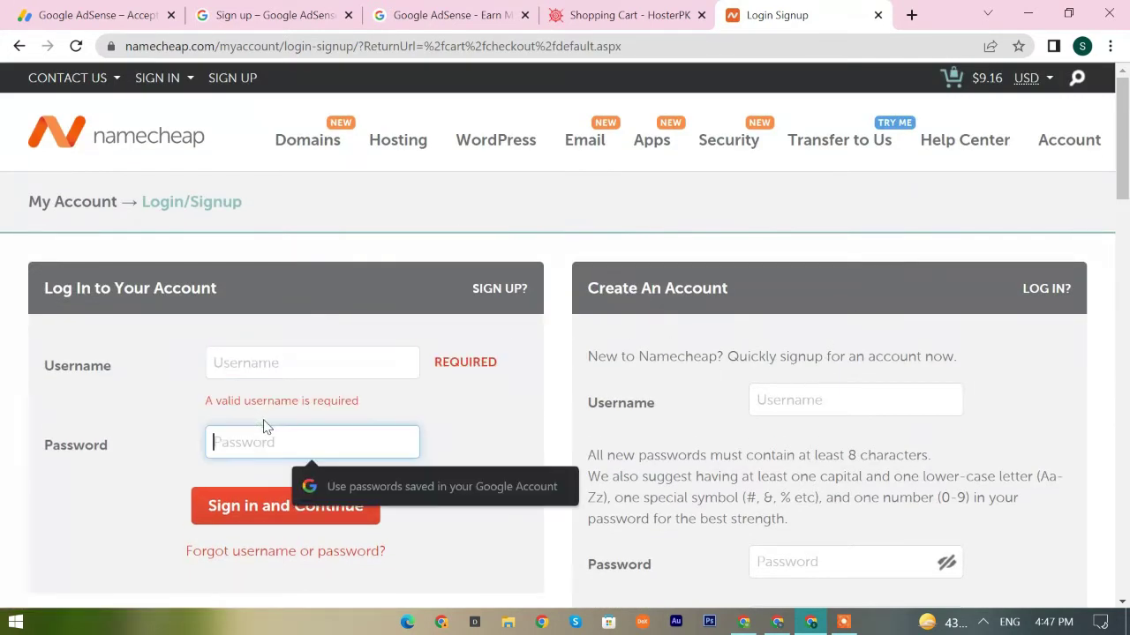
left_click(812, 403)
scroll(812, 401, "down", 2)
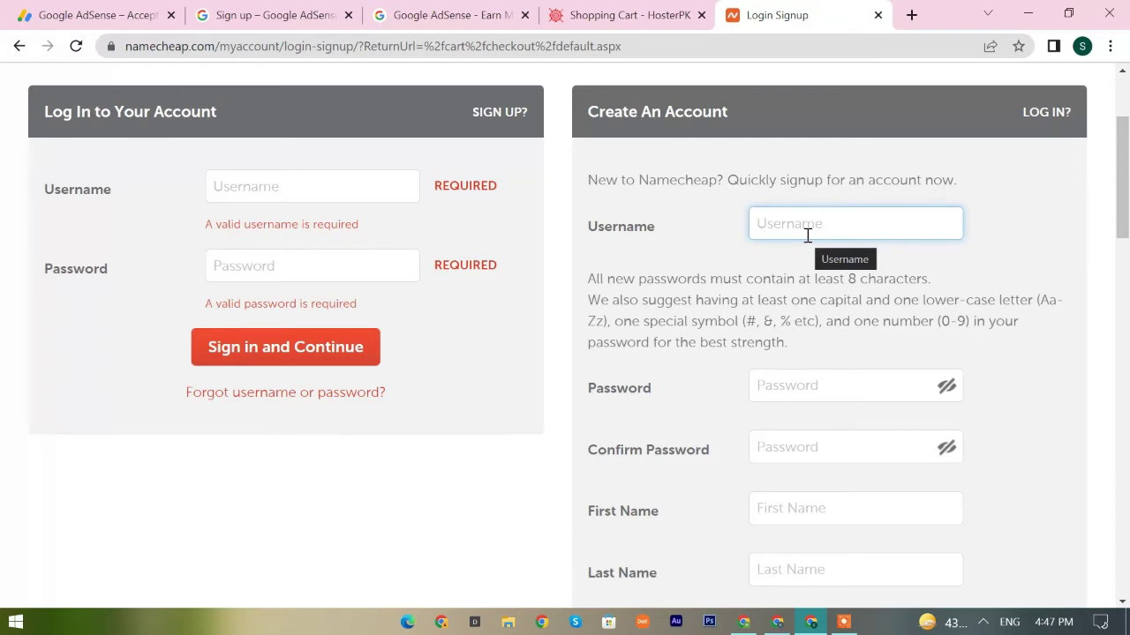
left_click(838, 397)
left_click(803, 457)
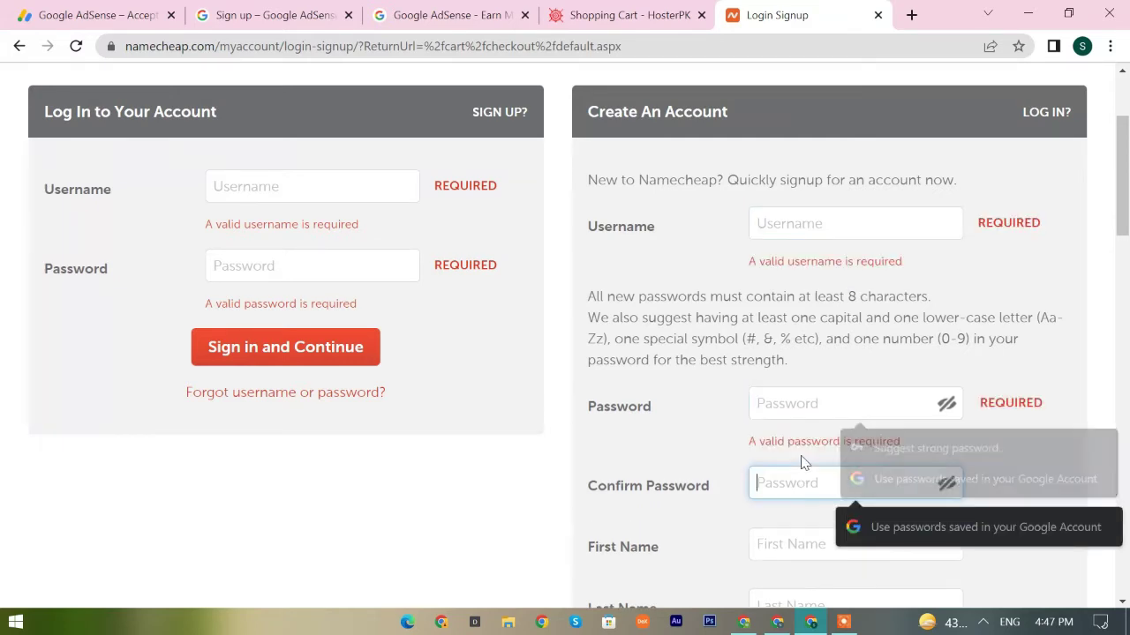
scroll(799, 415, "down", 2)
left_click(779, 366)
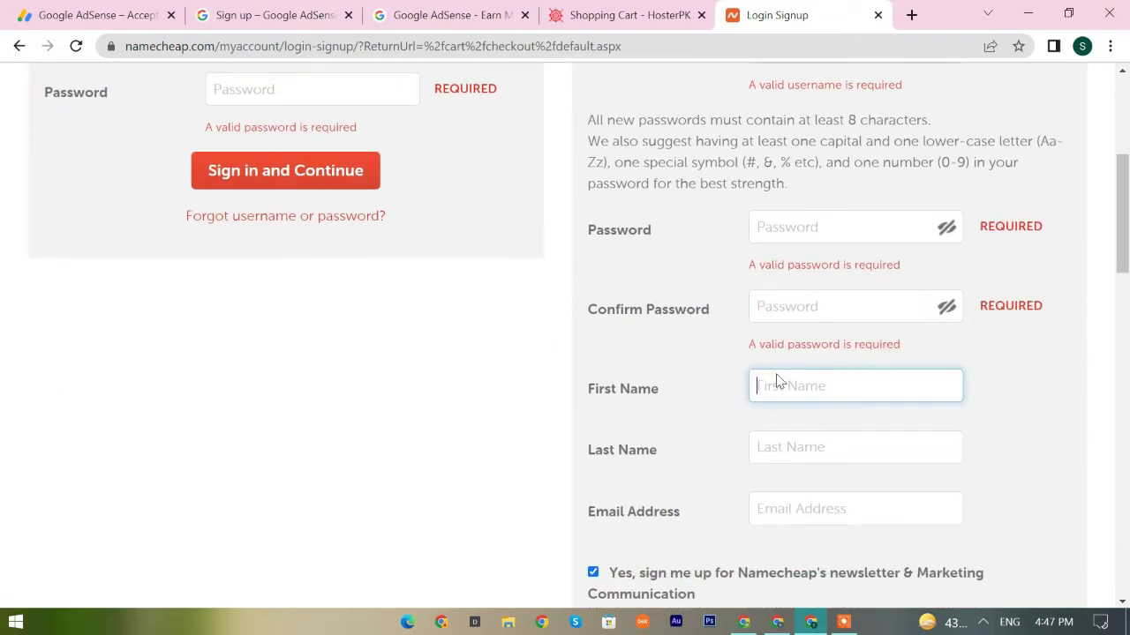
left_click(779, 427)
scroll(785, 420, "down", 3)
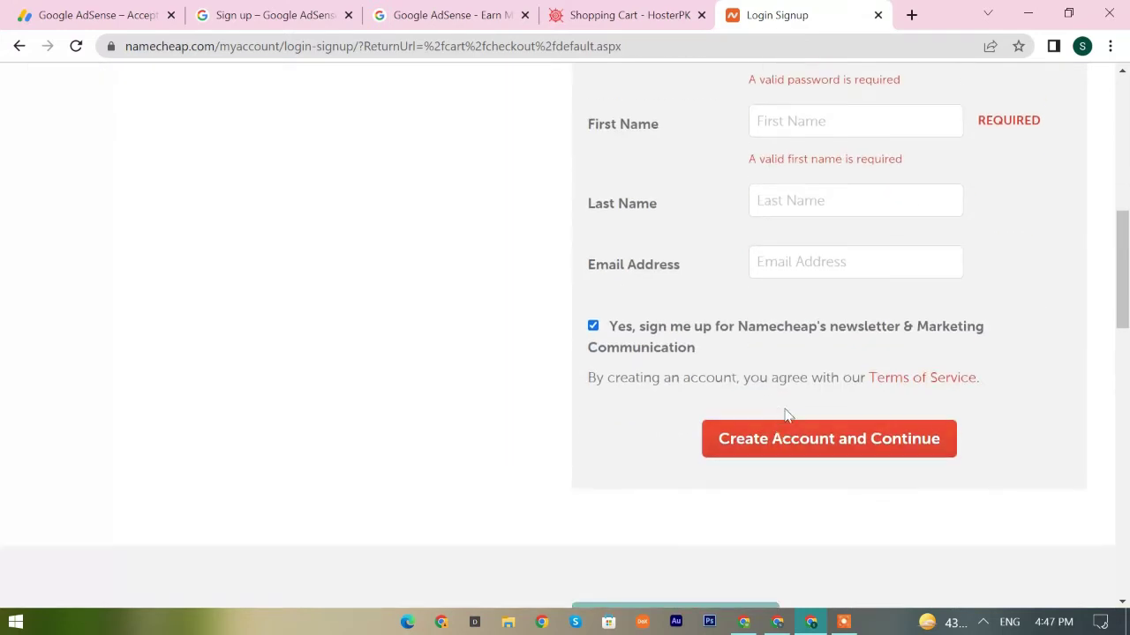
left_click(781, 459)
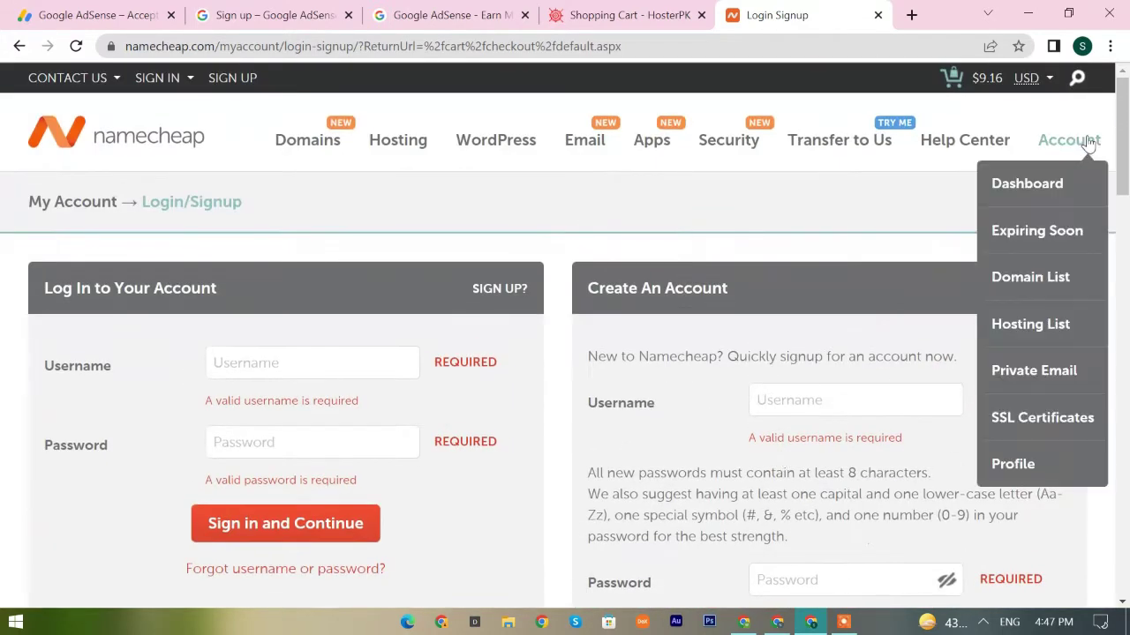
- Glance at the HosterPK cart tab, then return to the Namecheap signup page
mouse_move(986, 90)
left_click(594, 11)
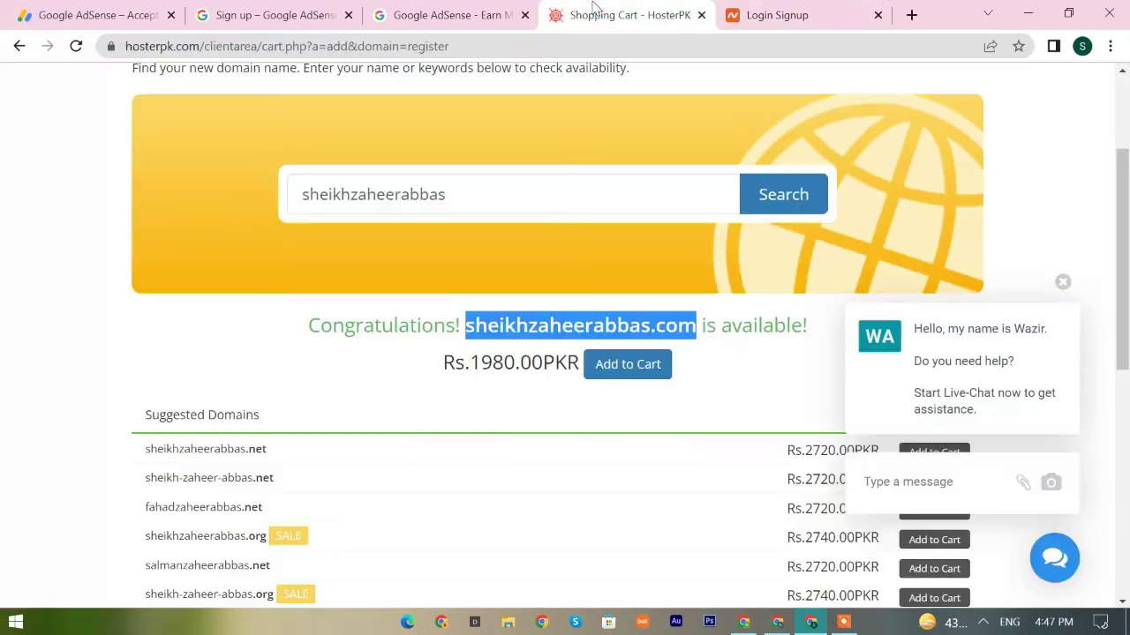
left_click(752, 15)
scroll(827, 385, "down", 5)
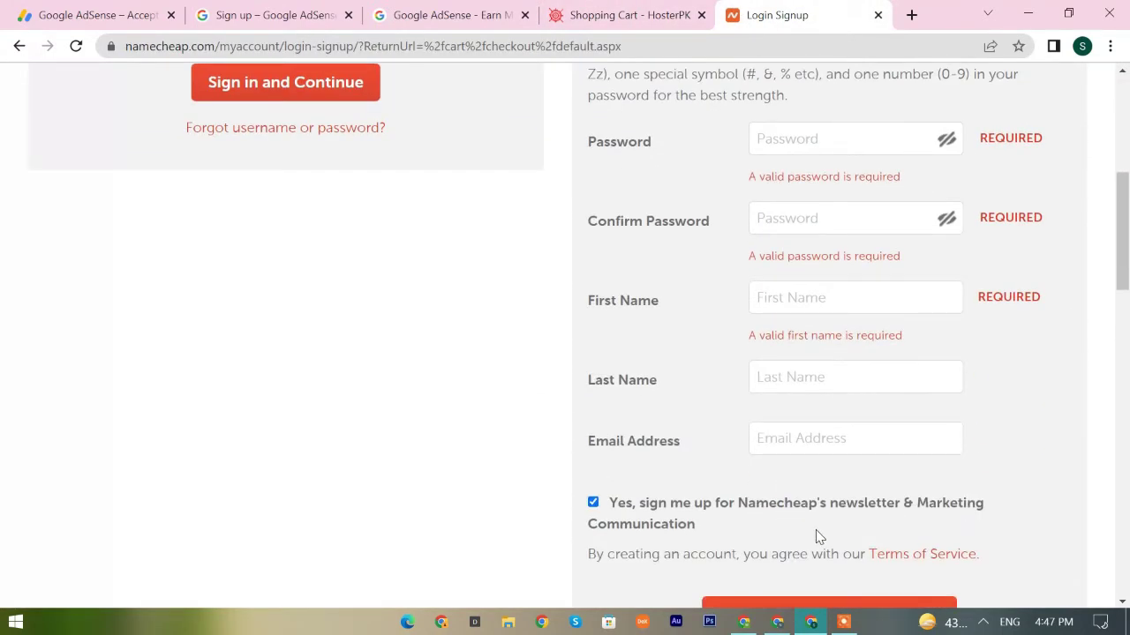
scroll(845, 536, "up", 4)
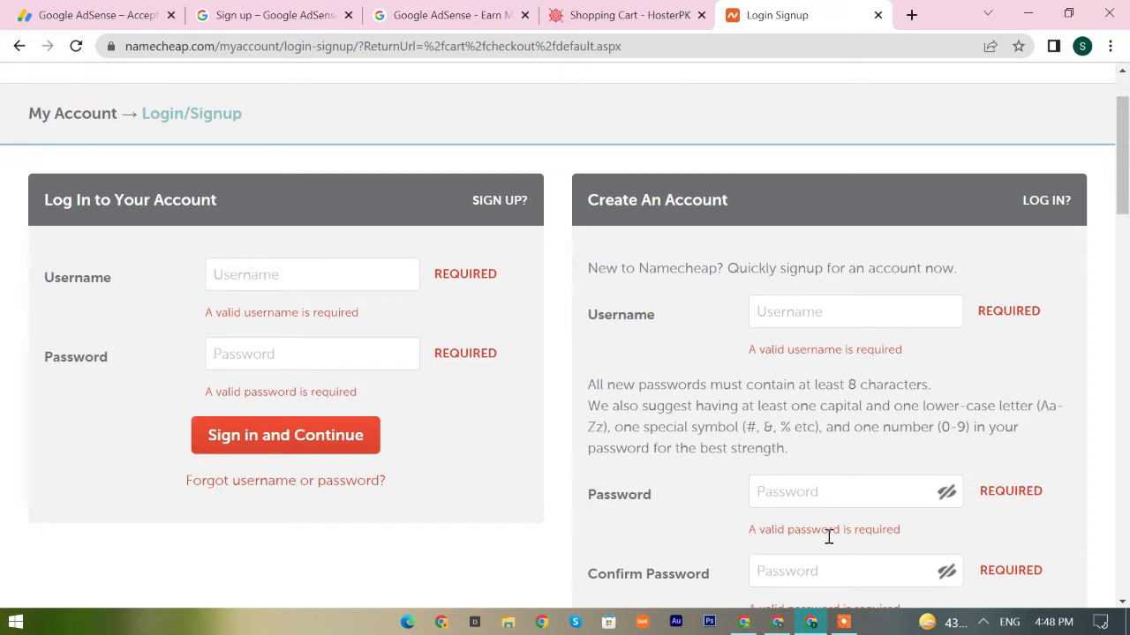
scroll(826, 535, "down", 5)
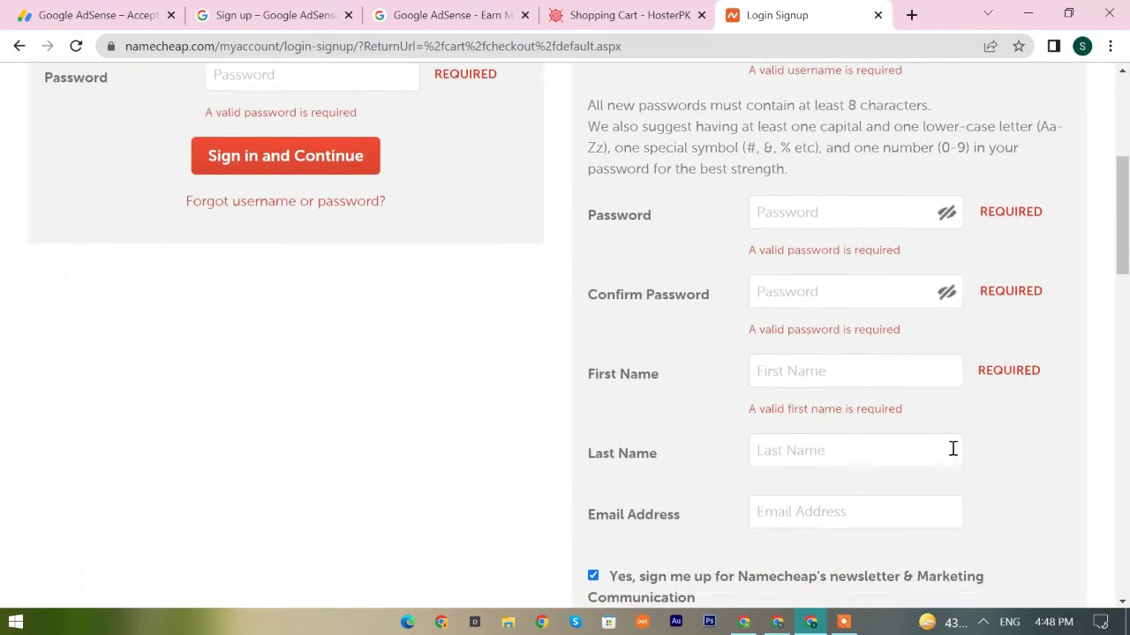
scroll(909, 494, "up", 6)
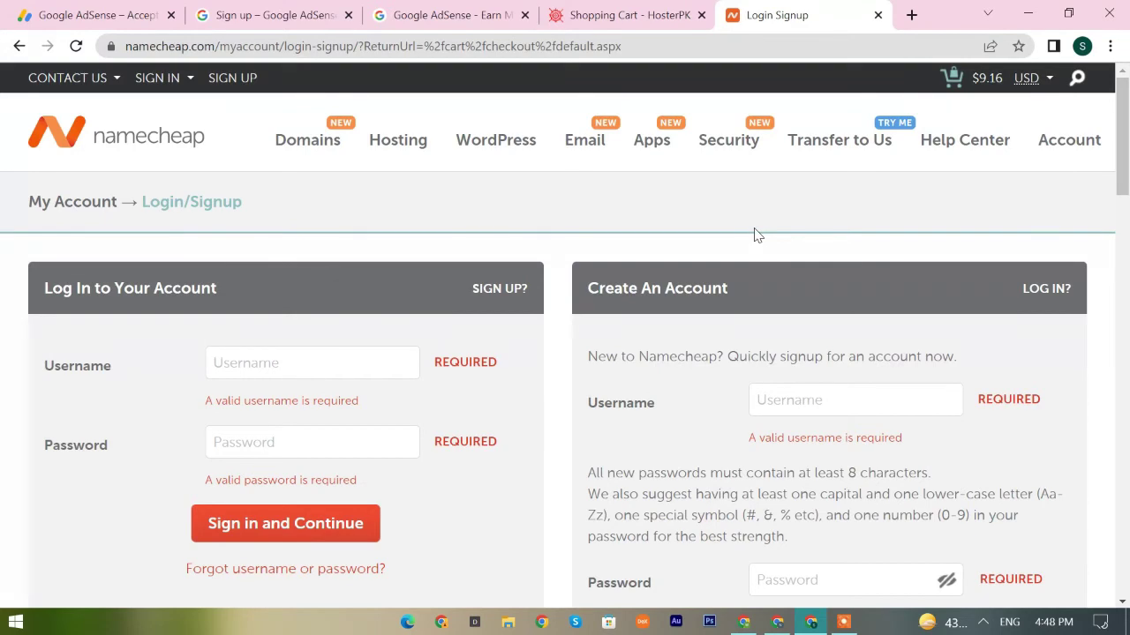
- Open a new Chrome window in another saved browser profile
left_click(1081, 46)
left_click(1082, 47)
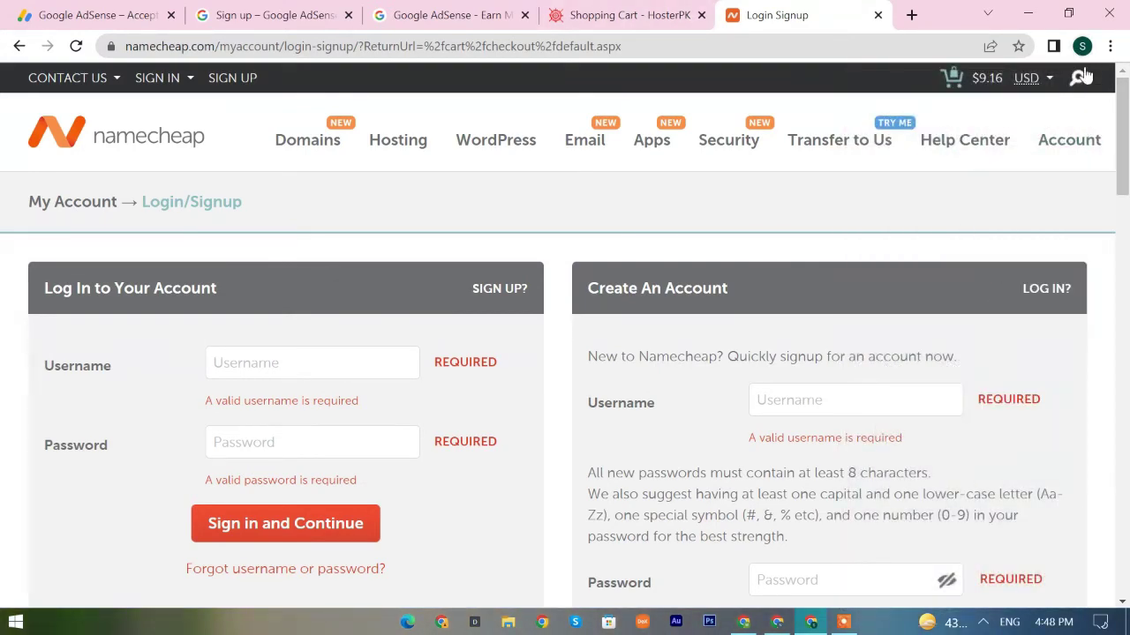
left_click(1083, 48)
scroll(955, 374, "down", 3)
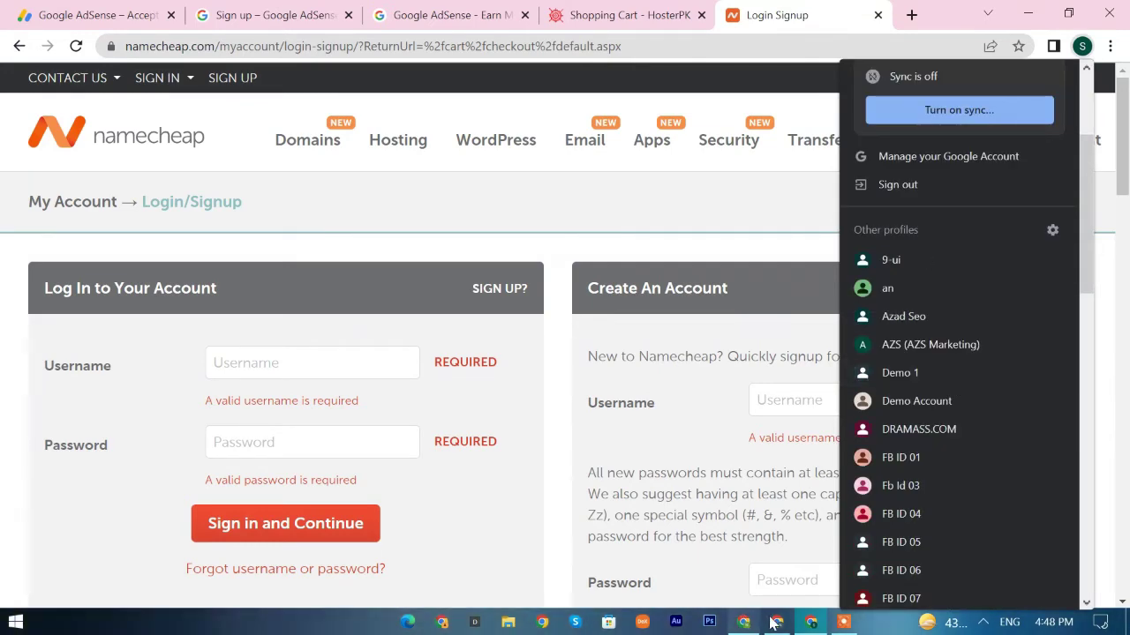
scroll(971, 421, "down", 9)
scroll(948, 439, "up", 3)
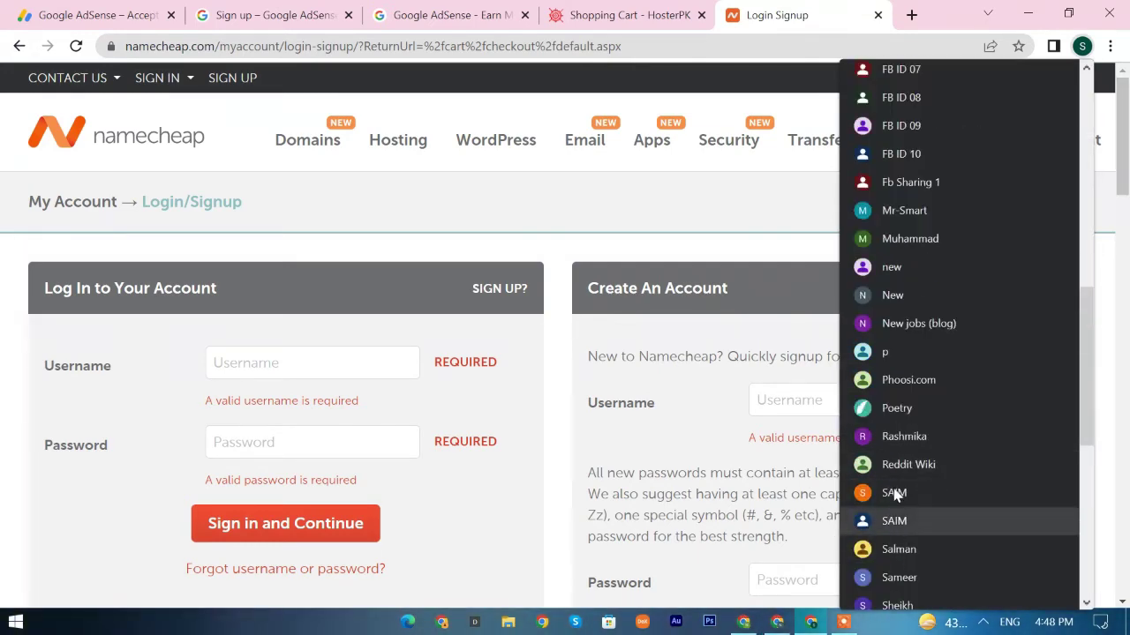
scroll(895, 494, "down", 2)
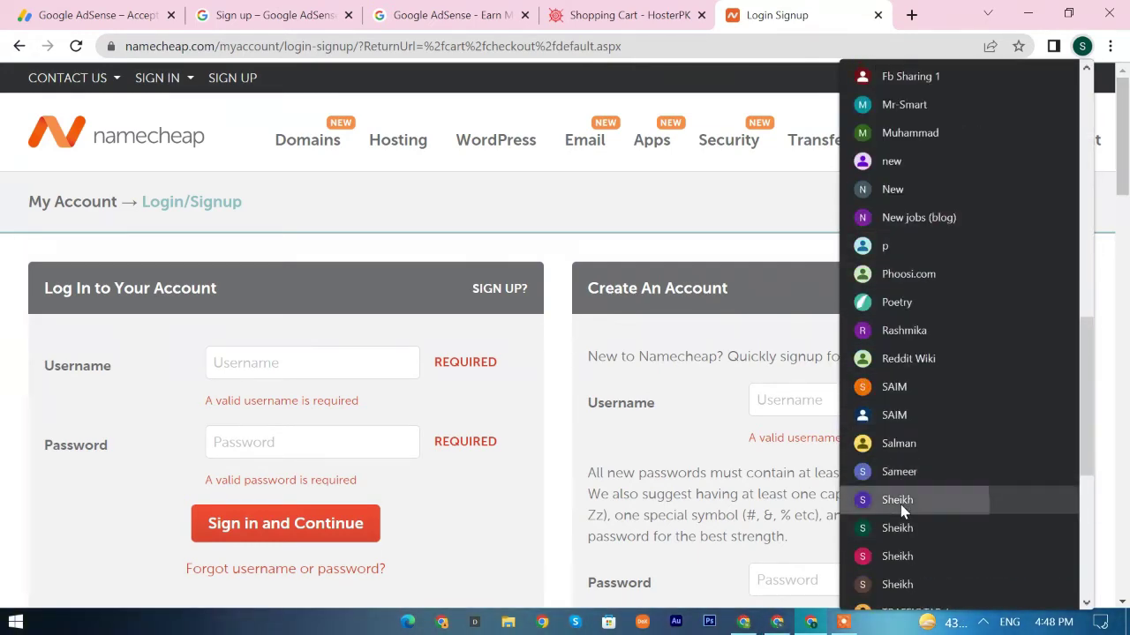
left_click(872, 501)
- Go to namecheap.com from the address-bar suggestions in the new profile window
left_click(460, 50)
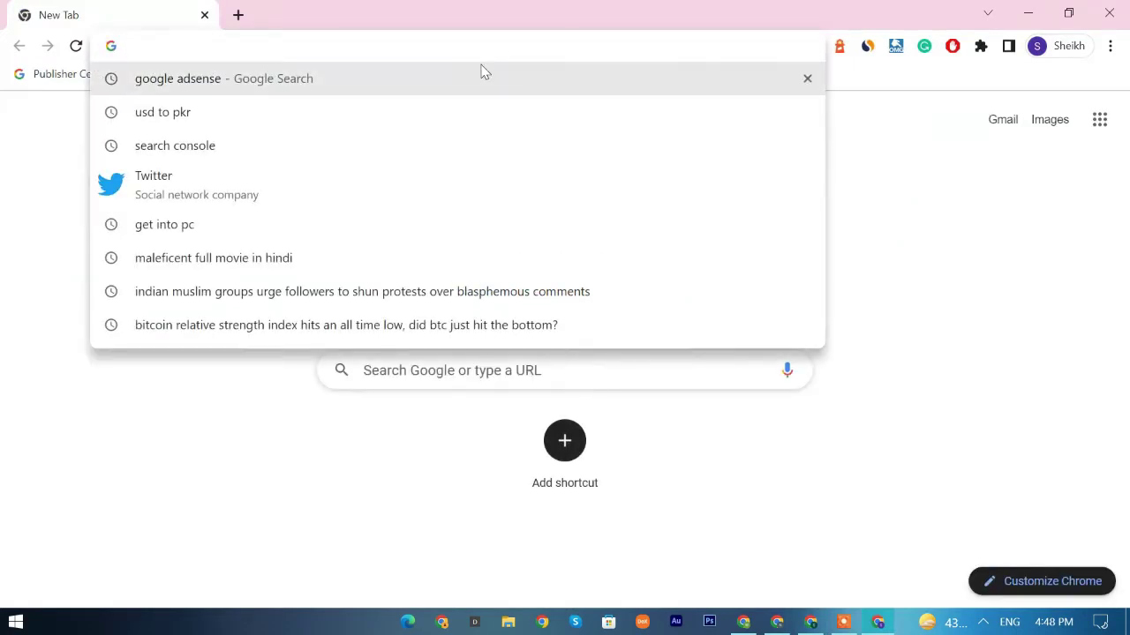
type("n")
key("Down")
key("Down")
key("Down")
key("Down")
key("Down")
key("Down")
key("Down")
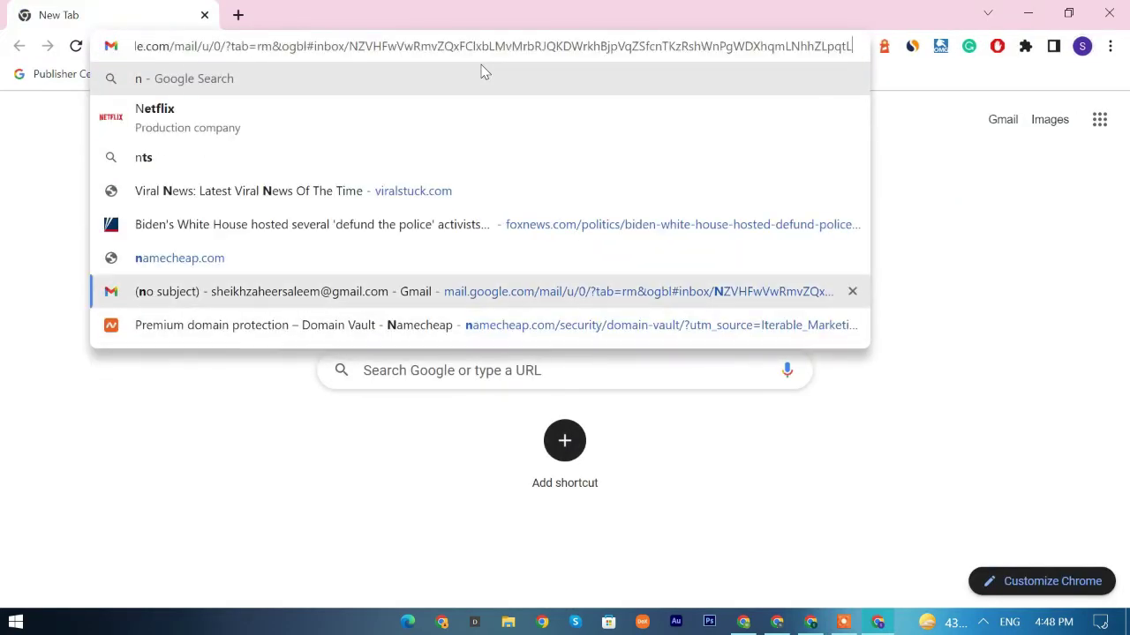
key("Return")
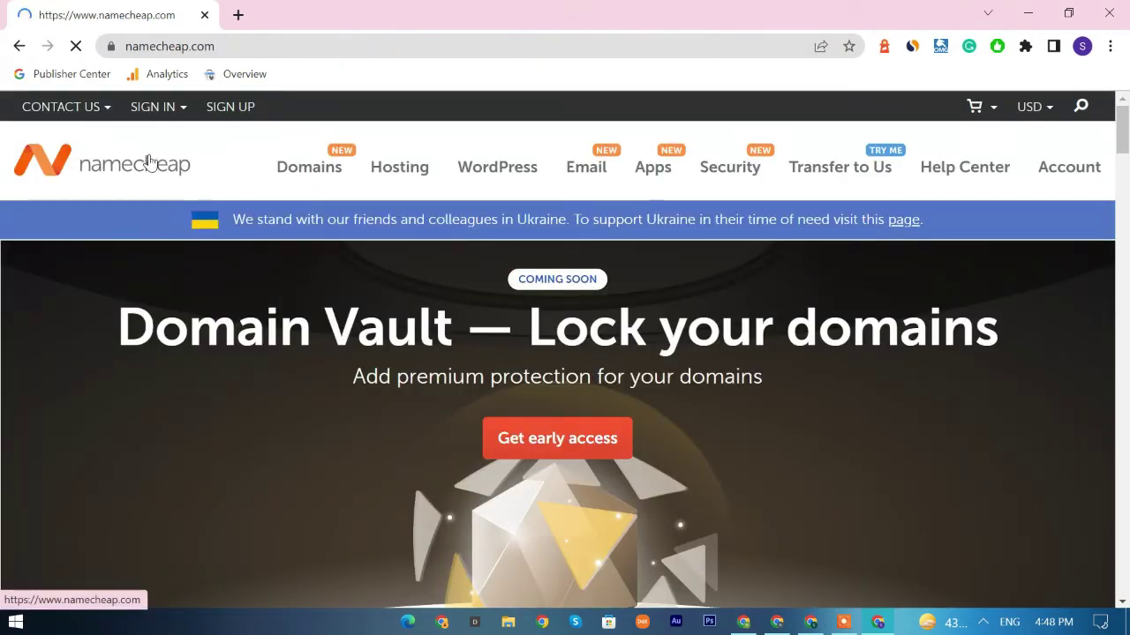
left_click(150, 157)
- Sign in to Namecheap with saved credentials and have the verification code sent by SMS
left_click(154, 106)
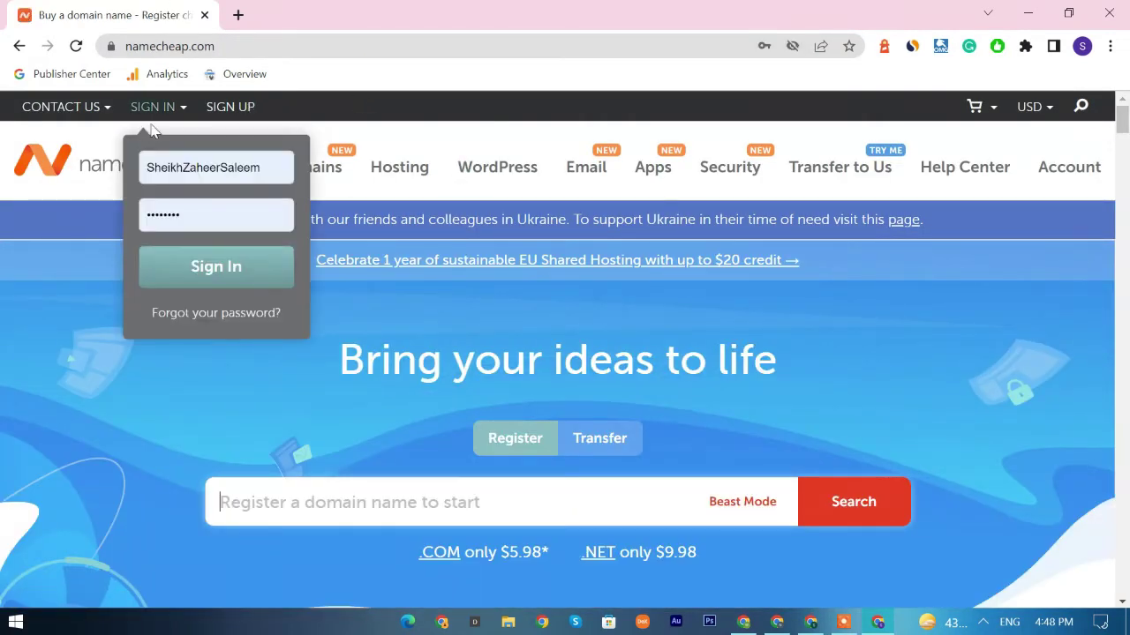
left_click(215, 267)
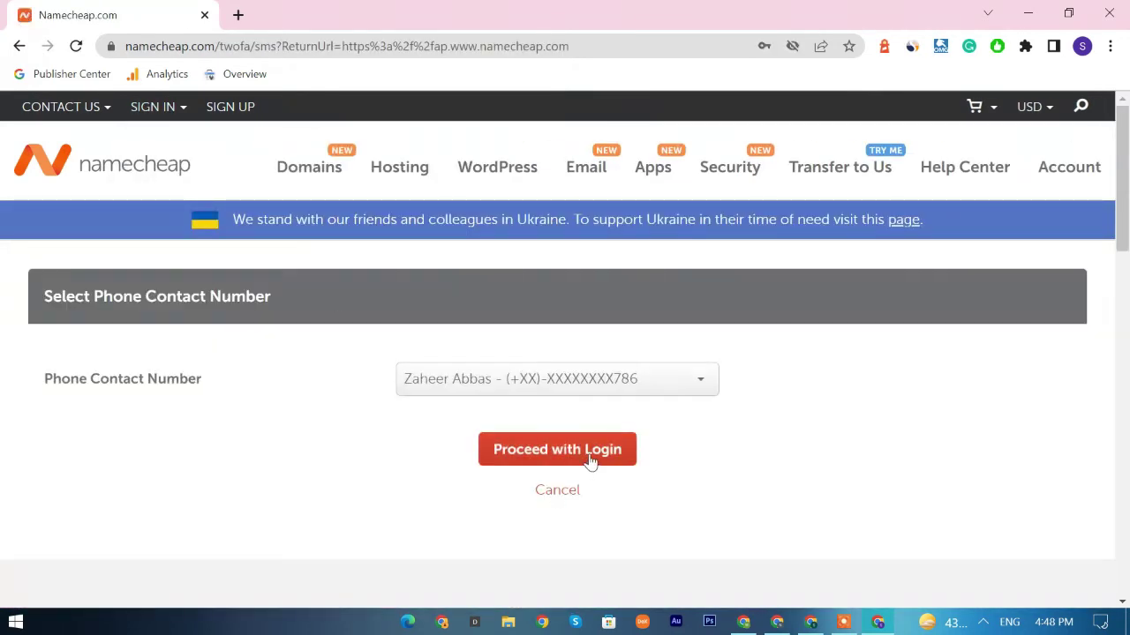
left_click(587, 451)
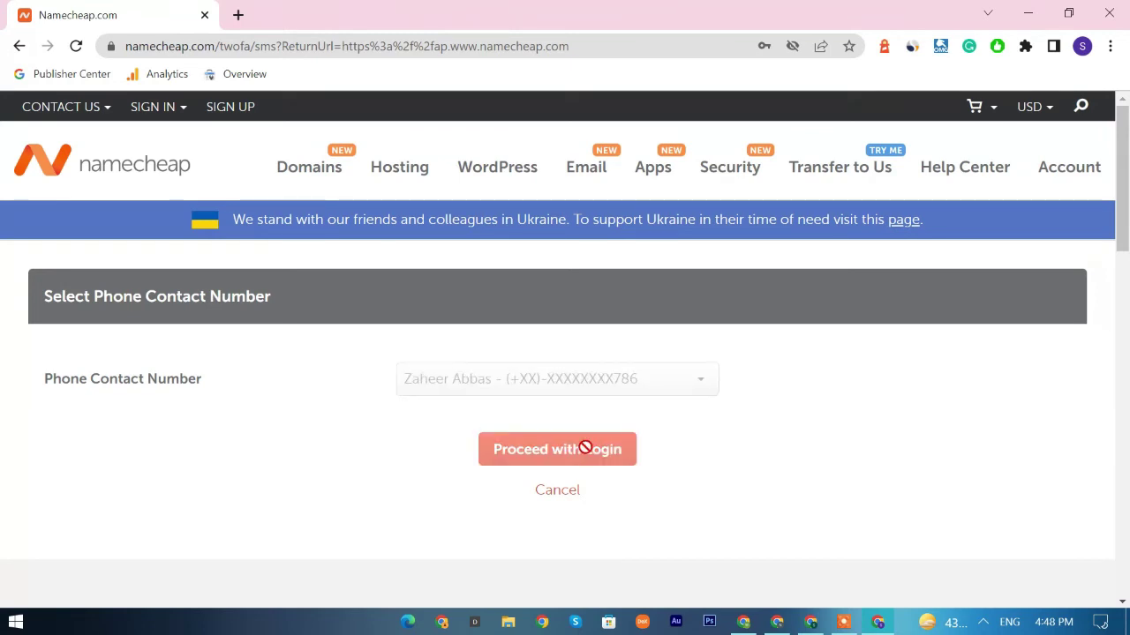
scroll(517, 433, "down", 1)
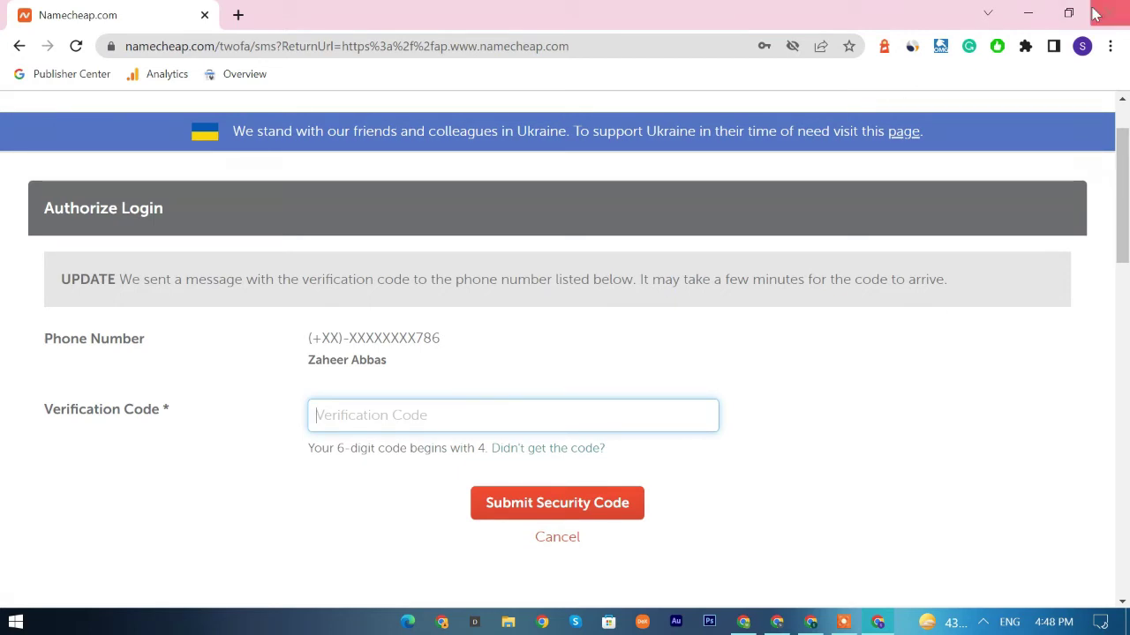
- Briefly open a new tab, then return to the Authorize Login page awaiting the 6-digit code
left_click(237, 15)
left_click(156, 11)
scroll(469, 420, "up", 1)
scroll(469, 417, "up", 1)
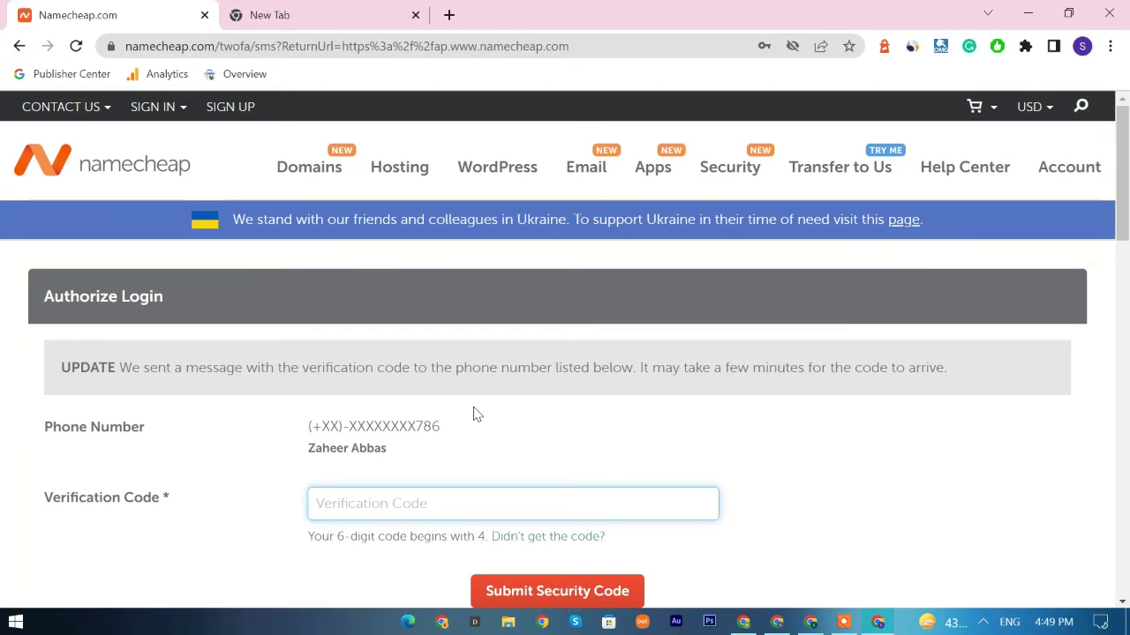
scroll(477, 413, "down", 1)
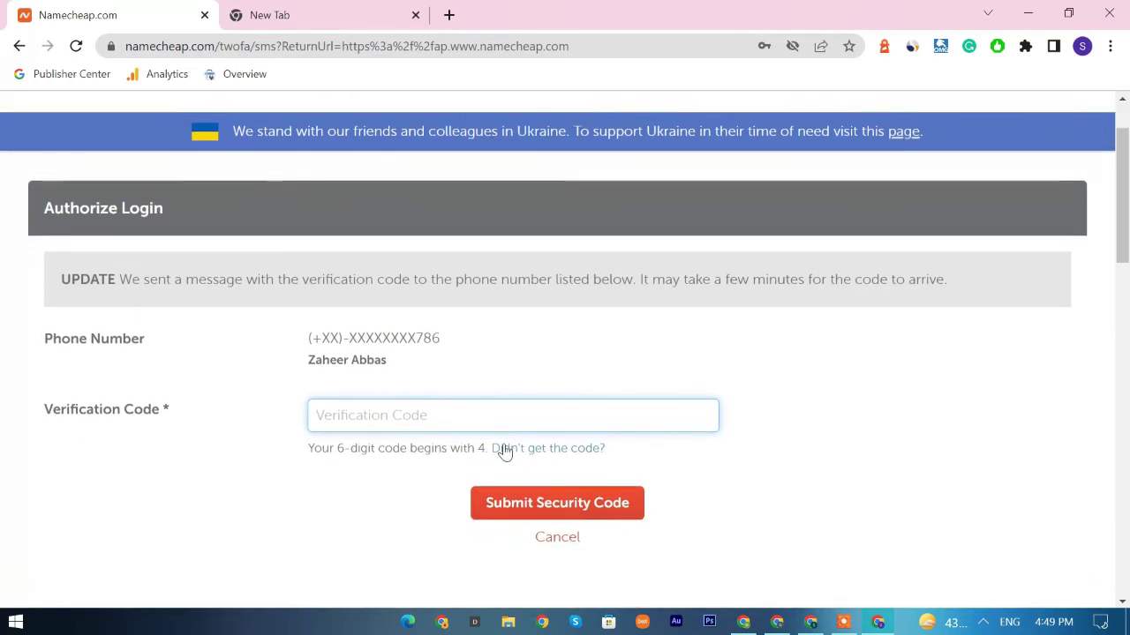
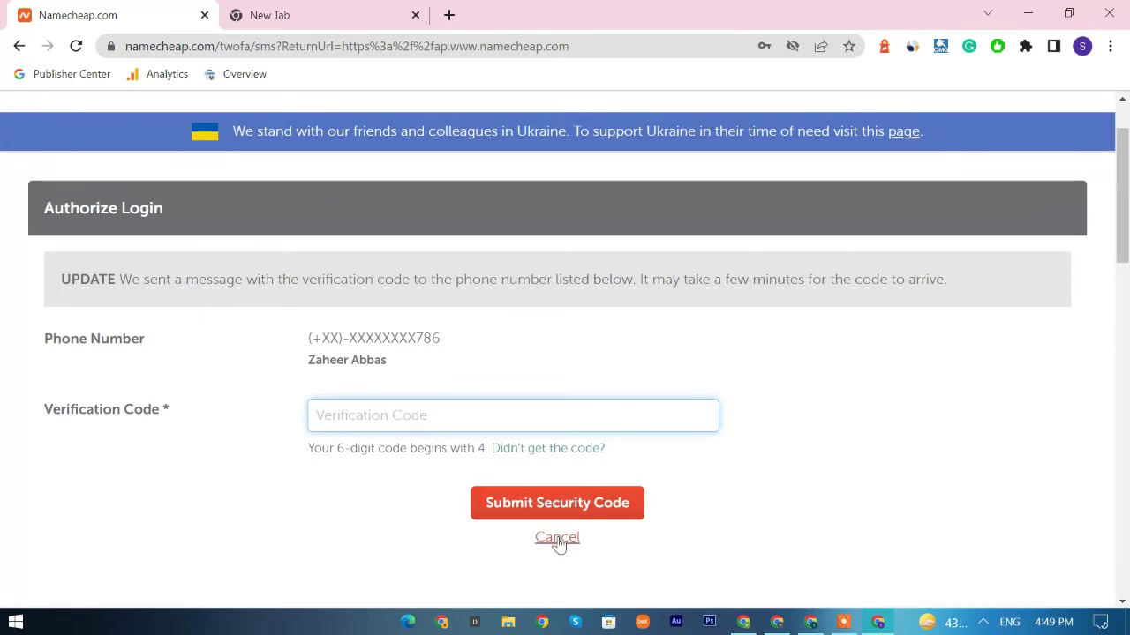
- Request a fresh SMS verification code and submit it in Namecheap's two-factor login
left_click(580, 449)
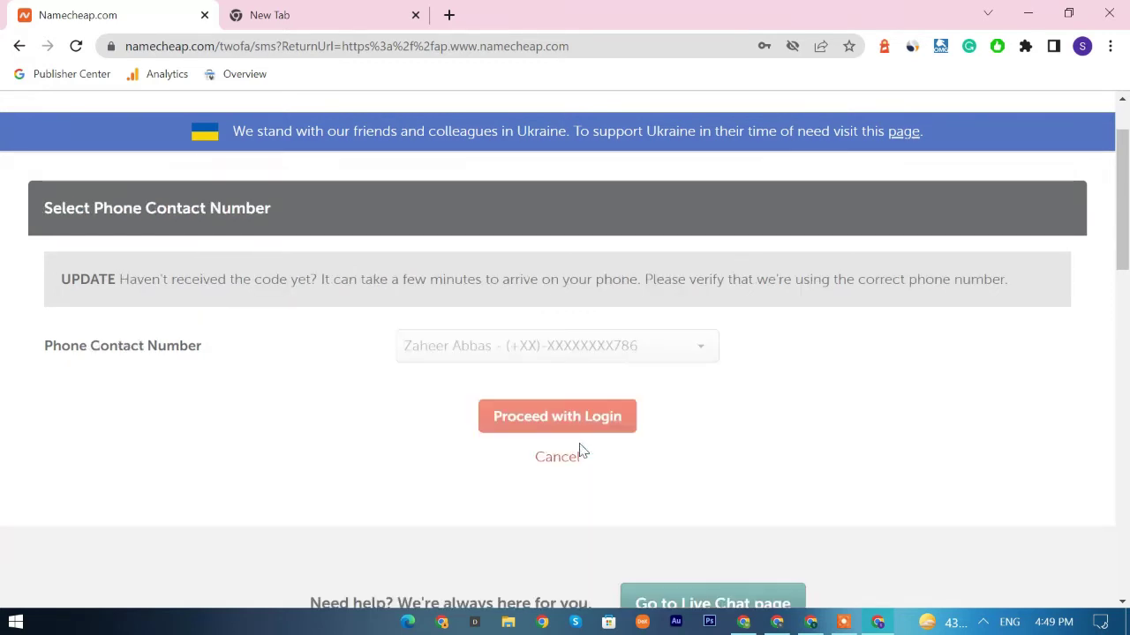
left_click(582, 429)
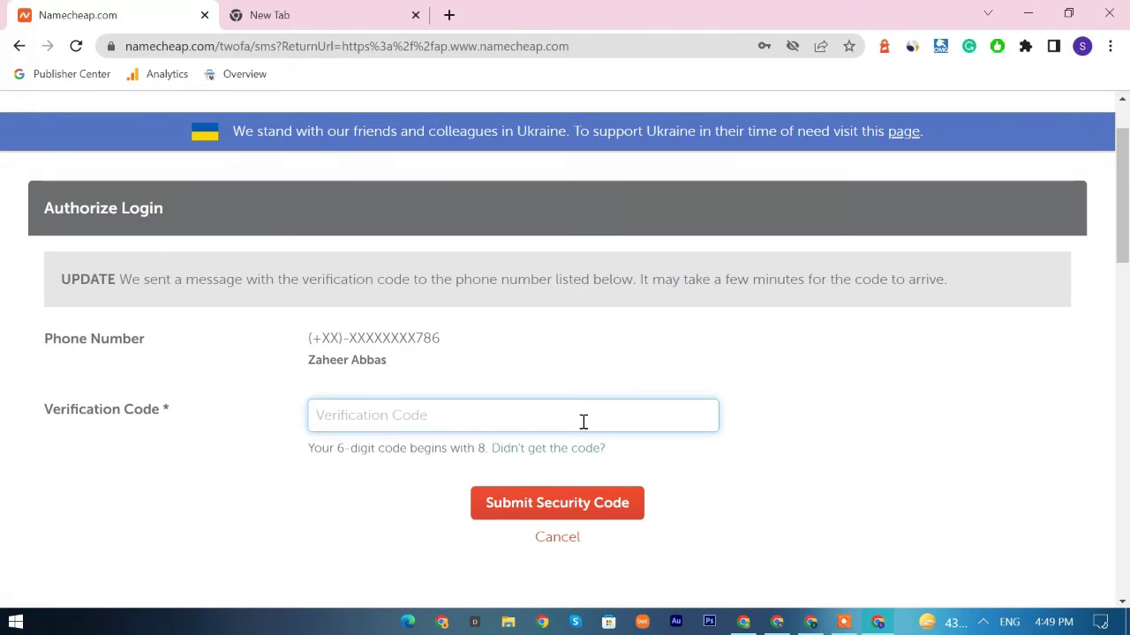
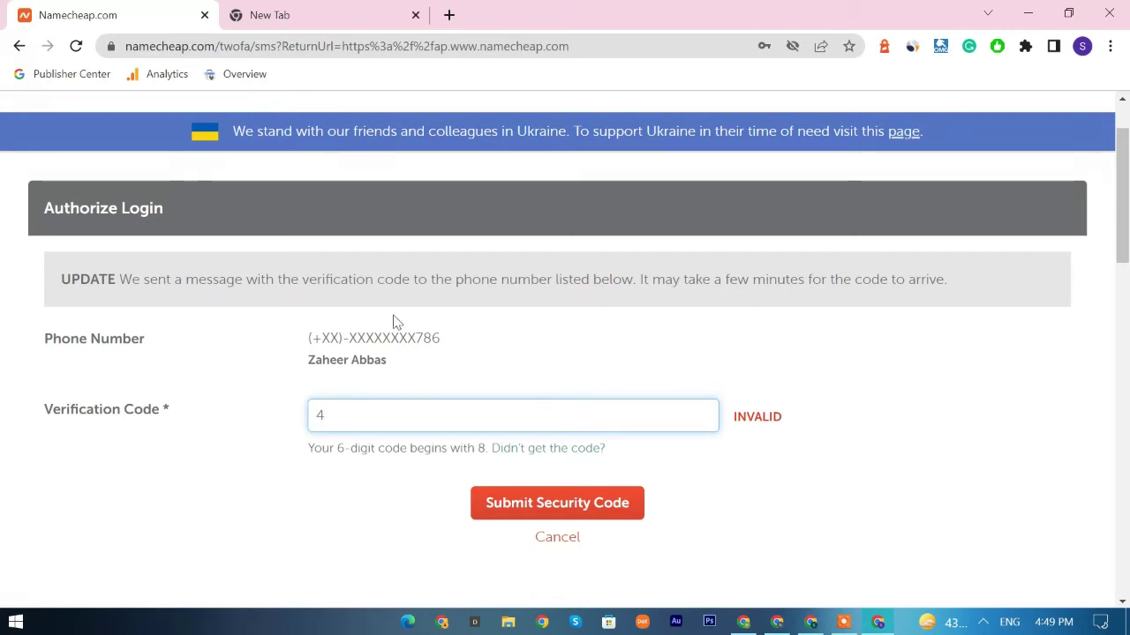
left_click(566, 519)
- Request another SMS code and submit it to reach the Namecheap dashboard
left_click(565, 448)
left_click(570, 418)
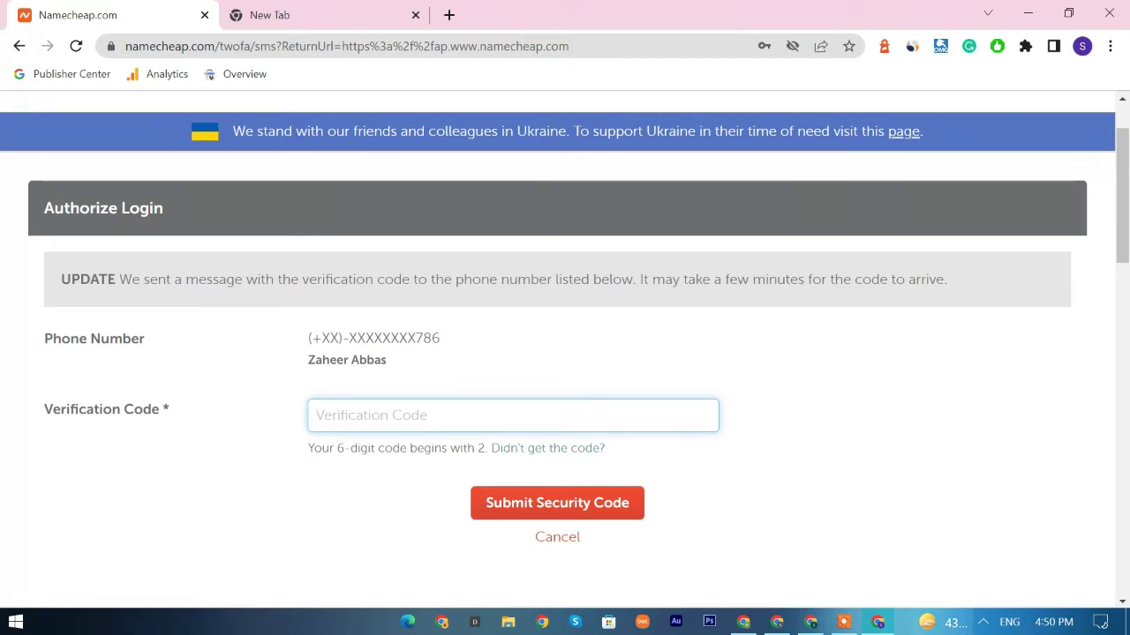
mouse_move(937, 622)
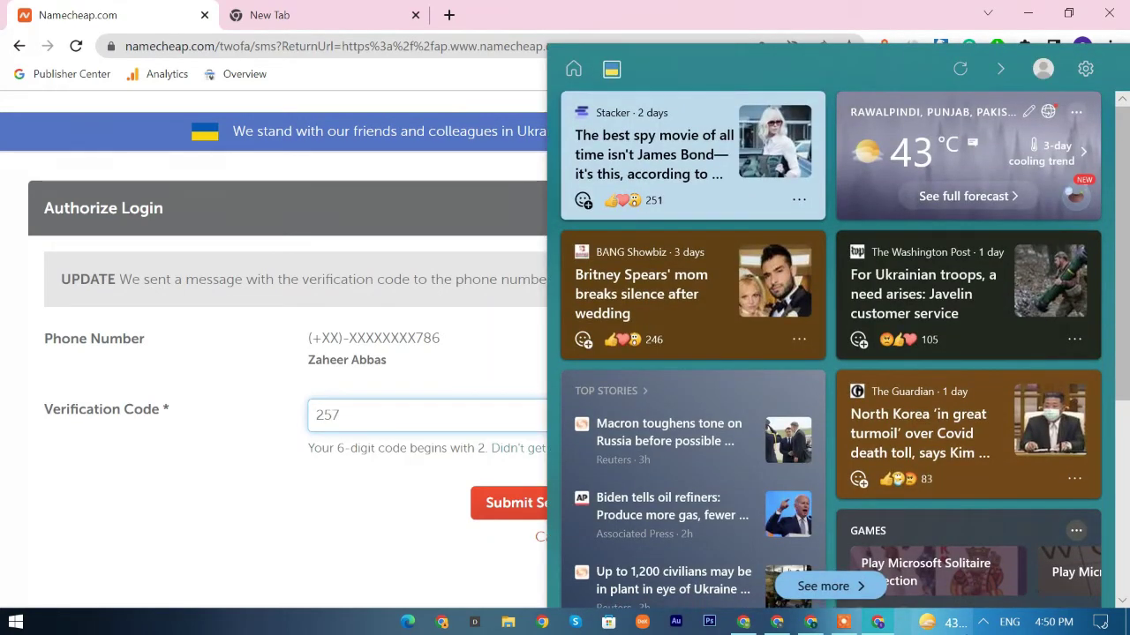
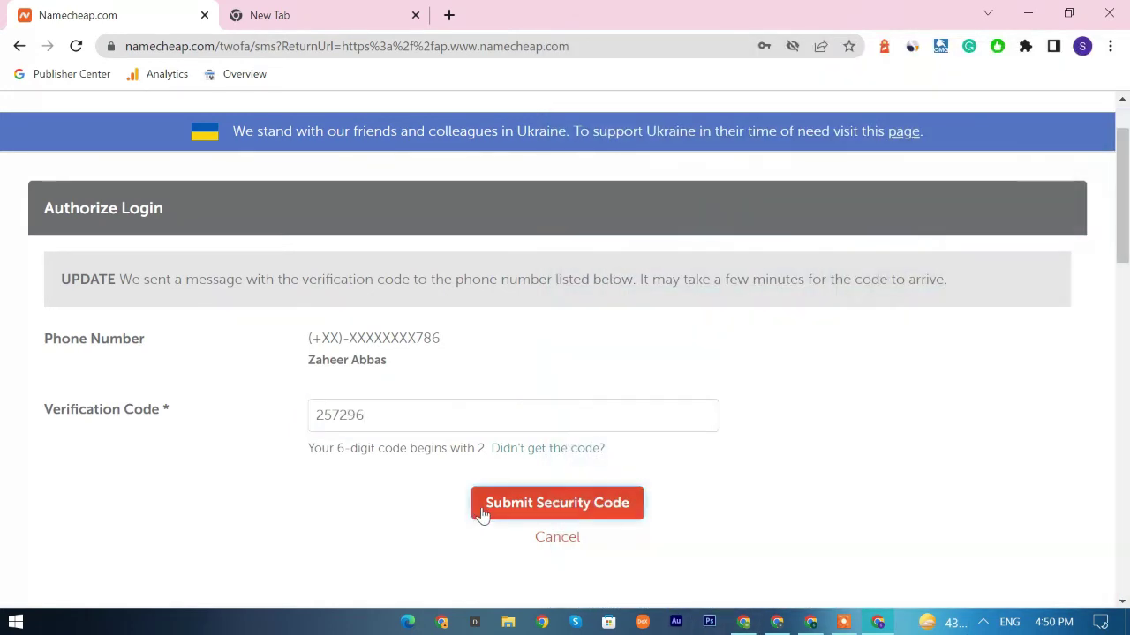
left_click(481, 512)
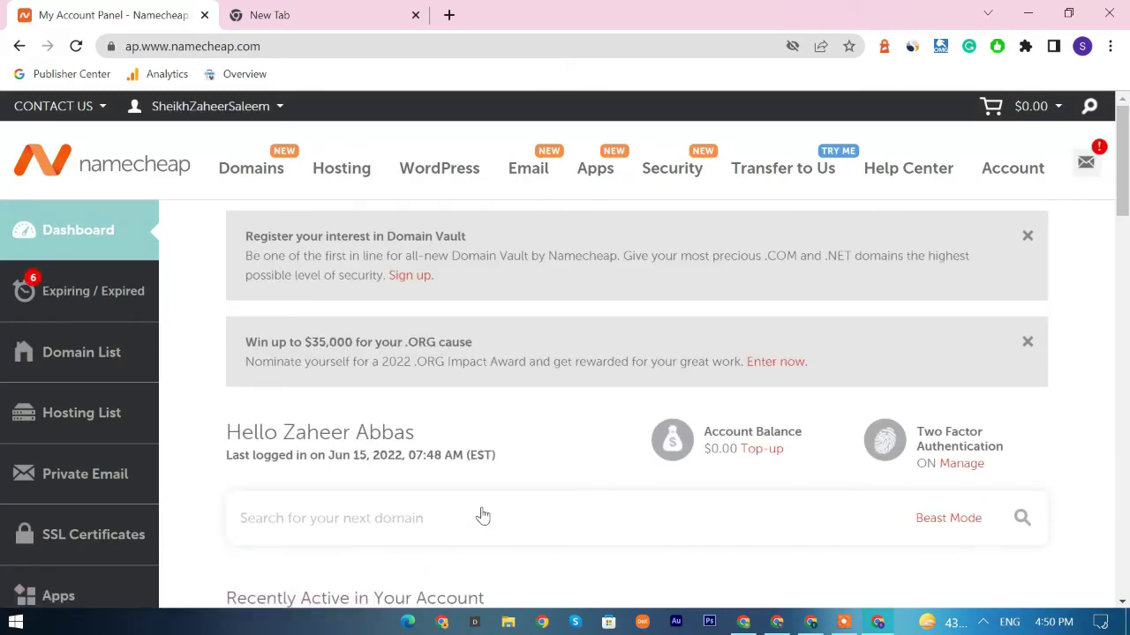
- Open the Namecheap Domain List and copy the dramass.com domain name
scroll(481, 517, "down", 4)
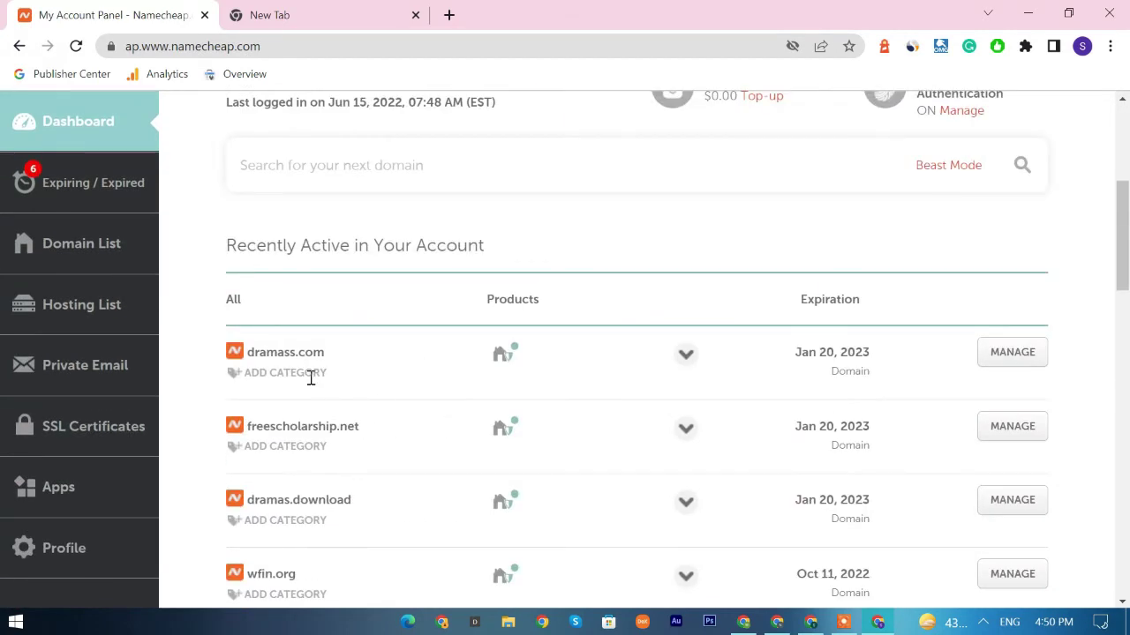
scroll(382, 398, "up", 1)
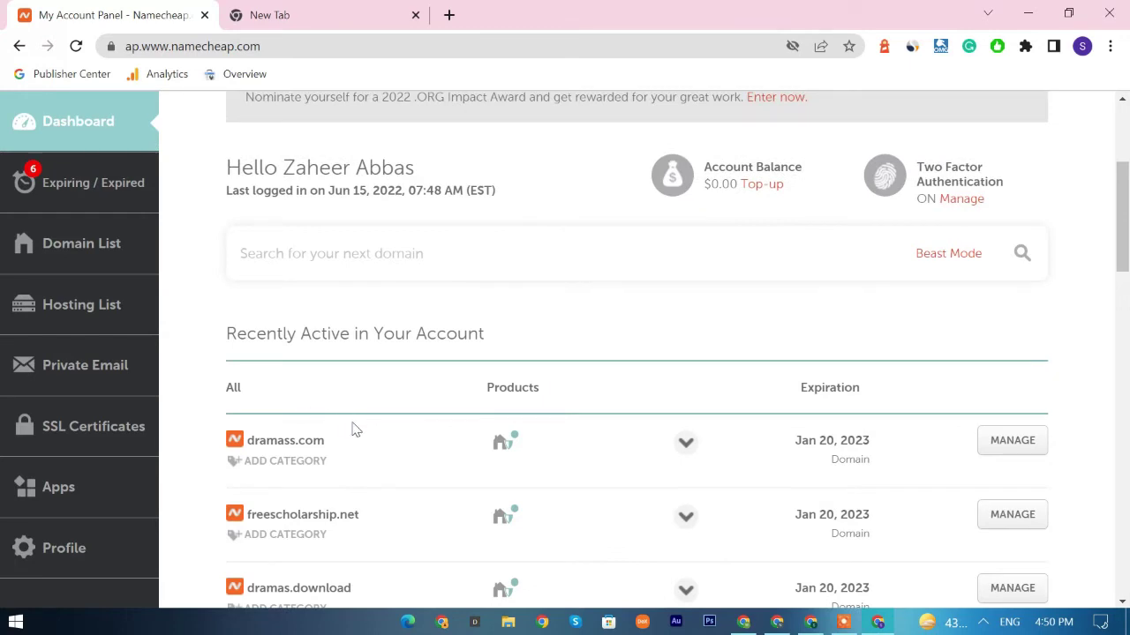
left_click(76, 259)
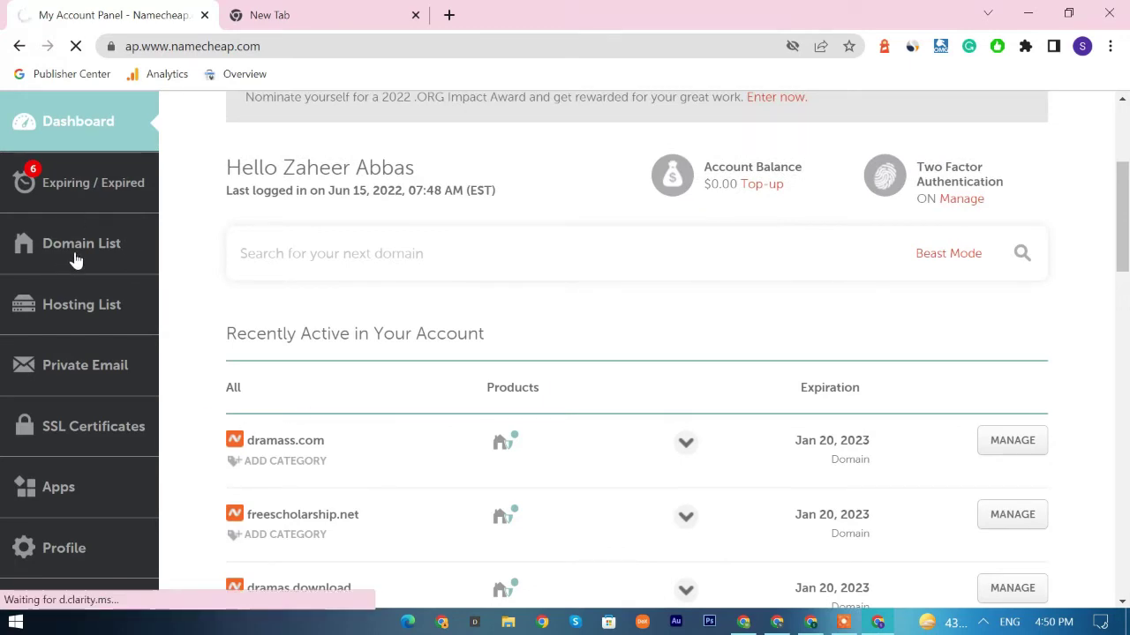
scroll(565, 329, "down", 2)
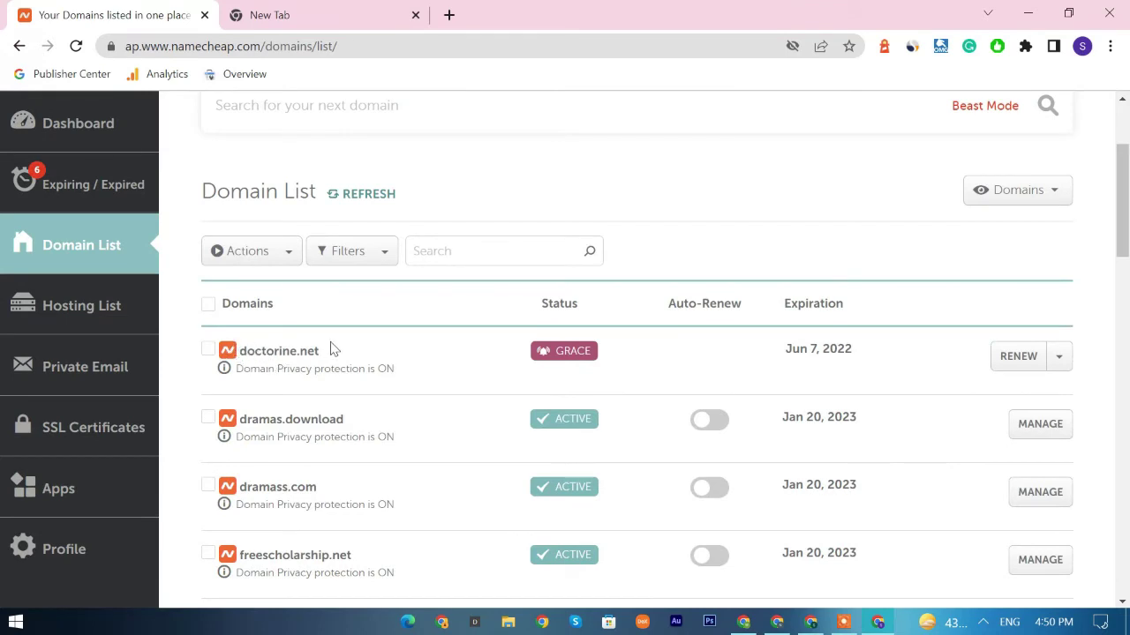
left_click_drag(333, 353, 234, 352)
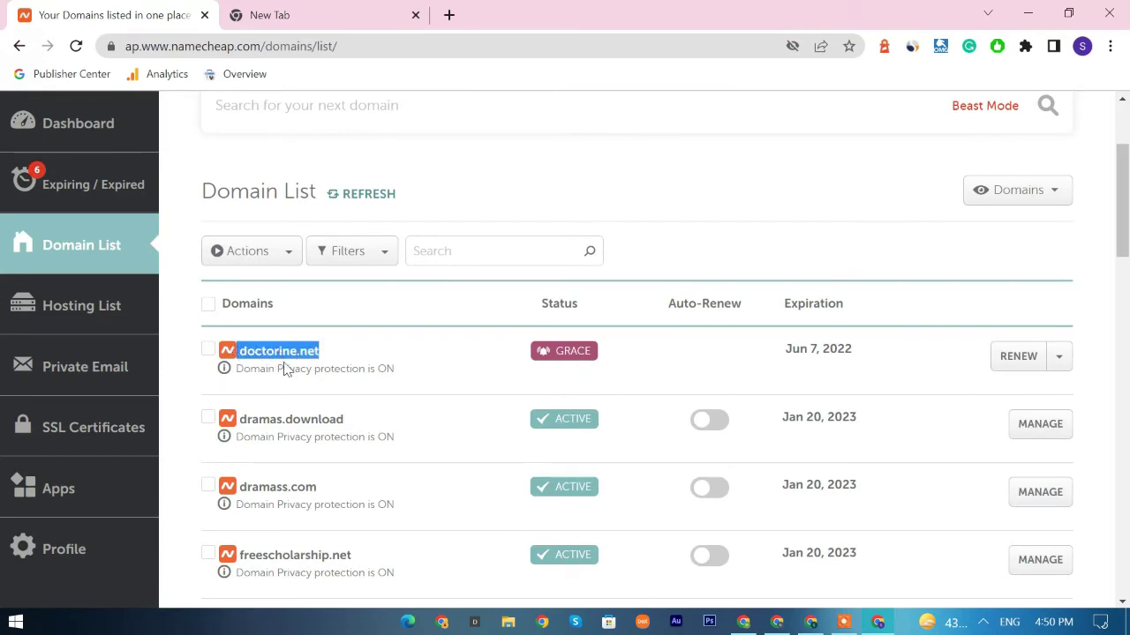
left_click_drag(240, 488, 324, 491)
right_click(293, 491)
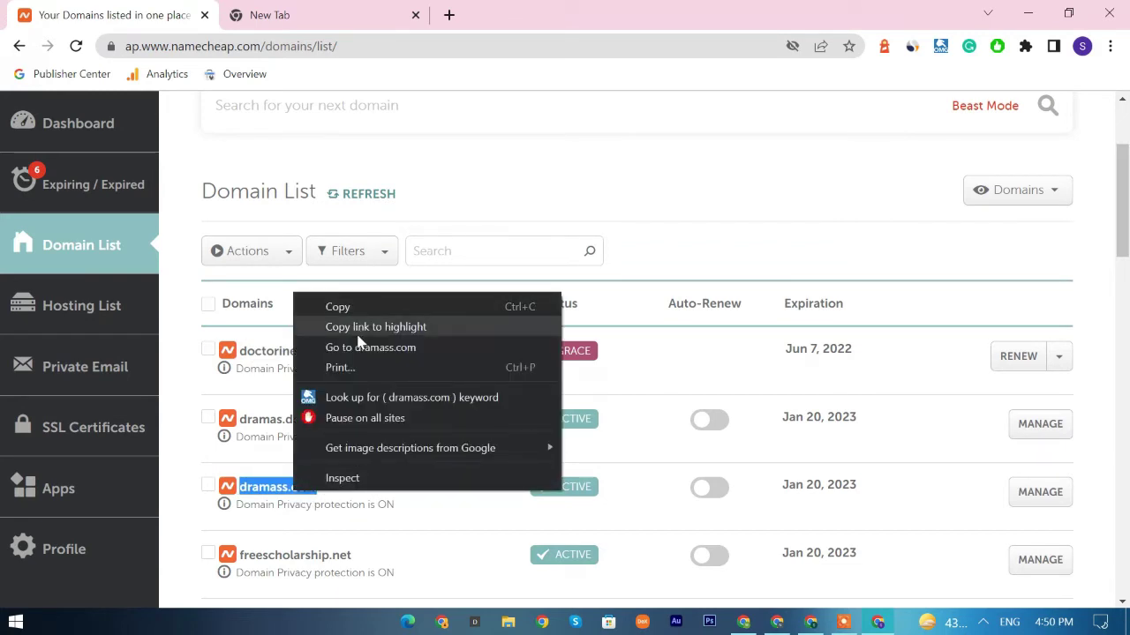
left_click(354, 308)
- Visit dramass.com in a new tab to check the site, then close it
left_click(448, 15)
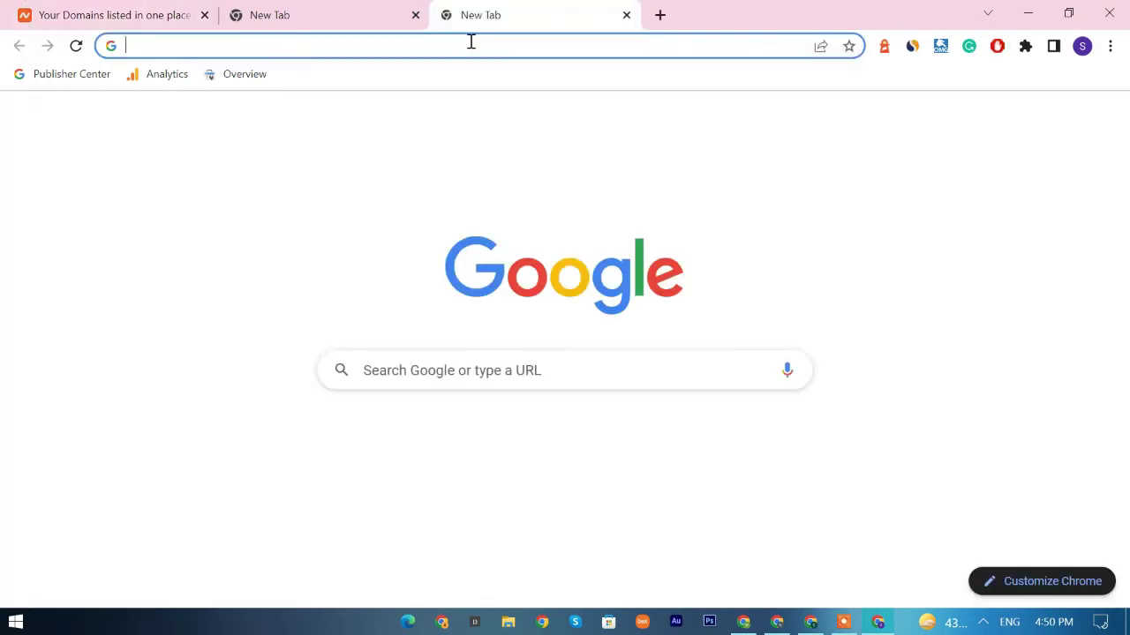
right_click(469, 44)
left_click(515, 159)
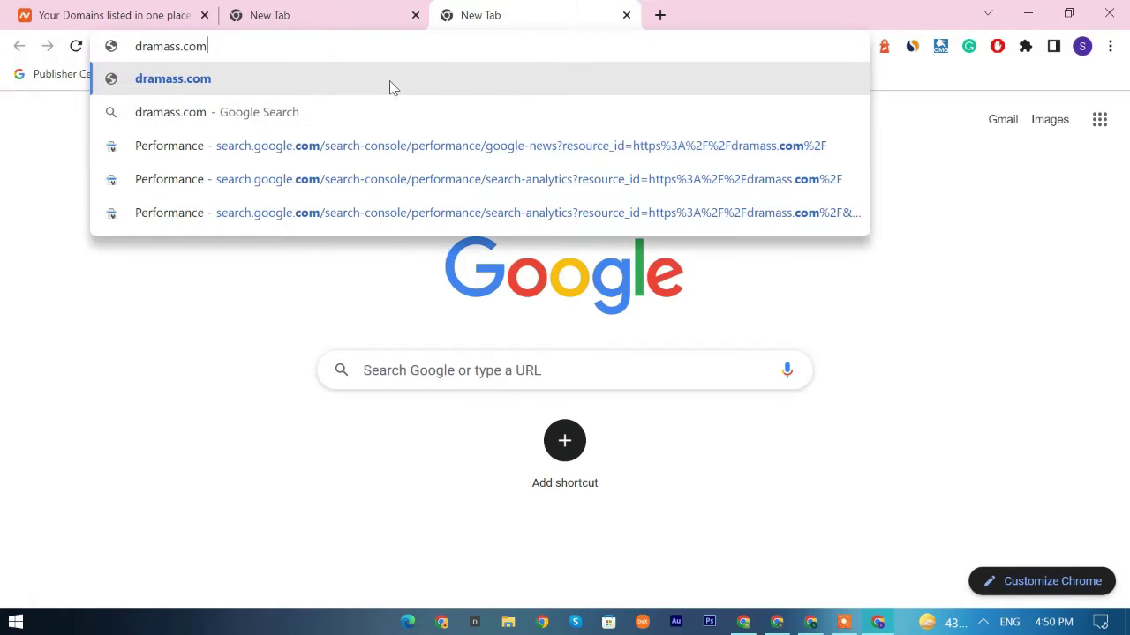
left_click_drag(207, 46, 147, 46)
left_click(205, 88)
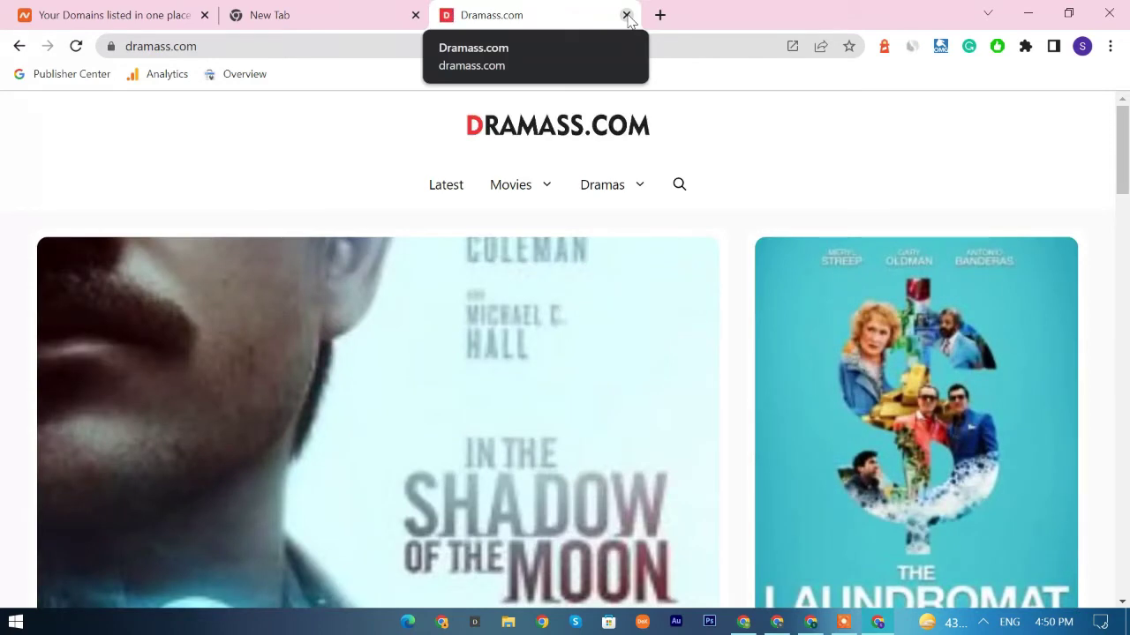
left_click(627, 16)
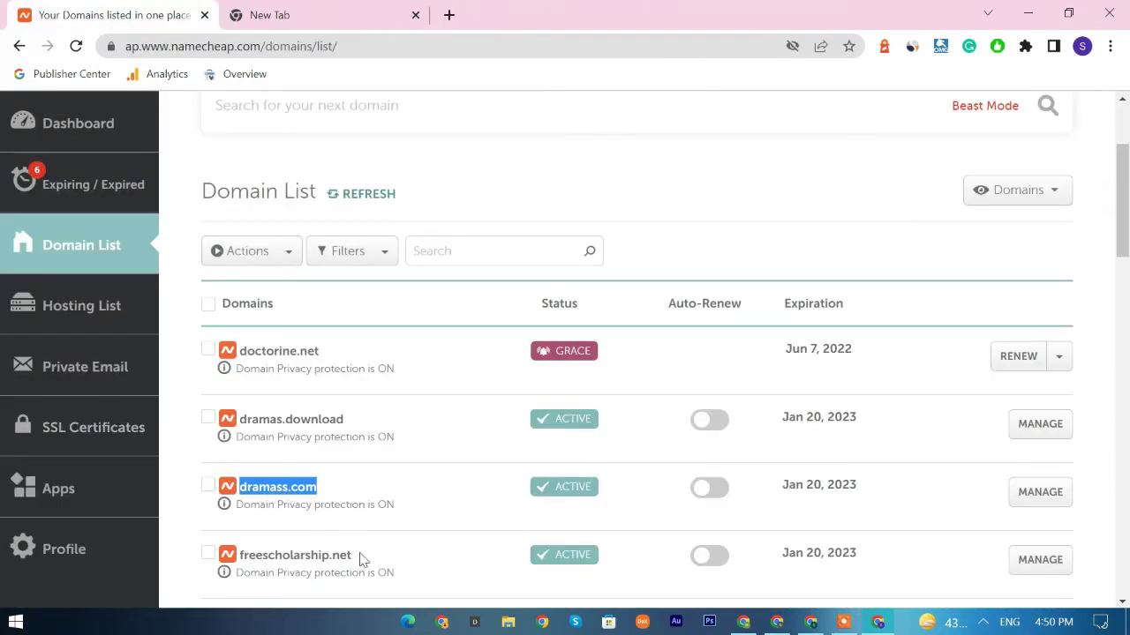
- Reselect dramass.com in the domain list and switch to the empty new tab
scroll(353, 562, "down", 5)
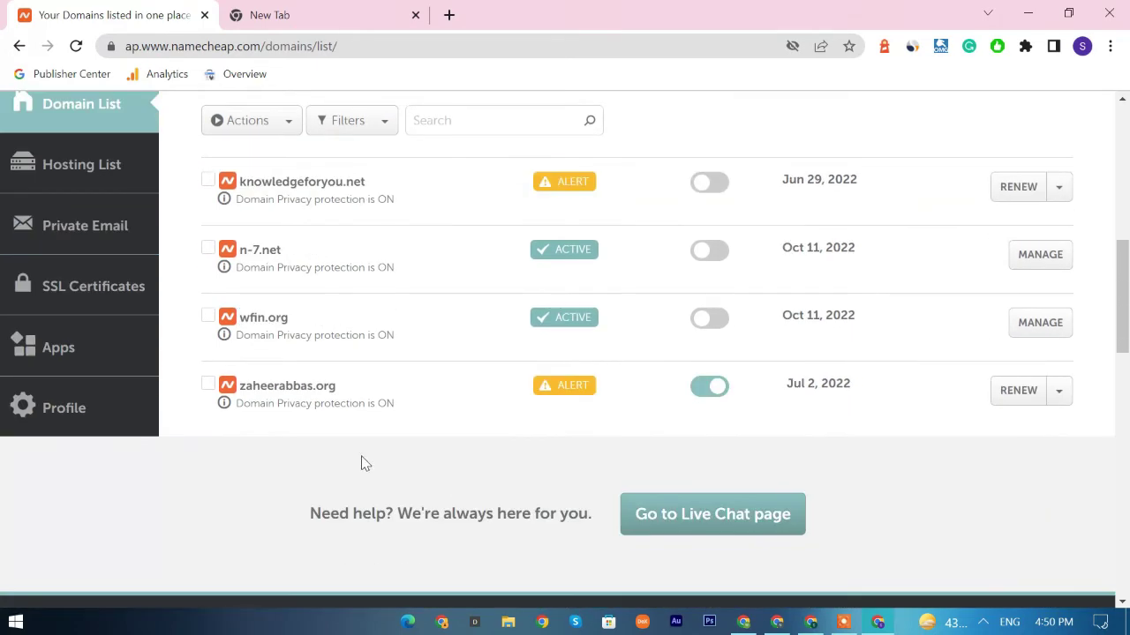
scroll(318, 486, "up", 2)
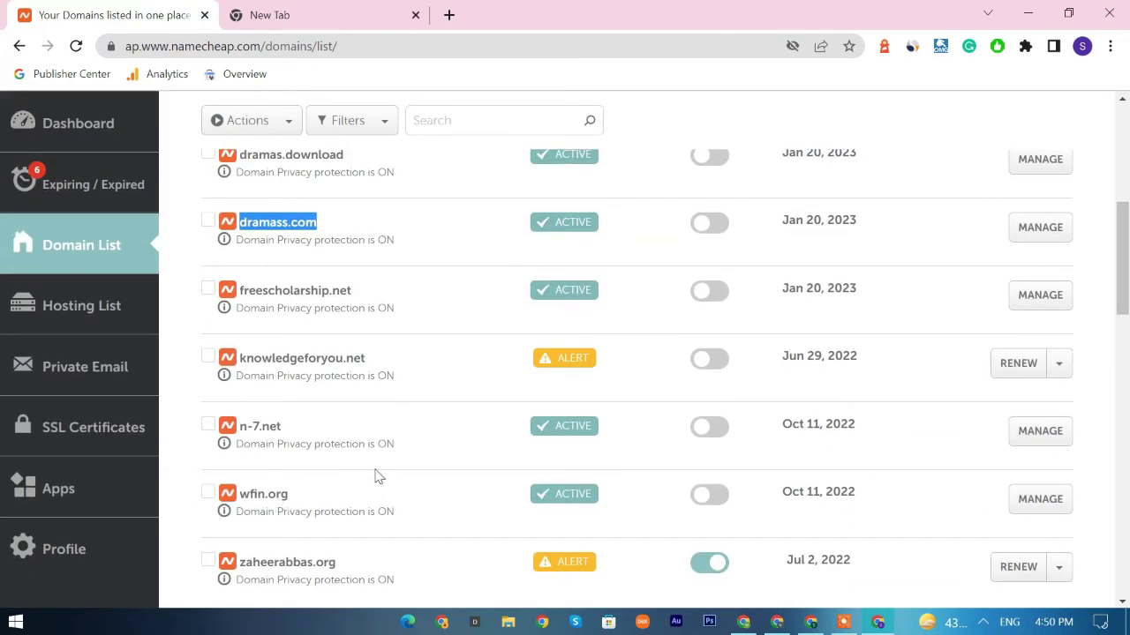
scroll(375, 475, "up", 3)
scroll(397, 472, "up", 2)
scroll(479, 466, "down", 1)
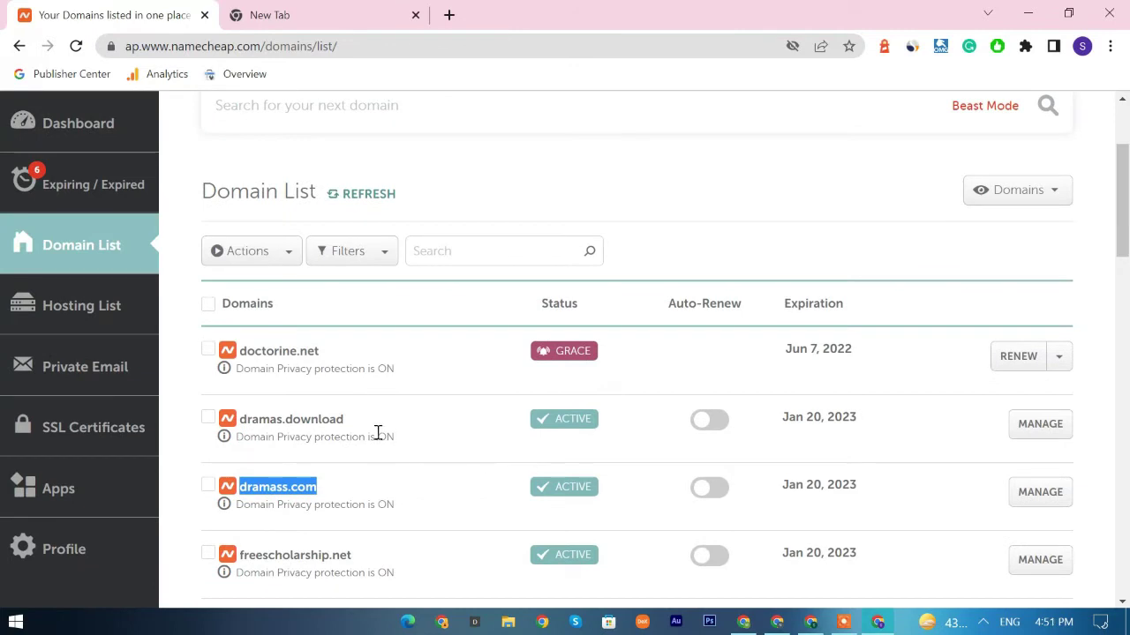
left_click(735, 212)
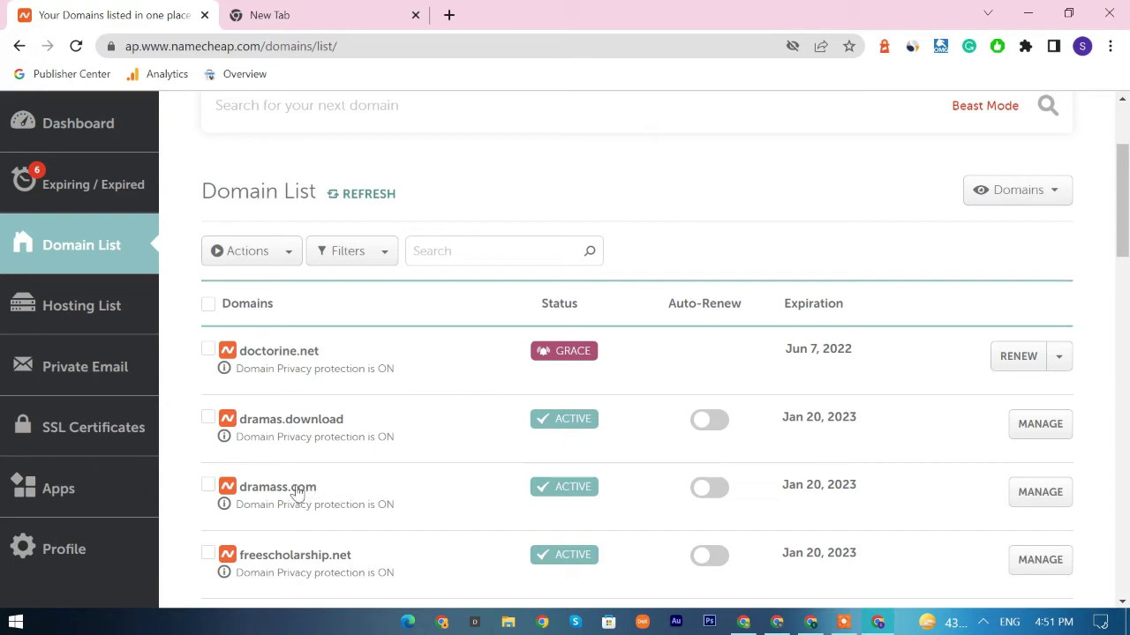
left_click_drag(262, 492, 234, 488)
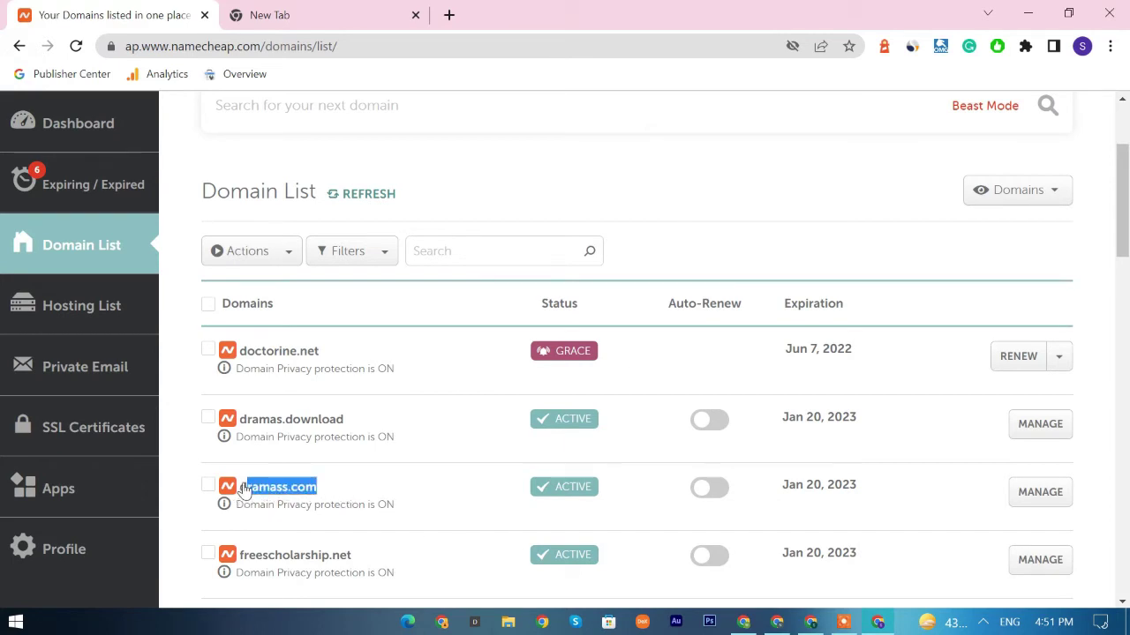
left_click(304, 13)
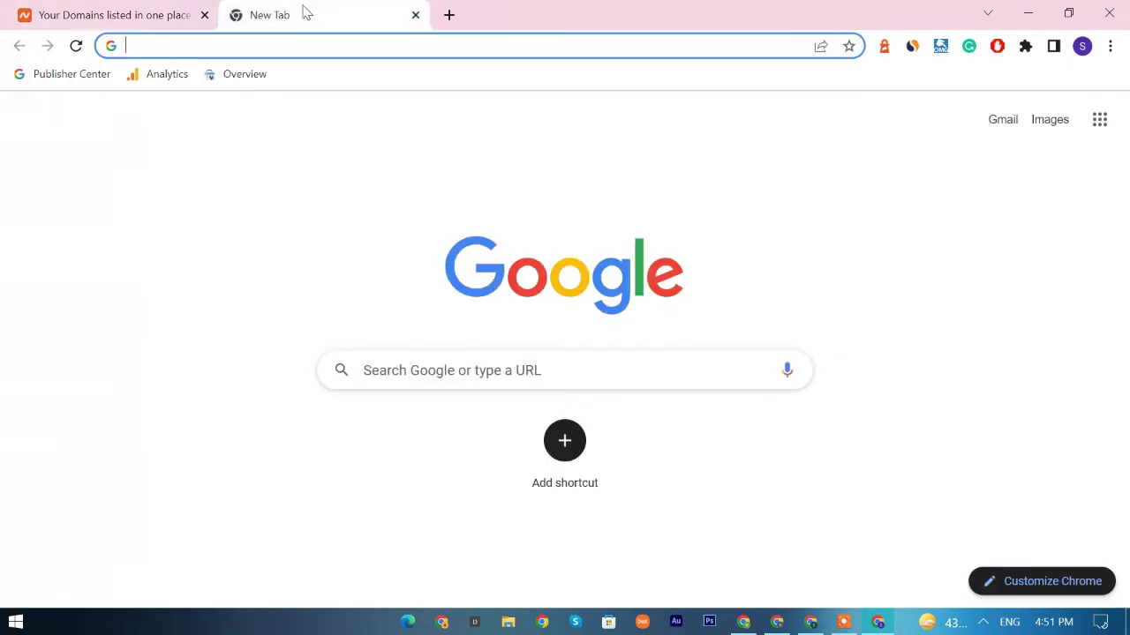
- Close the Namecheap tab and browse the Google apps grid before dismissing it
left_click(205, 16)
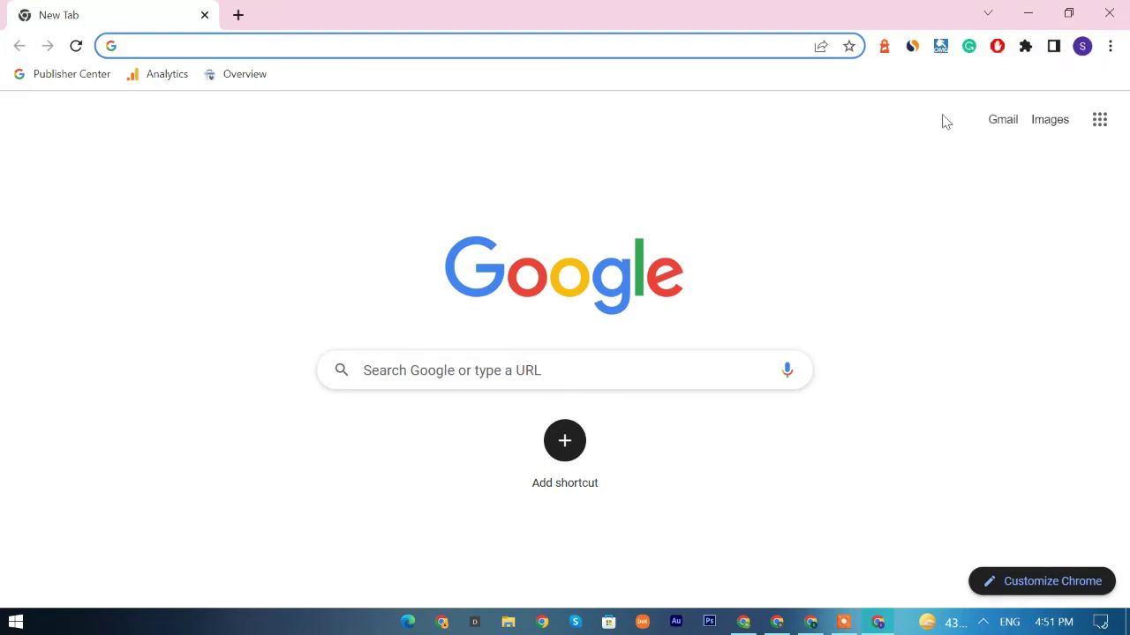
left_click(1099, 132)
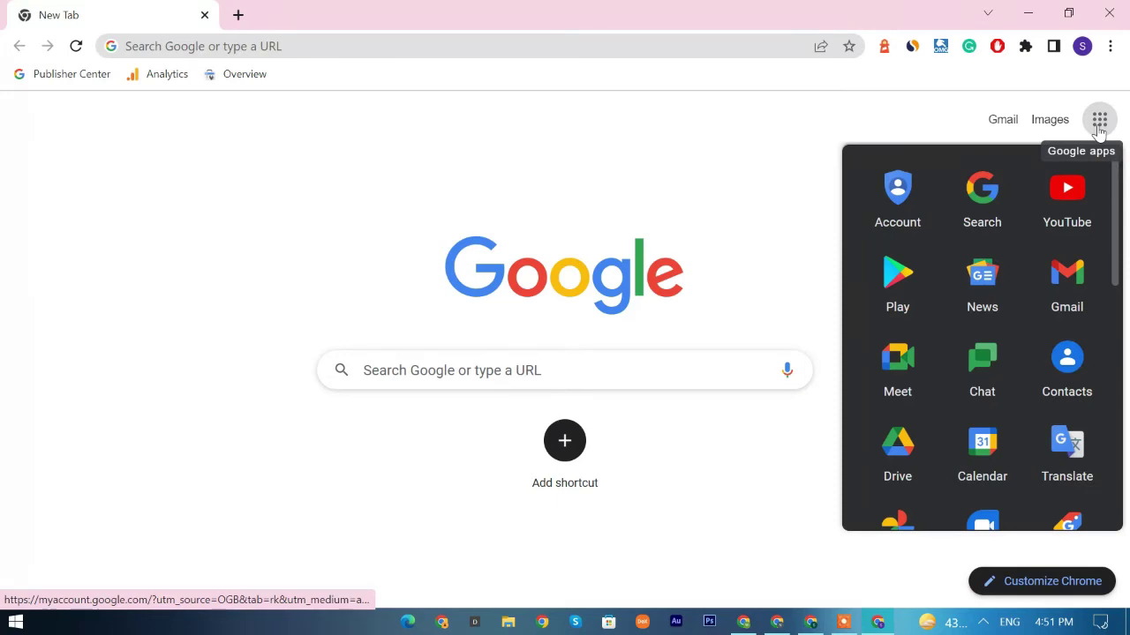
scroll(950, 267, "down", 2)
scroll(943, 270, "down", 2)
left_click(750, 263)
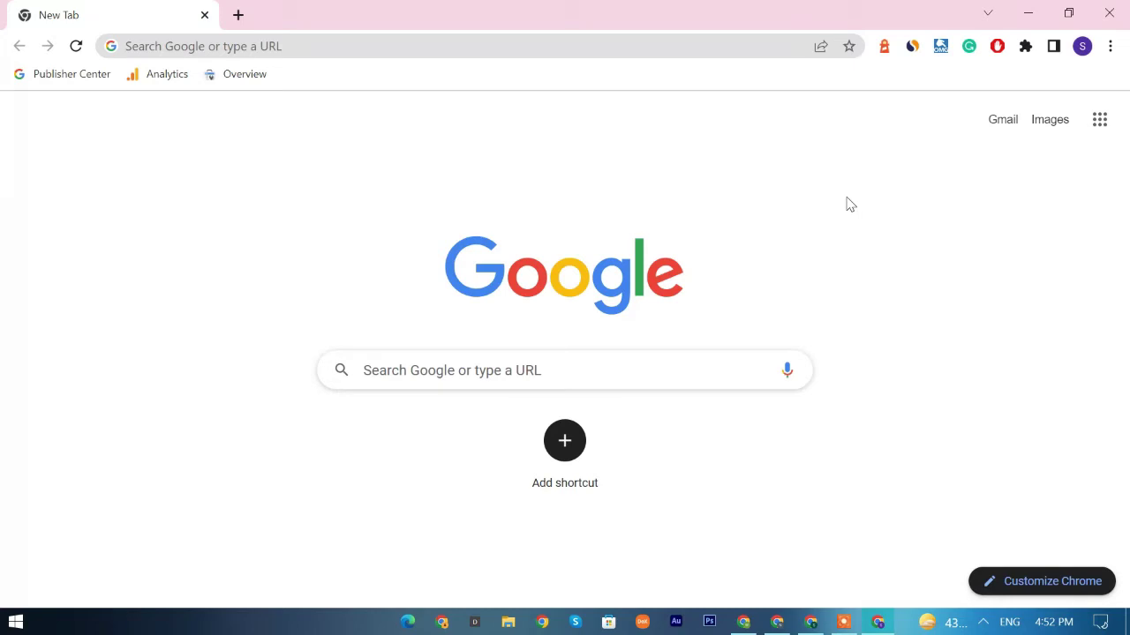
- Start typing in the address bar, then scroll the Google apps list down to Blogger
left_click(575, 48)
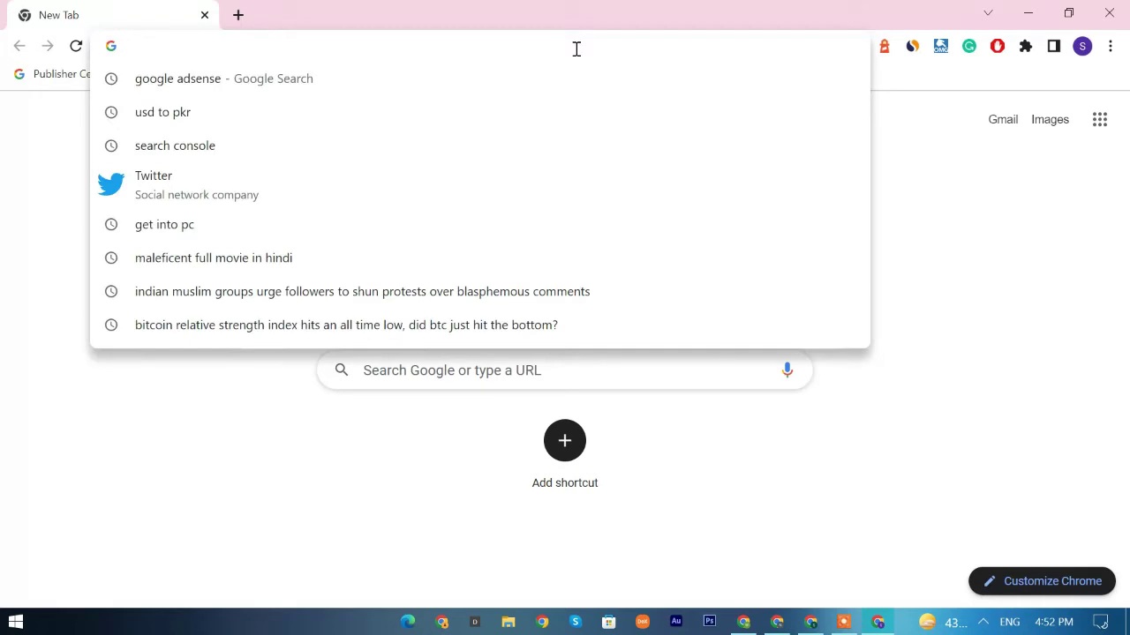
type("a")
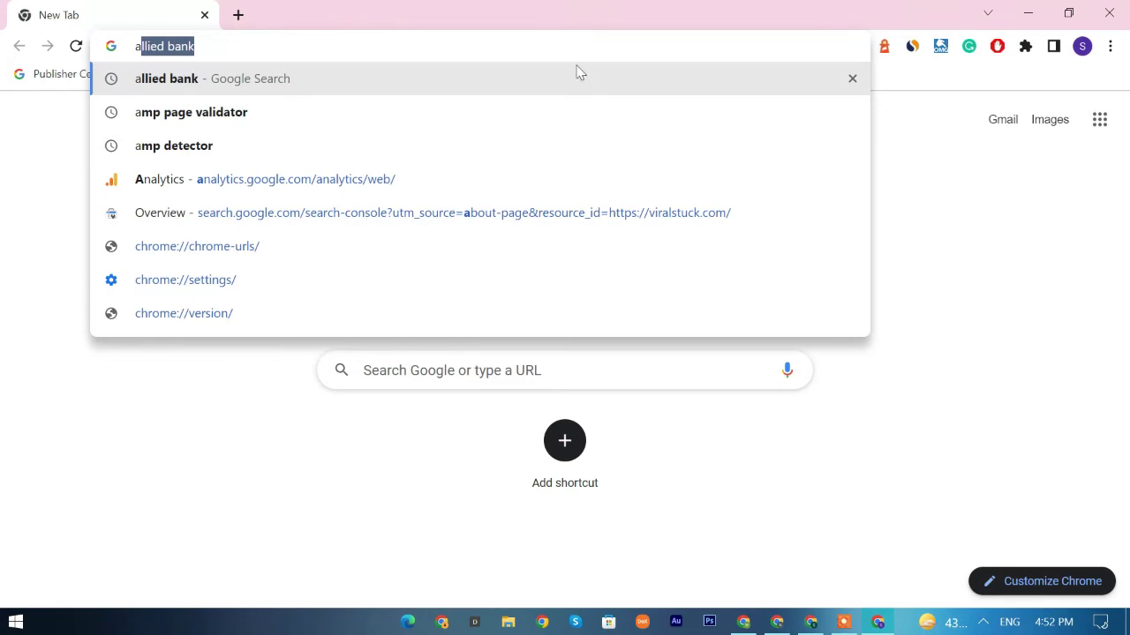
left_click(945, 255)
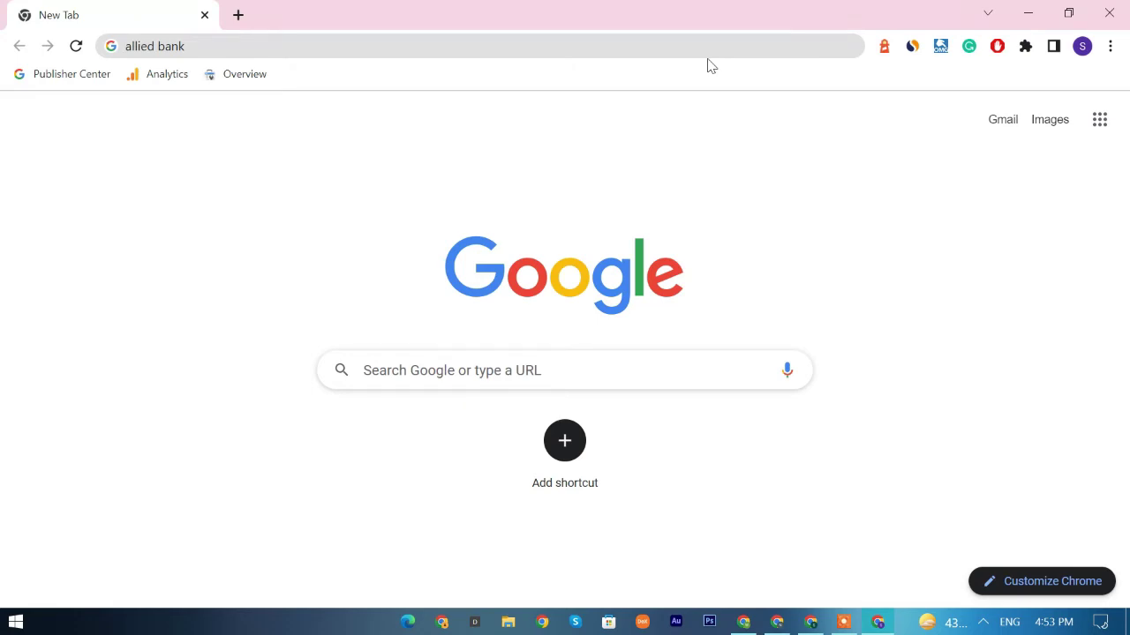
left_click(1099, 121)
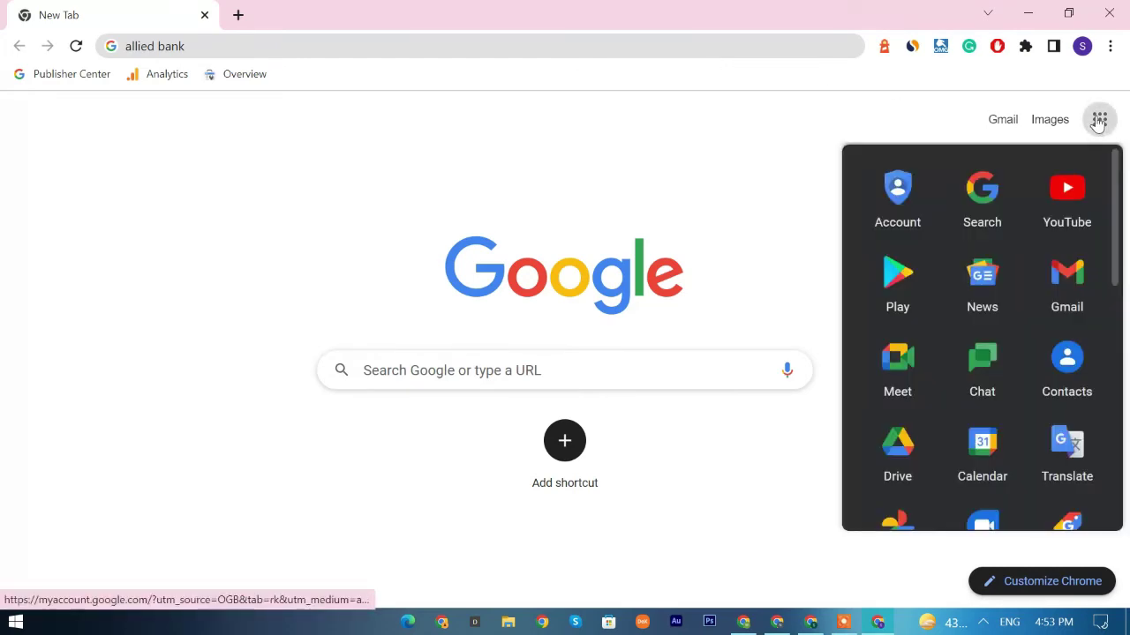
scroll(967, 316, "down", 1)
scroll(975, 344, "down", 4)
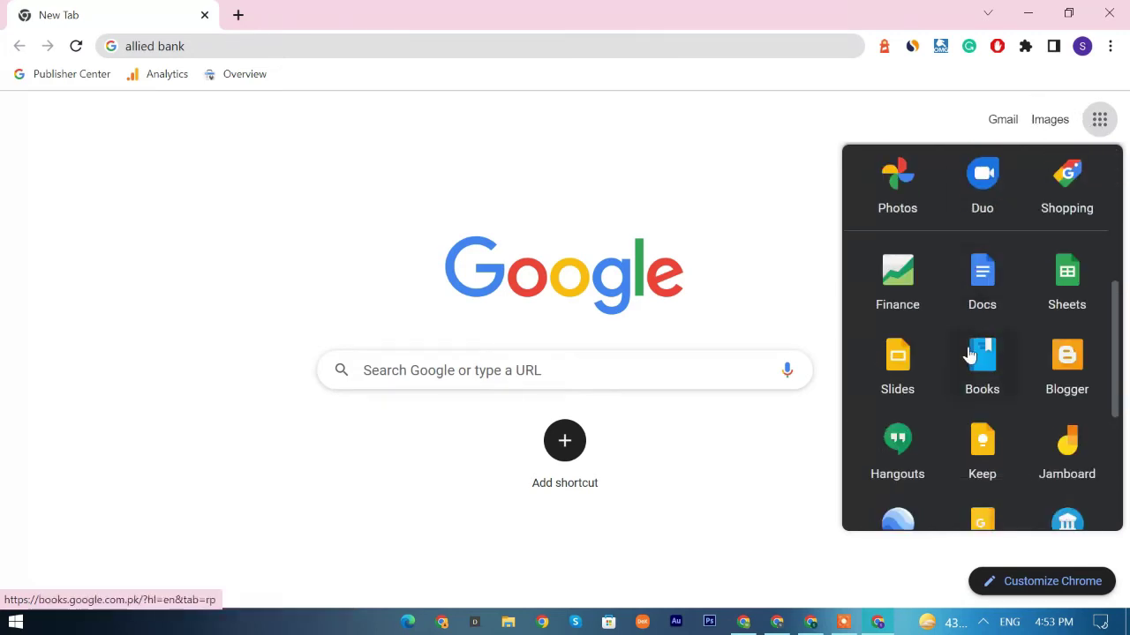
- Open Blogger, review the account's blog list, then open a new Google tab
left_click(1084, 378)
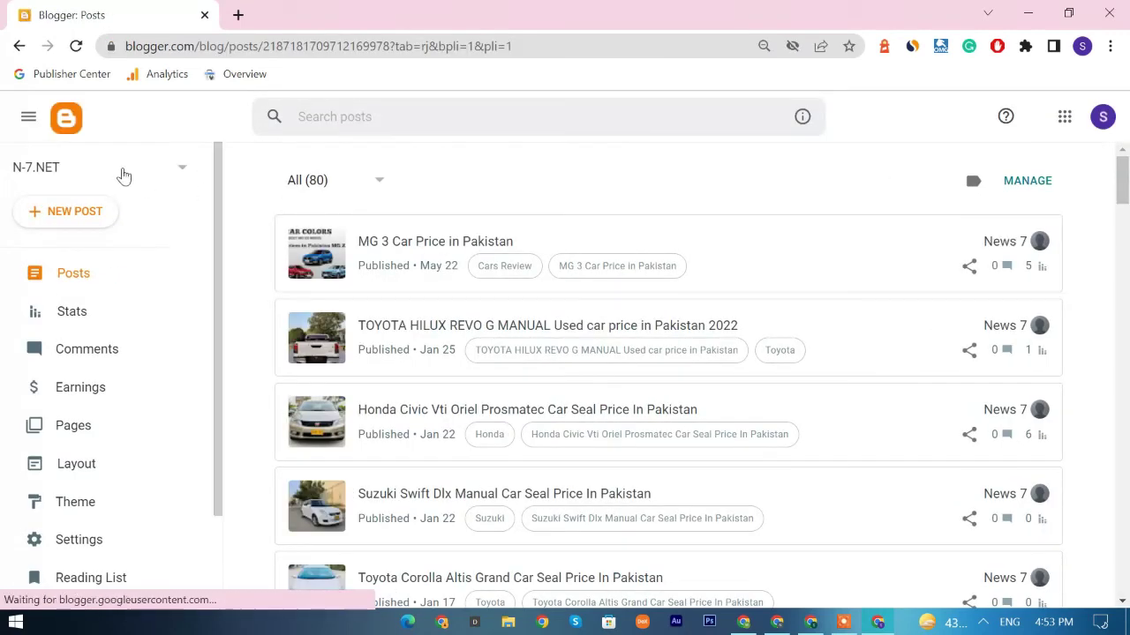
scroll(177, 212, "down", 3)
scroll(145, 221, "up", 3)
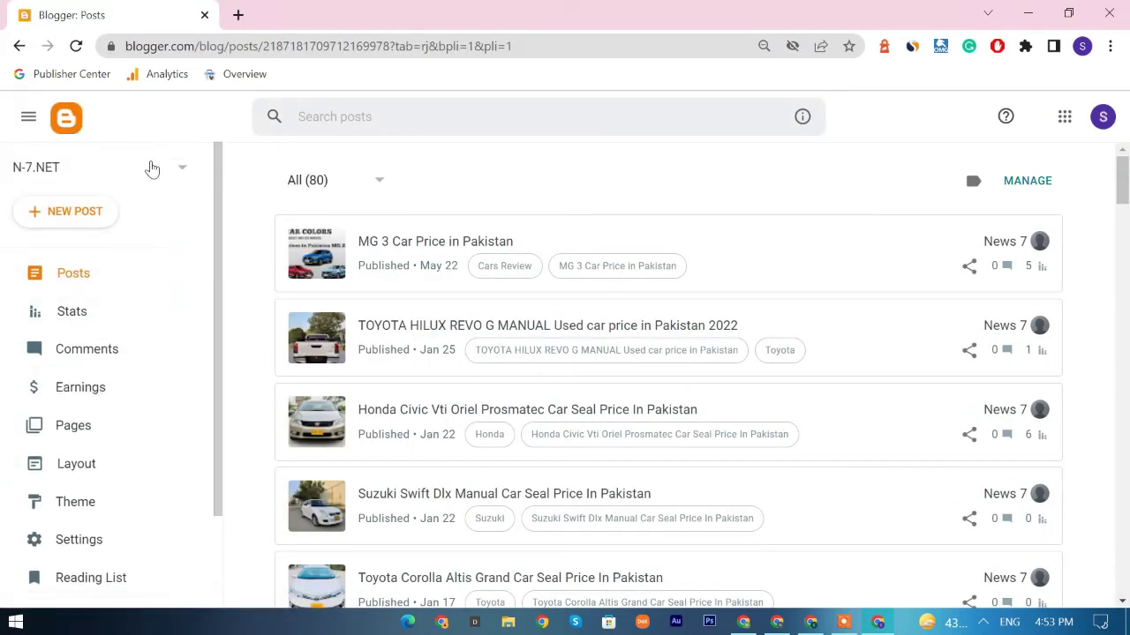
left_click(152, 169)
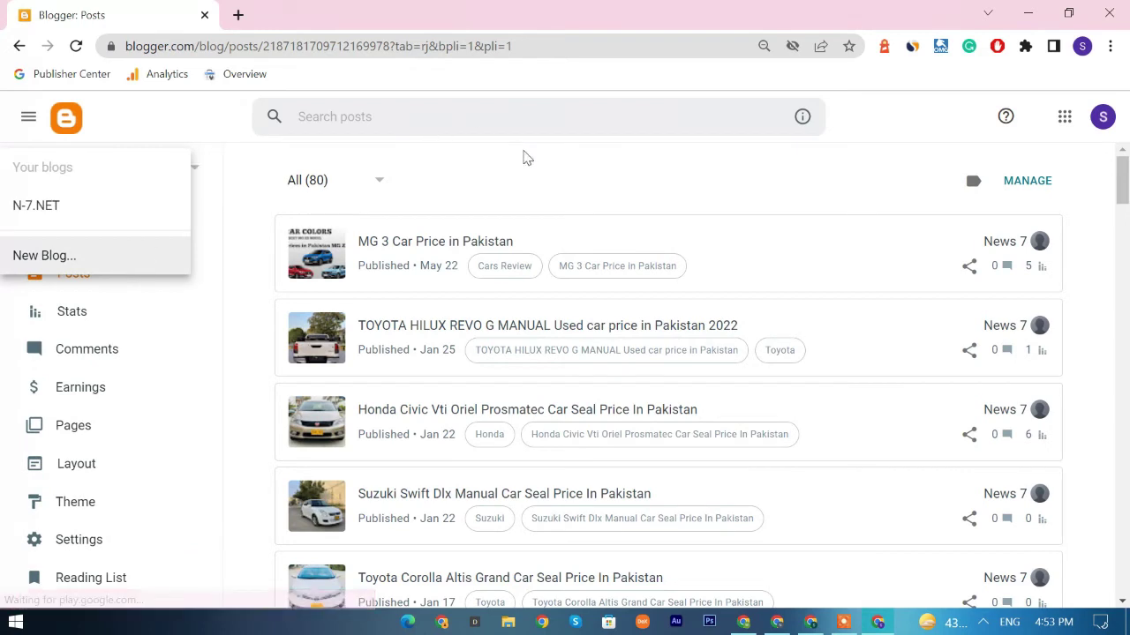
left_click(195, 163)
left_click(237, 13)
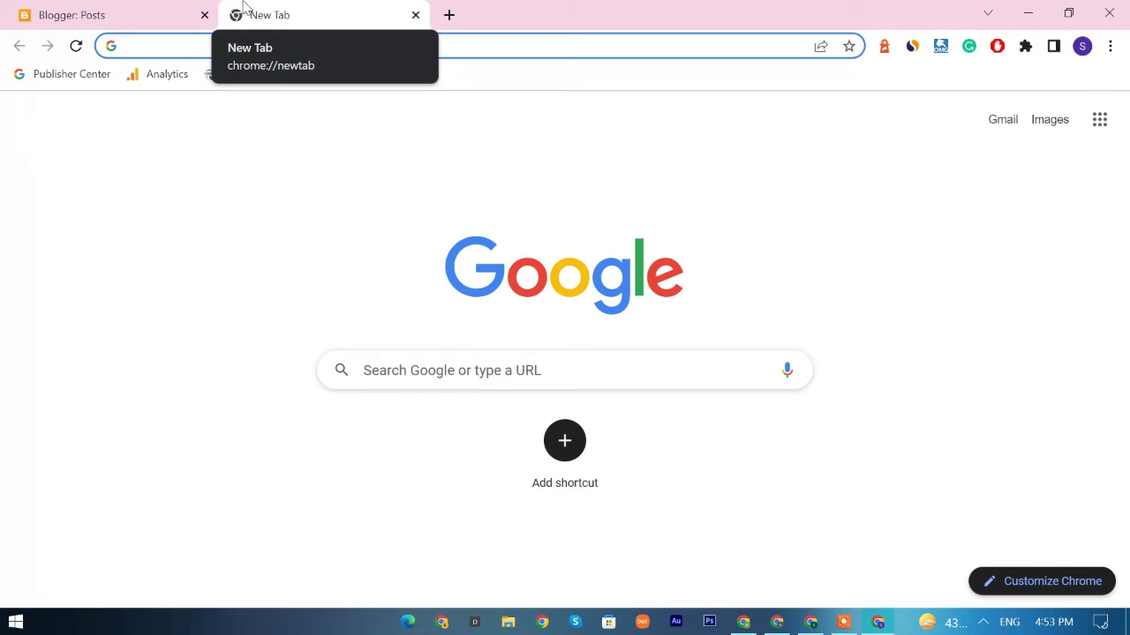
- Choose New Blog from the Blogger blog dropdown on the Posts page
left_click(63, 9)
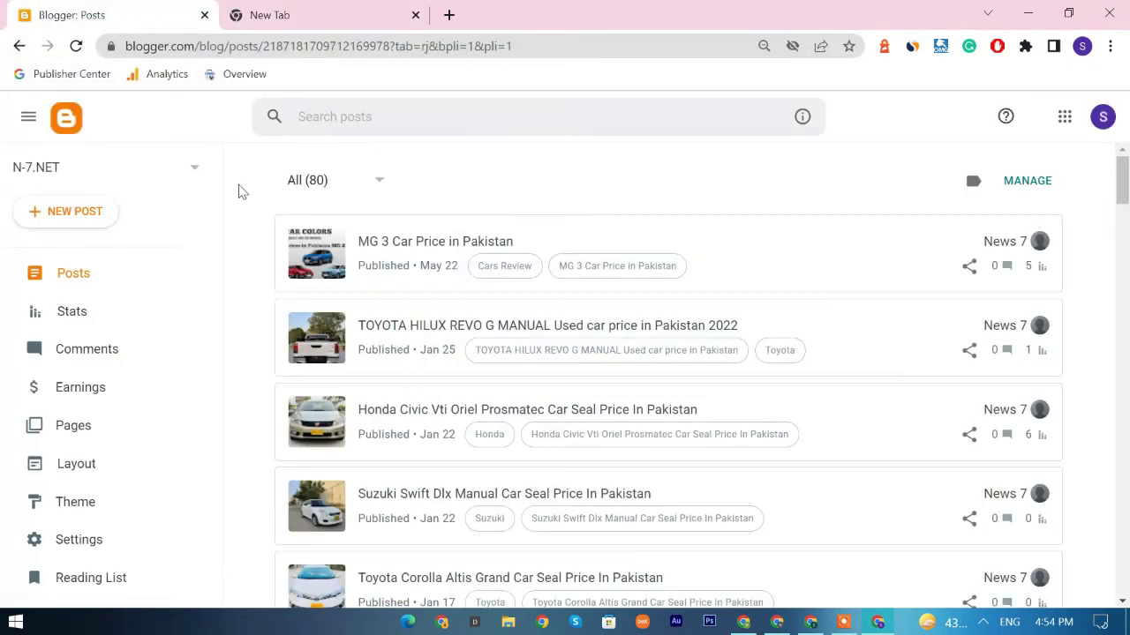
left_click(172, 176)
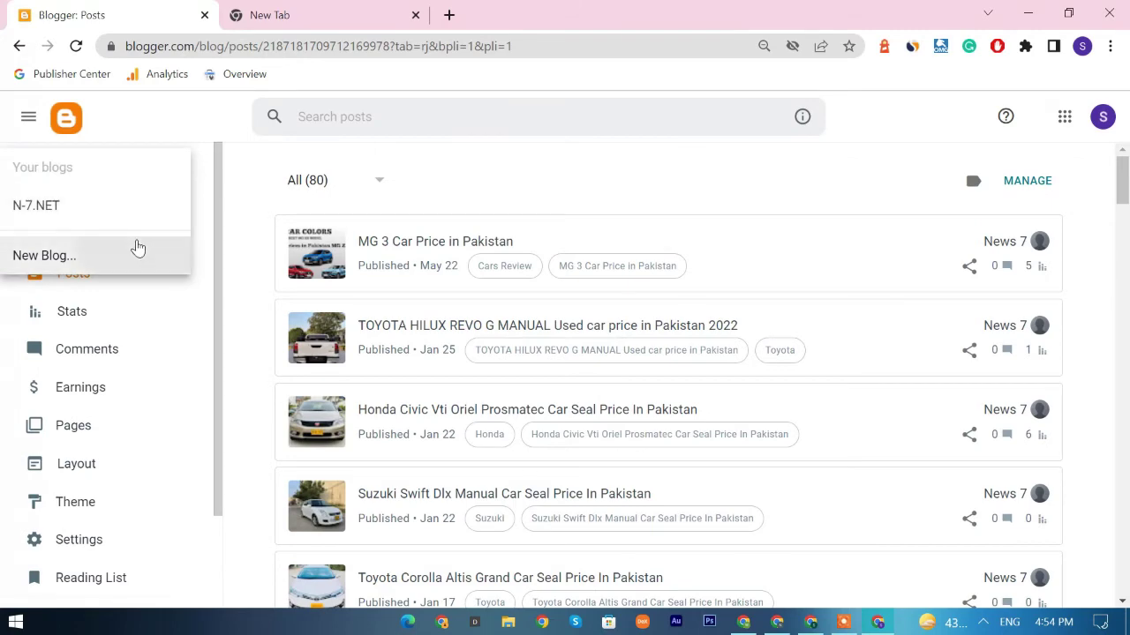
left_click(44, 255)
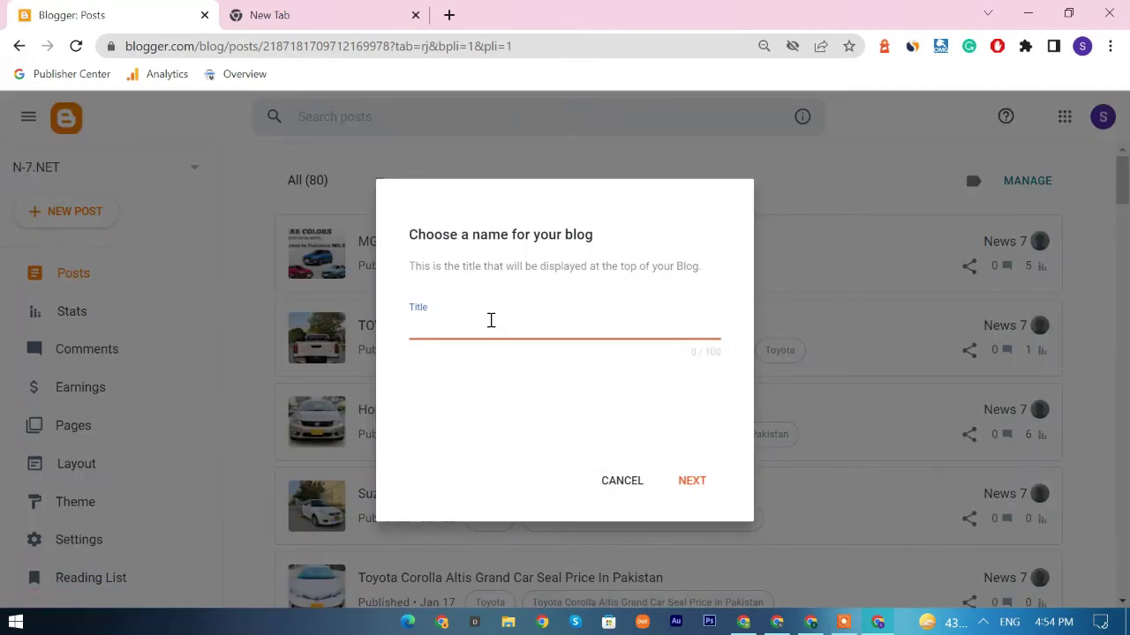
left_click(290, 8)
left_click(40, 13)
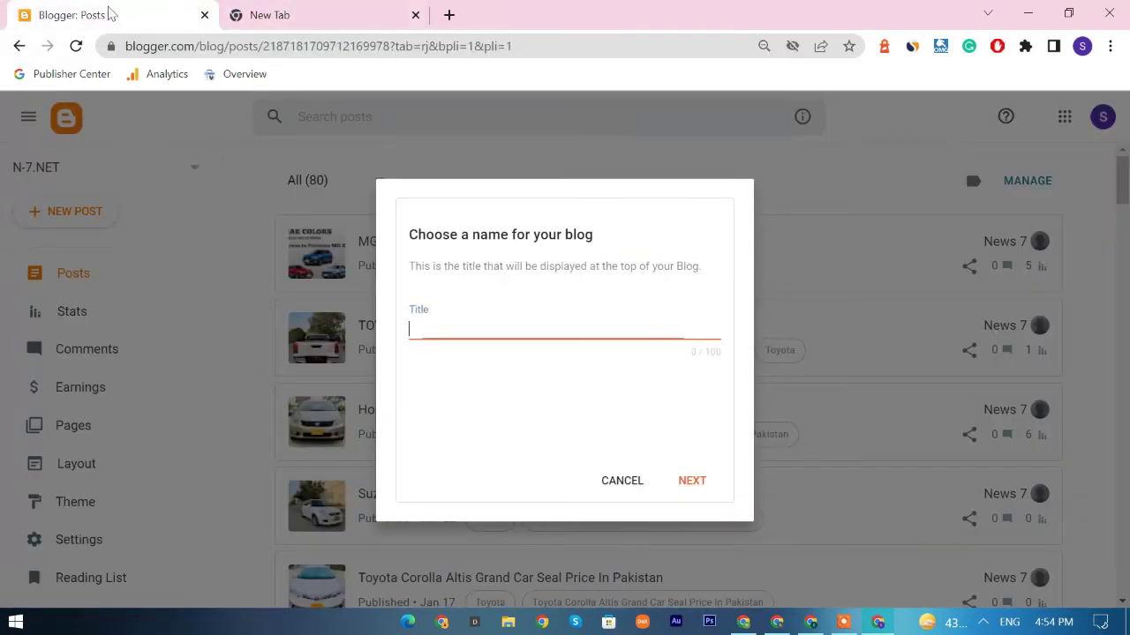
- In the other Chrome window, start a new tab showing the Google apps list
left_click(777, 622)
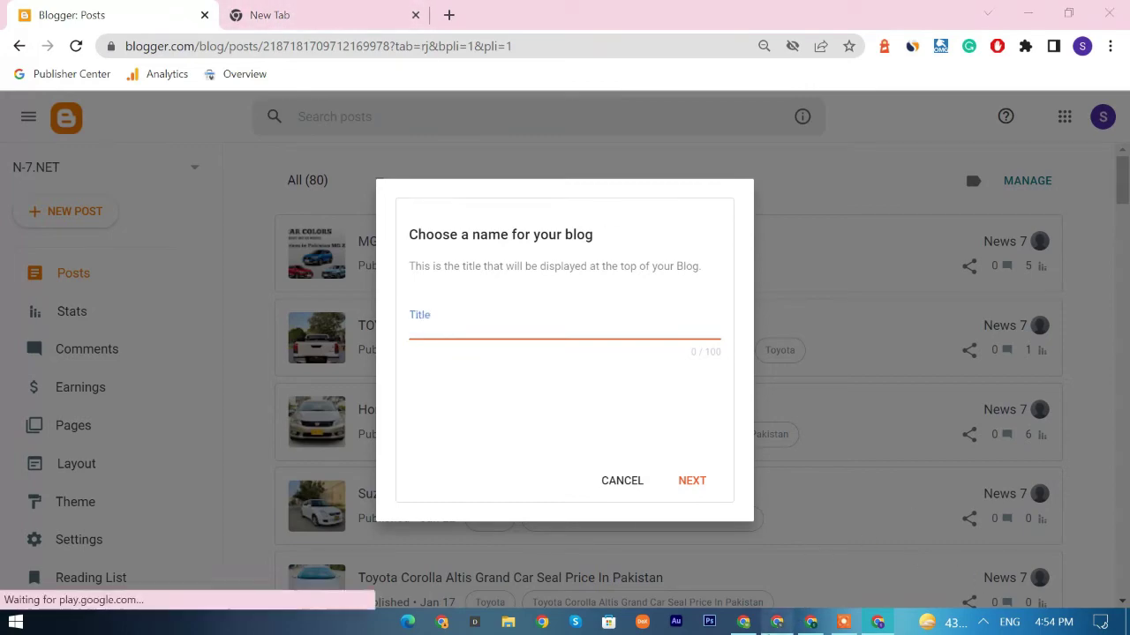
left_click(810, 622)
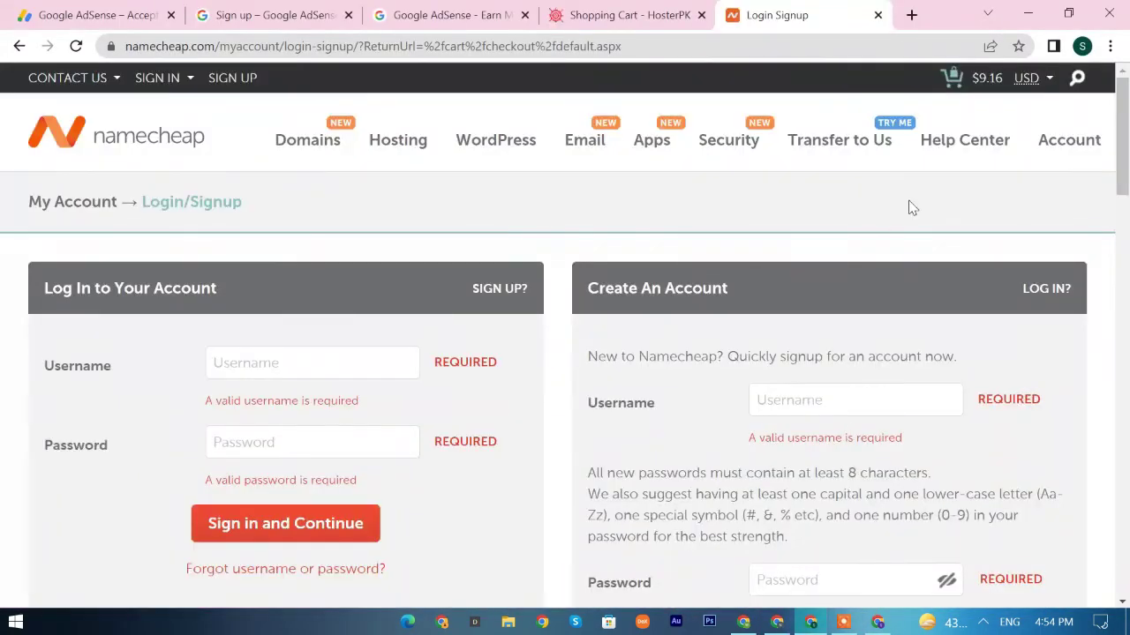
left_click(912, 15)
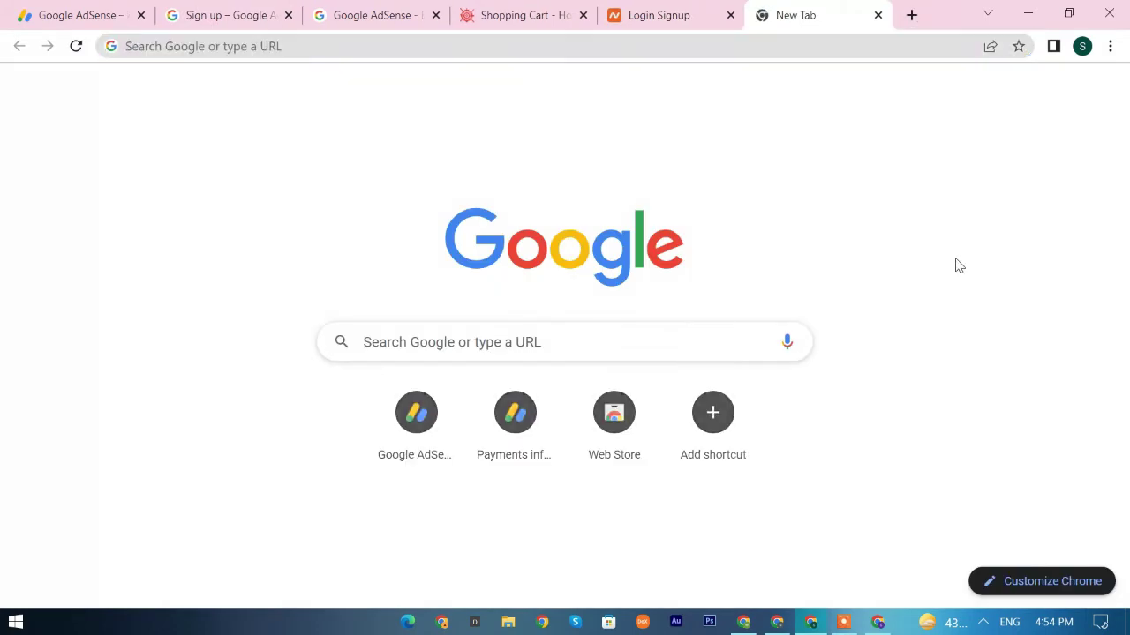
left_click(1059, 94)
- Open Blogger from the apps list, try Create Your Blog, then return to the blogger.com landing page
scroll(961, 383, "down", 4)
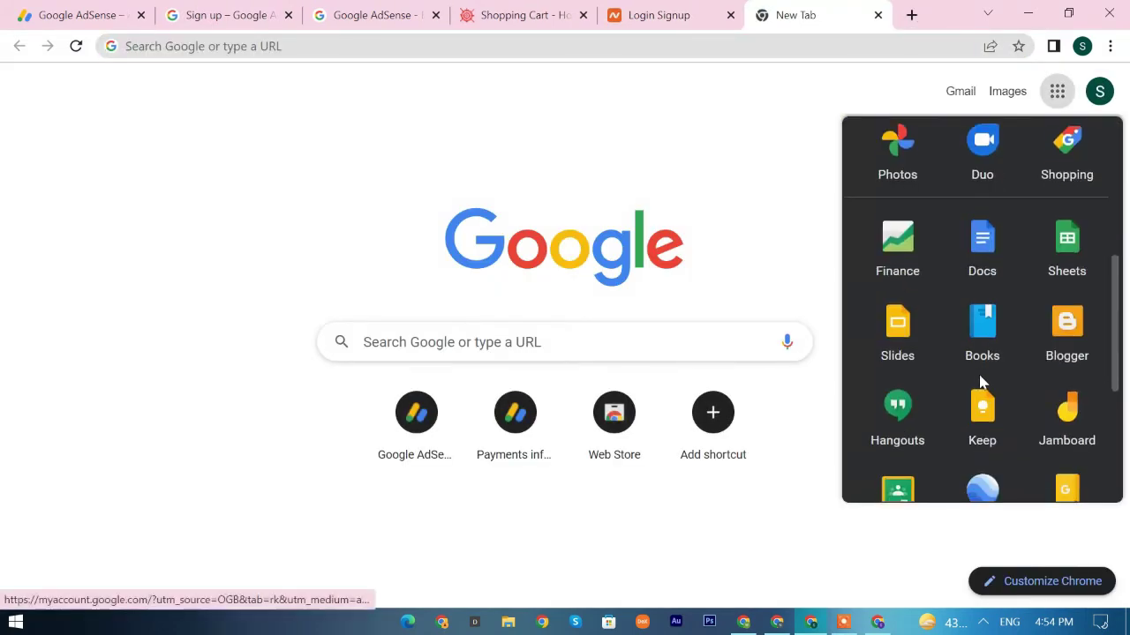
left_click(1068, 364)
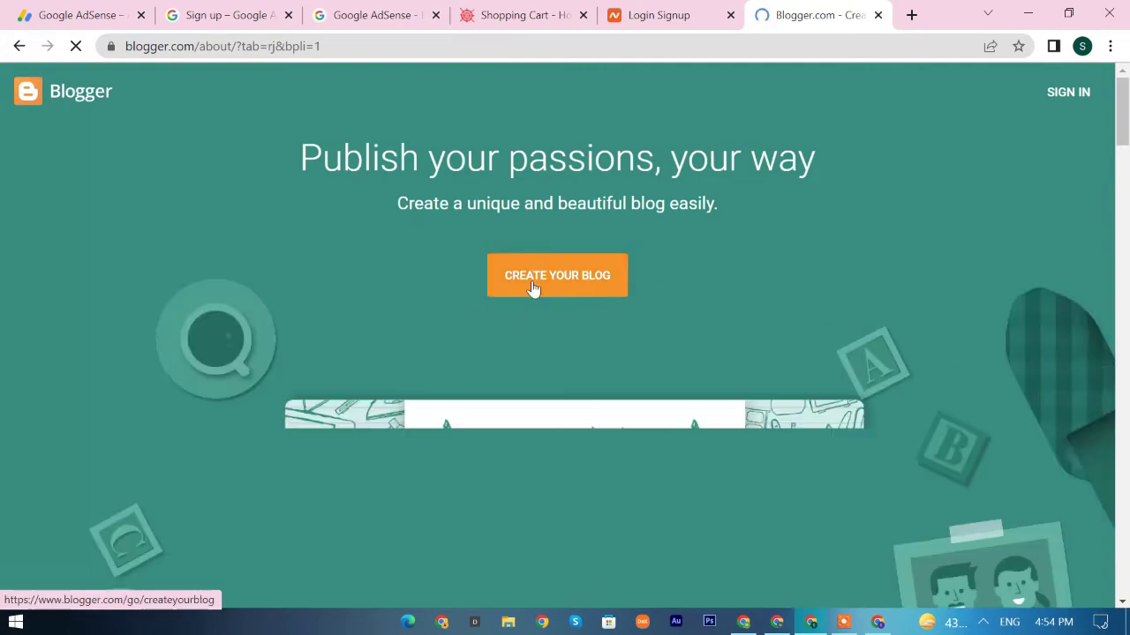
left_click(582, 284)
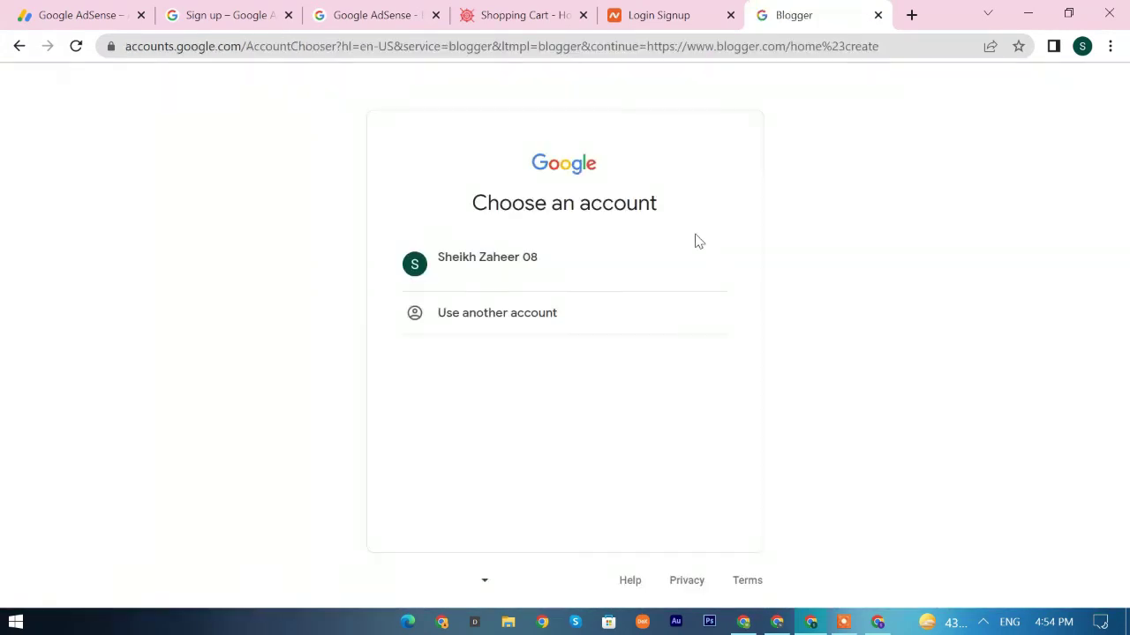
left_click(621, 262)
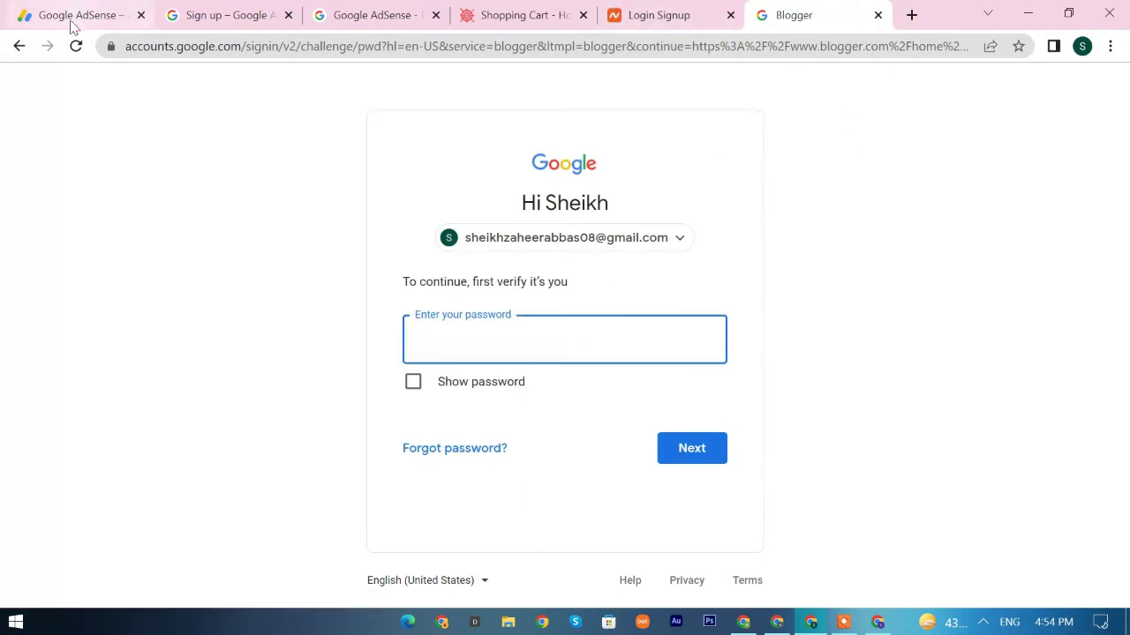
left_click(19, 46)
left_click(20, 46)
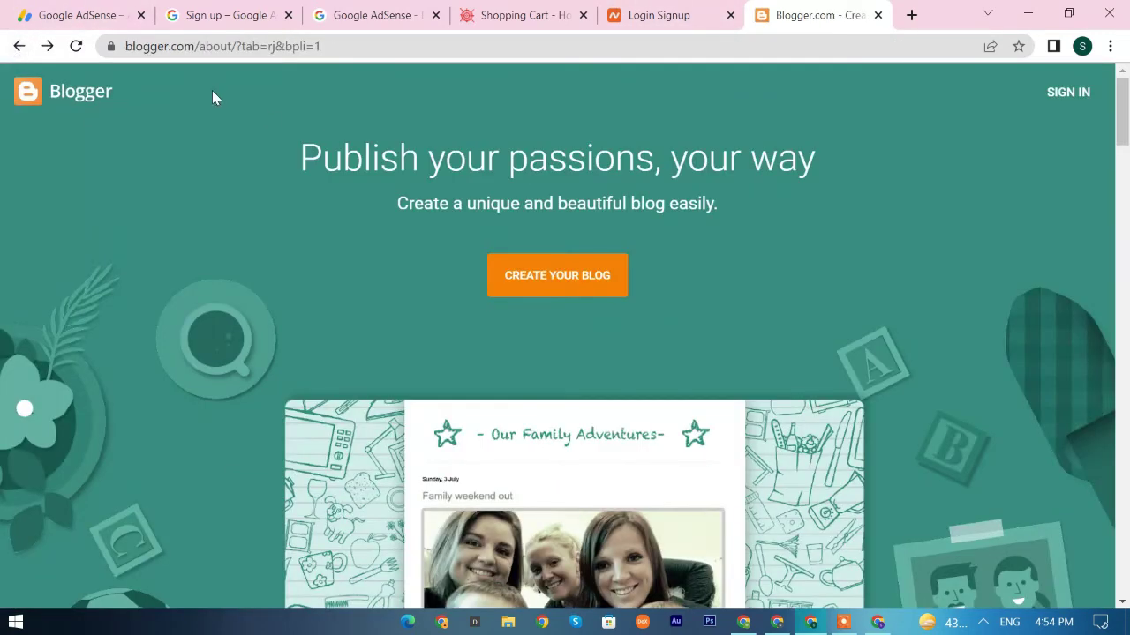
left_click_drag(194, 46, 182, 45)
left_click_drag(138, 45, 125, 46)
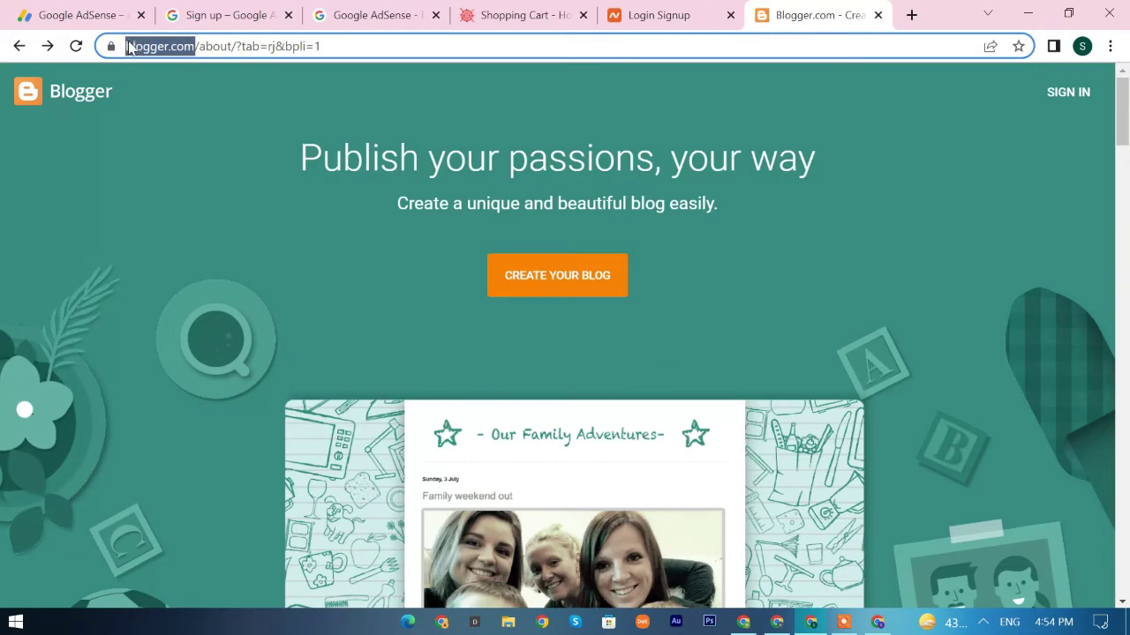
left_click(351, 240)
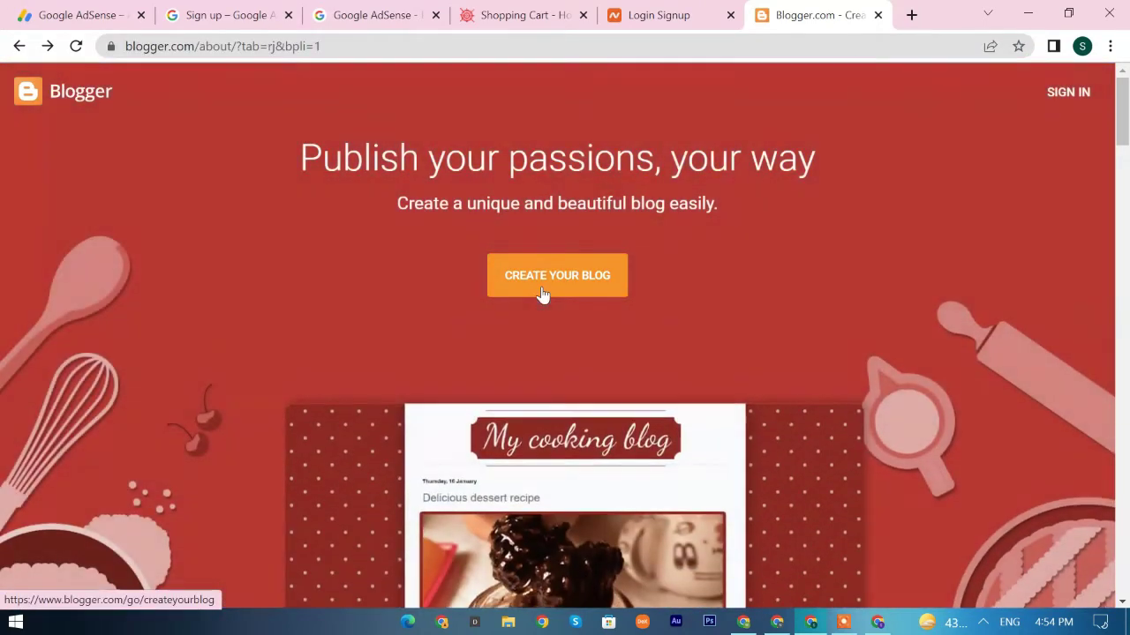
- Start Create Your Blog, sign in with the Google account password, and skip extra account details
left_click(542, 291)
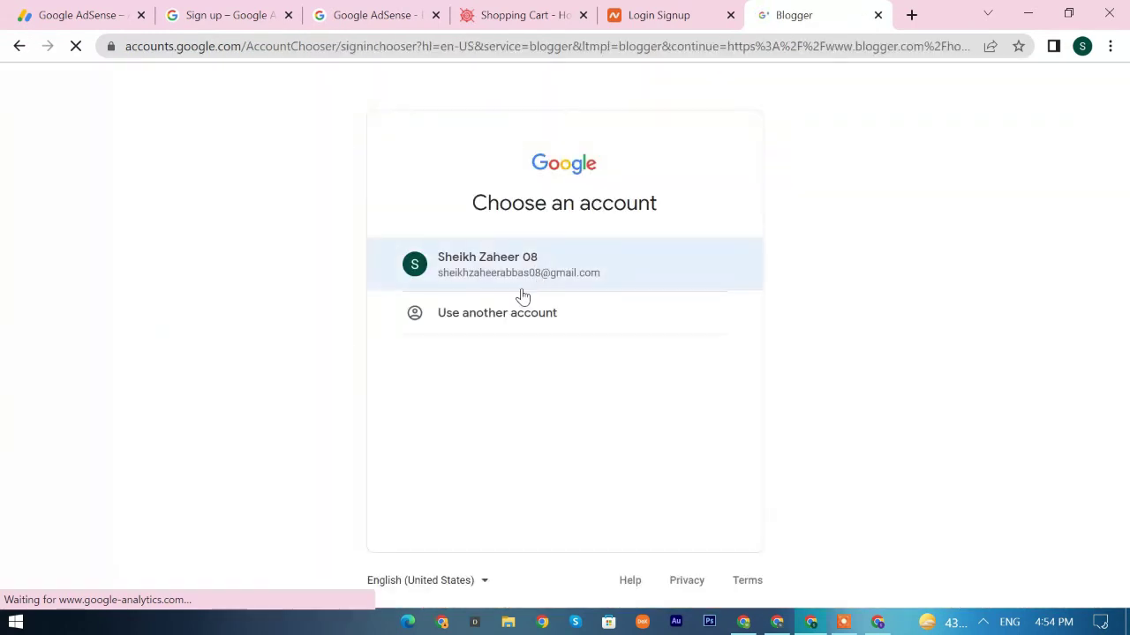
left_click(521, 284)
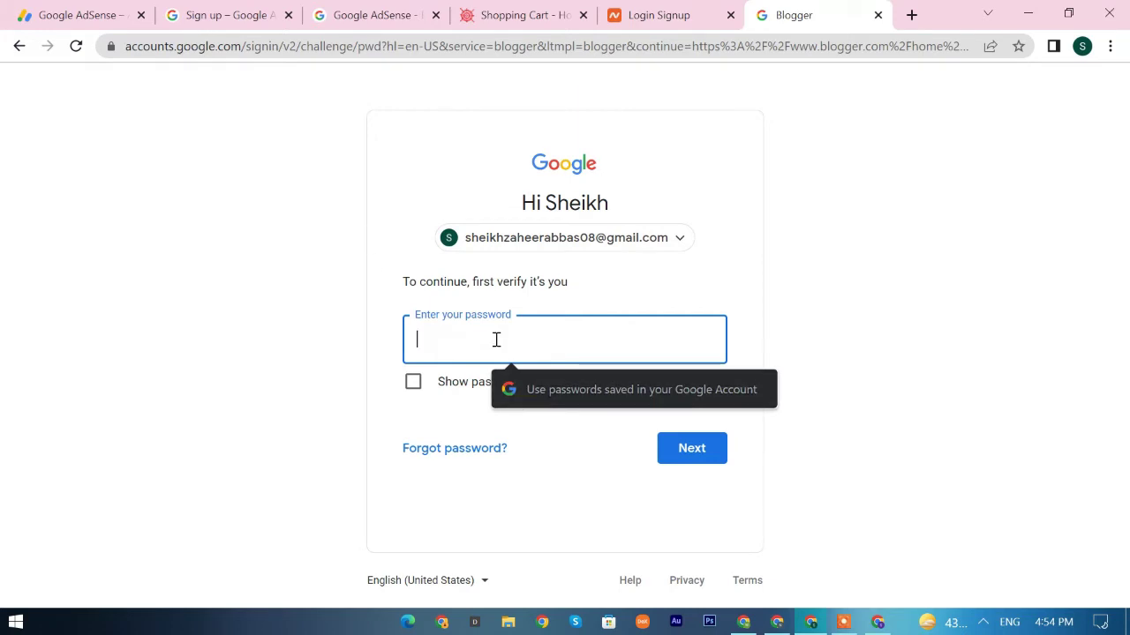
type("••")
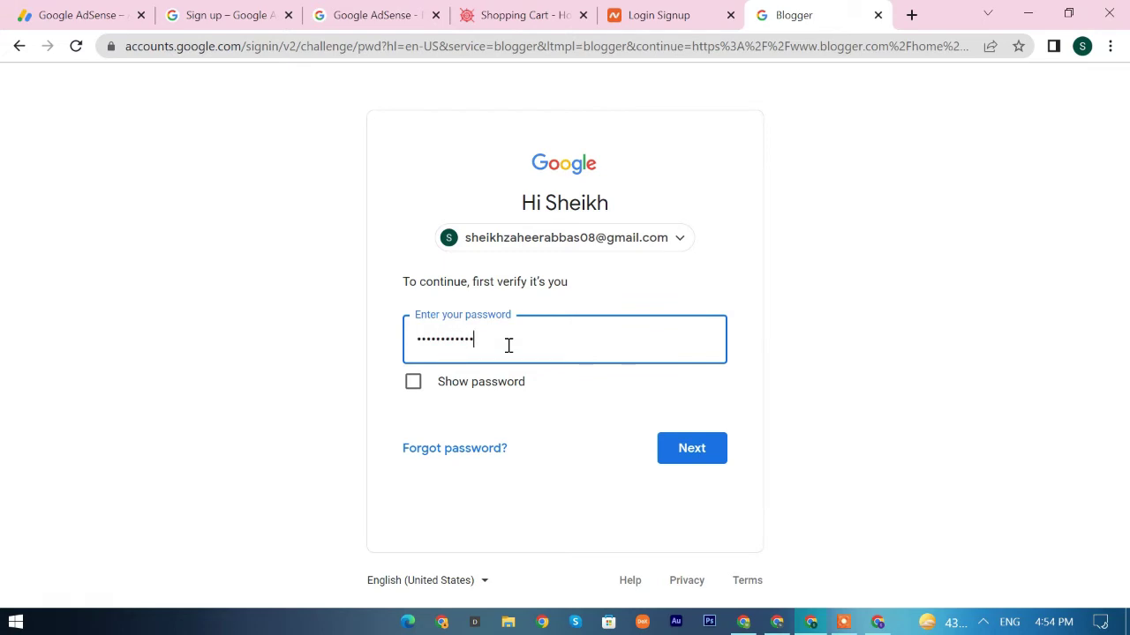
key("Return")
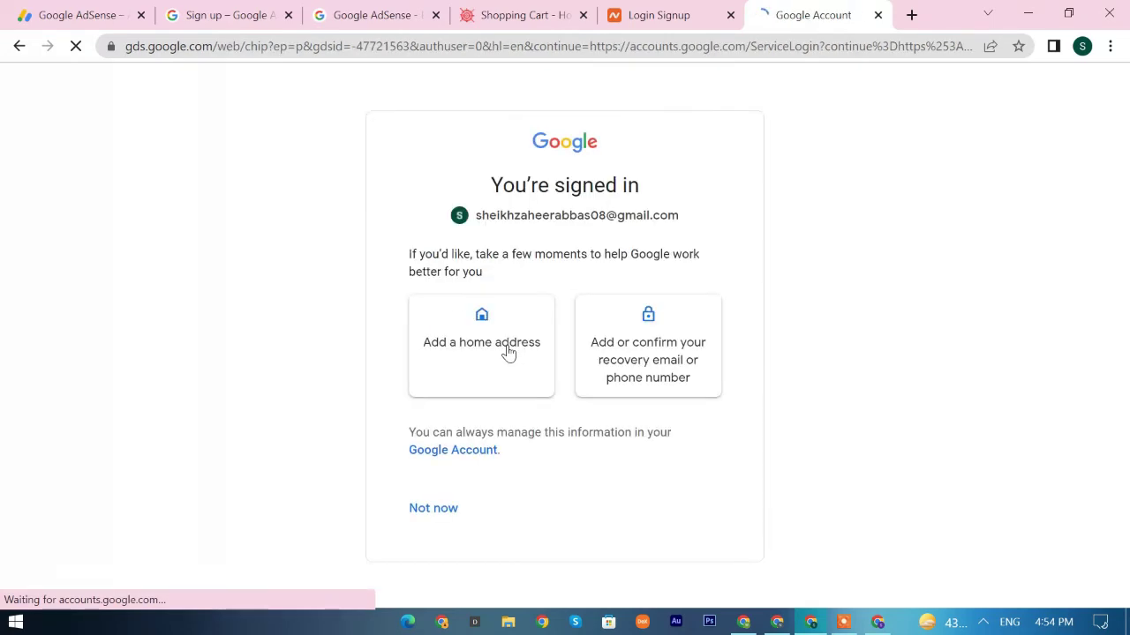
left_click(434, 508)
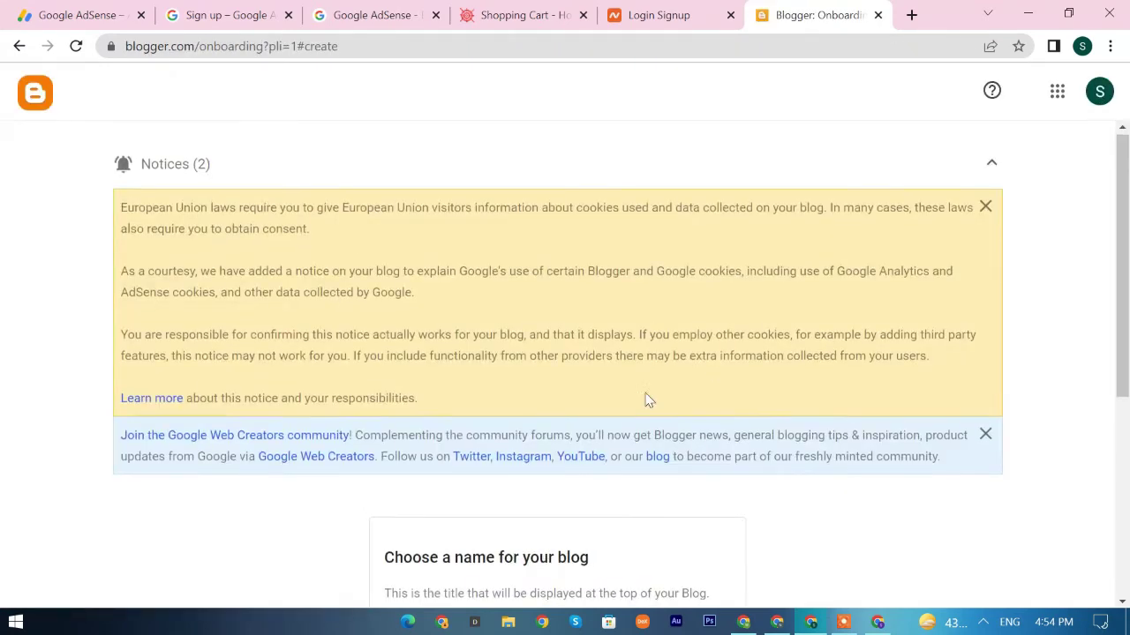
- Type the blog title 'Cours' and continue to the address step
scroll(653, 359, "down", 4)
left_click(490, 312)
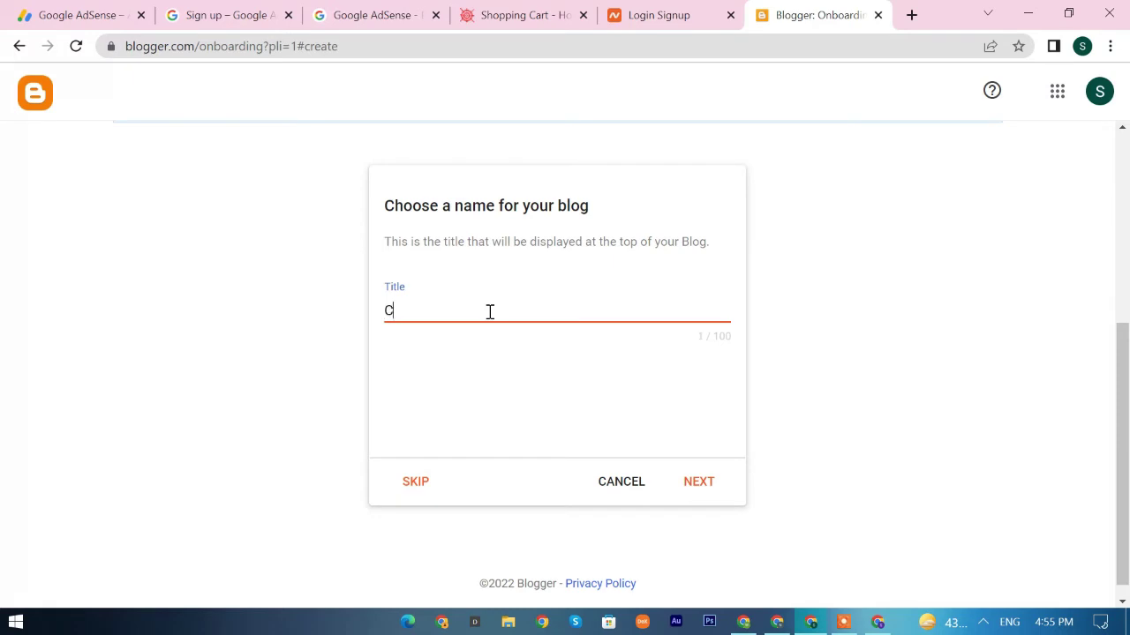
type("Cours")
left_click(704, 476)
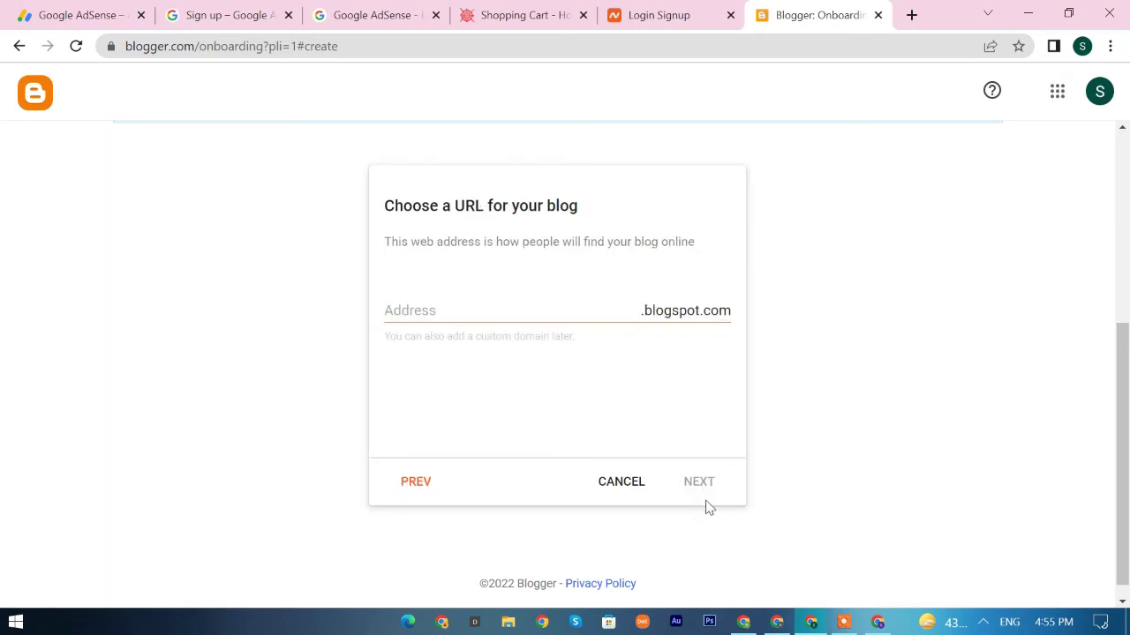
- Enter the available address coursee1 for coursee1.blogspot.com, then switch to the AdSense tab
left_click(541, 306)
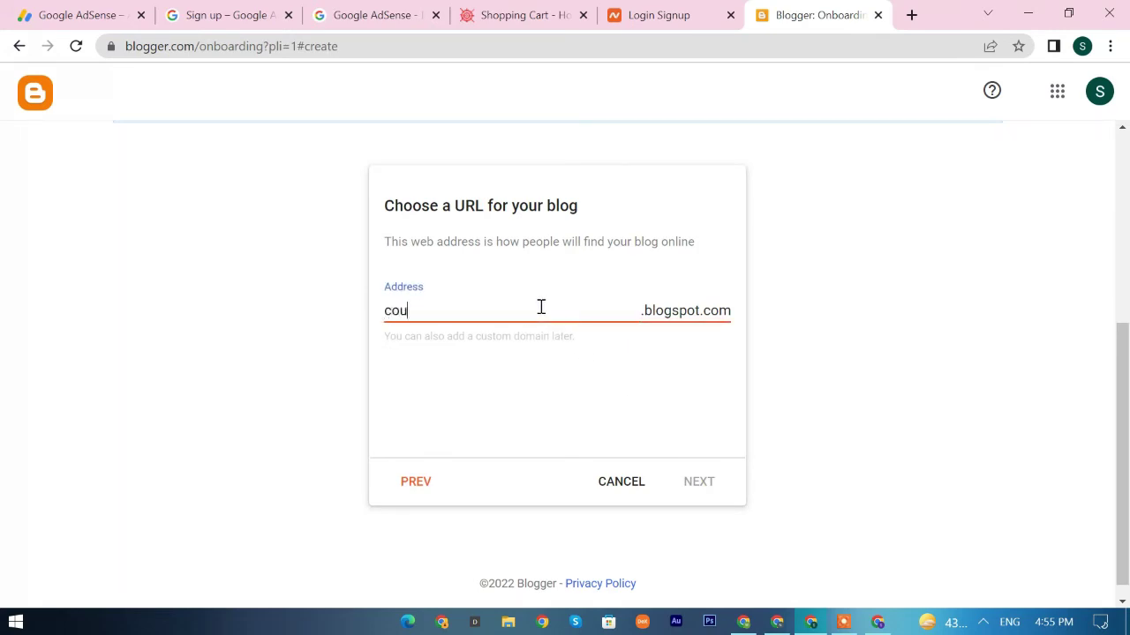
type("coursee")
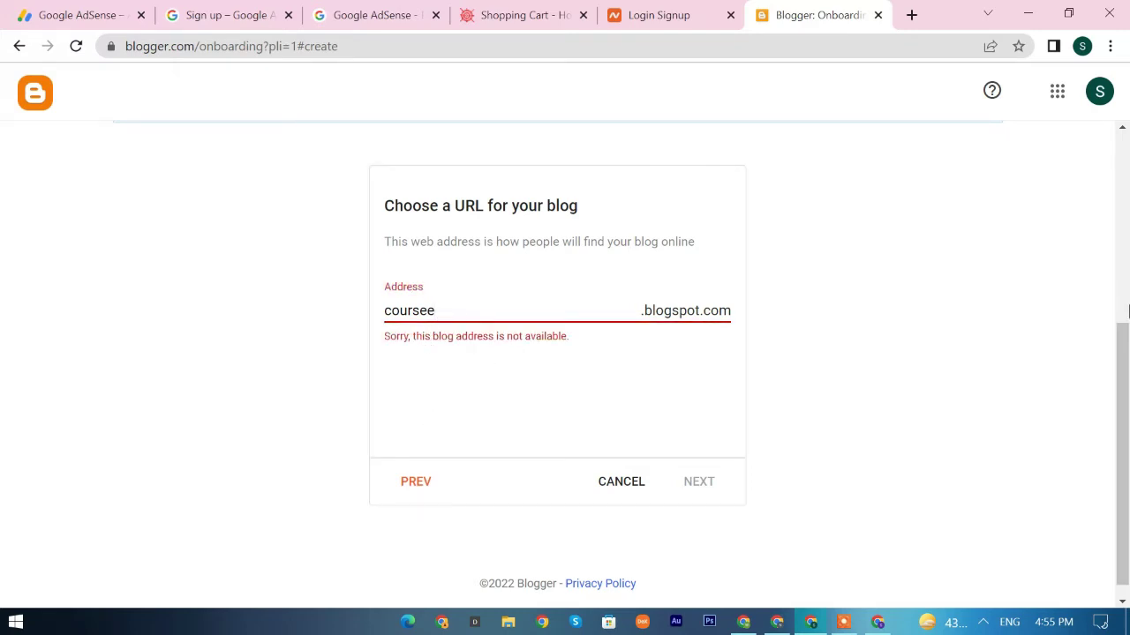
type("1")
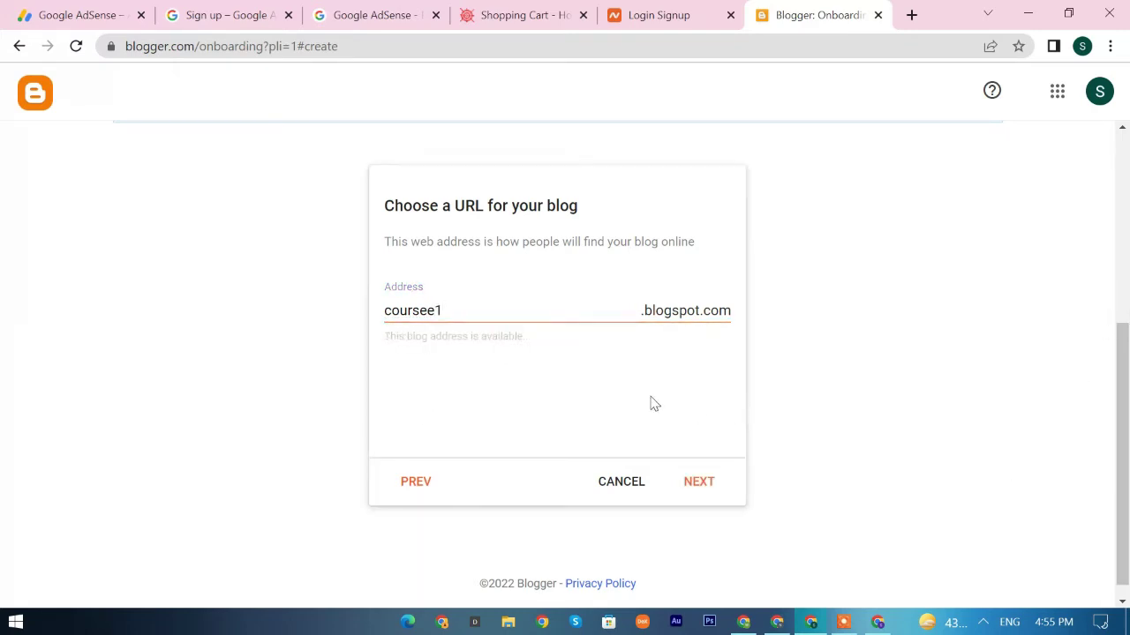
left_click_drag(588, 309, 277, 294)
left_click(712, 314)
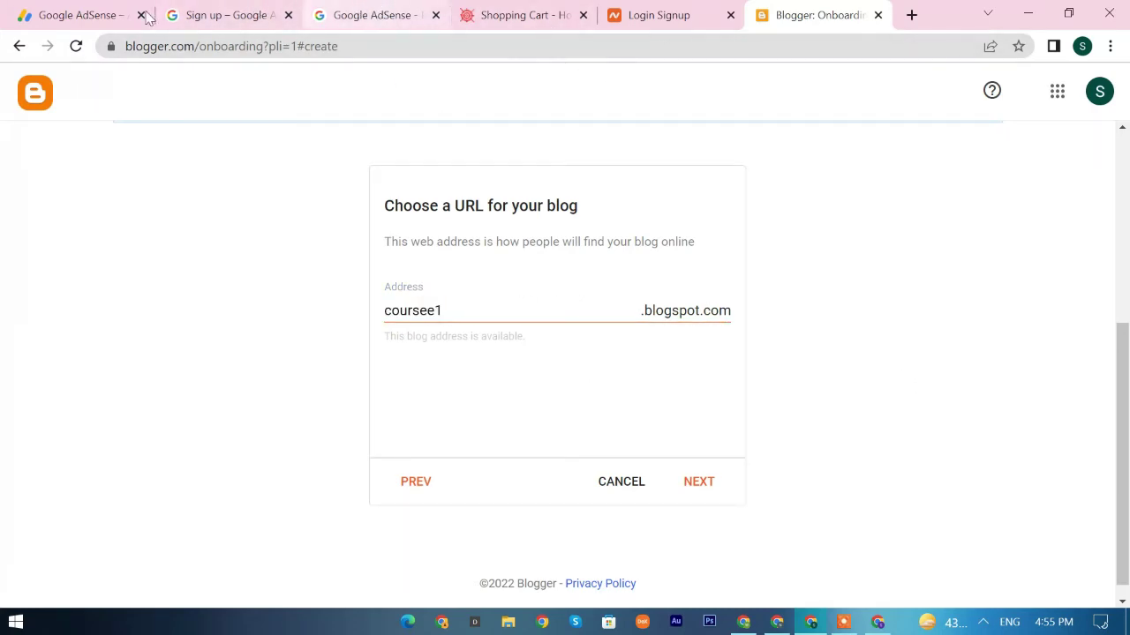
left_click(93, 15)
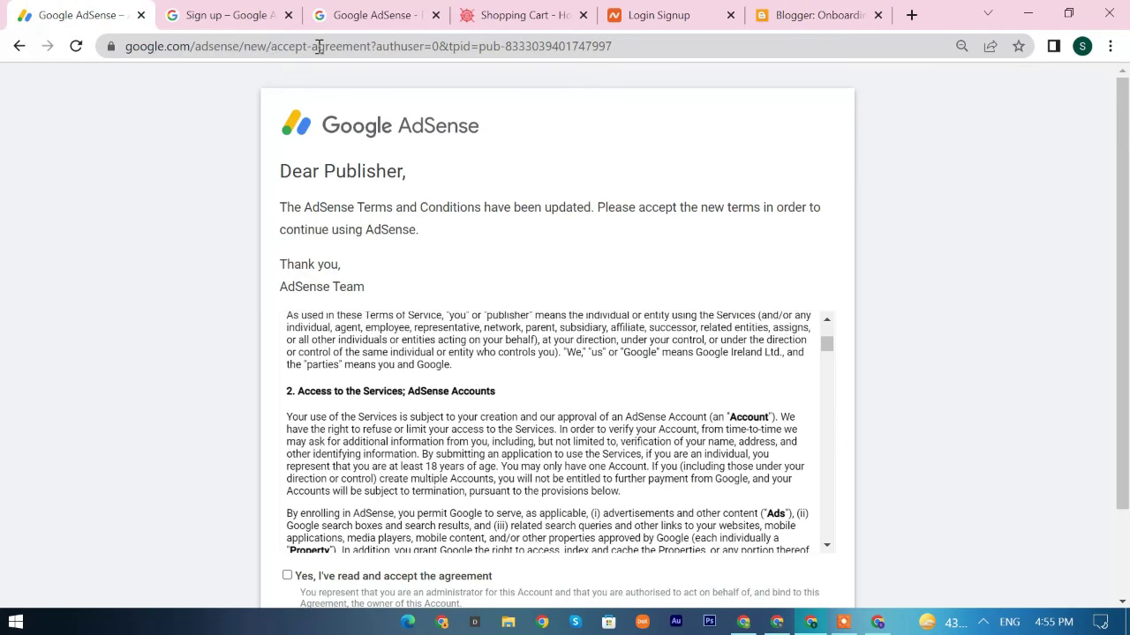
- Leave the AdSense terms page and go back to the Blogger onboarding tab showing coursee1
left_click_drag(191, 46, 162, 53)
left_click(817, 15)
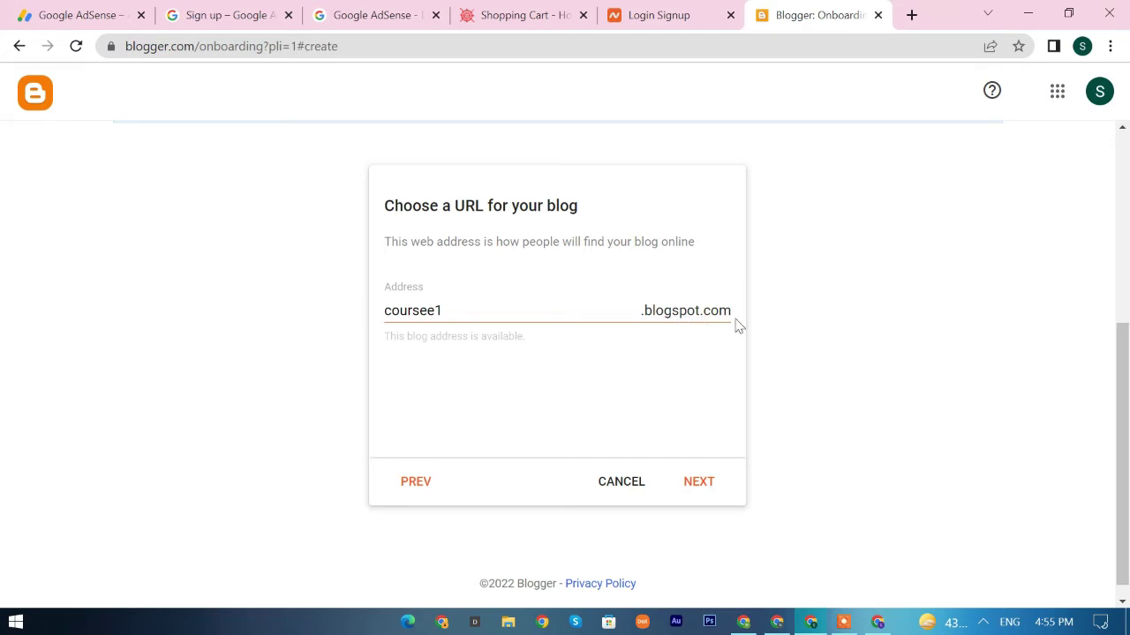
- Accept the coursee1 blog address, enter display name Course 1, and finish creating Course Class 1
left_click(523, 315)
left_click(696, 317)
left_click(539, 318)
left_click(699, 482)
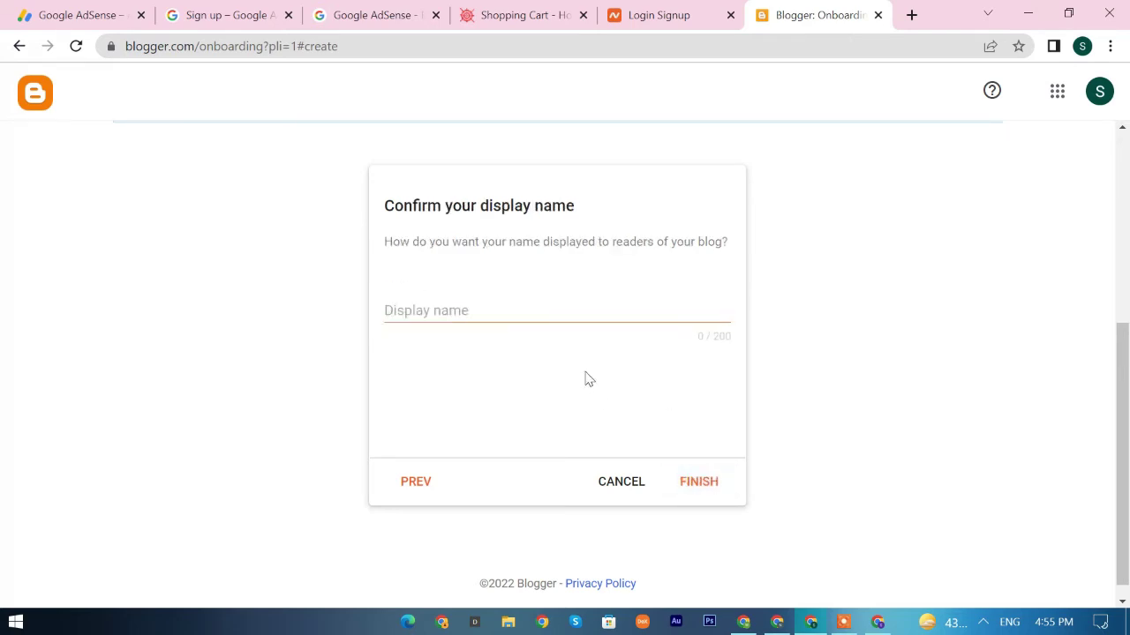
left_click(449, 314)
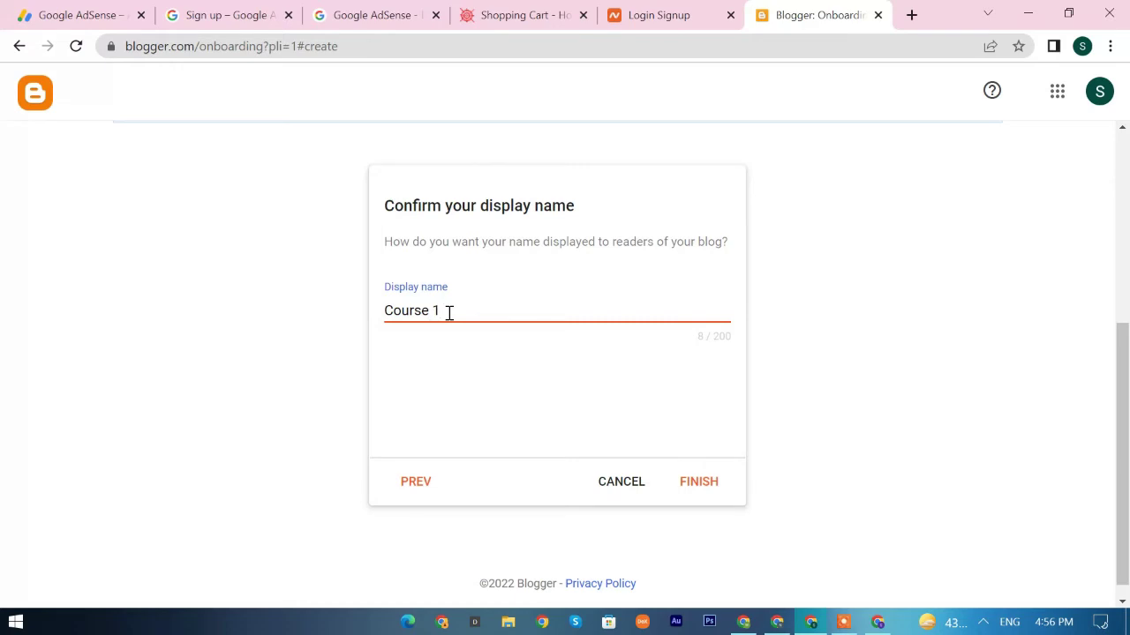
left_click(693, 501)
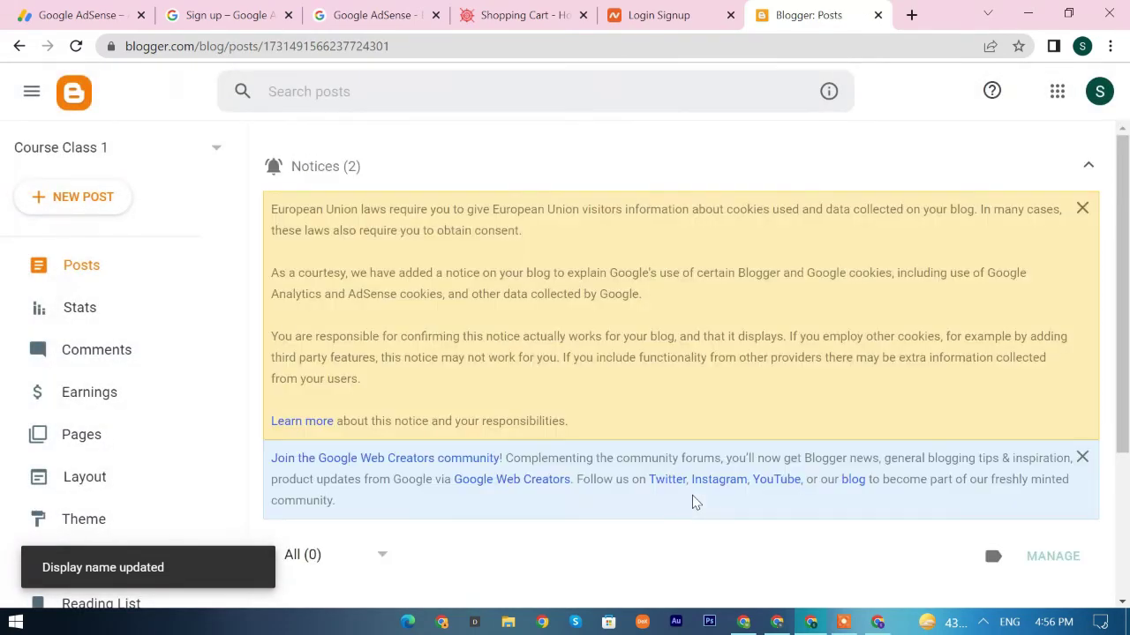
- Start a new blank post and place the caret in its title and body
scroll(692, 501, "down", 3)
scroll(692, 502, "up", 2)
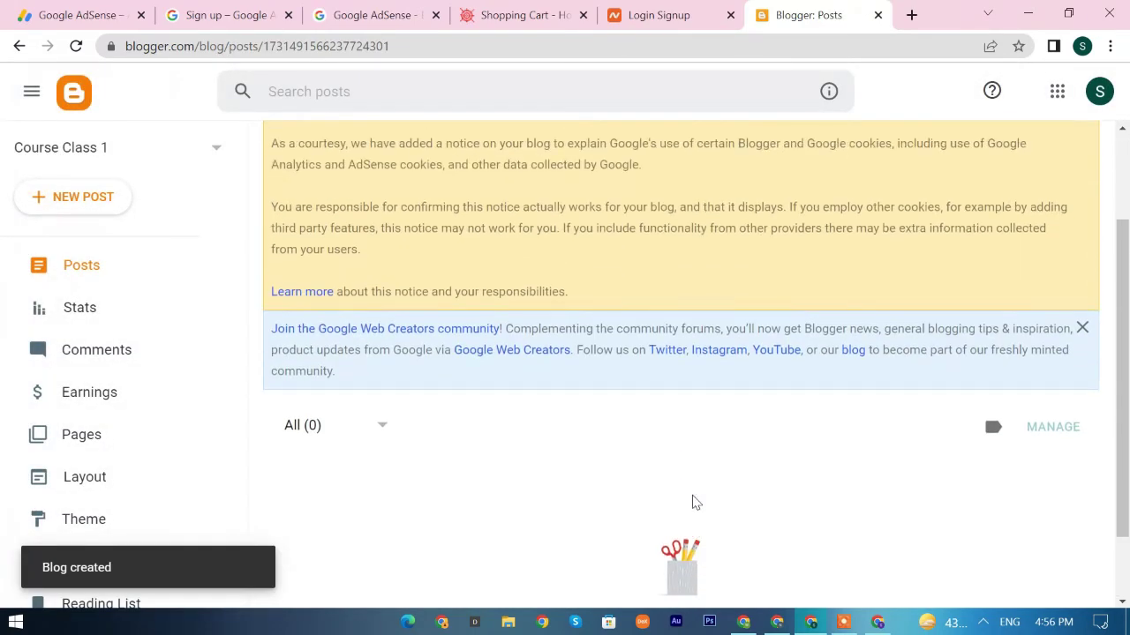
scroll(137, 545, "down", 2)
scroll(137, 545, "up", 2)
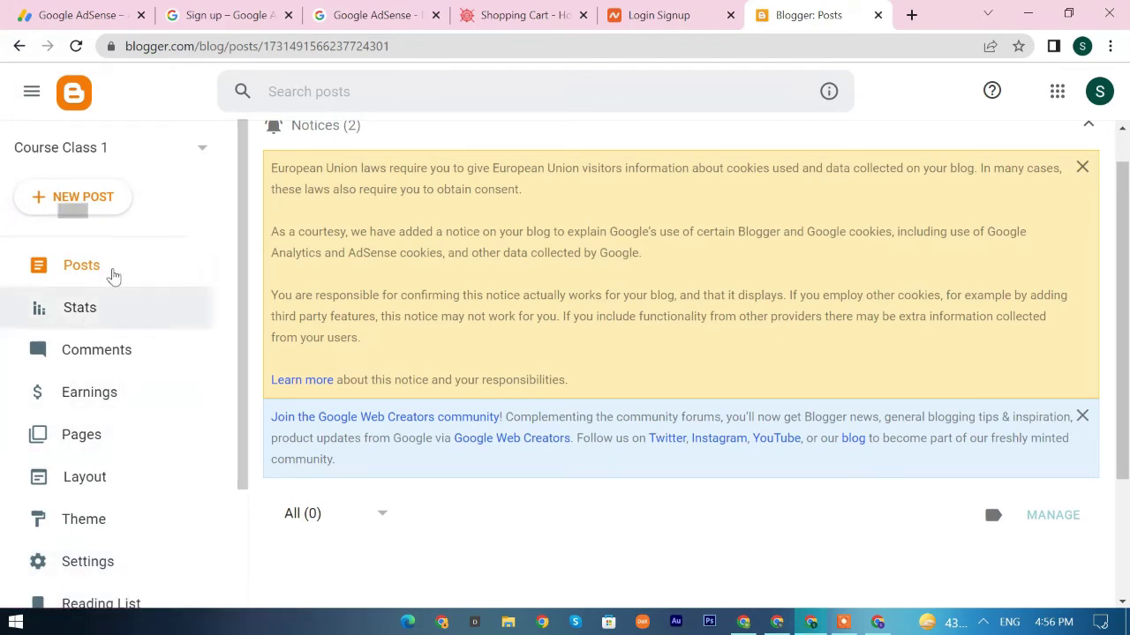
left_click(95, 209)
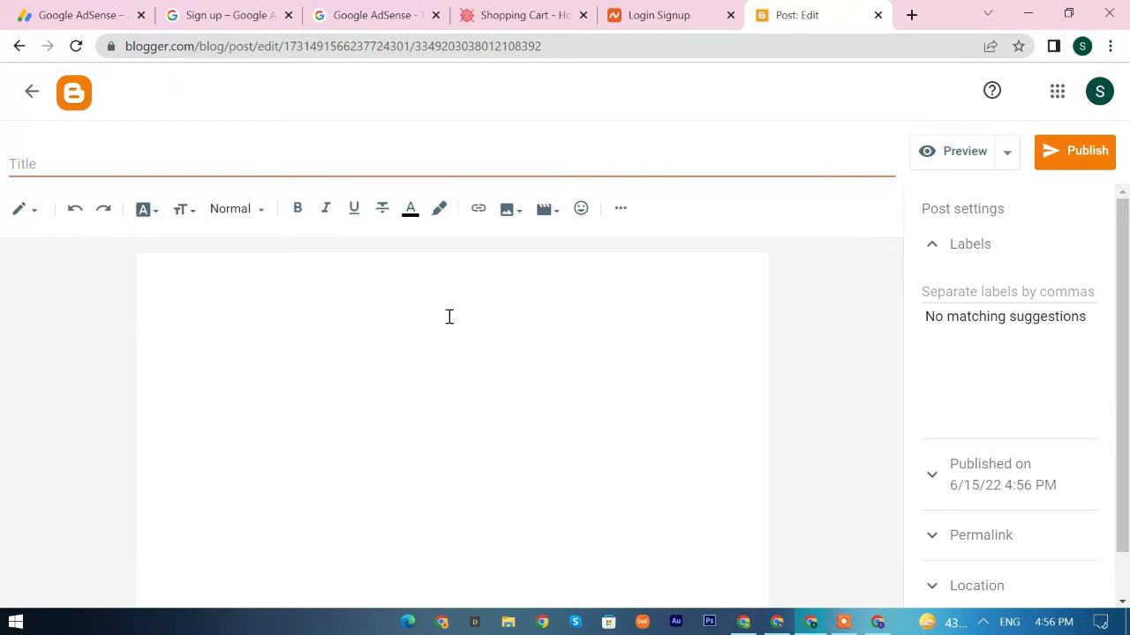
left_click(115, 167)
left_click(202, 324)
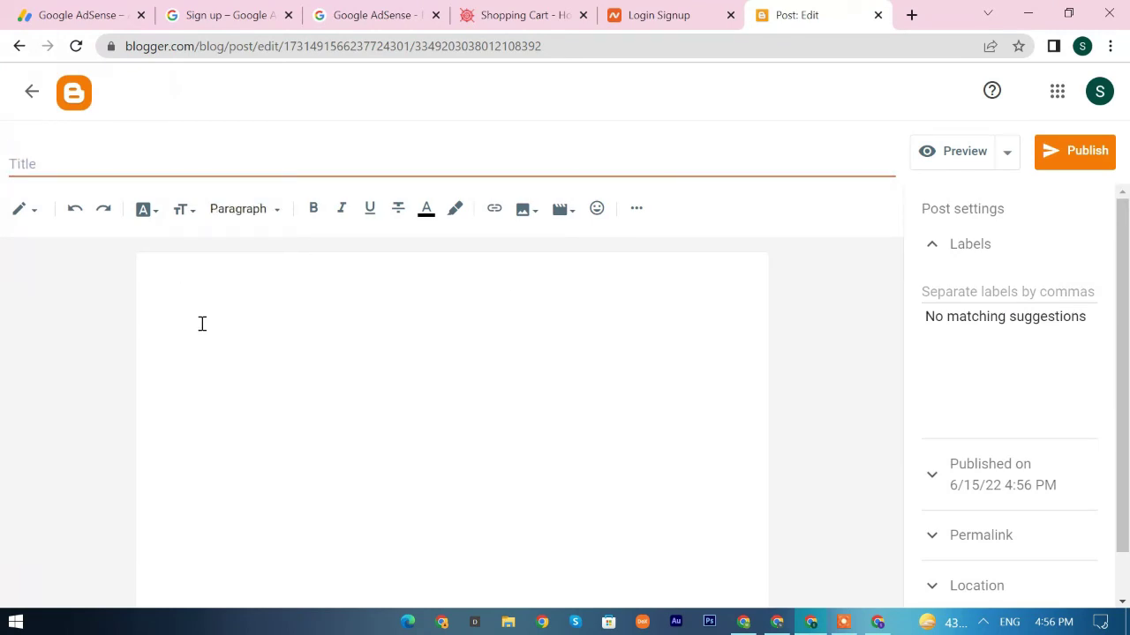
- Expand the permalink settings, try Custom Permalink, then keep Automatic Permalink
left_click(1005, 293)
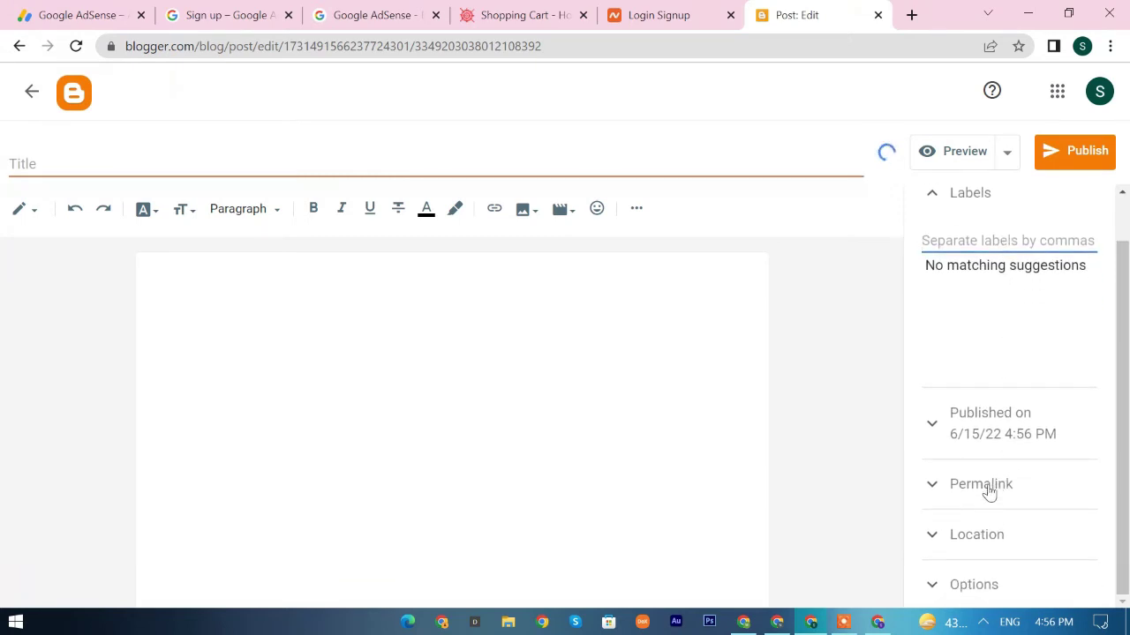
left_click(989, 496)
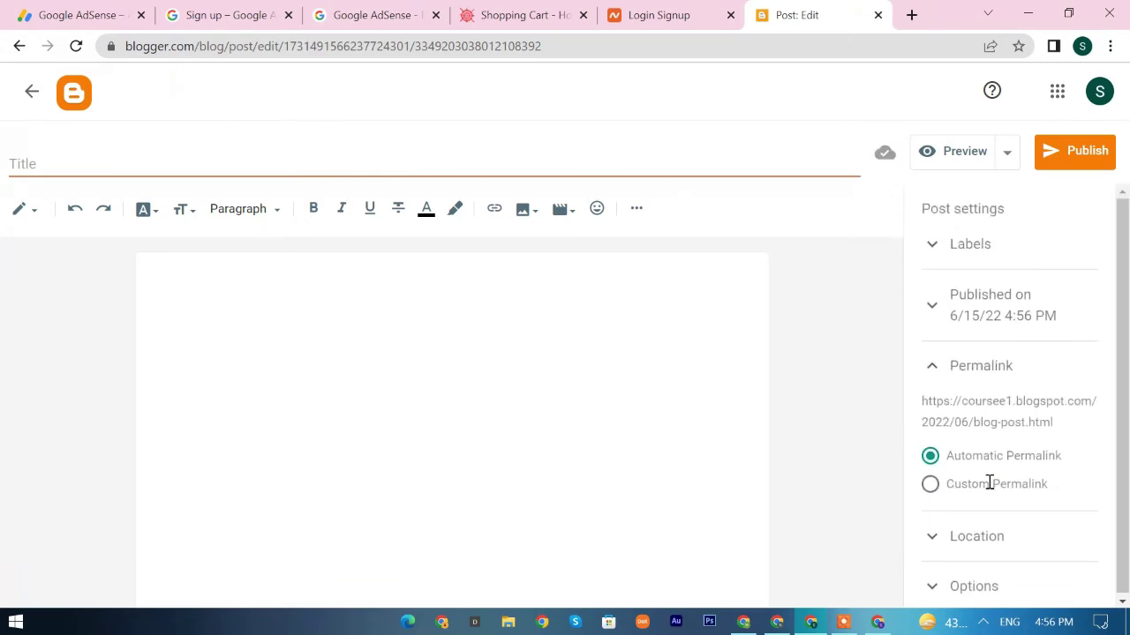
left_click(932, 488)
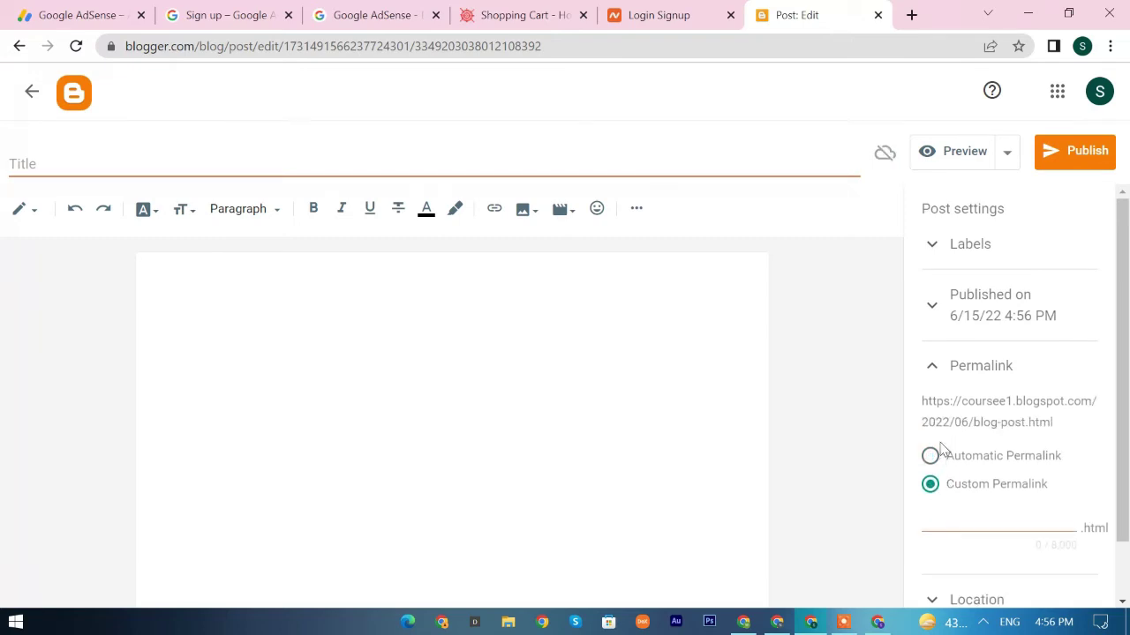
left_click(930, 457)
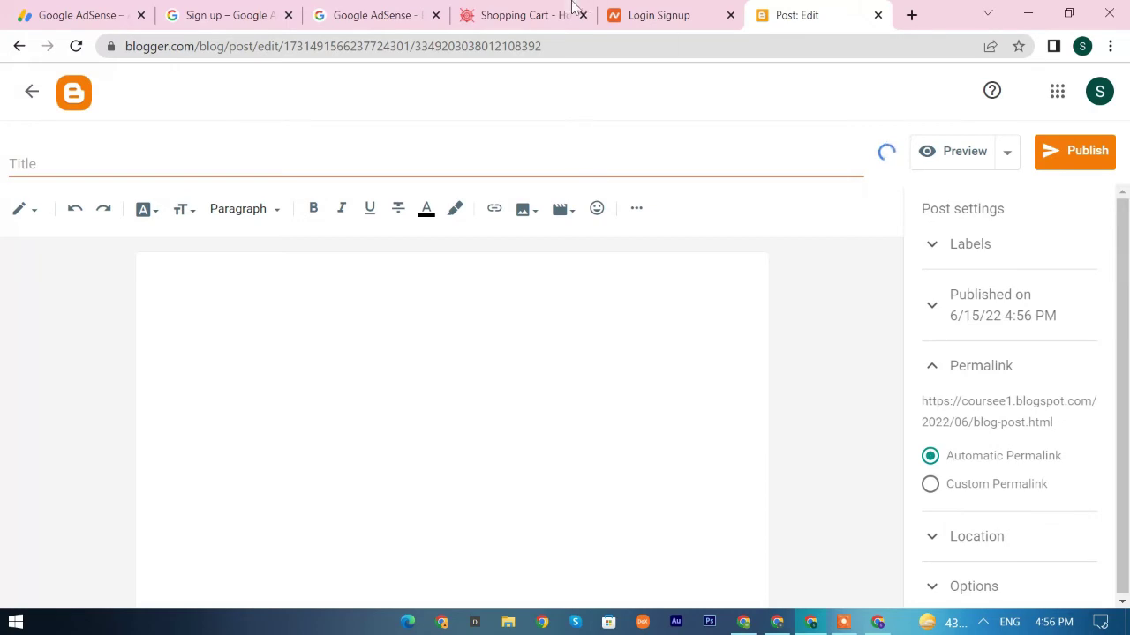
left_click(658, 17)
left_click(522, 15)
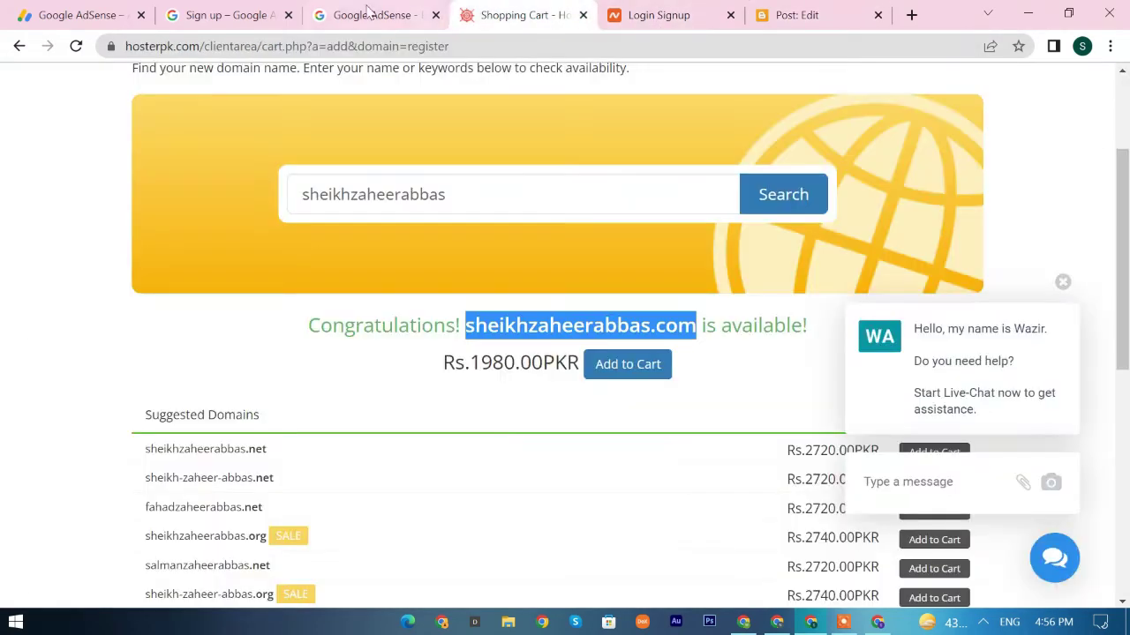
left_click_drag(502, 45, 110, 60)
left_click(277, 13)
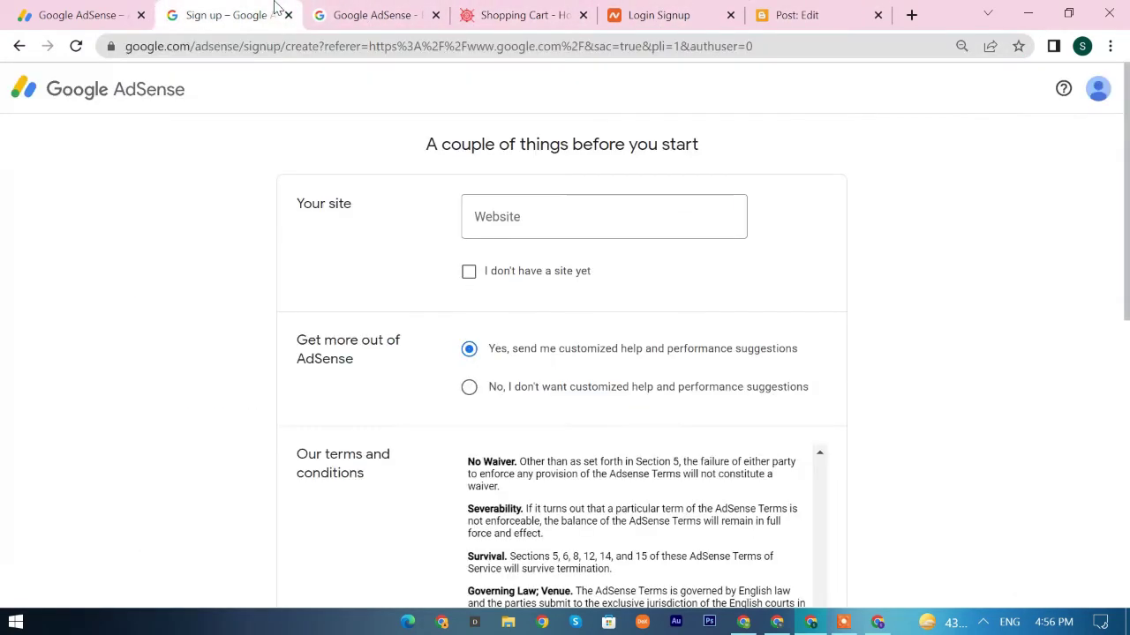
left_click(285, 44)
left_click(152, 7)
left_click(181, 49)
left_click(798, 12)
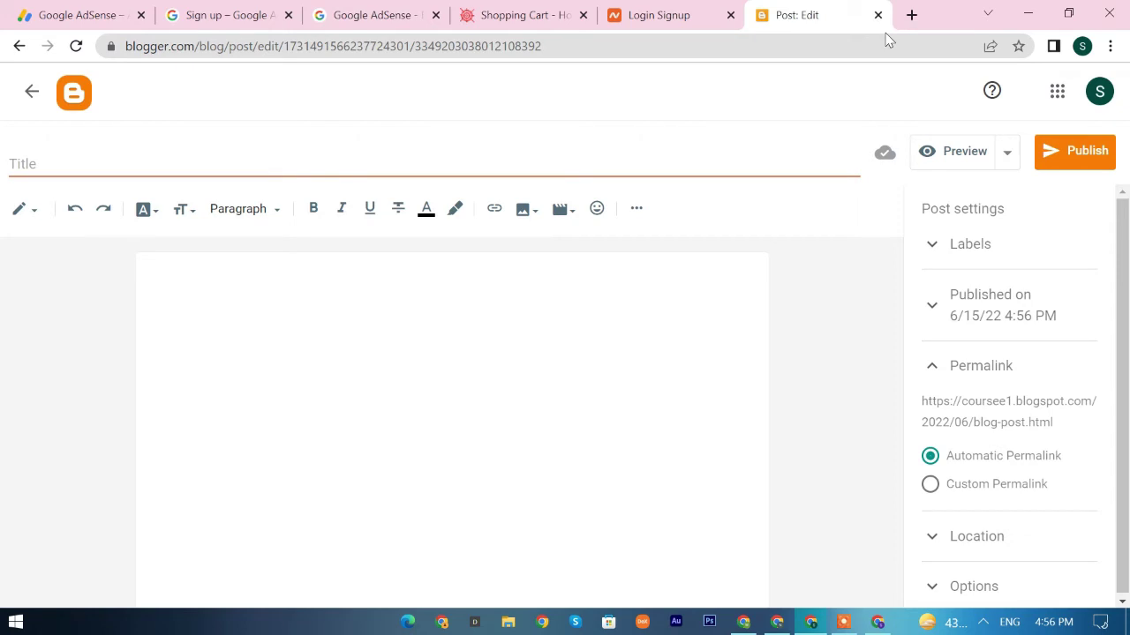
- Try a custom permalink and select its address text, then revert to Automatic Permalink
left_click(930, 485)
left_click(930, 455)
left_click(931, 484)
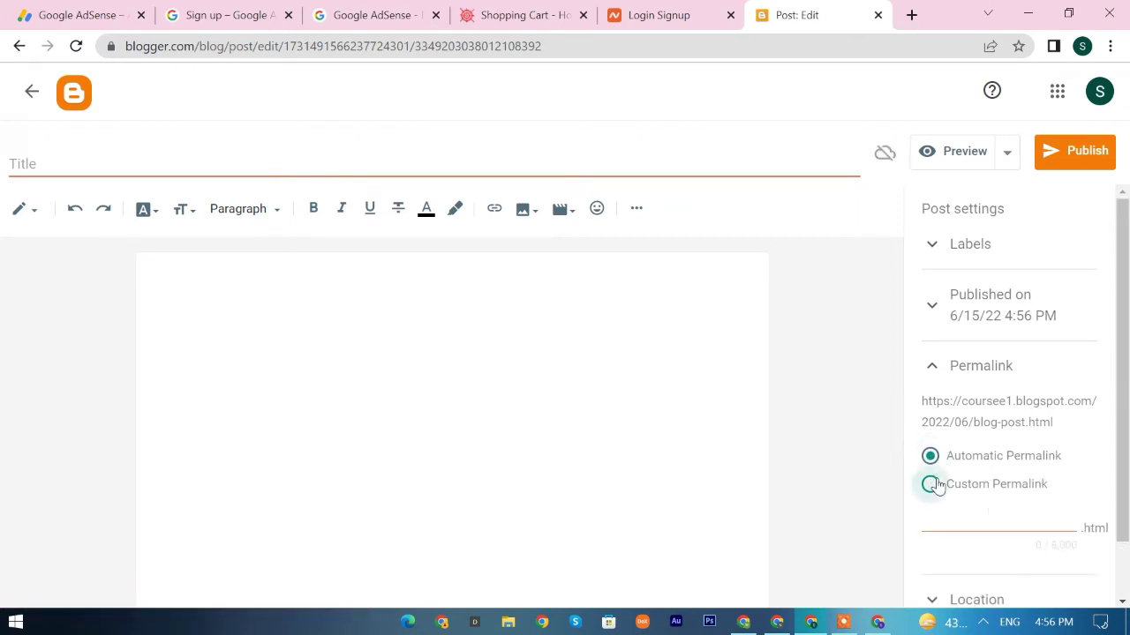
left_click(980, 520)
left_click_drag(1054, 423, 923, 399)
left_click(971, 521)
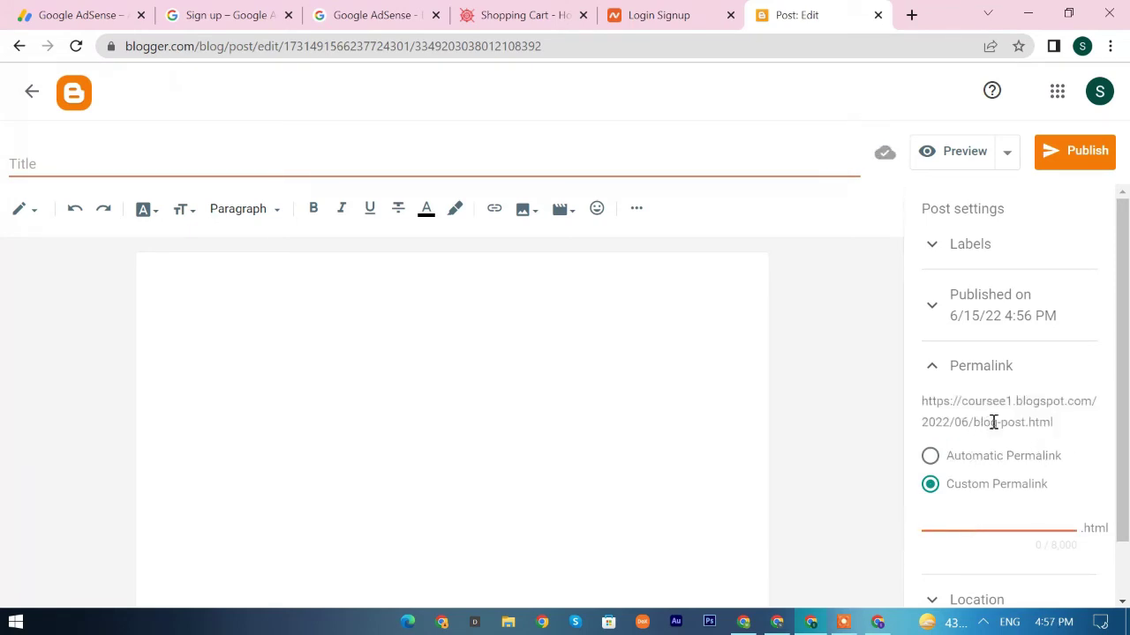
left_click_drag(1098, 404, 921, 405)
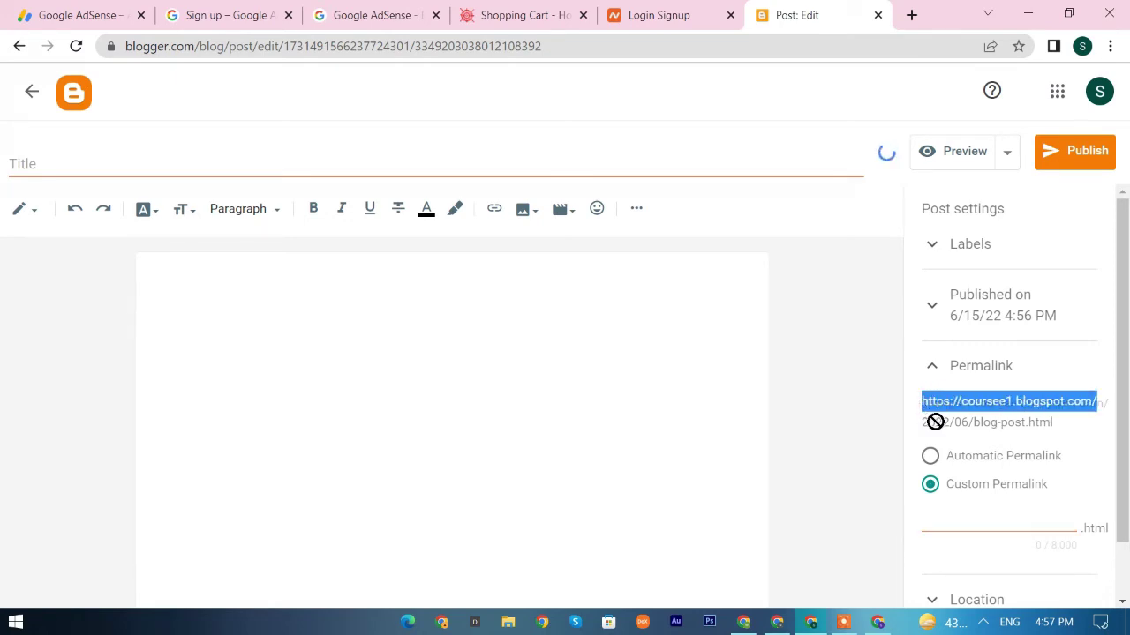
left_click(351, 168)
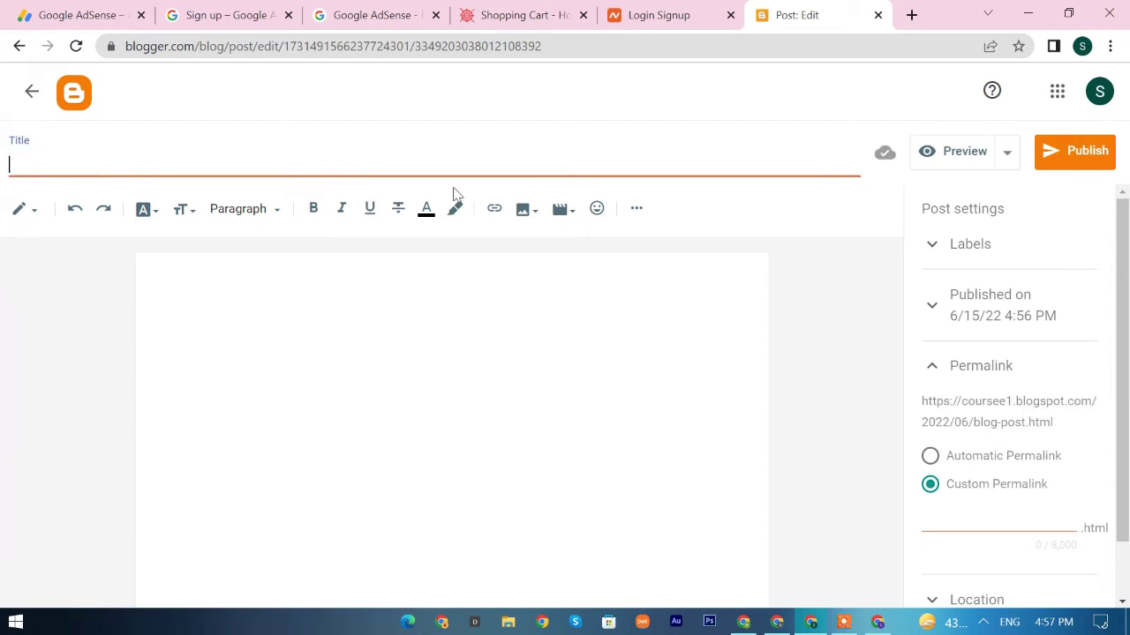
left_click(954, 458)
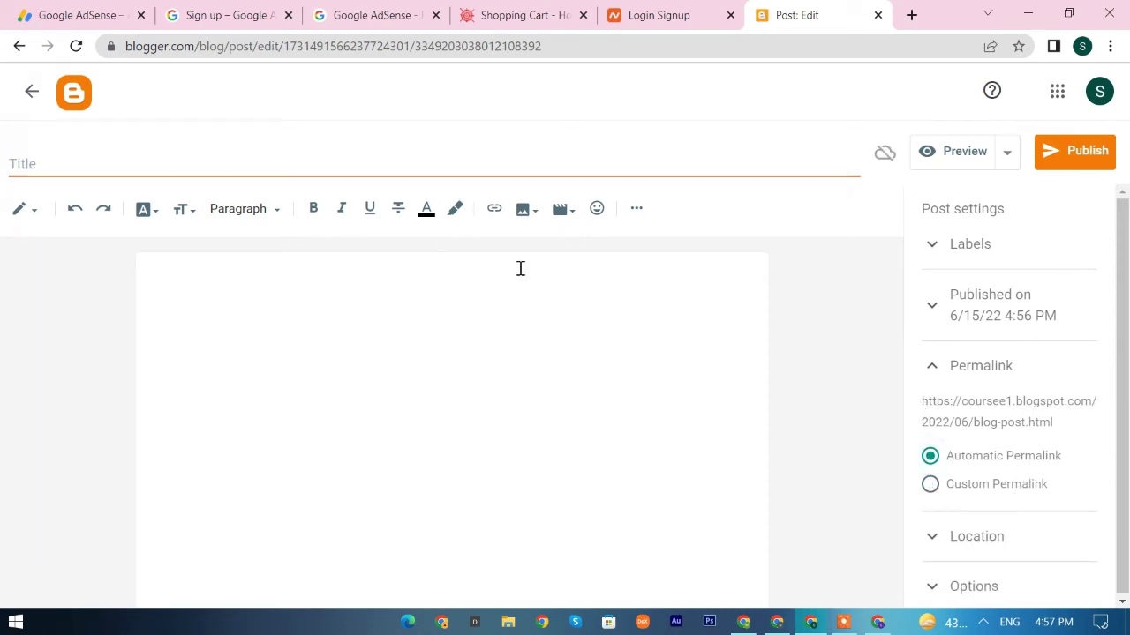
- Title the post 'Course 1' and paste the same text into the body
left_click(387, 170)
type("F")
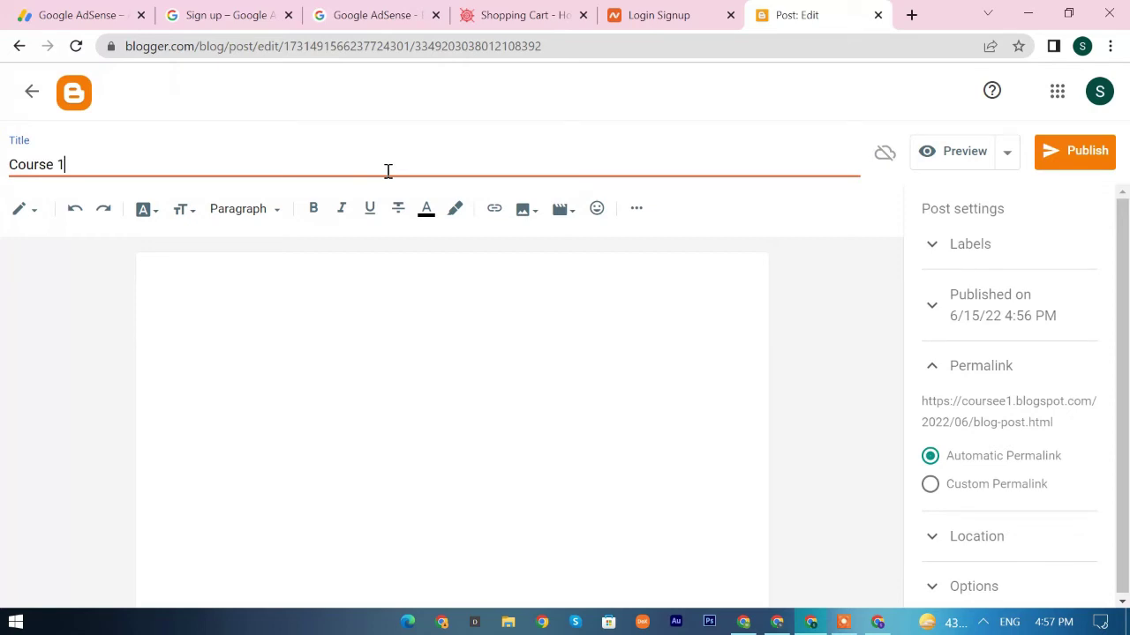
triple_click(53, 164)
right_click(49, 159)
left_click(189, 224)
left_click(293, 283)
key("ctrl+v")
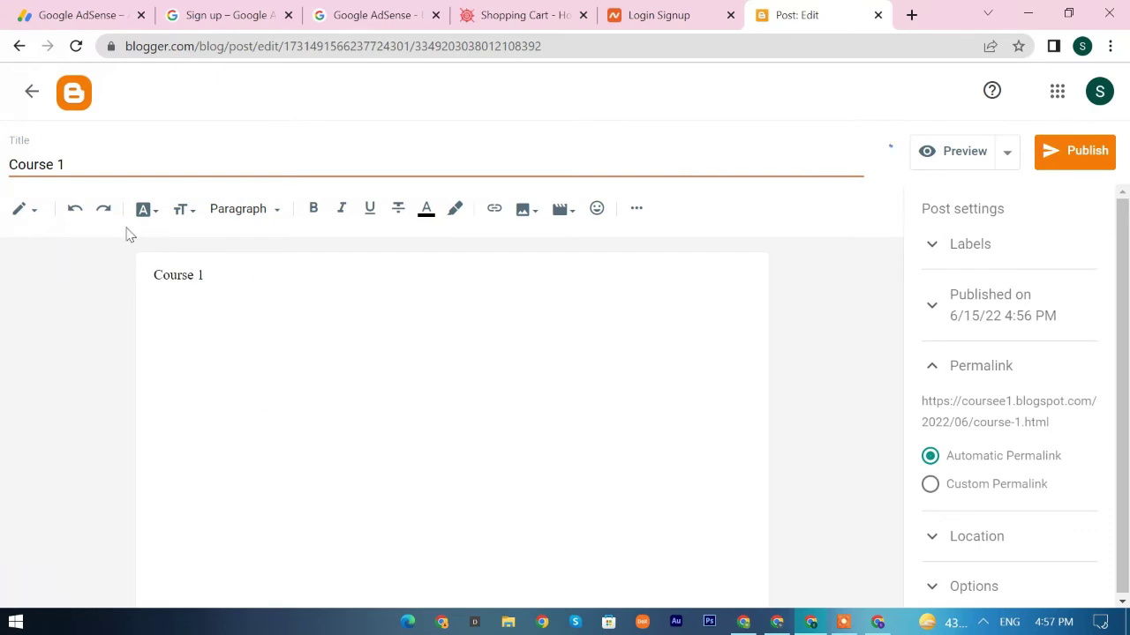
- Search Google for 'adsense' in a new browser tab
left_click(912, 15)
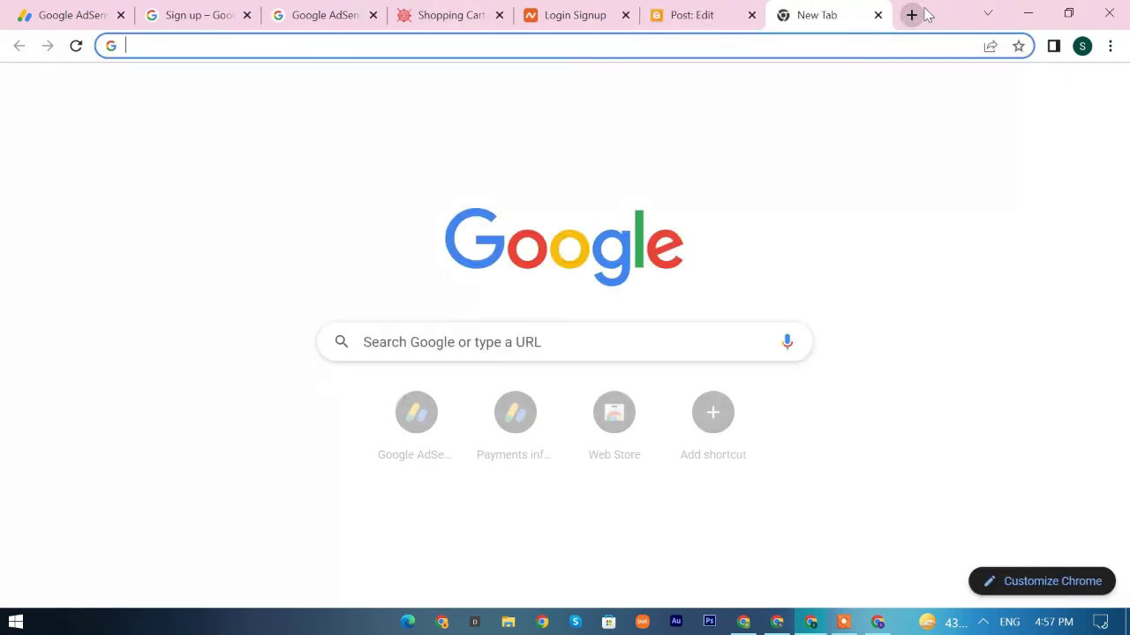
type("adsense")
key("Delete")
key("Return")
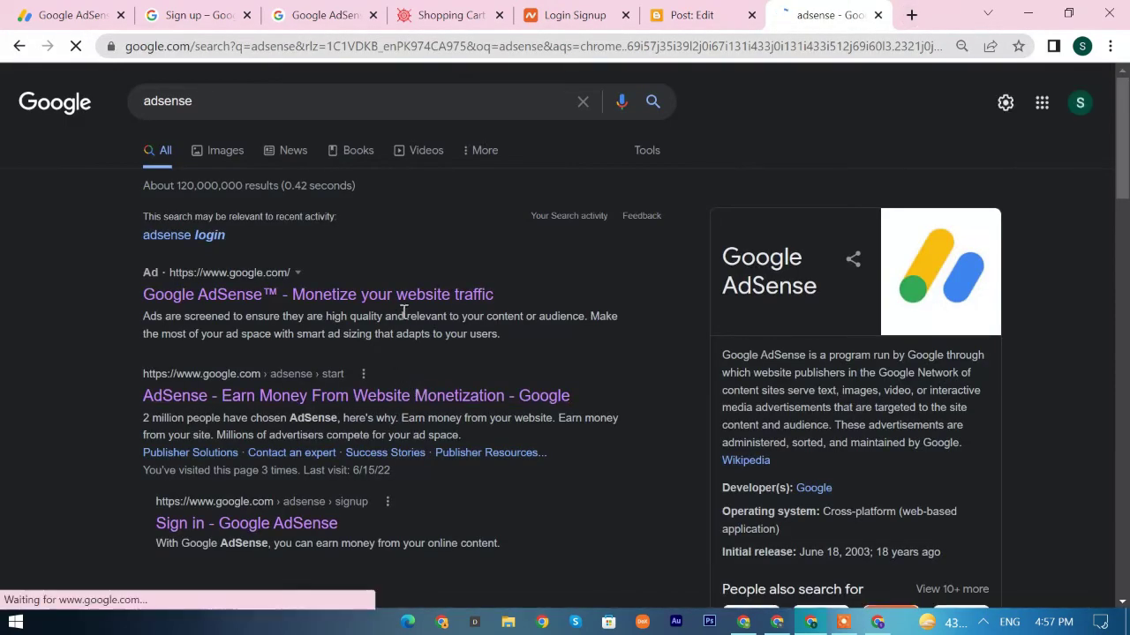
scroll(404, 318, "down", 2)
- Copy the answer on how much AdSense pays per click and return to the Blogger post
left_click(318, 456)
triple_click(313, 538)
right_click(314, 538)
left_click(353, 388)
left_click(289, 9)
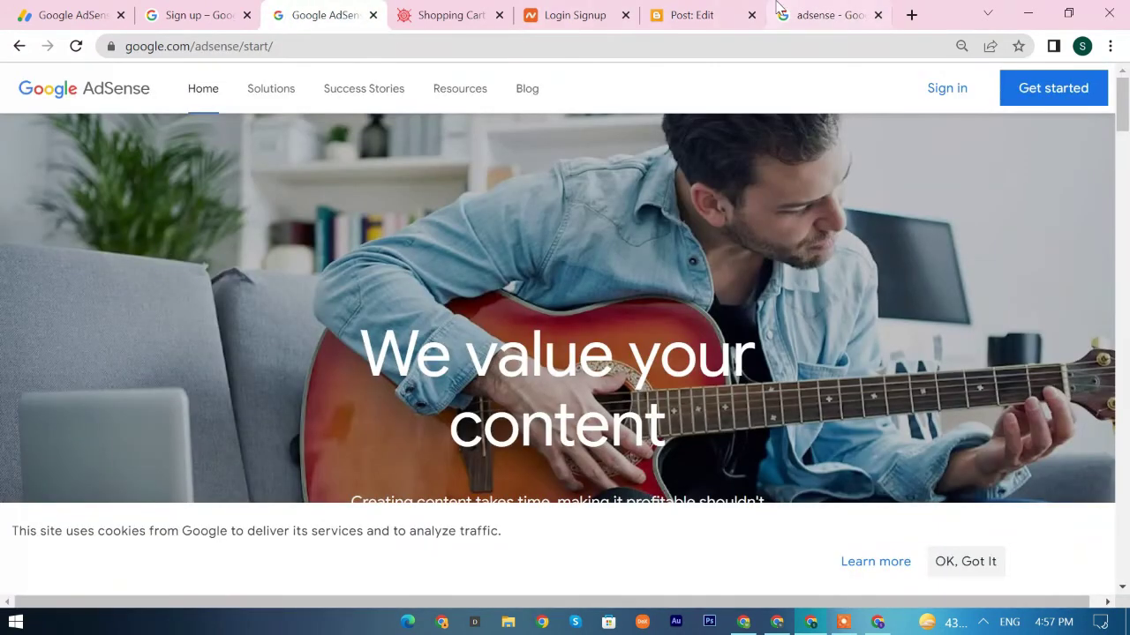
left_click(782, 11)
left_click(692, 15)
key("ctrl+a")
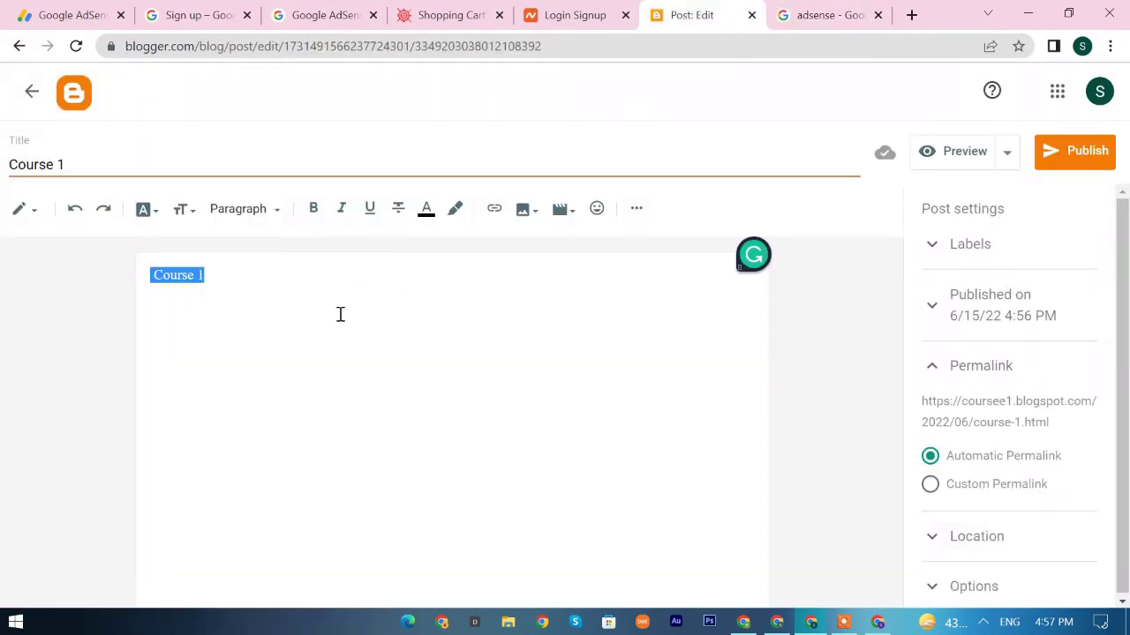
- Paste the AdSense pay answer into the body in place of Course 1 and select it
key("ctrl+v")
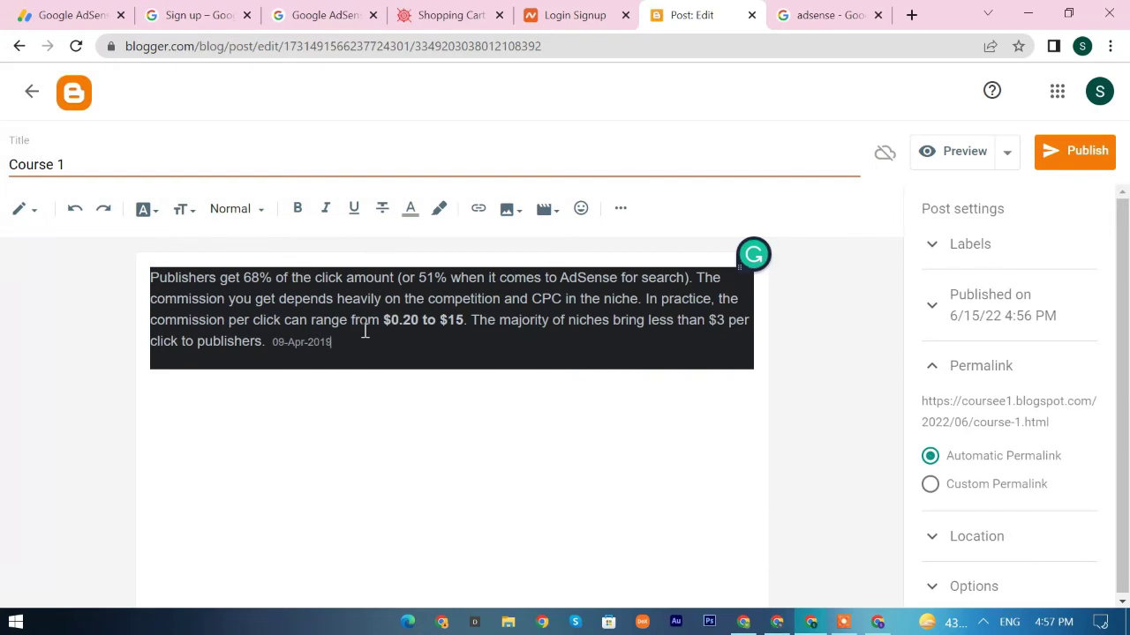
triple_click(362, 334)
key("ctrl+shift+v")
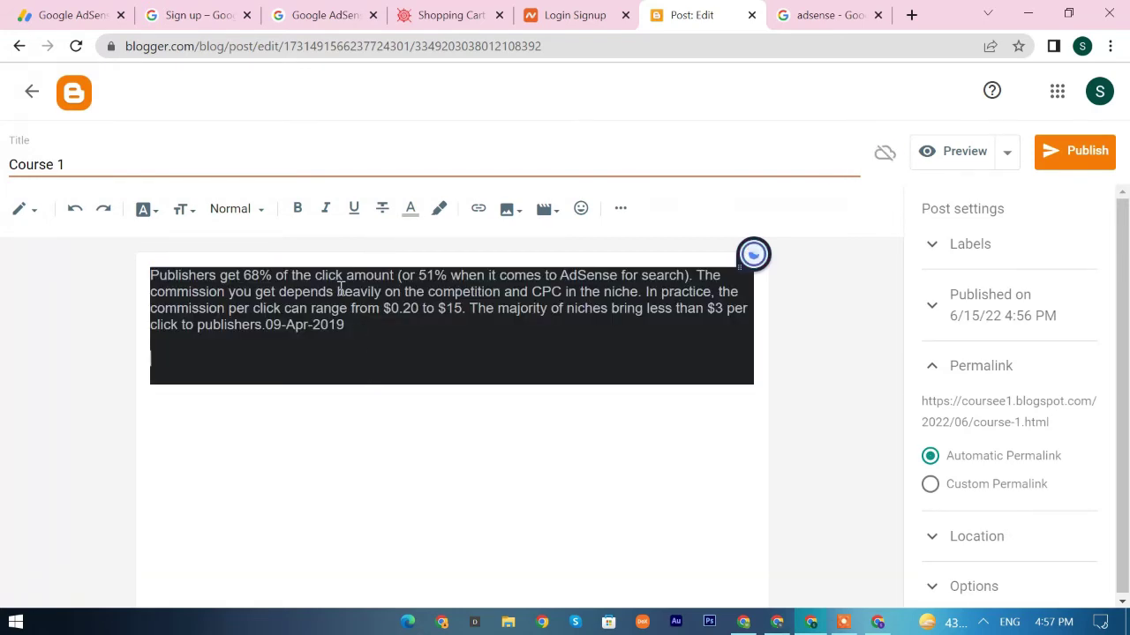
triple_click(340, 291)
left_click(414, 353)
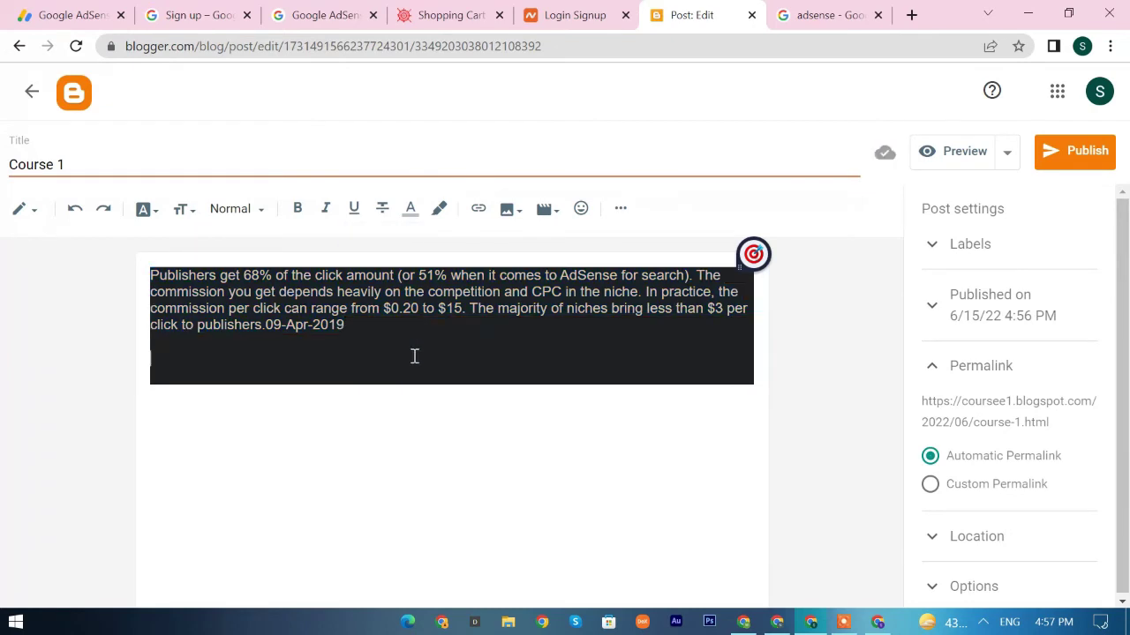
triple_click(358, 296)
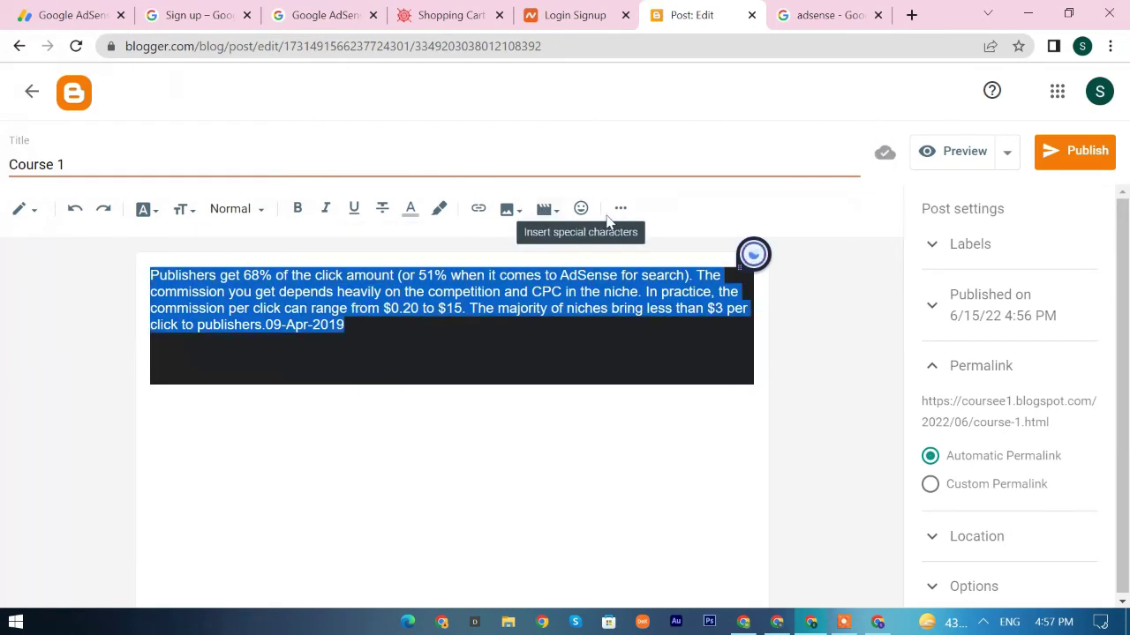
left_click(34, 212)
double_click(370, 276)
left_click(375, 281)
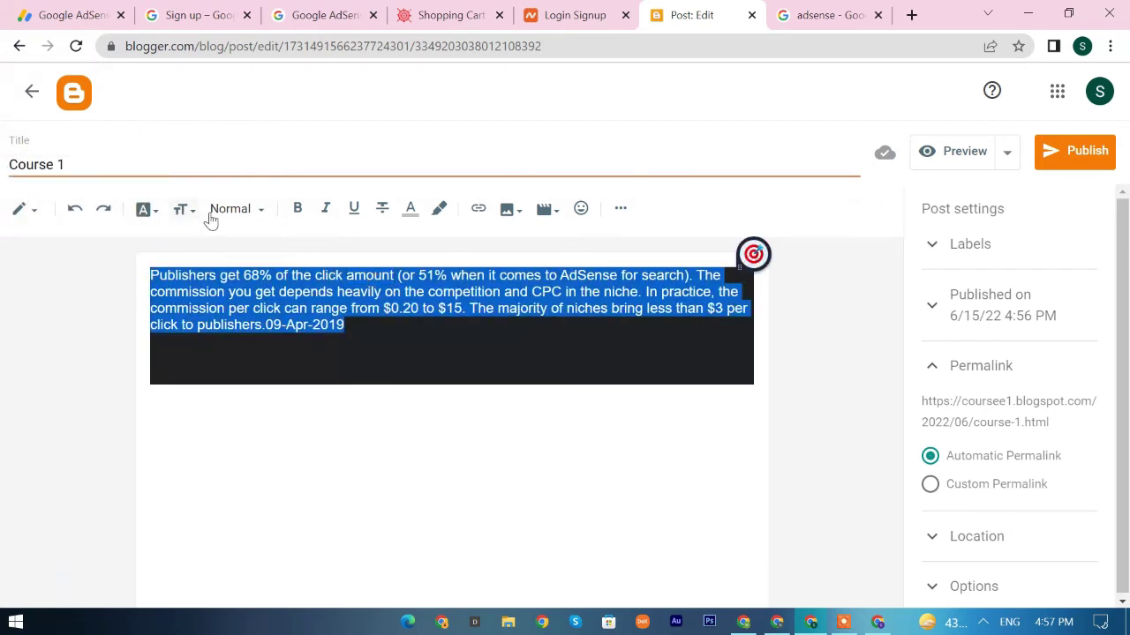
- Give the pasted paragraph a white background highlight
left_click(148, 210)
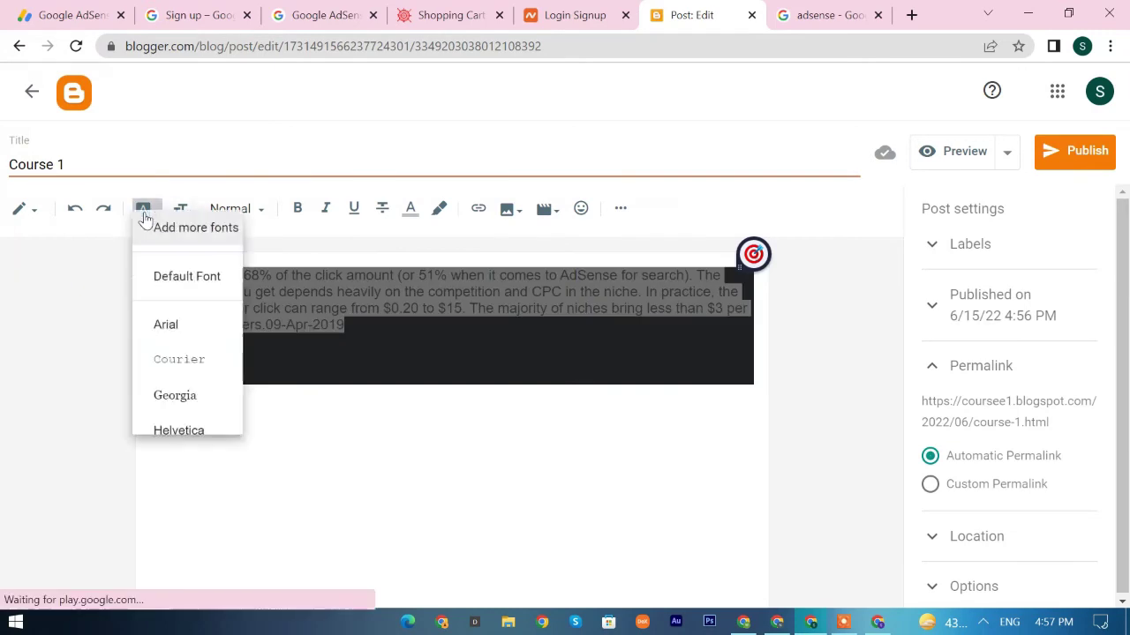
left_click(410, 210)
left_click(410, 210)
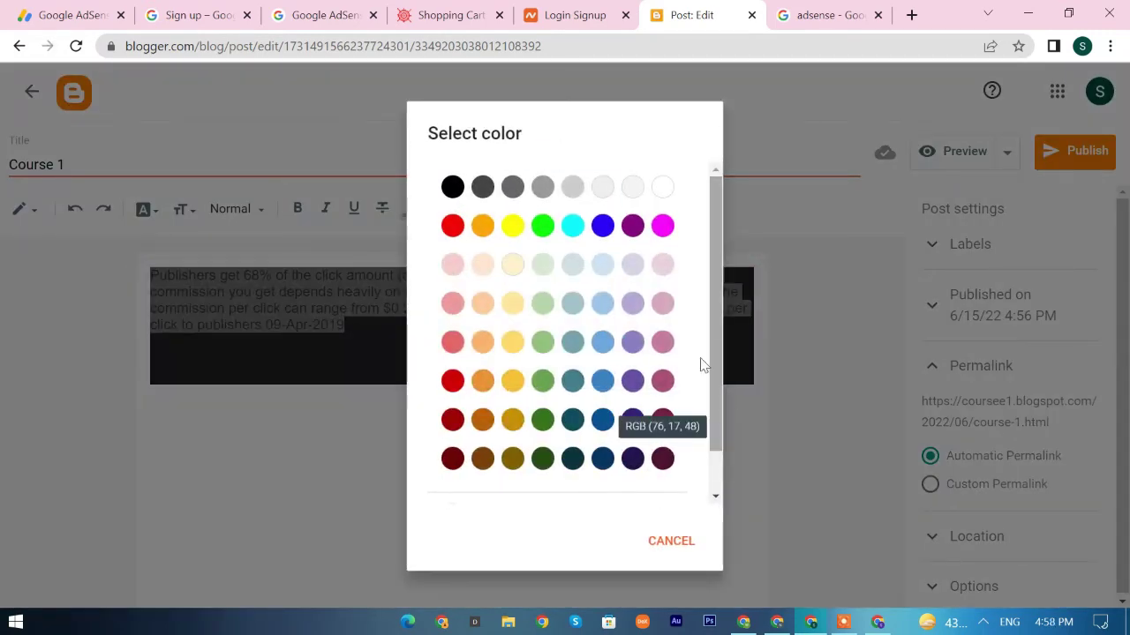
left_click(670, 541)
left_click(438, 209)
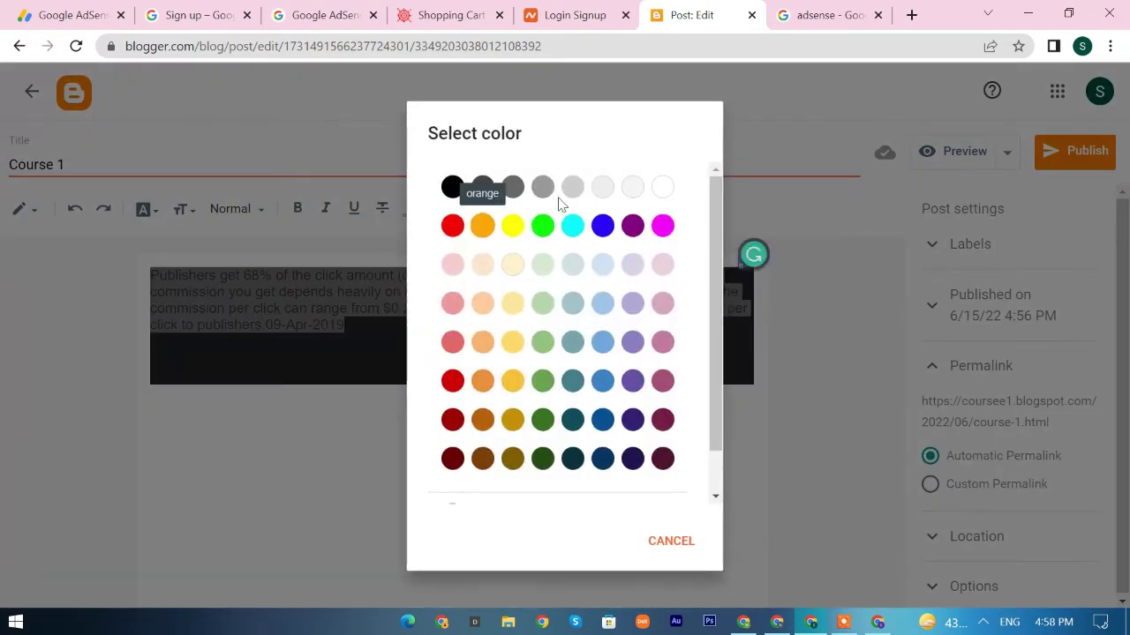
scroll(660, 216, "down", 1)
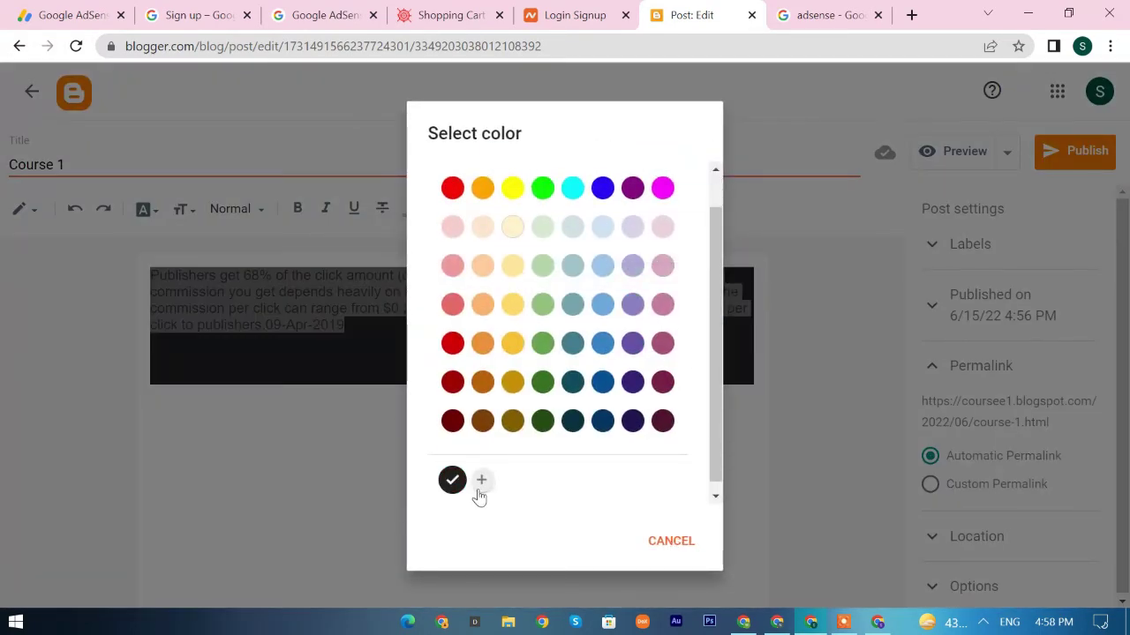
scroll(559, 218, "up", 1)
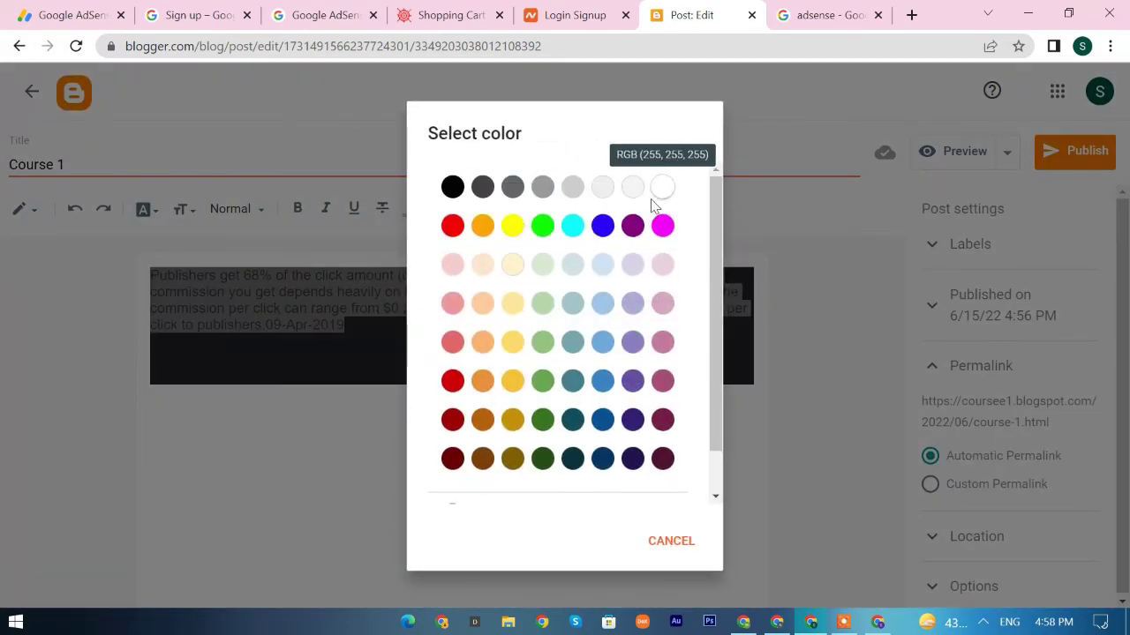
left_click(659, 187)
- Make the paragraph text black
left_click(497, 396)
triple_click(398, 310)
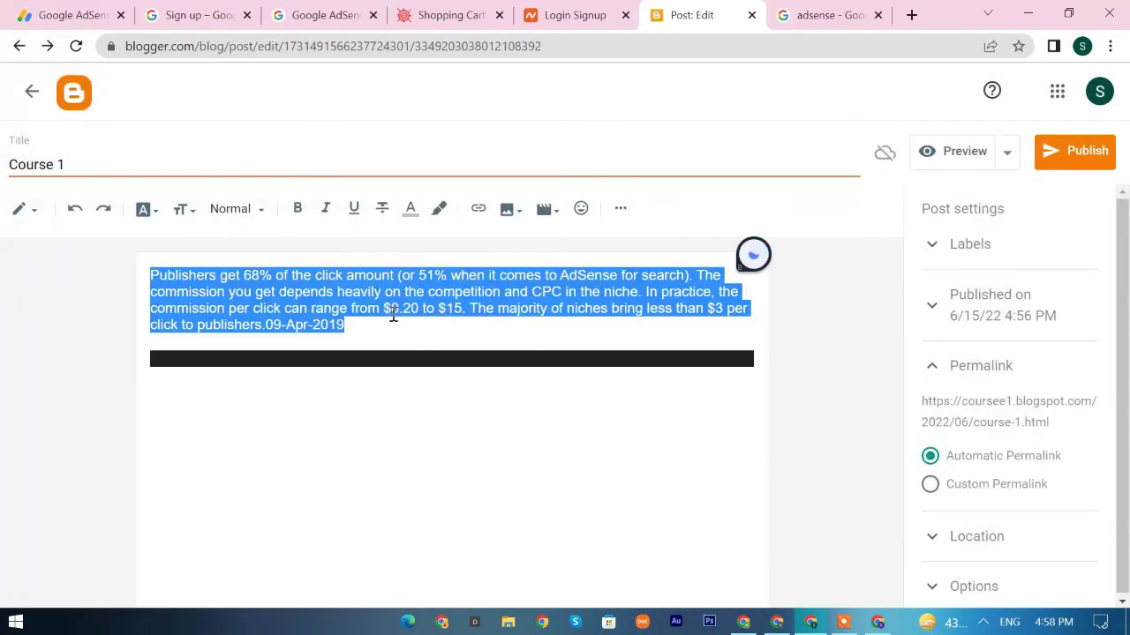
left_click(420, 216)
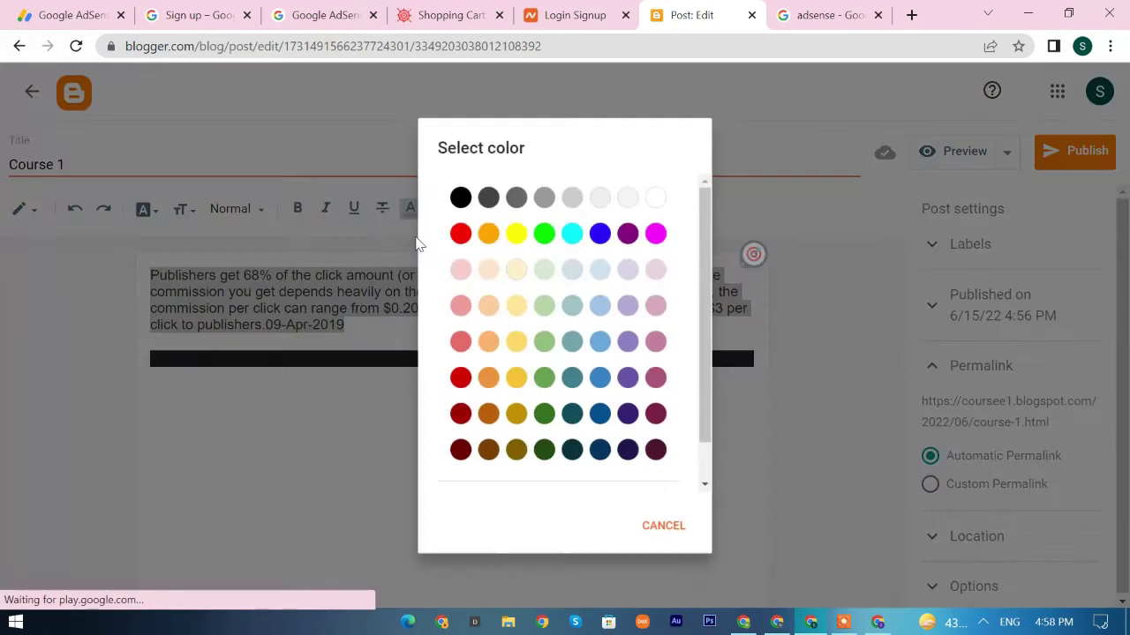
scroll(572, 300, "down", 1)
scroll(622, 195, "up", 1)
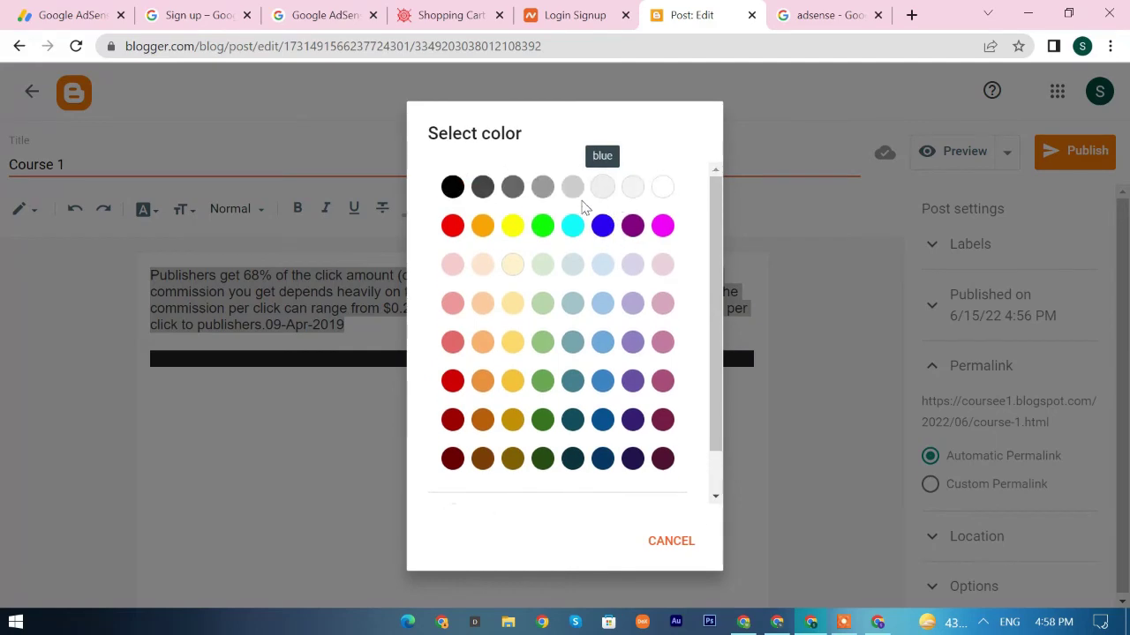
left_click(450, 185)
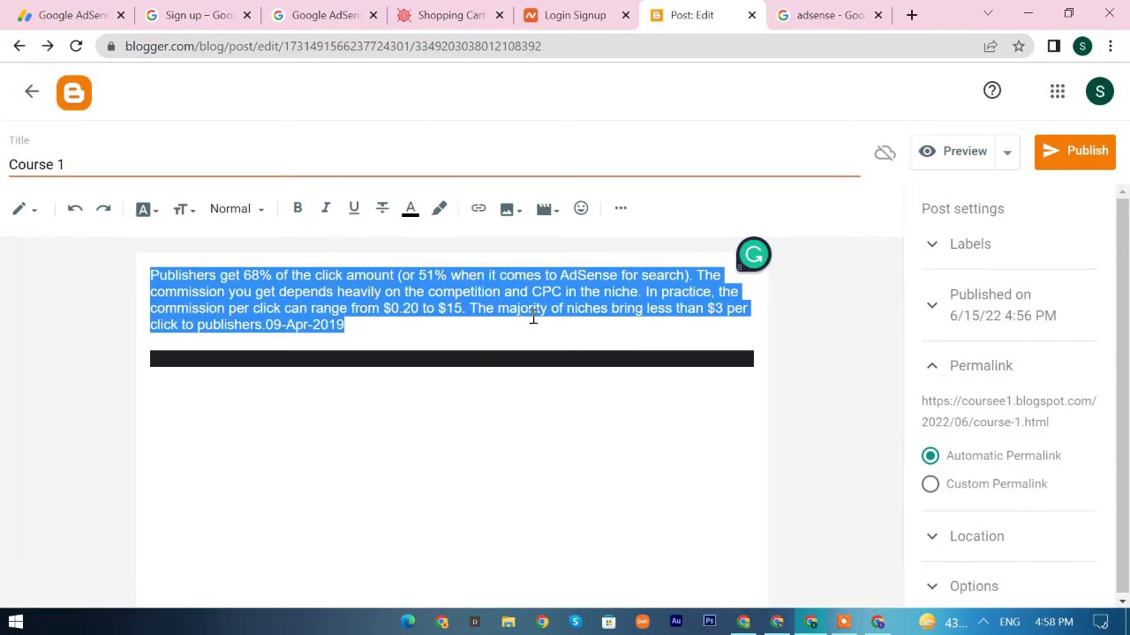
- Replace the dark strip below the paragraph with an empty line
left_click(528, 343)
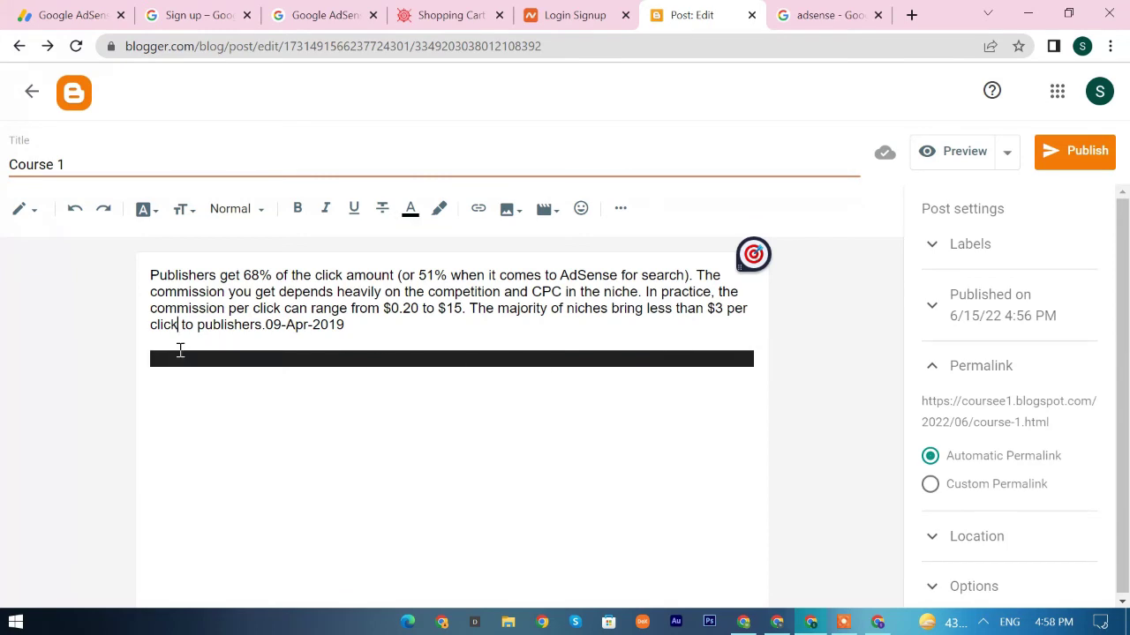
key("BackSpace")
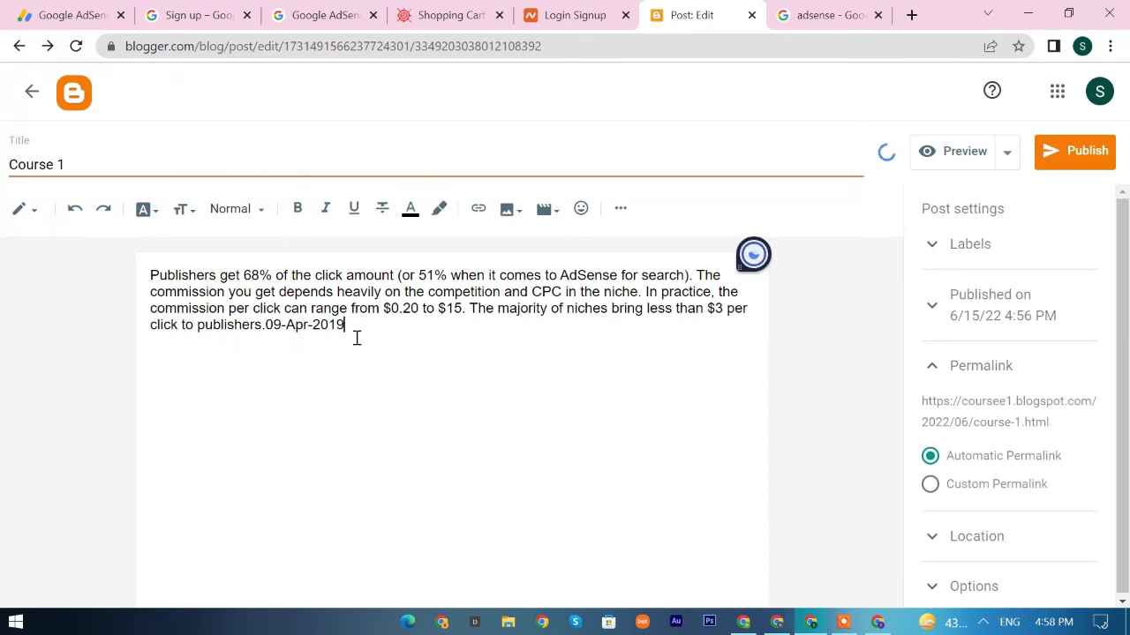
key("Return")
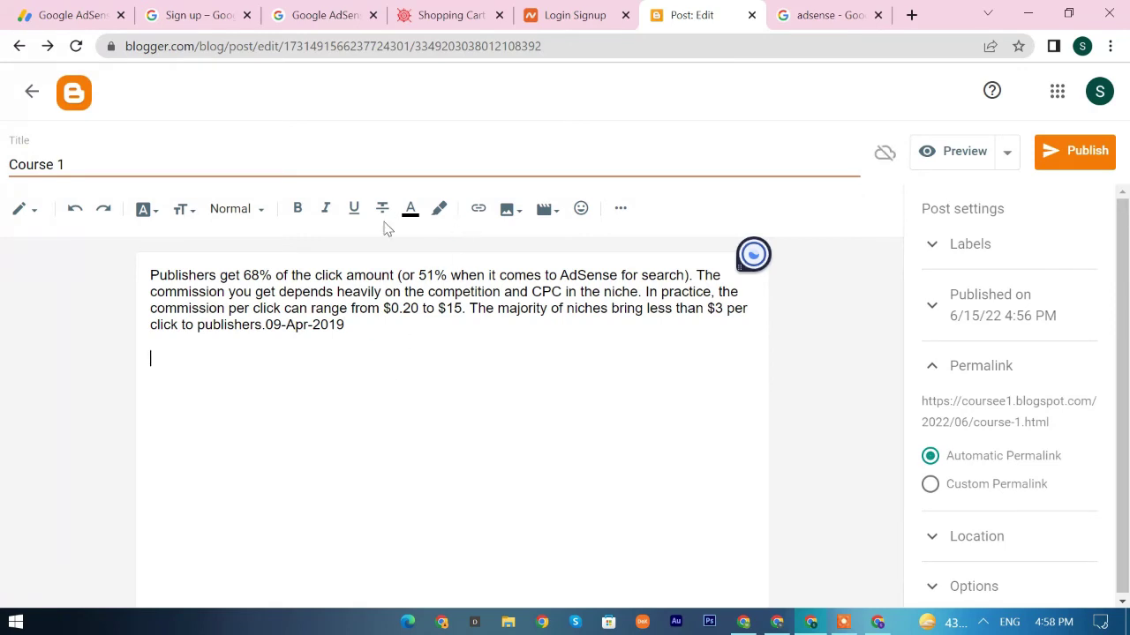
left_click(507, 209)
- Download the AdSense logo from Google Images as xvWejEyc.jpg and return to Blogger
left_click(573, 256)
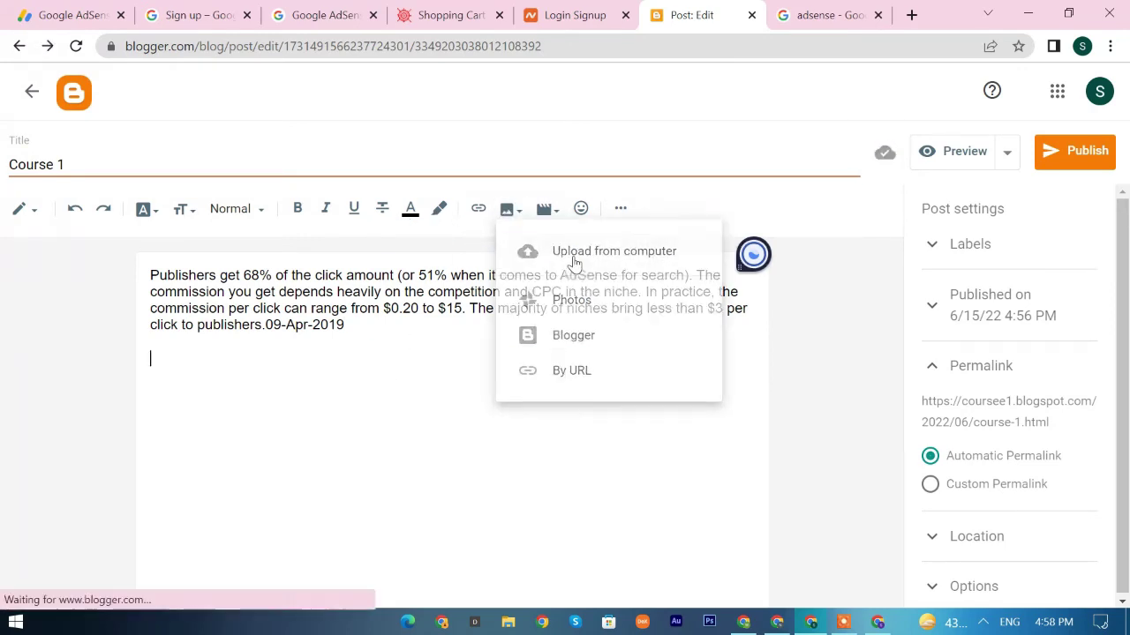
left_click(812, 11)
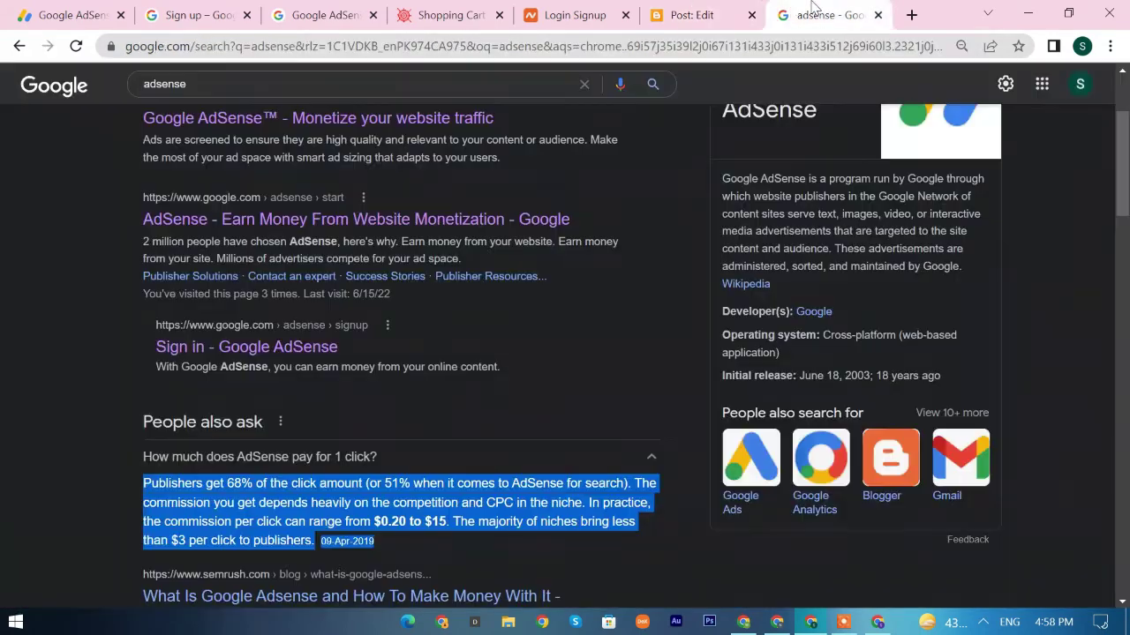
scroll(953, 141, "up", 2)
left_click(946, 278)
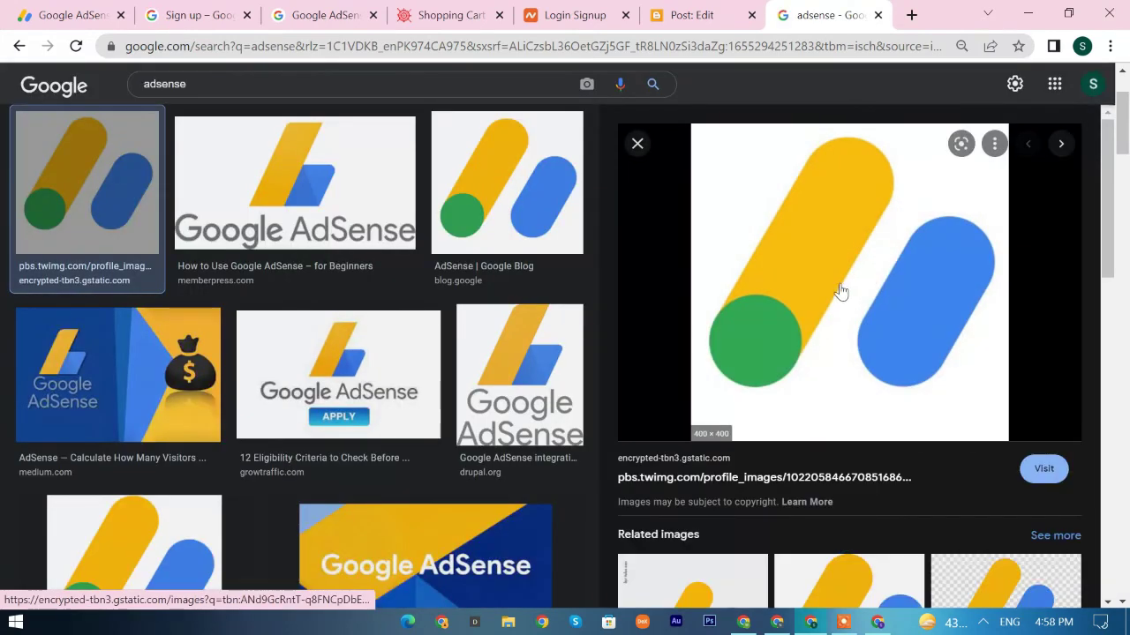
right_click(841, 269)
left_click(909, 475)
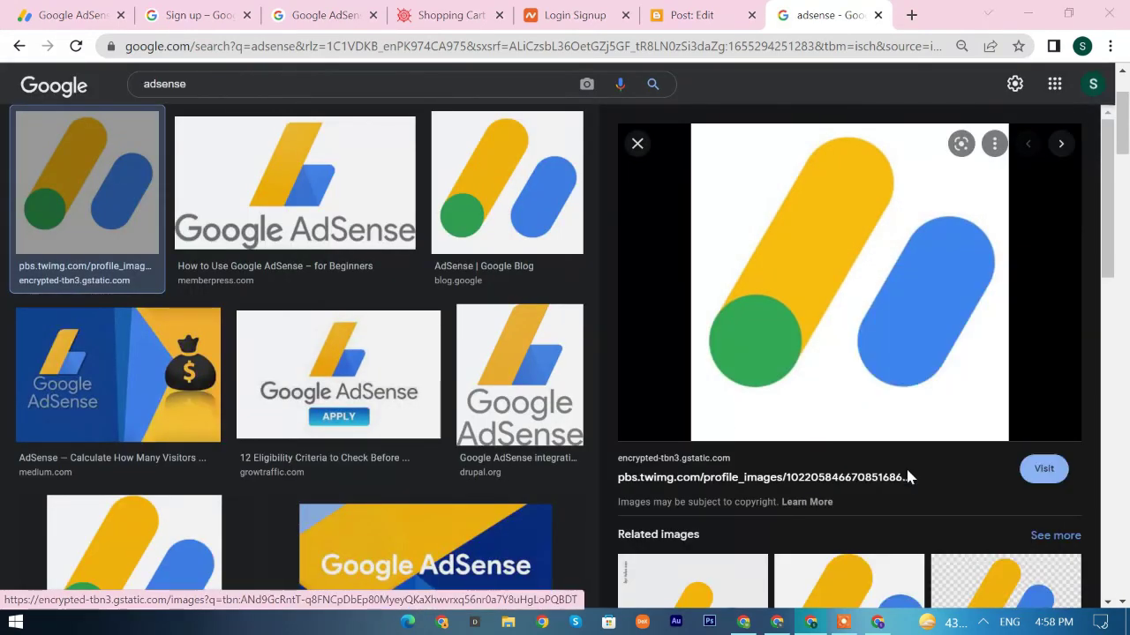
key("Return")
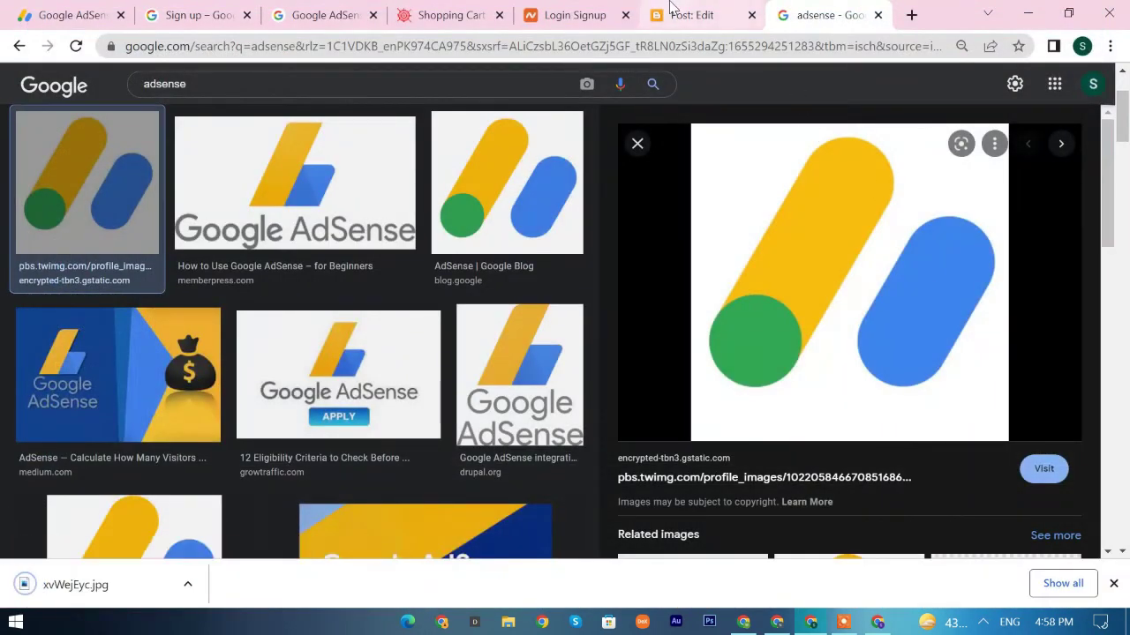
left_click(691, 15)
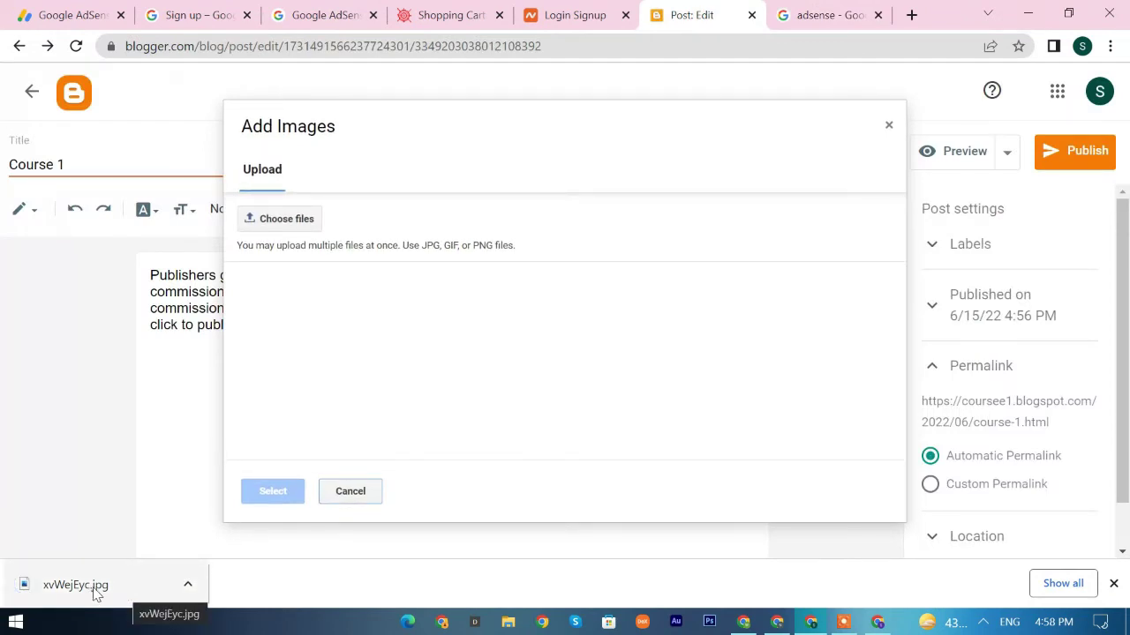
- Upload xvWejEyc.jpg from Downloads and insert it below the pay-per-click paragraph
left_click_drag(97, 590, 540, 328)
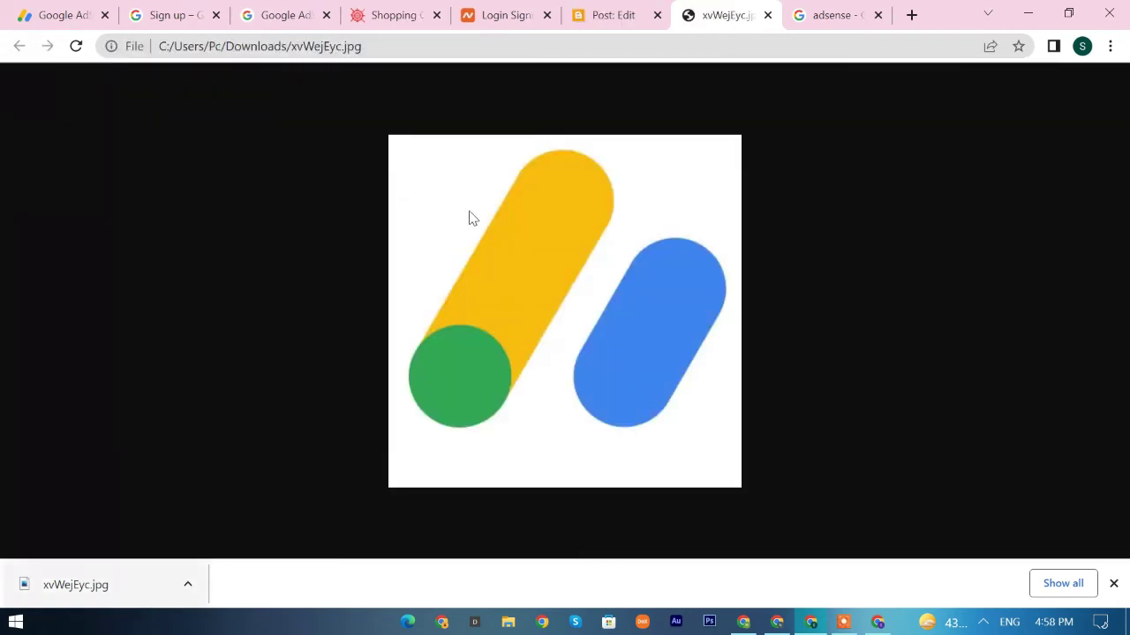
left_click(667, 11)
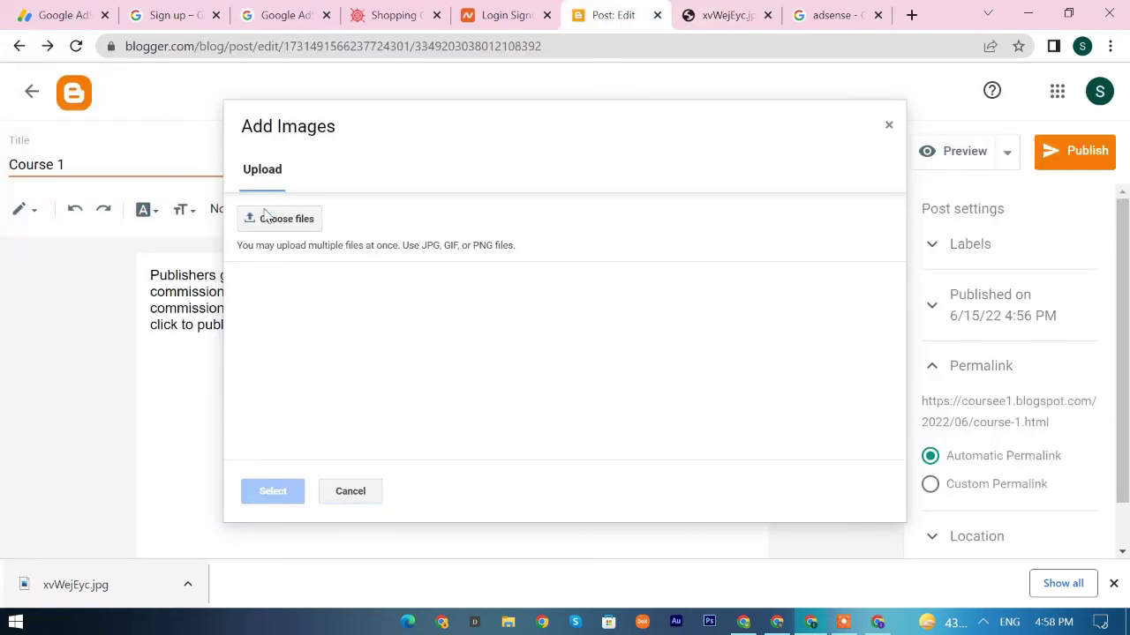
left_click(254, 217)
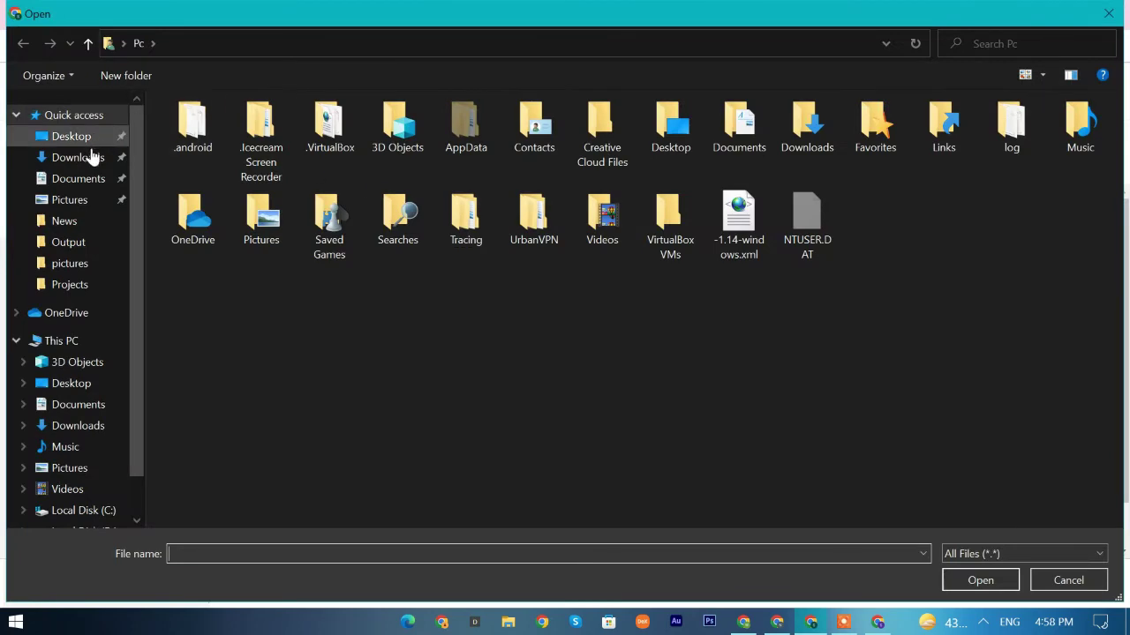
left_click(88, 157)
double_click(241, 183)
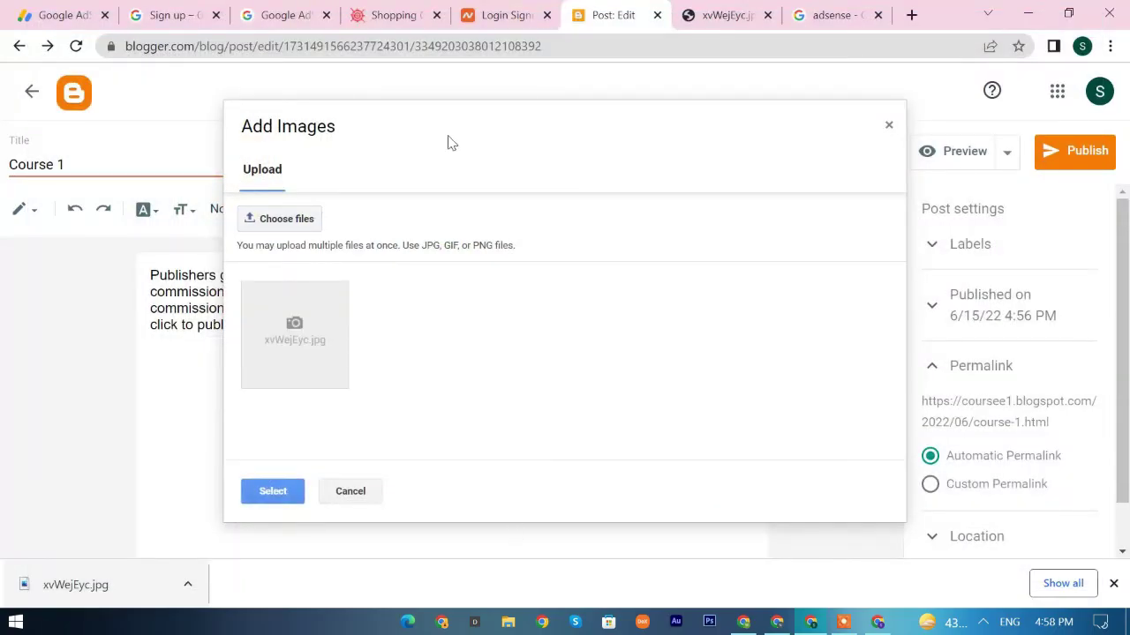
left_click(263, 491)
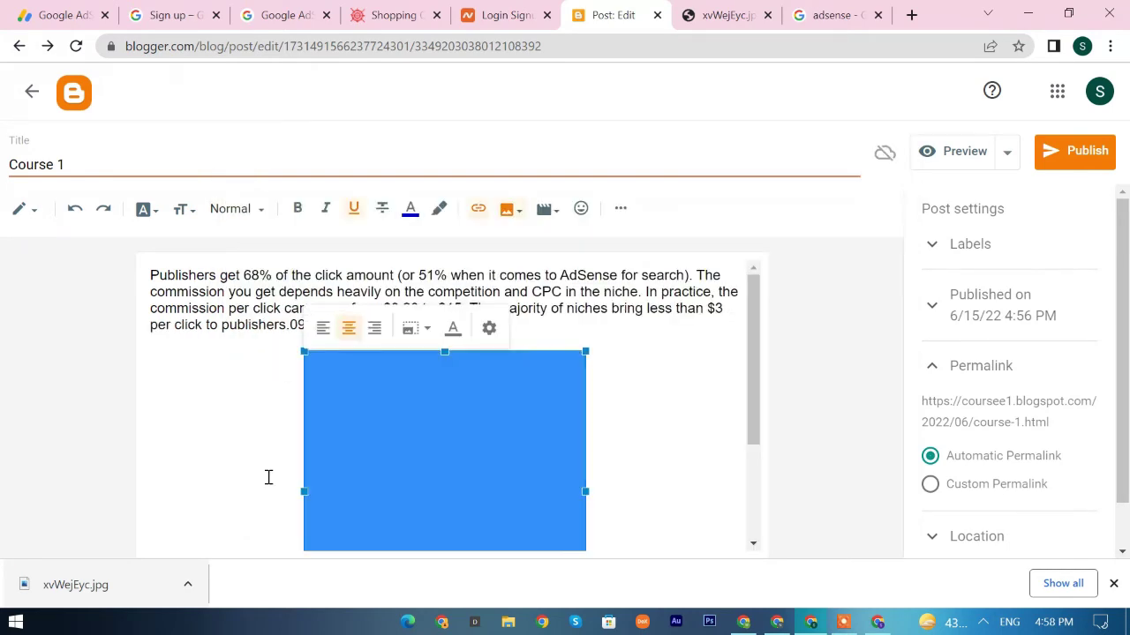
left_click(597, 470)
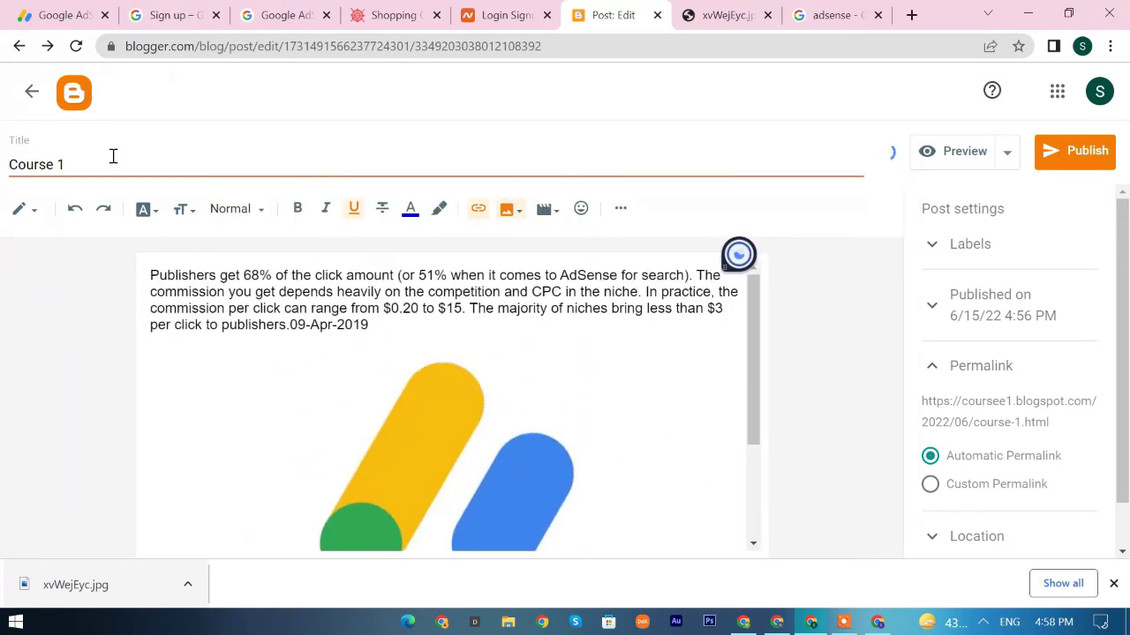
- Extend the post title to 'Course 1 Adsense'
left_click_drag(96, 166, 162, 132)
left_click(162, 130)
triple_click(149, 167)
left_click(149, 166)
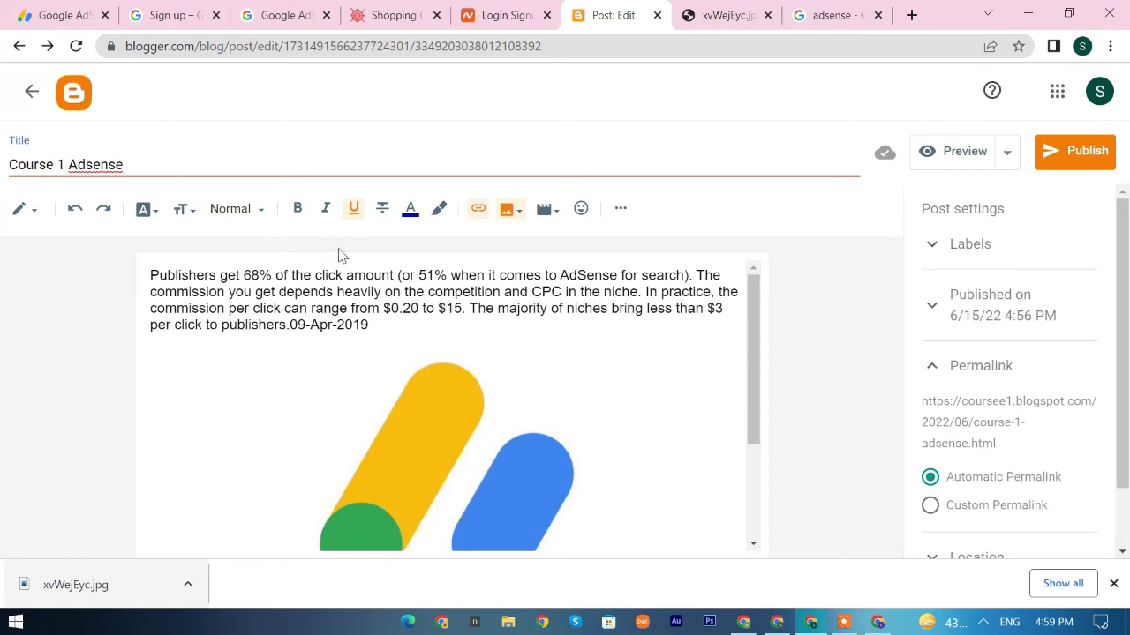
double_click(345, 293)
scroll(703, 441, "down", 2)
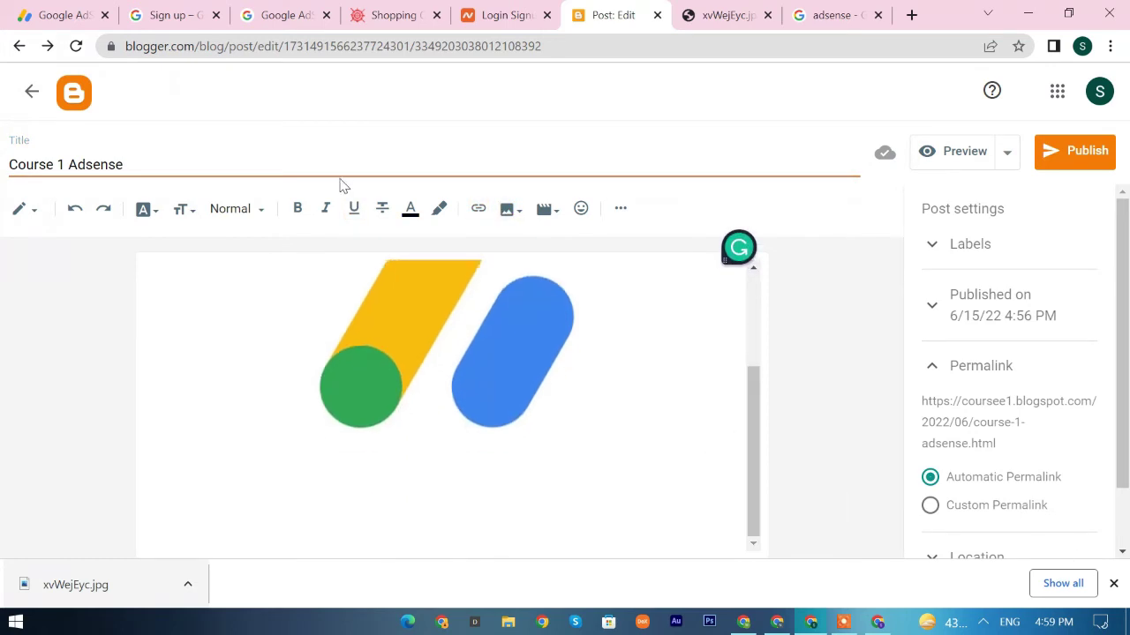
triple_click(186, 168)
scroll(990, 472, "down", 2)
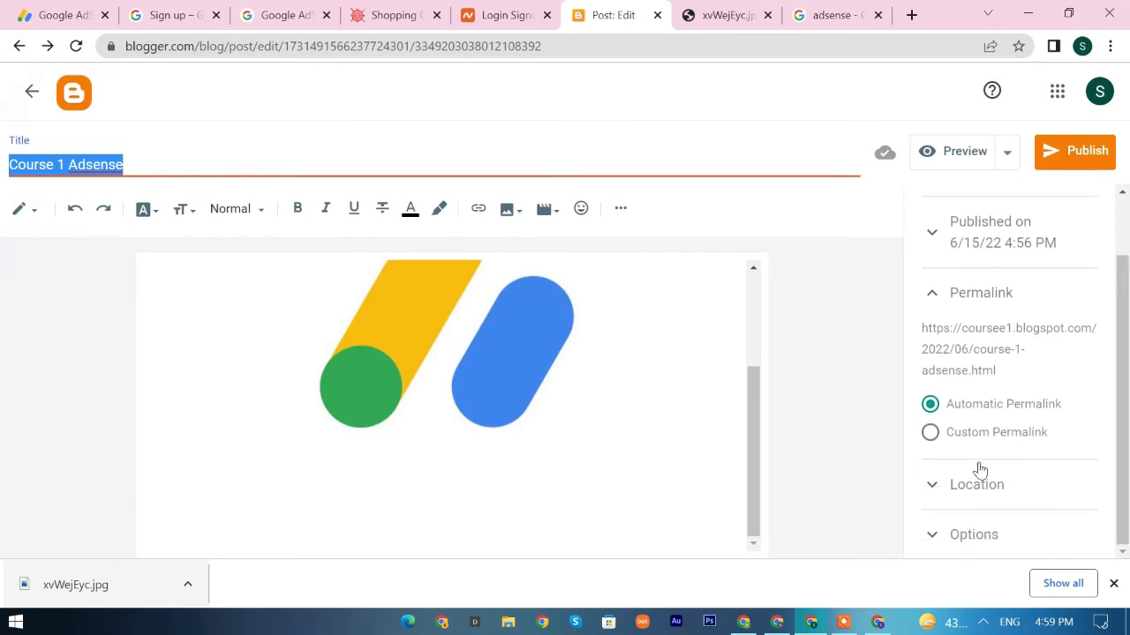
scroll(555, 485, "up", 3)
scroll(1109, 445, "up", 1)
scroll(1014, 415, "down", 1)
scroll(784, 453, "down", 2)
scroll(1041, 261, "up", 1)
- Copy Adsense from the title and paste it as the post's label
left_click(979, 245)
left_click(93, 165)
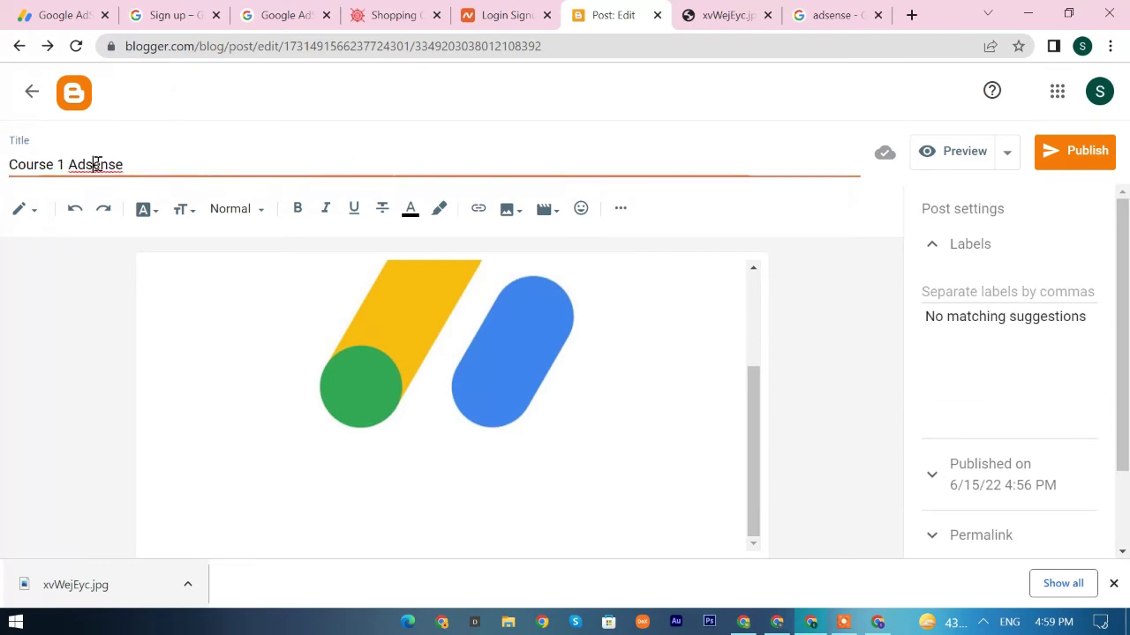
right_click(97, 163)
left_click(132, 304)
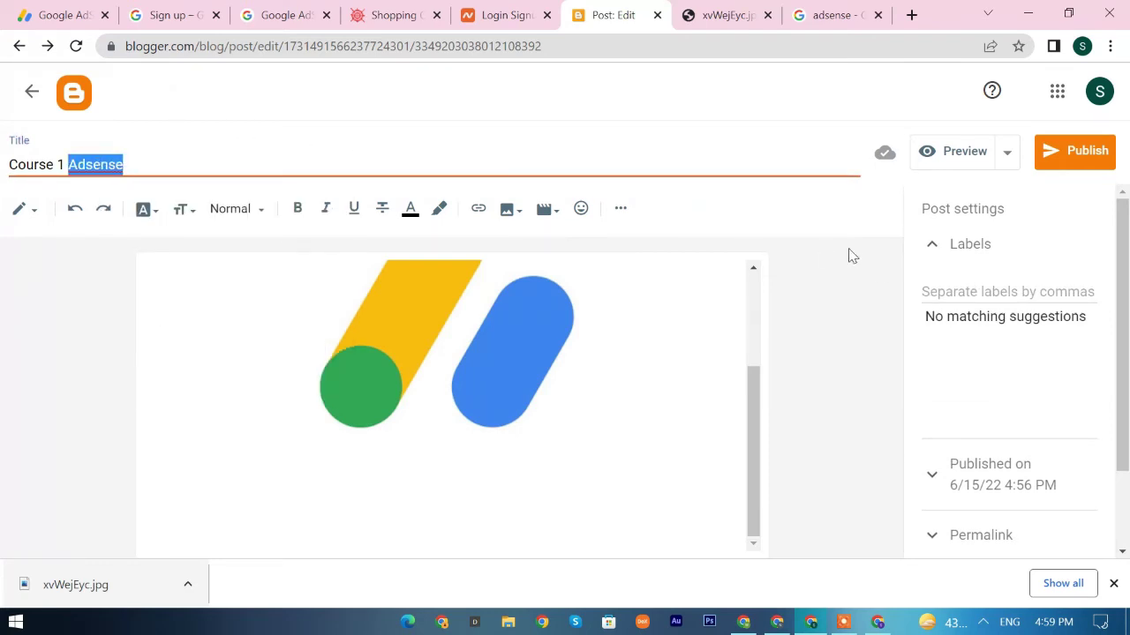
left_click(985, 292)
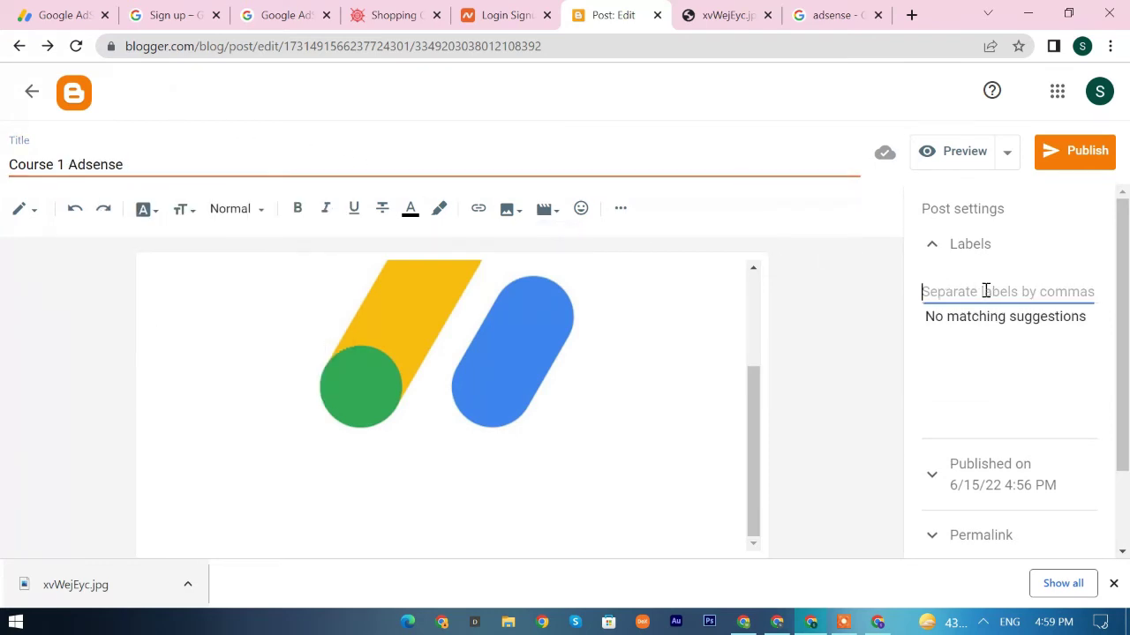
key("ctrl+v")
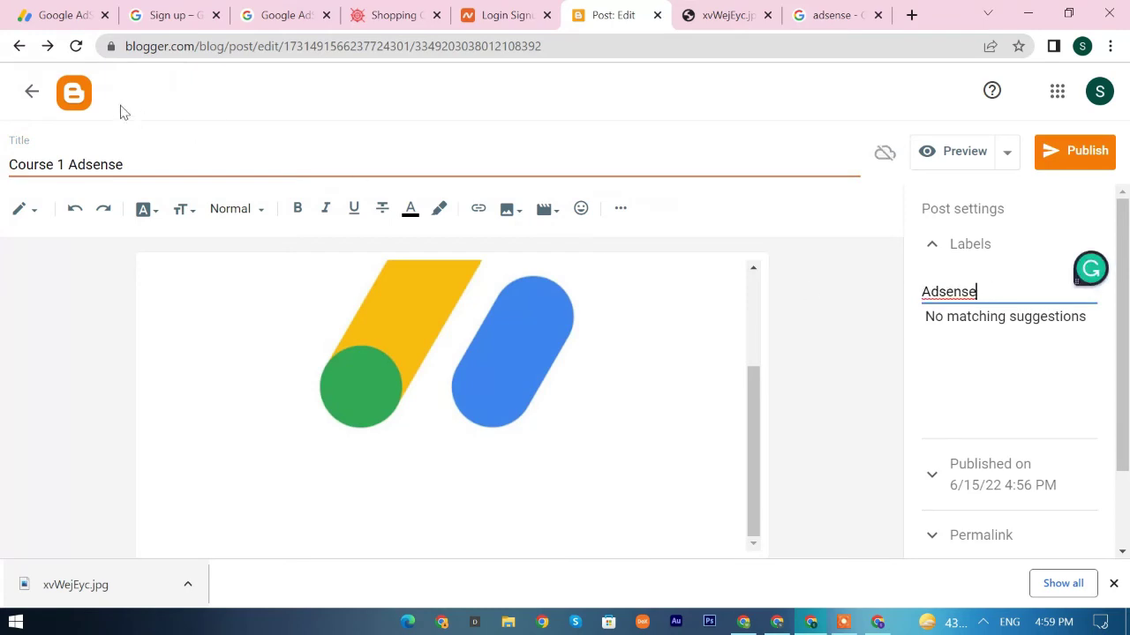
- Correct the title's spelling to 'Course 1 AdSense'
left_click(105, 163)
right_click(102, 162)
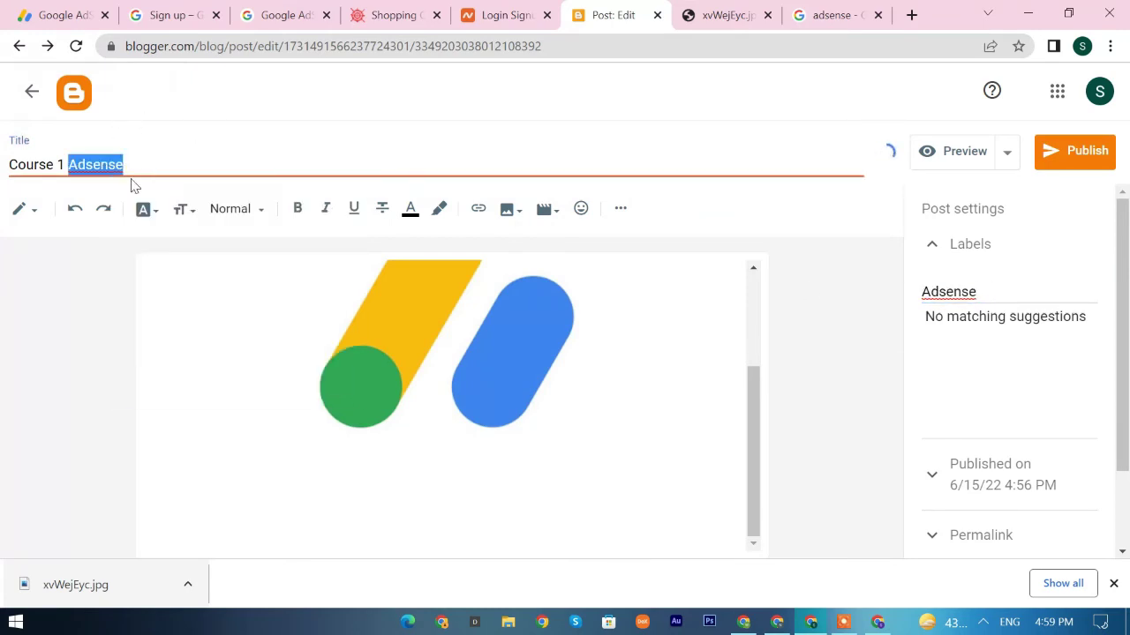
left_click(132, 182)
right_click(103, 165)
key("Escape")
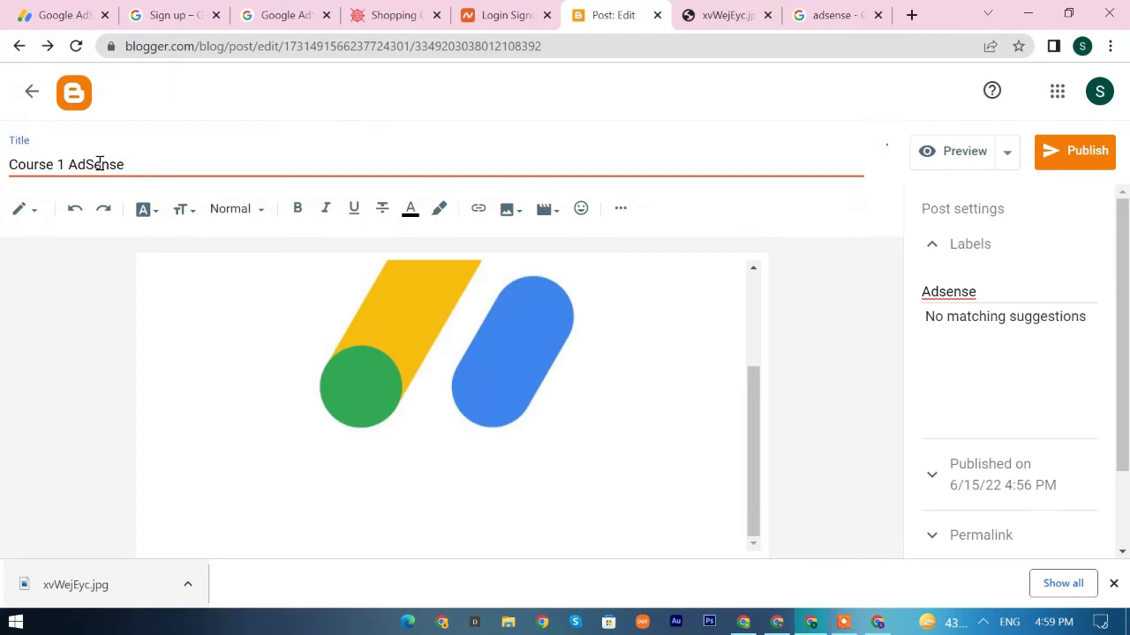
key("ctrl+z")
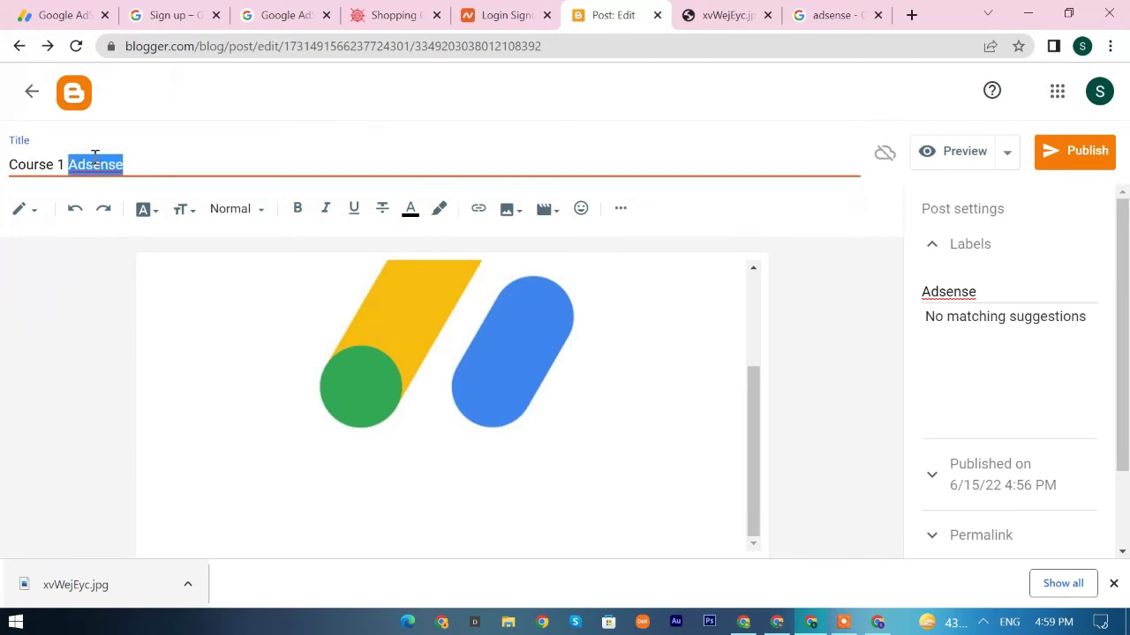
right_click(103, 164)
left_click(156, 175)
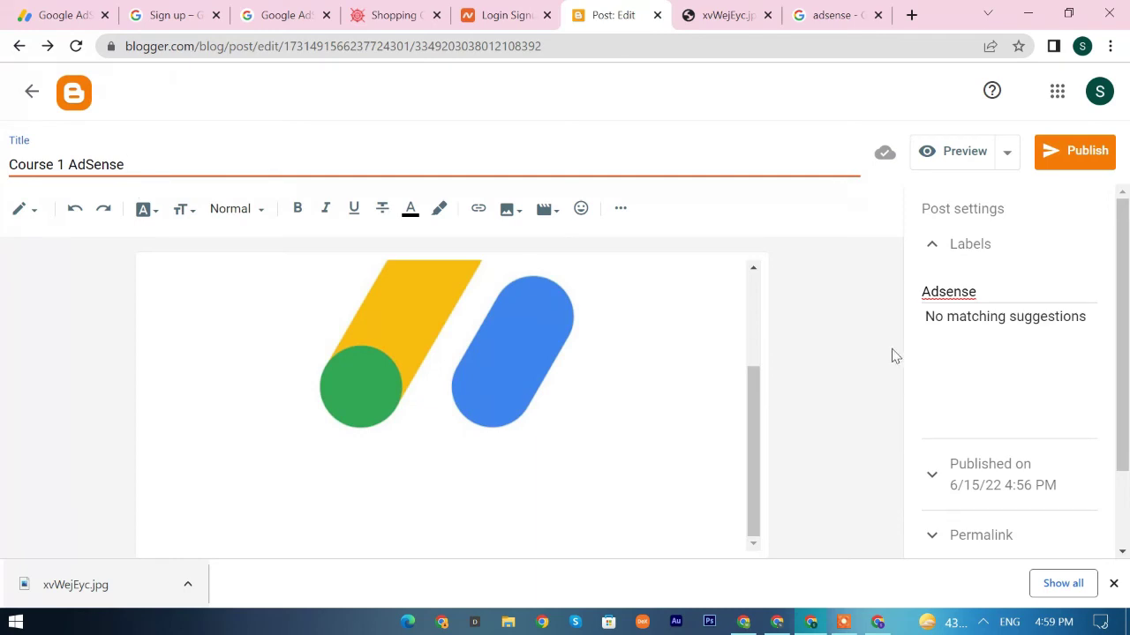
- Correct the label to AdSense, commit it, and collapse the Labels section
right_click(925, 293)
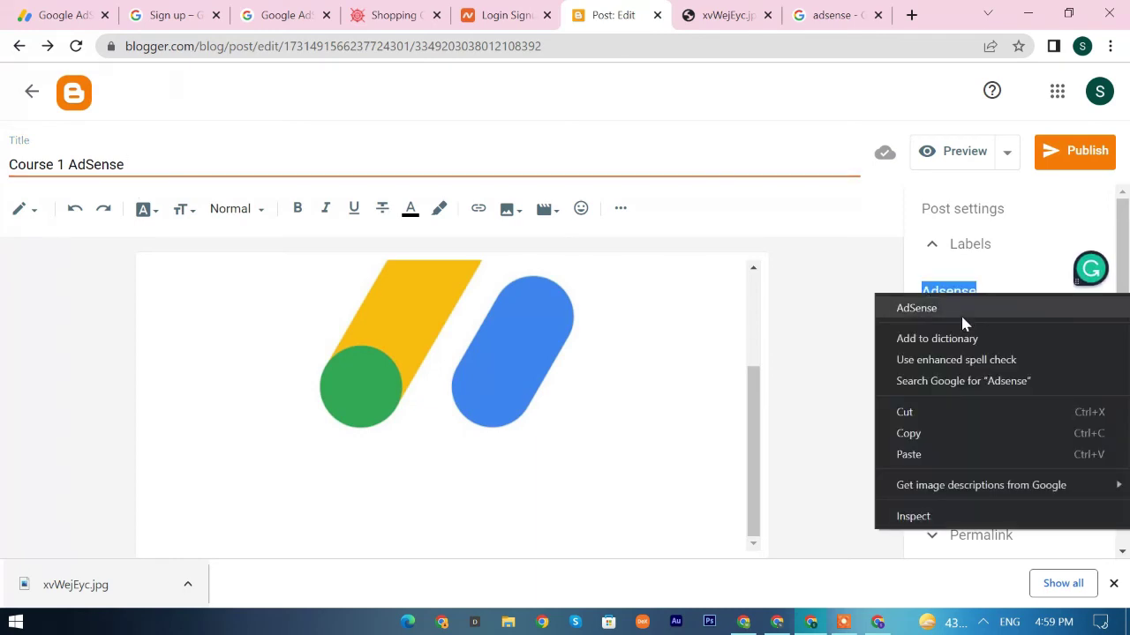
left_click(960, 311)
left_click_drag(938, 292, 962, 292)
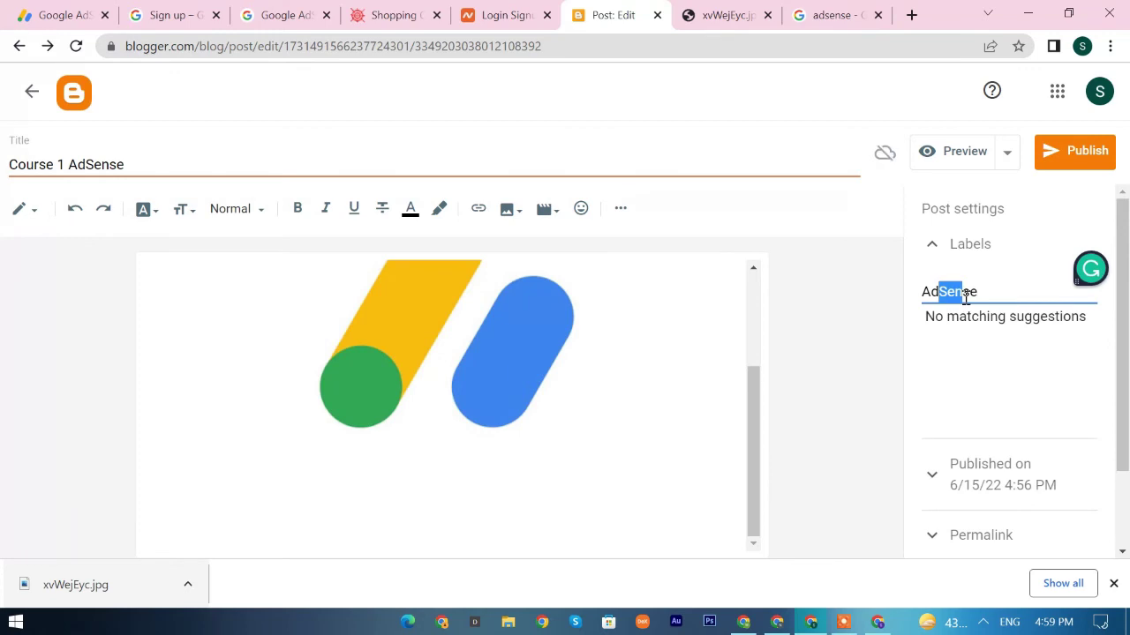
scroll(509, 395, "up", 2)
left_click(509, 395)
scroll(494, 438, "down", 2)
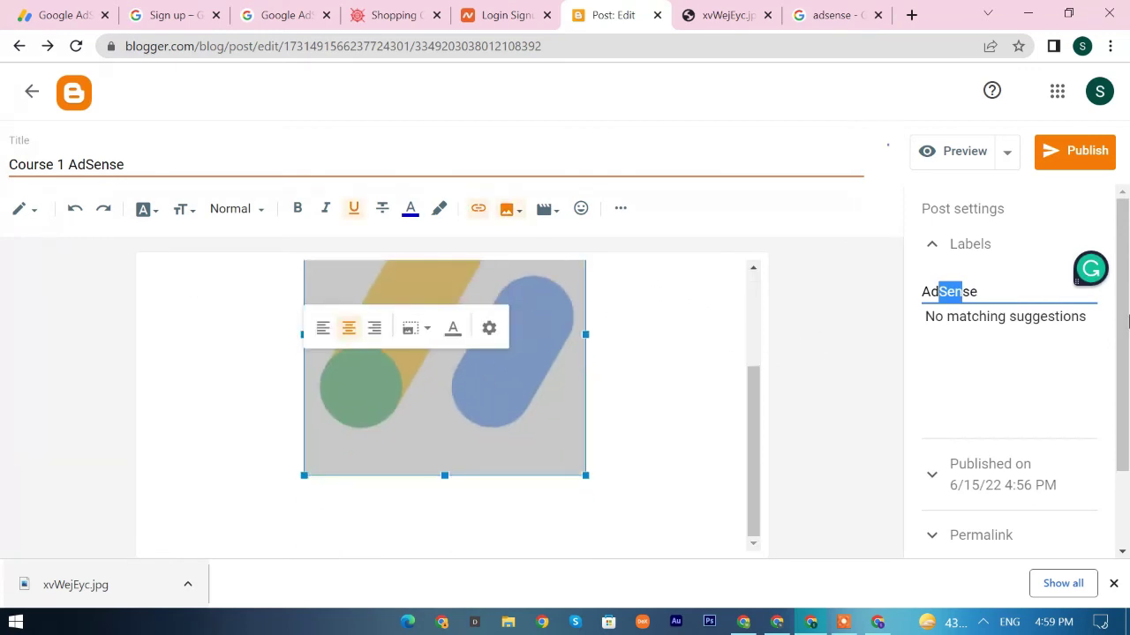
left_click(962, 348)
left_click(986, 285)
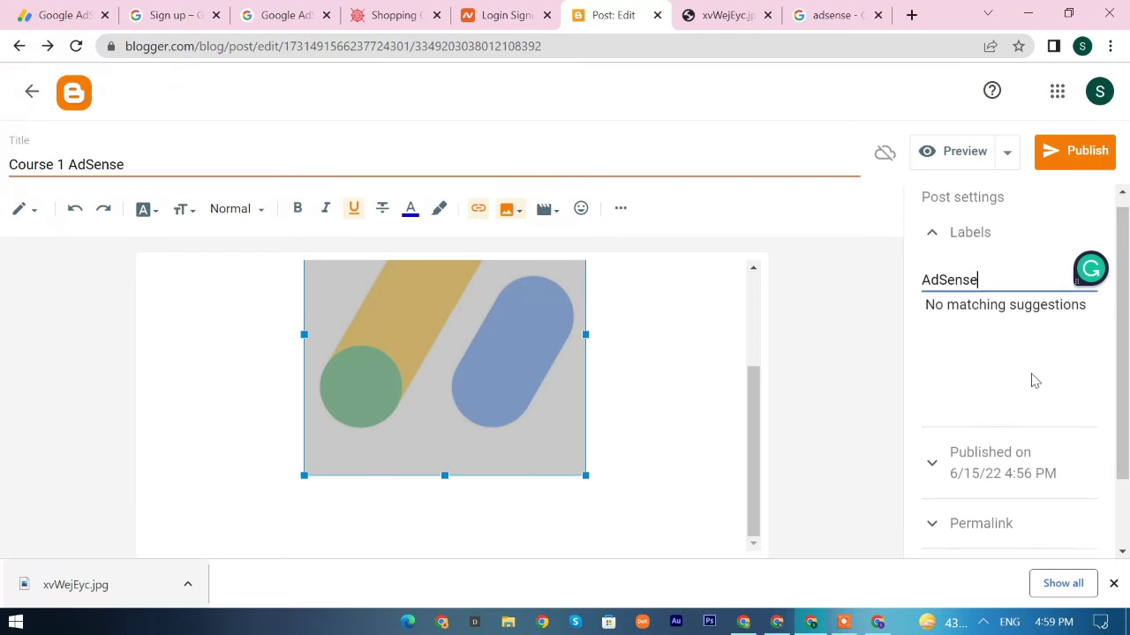
scroll(1009, 375, "down", 1)
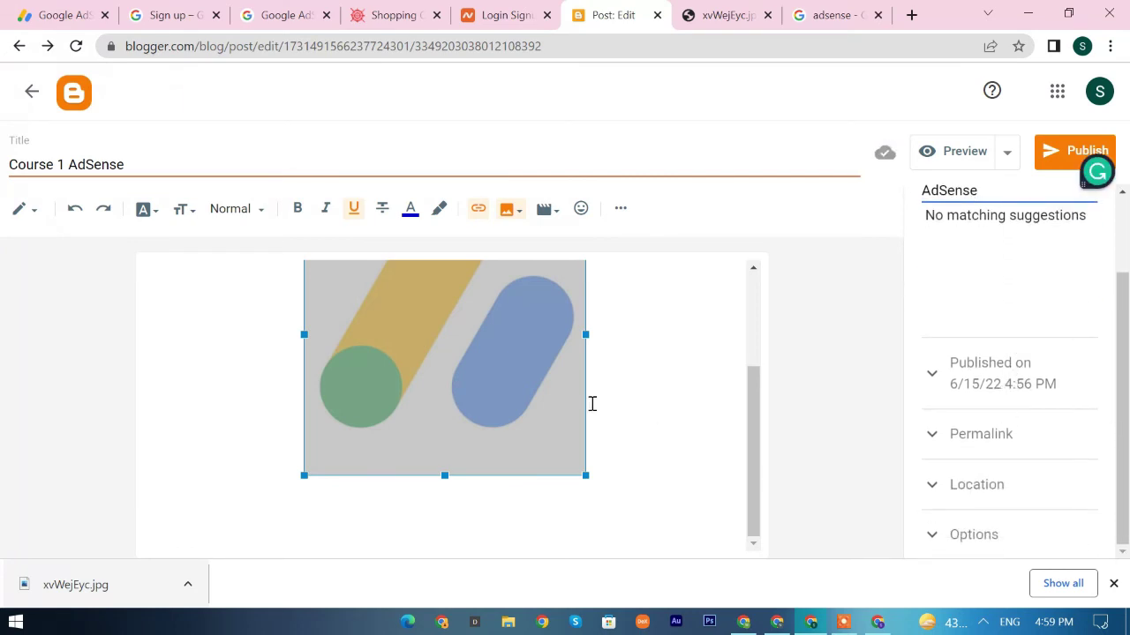
scroll(590, 404, "up", 1)
left_click(801, 378)
scroll(1059, 344, "up", 1)
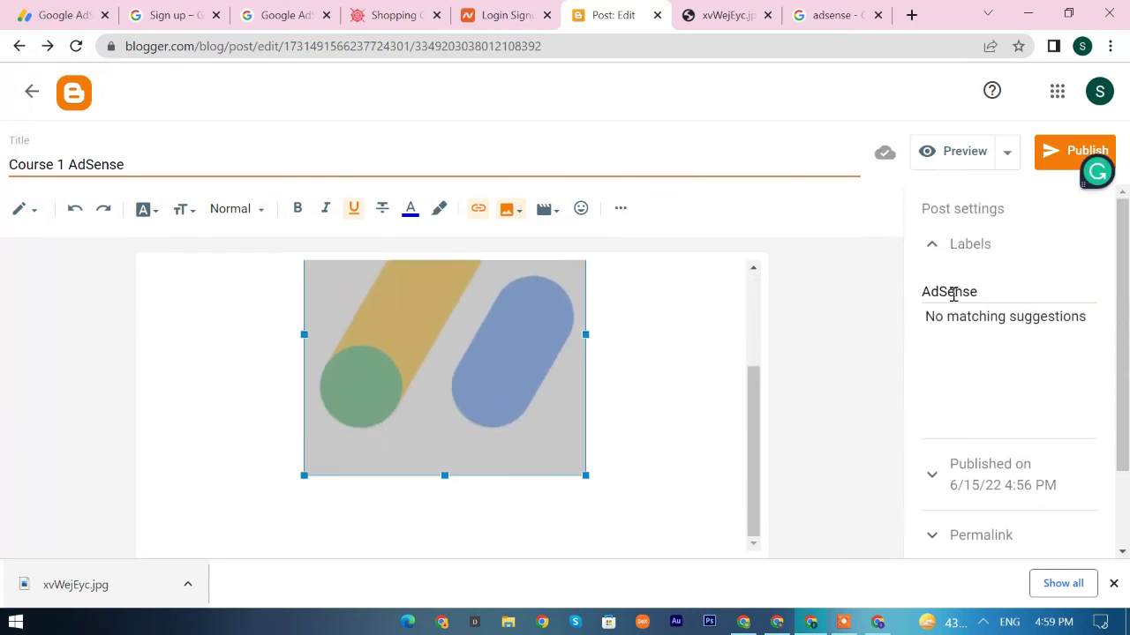
left_click(938, 251)
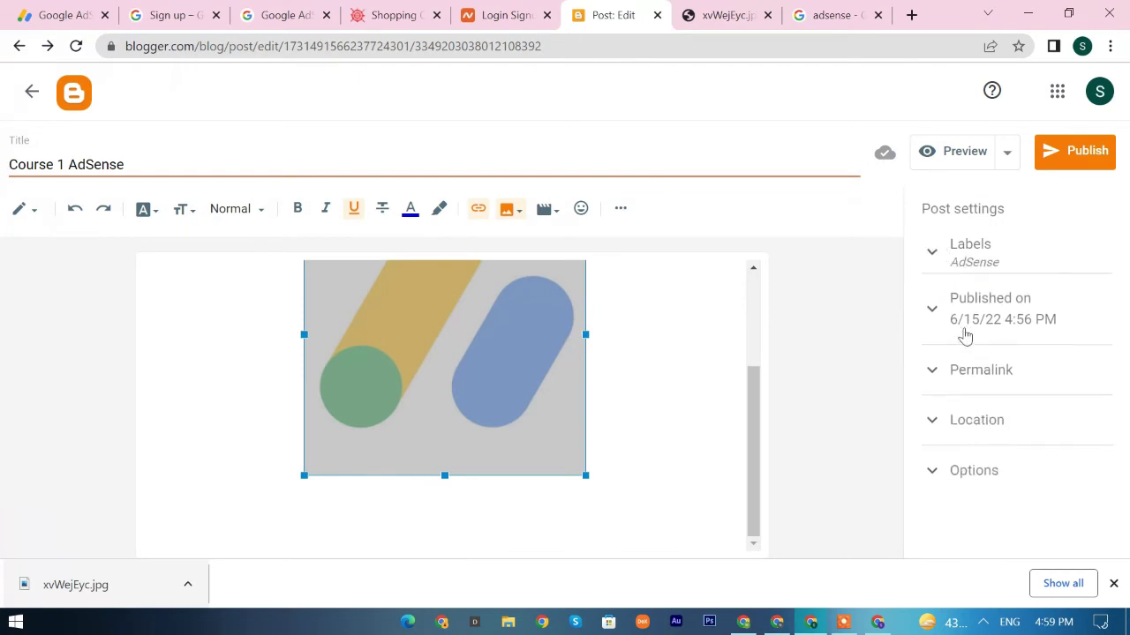
left_click(950, 388)
- Review the permalink slug, location and comment options (Allow), then publish the post
scroll(976, 461, "down", 1)
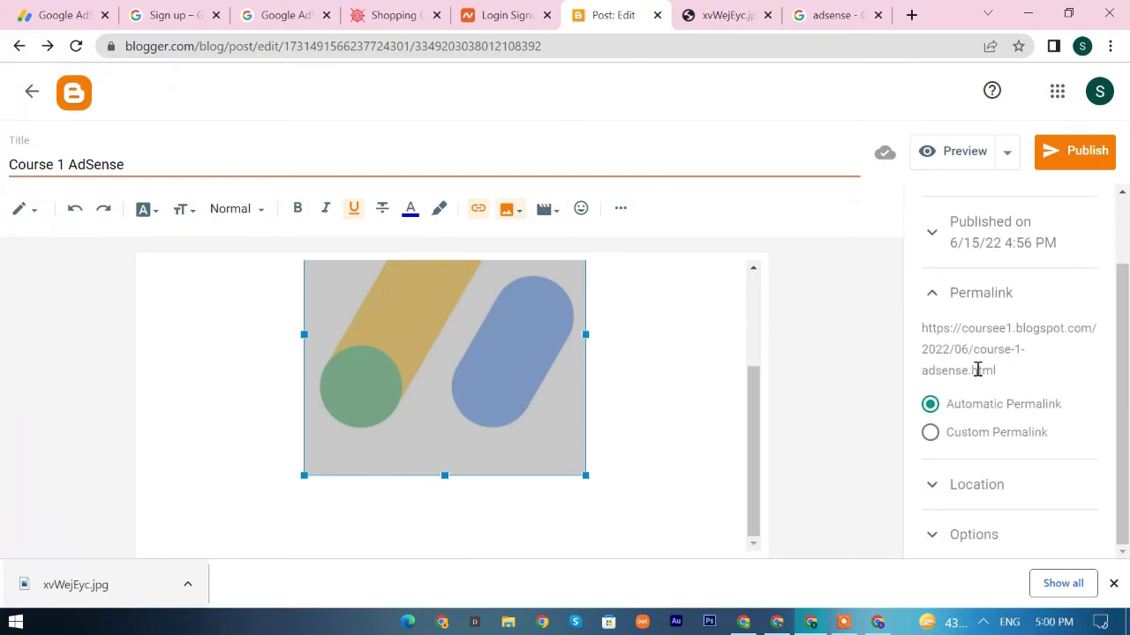
left_click_drag(975, 349, 973, 374)
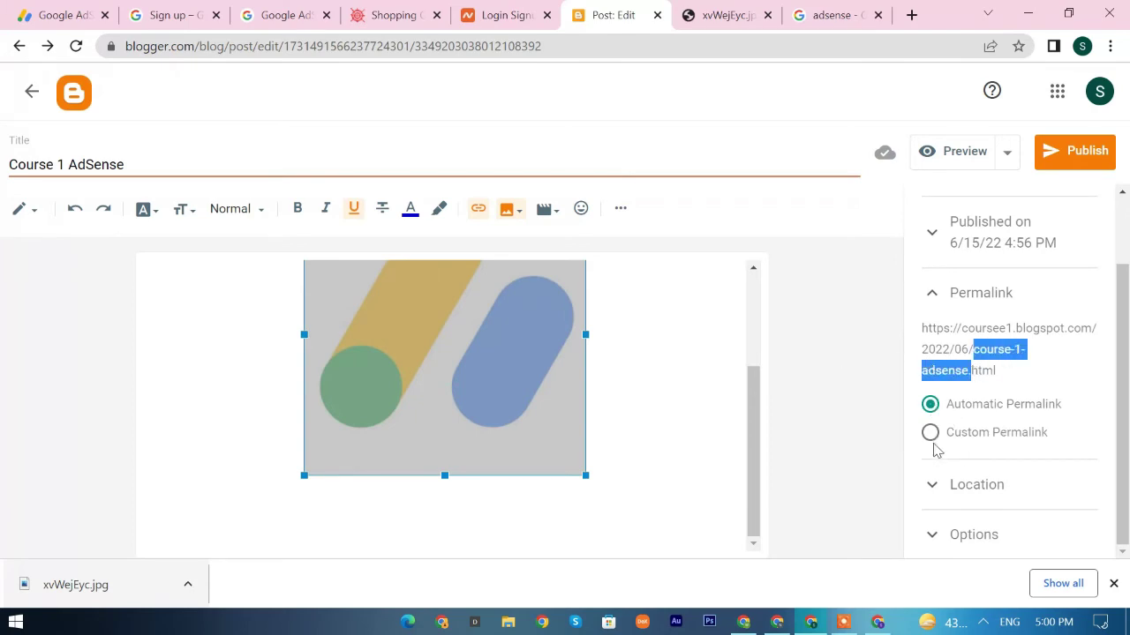
left_click(927, 493)
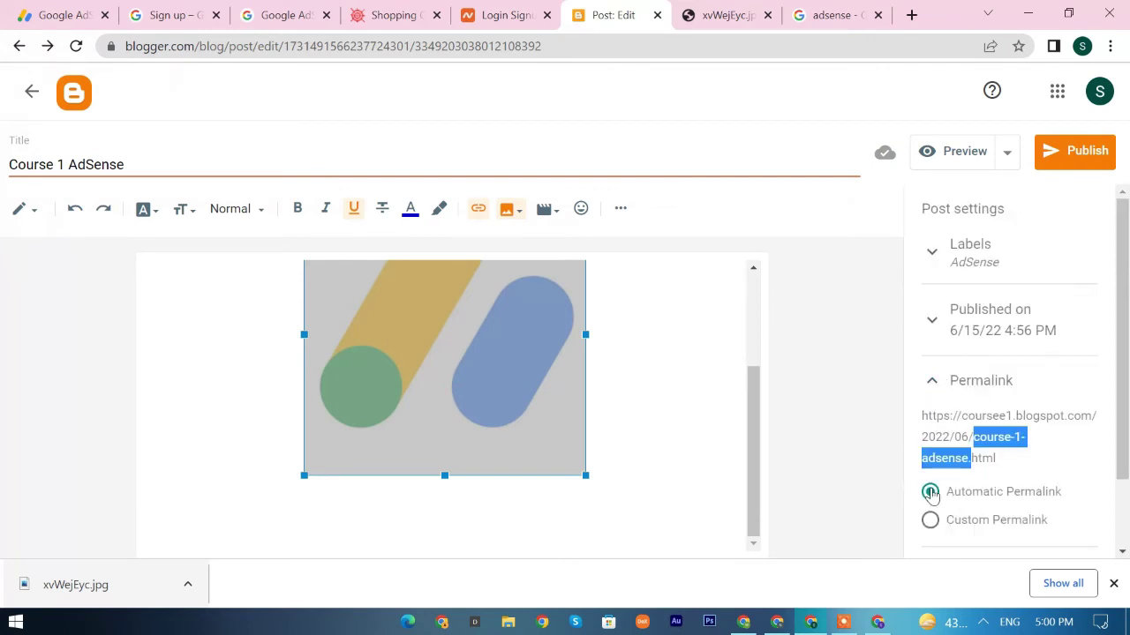
scroll(1036, 469, "down", 2)
scroll(970, 304, "down", 2)
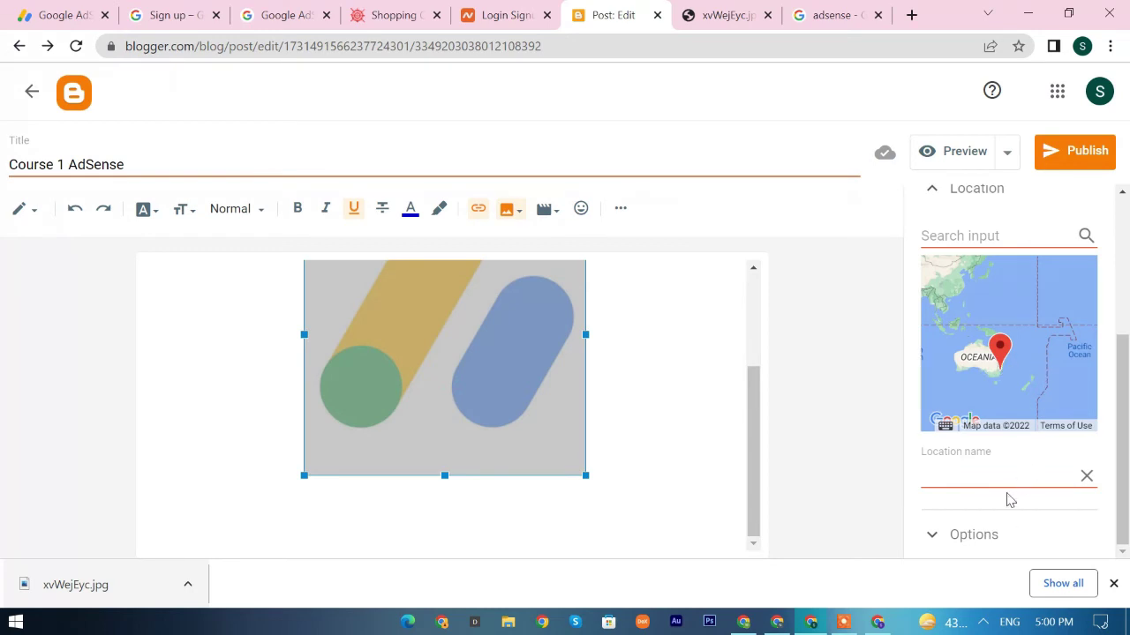
left_click(948, 529)
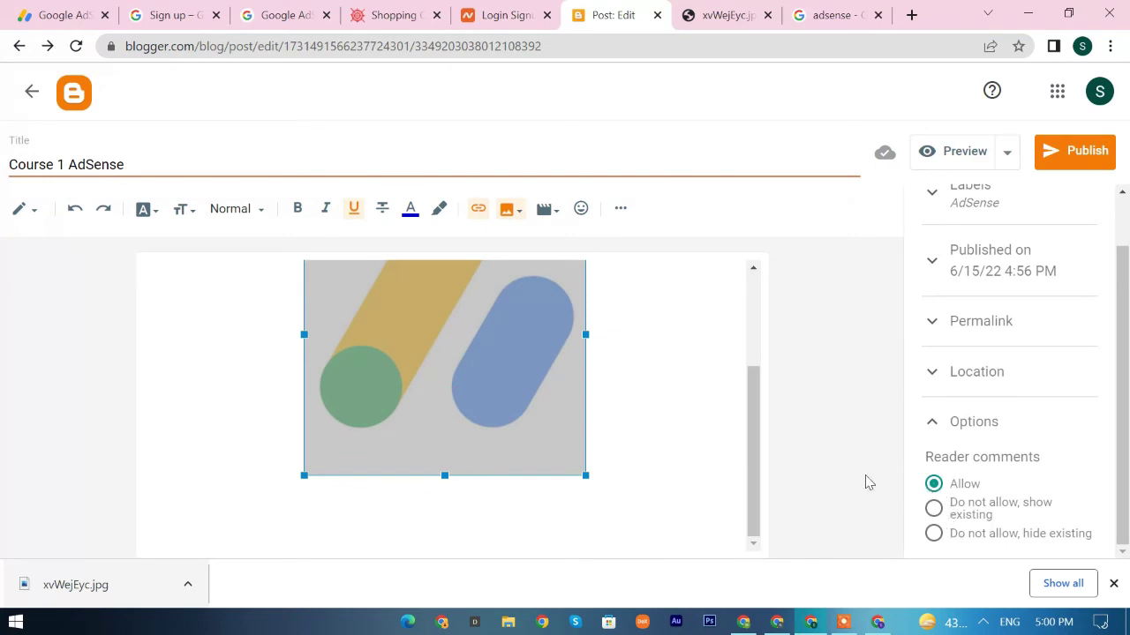
scroll(694, 396, "up", 2)
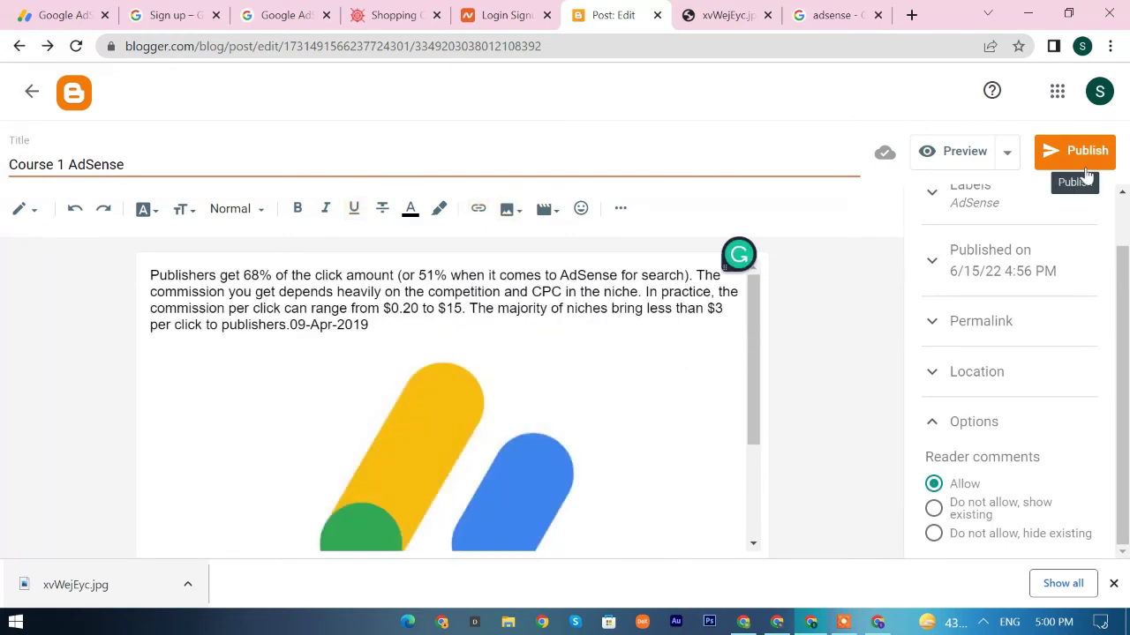
left_click(1086, 168)
- Confirm publishing the Course 1 AdSense post and close the downloads bar
left_click(657, 353)
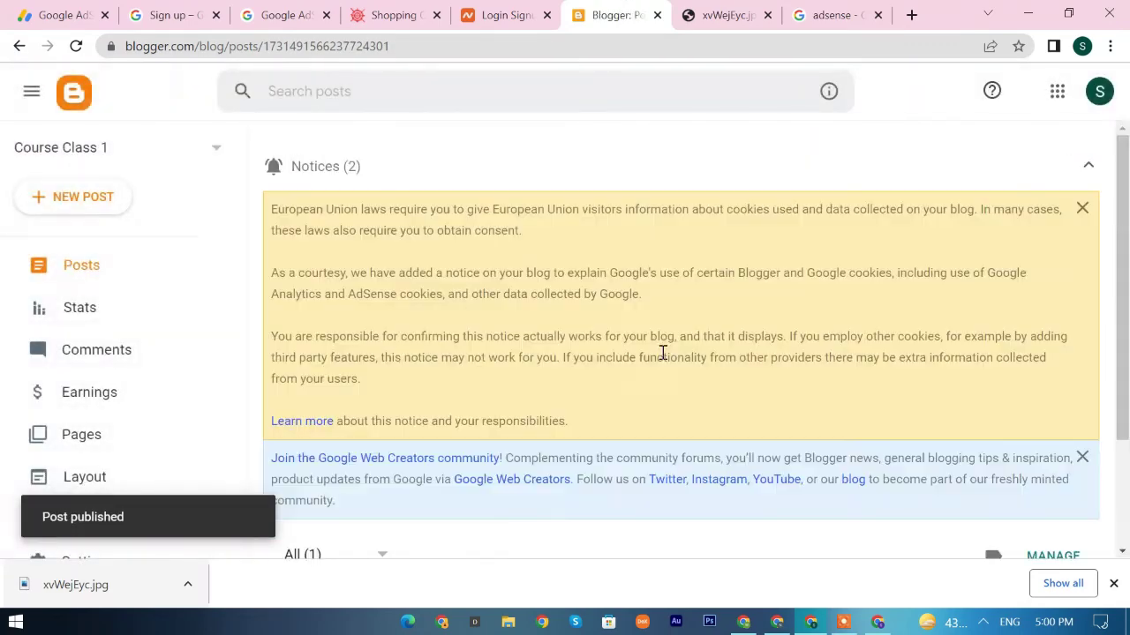
scroll(397, 327, "down", 2)
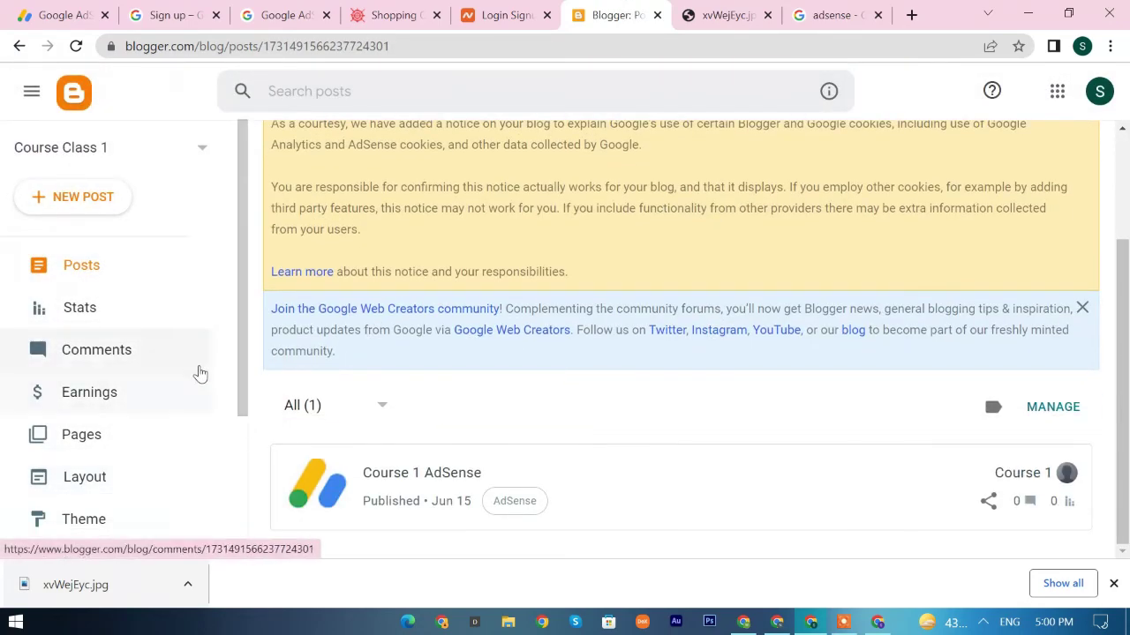
scroll(203, 379, "down", 3)
left_click(1113, 584)
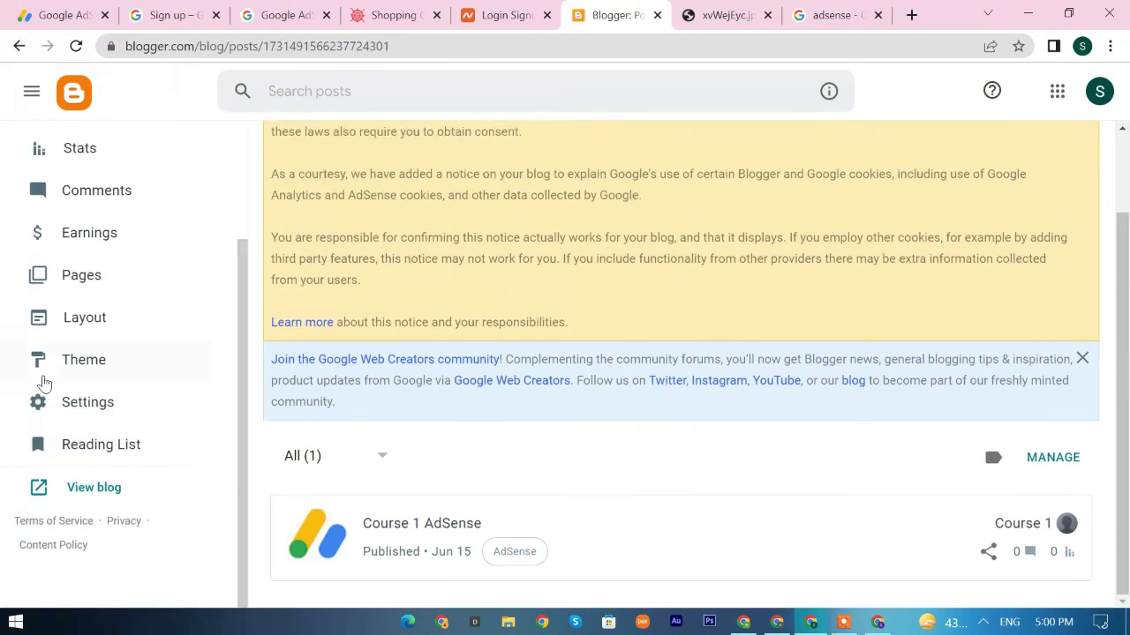
- View the live Course Class 1 blog, delete .blogspot from its address, then return to Blogger
left_click(99, 492)
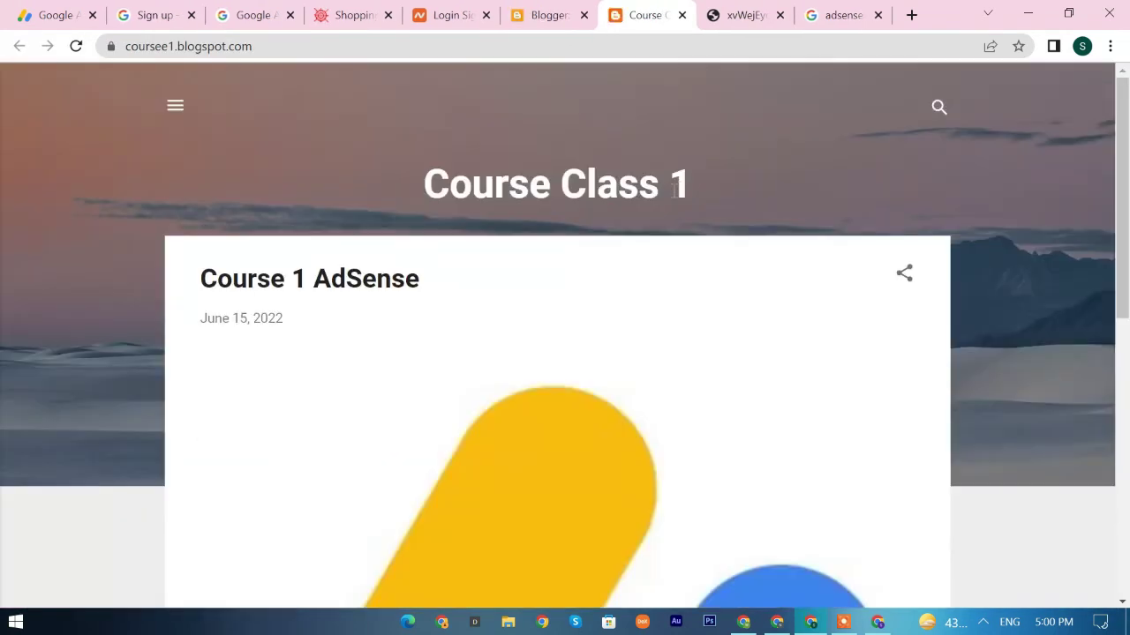
scroll(723, 323, "down", 7)
scroll(700, 402, "up", 5)
scroll(700, 402, "up", 2)
left_click_drag(253, 46, 124, 46)
left_click(258, 45)
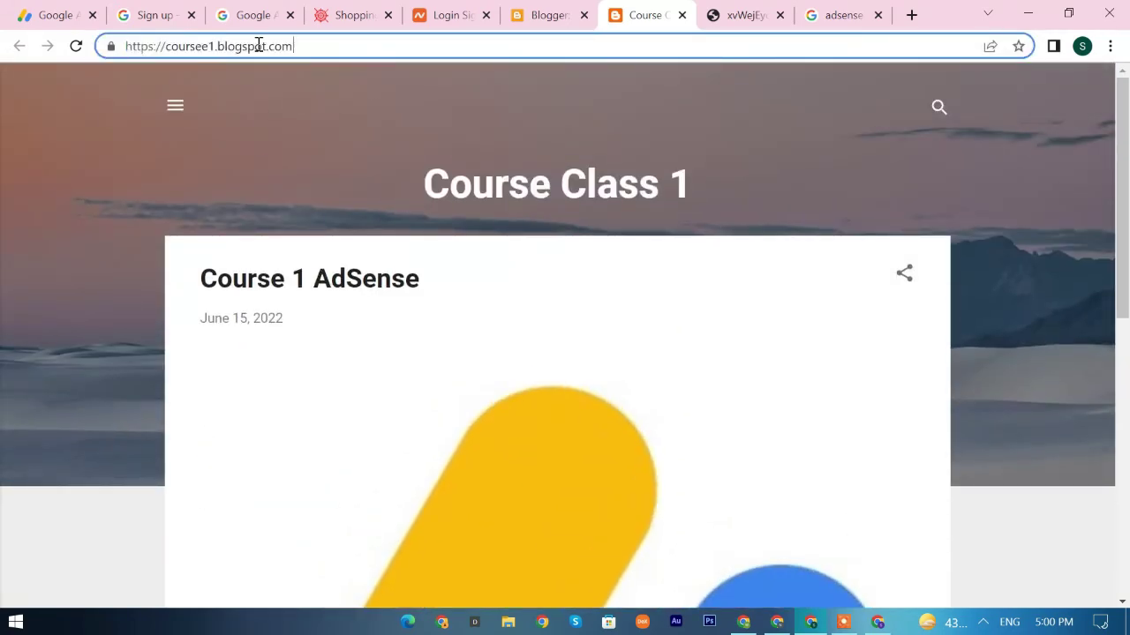
left_click_drag(218, 45, 276, 44)
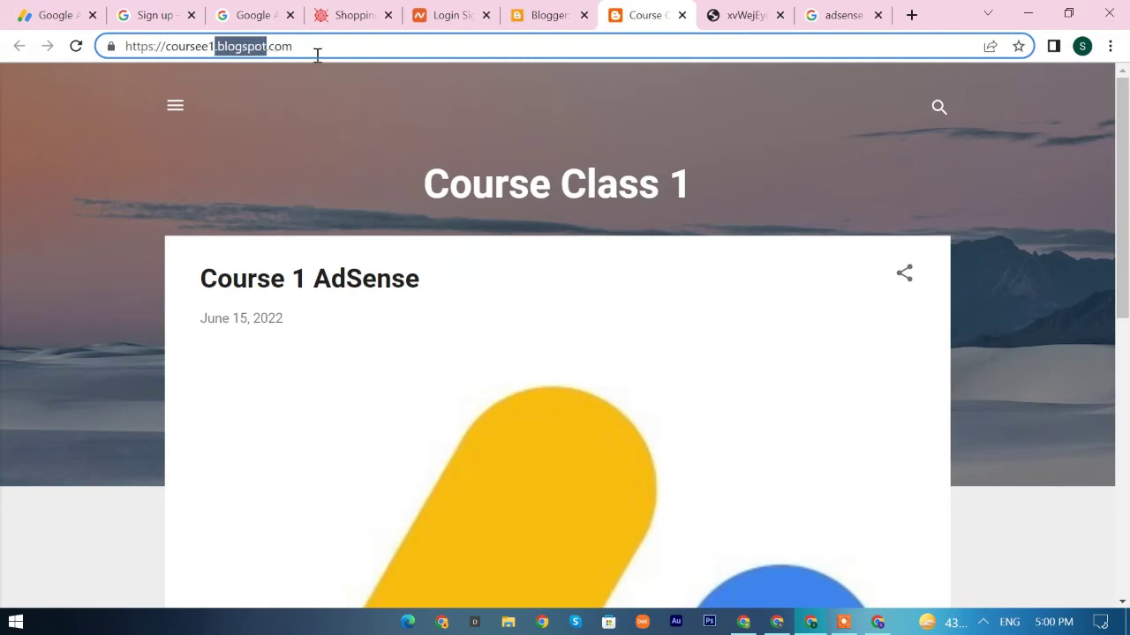
key("BackSpace")
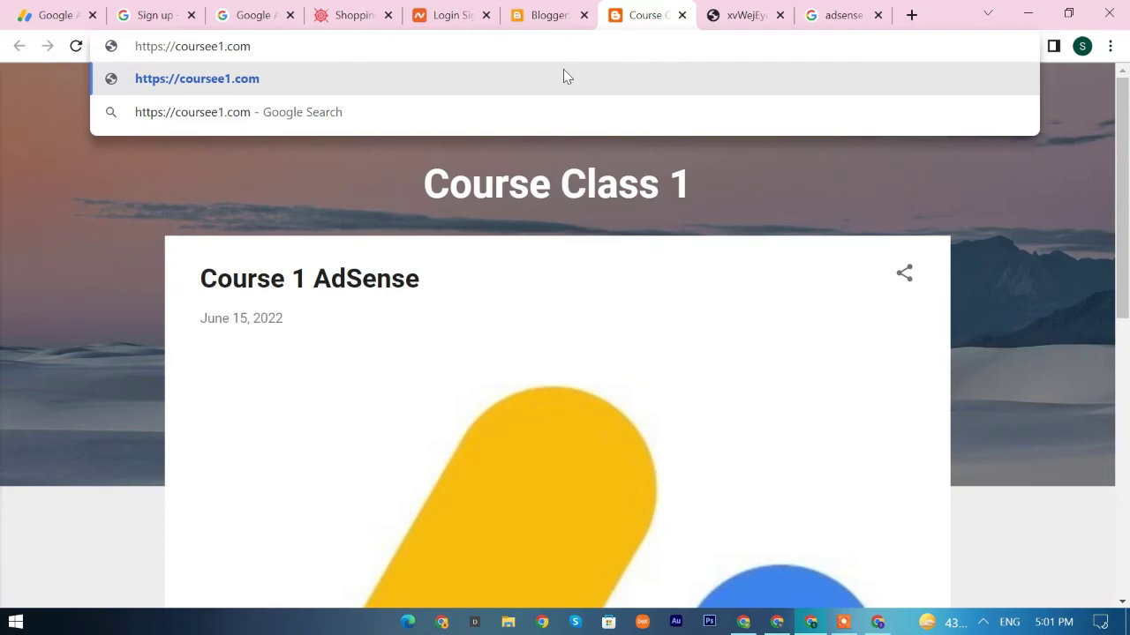
left_click(549, 15)
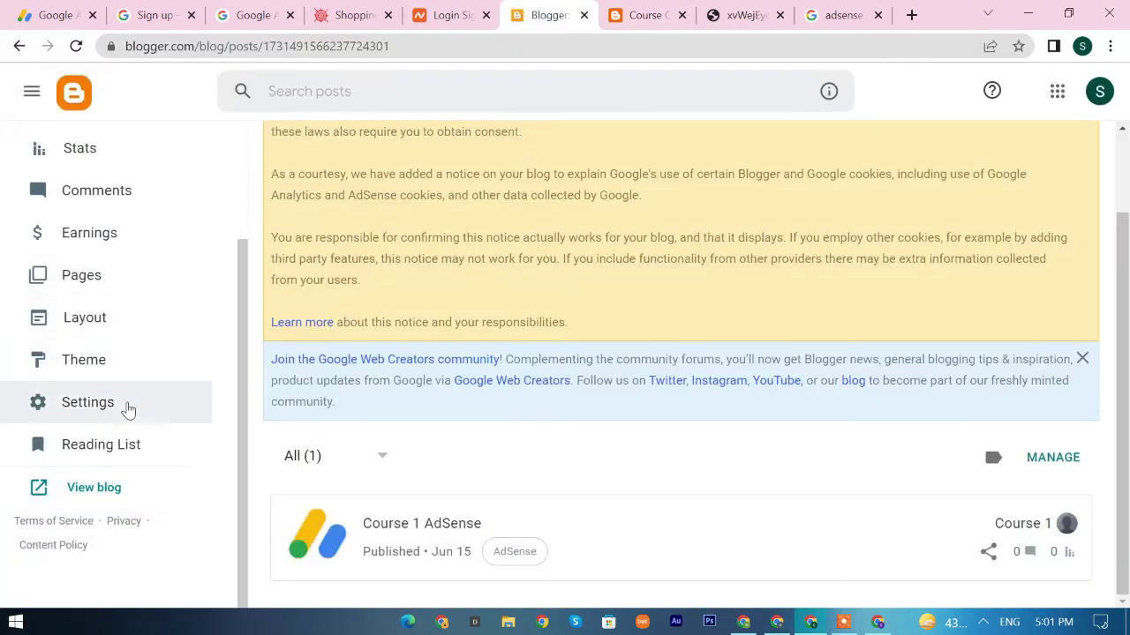
left_click(159, 404)
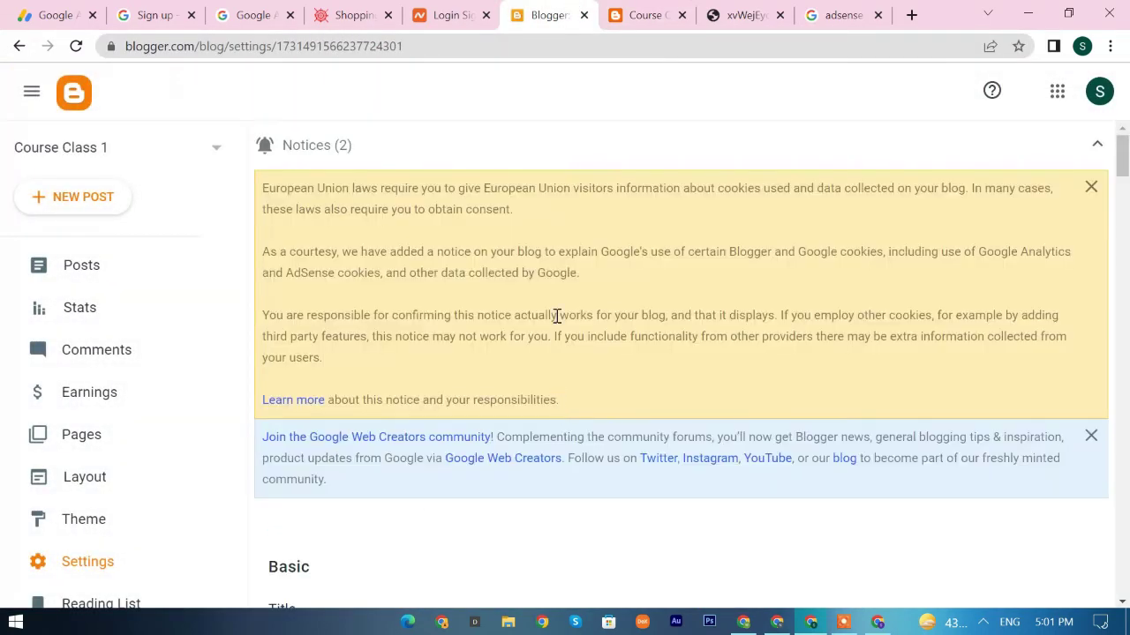
scroll(126, 335, "down", 2)
scroll(693, 421, "down", 11)
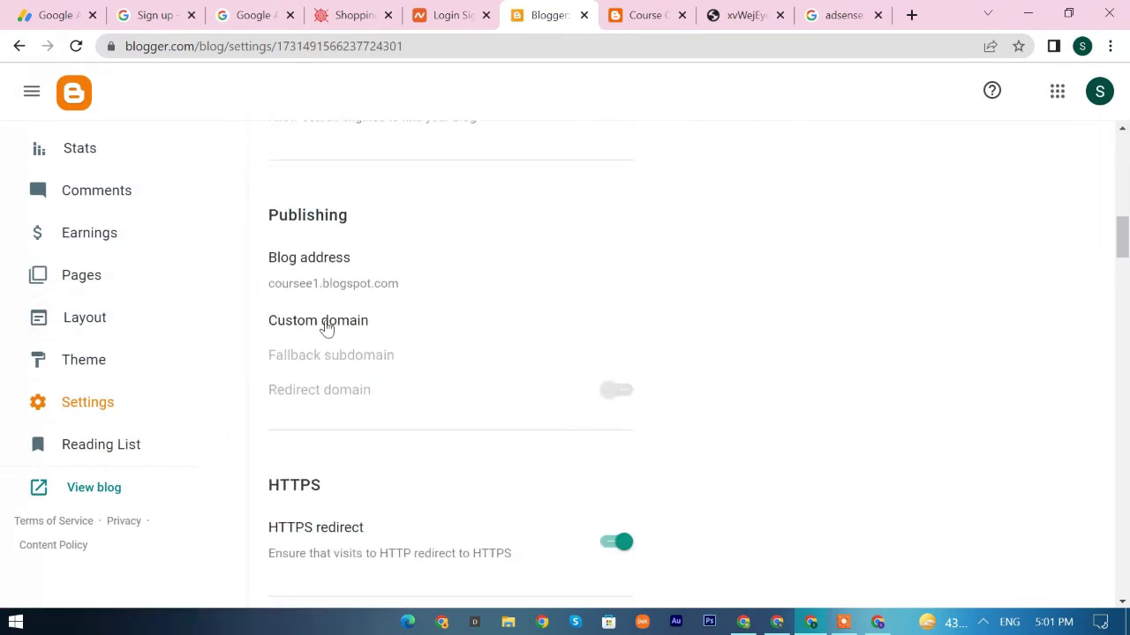
left_click_drag(406, 324, 292, 323)
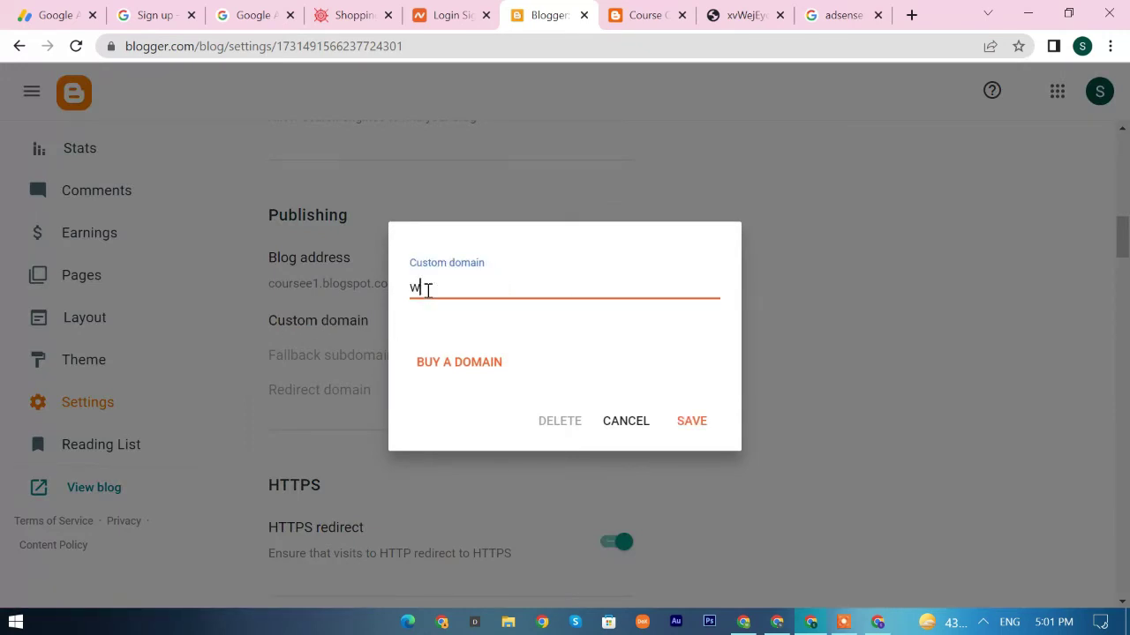
type("www.Adsense")
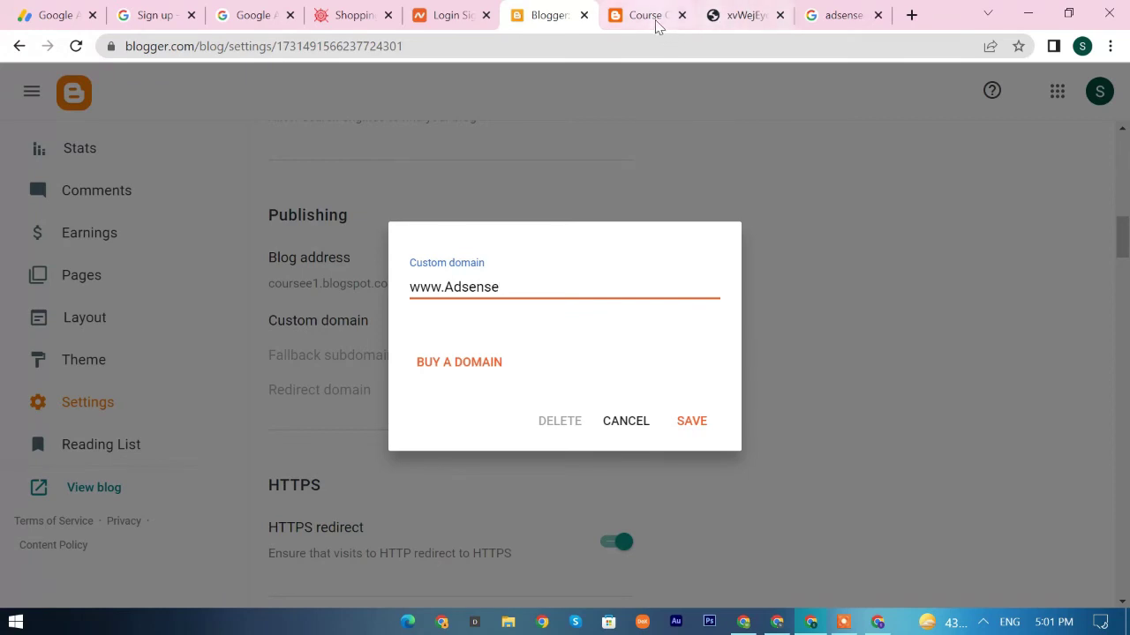
left_click(639, 15)
double_click(187, 46)
right_click(187, 44)
left_click(259, 141)
left_click(547, 15)
double_click(472, 287)
right_click(483, 295)
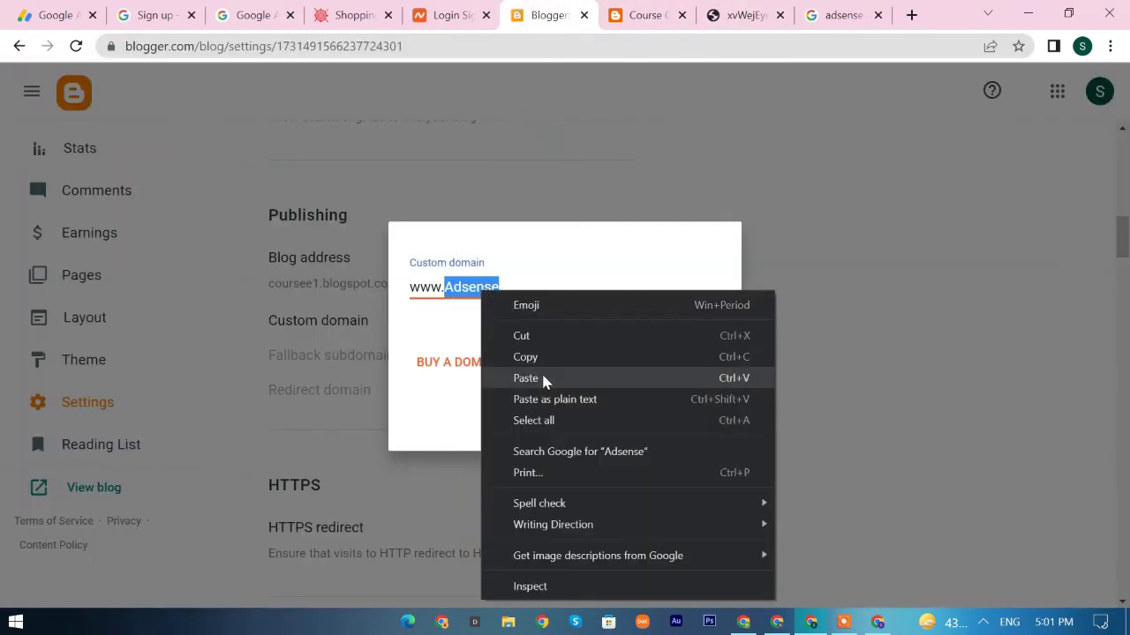
left_click(541, 377)
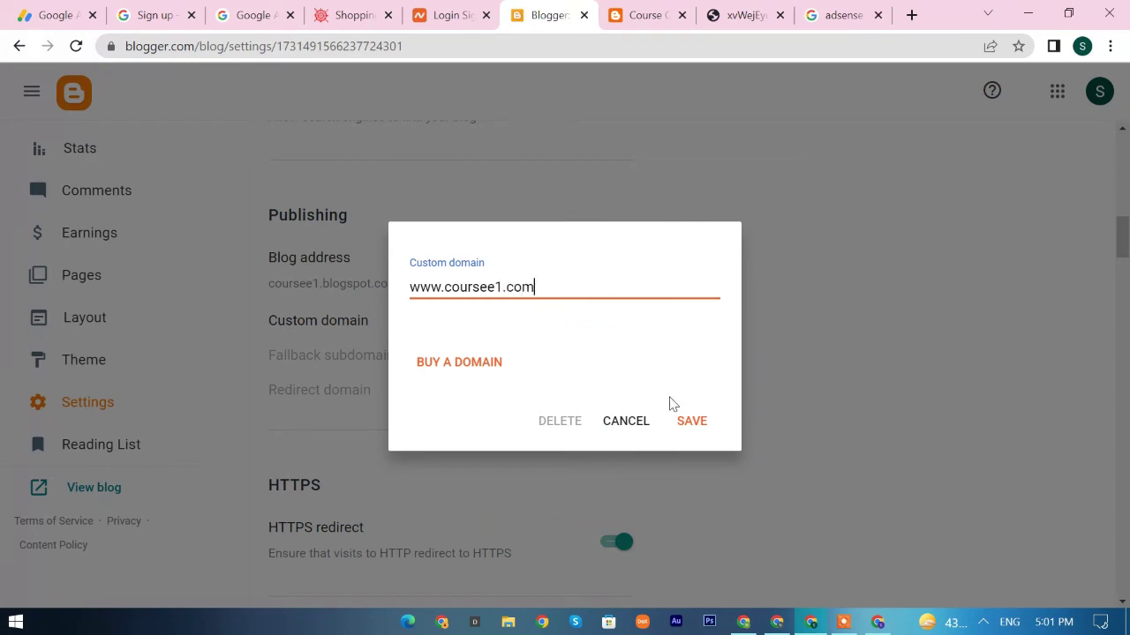
left_click(707, 431)
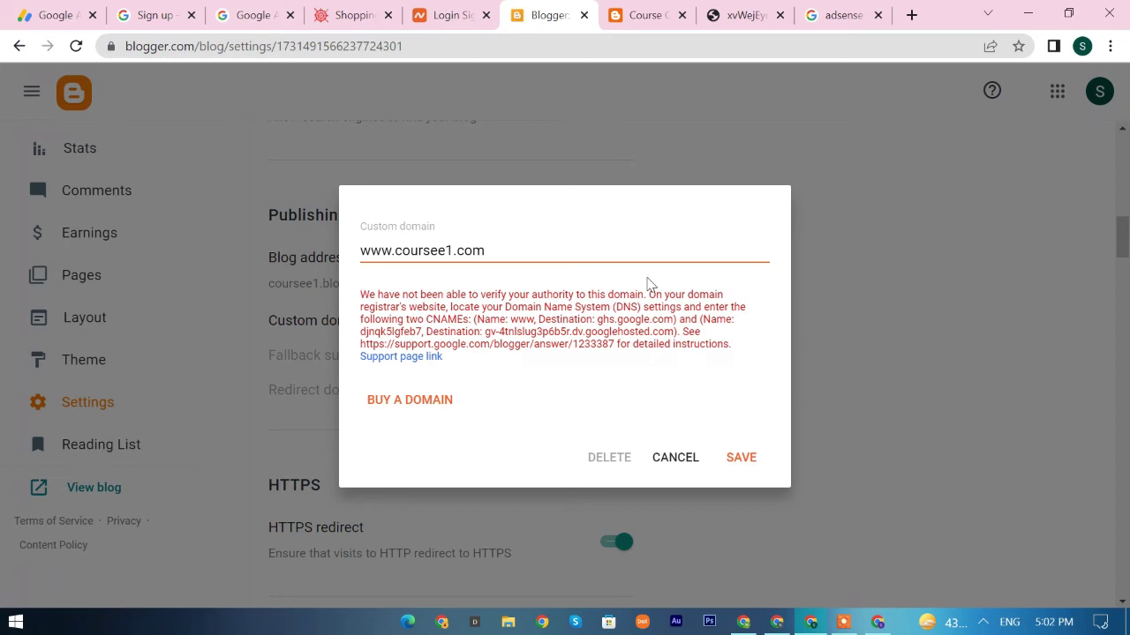
triple_click(406, 331)
left_click(425, 298)
left_click(741, 457)
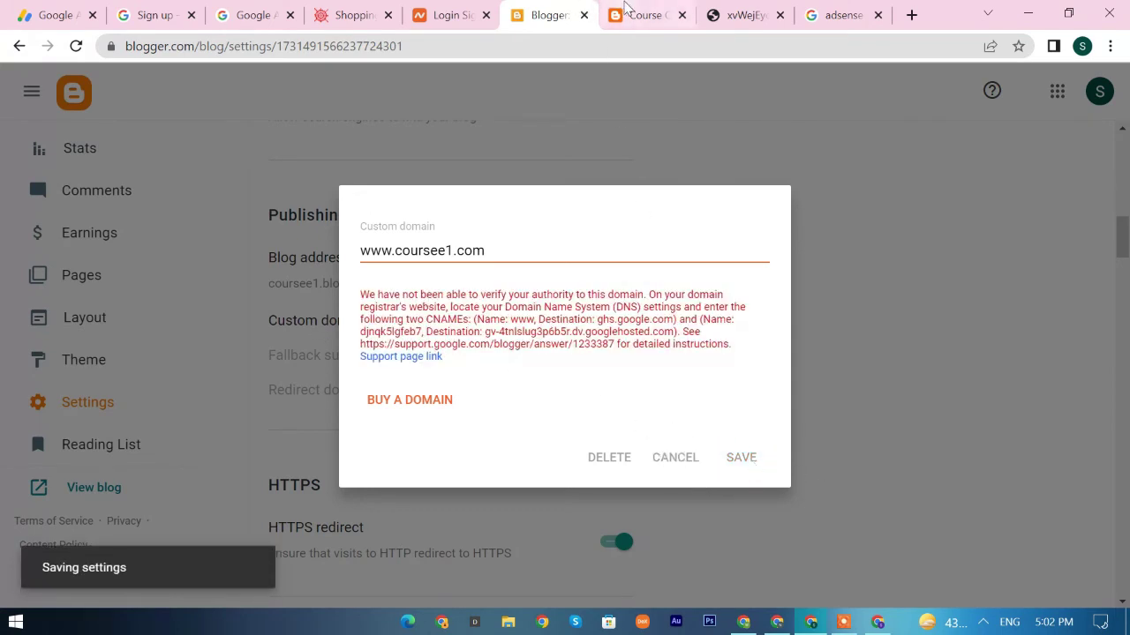
left_click(644, 15)
- Select coursee1.com in the live blog's address and look through the other open tabs
triple_click(226, 46)
double_click(228, 48)
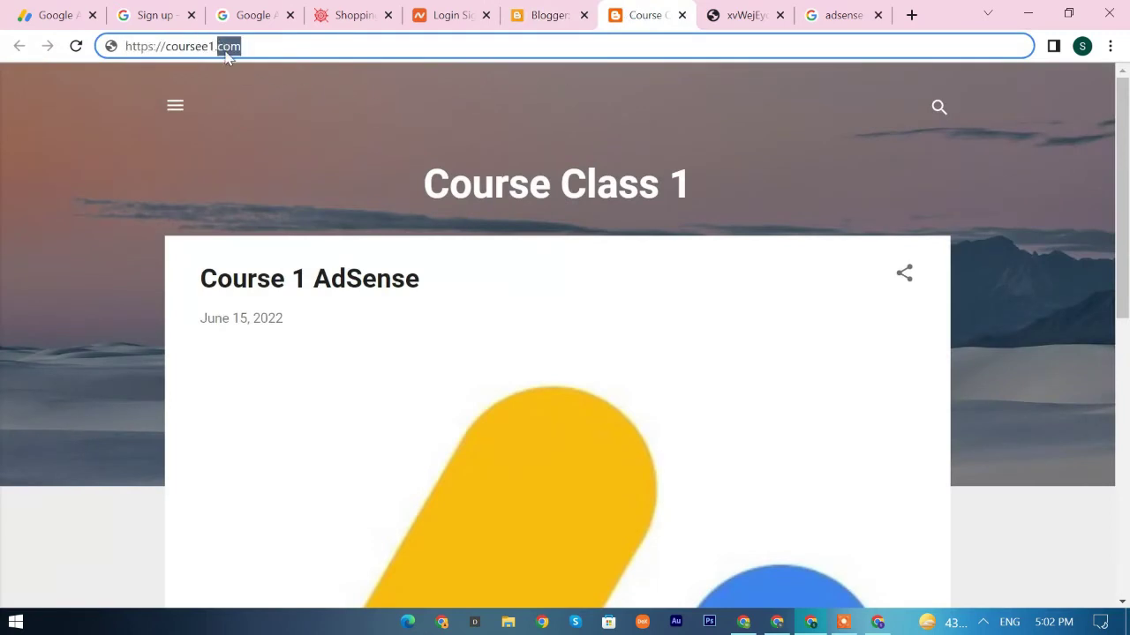
double_click(196, 48)
left_click_drag(243, 46, 152, 58)
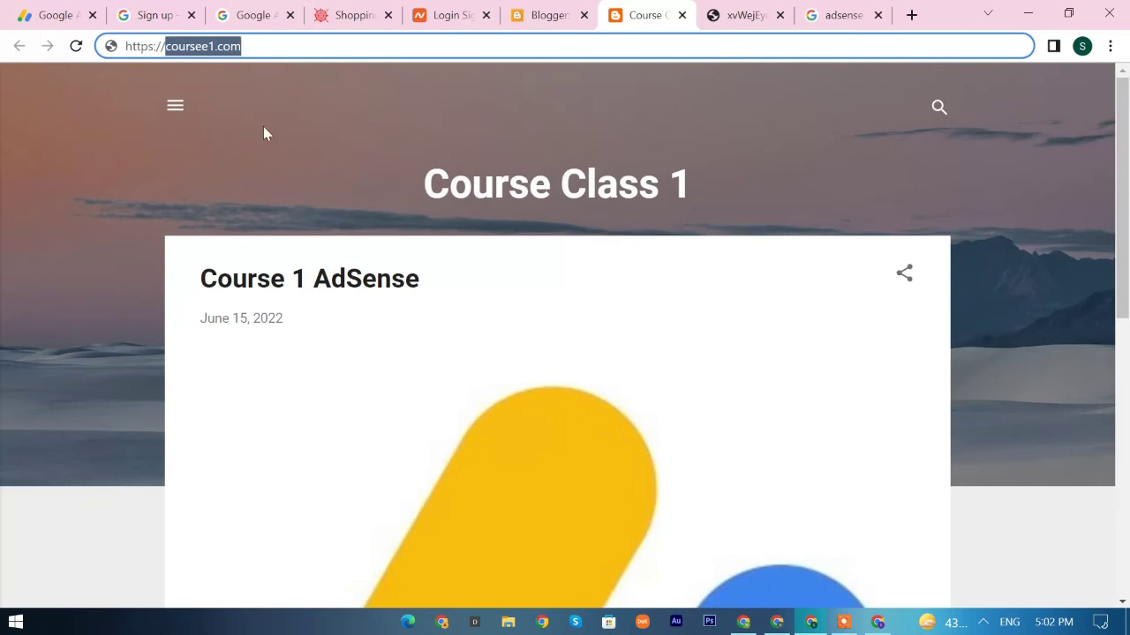
scroll(524, 359, "down", 6)
scroll(903, 494, "up", 3)
scroll(896, 442, "down", 3)
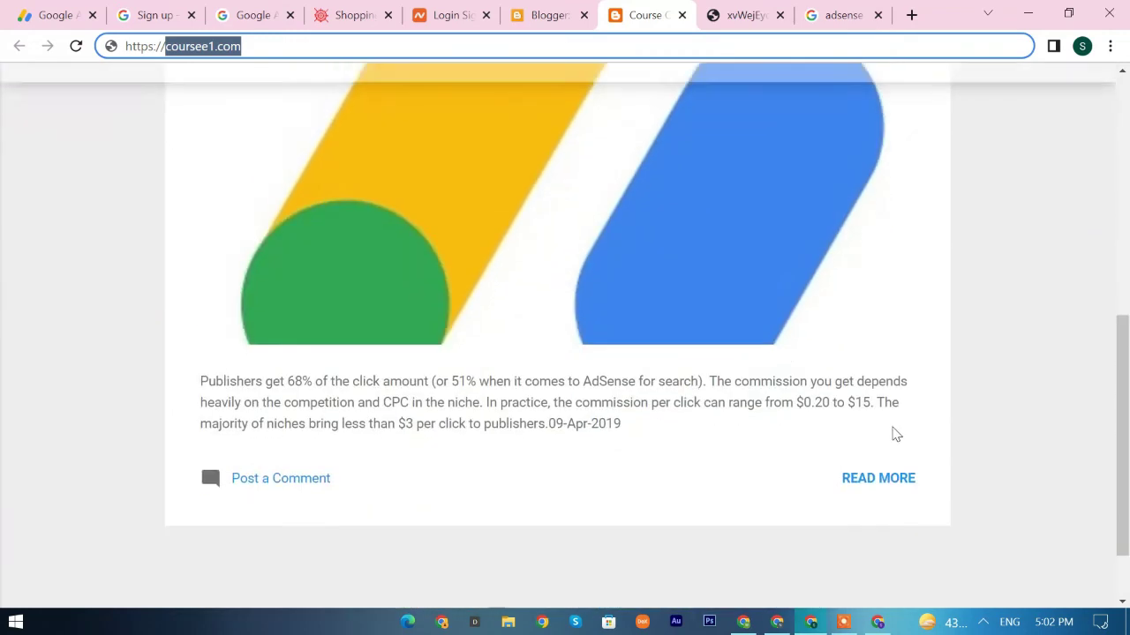
left_click(296, 24)
left_click(830, 11)
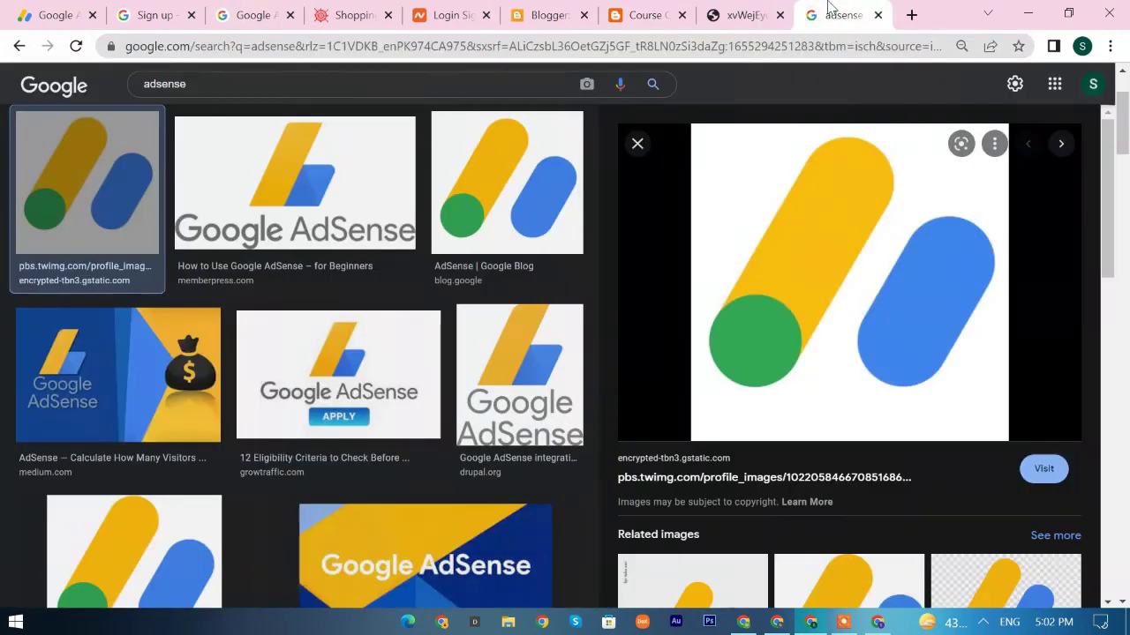
left_click(548, 15)
left_click(643, 15)
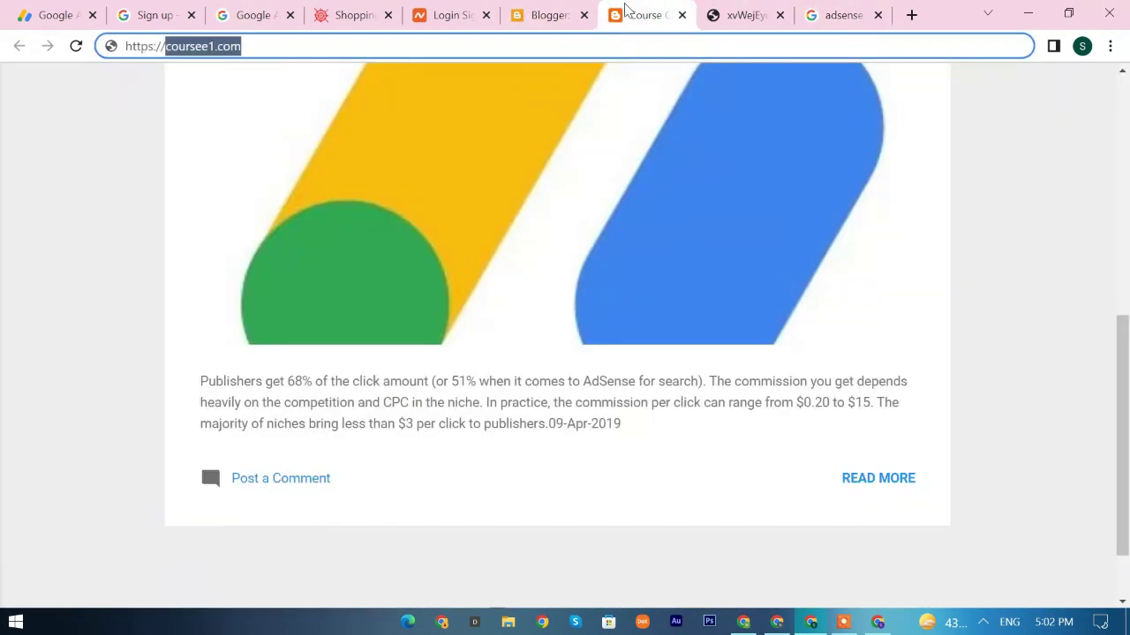
- Reload the blog, copy its address, and open coursee1.blogspot.com in a new tab
left_click(76, 46)
left_click(247, 45)
key("ctrl+c")
right_click(247, 46)
left_click(336, 138)
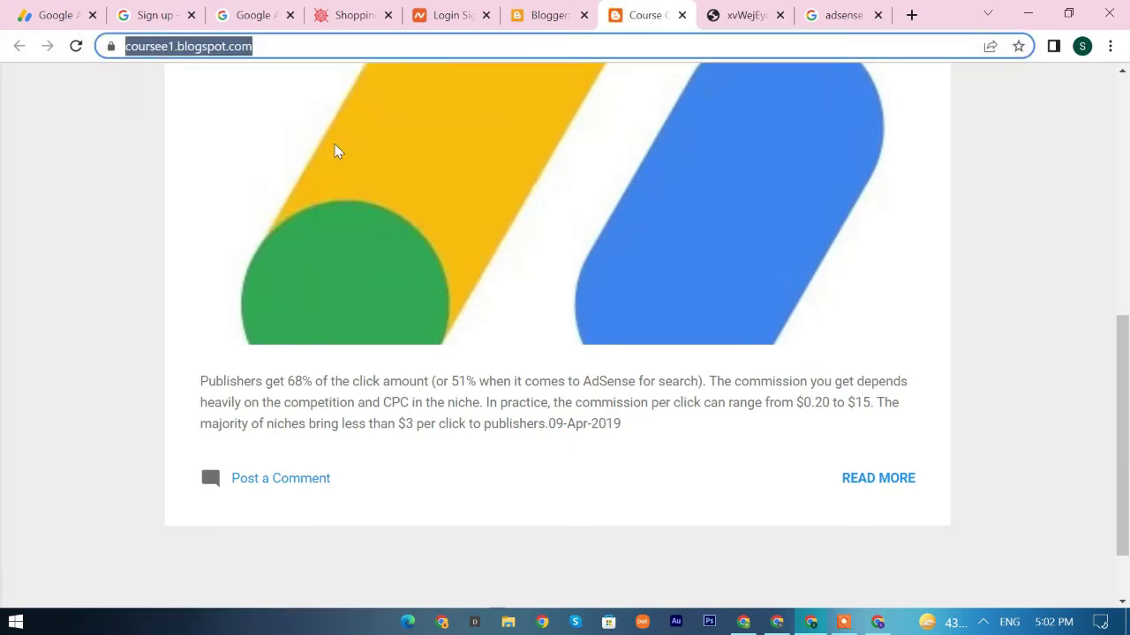
left_click(911, 15)
right_click(909, 41)
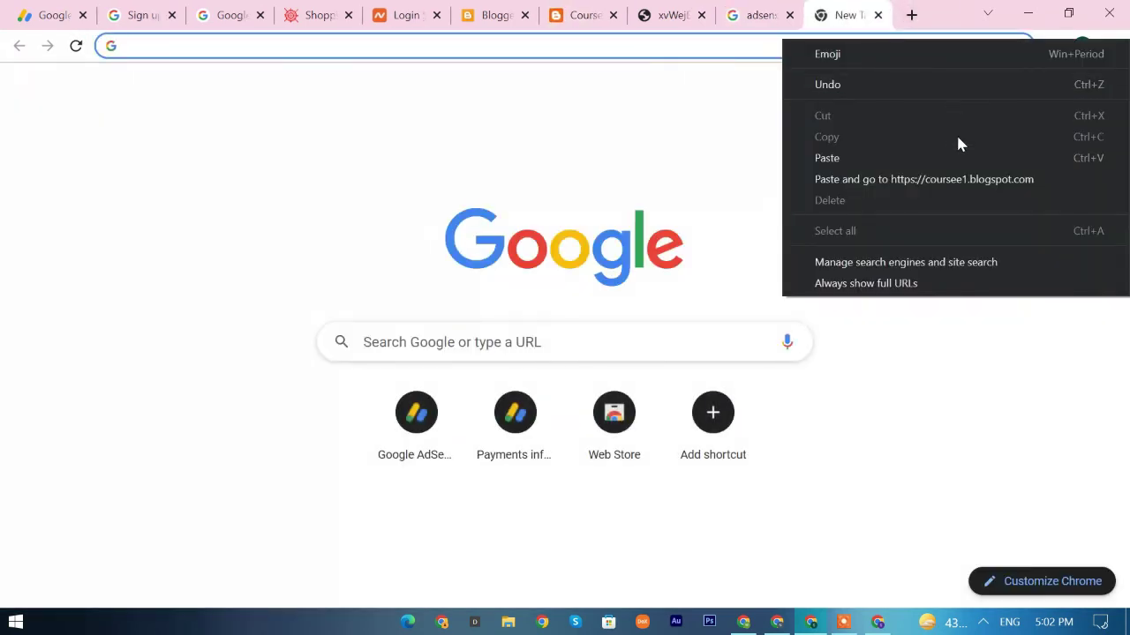
left_click(951, 182)
- Go back to the Blogger Settings tab showing the custom domain dialog
scroll(630, 164, "down", 8)
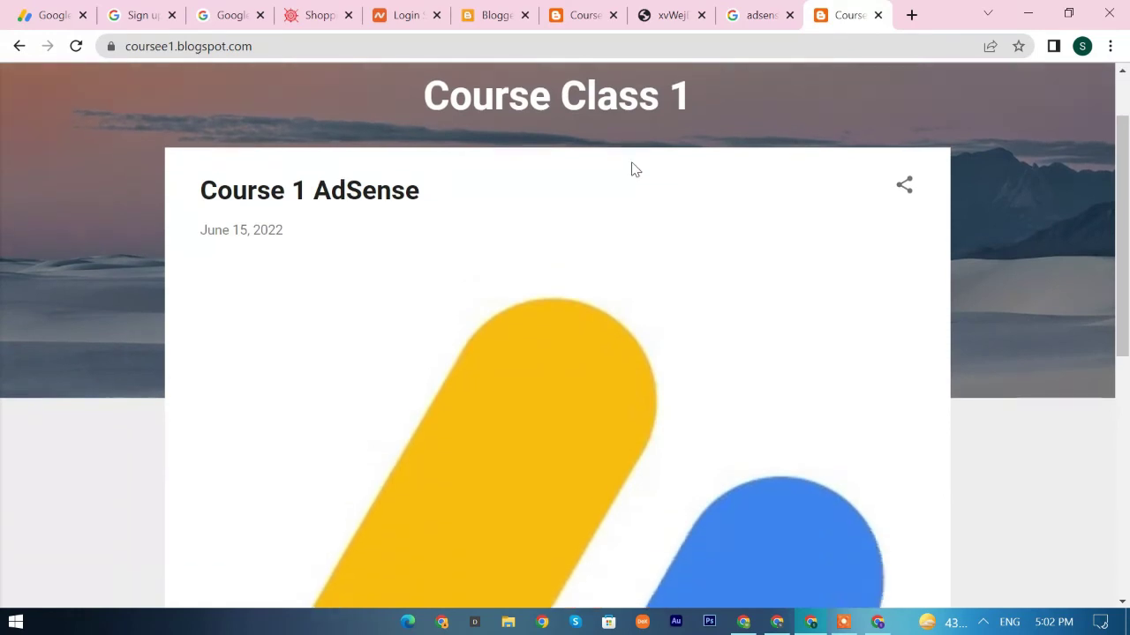
scroll(843, 282, "up", 8)
scroll(830, 203, "down", 8)
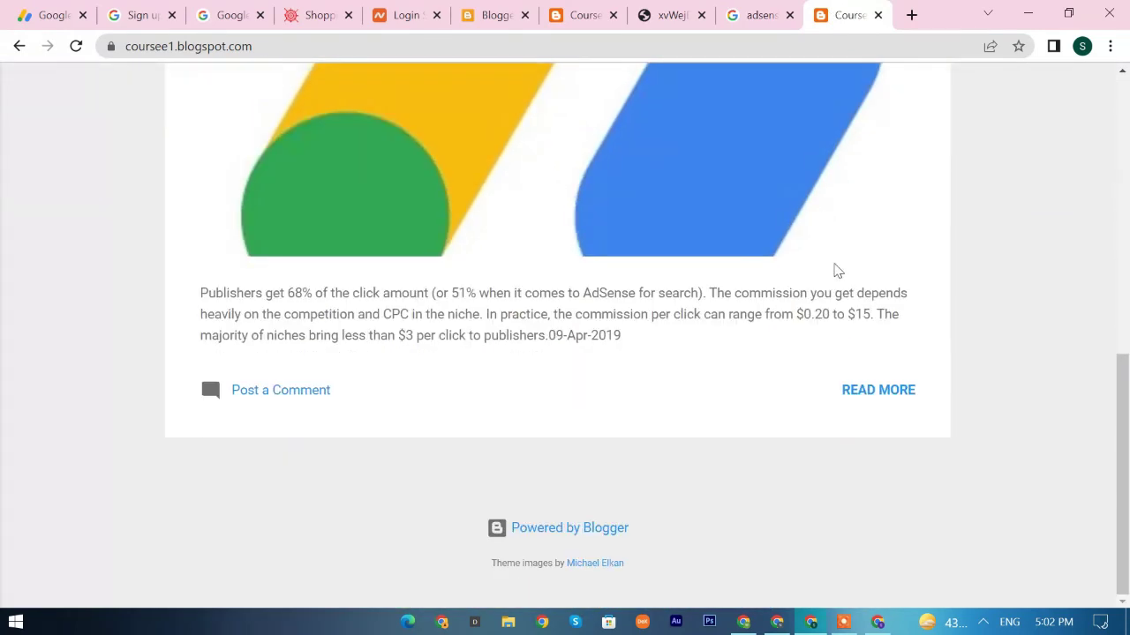
left_click(585, 15)
scroll(630, 133, "up", 8)
left_click(530, 10)
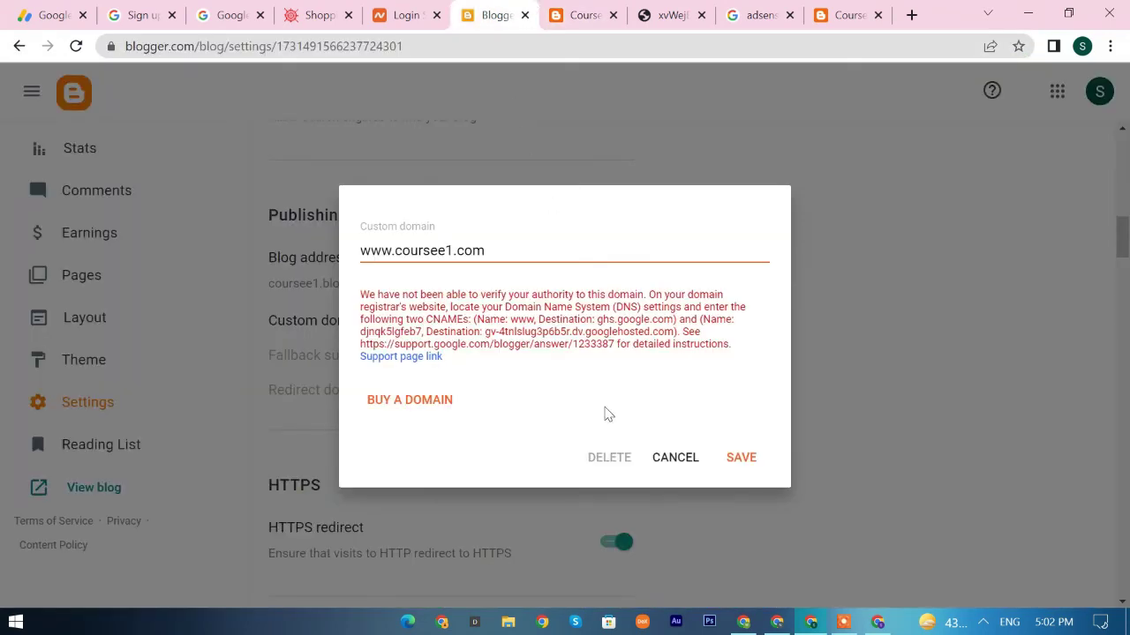
- Cancel the custom domain dialog and go to the blog's Theme page via Layout
left_click(675, 457)
scroll(156, 300, "up", 2)
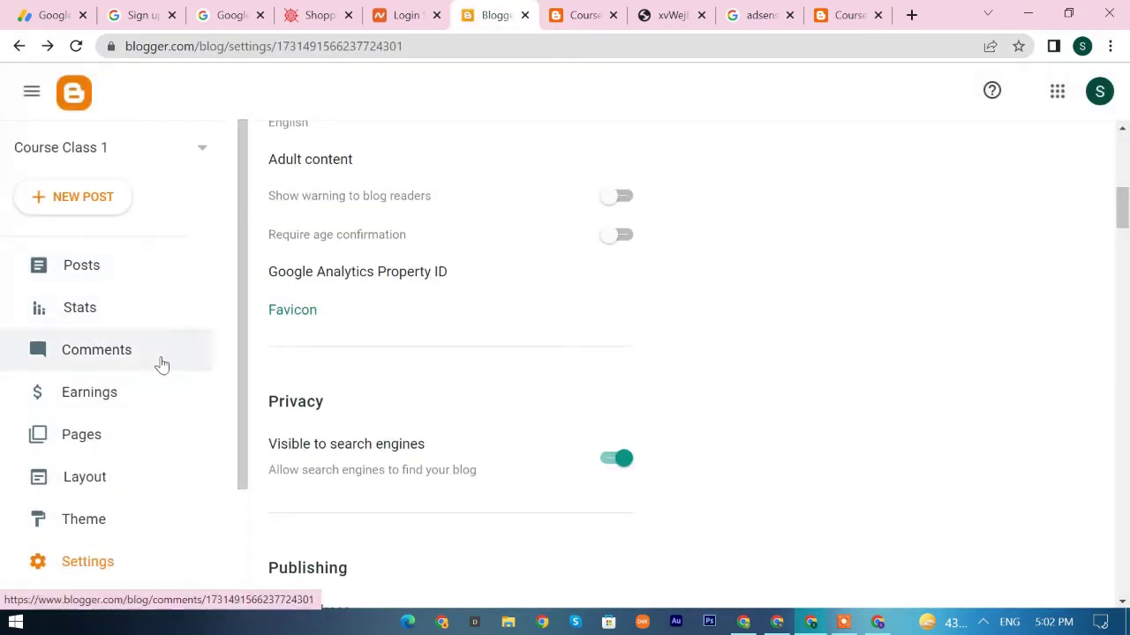
left_click(132, 470)
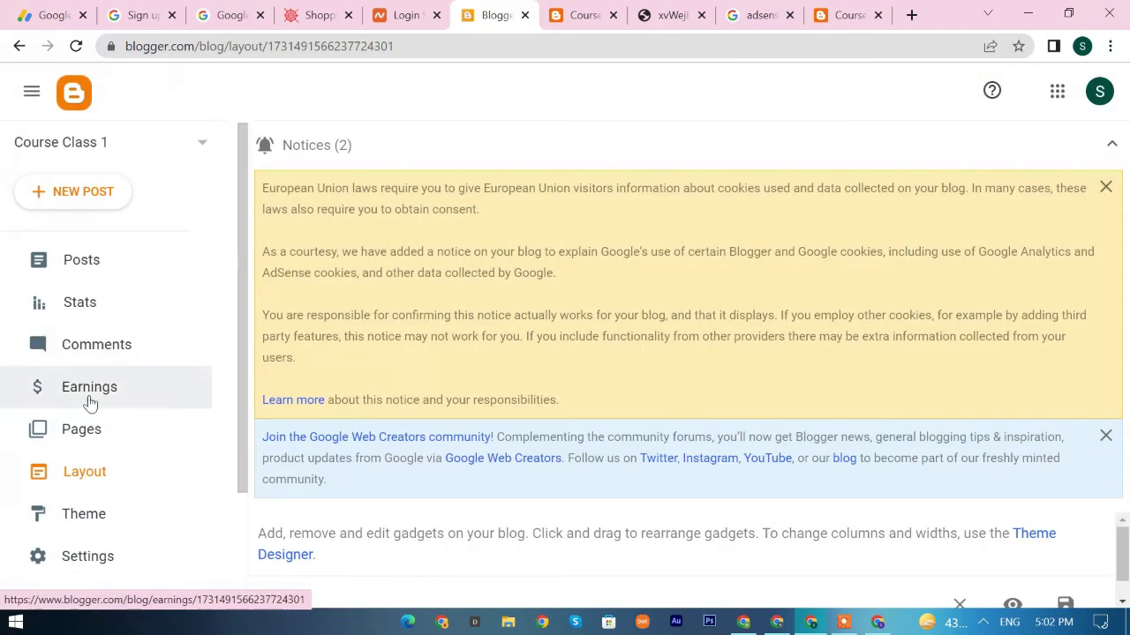
scroll(97, 383, "down", 1)
scroll(99, 369, "down", 1)
left_click(106, 373)
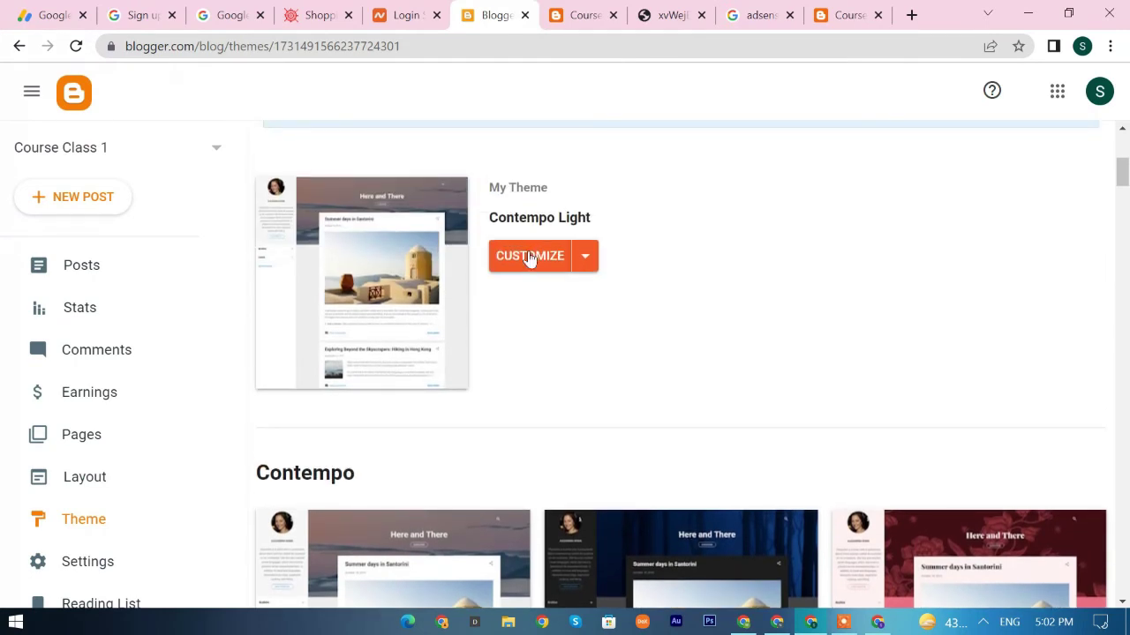
- In Contempo Light's Edit HTML, delete all code, paste and undo, then leave the editor
left_click(584, 263)
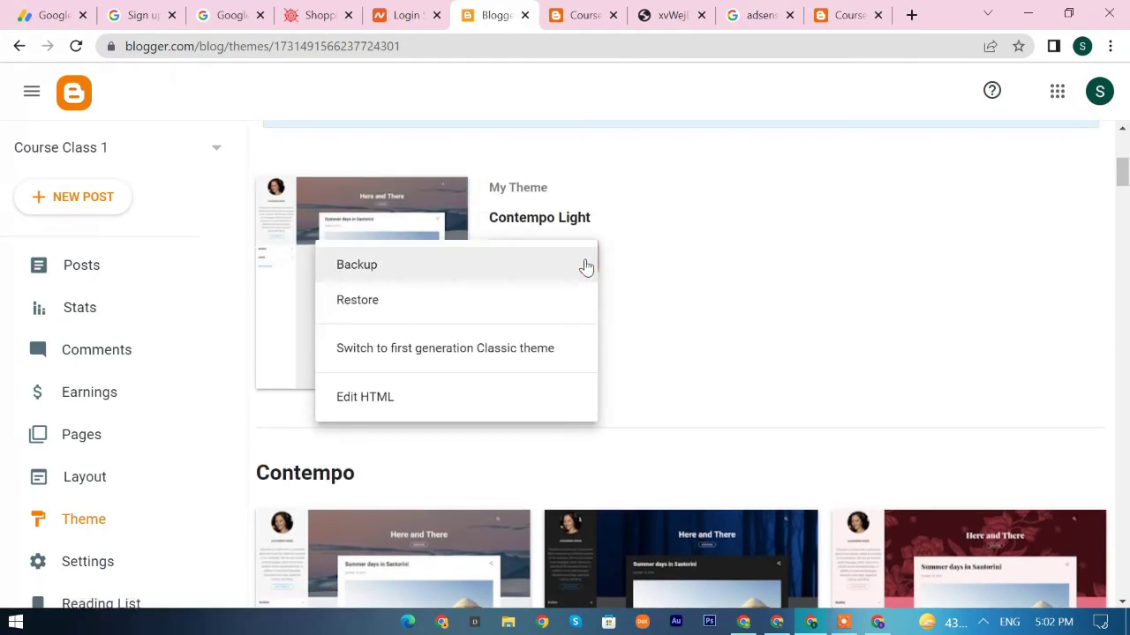
left_click(406, 408)
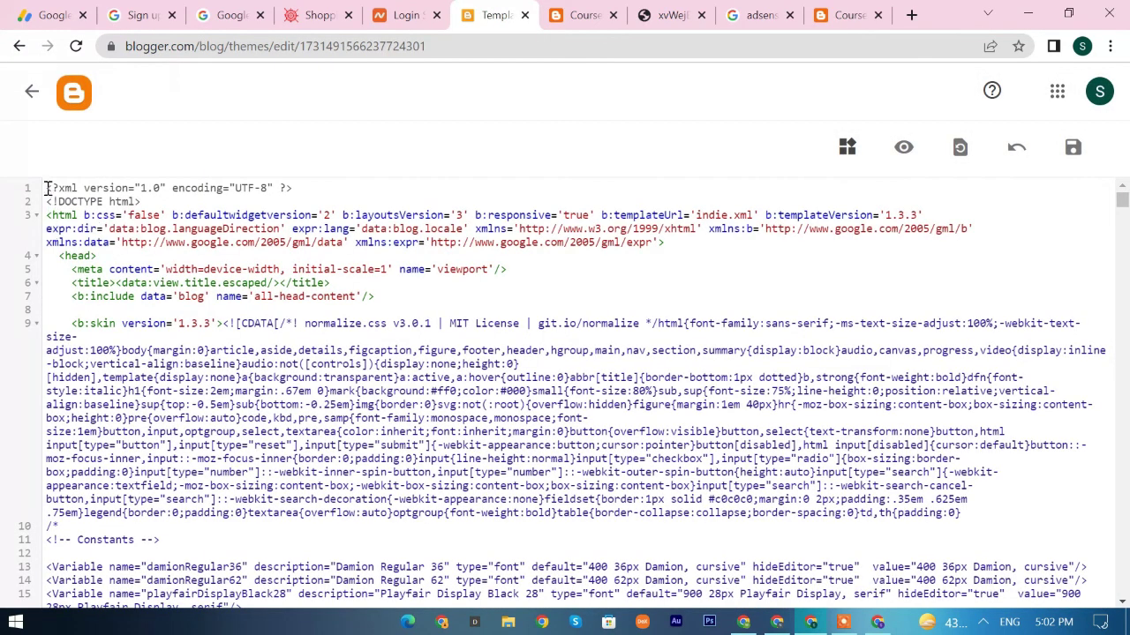
left_click_drag(101, 223, 1071, 561)
key("ctrl+a")
key("Delete")
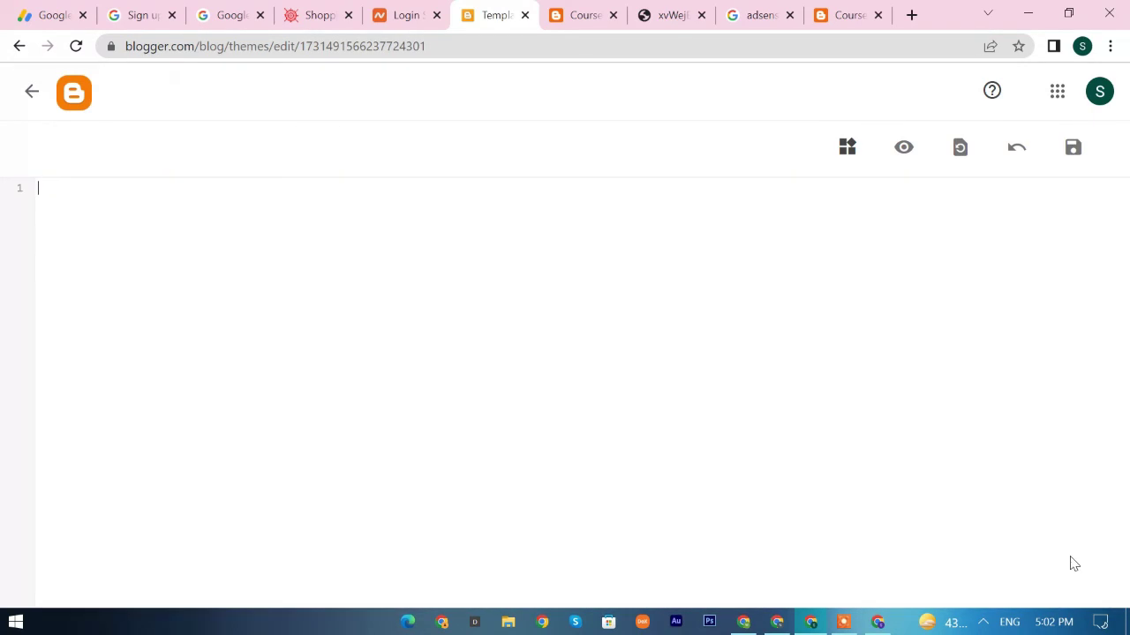
right_click(652, 327)
left_click(708, 171)
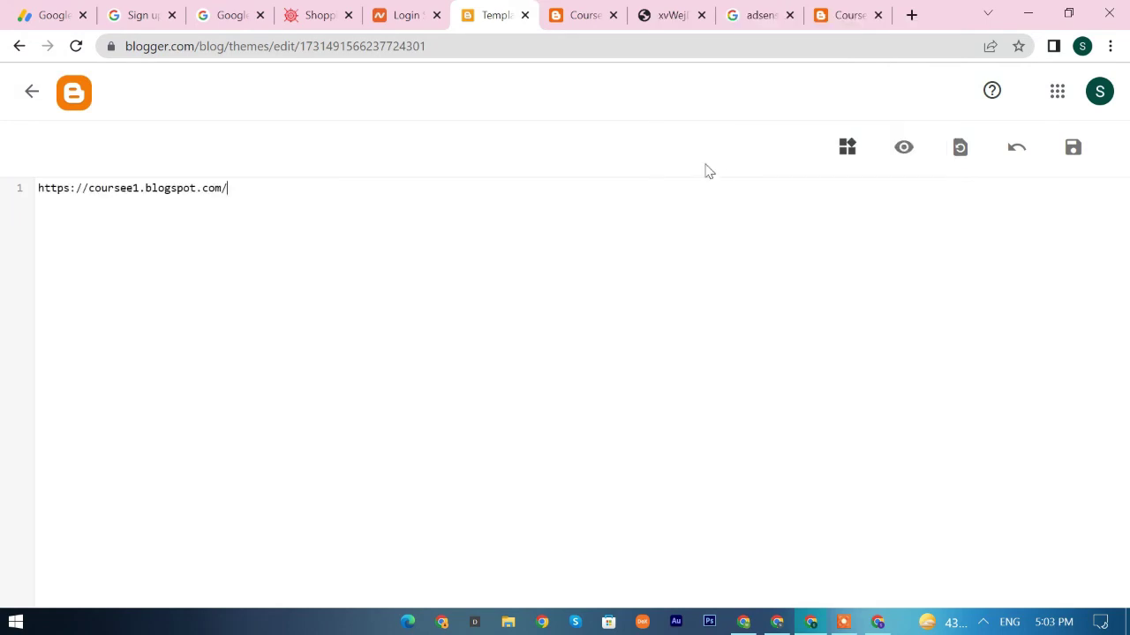
key("ctrl+z")
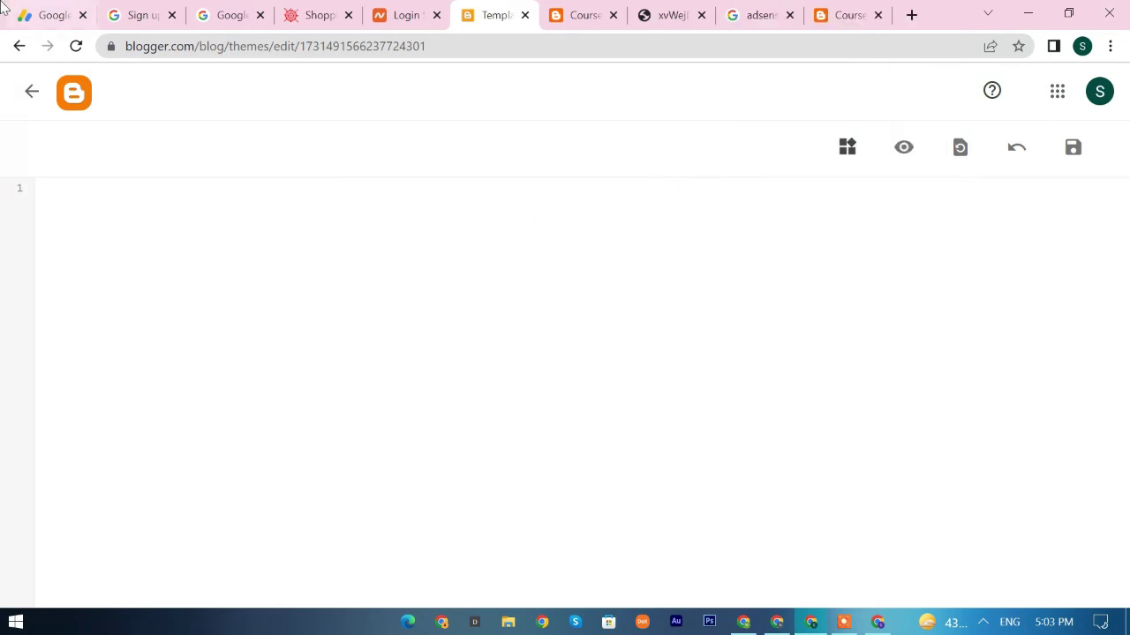
left_click(32, 91)
- Discard the unsaved template changes and open the Emporio Porcelain theme's details
left_click(674, 157)
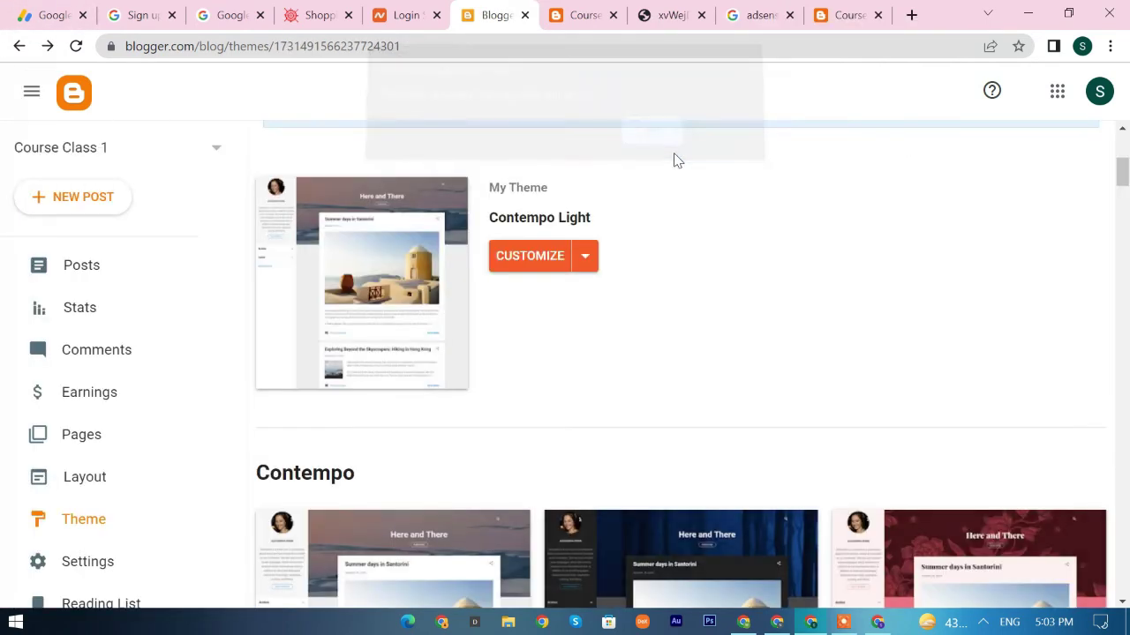
scroll(833, 429, "down", 5)
scroll(986, 449, "down", 7)
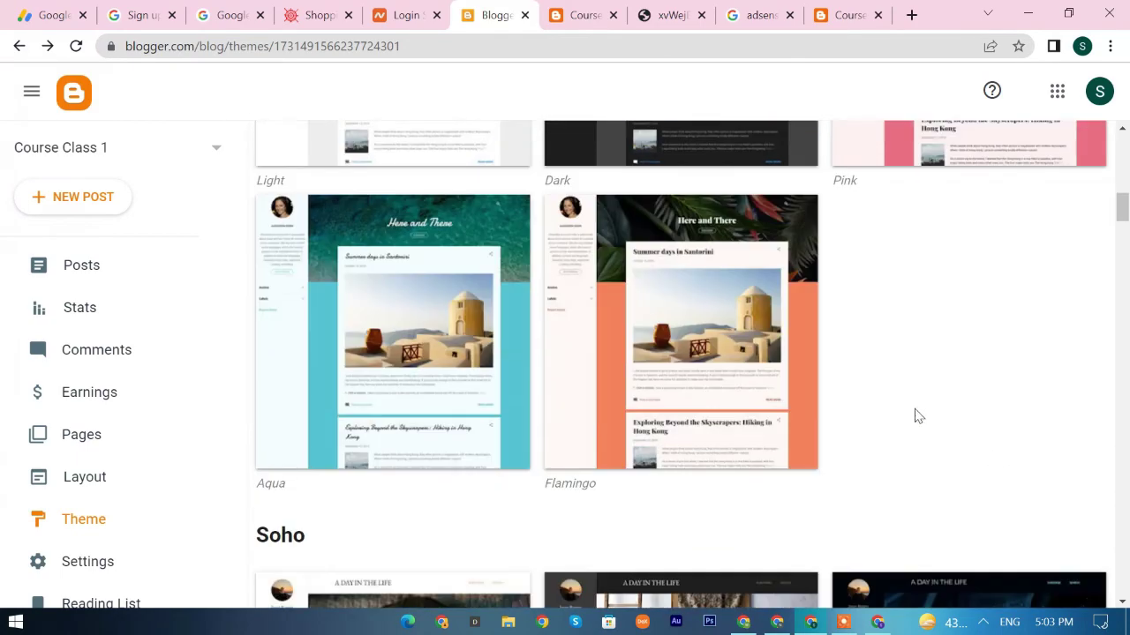
scroll(730, 364, "down", 9)
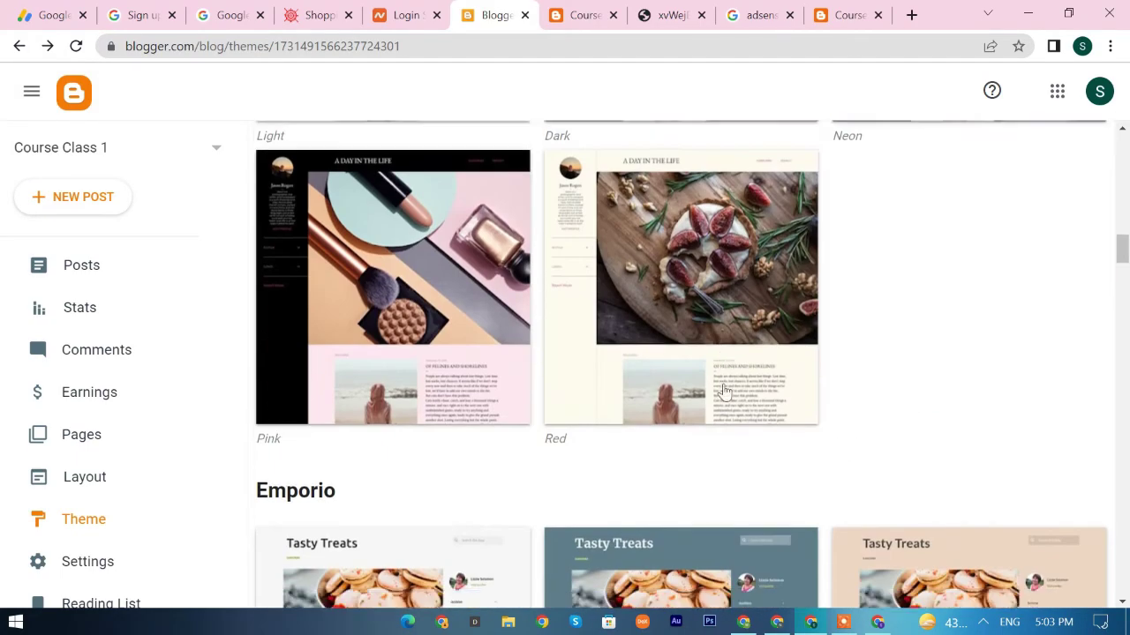
scroll(738, 461, "down", 4)
scroll(751, 504, "up", 1)
scroll(751, 503, "down", 3)
scroll(733, 453, "up", 5)
scroll(698, 435, "up", 2)
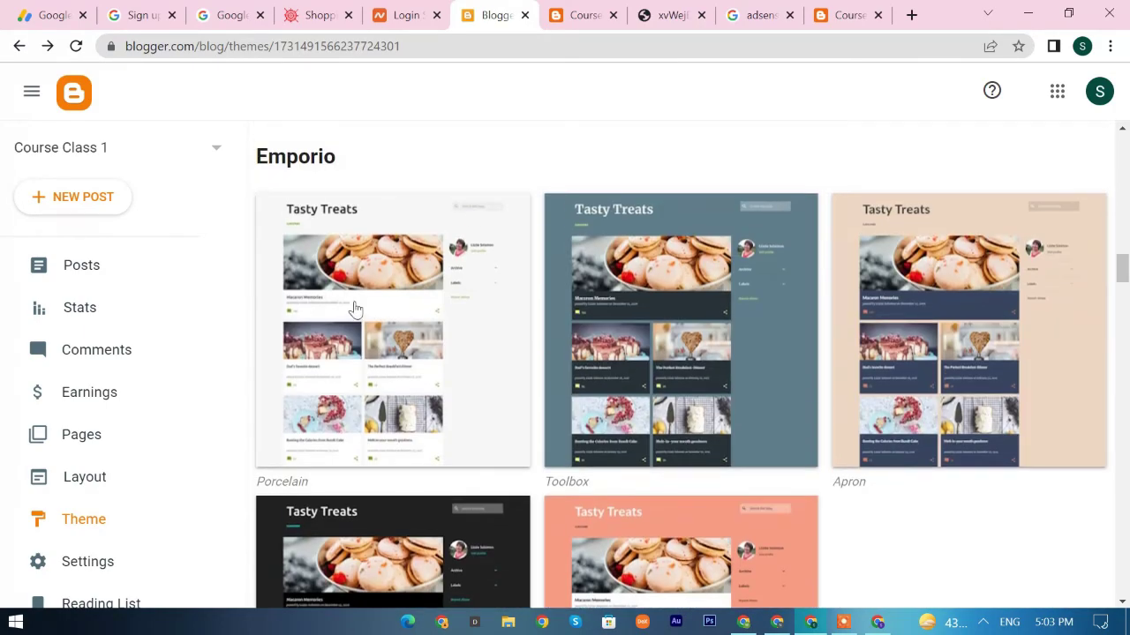
left_click(423, 402)
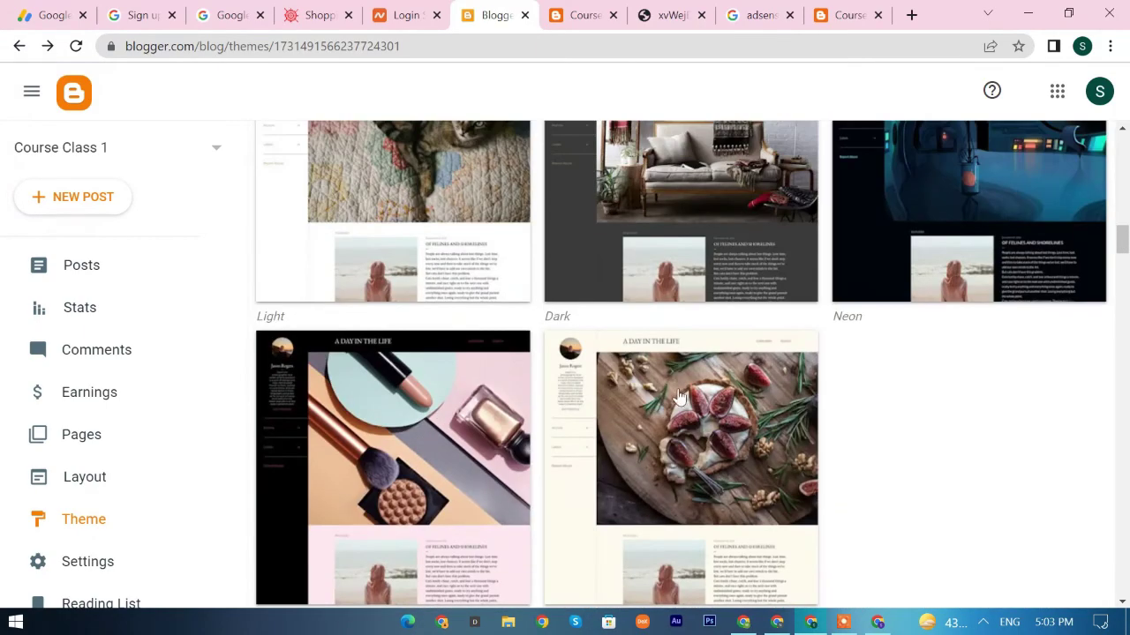
- Apply Emporio Porcelain as the Course Class 1 theme
scroll(887, 377, "up", 20)
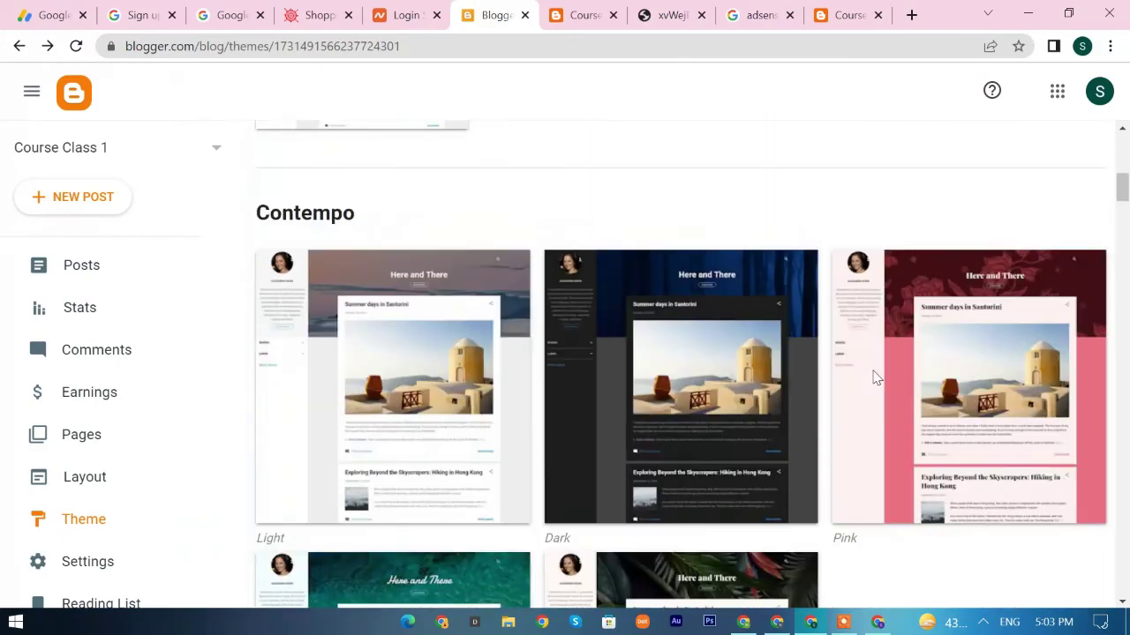
scroll(874, 378, "down", 15)
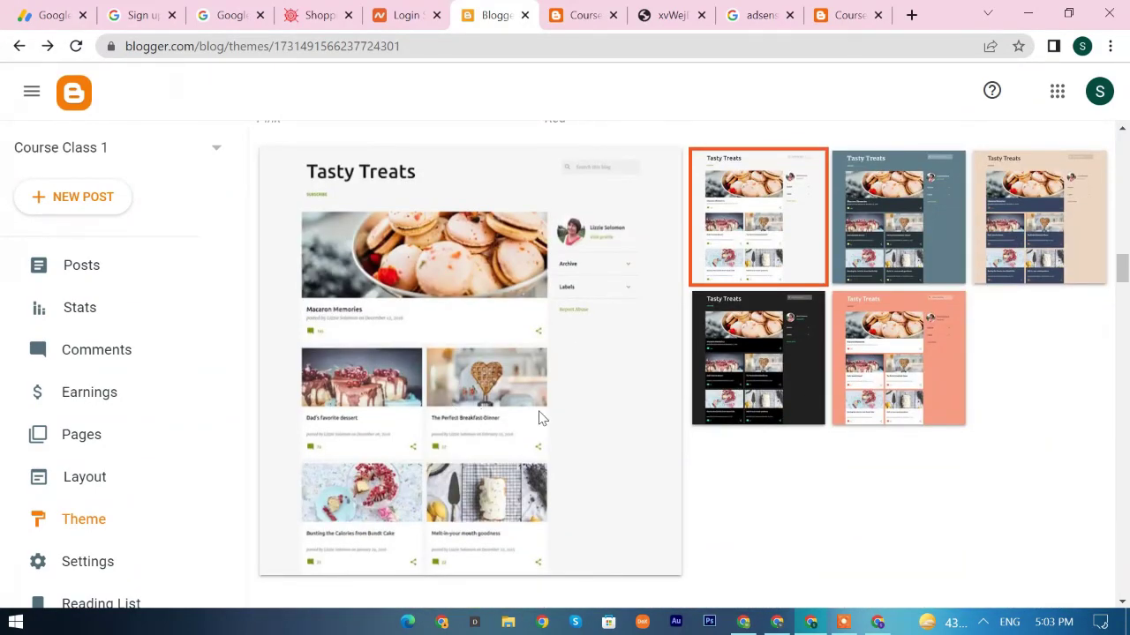
scroll(541, 418, "up", 2)
scroll(542, 414, "down", 4)
scroll(408, 415, "down", 1)
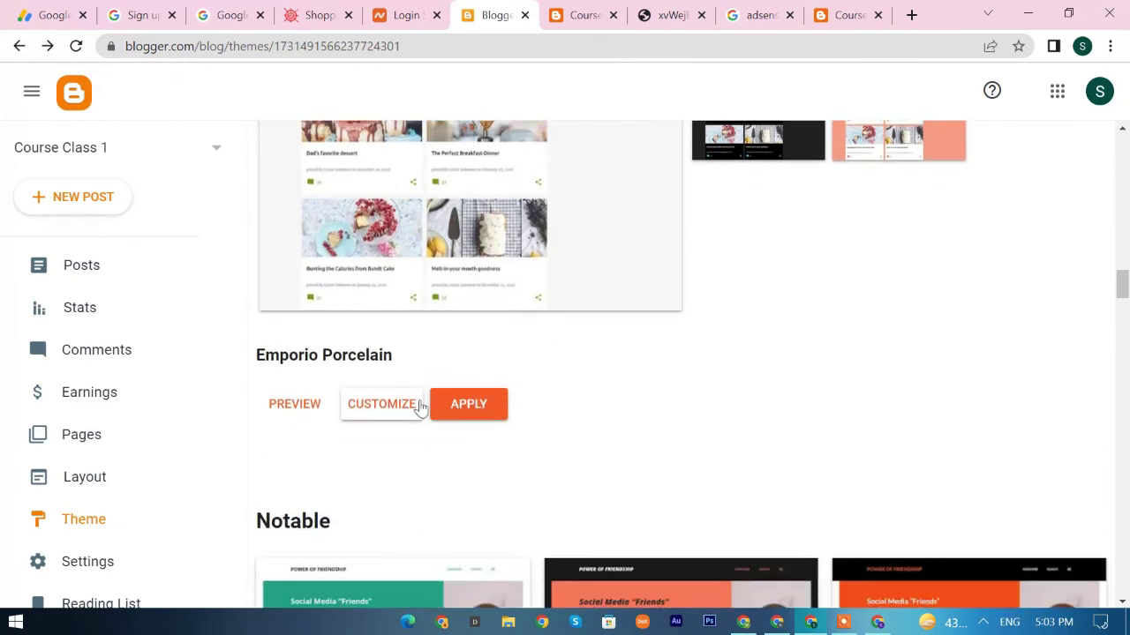
scroll(656, 331, "up", 2)
scroll(511, 502, "down", 1)
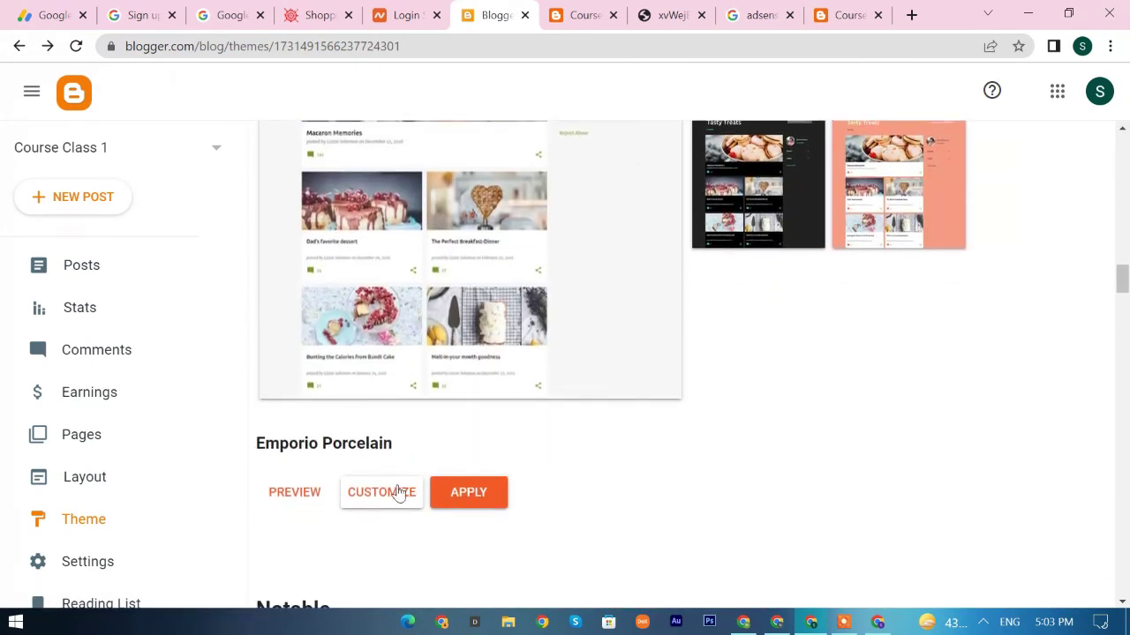
left_click(454, 496)
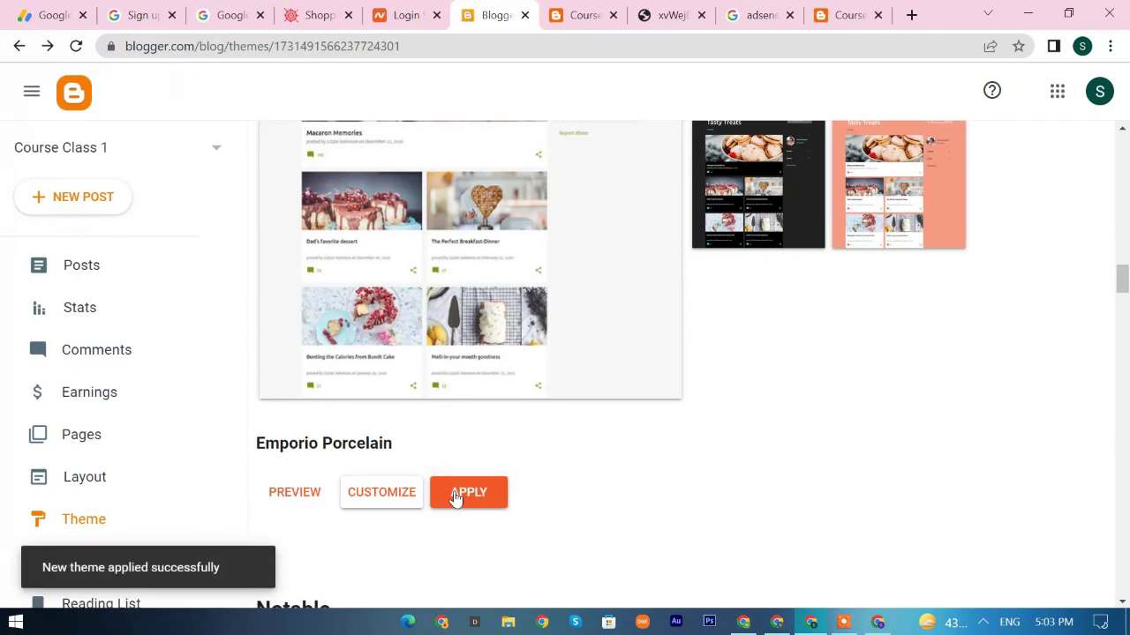
scroll(484, 353, "up", 3)
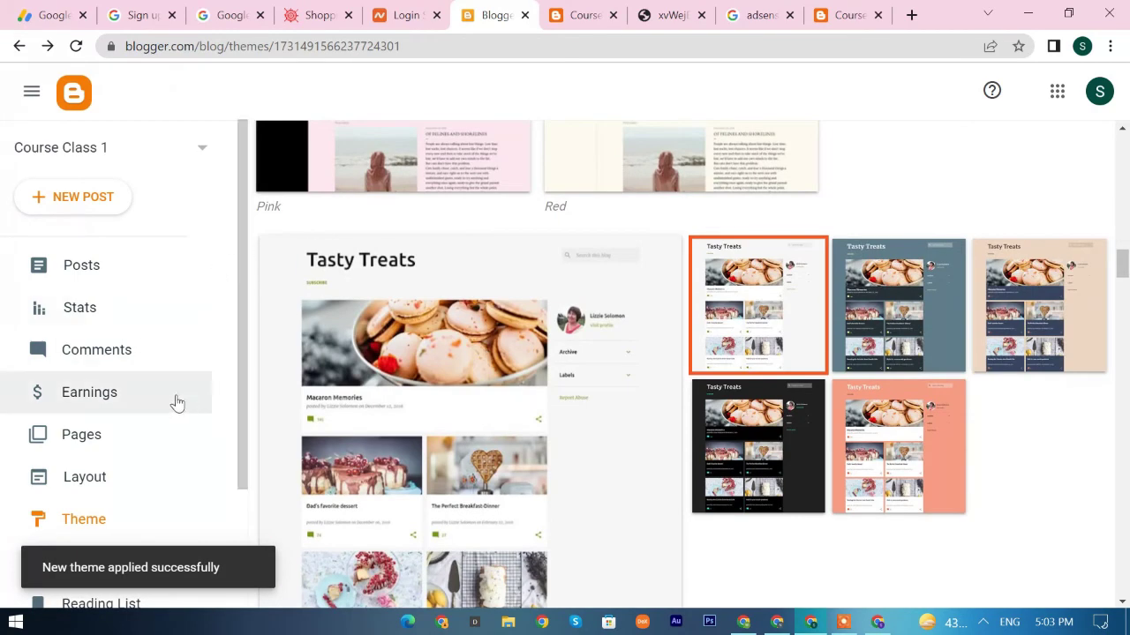
scroll(106, 353, "down", 3)
- Open the live Course Class 1 blog and check its Emporio Porcelain layout
left_click(101, 483)
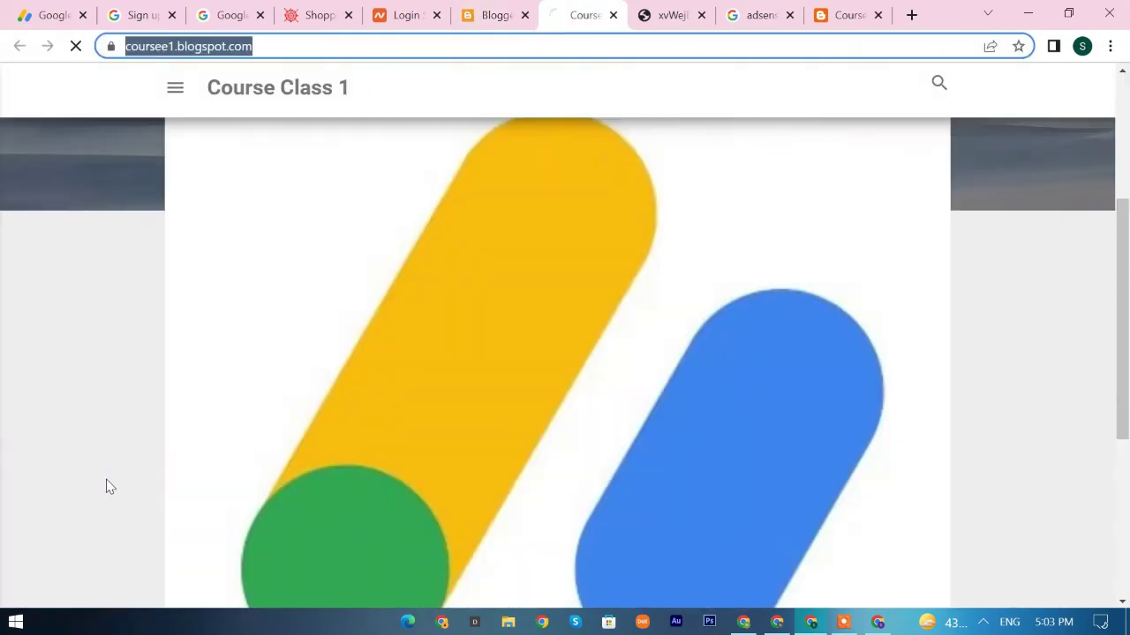
scroll(588, 267, "down", 1)
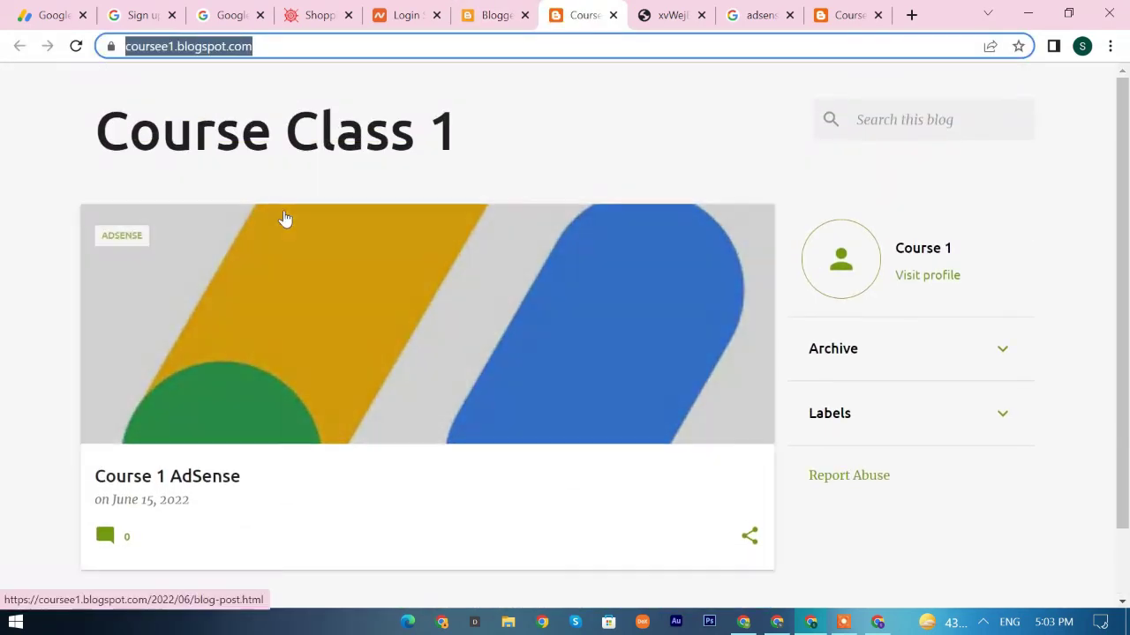
triple_click(447, 139)
scroll(613, 406, "down", 1)
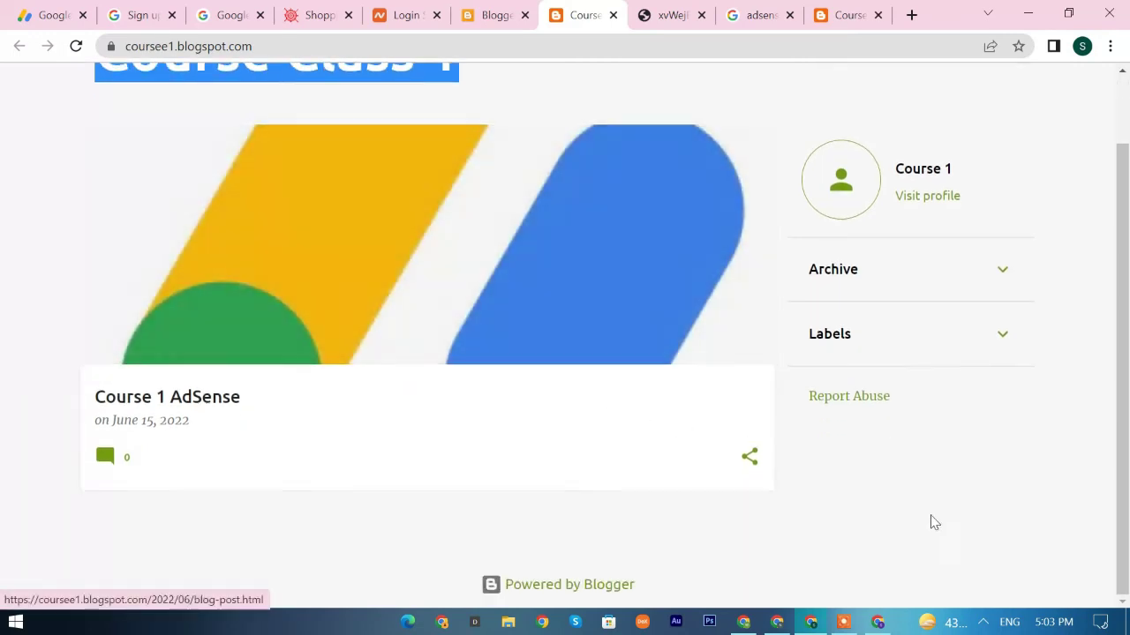
scroll(1103, 161, "up", 1)
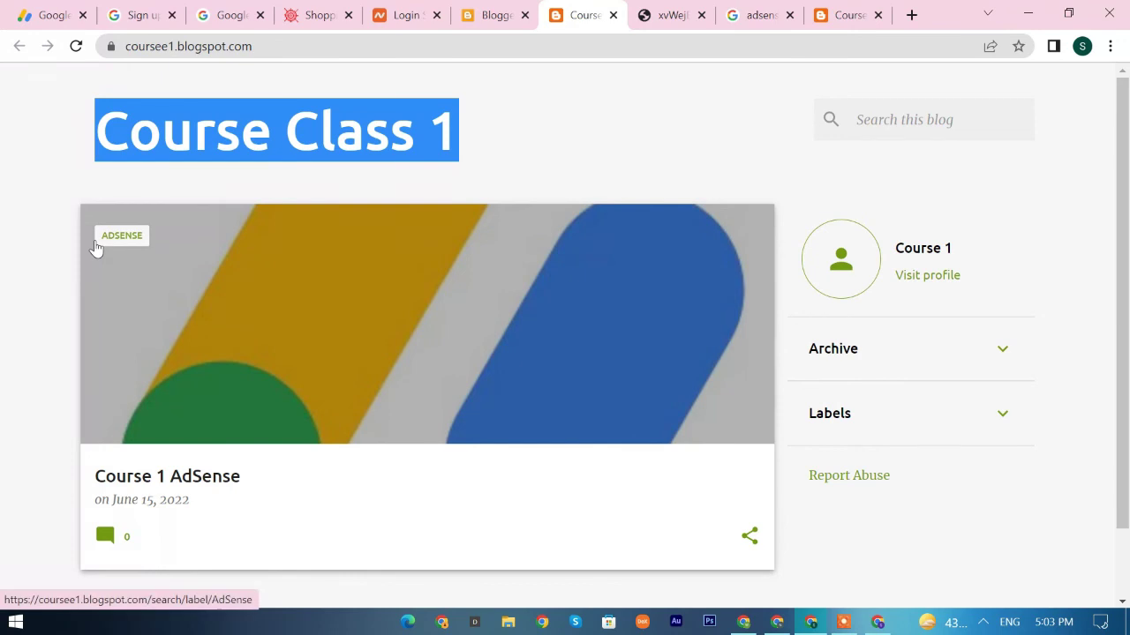
- Close the adsense image search, duplicate blog and downloaded image tabs
left_click(761, 18)
left_click(789, 26)
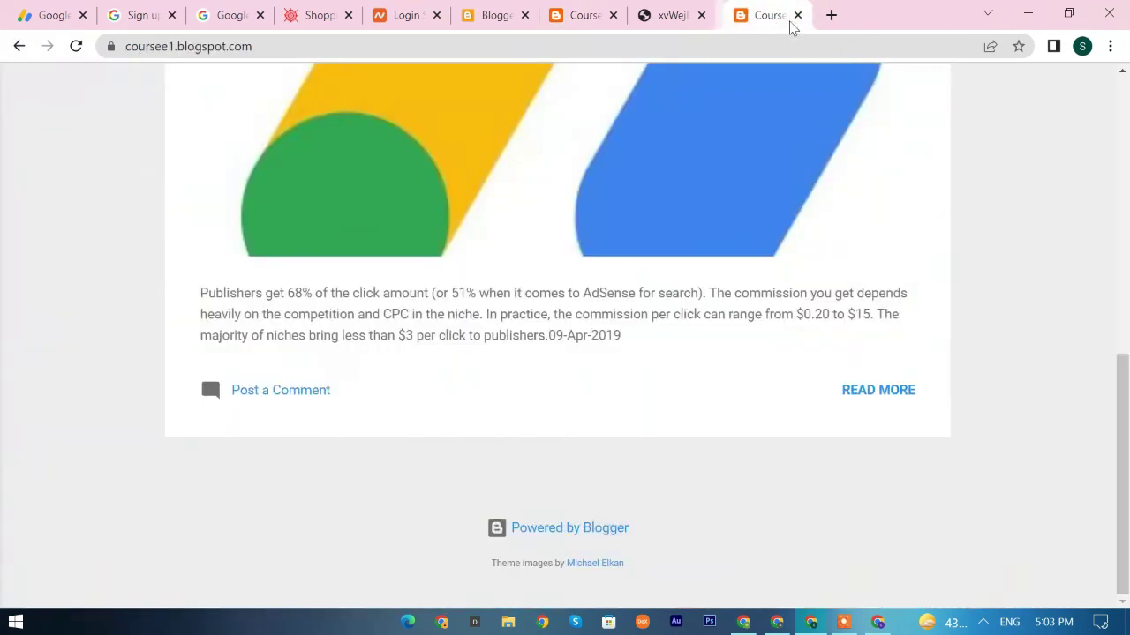
left_click(791, 28)
left_click(874, 15)
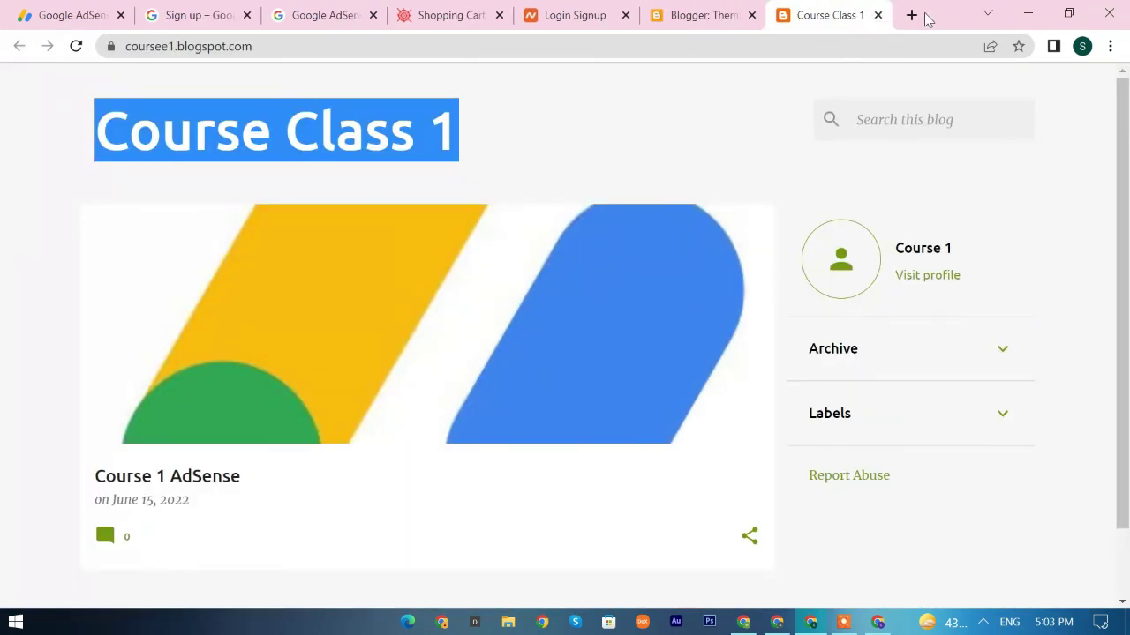
left_click(912, 15)
- Search Google for 'sora template' from the Chrome address bar
type("blogg")
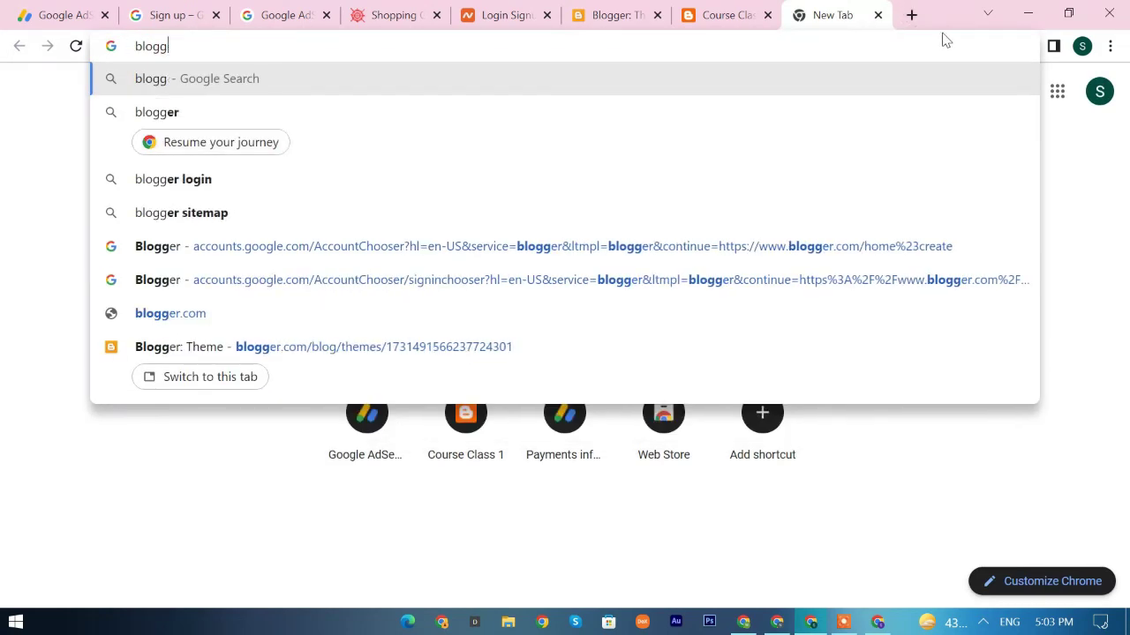
key("BackSpace")
key("BackSpace")
key("BackSpace")
key("BackSpace")
key("BackSpace")
type("so")
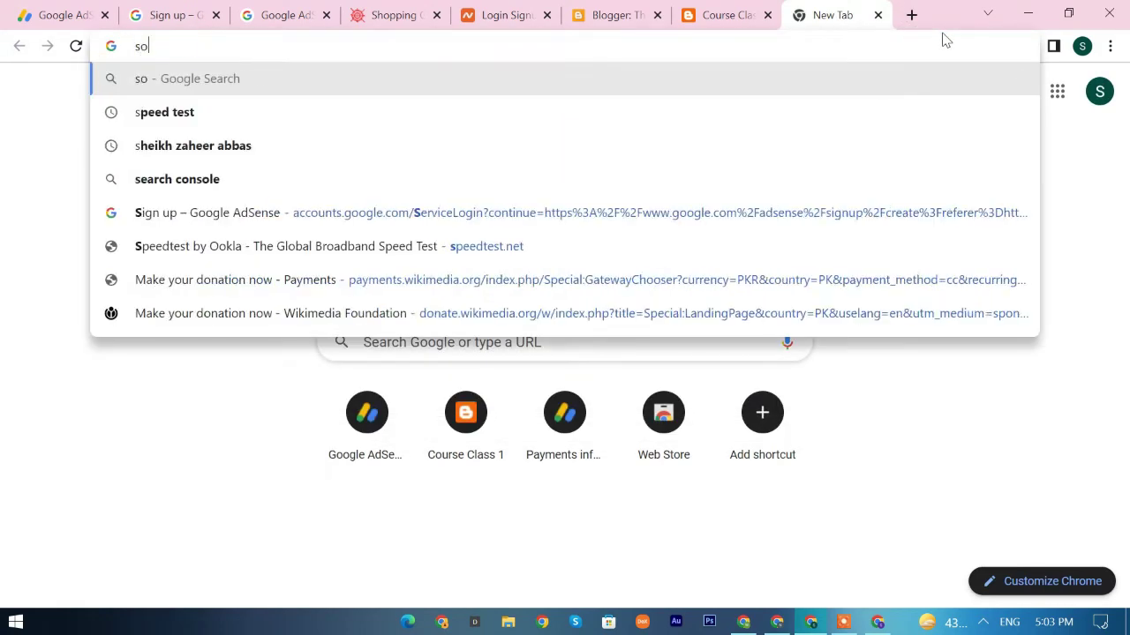
type("ra te")
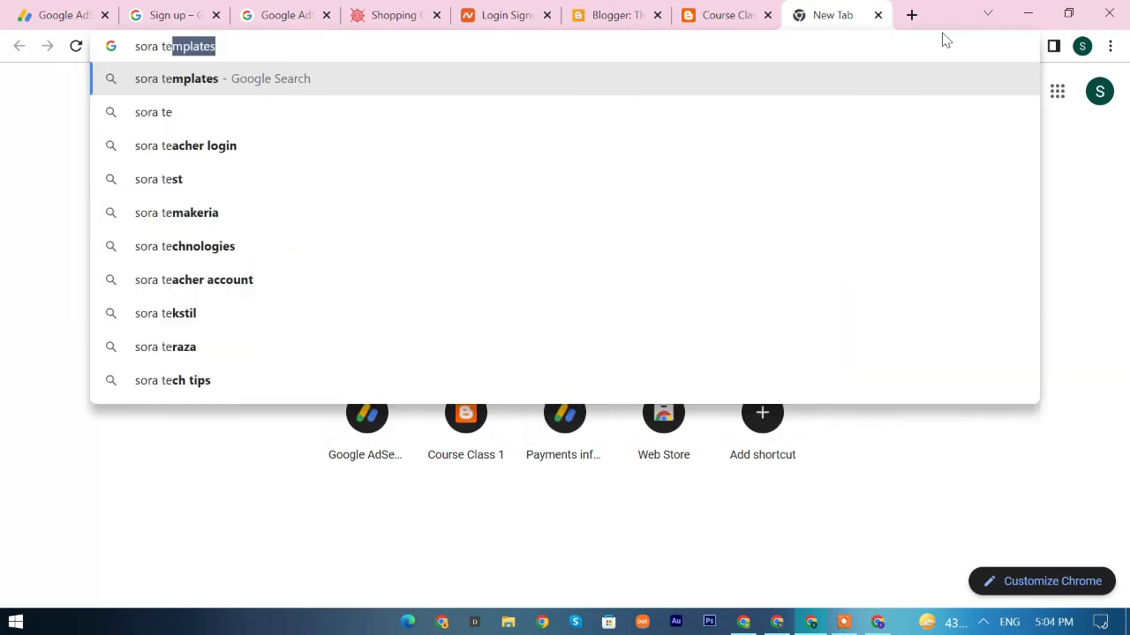
type("mplate")
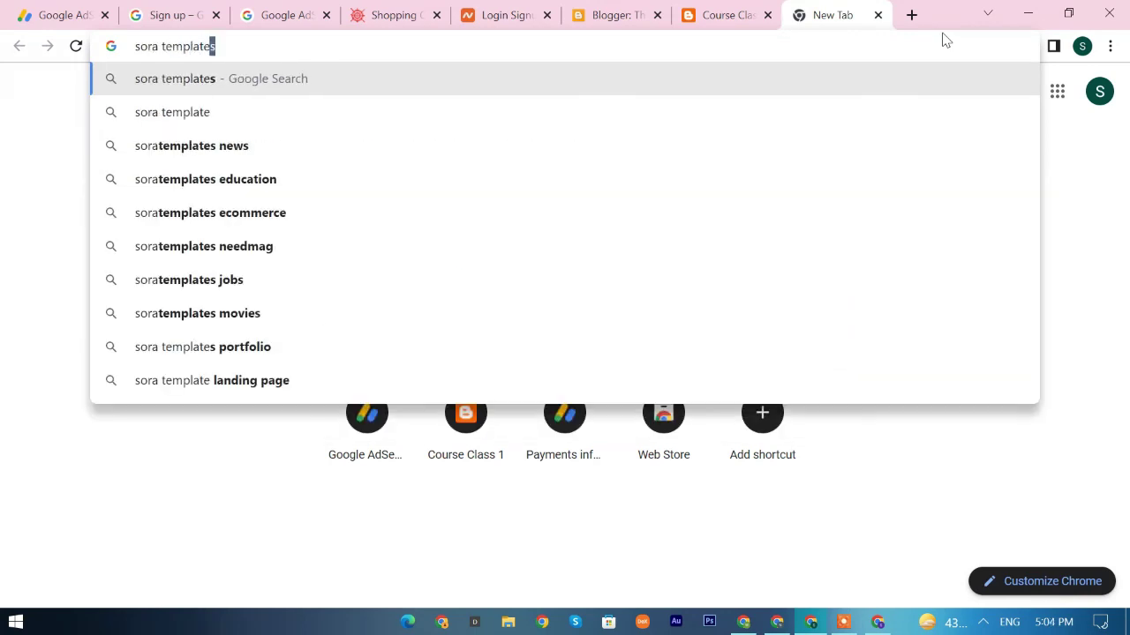
key("Return")
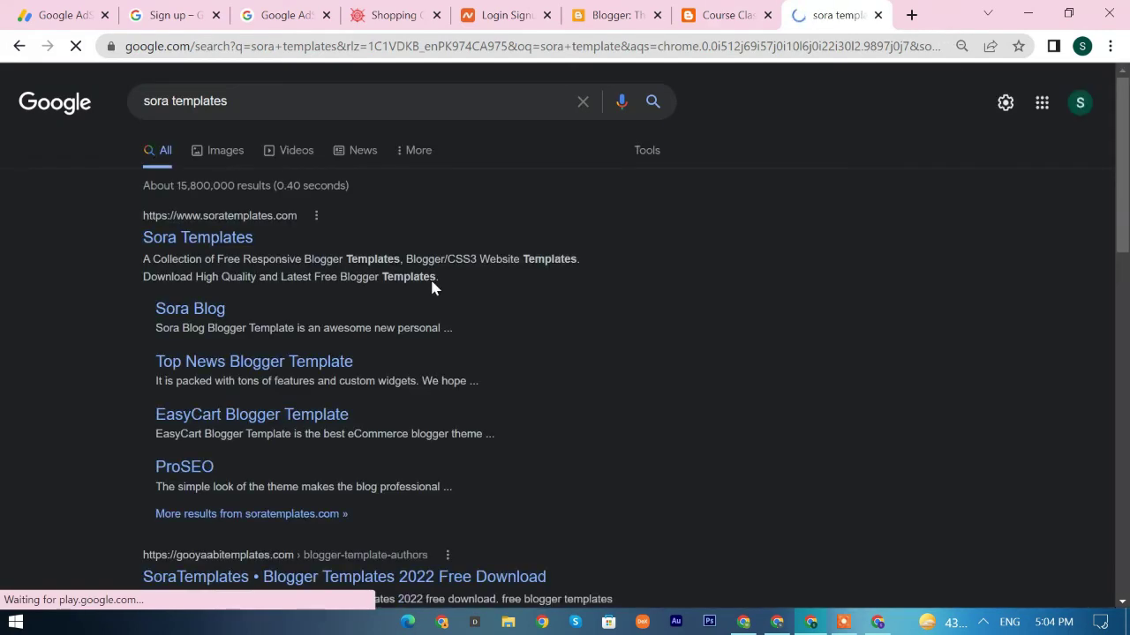
- Open the Sora Templates site and browse the Neon template's page before returning to the list
left_click(227, 236)
scroll(476, 335, "down", 2)
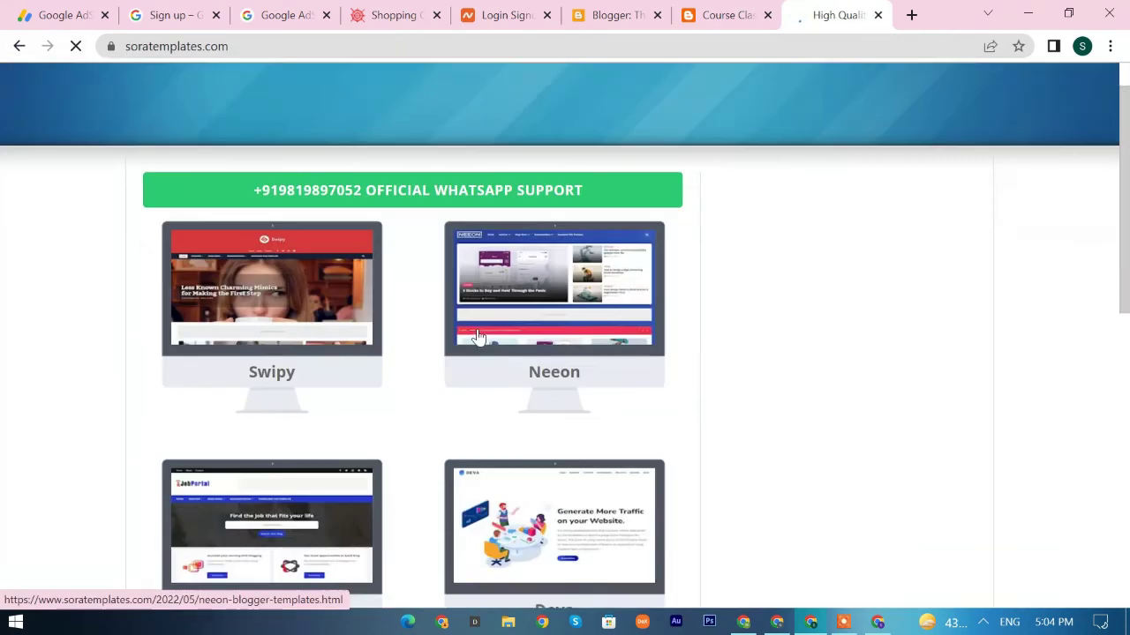
left_click(539, 235)
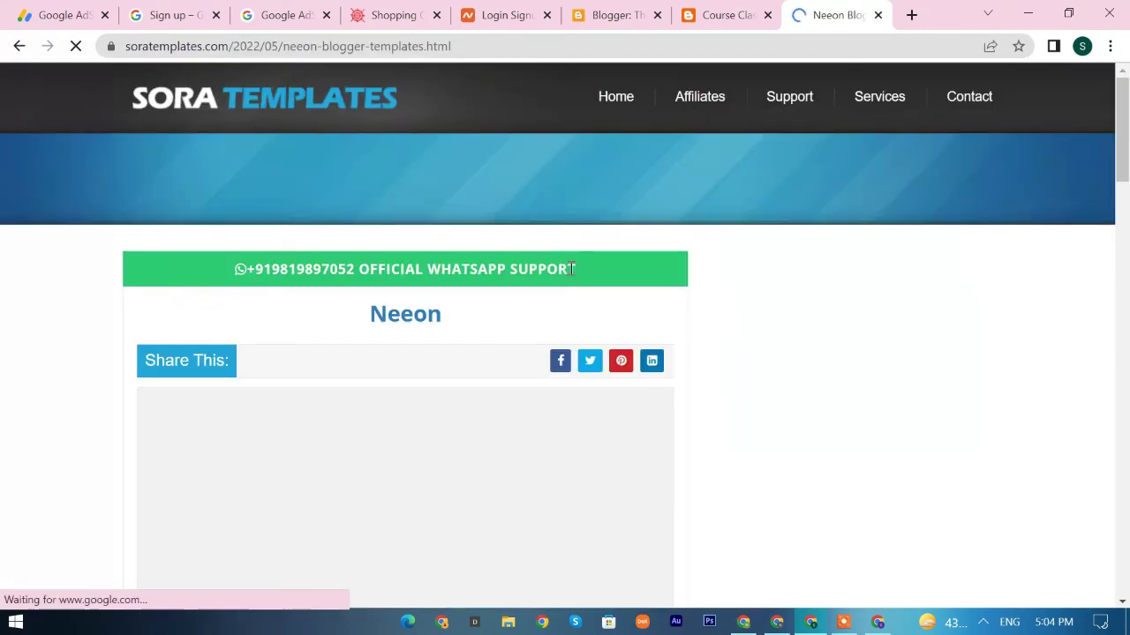
scroll(563, 304, "down", 4)
scroll(563, 304, "up", 3)
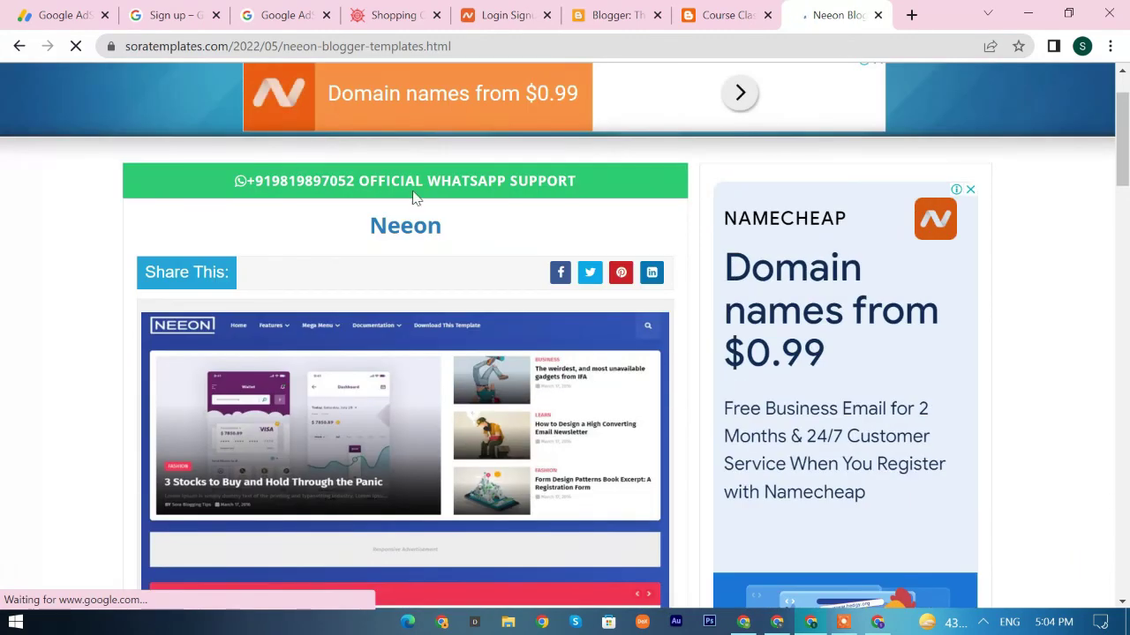
scroll(469, 202, "down", 4)
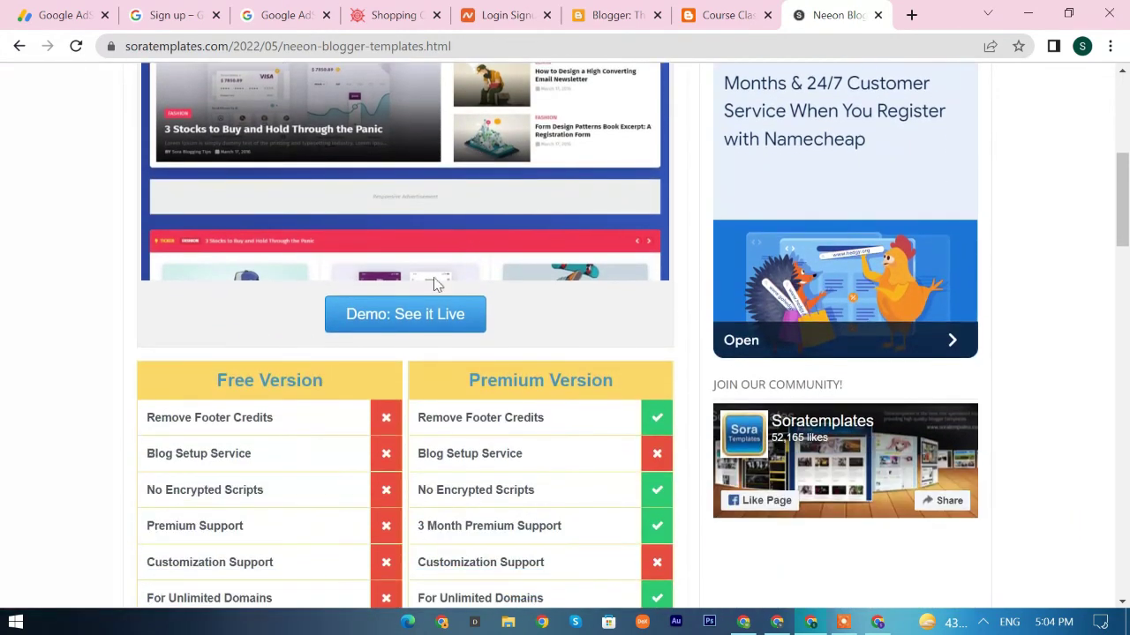
left_click(20, 46)
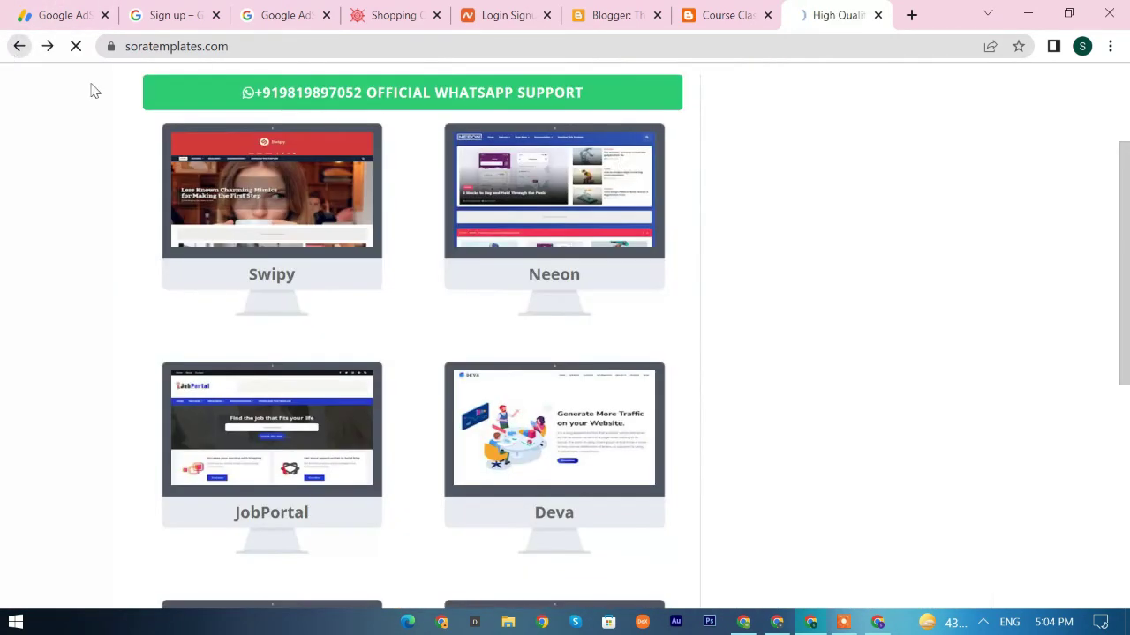
- Open the ProSEO template's page and dismiss the full-page and sidebar advertisements
scroll(423, 234, "down", 4)
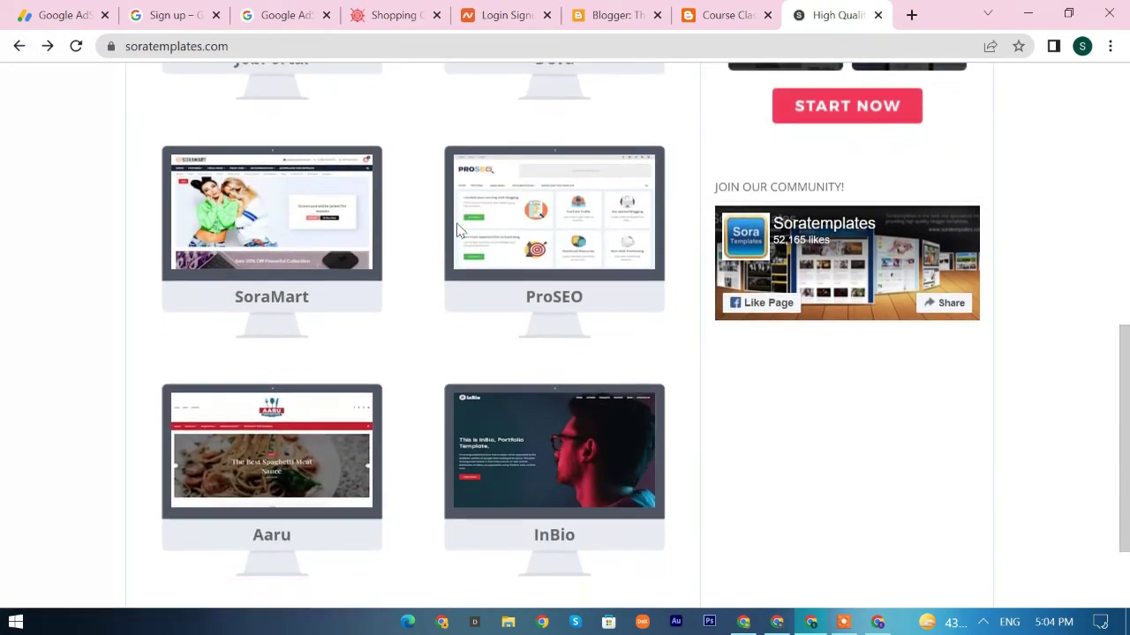
scroll(663, 321, "up", 7)
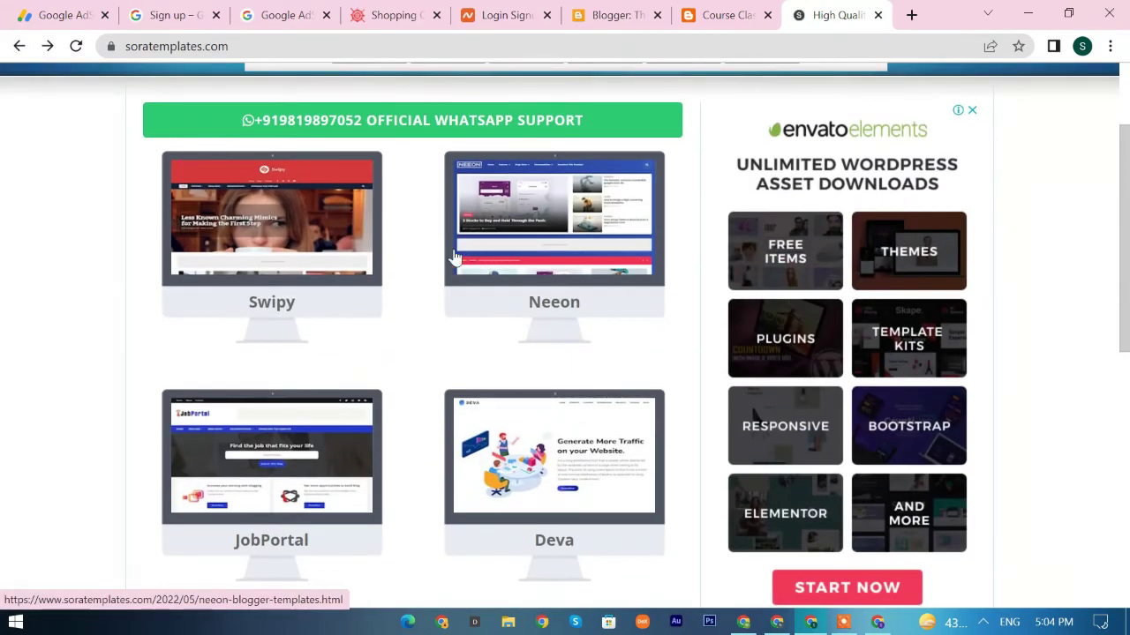
scroll(519, 255, "down", 4)
scroll(502, 383, "down", 3)
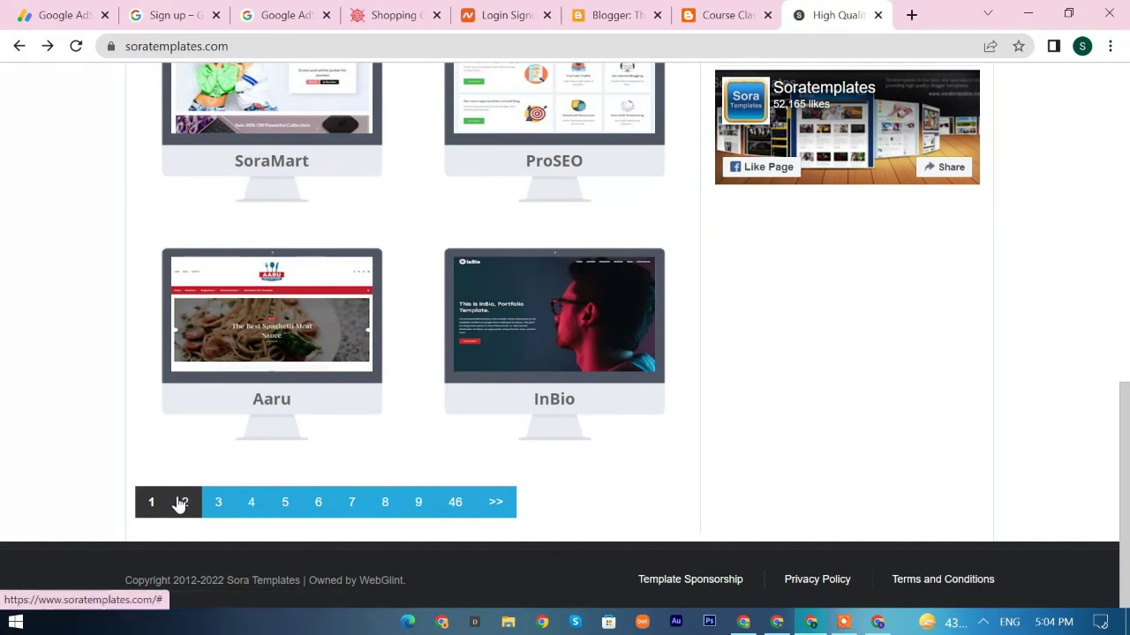
scroll(372, 425, "up", 3)
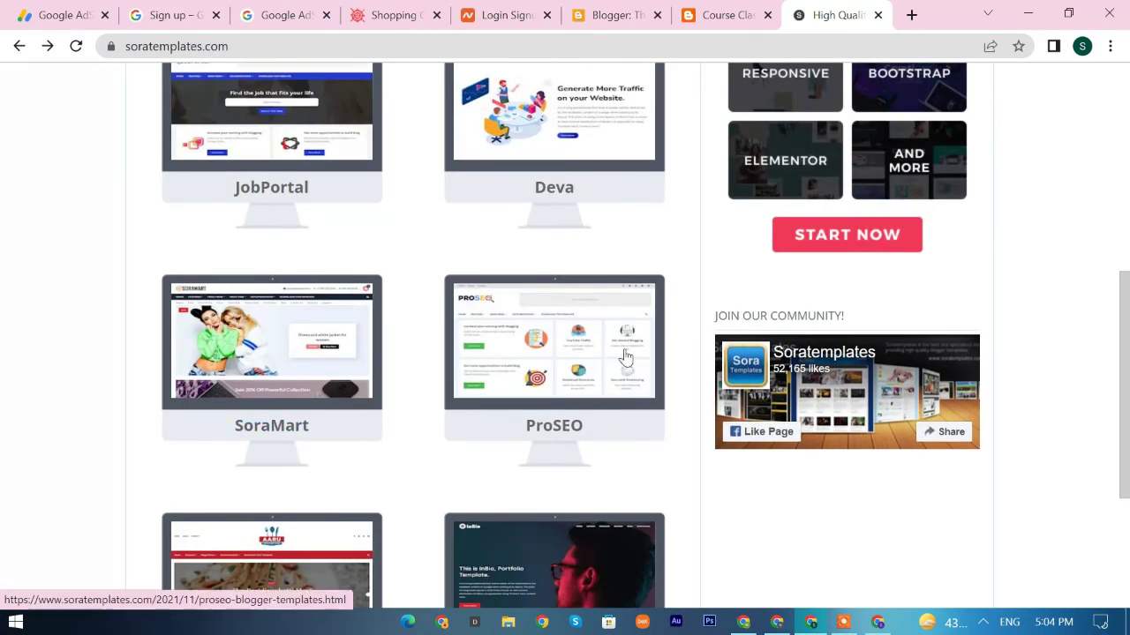
left_click(624, 355)
left_click(643, 411)
scroll(861, 272, "down", 3)
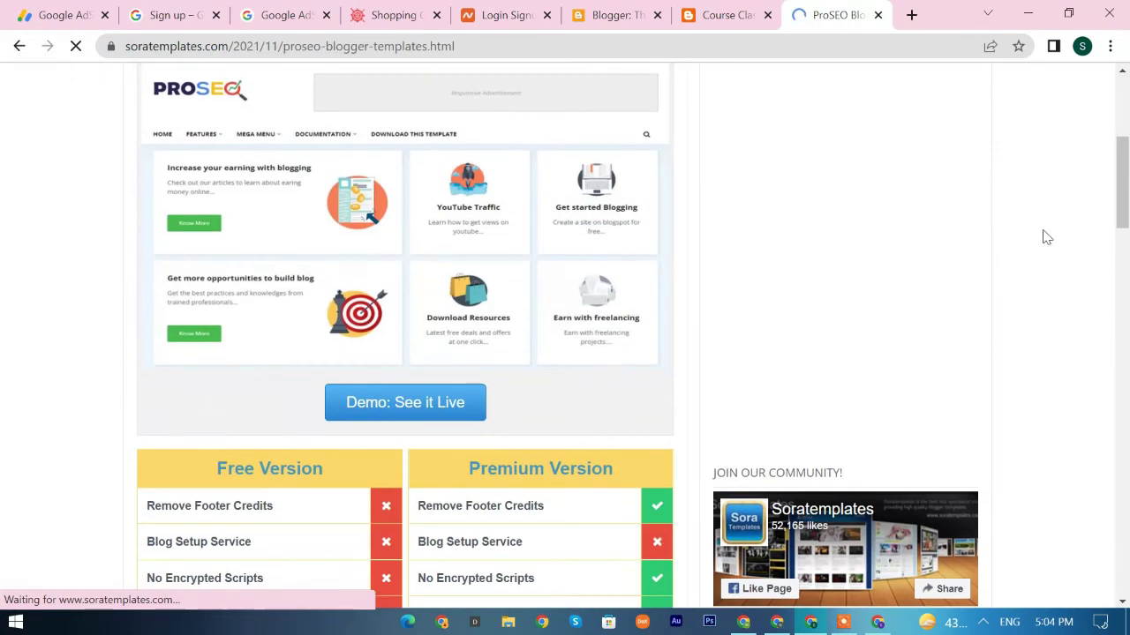
scroll(970, 265, "up", 2)
scroll(1051, 245, "up", 2)
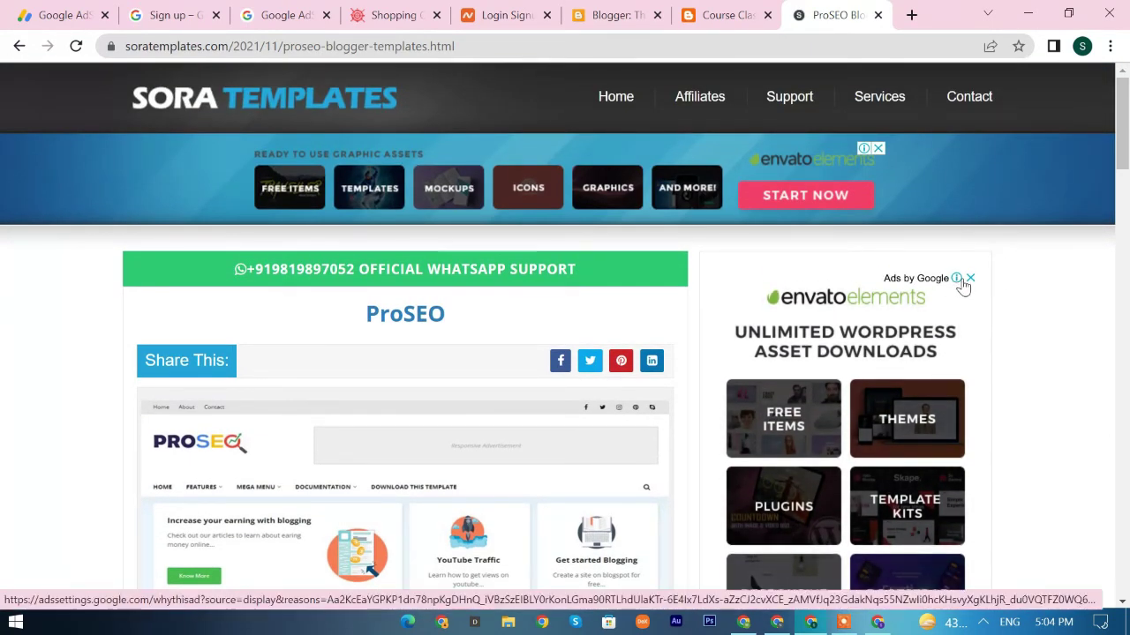
left_click(970, 279)
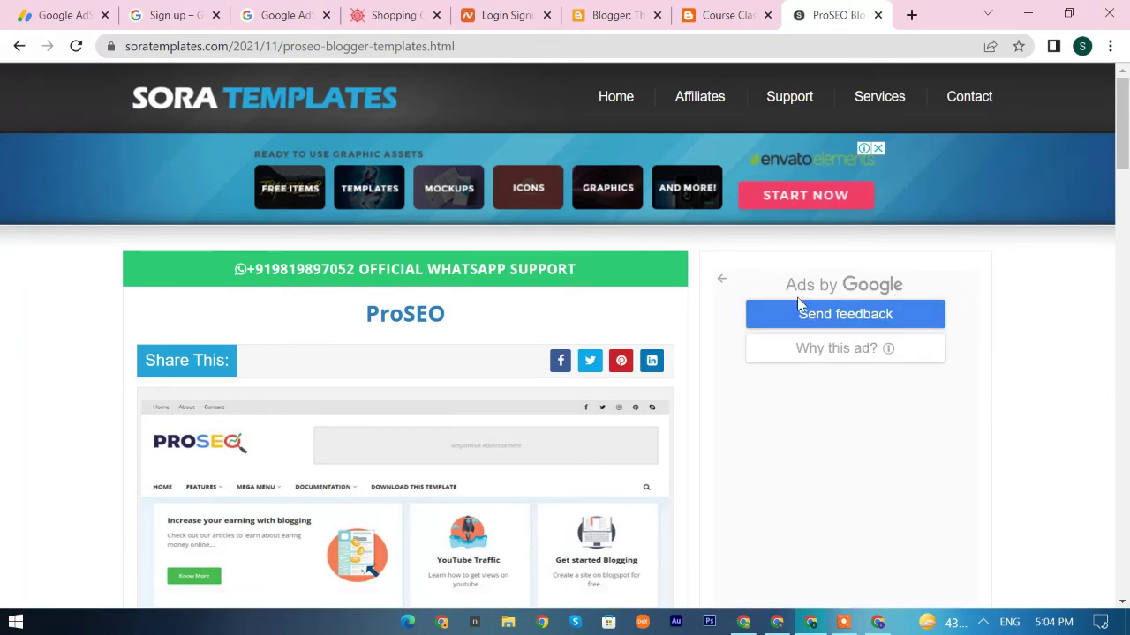
left_click(719, 280)
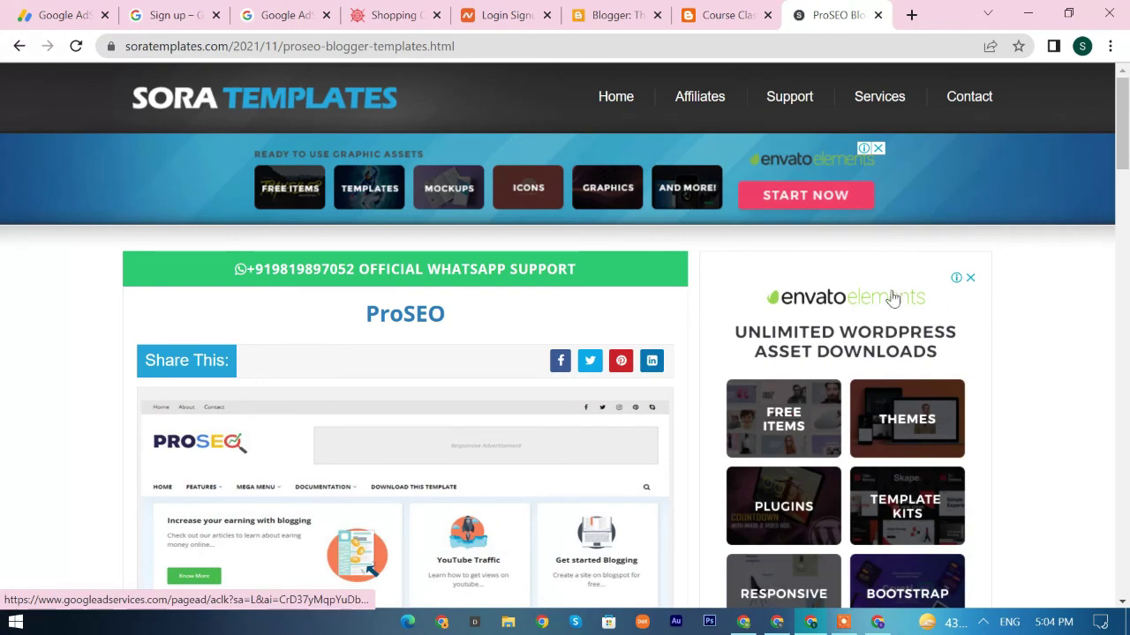
- Download ProSEO's free version and show ProSEO-Free-Version-1.0.zip in the Downloads folder
scroll(931, 305, "down", 5)
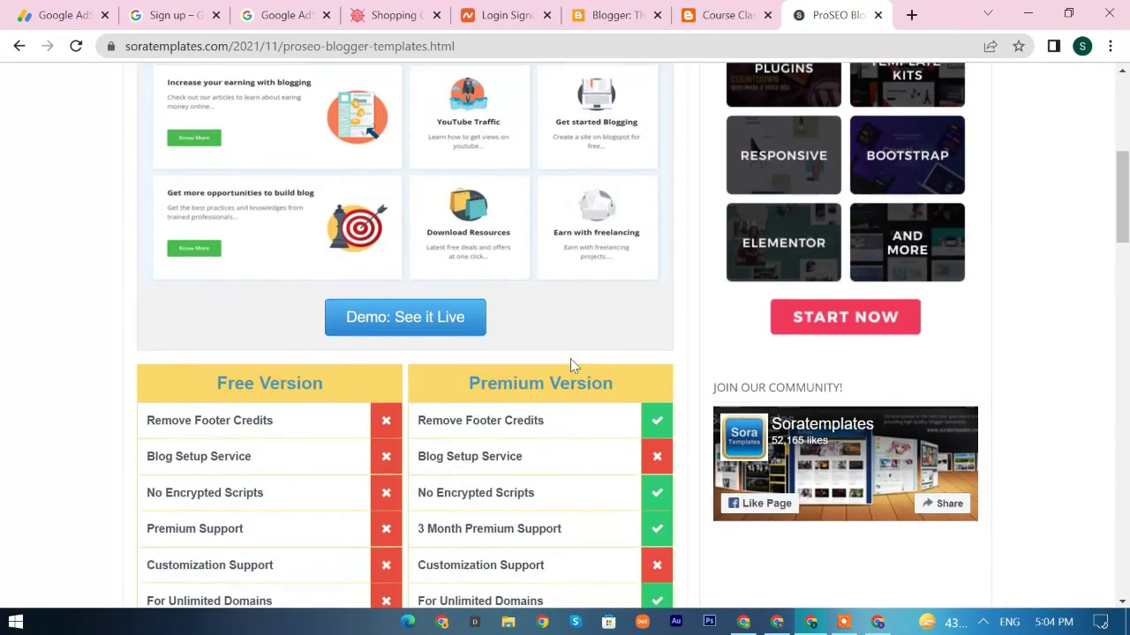
scroll(570, 359, "up", 4)
scroll(415, 190, "down", 10)
left_click(245, 260)
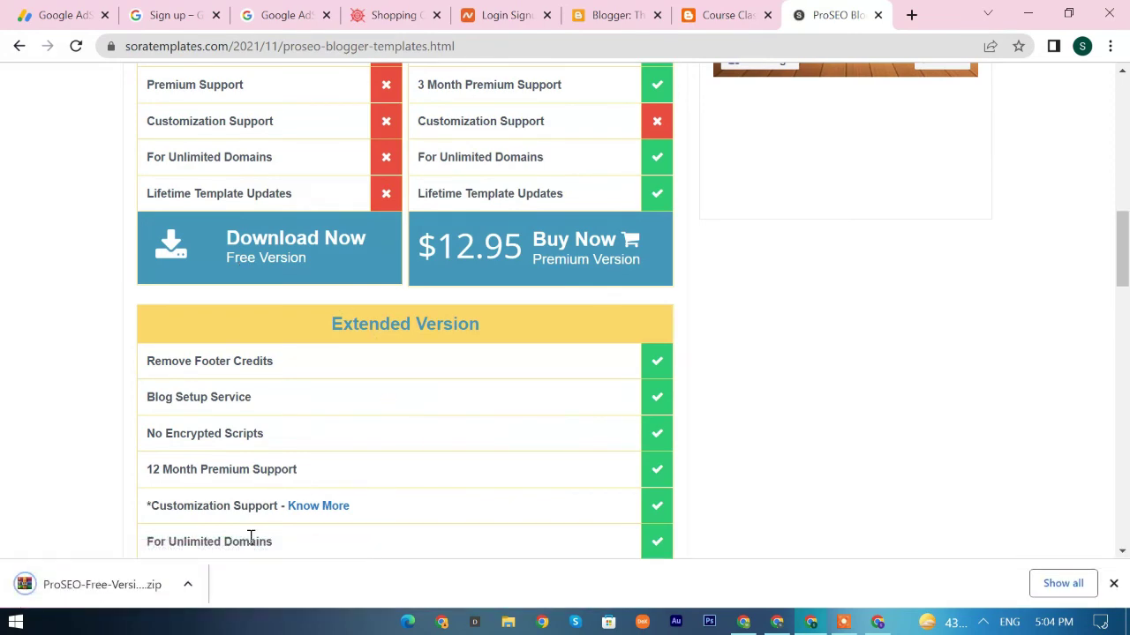
left_click(195, 575)
left_click(232, 527)
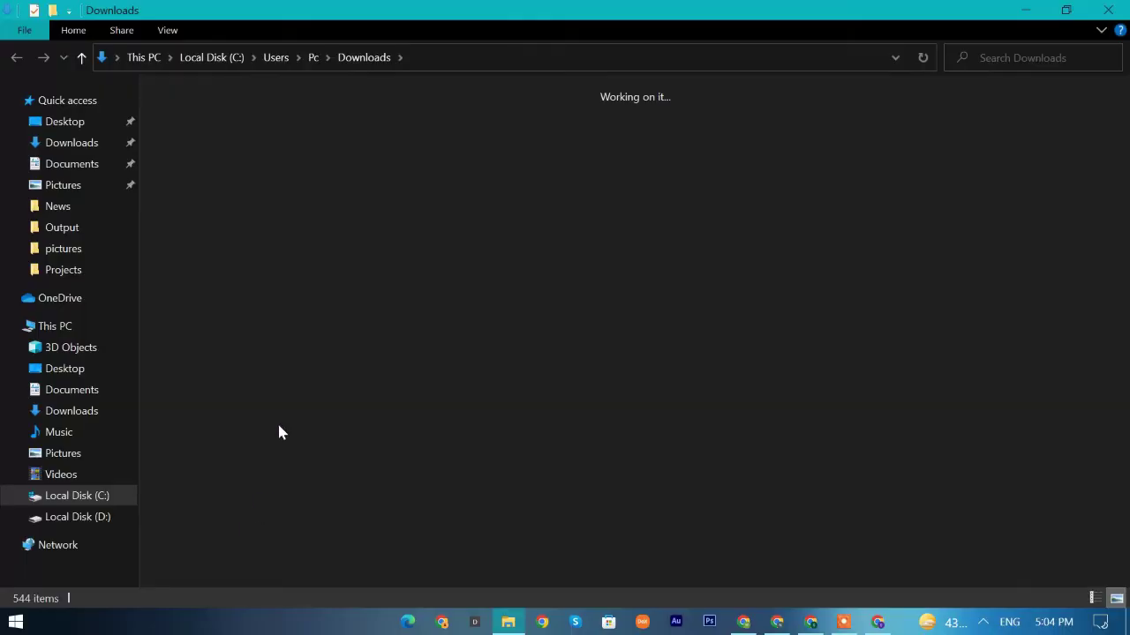
right_click(229, 180)
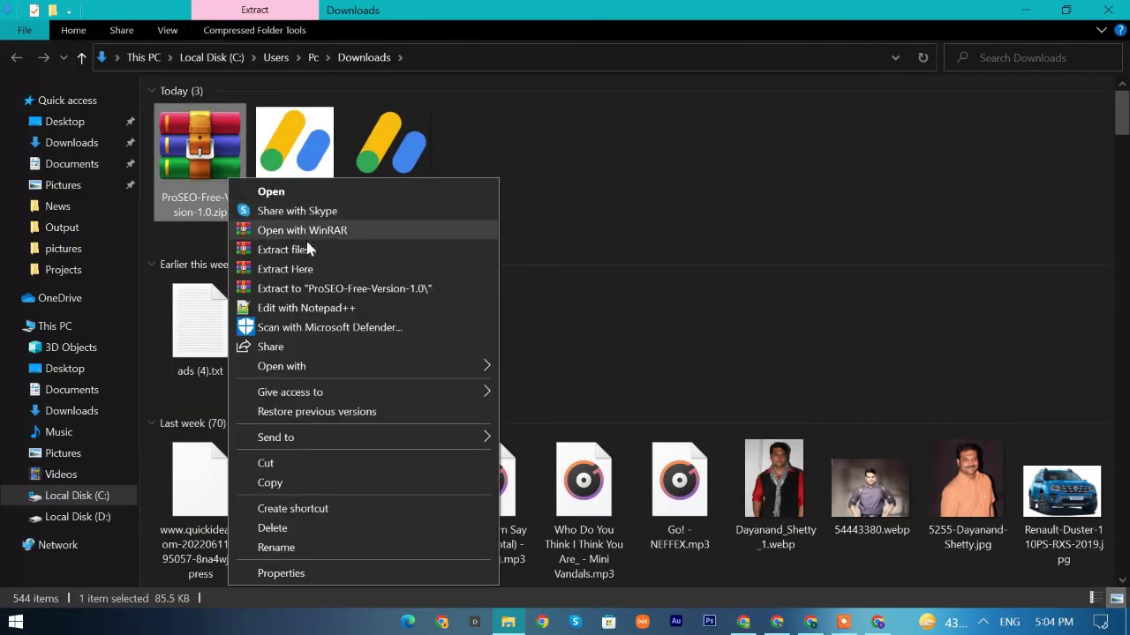
- Open ProSEO-Free-Version-1.0.zip in WinRAR, dismiss the licence reminder, and copy the ProSEO XML file to the clipboard
left_click(316, 231)
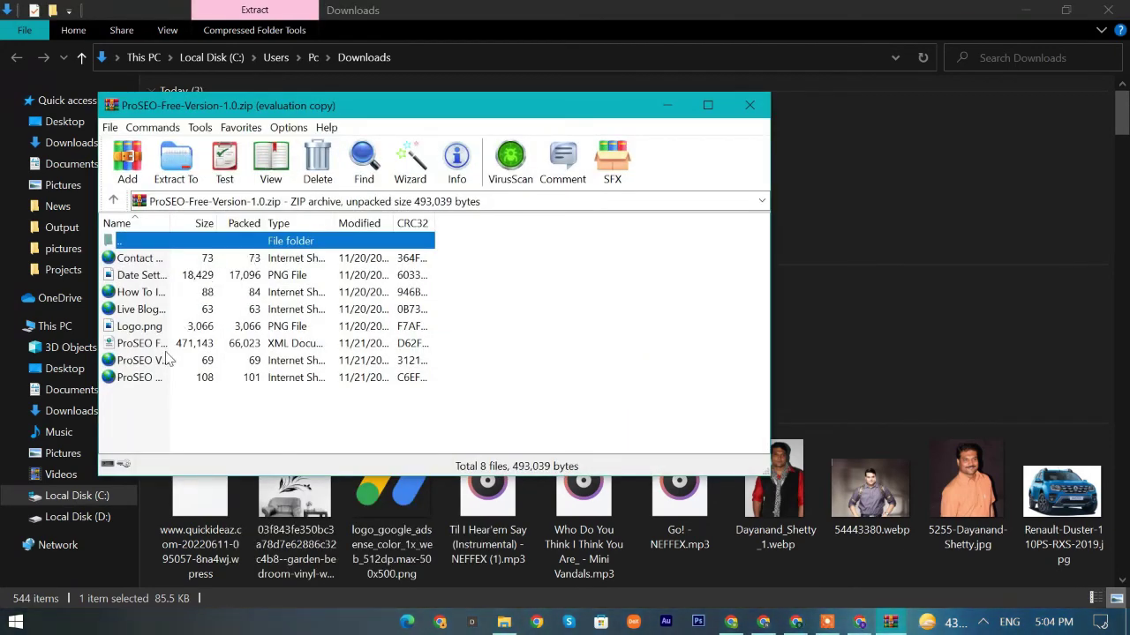
left_click(544, 302)
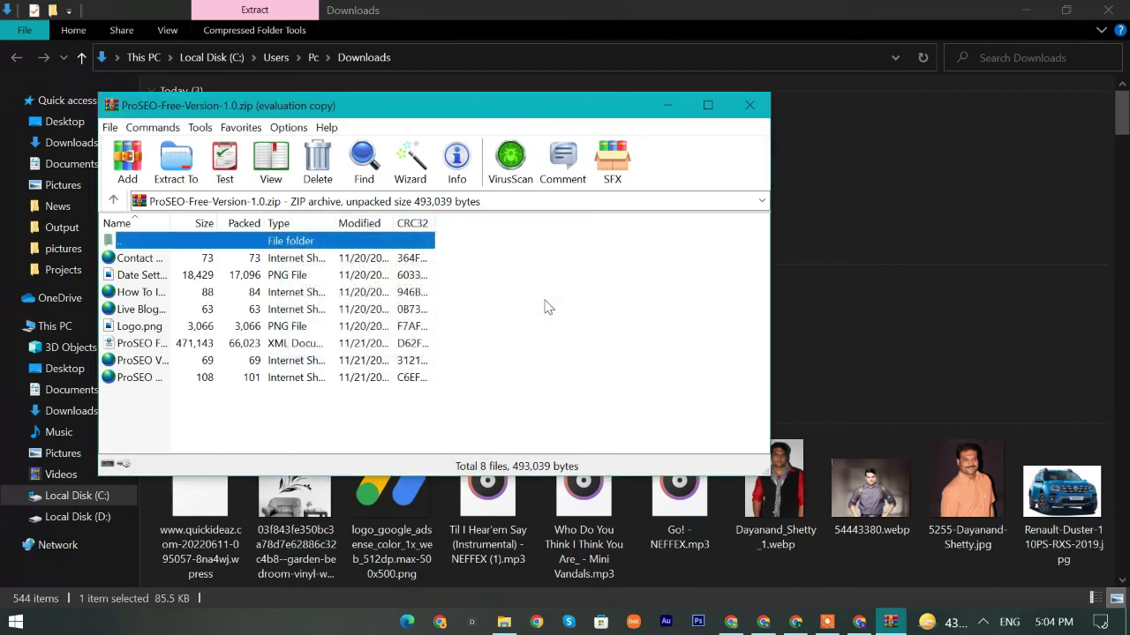
left_click(253, 310)
left_click(237, 346)
right_click(237, 349)
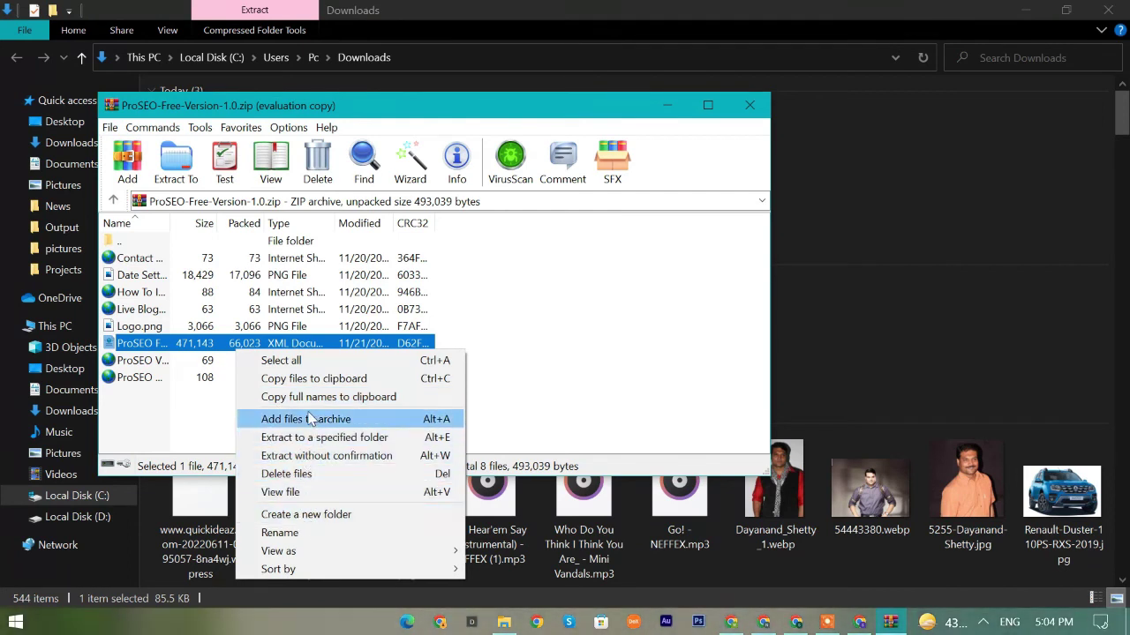
left_click(188, 351)
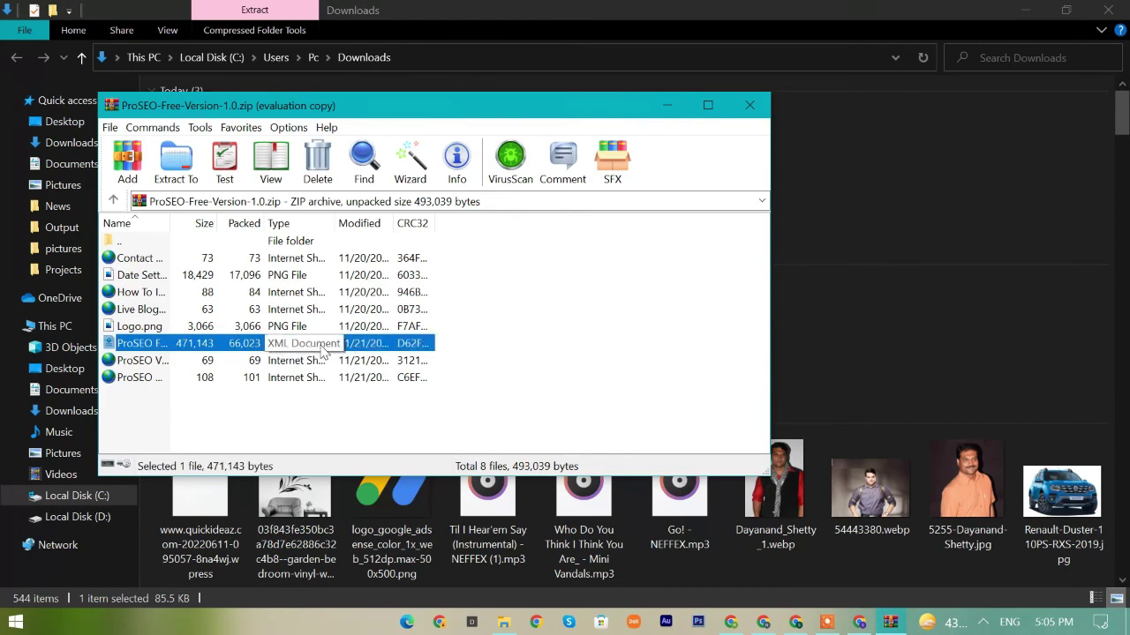
right_click(398, 340)
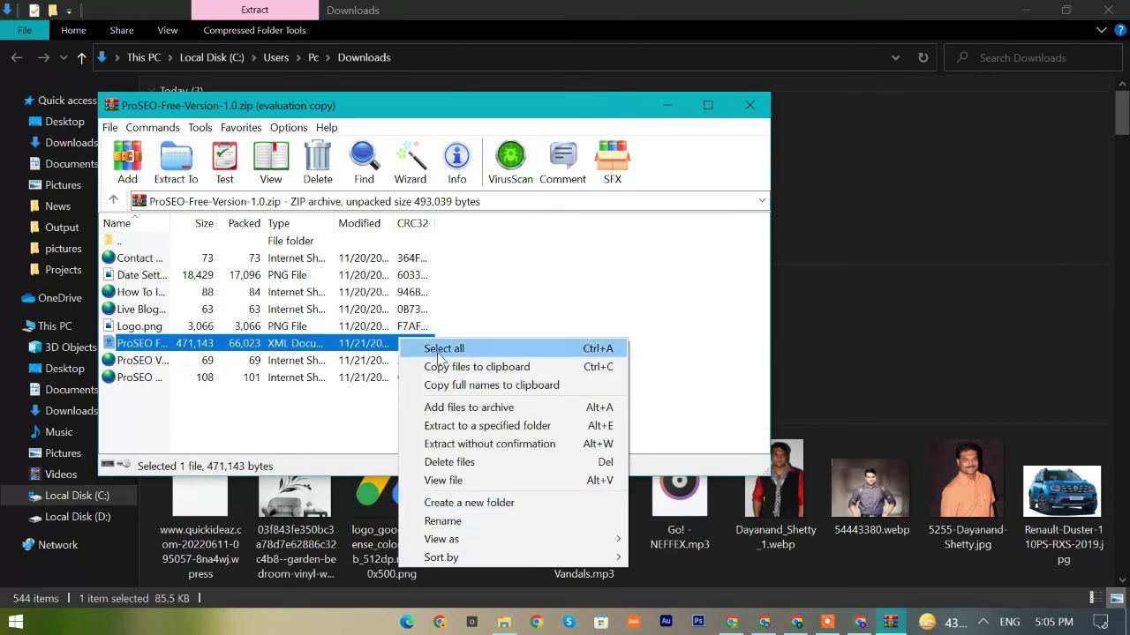
left_click(467, 366)
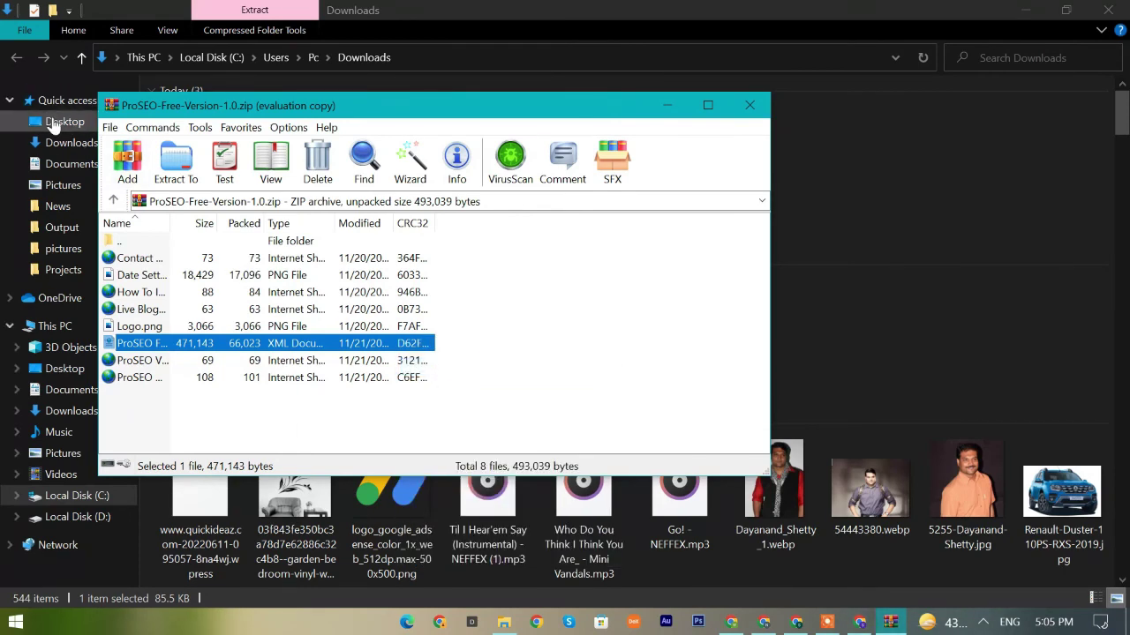
- Paste the ProSEO Free Version 1.0.xml file into the Downloads folder
left_click(837, 151)
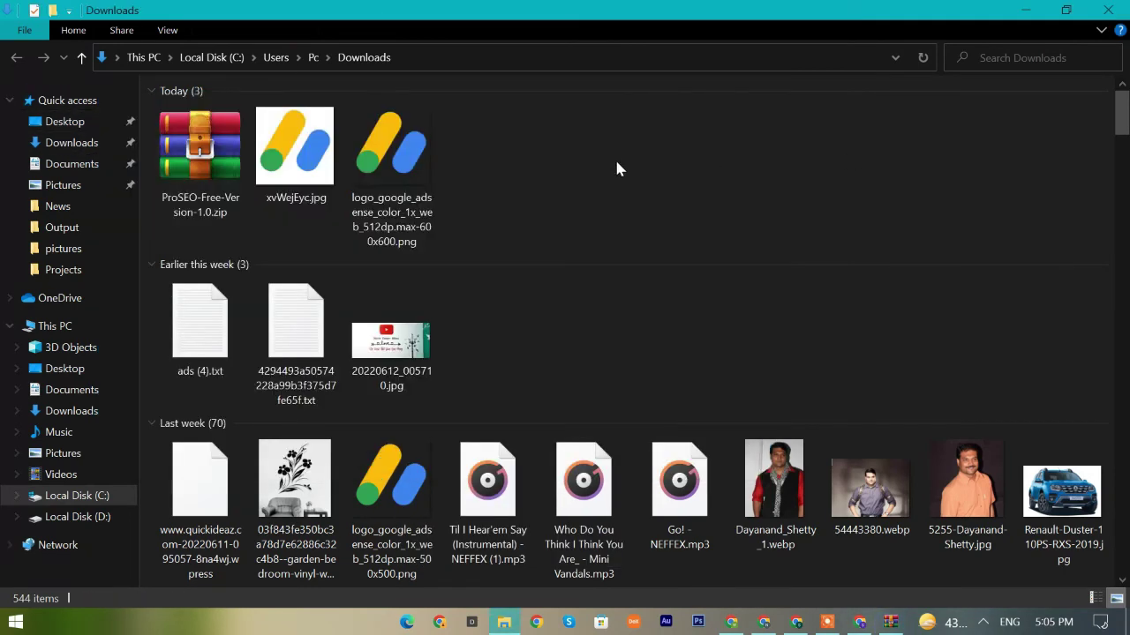
right_click(616, 162)
left_click(680, 280)
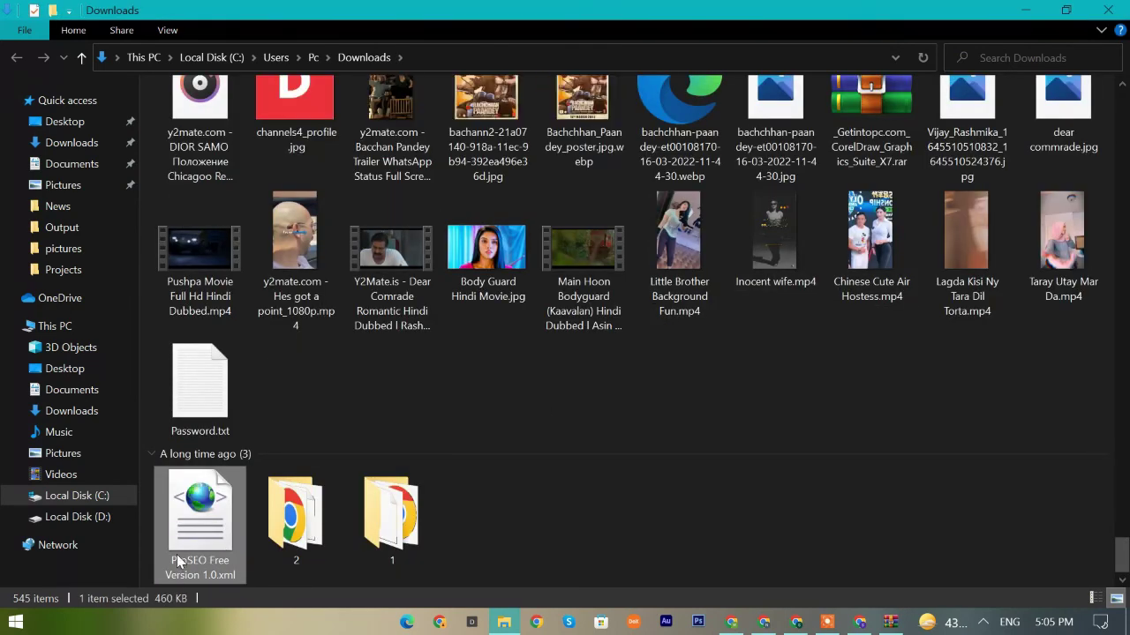
- Open the ProSEO XML in Notepad and select all of its template code
right_click(219, 531)
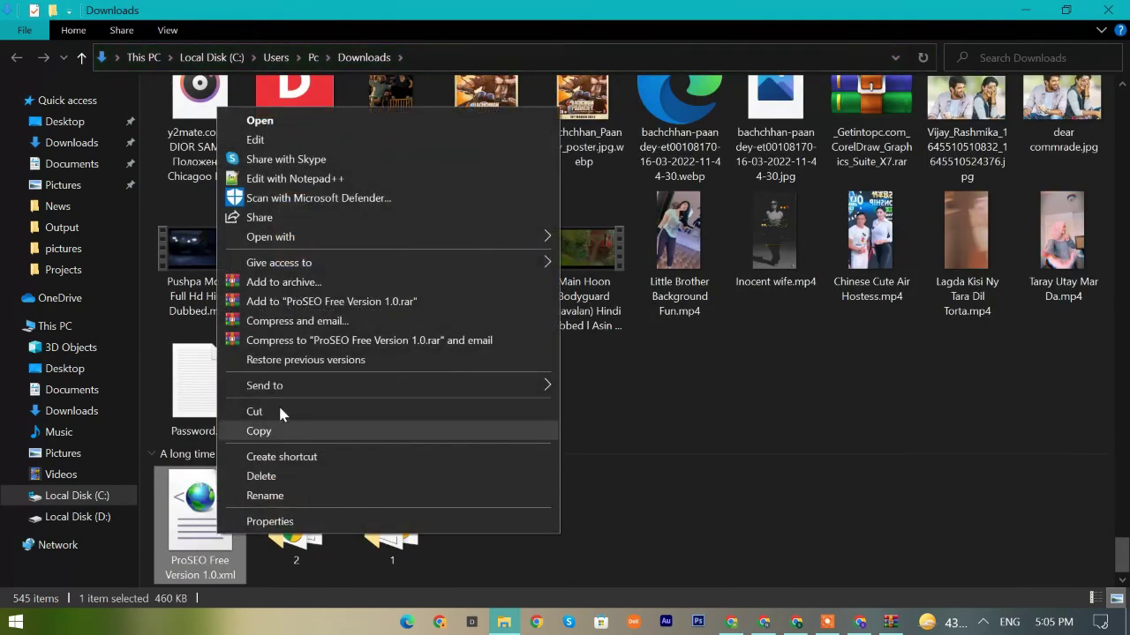
left_click(265, 142)
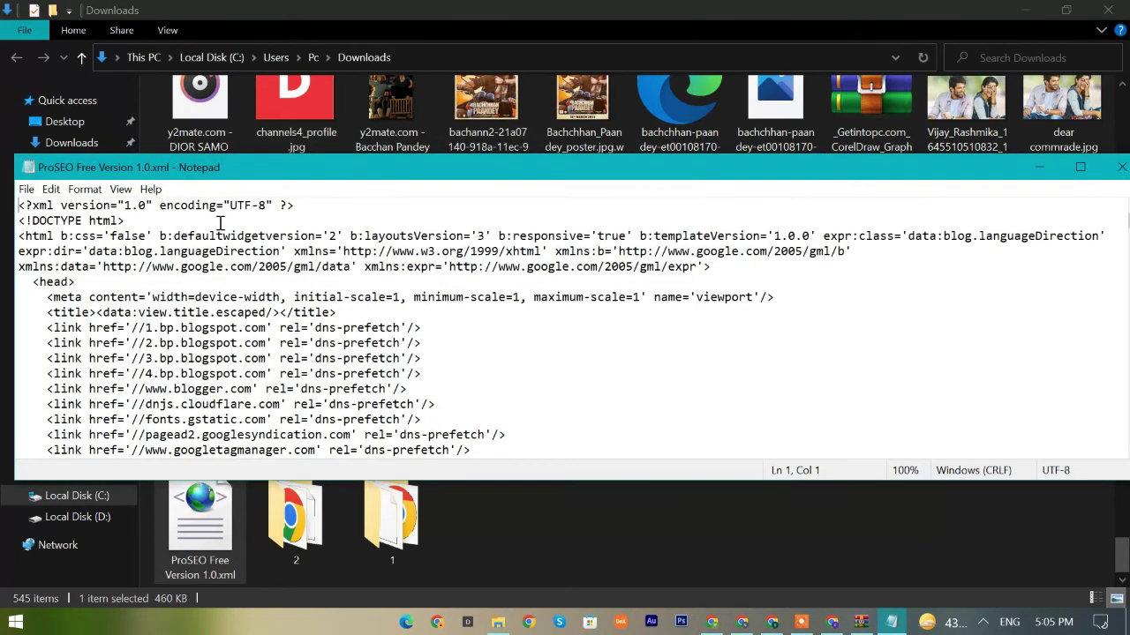
left_click_drag(356, 176, 462, 161)
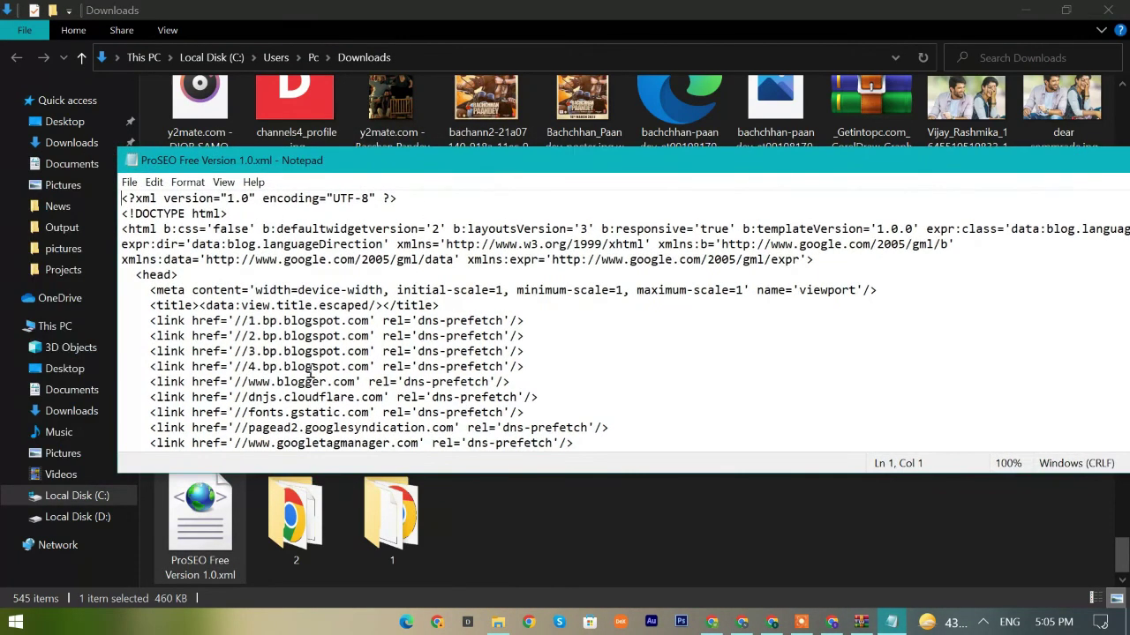
key("ctrl+a")
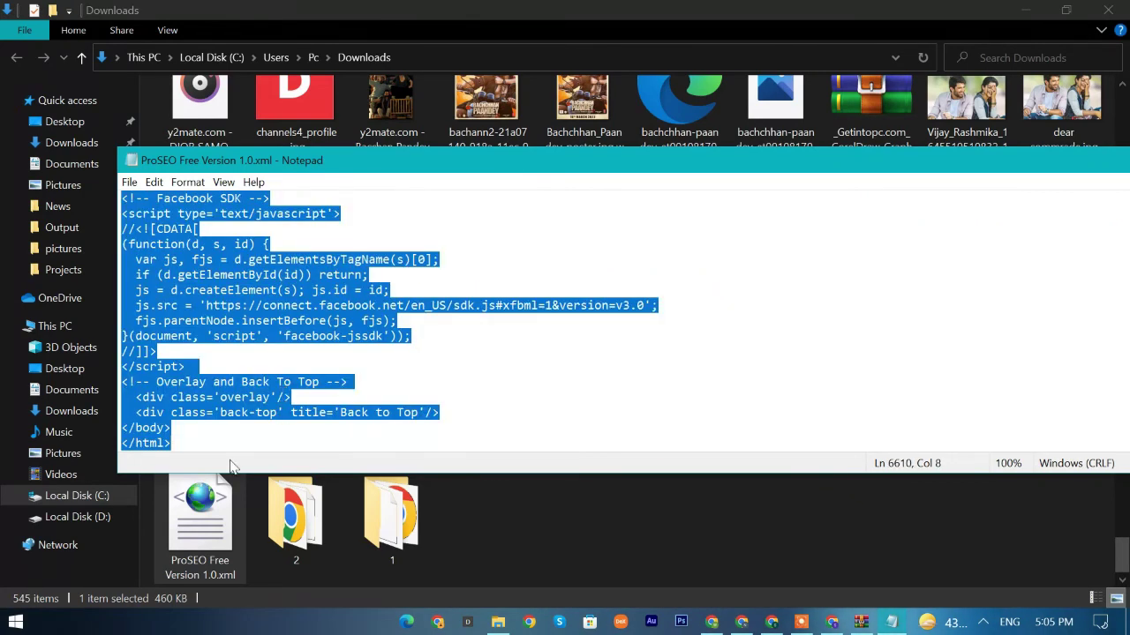
left_click(834, 623)
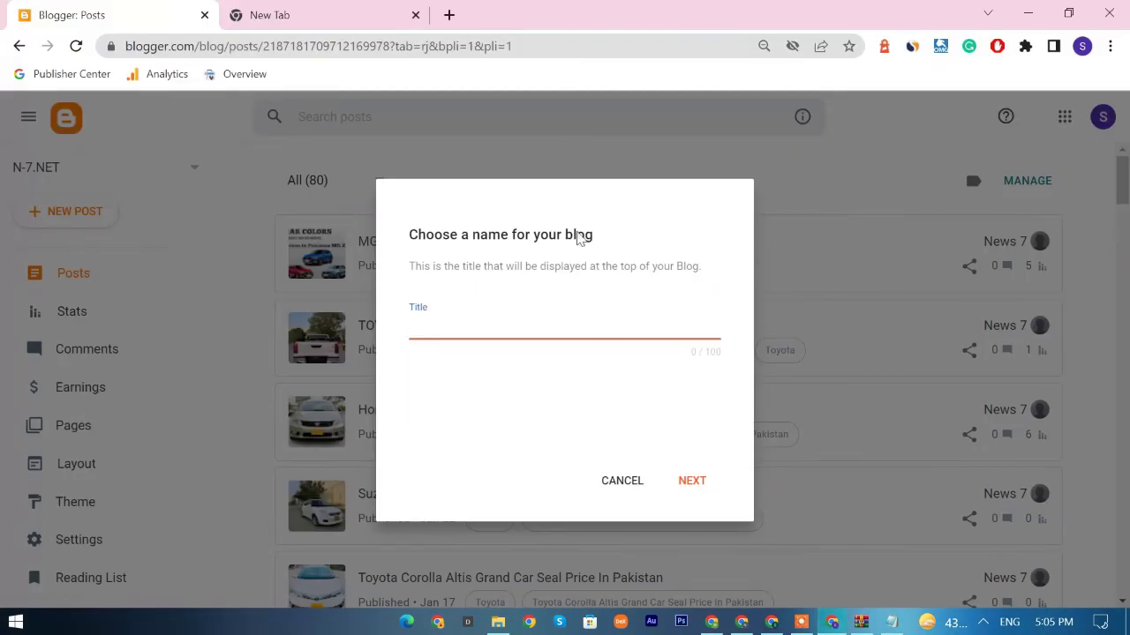
- Close the Namecheap login, shopping cart, extra AdSense and AdSense sign-up tabs
mouse_move(708, 630)
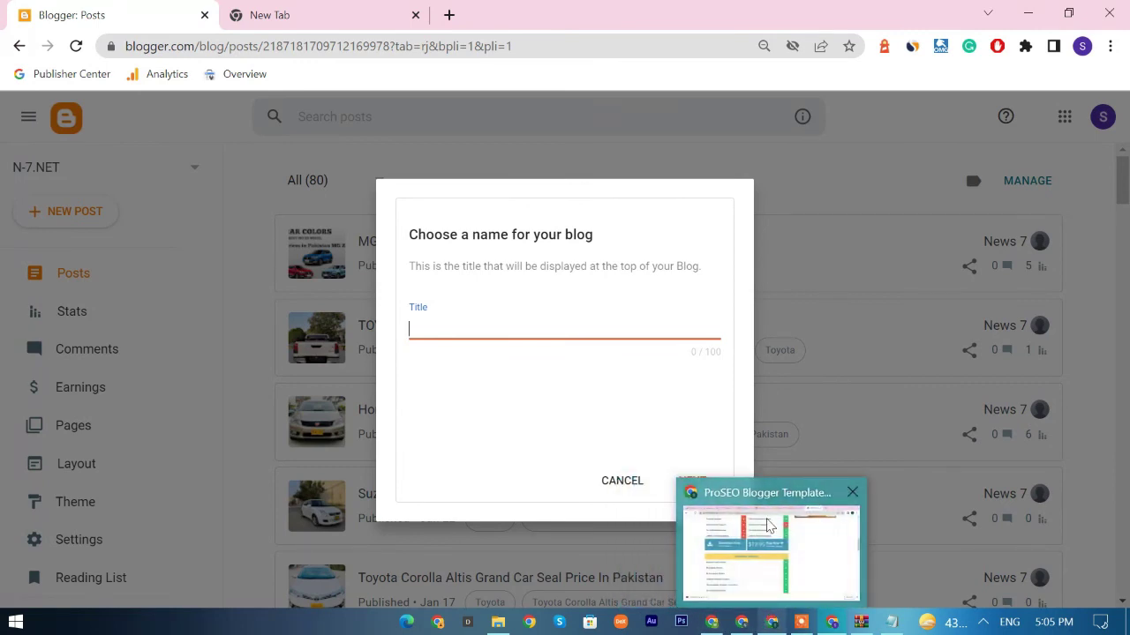
left_click(772, 547)
left_click(534, 14)
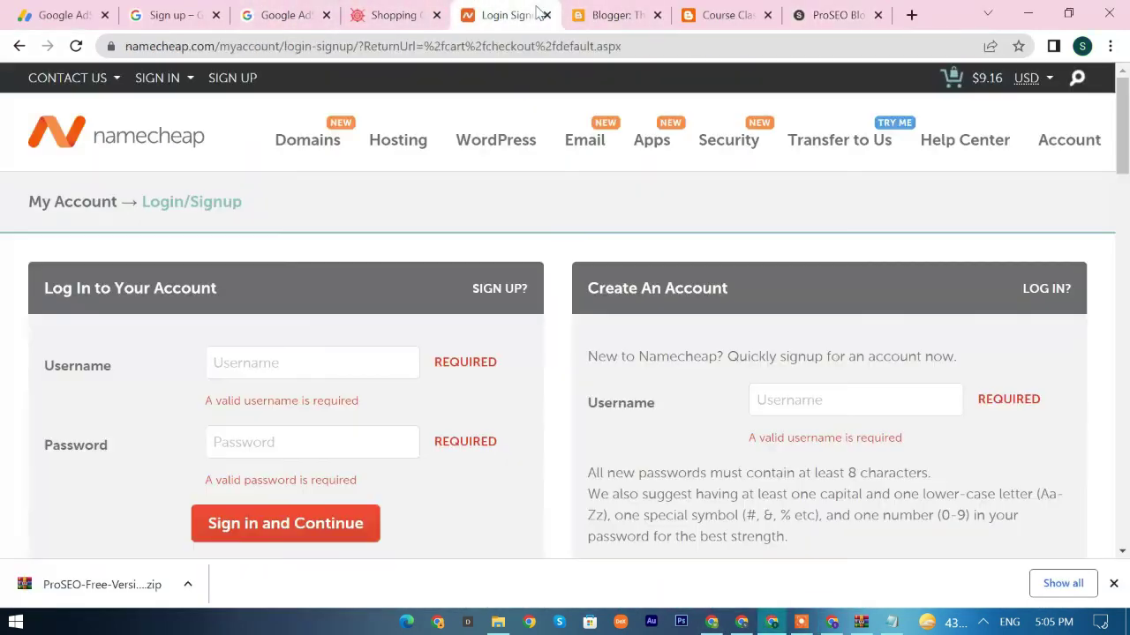
left_click(548, 15)
left_click(411, 15)
left_click(436, 15)
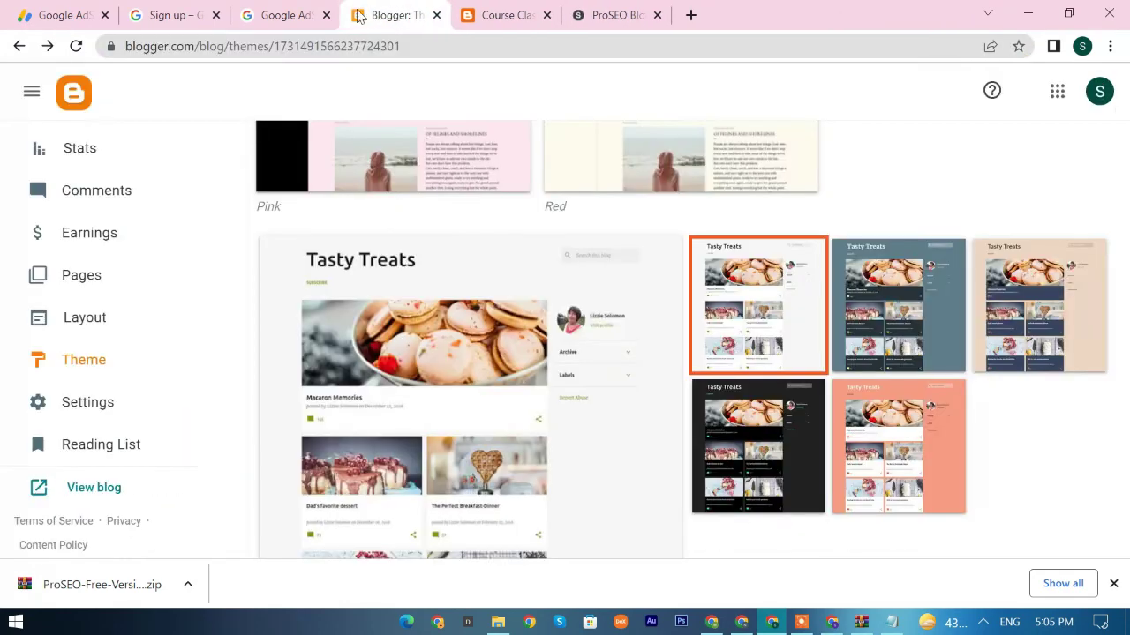
left_click(304, 15)
left_click(327, 15)
left_click(187, 9)
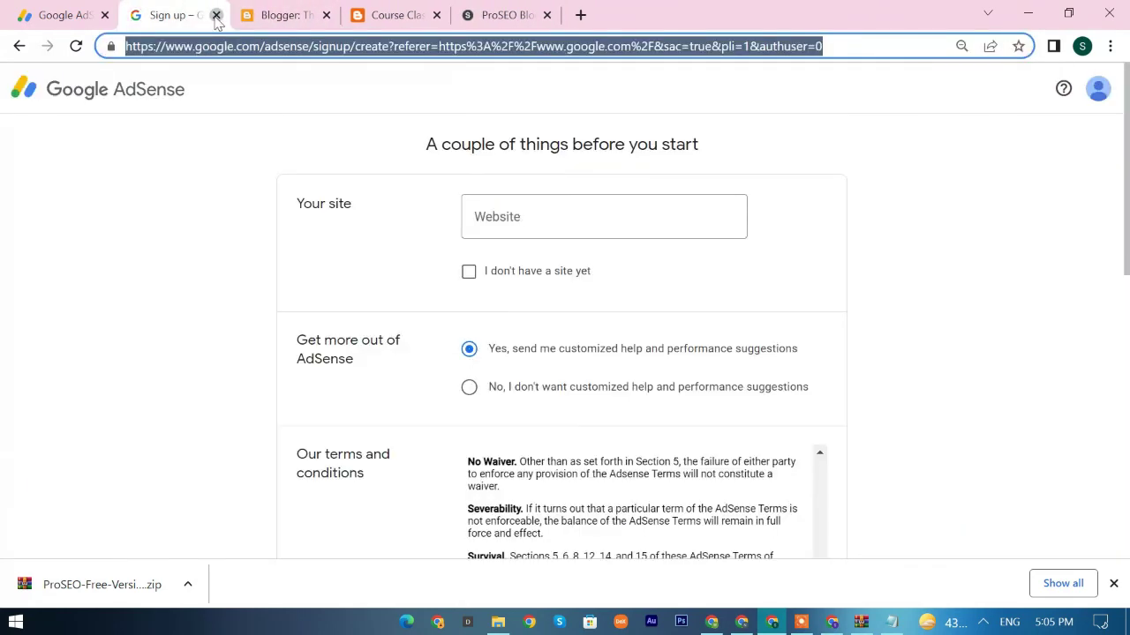
left_click(216, 15)
- Close the Course Class 1 tab and choose Edit HTML for the current theme
left_click(286, 15)
left_click(402, 16)
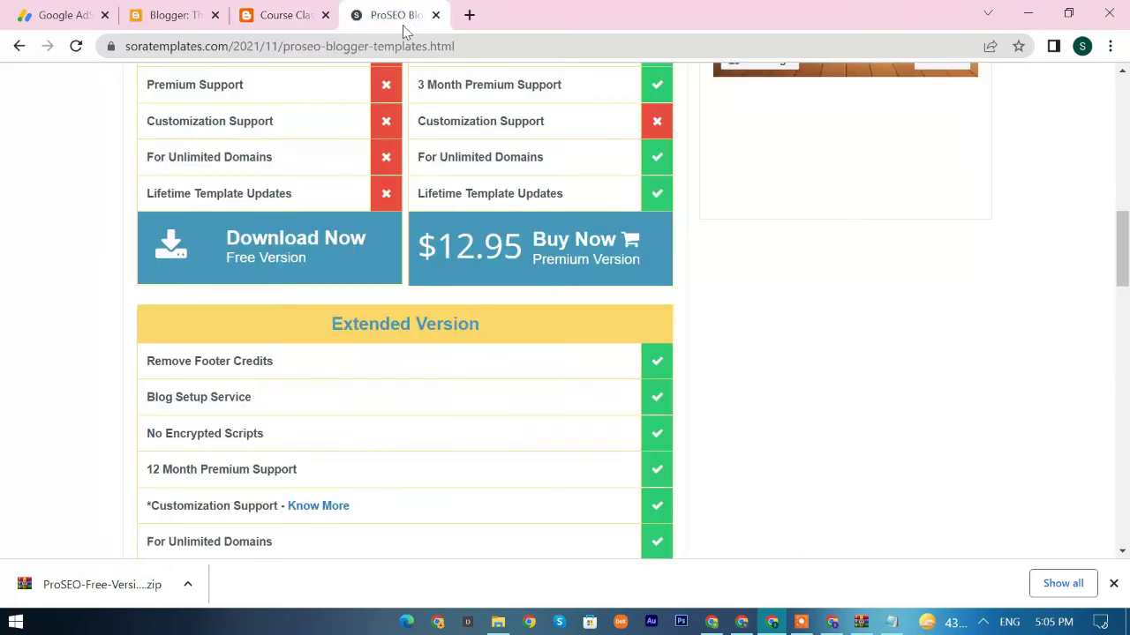
left_click(297, 24)
left_click(130, 21)
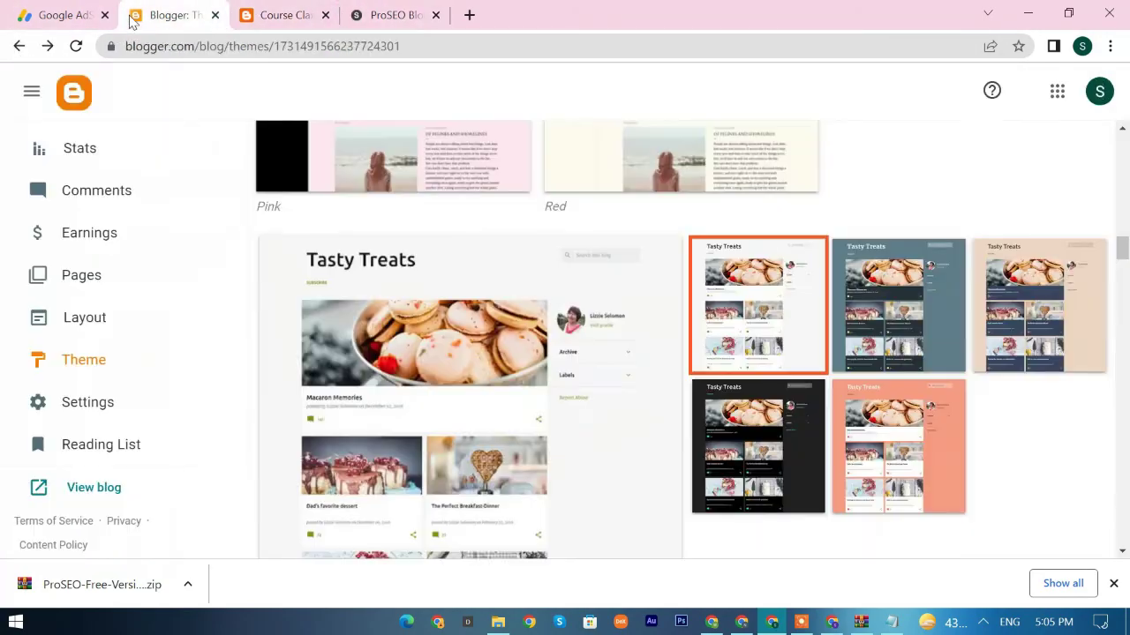
scroll(525, 397, "up", 15)
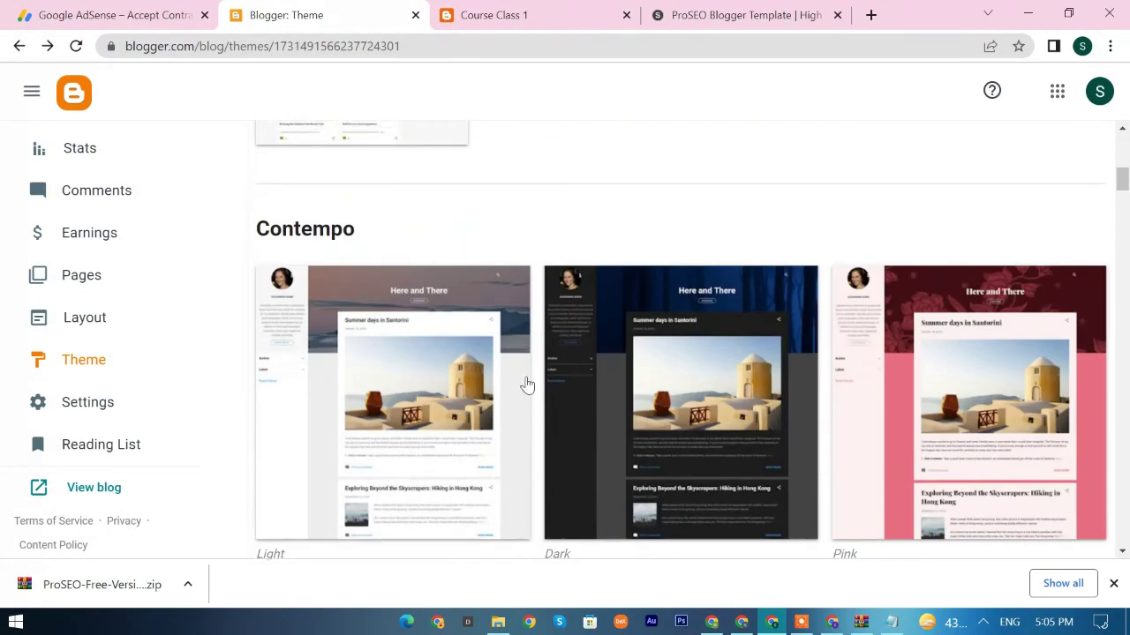
scroll(556, 373, "down", 5)
scroll(577, 362, "up", 2)
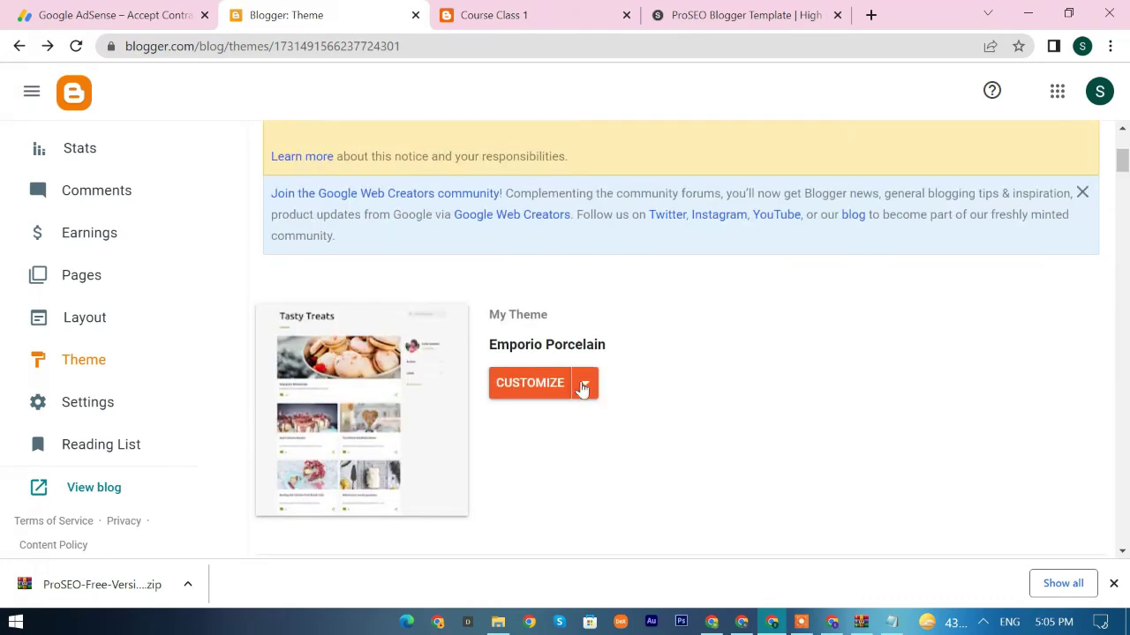
left_click(626, 15)
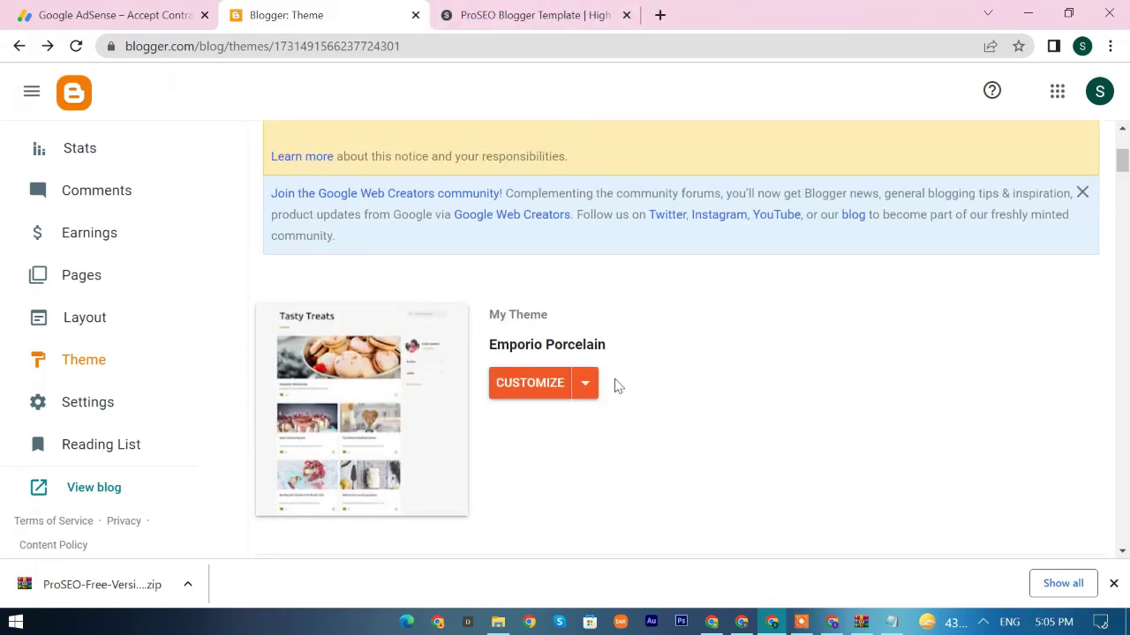
left_click(584, 386)
left_click(406, 529)
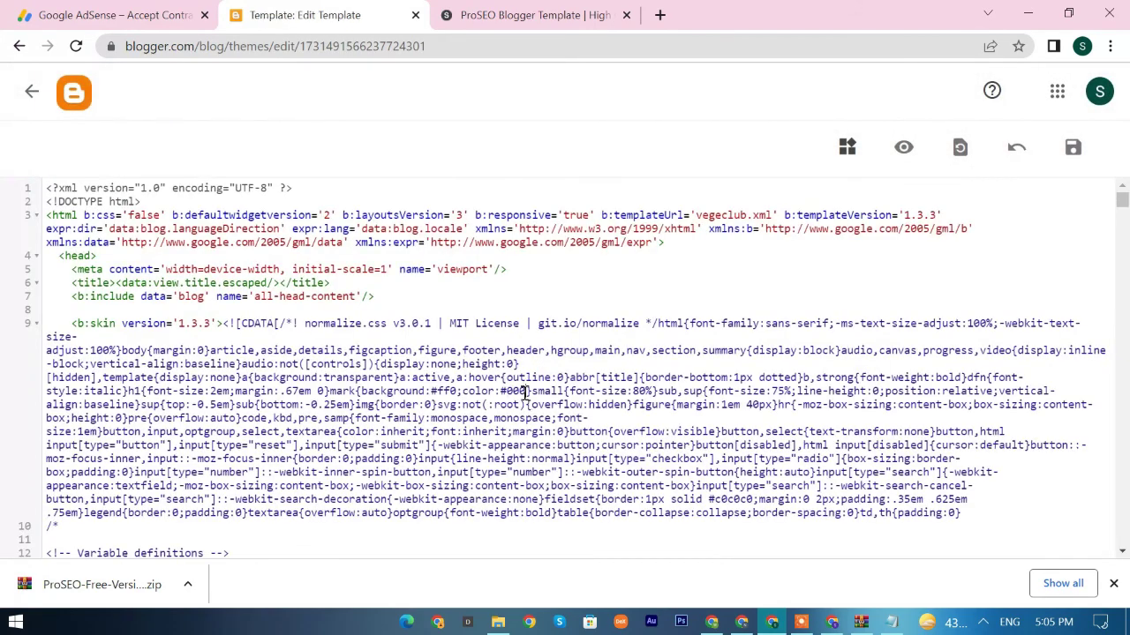
- Delete the old theme HTML, paste the ProSEO code, save, and go back to Theme
left_click(525, 392)
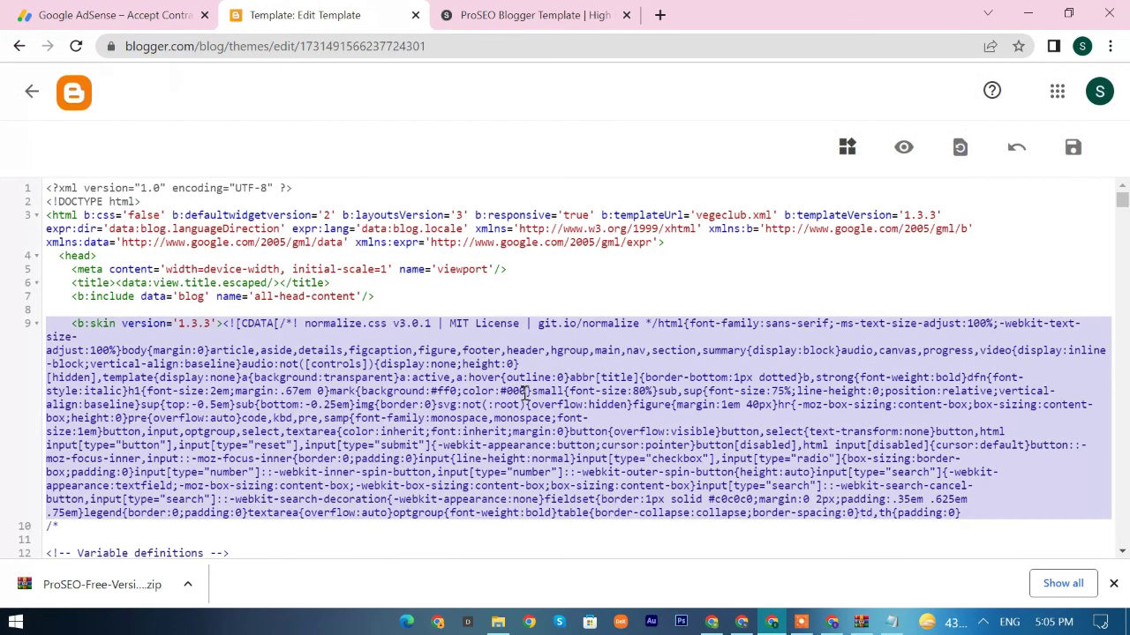
key("ctrl+a")
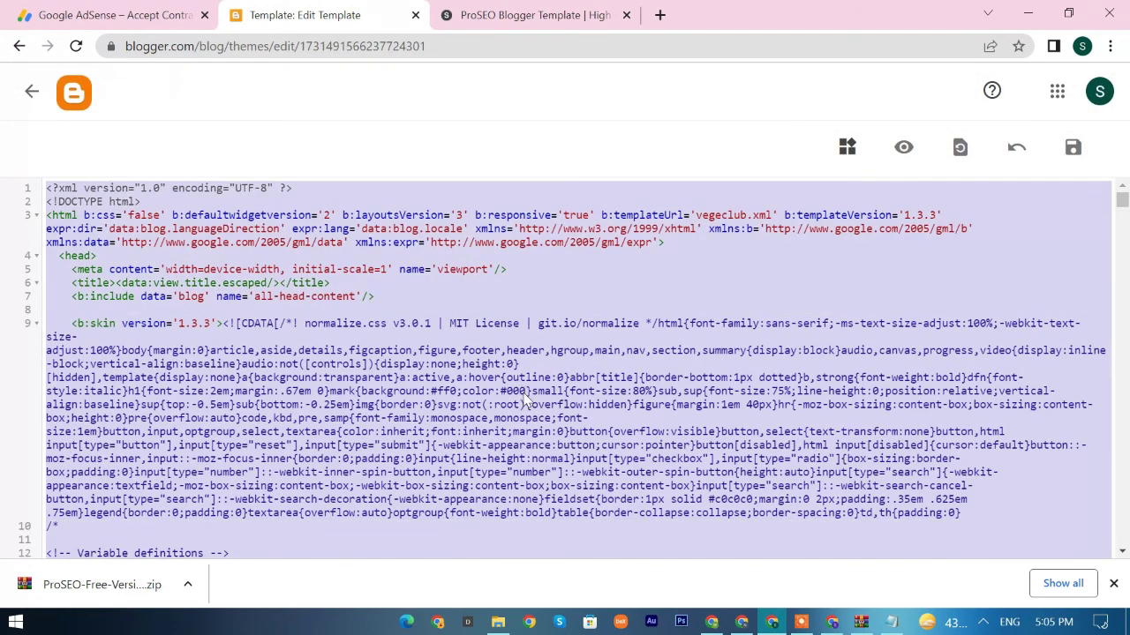
key("Delete")
key("ctrl+v")
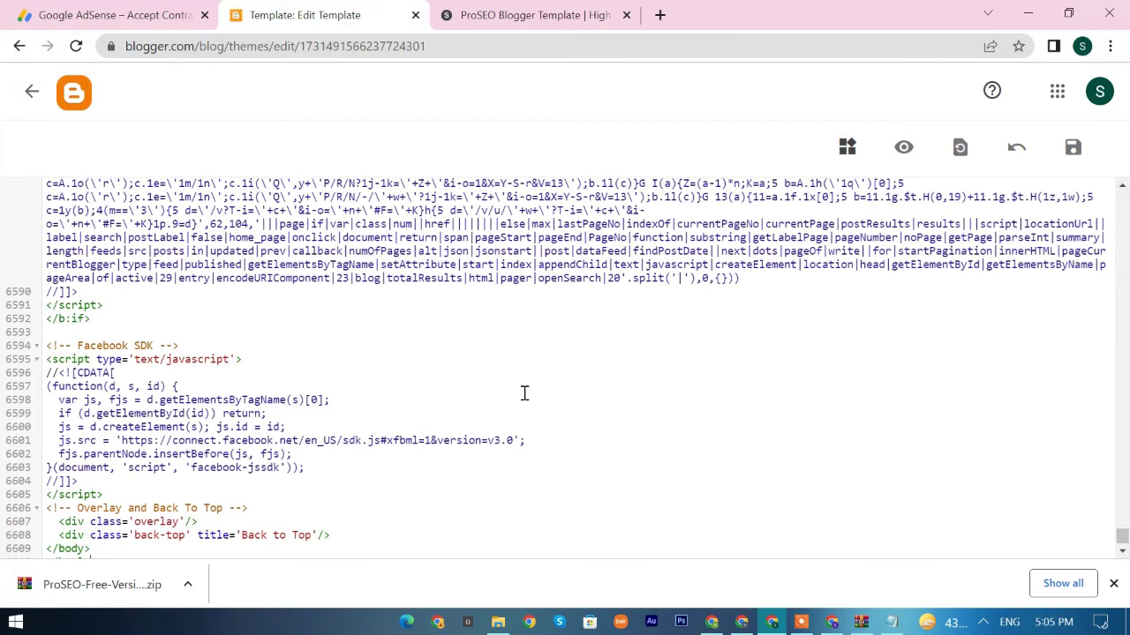
left_click(1078, 150)
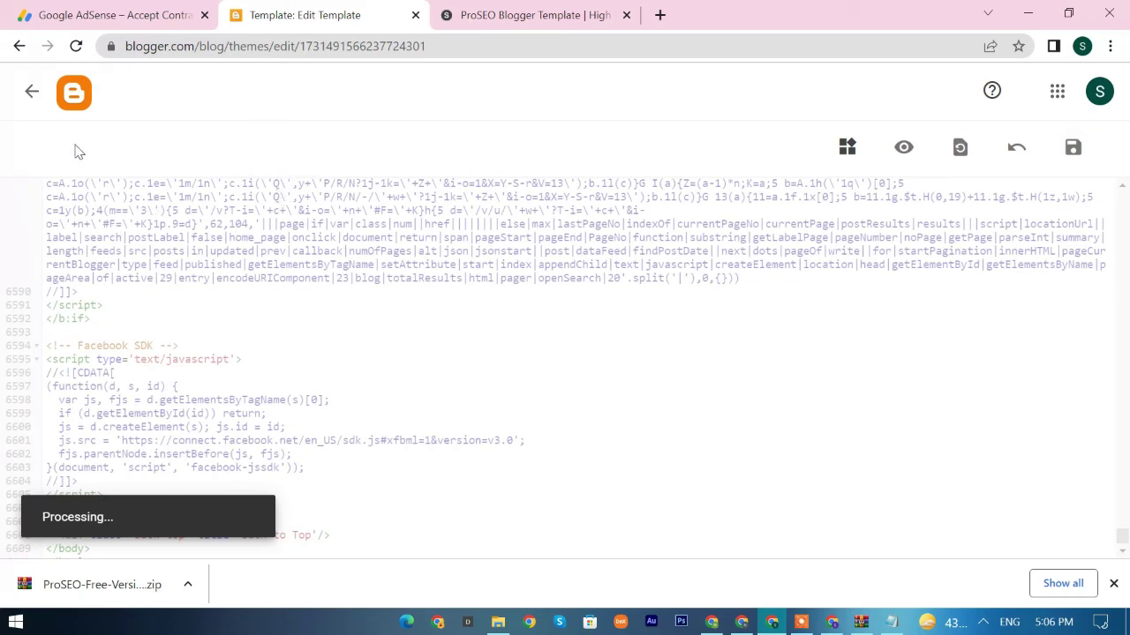
left_click(35, 93)
scroll(459, 289, "down", 5)
scroll(108, 530, "down", 3)
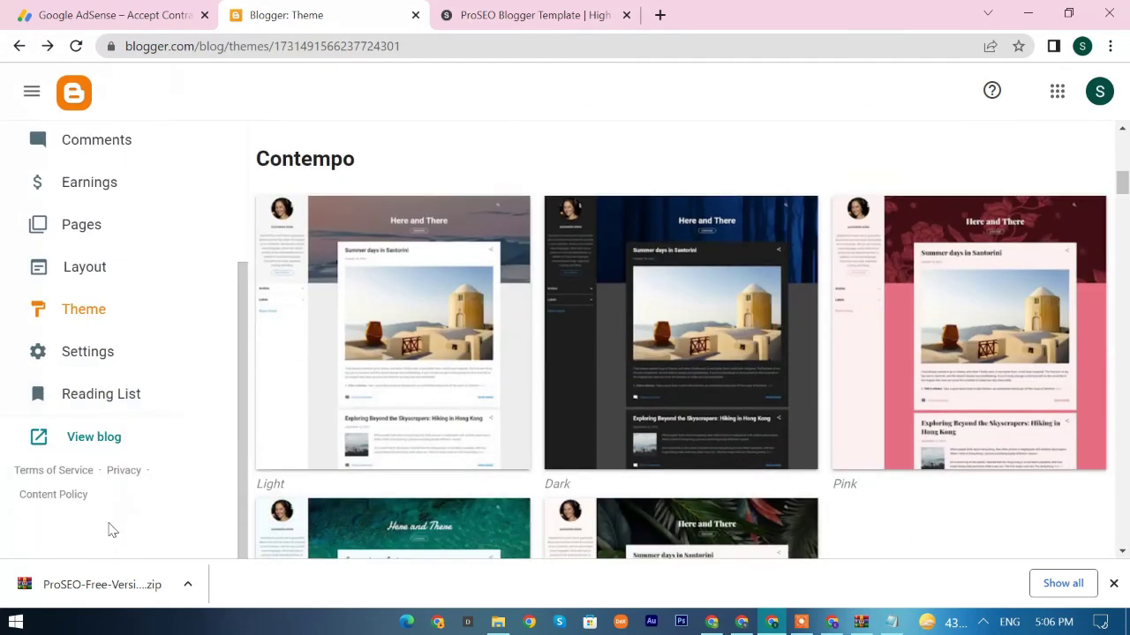
- Open the live Course Class 1 blog and scroll through its ProSEO design
left_click(124, 434)
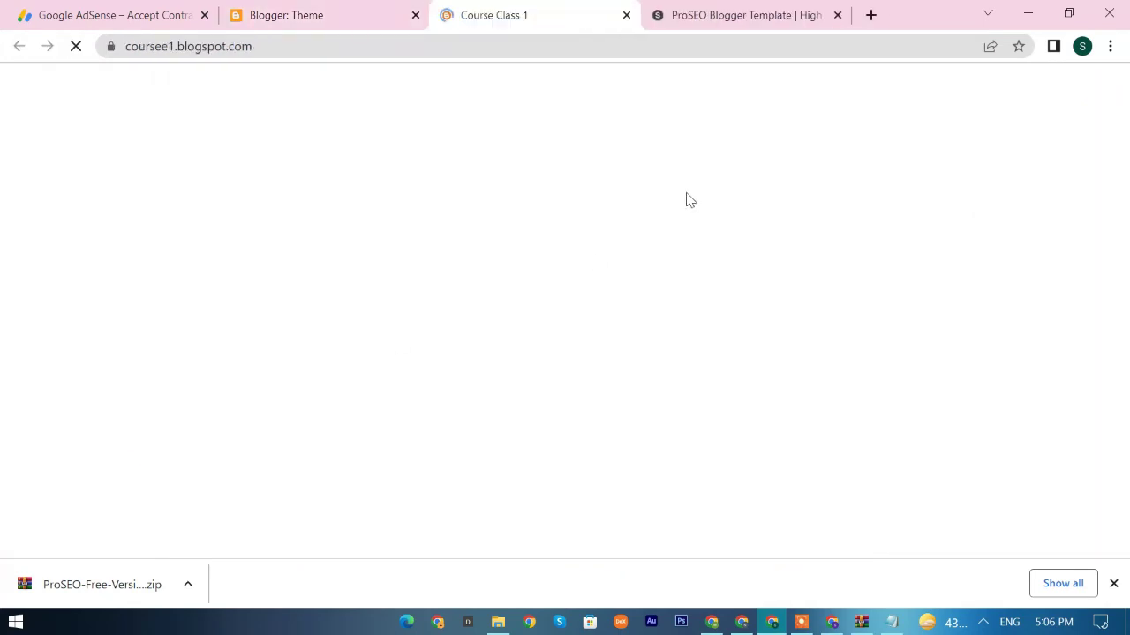
scroll(691, 209, "down", 4)
scroll(593, 202, "up", 5)
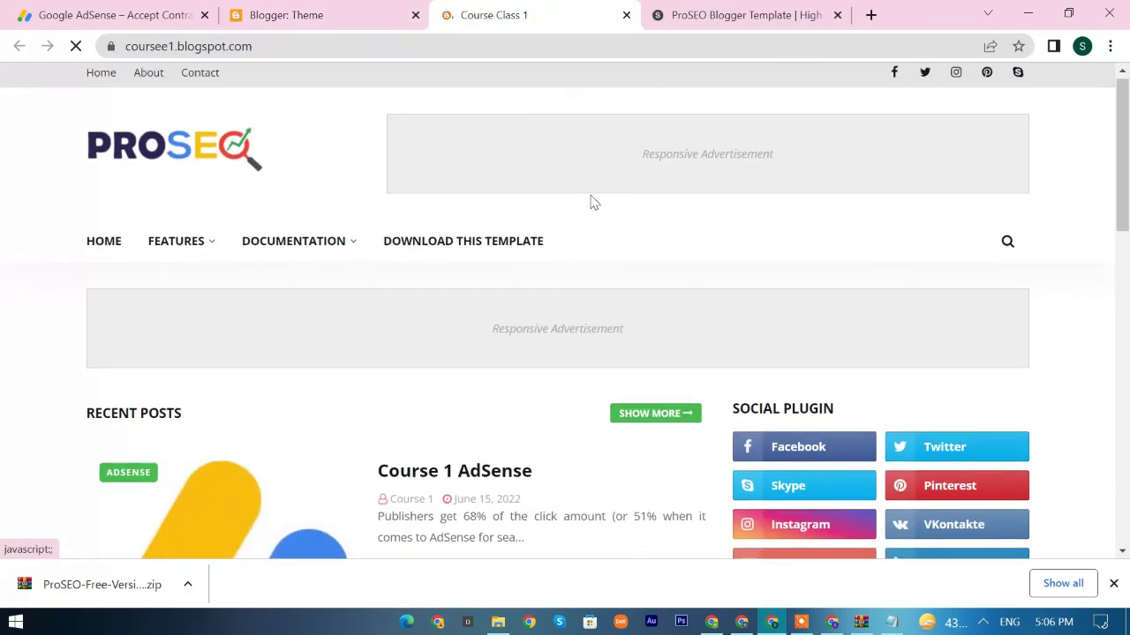
scroll(593, 202, "down", 5)
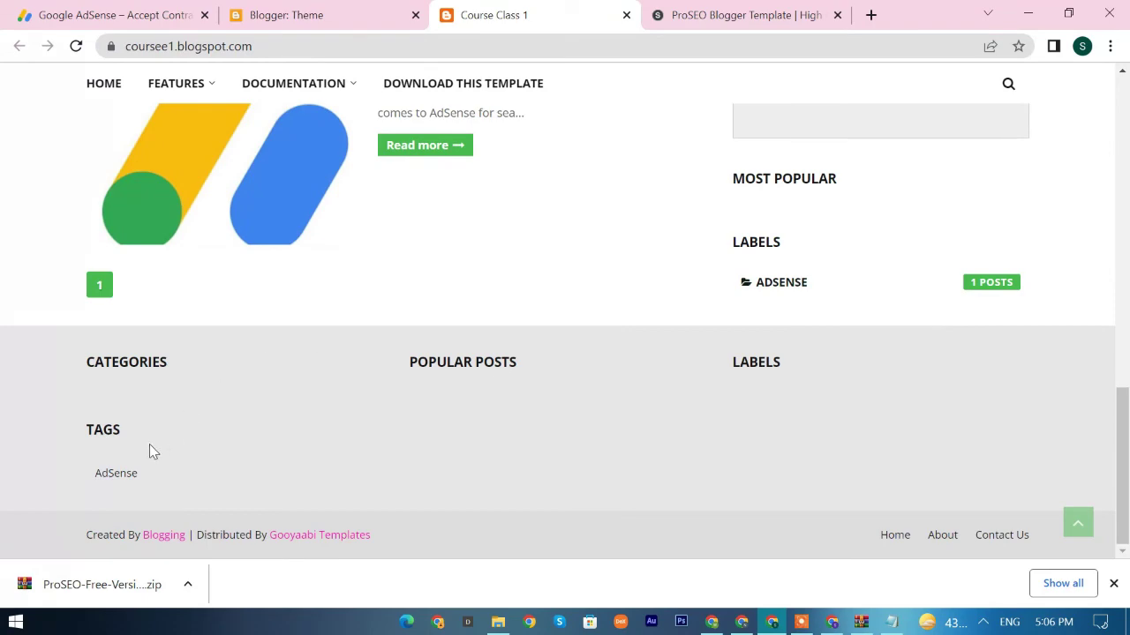
scroll(878, 496, "up", 5)
scroll(623, 343, "up", 4)
- Open the ProSEO live demo from soratemplates, browse it, and dismiss the Buy This Template popup
left_click(799, 12)
scroll(745, 196, "up", 5)
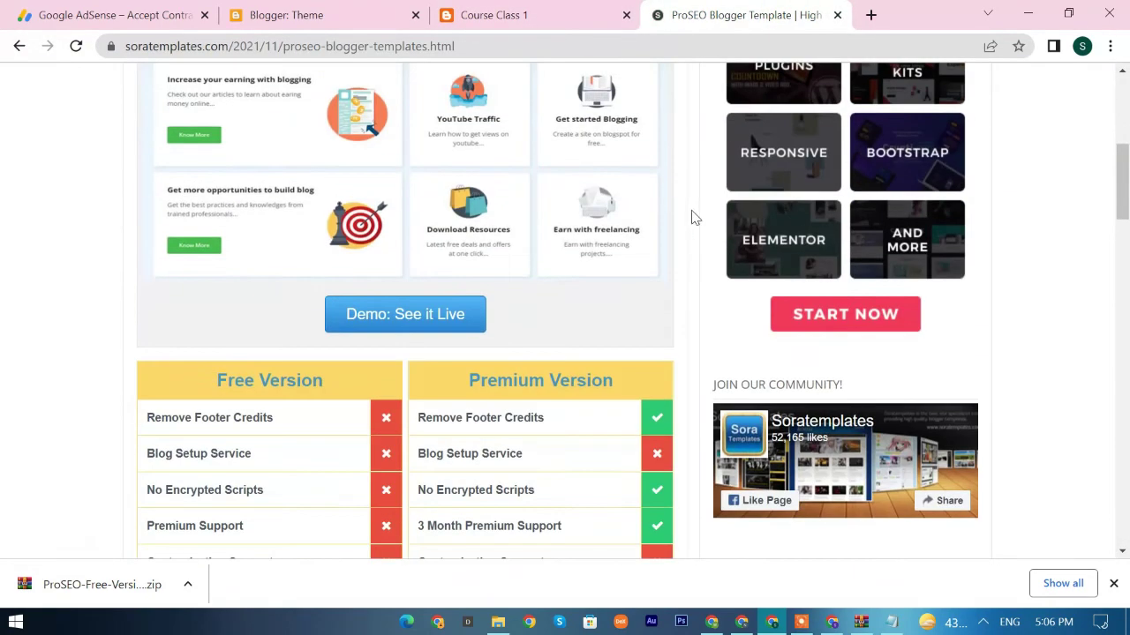
left_click(396, 328)
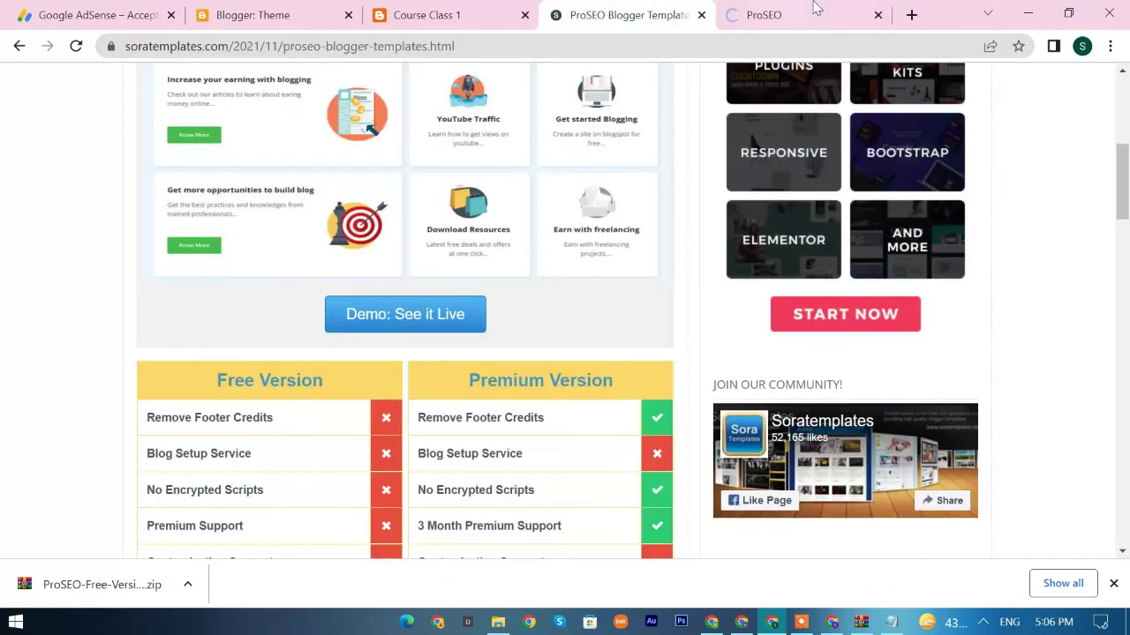
scroll(768, 254, "down", 2)
scroll(328, 345, "down", 6)
scroll(603, 387, "up", 3)
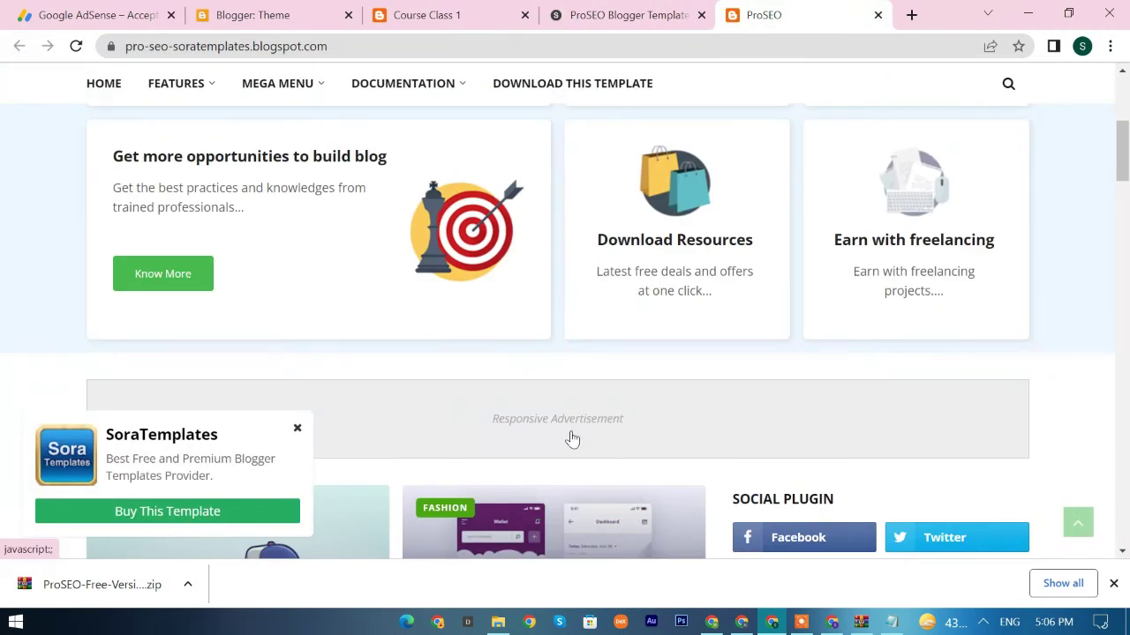
scroll(671, 397, "up", 5)
scroll(700, 191, "down", 2)
scroll(320, 141, "up", 2)
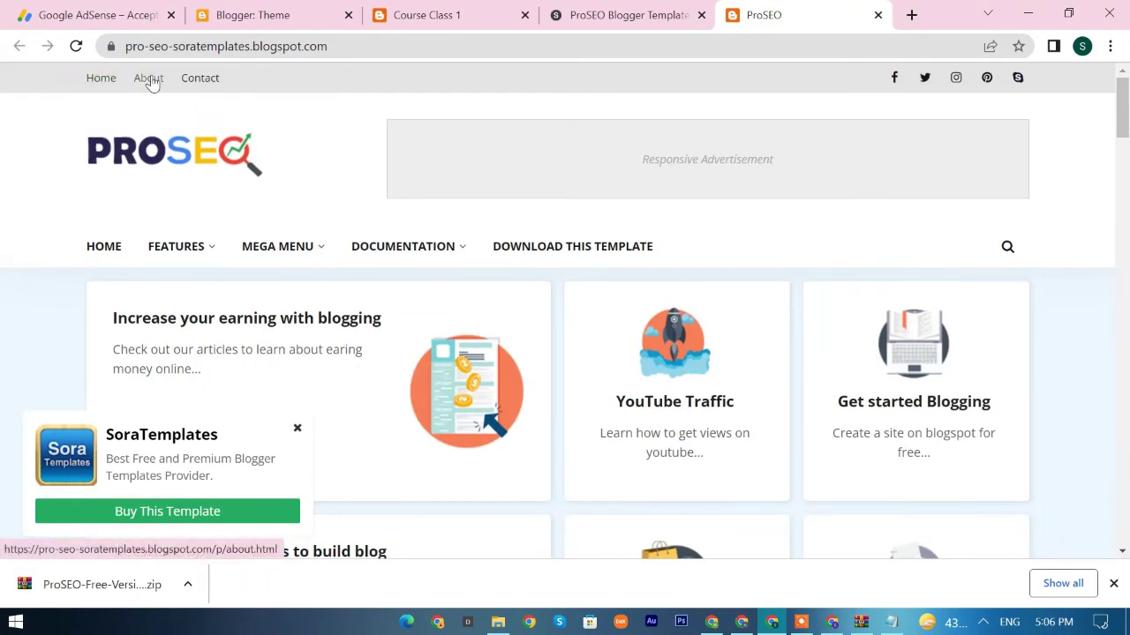
scroll(716, 327, "down", 10)
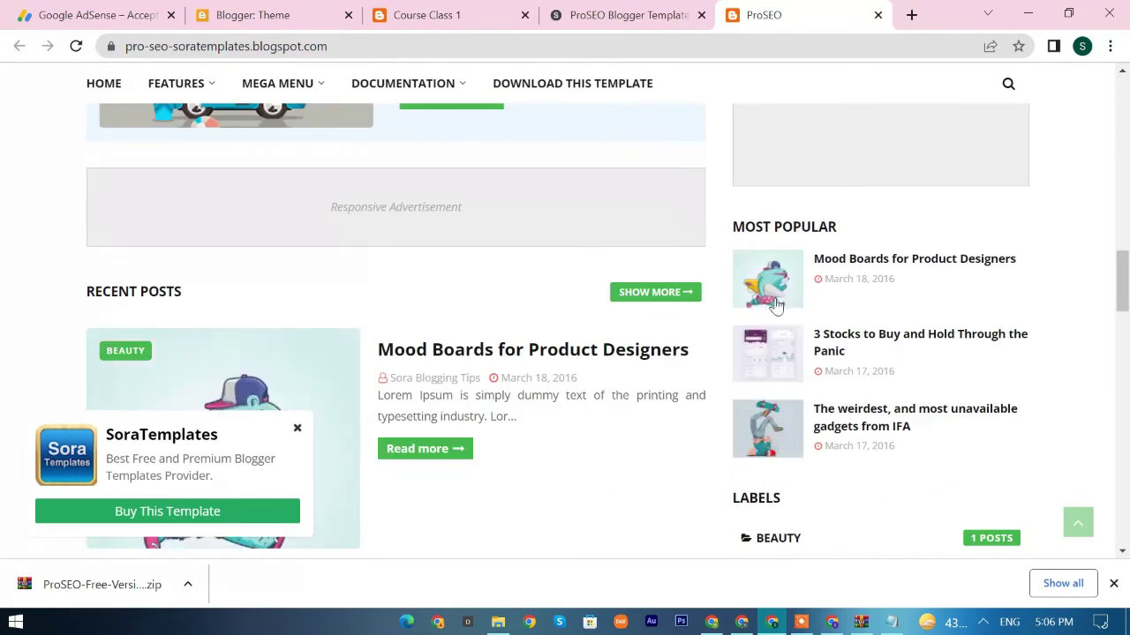
scroll(782, 323, "down", 14)
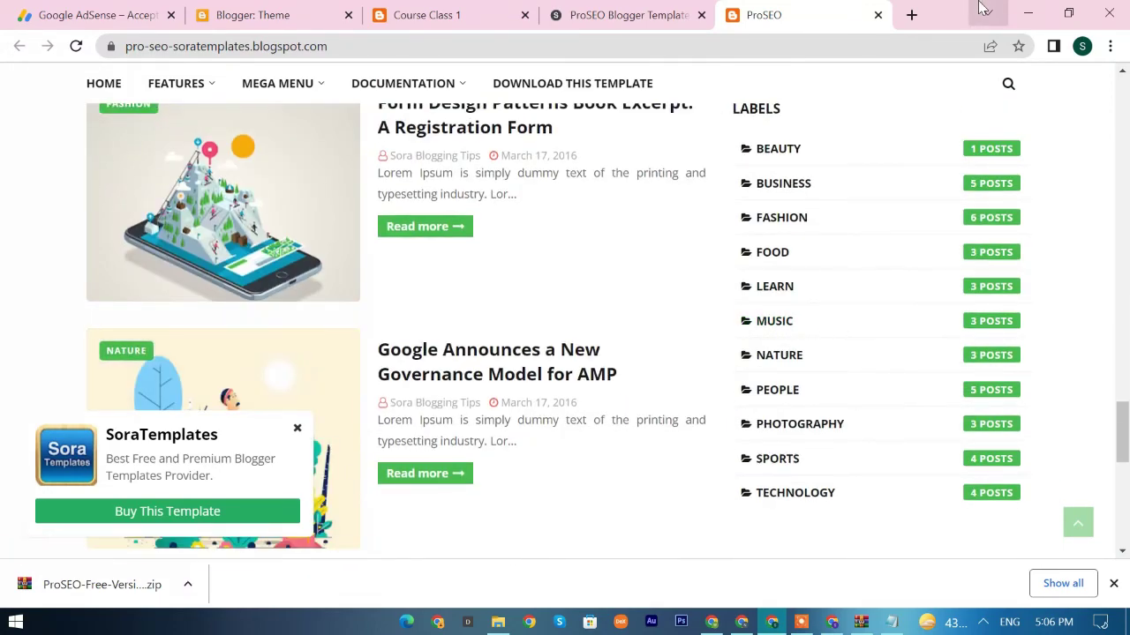
scroll(756, 315, "down", 9)
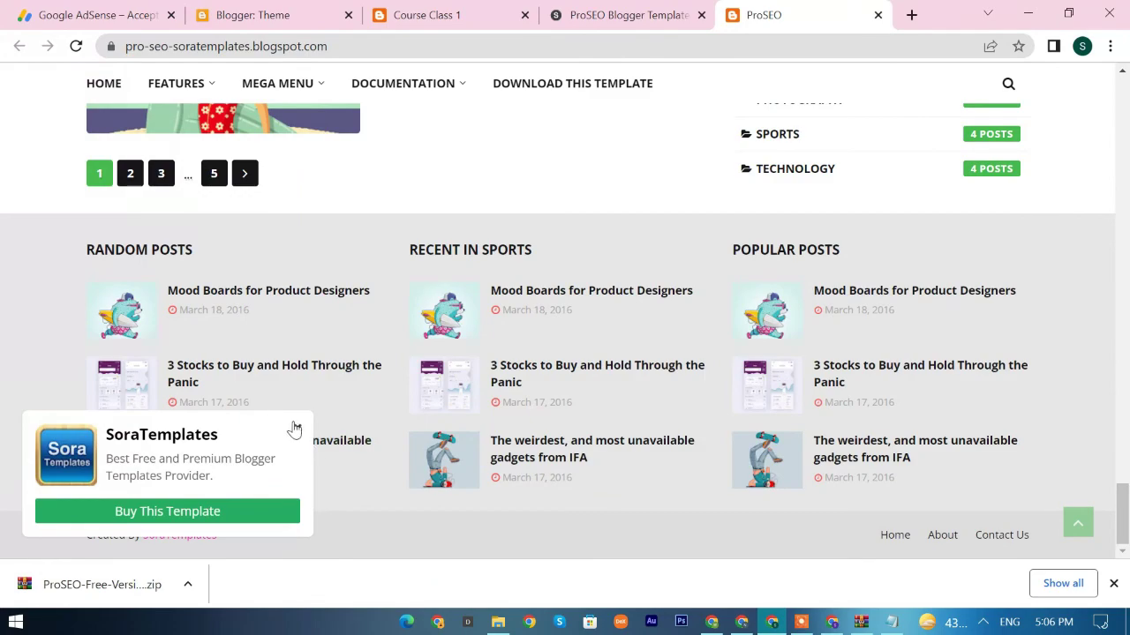
left_click(295, 428)
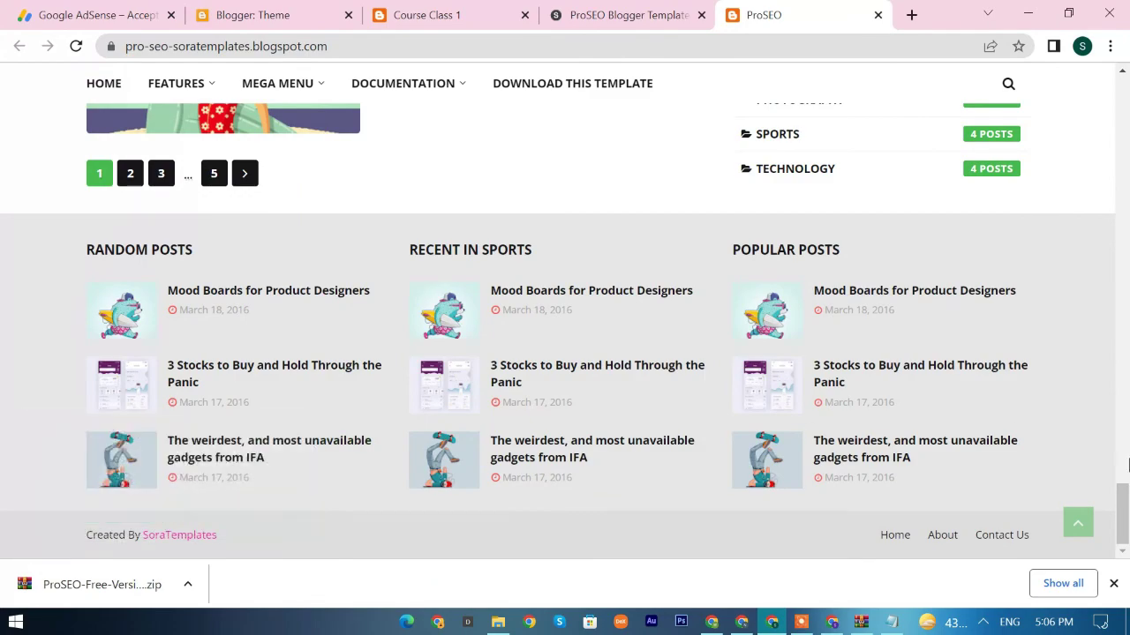
scroll(1128, 451, "up", 20)
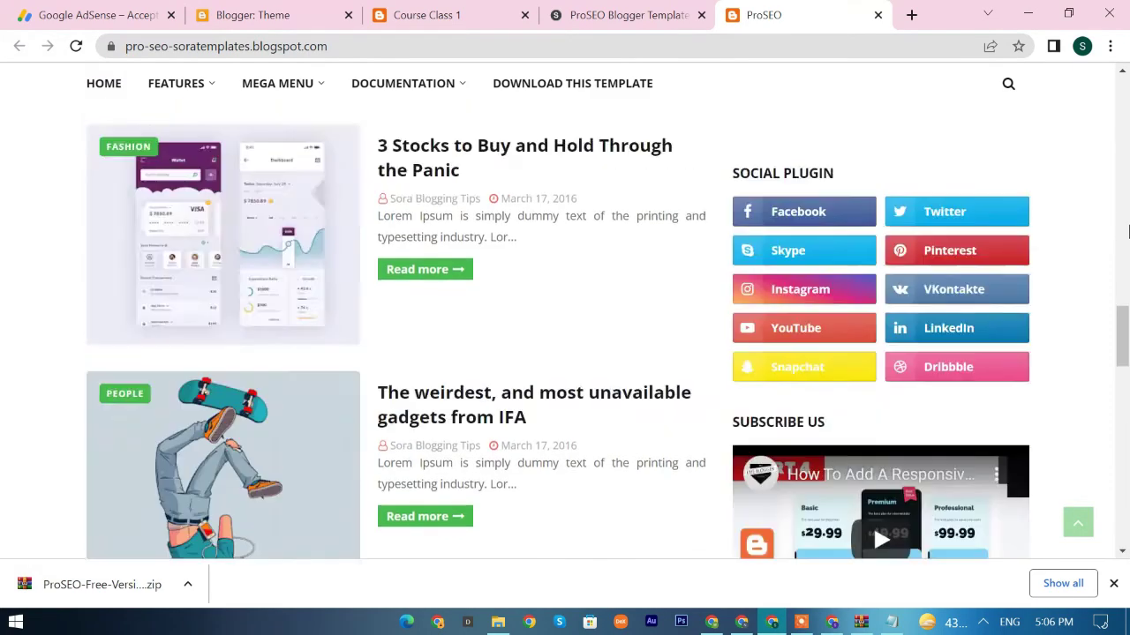
- Close the ProSEO demo and template tabs and return to Blogger's Theme page
left_click(693, 15)
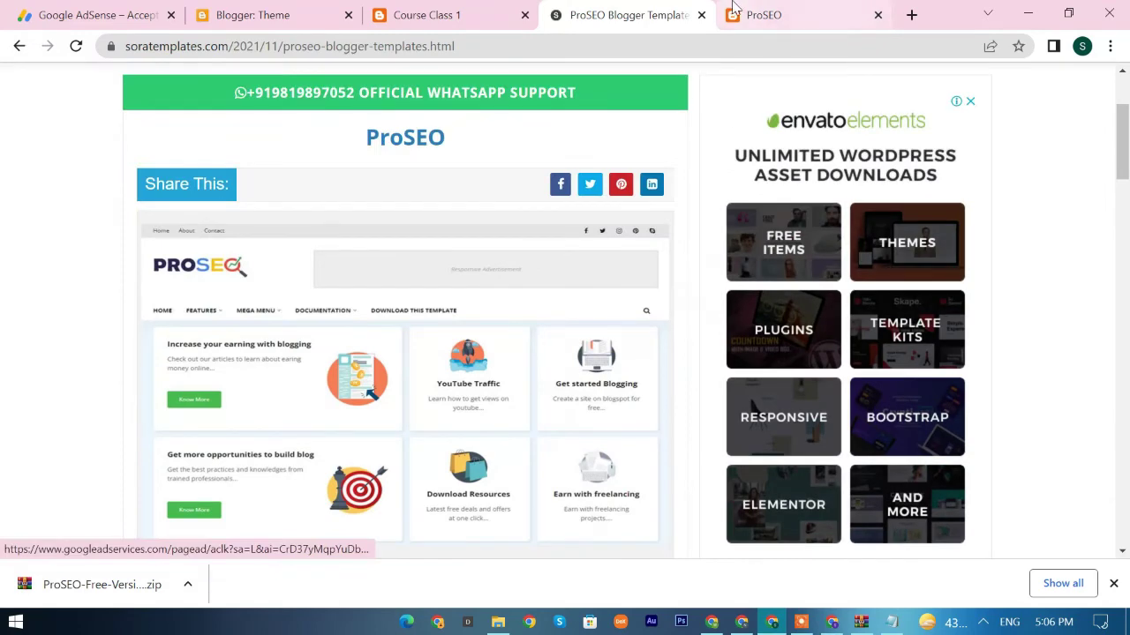
left_click(776, 18)
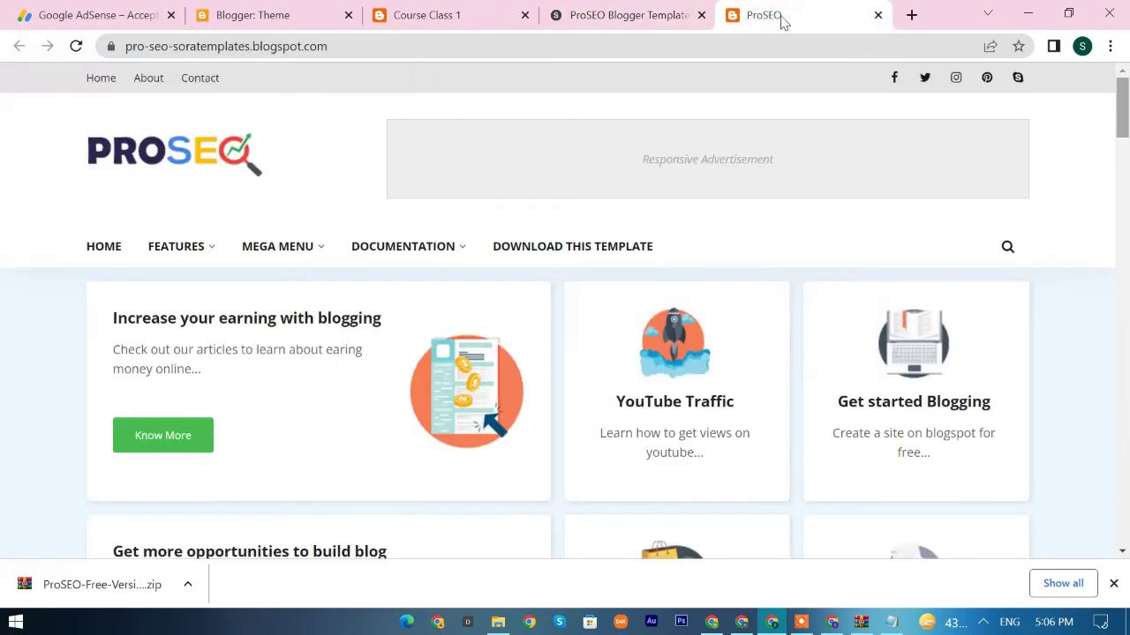
left_click(877, 15)
left_click(836, 16)
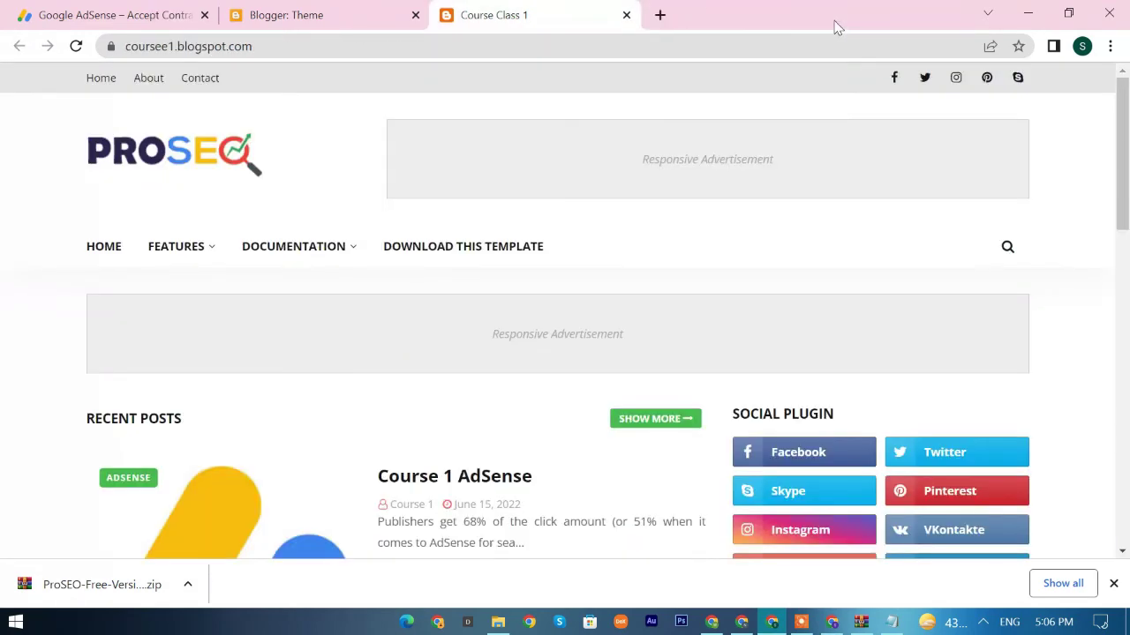
left_click(335, 15)
scroll(536, 336, "up", 5)
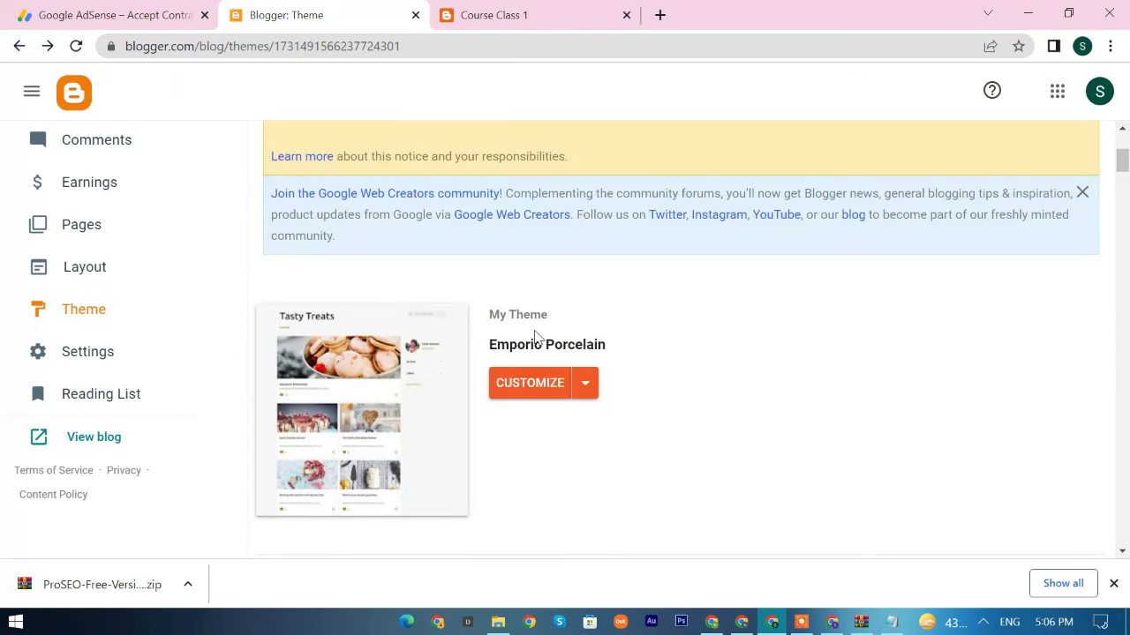